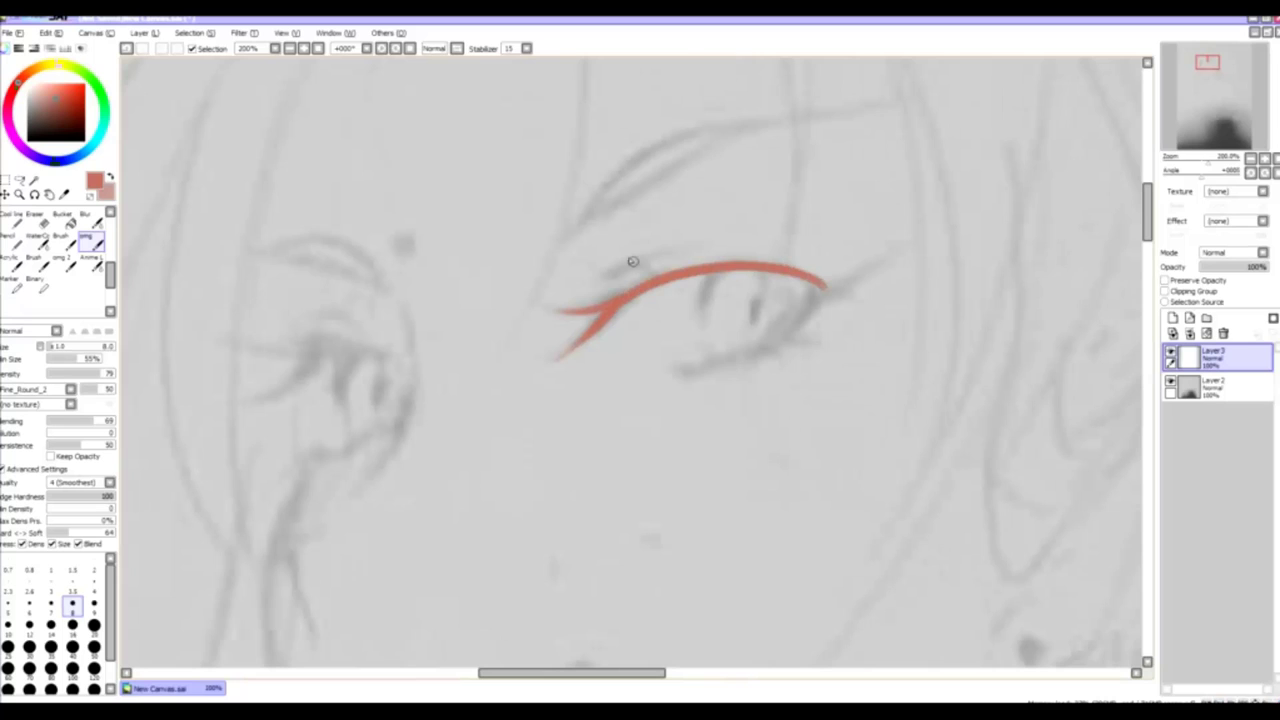
- Ink lashes at the near eye's inner corner and a flick at its outer corner in red
left_click_drag(570, 272, 625, 290)
left_click_drag(749, 297, 662, 312)
mouse_move(758, 297)
left_mouse_down()
mouse_move(810, 262)
mouse_move(758, 297)
left_mouse_up()
key("ctrl+z")
key("ctrl+z")
- Set the stabilizer to S-4 and ink the near eye's lower lid and the start of the crease above it
left_click(527, 48)
left_click(527, 215)
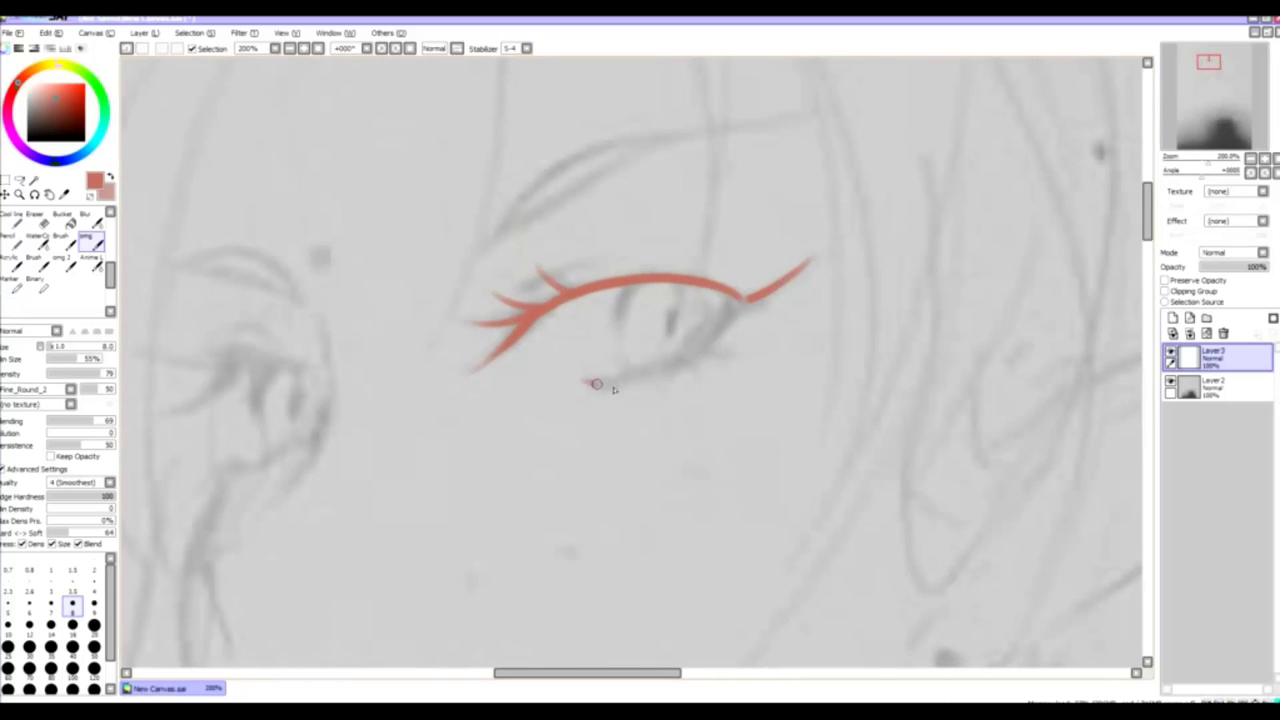
mouse_move(581, 381)
left_mouse_down()
mouse_move(688, 358)
mouse_move(742, 305)
left_mouse_up()
key("ctrl+z")
left_click_drag(688, 358, 744, 305)
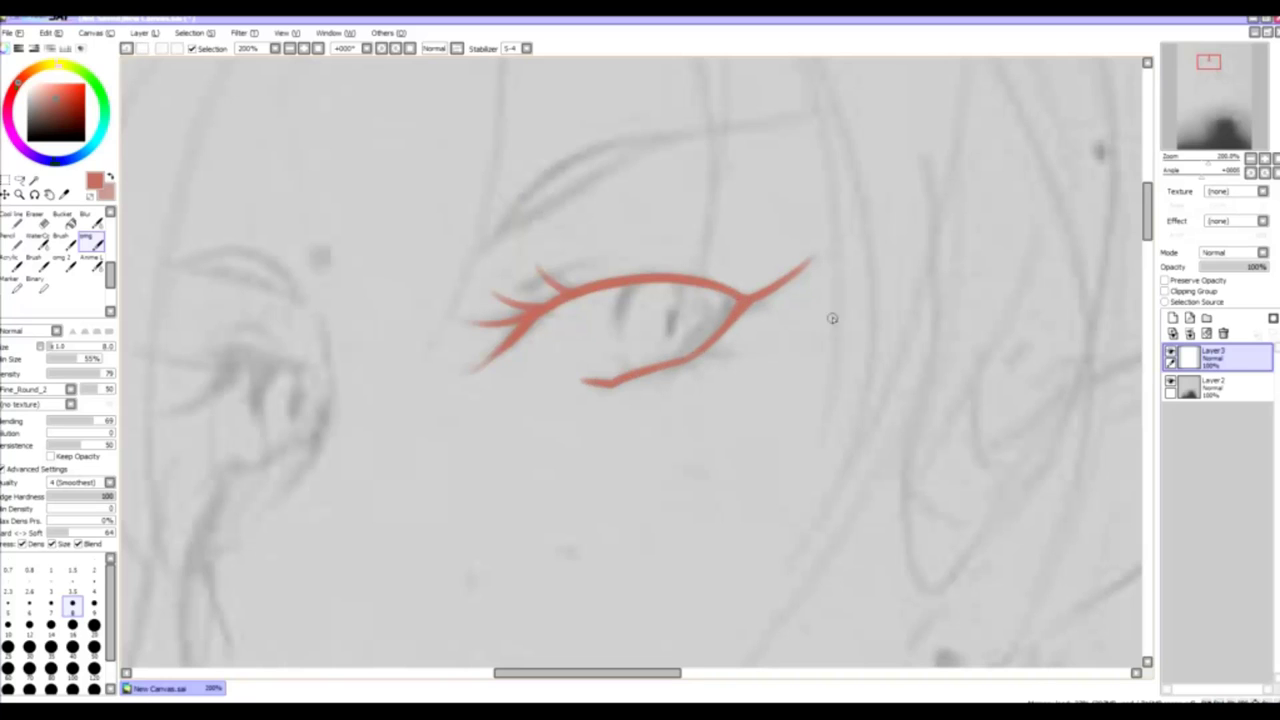
scroll(651, 349, "down", 2)
left_click_drag(616, 174, 628, 198)
- Clear Layer3 and switch to the omg 2 brush with a minimum size of 8% and a size of 9
left_click(63, 262)
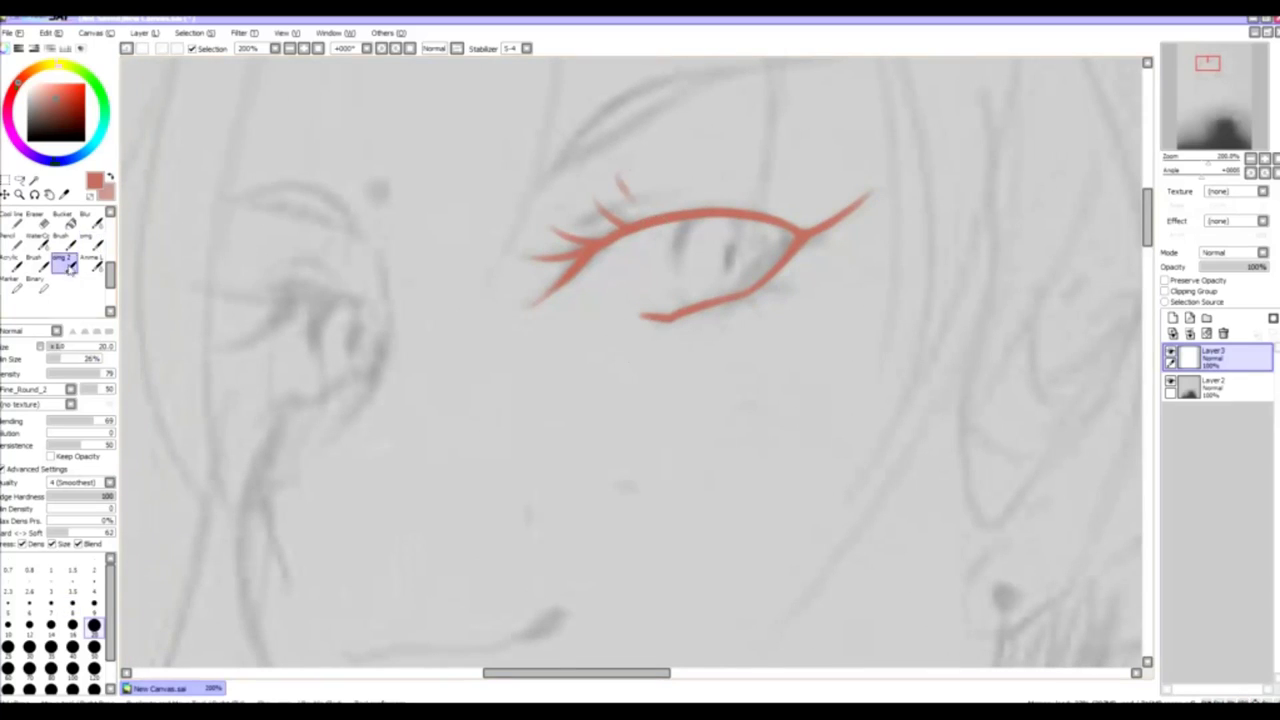
left_click(56, 360)
left_click(1206, 334)
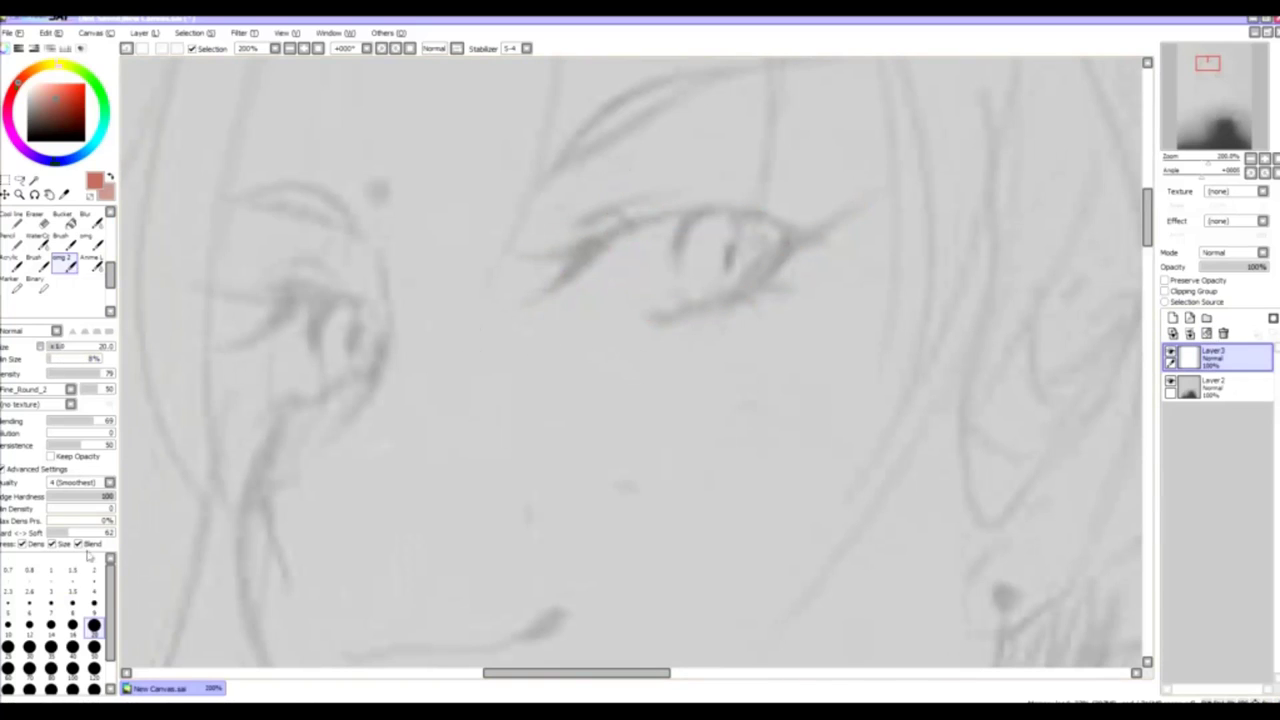
left_click(94, 603)
- Ink the near eye's lower lid, outer corner flicks and upper lid, checking the shape in a mirrored view
left_click_drag(645, 320, 755, 297)
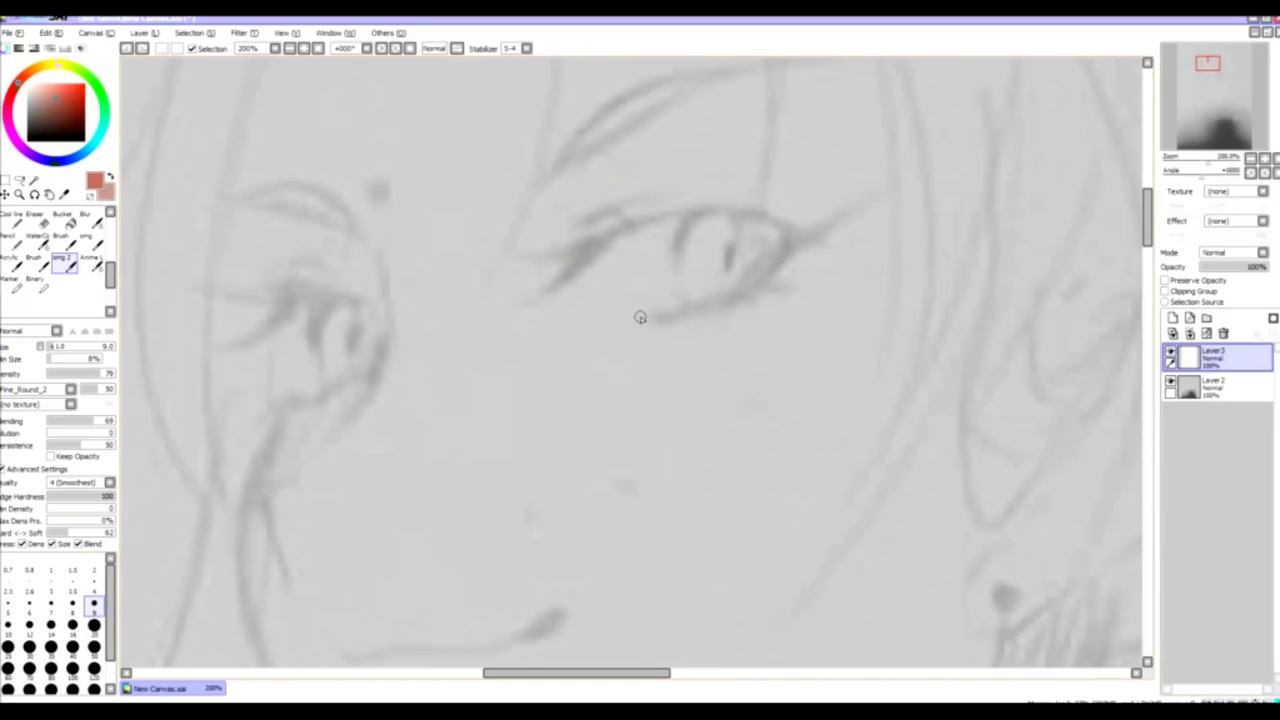
left_click_drag(865, 203, 788, 238)
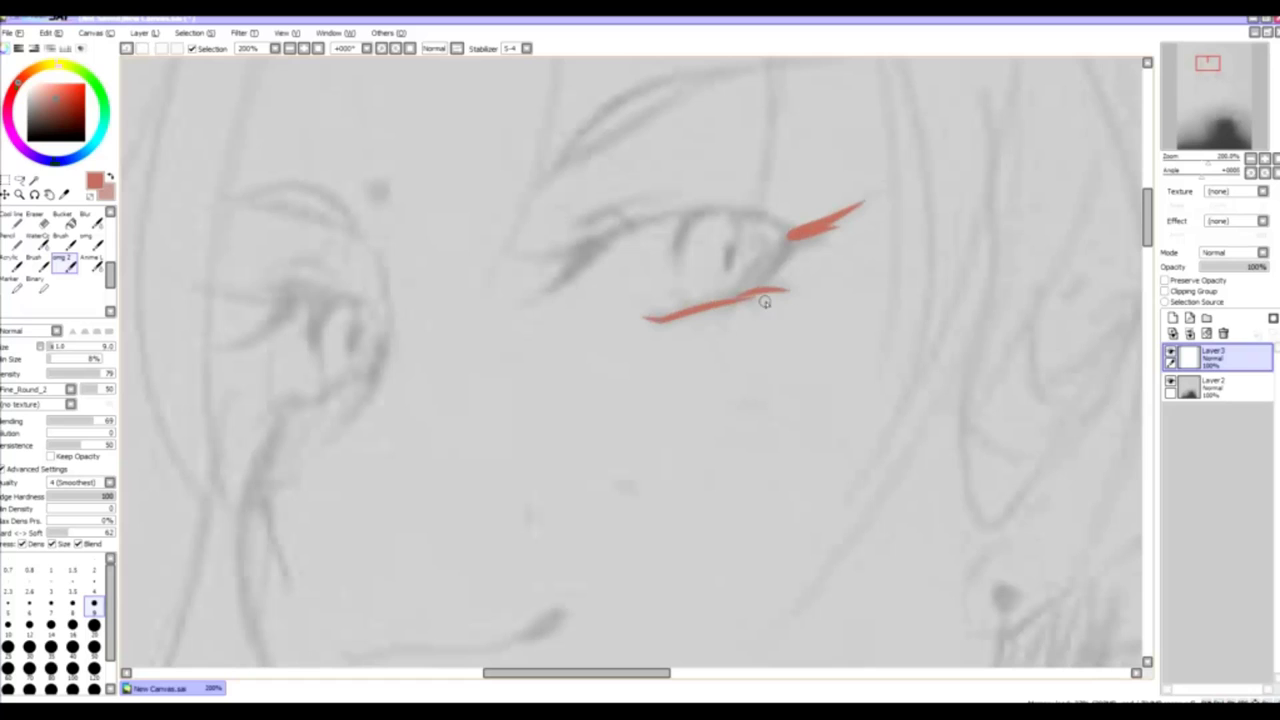
mouse_move(752, 286)
left_mouse_down()
mouse_move(790, 240)
mouse_move(775, 263)
mouse_move(776, 322)
left_mouse_up()
key("h")
key("ctrl+z")
key("ctrl+z")
mouse_move(552, 262)
left_mouse_down()
mouse_move(732, 262)
mouse_move(767, 324)
left_mouse_up()
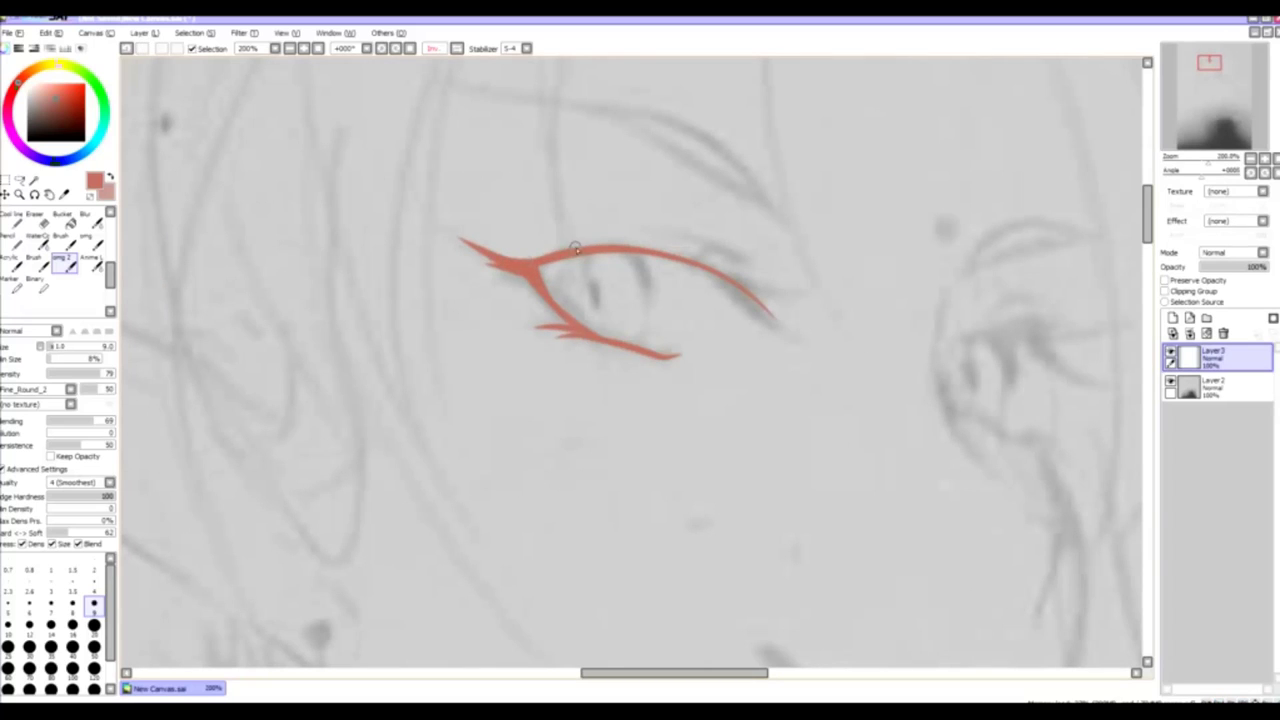
key("h")
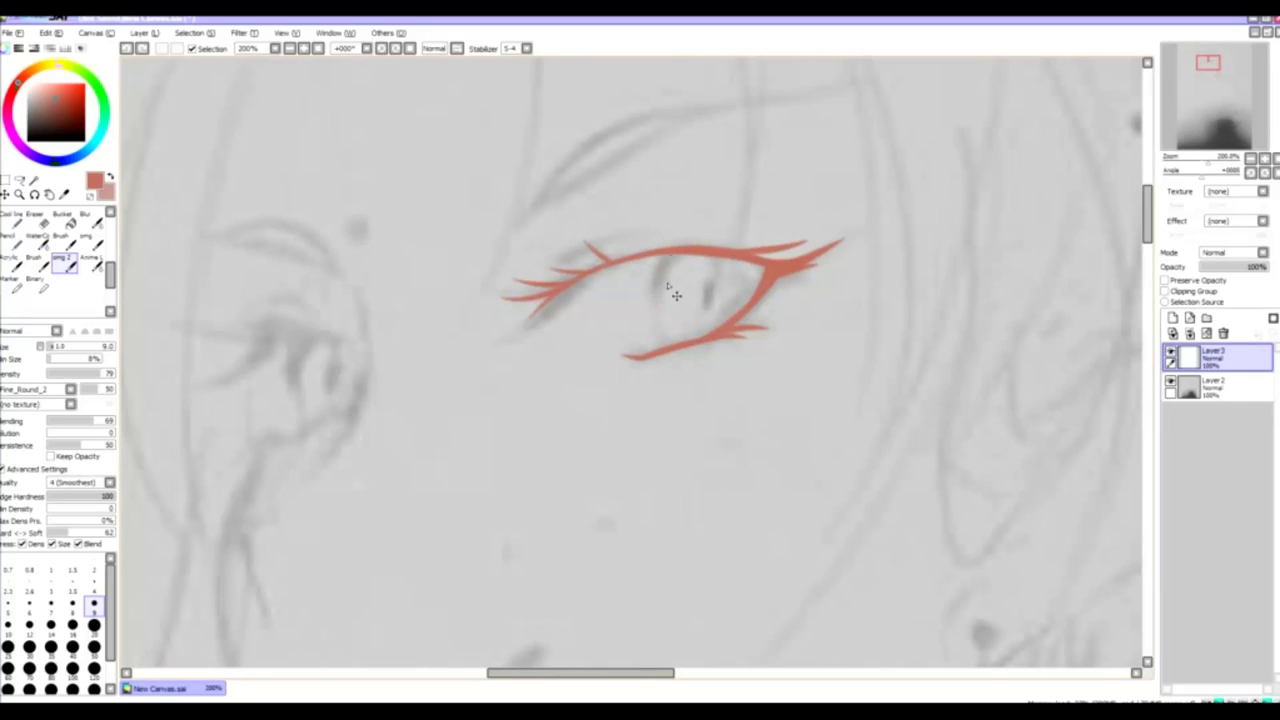
- Ink the iris and pupil inside the near eye
left_click_drag(655, 302, 672, 256)
key("ctrl+z")
mouse_move(633, 307)
left_mouse_down()
mouse_move(551, 317)
mouse_move(709, 219)
left_mouse_up()
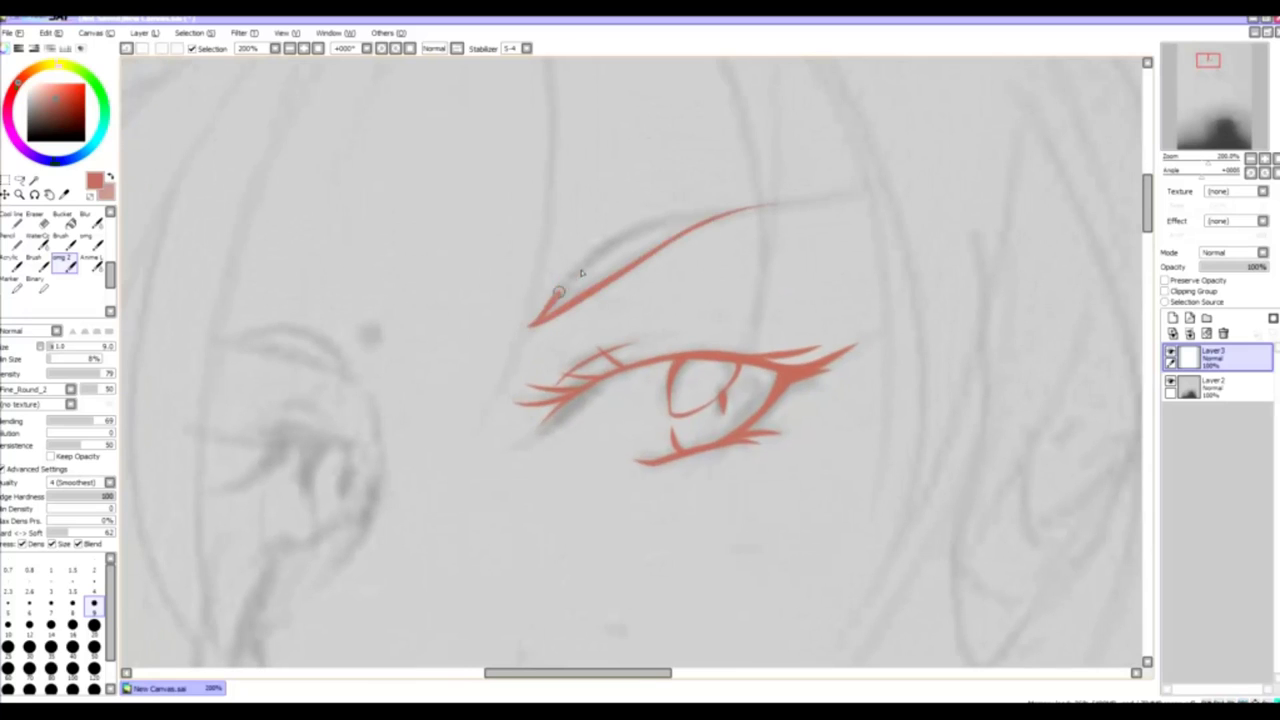
- Ink the near eyebrow as a tapered shape ending in a long thin tail
left_click_drag(557, 295, 702, 222)
key("ctrl+z")
key("ctrl+z")
left_click_drag(530, 322, 692, 228)
mouse_move(863, 191)
left_mouse_down()
mouse_move(522, 322)
mouse_move(733, 208)
left_mouse_up()
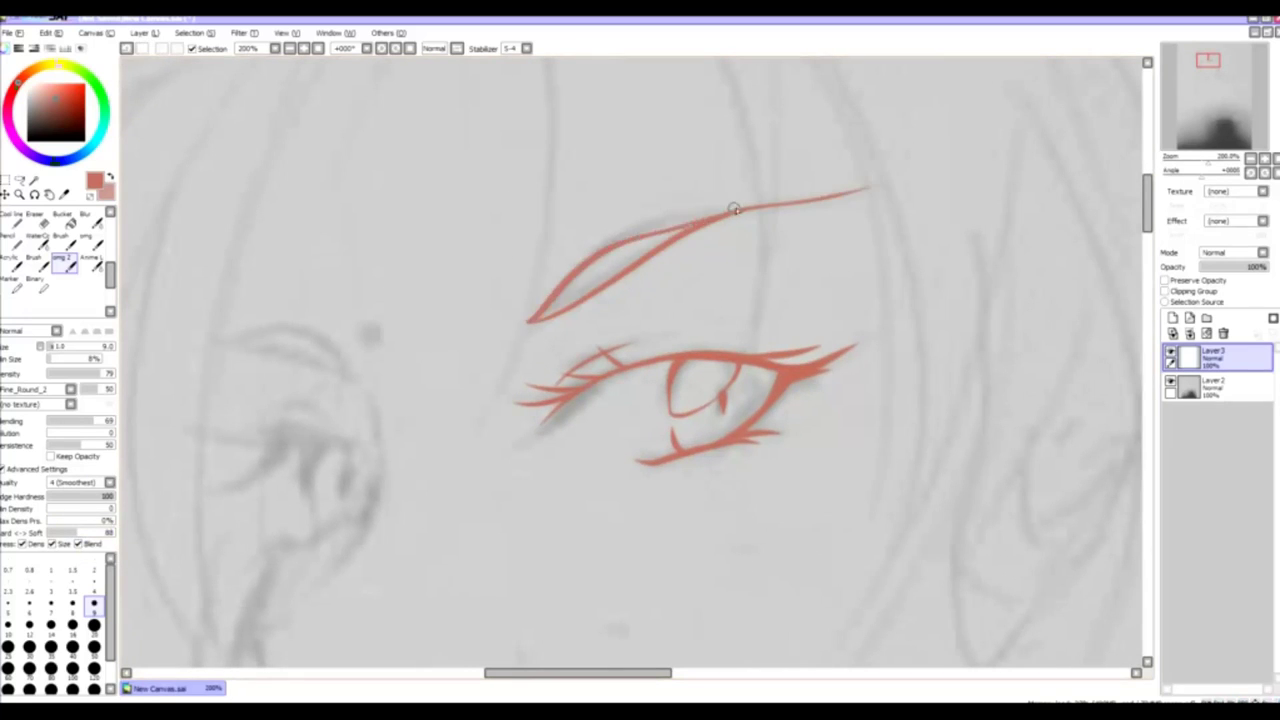
- Ink the mouth as one slightly curved line over the sketch
scroll(694, 314, "down", 5)
scroll(694, 314, "left", 5)
left_click_drag(585, 365, 765, 340)
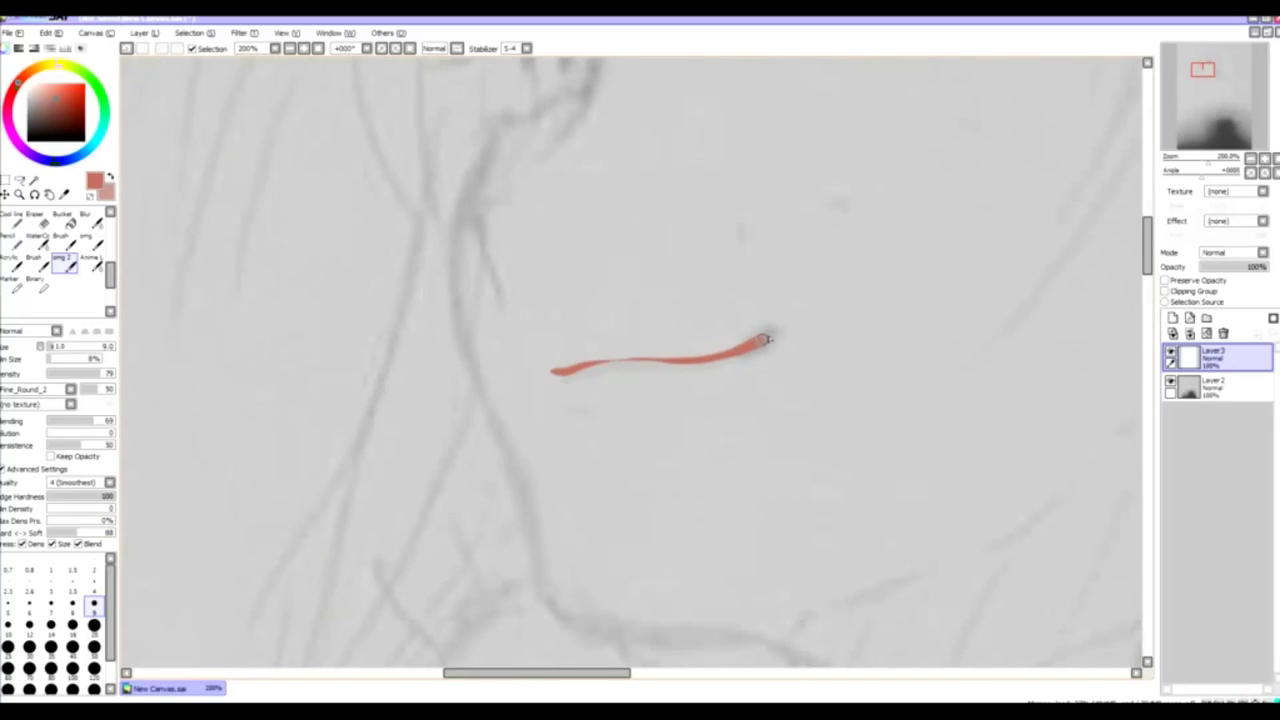
- Ink the face contour around the far eye and the far eyebrow above it
left_click_drag(570, 290, 638, 405)
left_click_drag(538, 313, 565, 410)
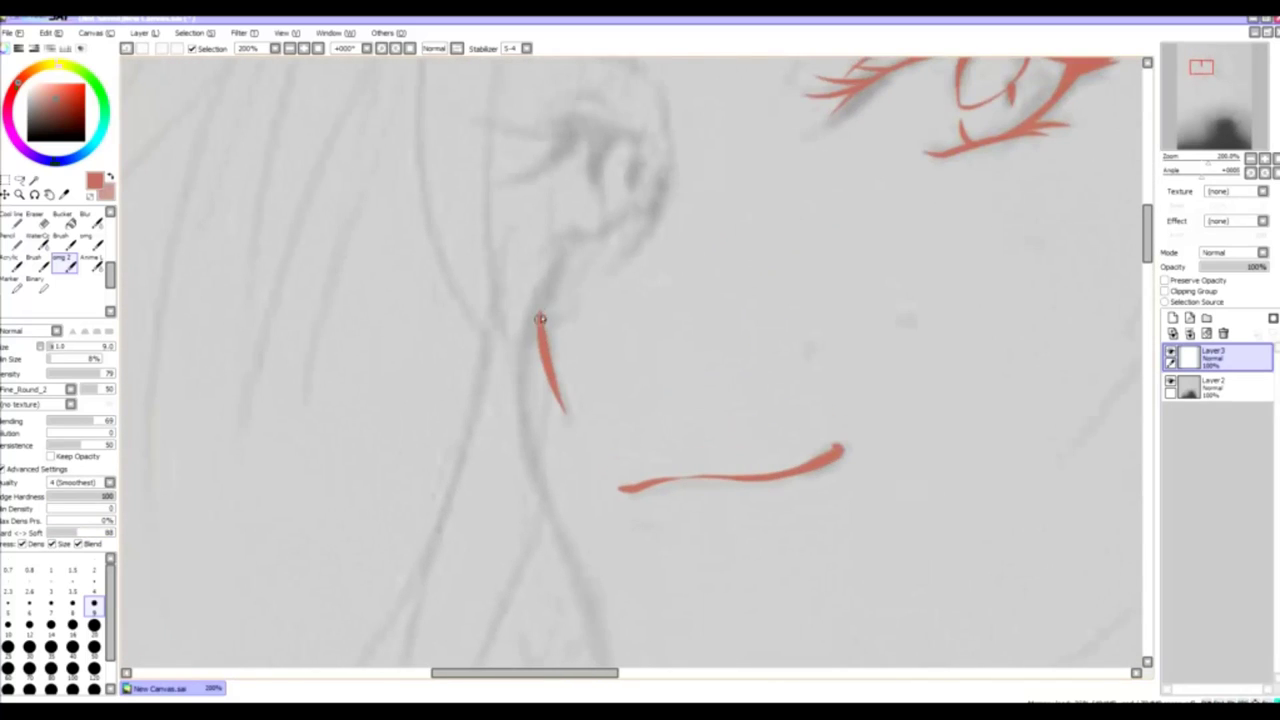
left_click_drag(540, 318, 675, 175)
scroll(626, 277, "up", 4)
scroll(674, 303, "up", 2)
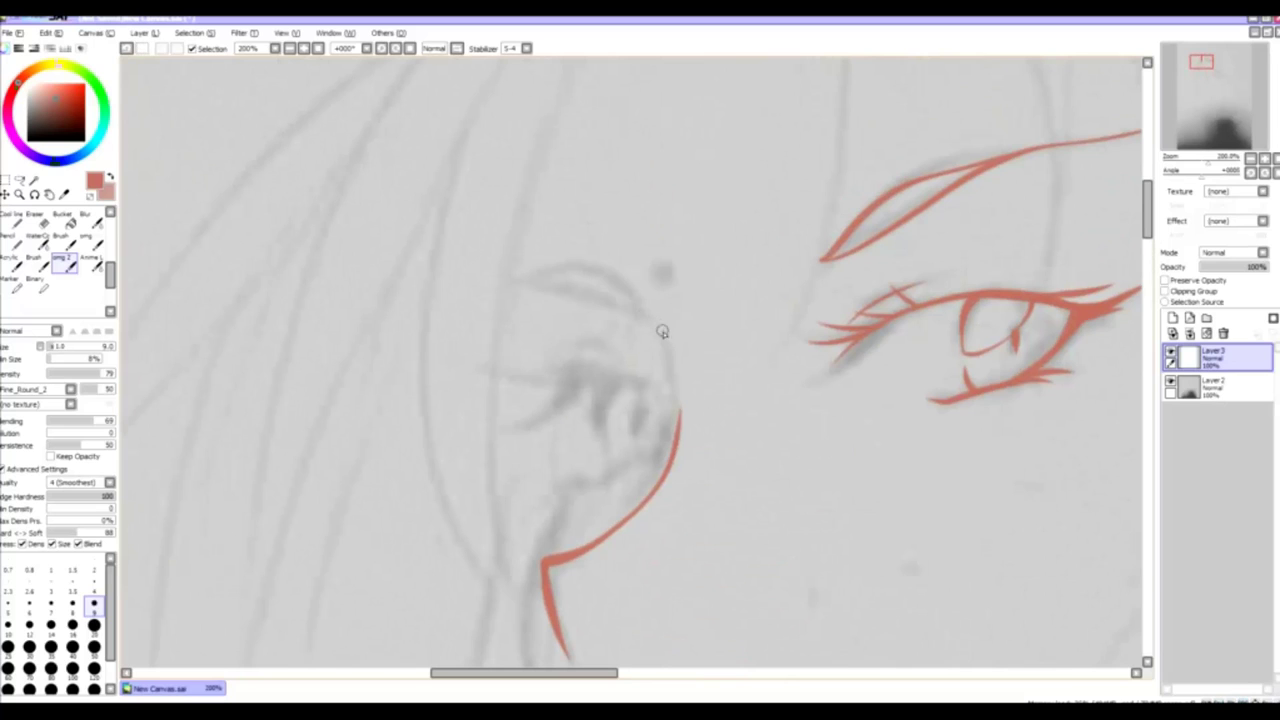
mouse_move(500, 272)
left_mouse_down()
mouse_move(571, 266)
mouse_move(660, 335)
left_mouse_up()
scroll(686, 360, "down", 3)
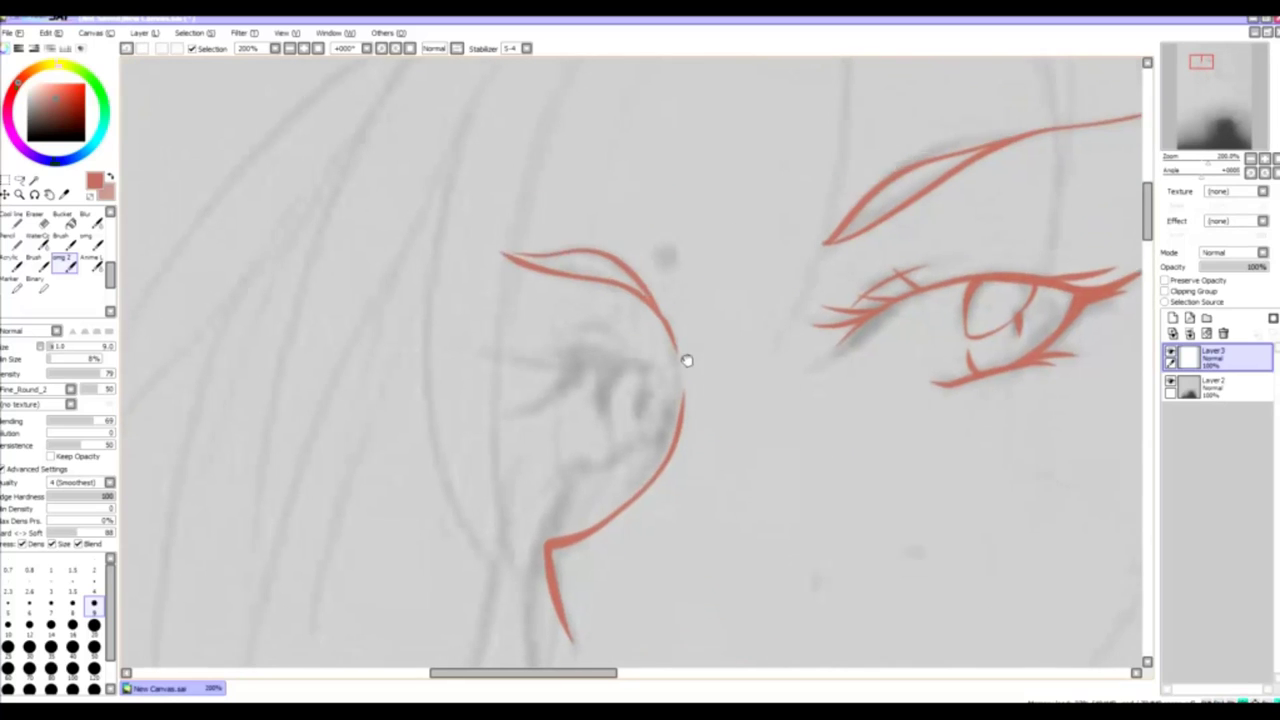
- Ink the far eye's lower lid, upper lid and outer lashes
left_click_drag(582, 404, 650, 390)
left_click_drag(566, 334, 648, 324)
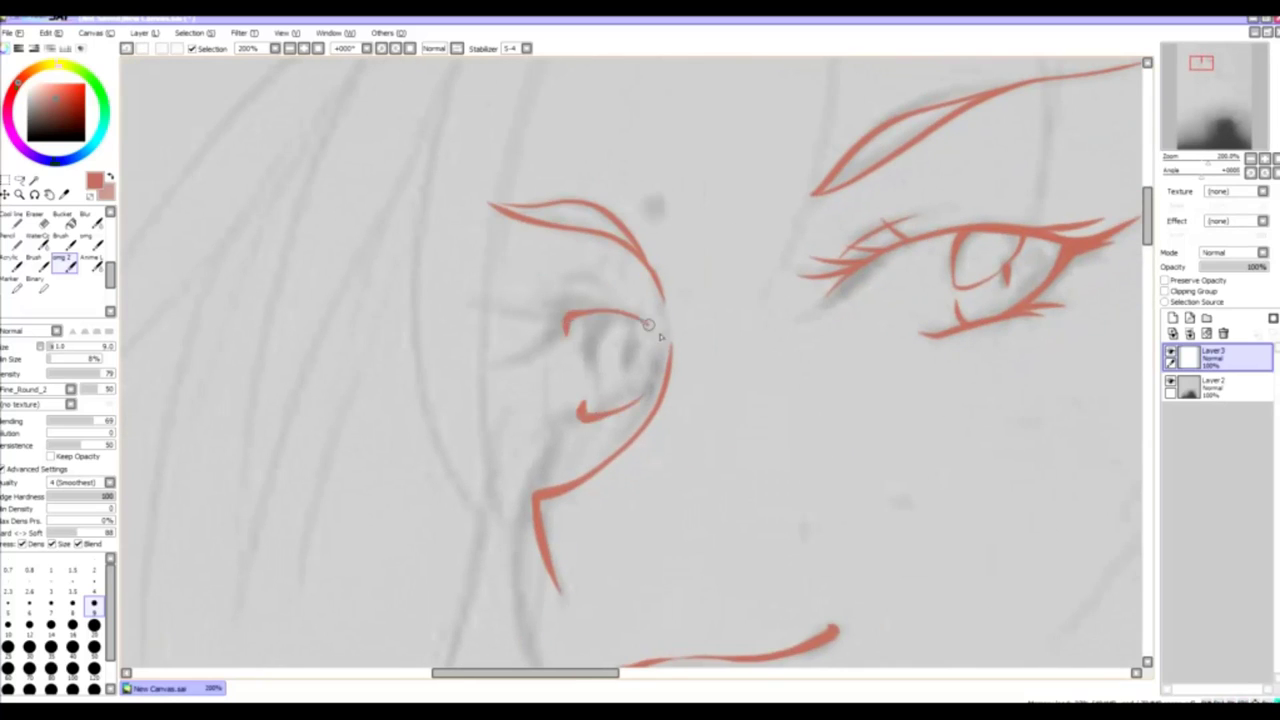
key("ctrl+z")
left_click_drag(501, 312, 566, 318)
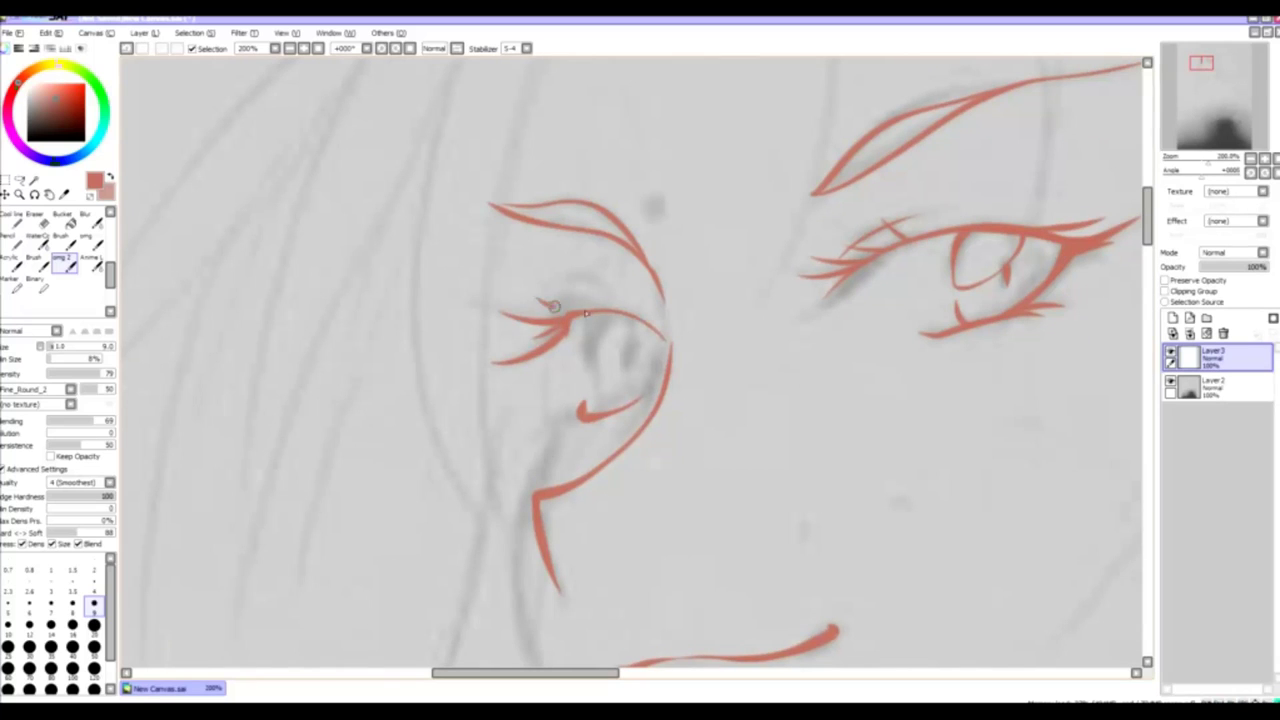
scroll(550, 340, "down", 1)
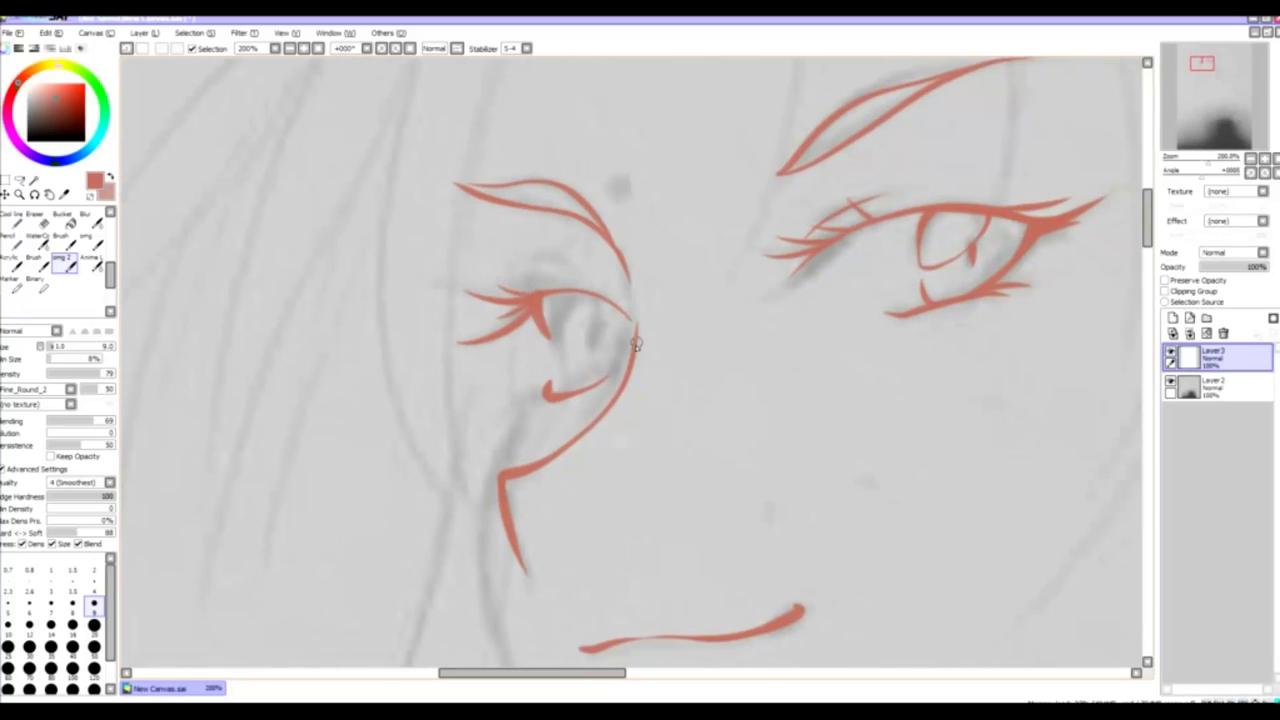
scroll(600, 395, "down", 4)
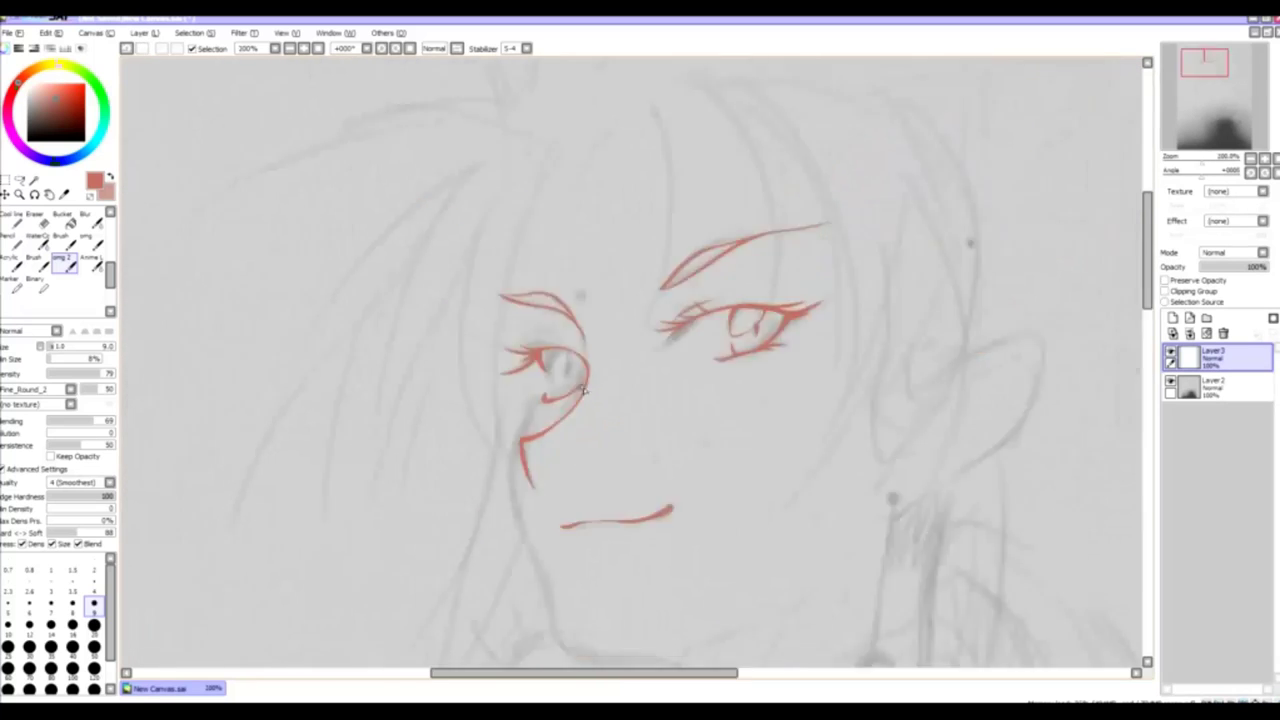
scroll(590, 405, "up", 4)
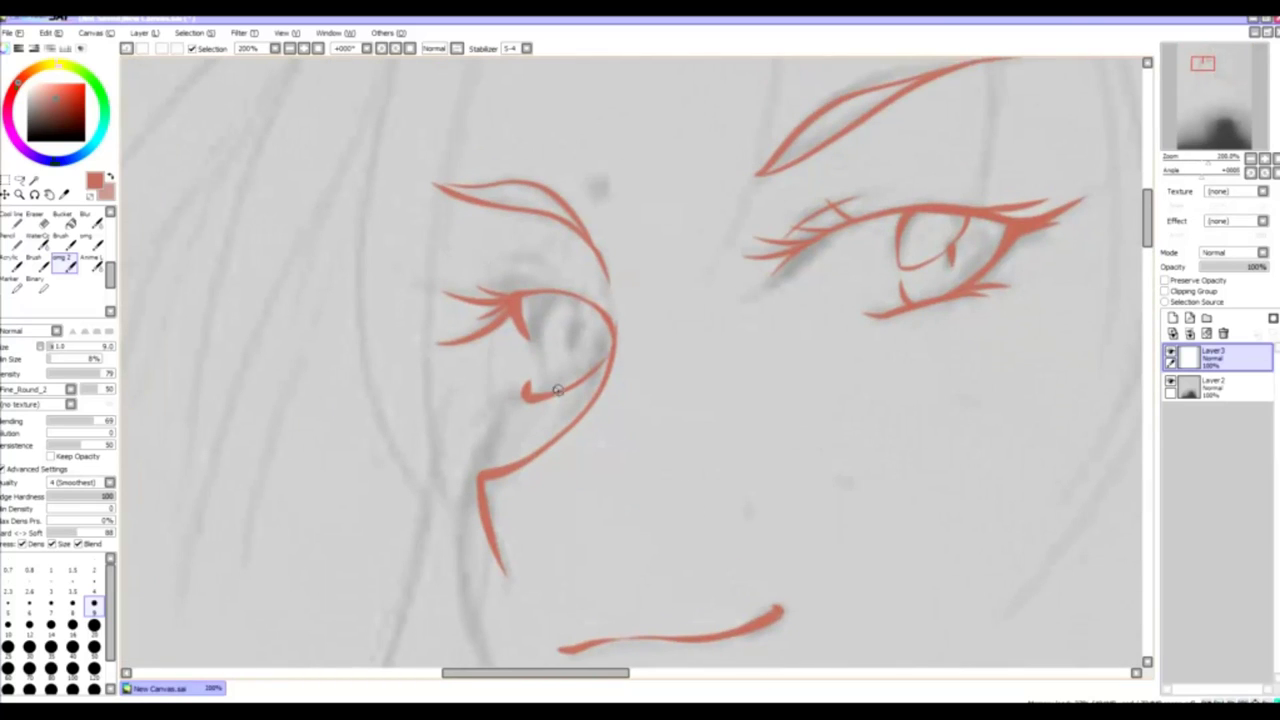
- Ink the iris and pupil inside the far eye
mouse_move(541, 352)
left_mouse_down()
mouse_move(567, 317)
mouse_move(540, 324)
mouse_move(582, 378)
mouse_move(543, 332)
mouse_move(593, 326)
left_mouse_up()
key("ctrl+z")
scroll(588, 318, "down", 2)
scroll(570, 392, "up", 2)
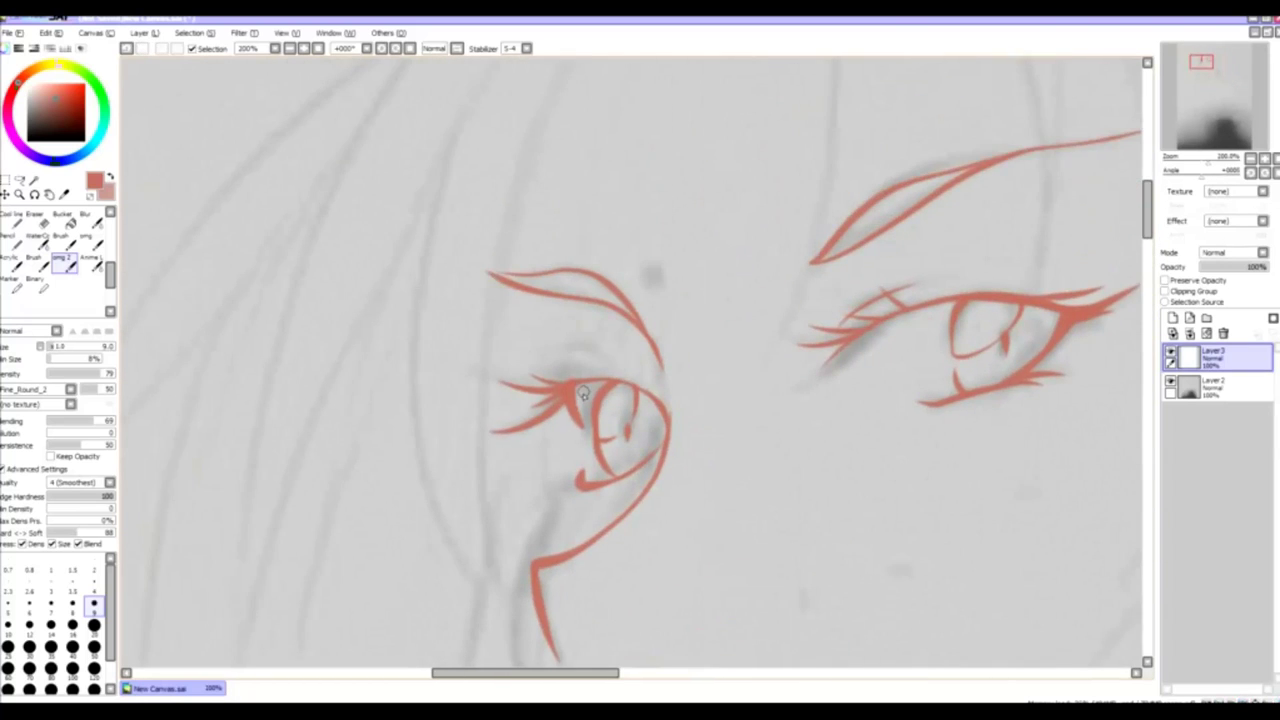
- Ink the far cheek contour from below the eye down to the chin
left_click_drag(540, 365, 524, 198)
mouse_move(515, 300)
left_mouse_down()
mouse_move(545, 620)
mouse_move(545, 517)
mouse_move(553, 558)
mouse_move(516, 350)
mouse_move(590, 560)
left_mouse_up()
key("ctrl+z")
left_click_drag(592, 565, 592, 400)
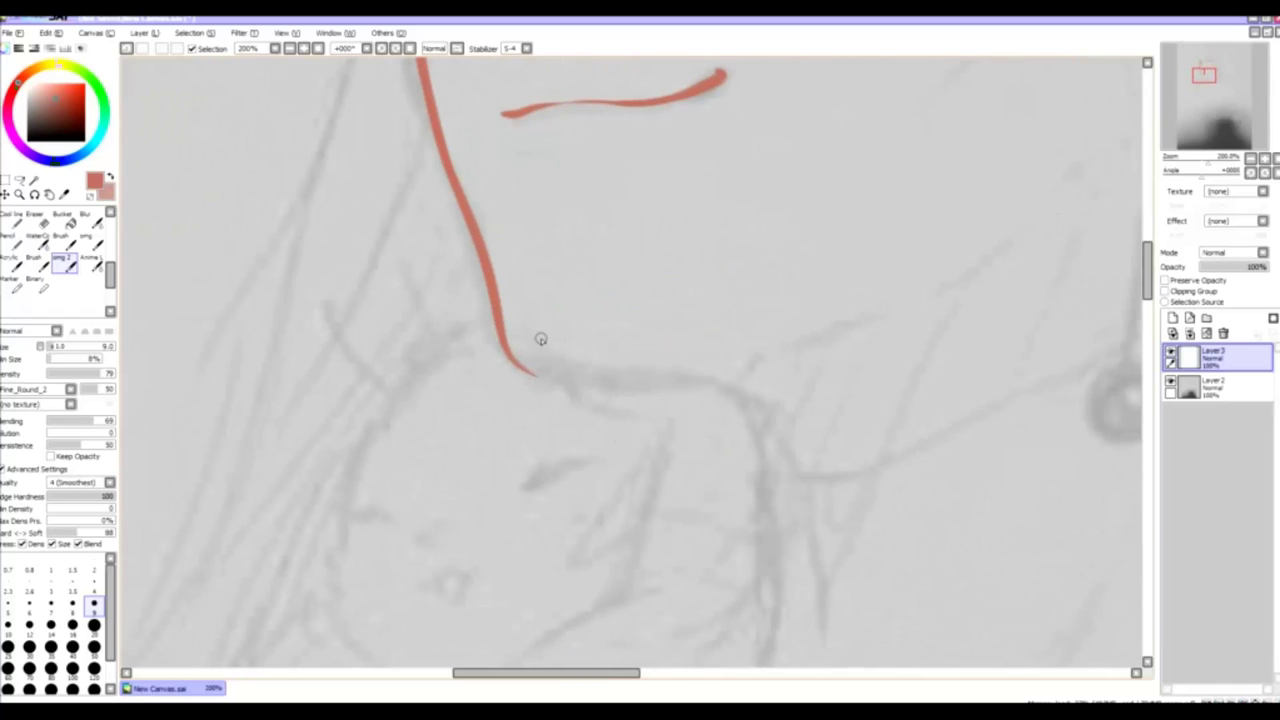
left_click_drag(540, 339, 490, 277)
key("ctrl+z")
- Ink the jawline from the chin up toward the ear
mouse_move(472, 330)
left_mouse_down()
mouse_move(924, 212)
mouse_move(473, 333)
mouse_move(899, 212)
mouse_move(663, 390)
mouse_move(734, 329)
left_mouse_up()
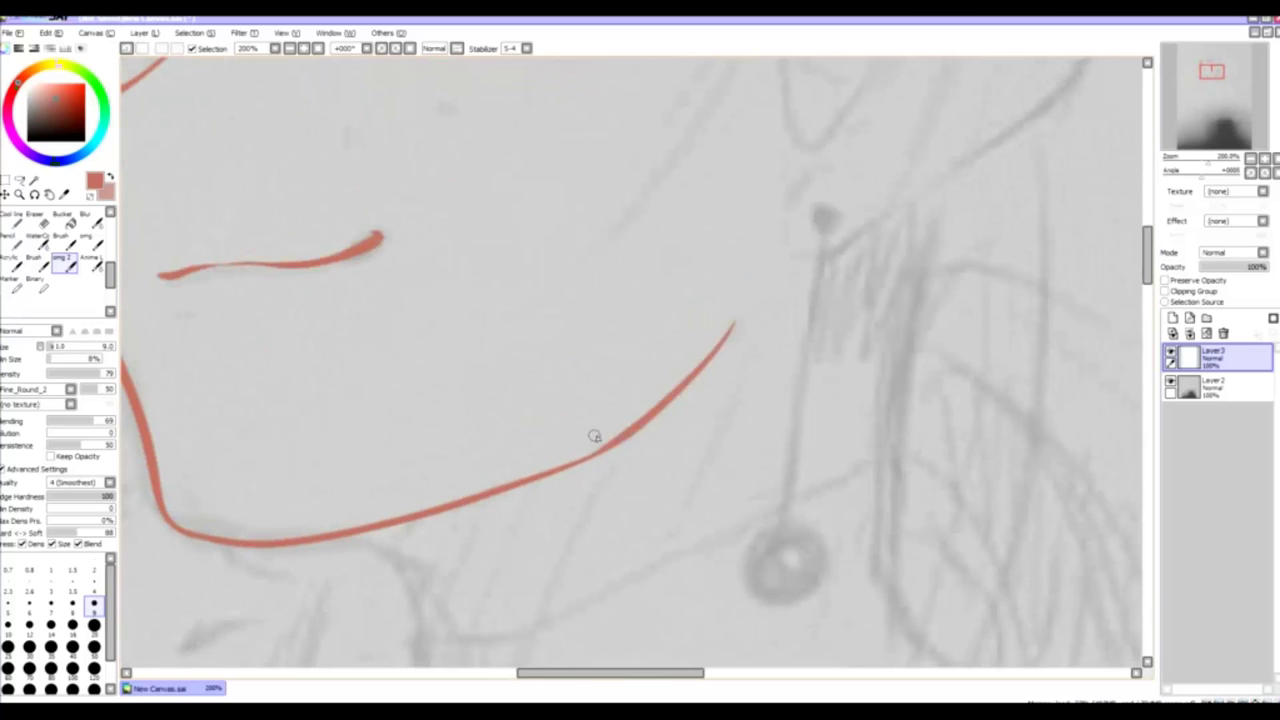
key("ctrl+z")
mouse_move(594, 434)
left_mouse_down()
mouse_move(554, 415)
mouse_move(634, 343)
left_mouse_up()
scroll(553, 427, "down", 3)
scroll(553, 427, "up", 4)
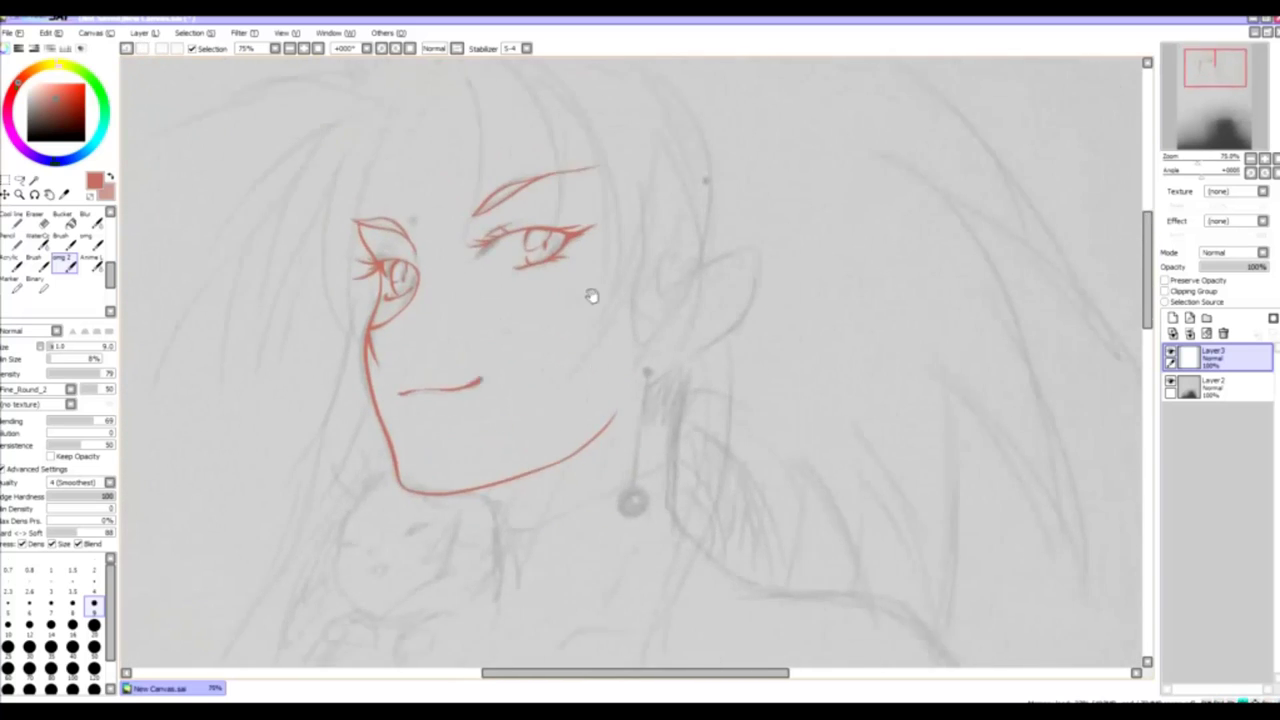
- Try to ink the facial features of the small animal beneath the chin
key("ctrl+z")
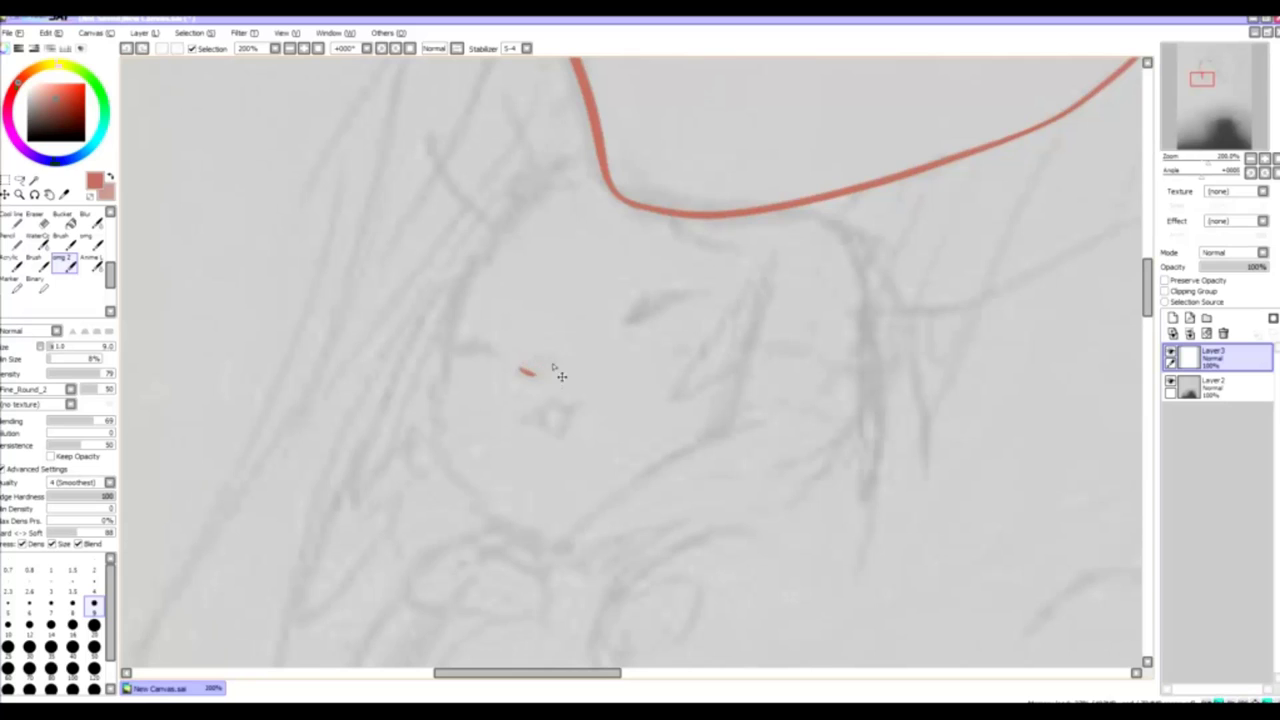
scroll(523, 366, "up", 1)
mouse_move(514, 371)
left_mouse_down()
mouse_move(538, 347)
mouse_move(512, 372)
mouse_move(564, 345)
mouse_move(532, 377)
mouse_move(567, 356)
left_mouse_up()
key("ctrl+z")
mouse_move(558, 383)
left_mouse_down()
mouse_move(551, 331)
mouse_move(593, 364)
left_mouse_up()
mouse_move(497, 395)
left_mouse_down()
mouse_move(537, 369)
mouse_move(553, 419)
mouse_move(571, 371)
mouse_move(537, 406)
mouse_move(570, 372)
mouse_move(528, 378)
mouse_move(614, 349)
left_mouse_up()
- Set the brush's minimum size to 10% and undo the trial strokes on the animal's face
left_click(57, 359)
key("ctrl+z")
key("ctrl+z")
key("ctrl+z")
- Ink the small animal's closed eyes, nose and open mouth
scroll(557, 371, "up", 3)
scroll(557, 371, "right", 2)
scroll(500, 375, "right", 2)
scroll(500, 375, "up", 1)
scroll(369, 397, "left", 4)
mouse_move(468, 452)
left_mouse_down()
mouse_move(436, 438)
mouse_move(395, 452)
left_mouse_up()
scroll(551, 434, "down", 5)
- Ink the outer side of the small animal's head, including the jagged cheek fur
left_click_drag(428, 492, 382, 450)
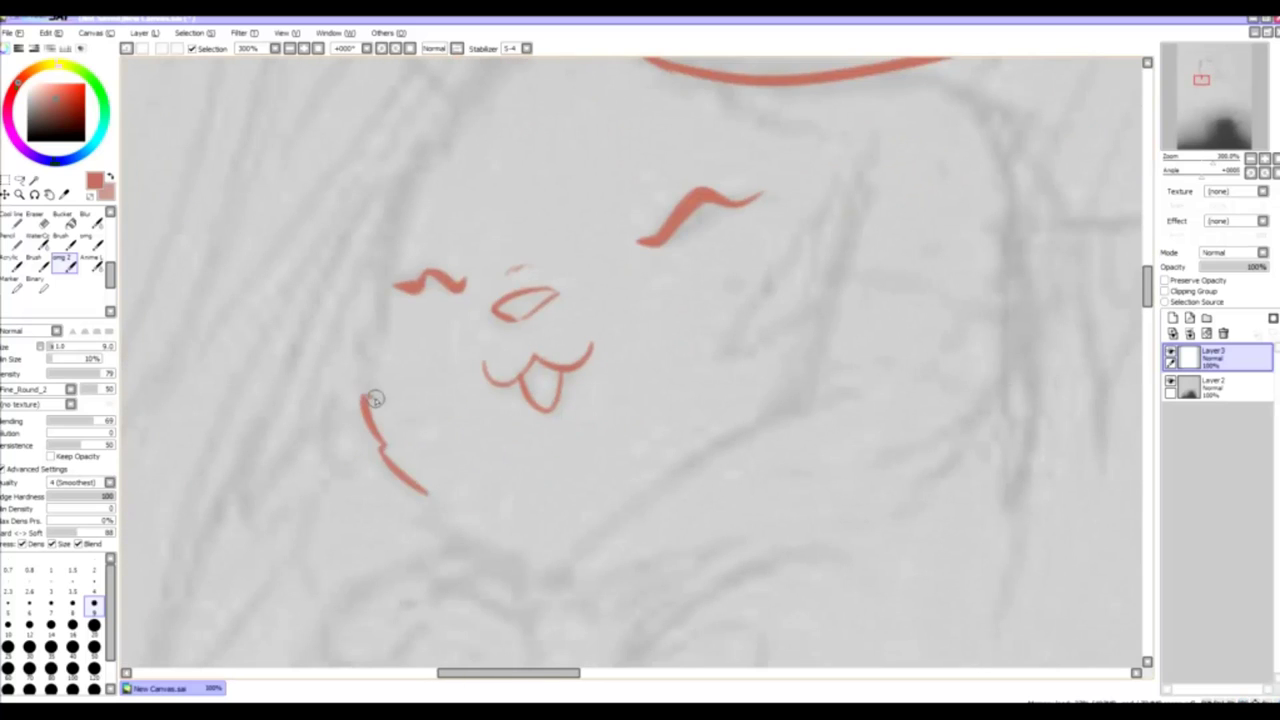
left_click_drag(374, 399, 386, 350)
scroll(400, 329, "up", 3)
left_click_drag(398, 462, 390, 357)
left_click_drag(382, 405, 430, 256)
scroll(465, 379, "up", 4)
scroll(465, 379, "right", 2)
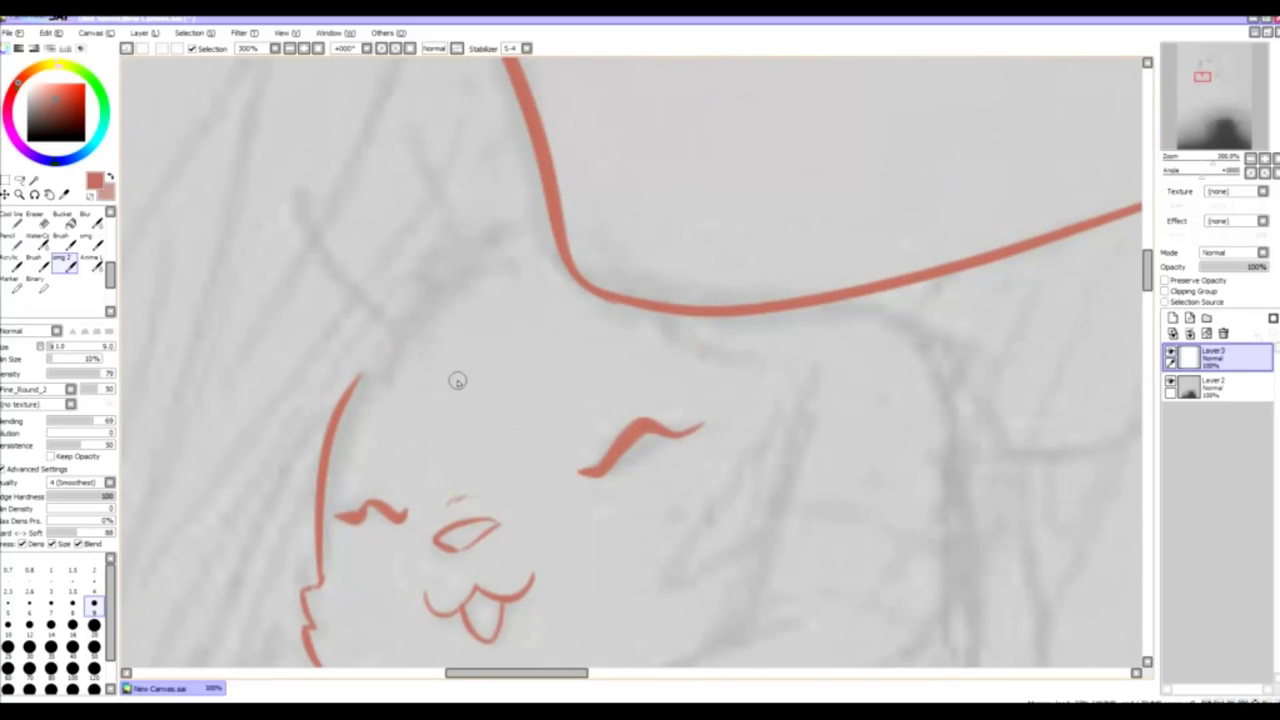
- Ink the small animal's ear and begin the outline of its front paw
scroll(457, 380, "down", 1)
scroll(460, 365, "down", 3)
scroll(478, 377, "up", 2)
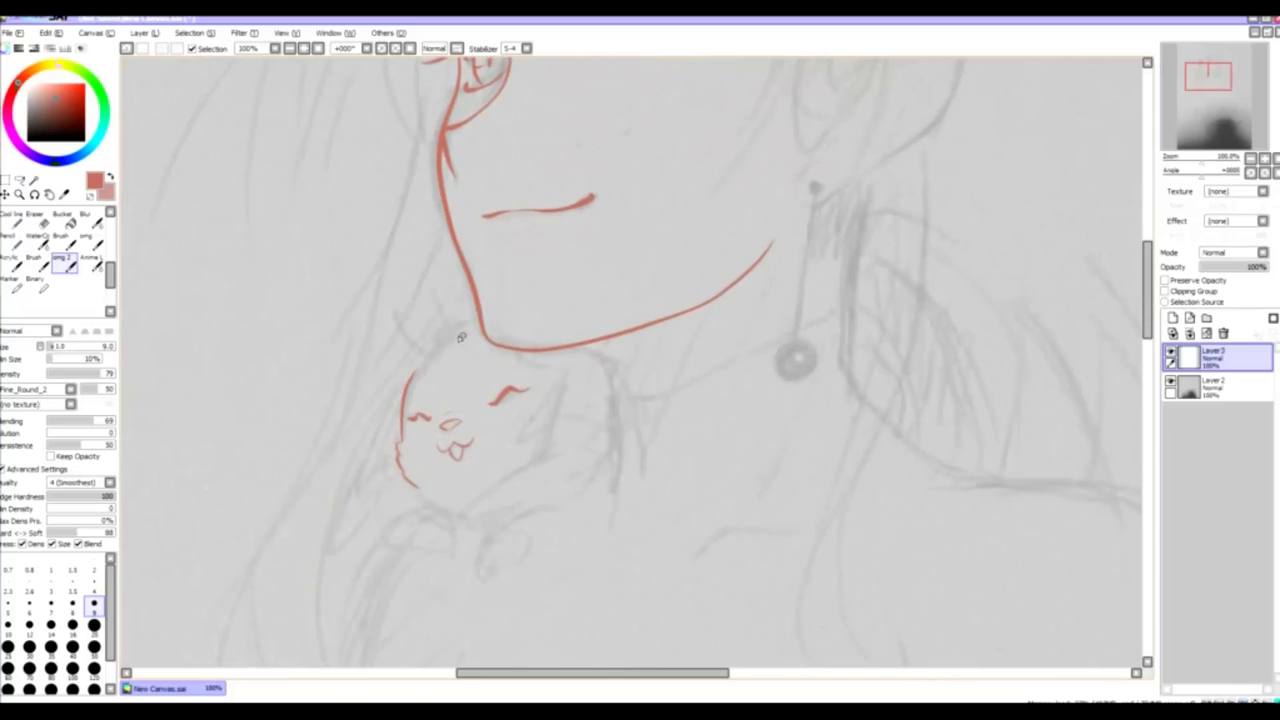
scroll(522, 398, "down", 5)
scroll(444, 405, "right", 1)
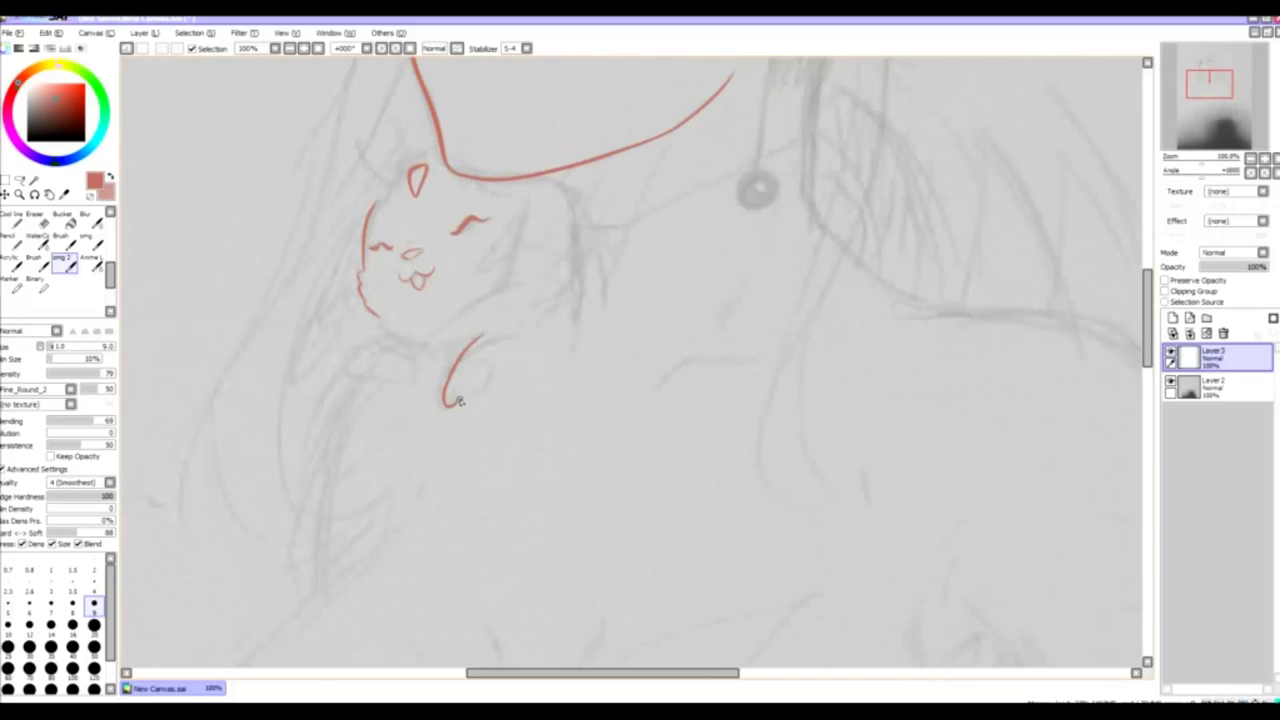
- Ink the long line that curves down from the jaw beside the small animal
scroll(450, 395, "up", 3)
scroll(417, 409, "right", 3)
scroll(420, 405, "up", 4)
left_click_drag(478, 400, 486, 560)
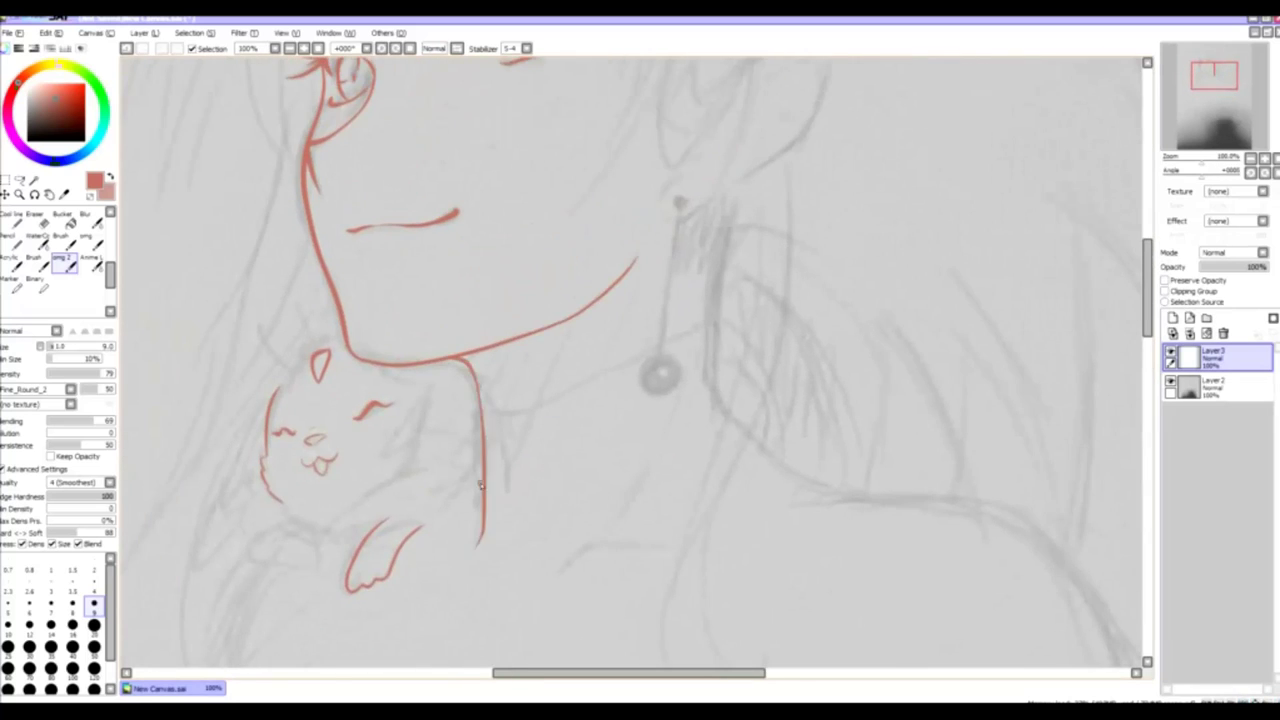
scroll(570, 300, "right", 4)
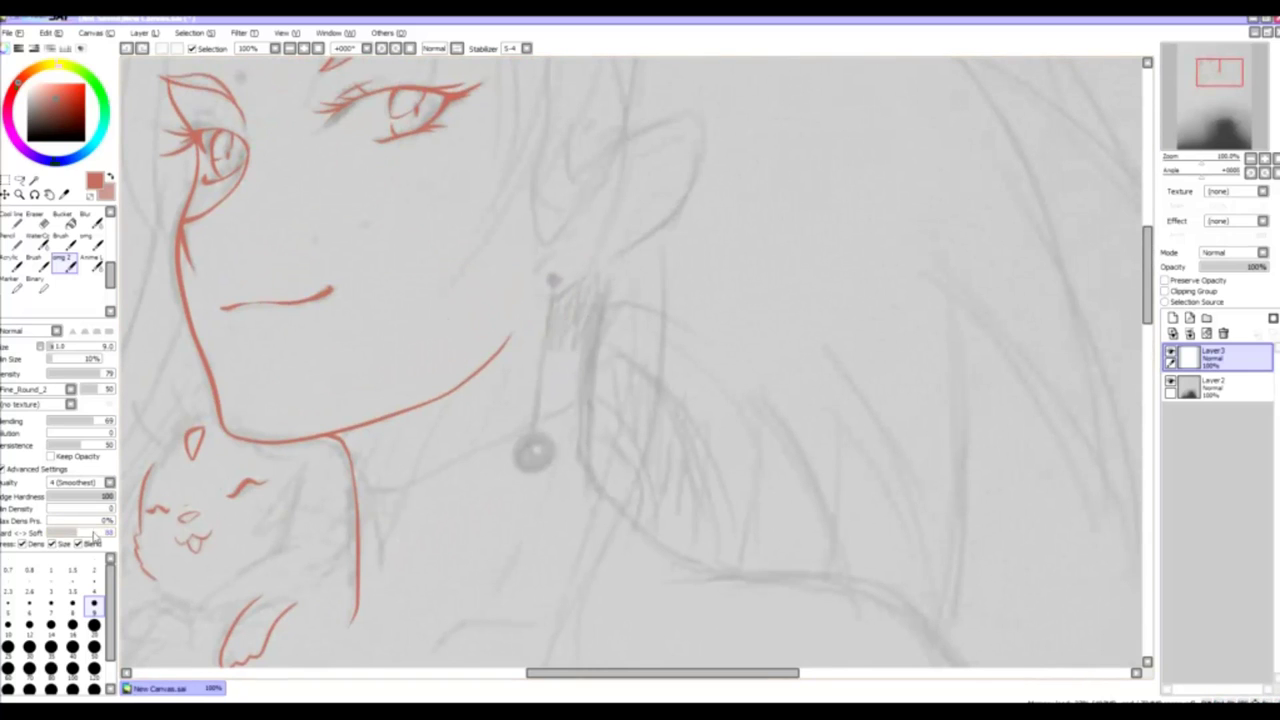
- Set the stabilizer to S-2 and ink the round earring stud and a short strand line below it
left_click(527, 48)
left_click(518, 262)
left_click_drag(552, 290, 545, 332)
scroll(586, 352, "up", 2)
scroll(586, 330, "down", 5)
scroll(586, 330, "left", 1)
- Try to ink the circular outline of the hanging earring ball
left_click_drag(576, 390, 578, 392)
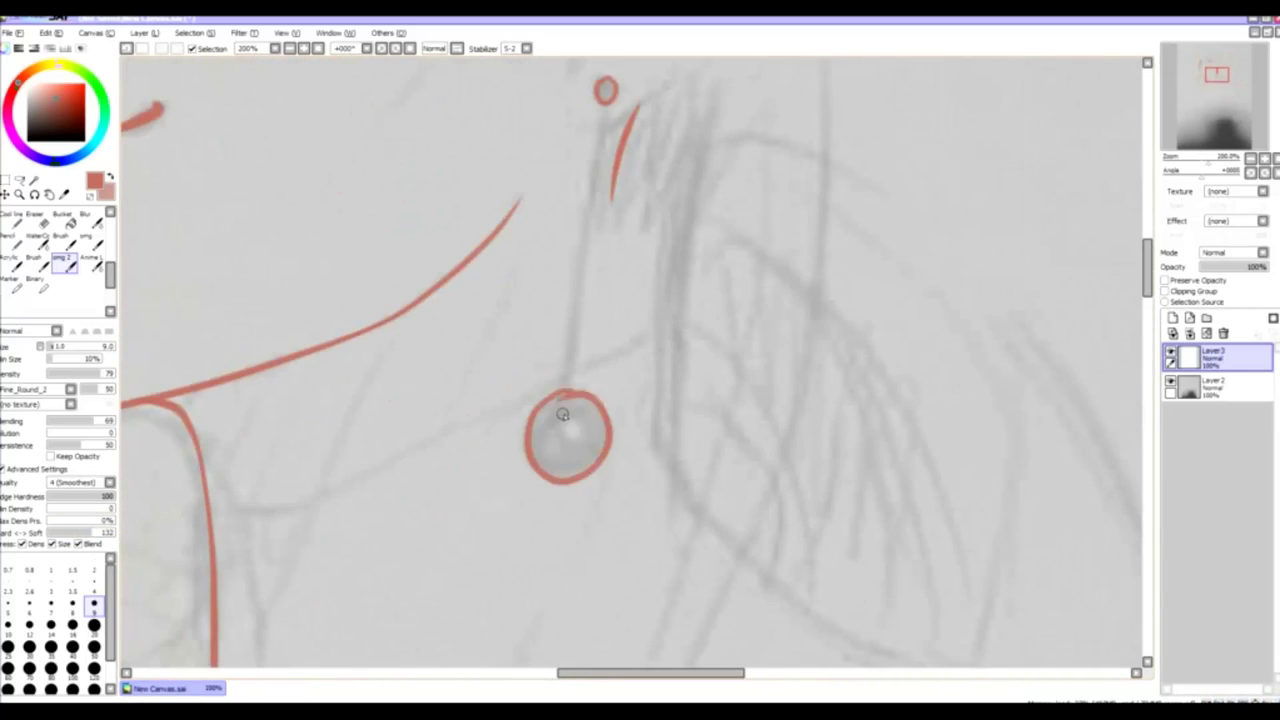
key("ctrl+z")
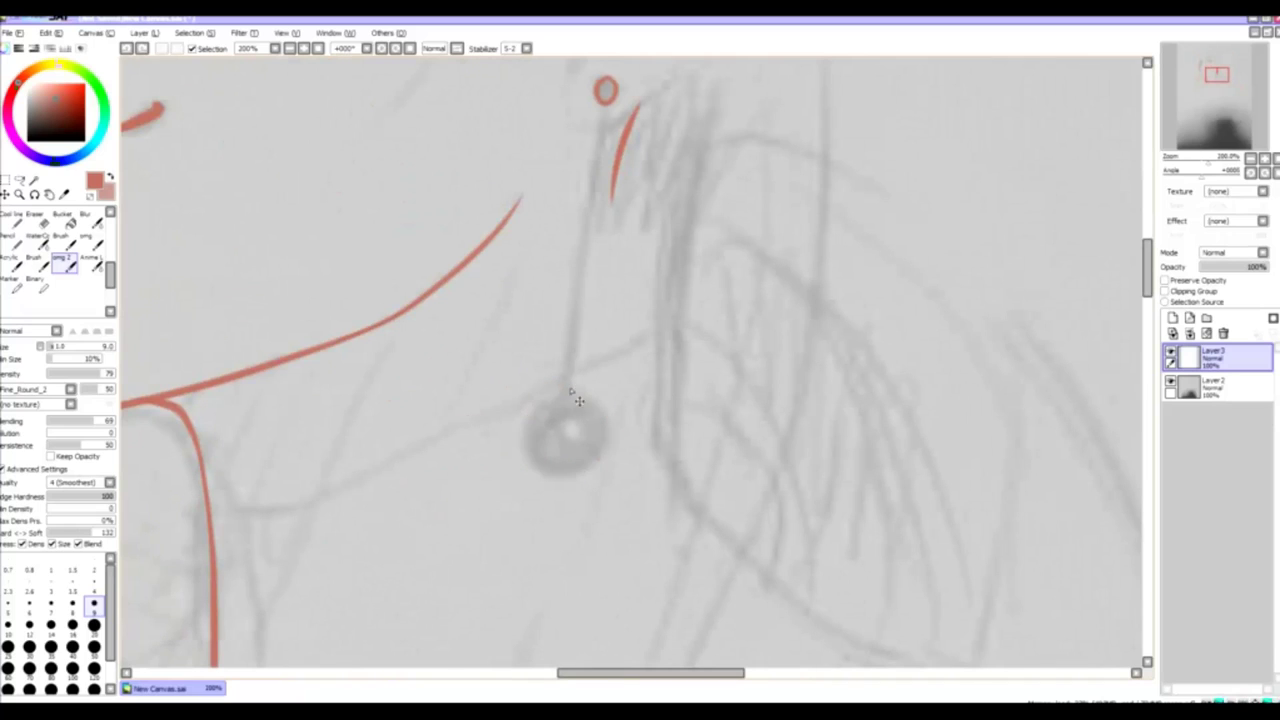
key("ctrl+y")
key("ctrl+z")
- Set the stabilizer to S-6 and ink the earring ball as a smooth circle
left_click(527, 48)
left_click(518, 276)
mouse_move(558, 392)
left_mouse_down()
mouse_move(566, 472)
mouse_move(559, 396)
left_mouse_up()
key("ctrl+z")
left_click_drag(604, 447, 558, 400)
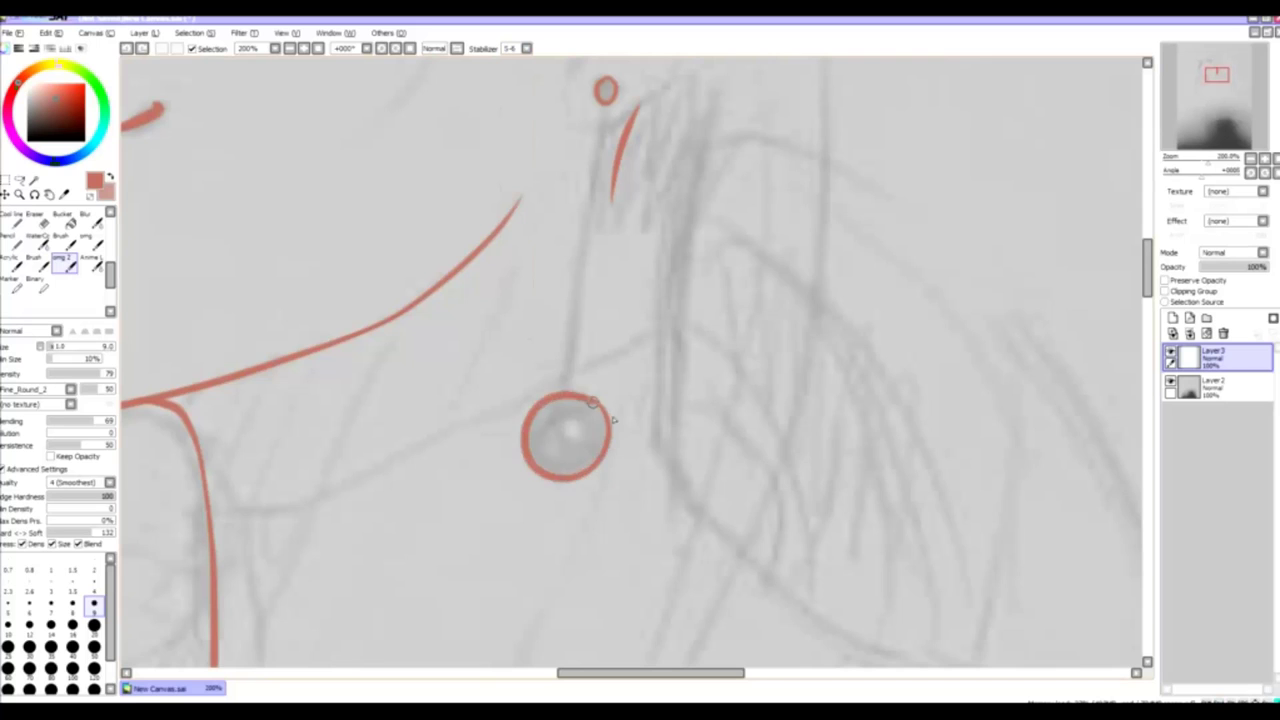
- Ink the outer contour of the ear from the earlobe up to the tip
scroll(560, 420, "up", 5)
scroll(560, 420, "right", 1)
scroll(497, 384, "up", 2)
scroll(497, 384, "right", 3)
mouse_move(400, 505)
left_mouse_down()
mouse_move(643, 343)
mouse_move(643, 140)
left_mouse_up()
- Ink the pointed lock of hair in front of the ear with its inner curve
scroll(479, 412, "up", 2)
scroll(479, 412, "left", 1)
scroll(500, 346, "down", 4)
scroll(529, 403, "up", 3)
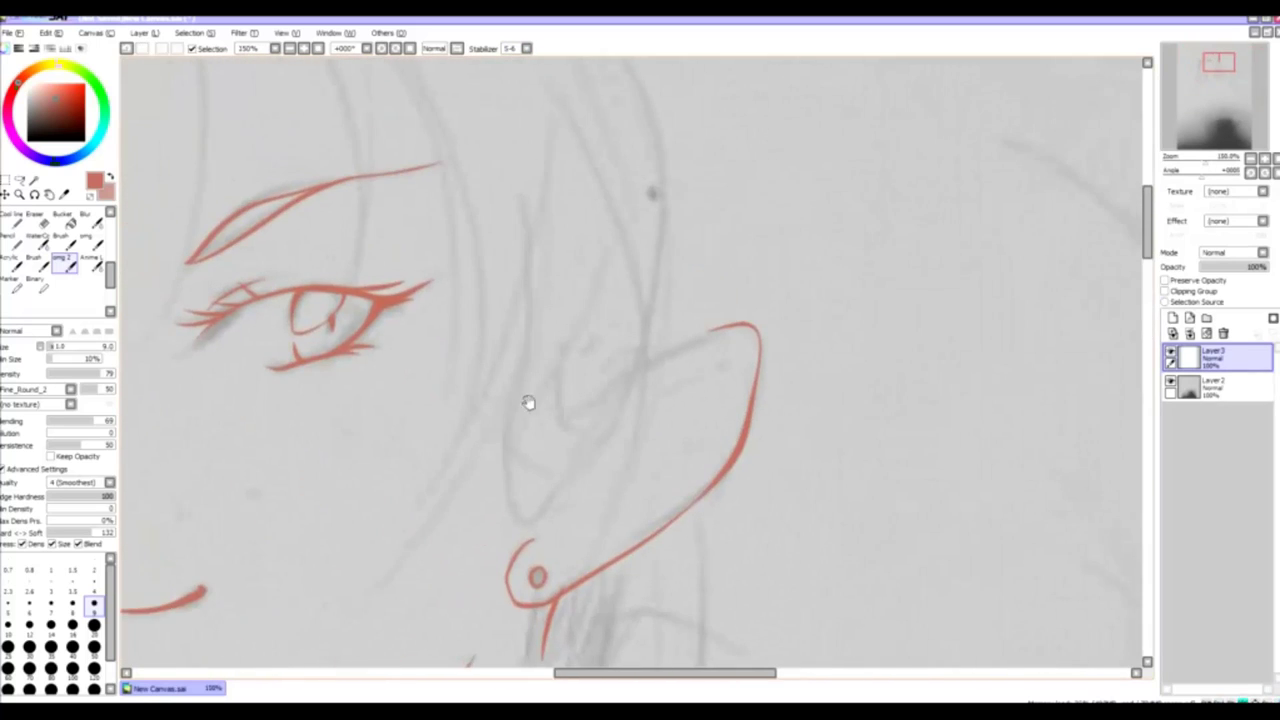
mouse_move(512, 302)
left_mouse_down()
mouse_move(500, 432)
mouse_move(607, 405)
left_mouse_up()
key("ctrl+z")
left_click_drag(541, 451, 664, 352)
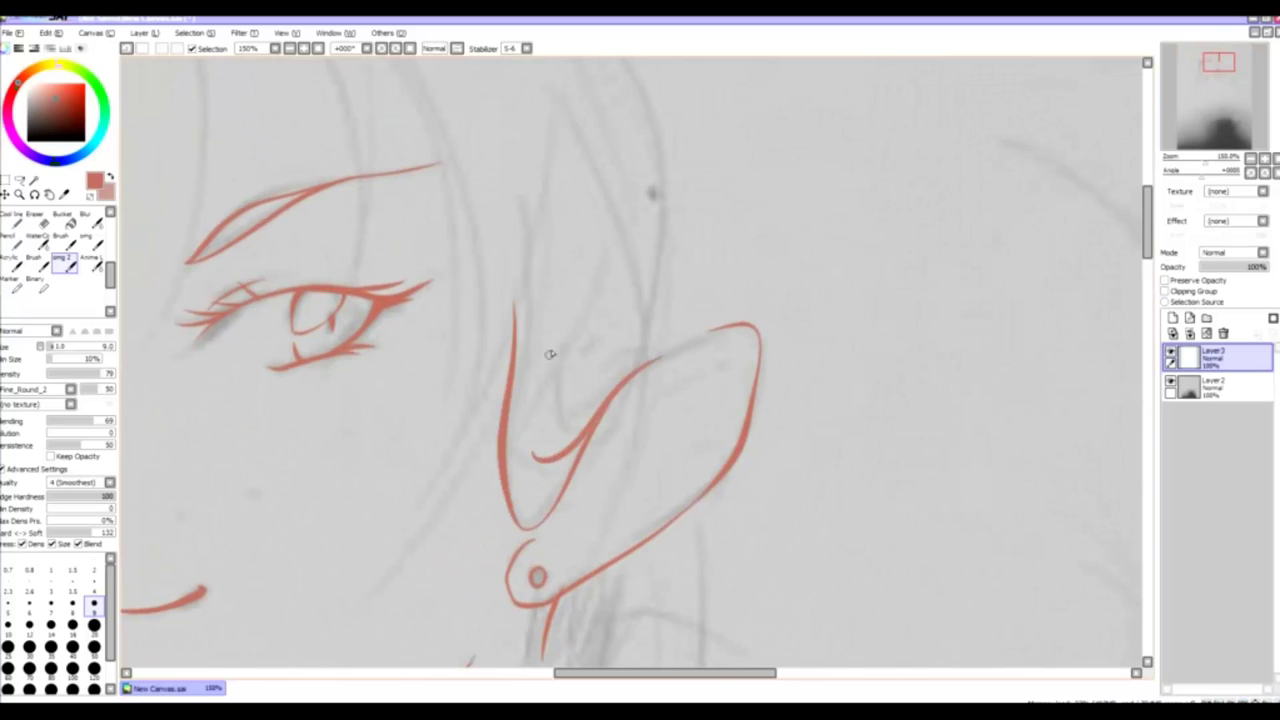
- Ink the ear's upper edge to close its contour and add the curved strand lines in front of the ear
mouse_move(555, 340)
left_mouse_down()
mouse_move(590, 408)
mouse_move(740, 328)
left_mouse_up()
scroll(599, 361, "down", 1)
left_click_drag(549, 292, 578, 410)
scroll(455, 345, "down", 3)
scroll(455, 345, "right", 2)
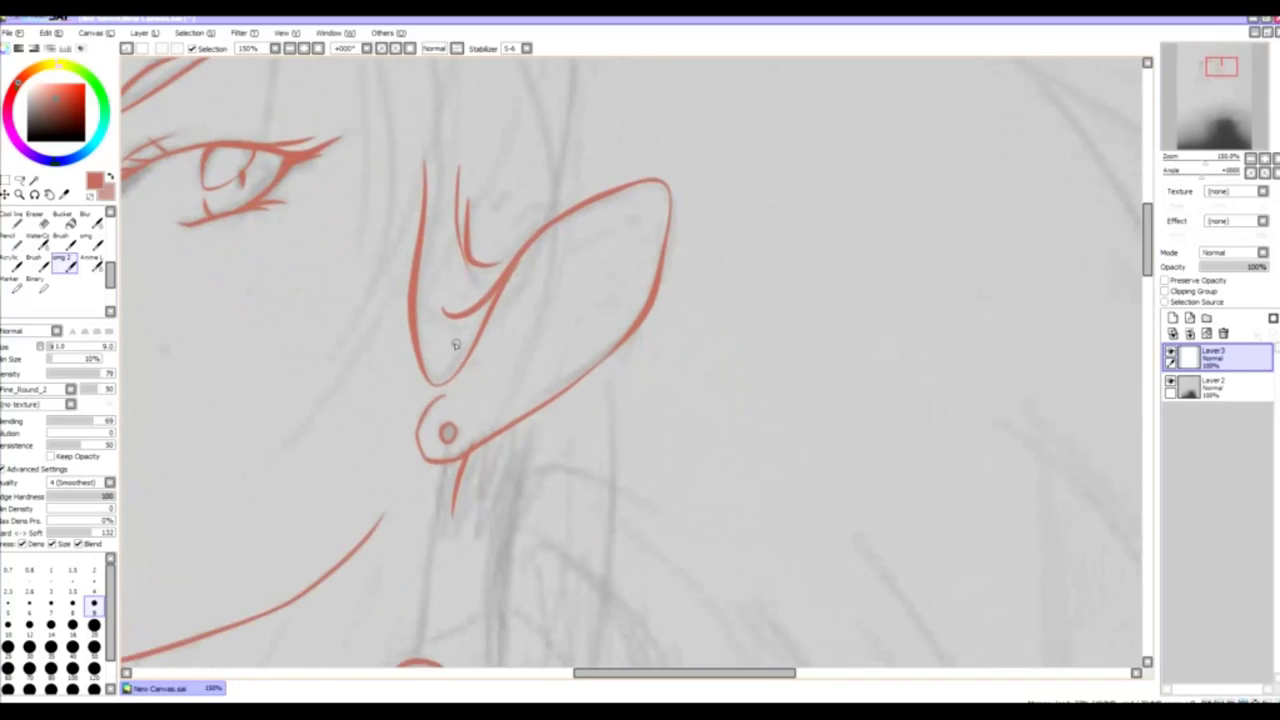
- Ink the inner ear details, with a rim line parallel to the upper edge and the folds above the earlobe
scroll(474, 327, "up", 1)
scroll(474, 327, "right", 1)
mouse_move(447, 386)
left_mouse_down()
mouse_move(502, 298)
mouse_move(634, 222)
left_mouse_up()
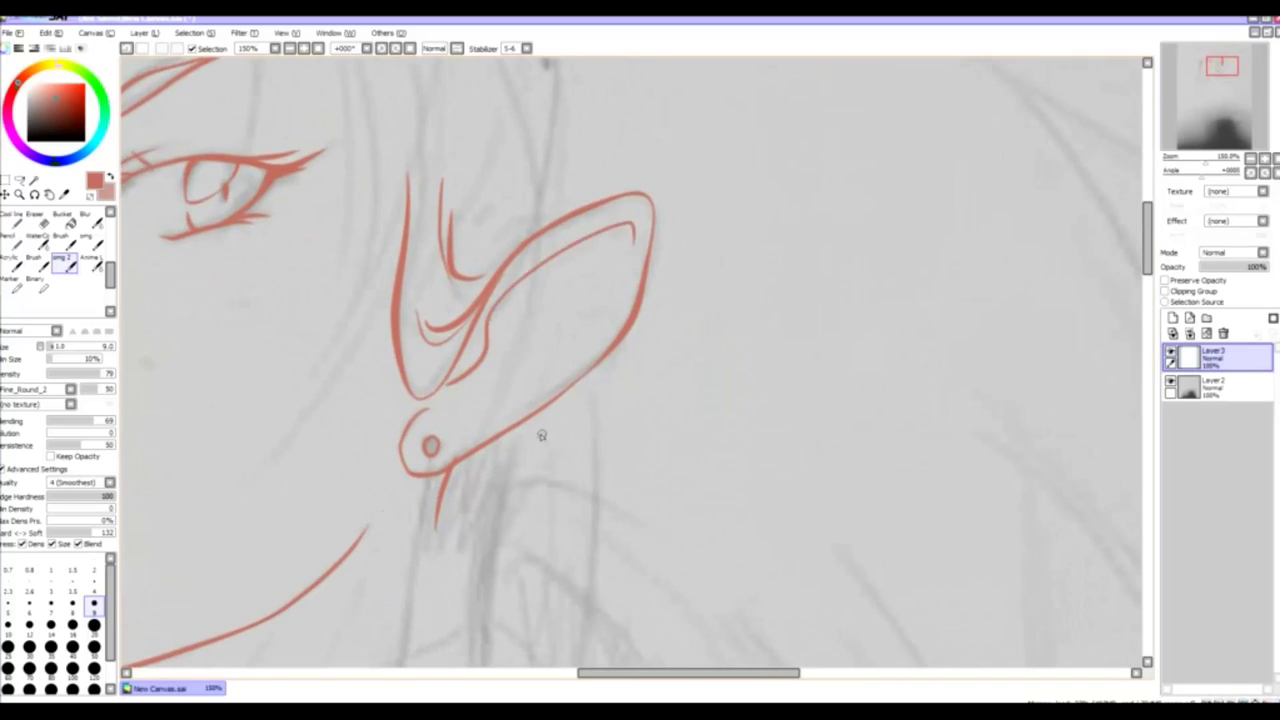
left_click_drag(528, 332, 541, 318)
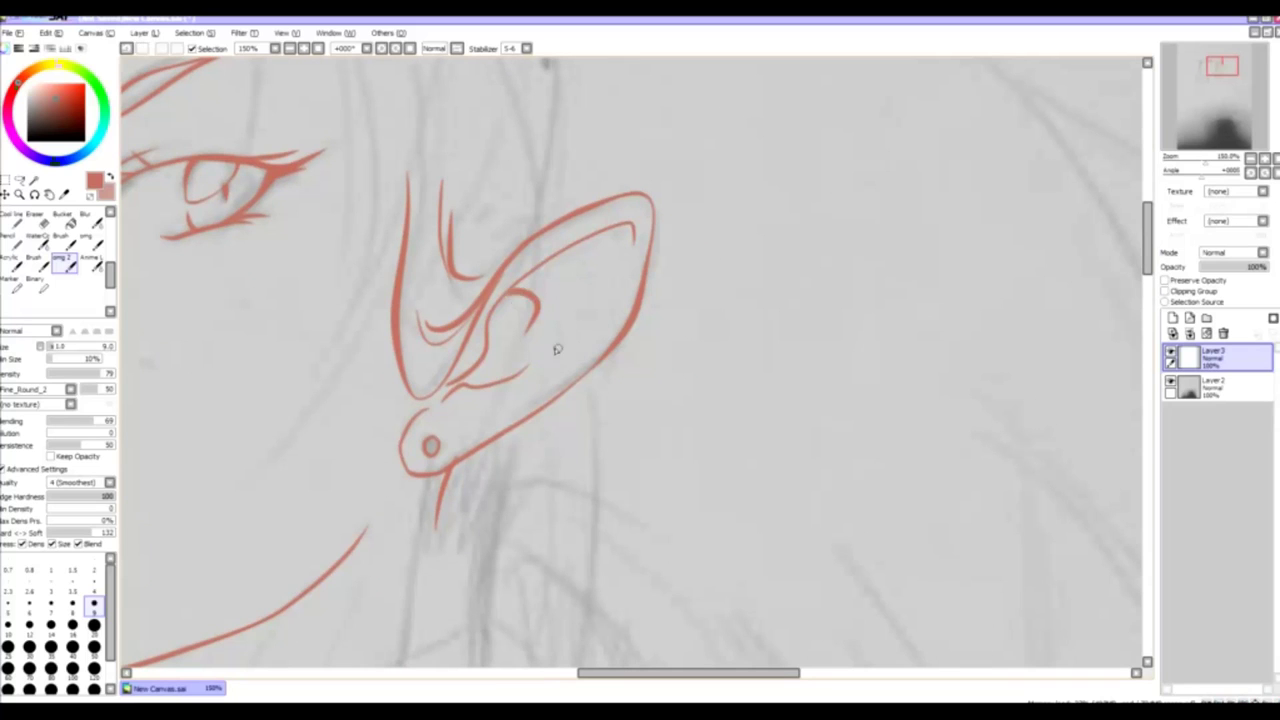
scroll(507, 302, "down", 5)
scroll(529, 380, "up", 5)
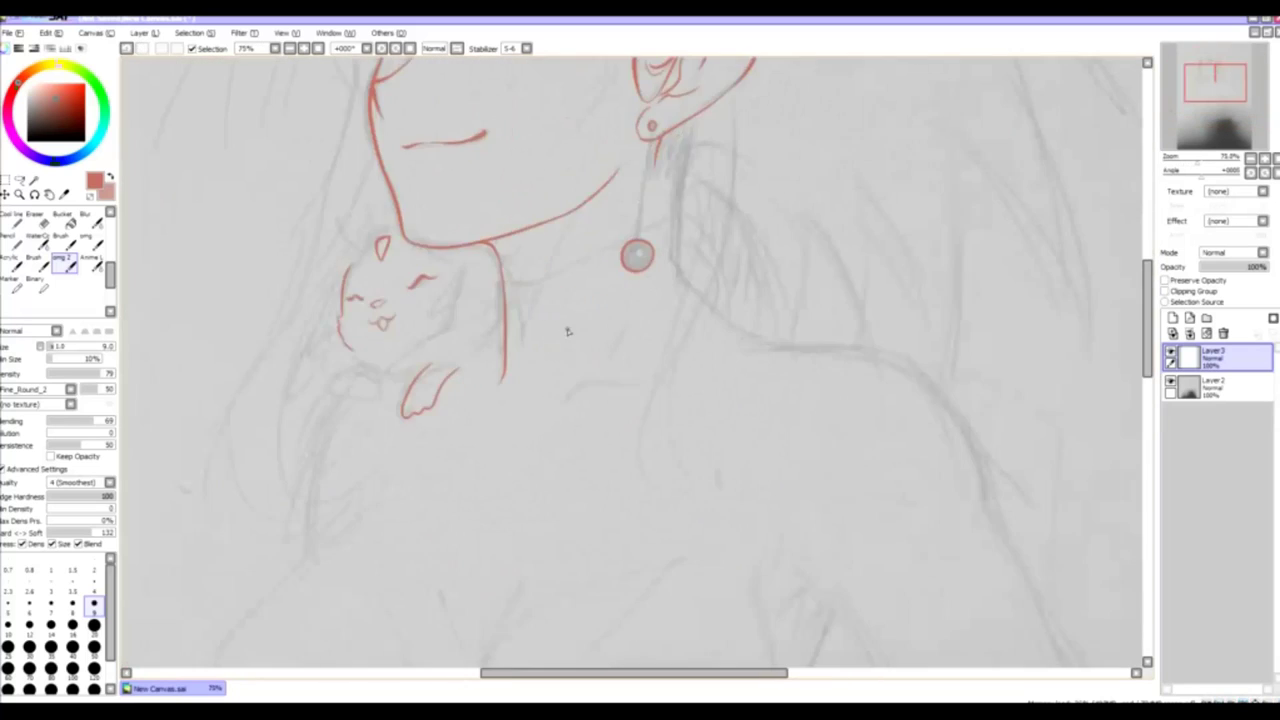
- Ink the collar edge around the neck with its pointed notch, plus the vertical line at the back of the neck
mouse_move(493, 245)
left_mouse_down()
mouse_move(540, 263)
mouse_move(680, 178)
mouse_move(814, 120)
left_mouse_up()
scroll(639, 230, "up", 3)
scroll(639, 230, "right", 3)
left_click_drag(639, 230, 637, 432)
scroll(637, 432, "down", 3)
scroll(637, 432, "right", 2)
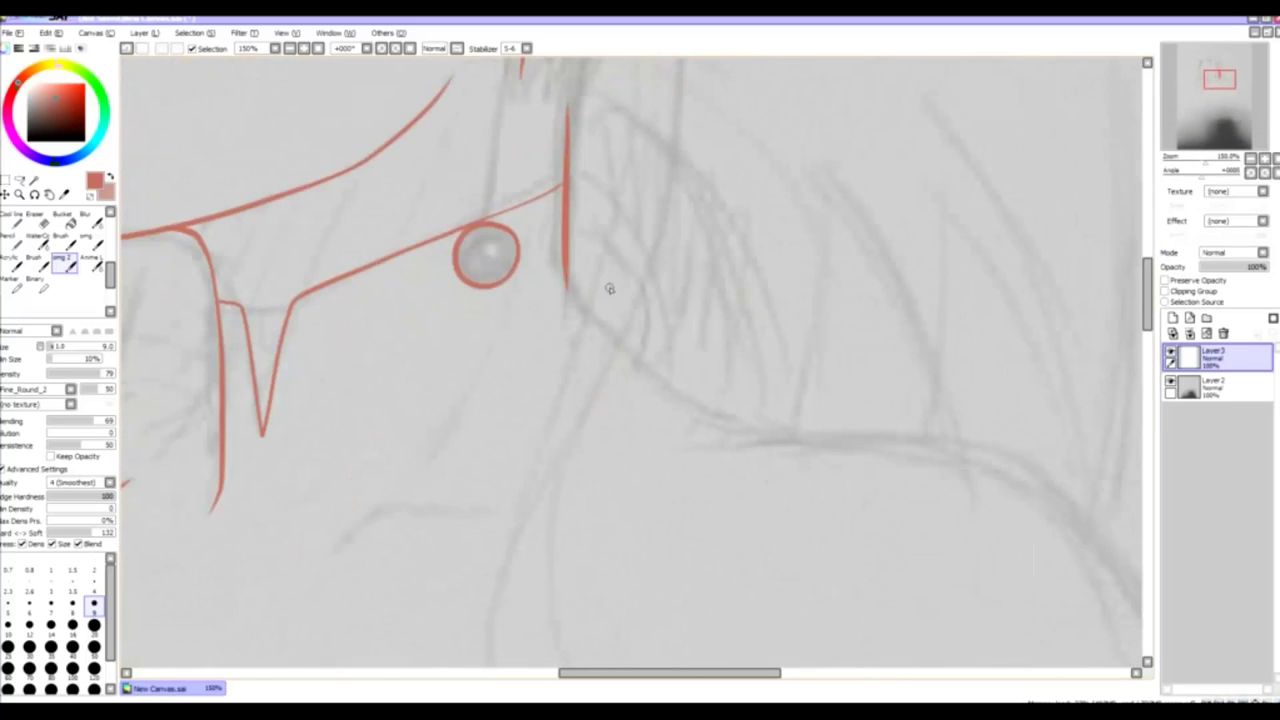
- Ink the curve from the nape down onto the shoulder and the short hair tufts beneath the ear
left_click_drag(568, 266, 643, 366)
key("ctrl+z")
left_click_drag(568, 266, 775, 440)
scroll(715, 366, "up", 4)
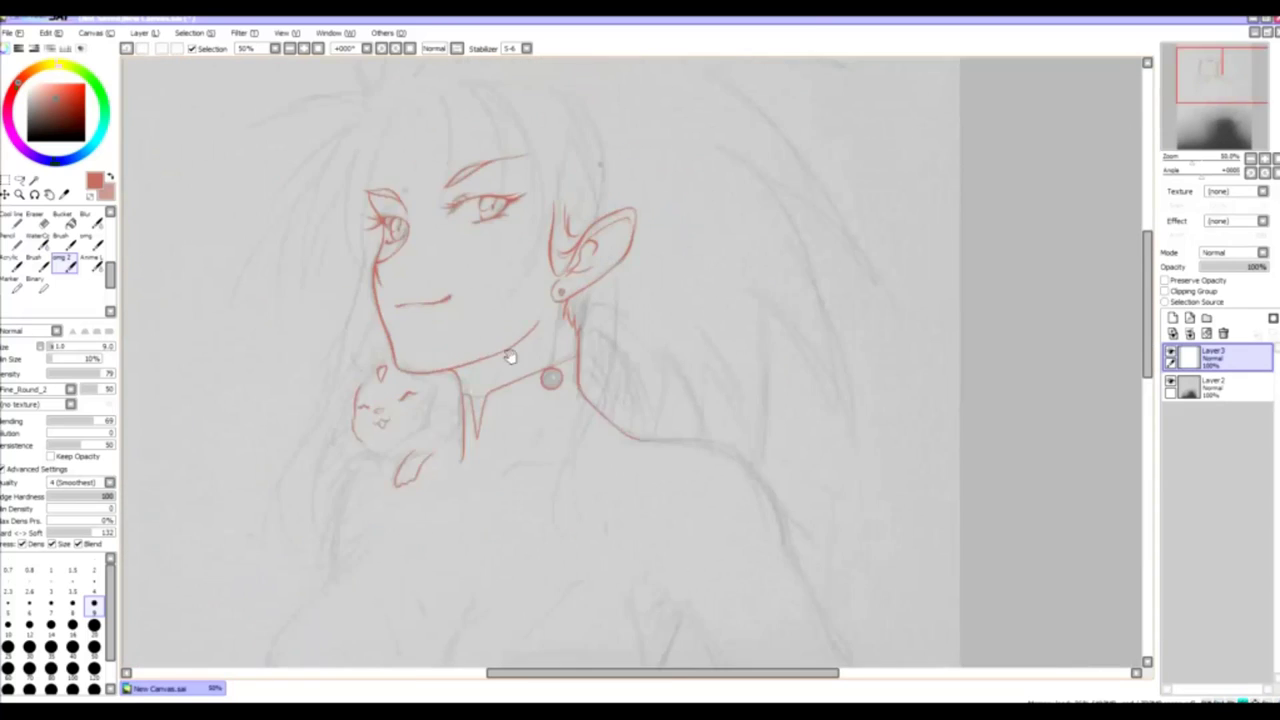
- Examine the inked face, ear, neck and small animal as a whole against the sketch
key("minus")
key("minus")
key("minus")
scroll(541, 395, "down", 2)
scroll(574, 491, "right", 2)
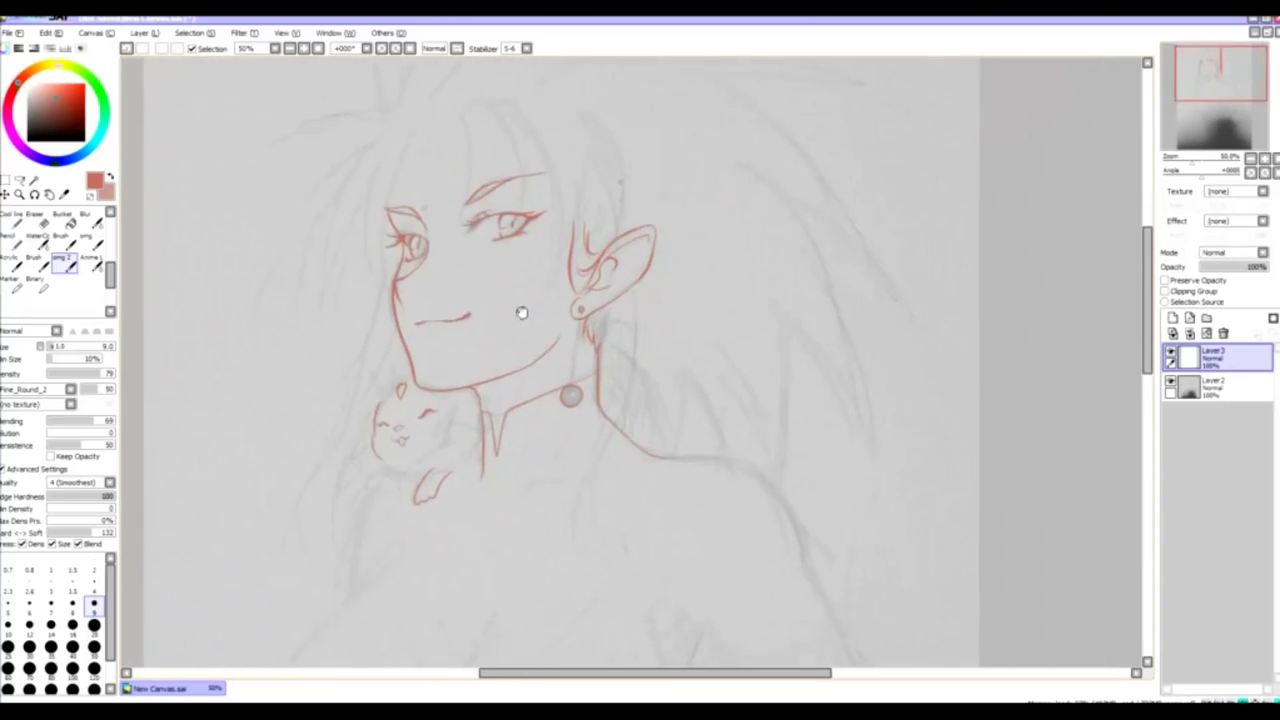
scroll(523, 468, "up", 3)
left_click_drag(553, 310, 600, 342)
scroll(540, 460, "down", 1)
scroll(514, 430, "down", 2)
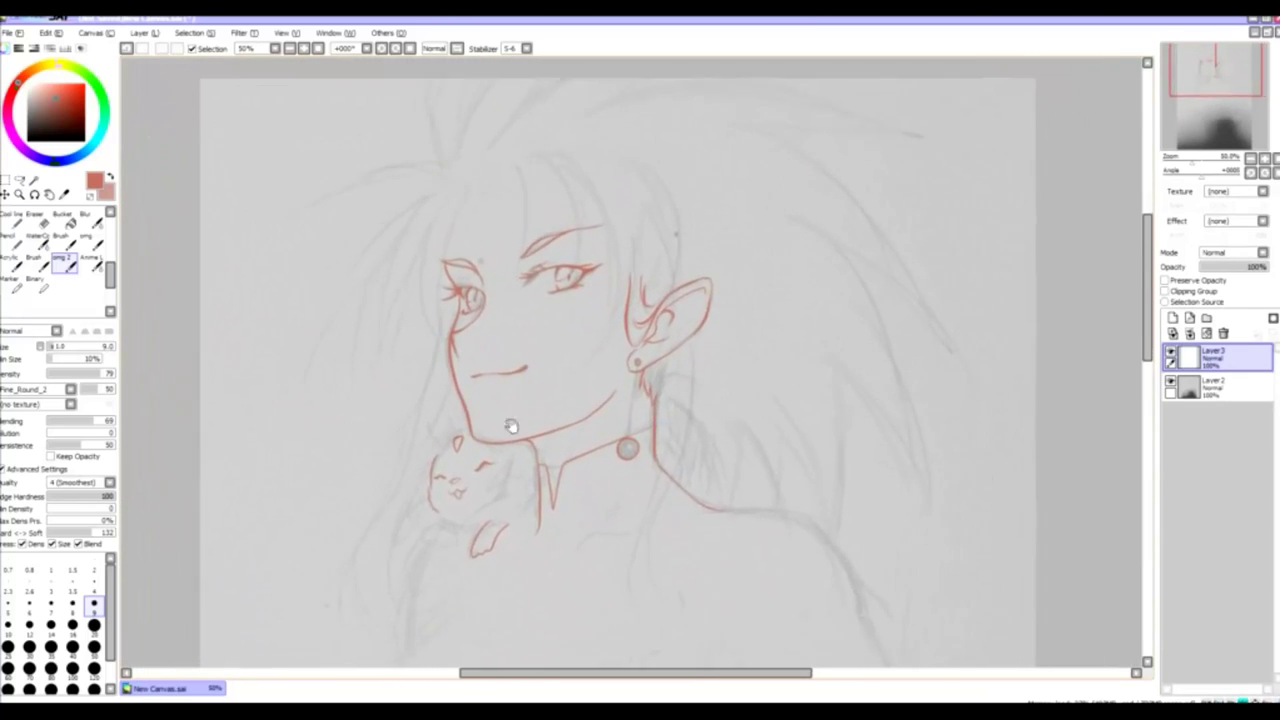
key("plus")
key("plus")
key("plus")
key("minus")
key("minus")
key("minus")
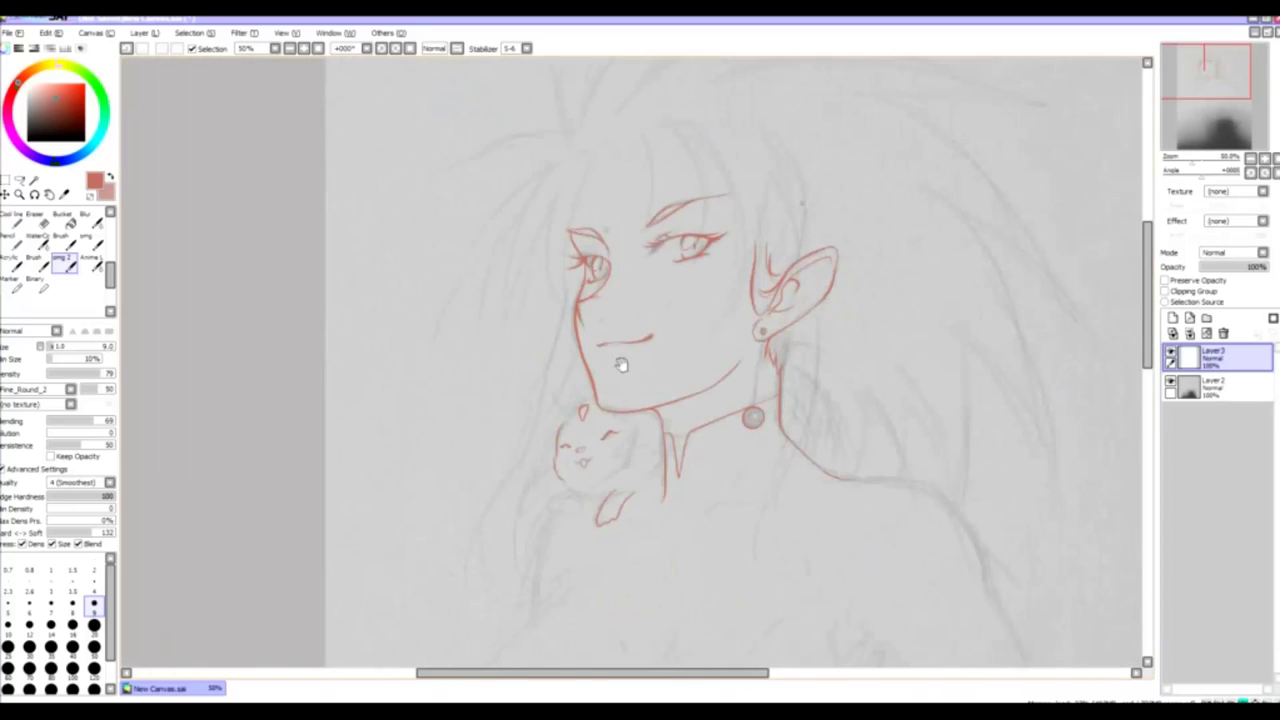
- Ink the shoulder line from the collar, beneath the small animal, down to the upper arm
left_click_drag(623, 363, 471, 294)
key("plus")
key("plus")
scroll(443, 443, "down", 3)
left_click_drag(437, 455, 565, 180)
key("ctrl+z")
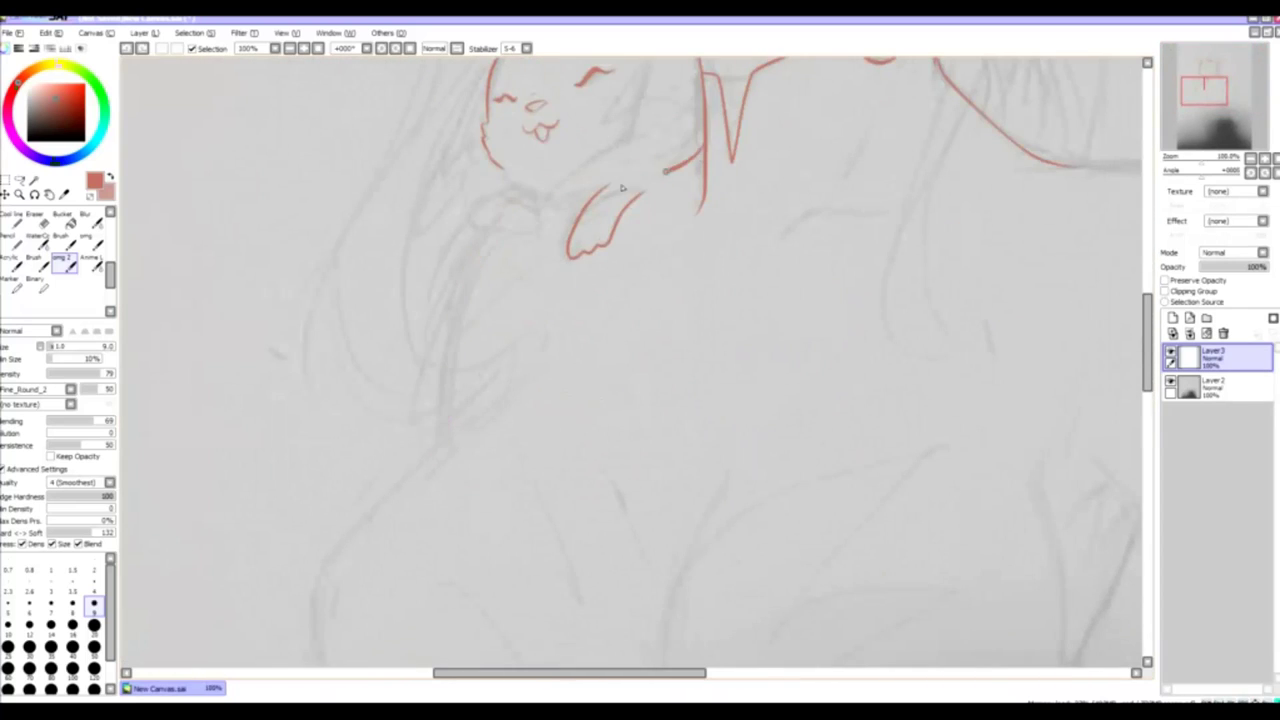
left_click_drag(668, 170, 445, 440)
- Examine the new shoulder line, the small animal and the neck area at different magnifications
key("minus")
key("minus")
key("minus")
mouse_move(500, 363)
left_mouse_down()
mouse_move(500, 268)
mouse_move(535, 413)
left_mouse_up()
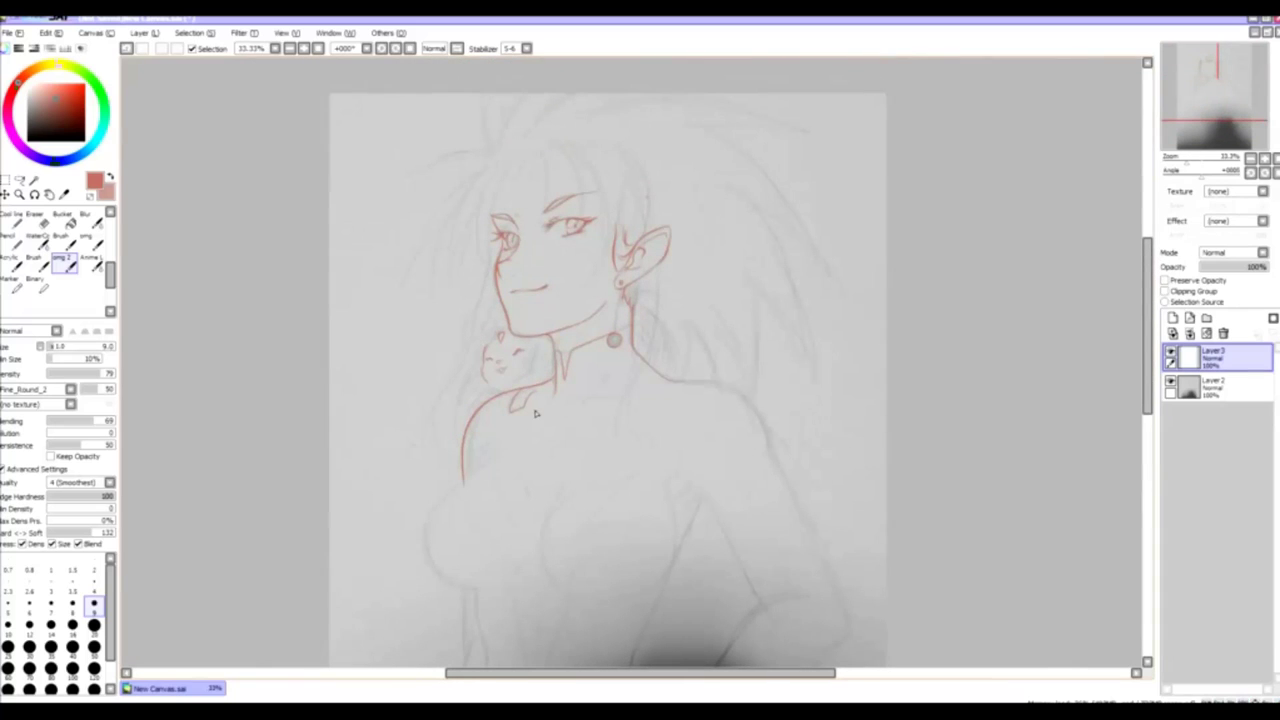
left_click_drag(615, 455, 557, 323)
key("plus")
key("plus")
key("plus")
key("plus")
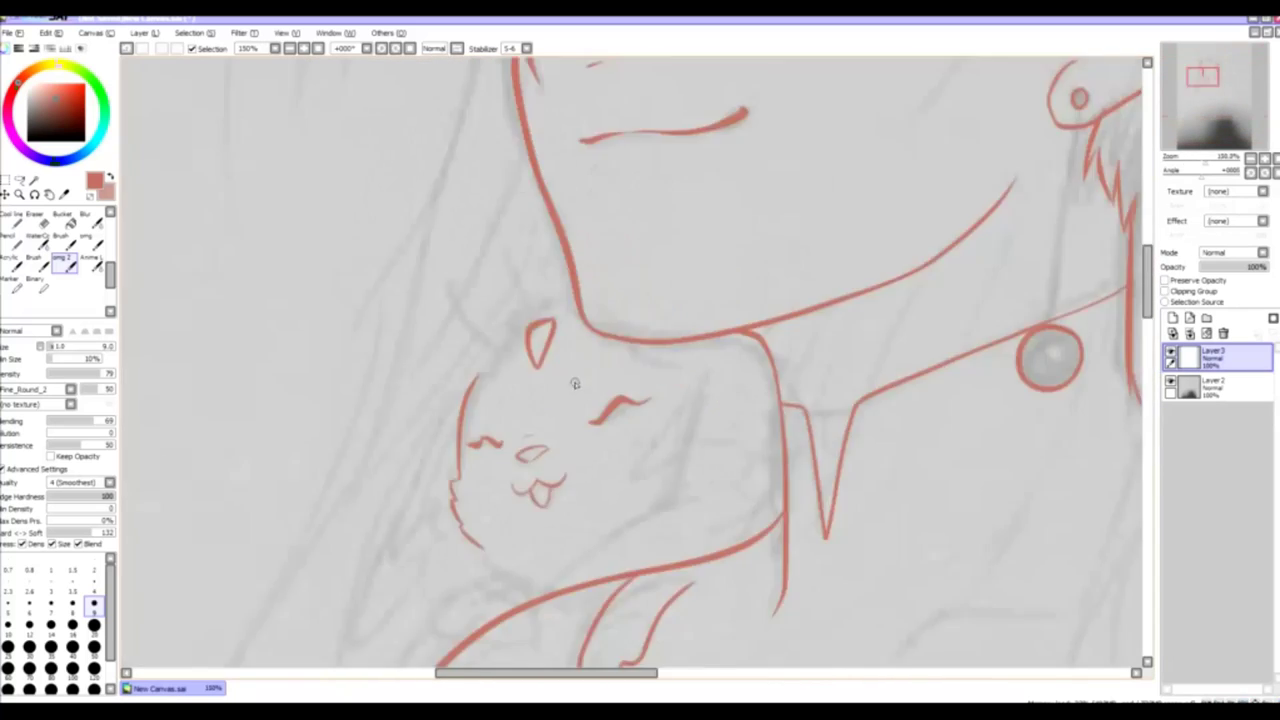
key("minus")
key("minus")
left_click_drag(666, 156, 565, 434)
left_click_drag(521, 180, 602, 390)
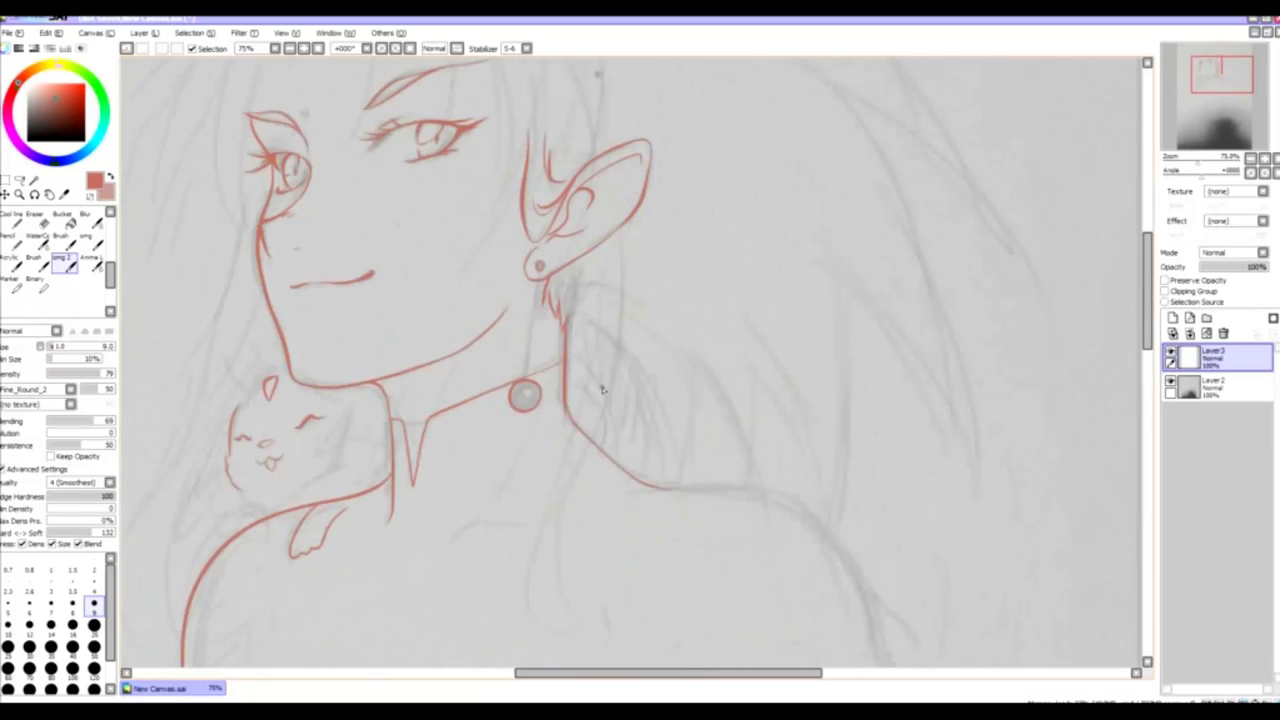
- Add a new layer, mirror the canvas view and ink the first small hair spikes behind the neck
key("ctrl+shift+n")
key("h")
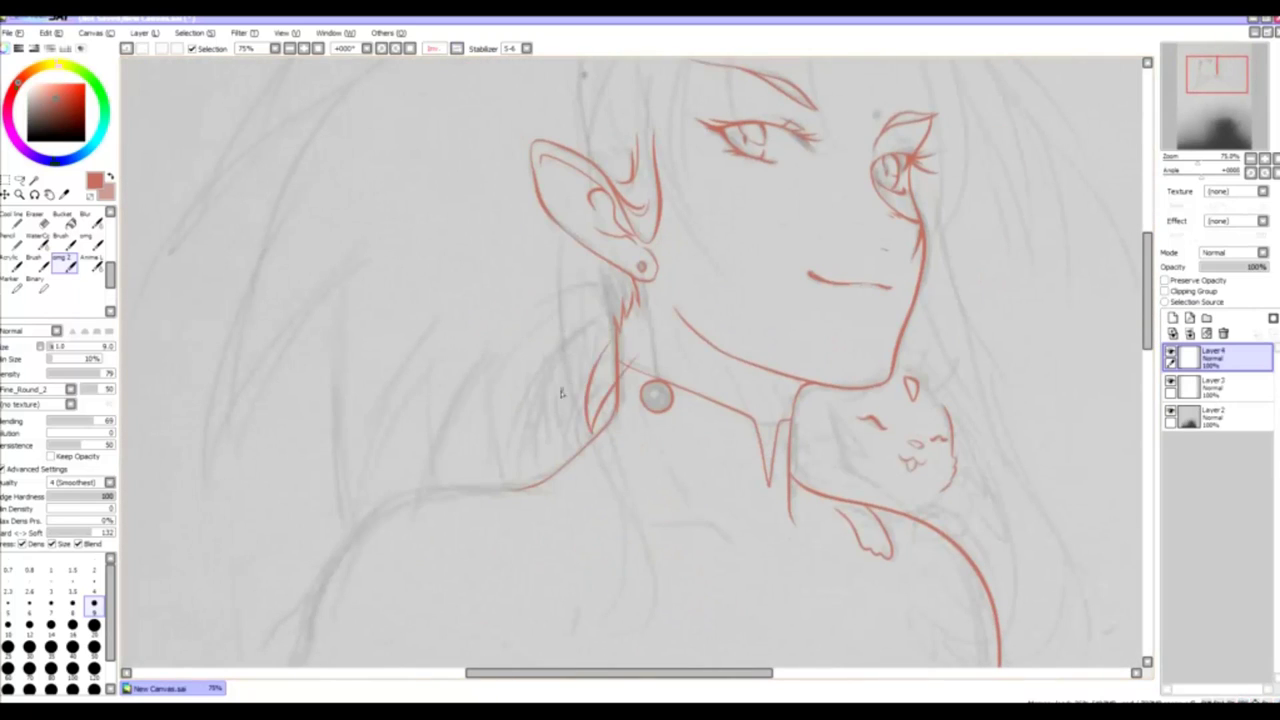
key("ctrl+z")
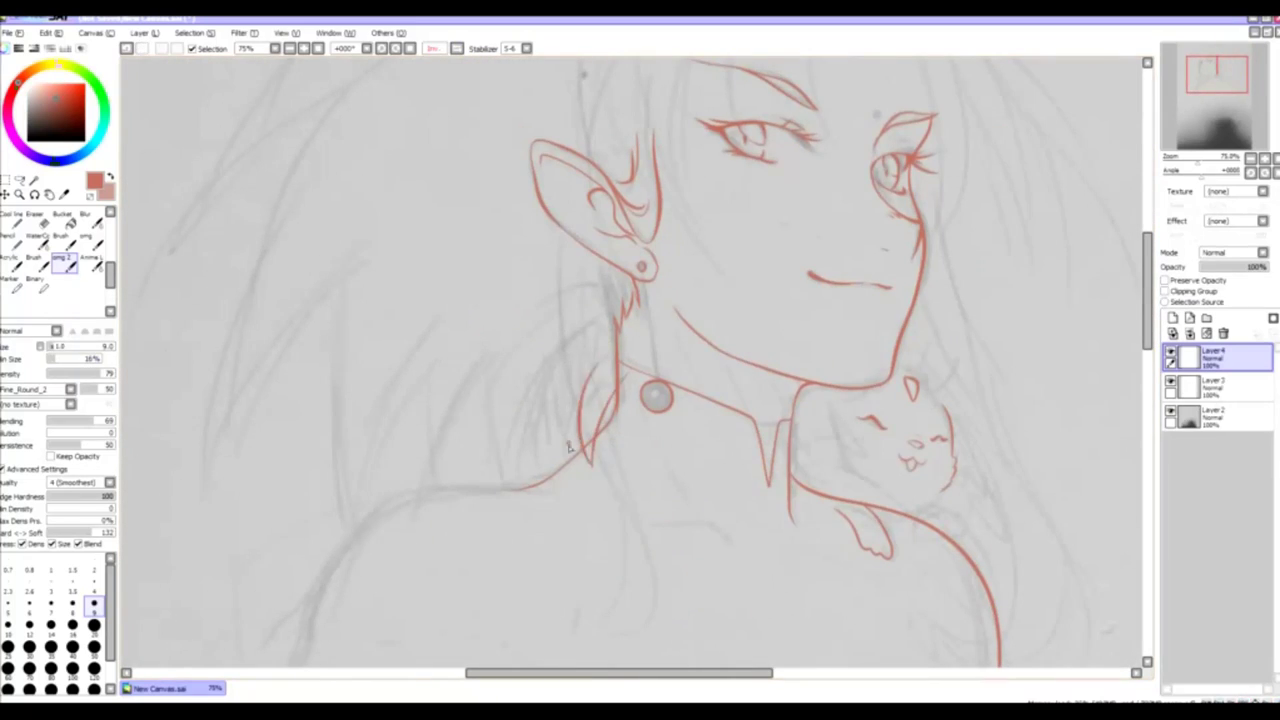
left_click_drag(552, 386, 524, 516)
key("ctrl+z")
mouse_move(532, 336)
left_mouse_down()
mouse_move(490, 498)
mouse_move(424, 532)
mouse_move(434, 526)
left_mouse_up()
key("ctrl+z")
key("ctrl+z")
- Ink the larger curved hair spikes that sweep down over the back shoulder
mouse_move(486, 306)
left_mouse_down()
mouse_move(524, 276)
mouse_move(444, 502)
left_mouse_up()
mouse_move(466, 332)
left_mouse_down()
mouse_move(392, 535)
mouse_move(404, 512)
left_mouse_up()
key("ctrl+z")
key("ctrl+z")
left_click_drag(424, 192, 393, 510)
left_click_drag(400, 510, 472, 545)
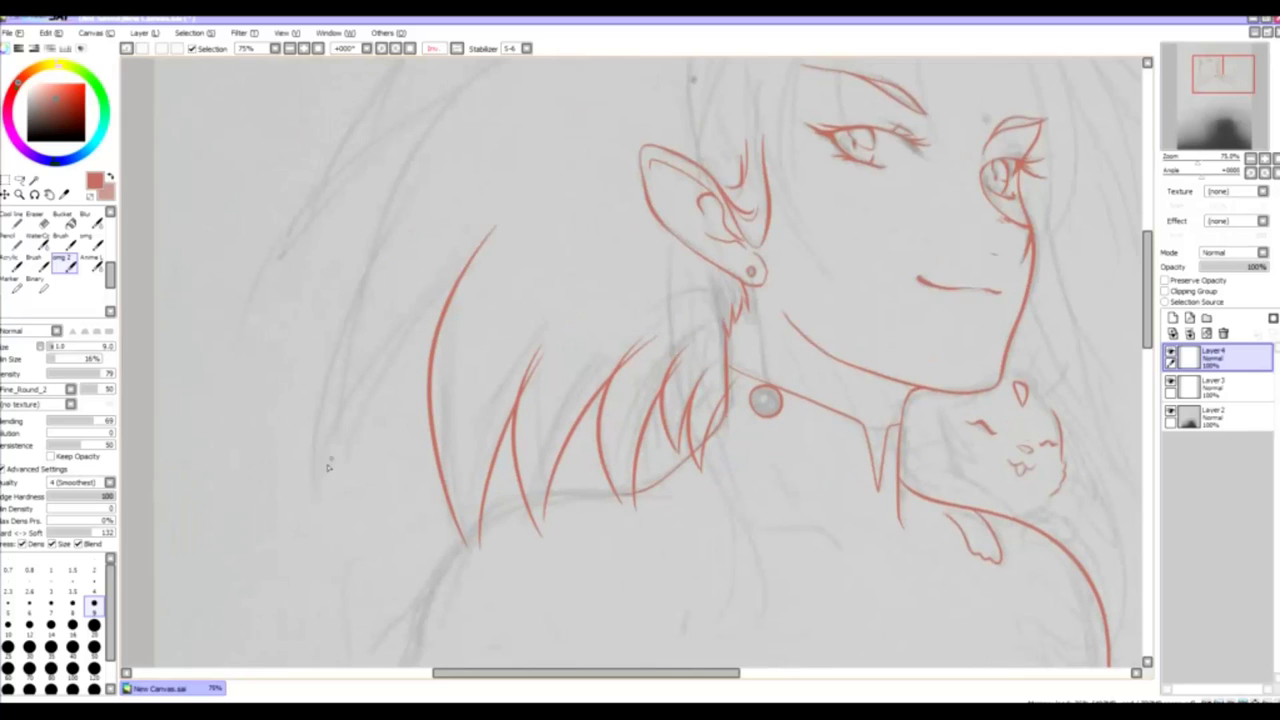
- Ink the long outer hair spike at the back of the head, joining its two edges in a downward point
left_click_drag(338, 438, 310, 512)
key("ctrl+z")
left_click_drag(464, 258, 302, 548)
key("ctrl+z")
key("ctrl+z")
mouse_move(514, 216)
left_mouse_down()
mouse_move(462, 546)
mouse_move(320, 490)
mouse_move(624, 258)
left_mouse_up()
left_click_drag(456, 298, 414, 542)
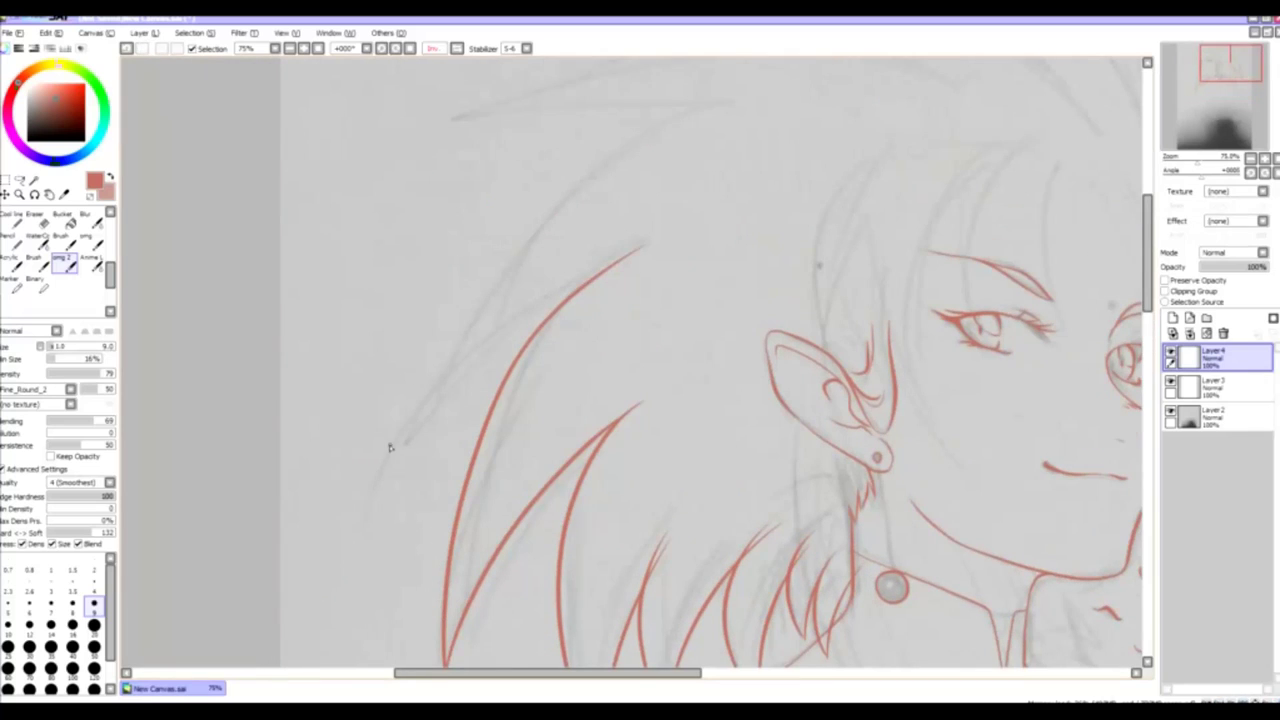
- Ink the upper back hair spike's lower edge, redrawing the stroke until it follows the sketch
key("ctrl+z")
mouse_move(548, 300)
left_mouse_down()
mouse_move(392, 452)
mouse_move(406, 446)
left_mouse_up()
key("ctrl+z")
key("ctrl+z")
left_click_drag(607, 277, 408, 444)
key("ctrl+z")
left_click_drag(638, 257, 402, 454)
left_click_drag(545, 276, 581, 357)
left_click_drag(445, 520, 500, 410)
key("ctrl+z")
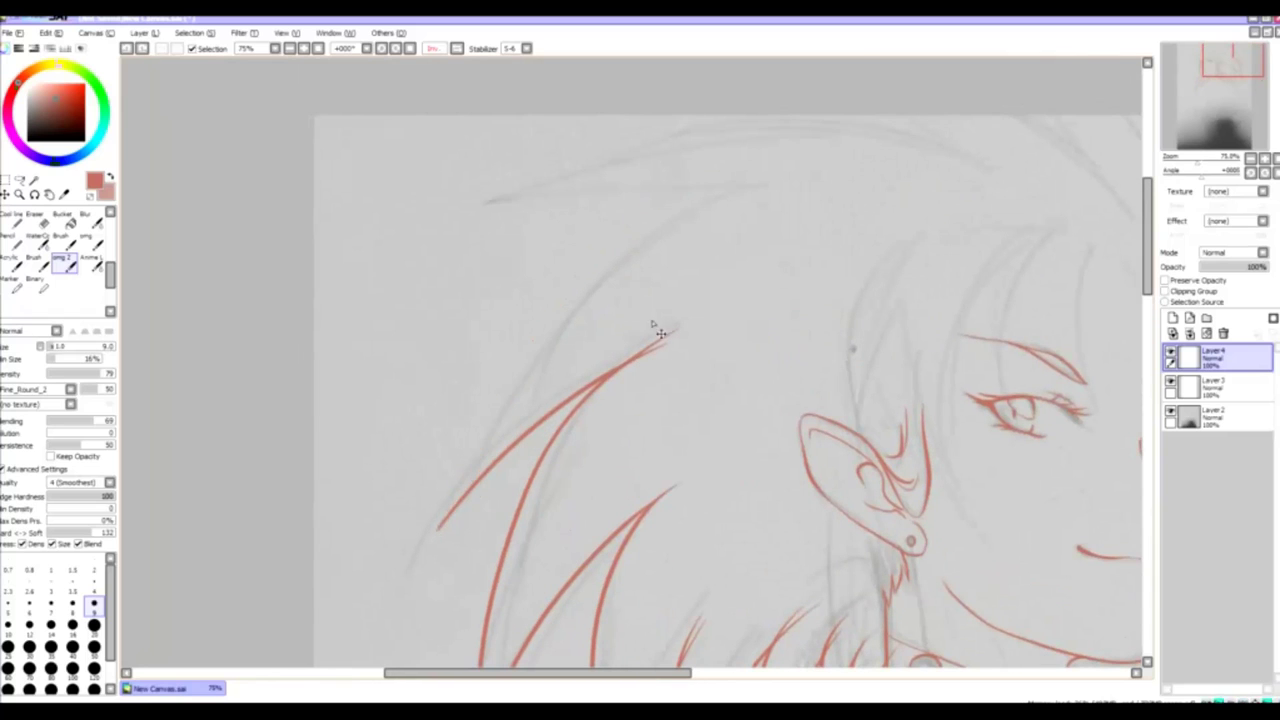
left_click_drag(535, 365, 437, 530)
- Ink the outer edge of the upper back hair spike and the hair contour at the canvas's top edge
mouse_move(589, 282)
left_mouse_down()
mouse_move(604, 390)
mouse_move(423, 334)
mouse_move(553, 349)
mouse_move(445, 340)
mouse_move(643, 149)
mouse_move(930, 90)
left_mouse_up()
key("ctrl+z")
mouse_move(900, 108)
left_mouse_down()
mouse_move(809, 109)
mouse_move(370, 372)
left_mouse_up()
scroll(734, 346, "down", 3)
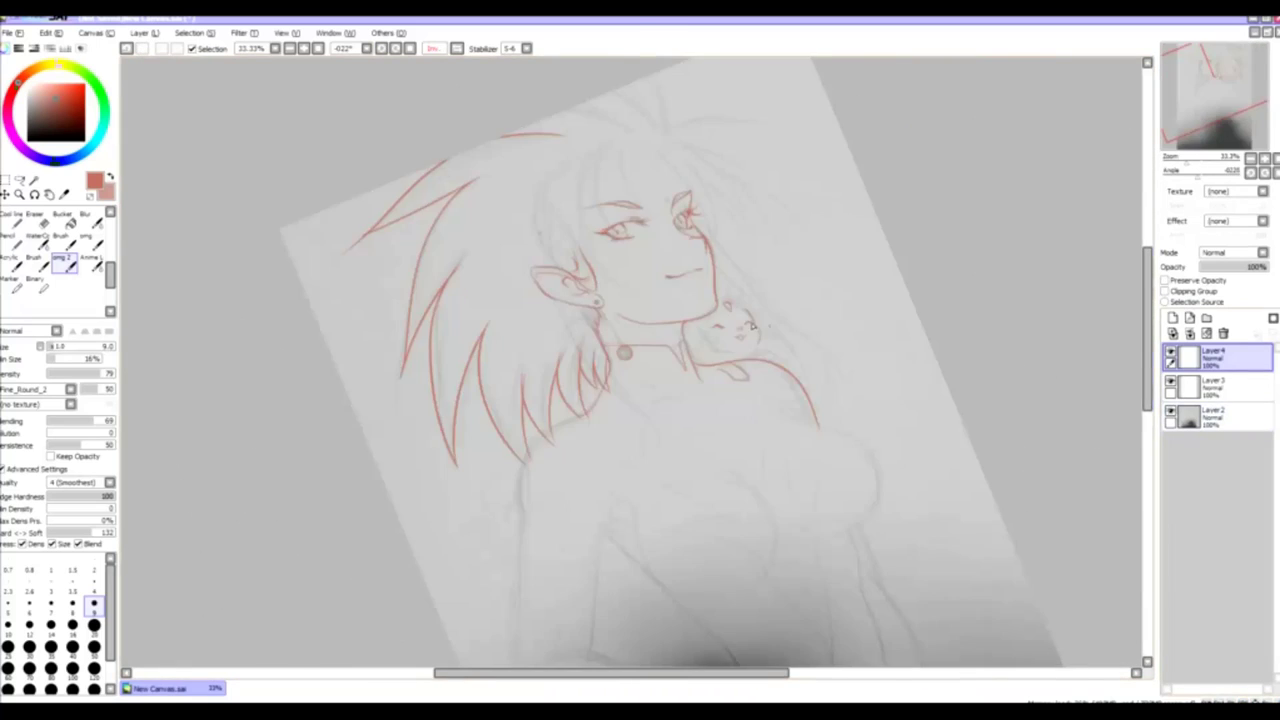
- Ink the hair tufts rising from the crown to the canvas edge and restore the unmirrored view
scroll(604, 225, "up", 3)
left_click_drag(810, 264, 618, 197)
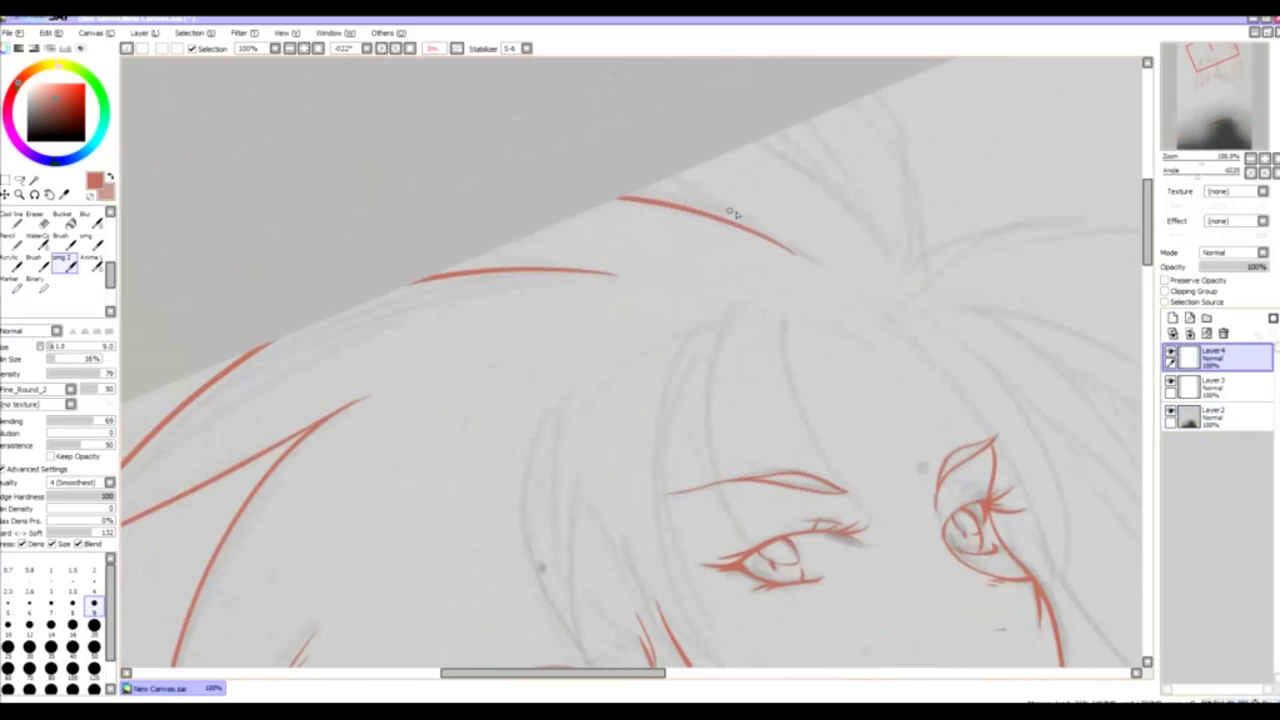
left_click_drag(763, 238, 670, 178)
left_click(456, 50)
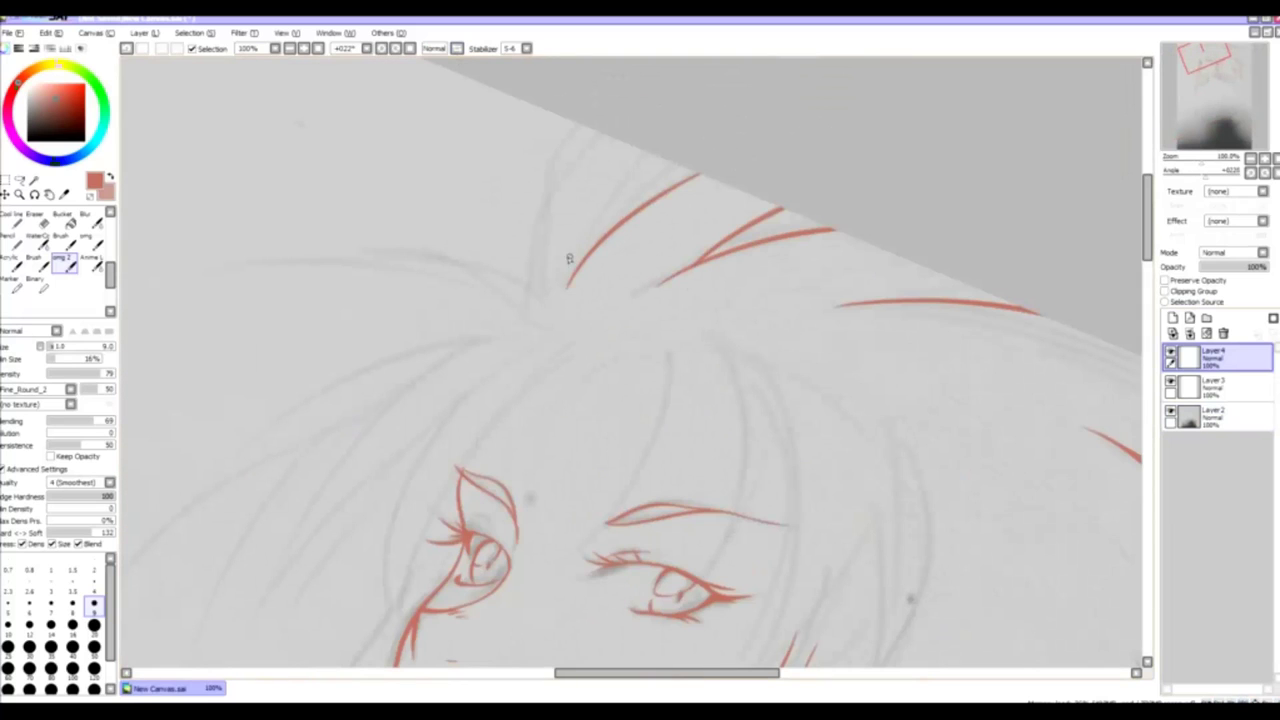
mouse_move(545, 290)
left_mouse_down()
mouse_move(530, 126)
mouse_move(656, 192)
left_mouse_up()
left_click_drag(570, 310, 770, 180)
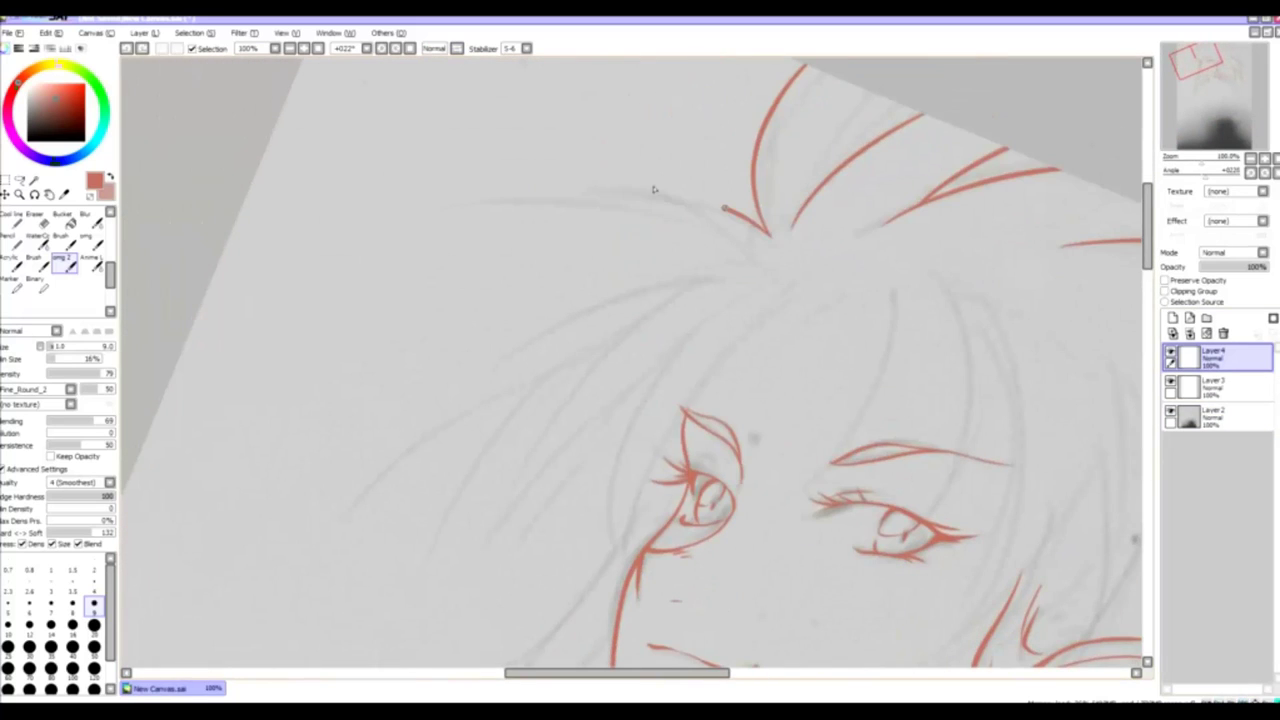
- Ink the flat forward-pointing tuft at the crown and the long hair spike sweeping down below it
left_click_drag(728, 222, 492, 184)
left_click_drag(737, 266, 472, 204)
left_click_drag(520, 143, 578, 128)
key("ctrl+z")
mouse_move(363, 432)
left_mouse_down()
mouse_move(618, 260)
mouse_move(780, 175)
left_mouse_up()
mouse_move(508, 467)
left_mouse_down()
mouse_move(523, 357)
mouse_move(387, 443)
left_mouse_up()
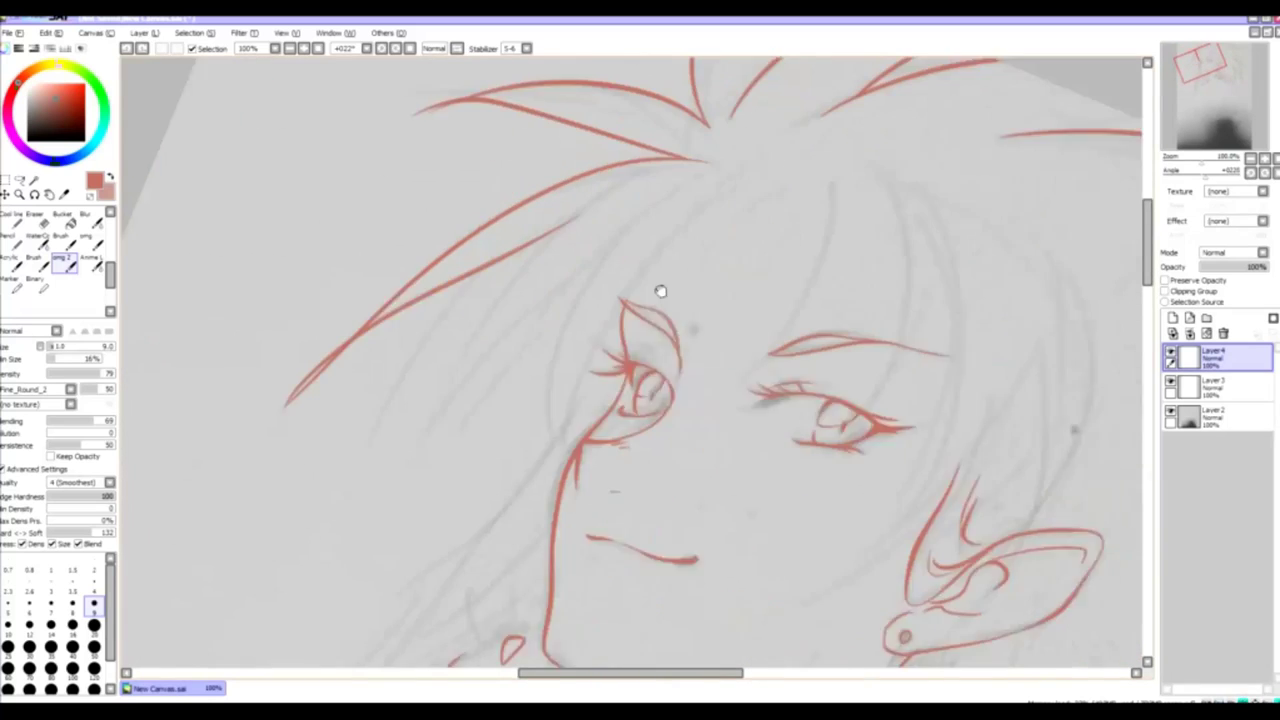
- Ink the pointed fringe strands that fall from the parting past the far eye
mouse_move(600, 300)
left_mouse_down()
mouse_move(690, 230)
mouse_move(522, 476)
mouse_move(552, 290)
mouse_move(716, 170)
left_mouse_up()
mouse_move(388, 444)
left_mouse_down()
mouse_move(570, 250)
mouse_move(594, 186)
mouse_move(640, 168)
left_mouse_up()
left_click_drag(439, 282, 461, 232)
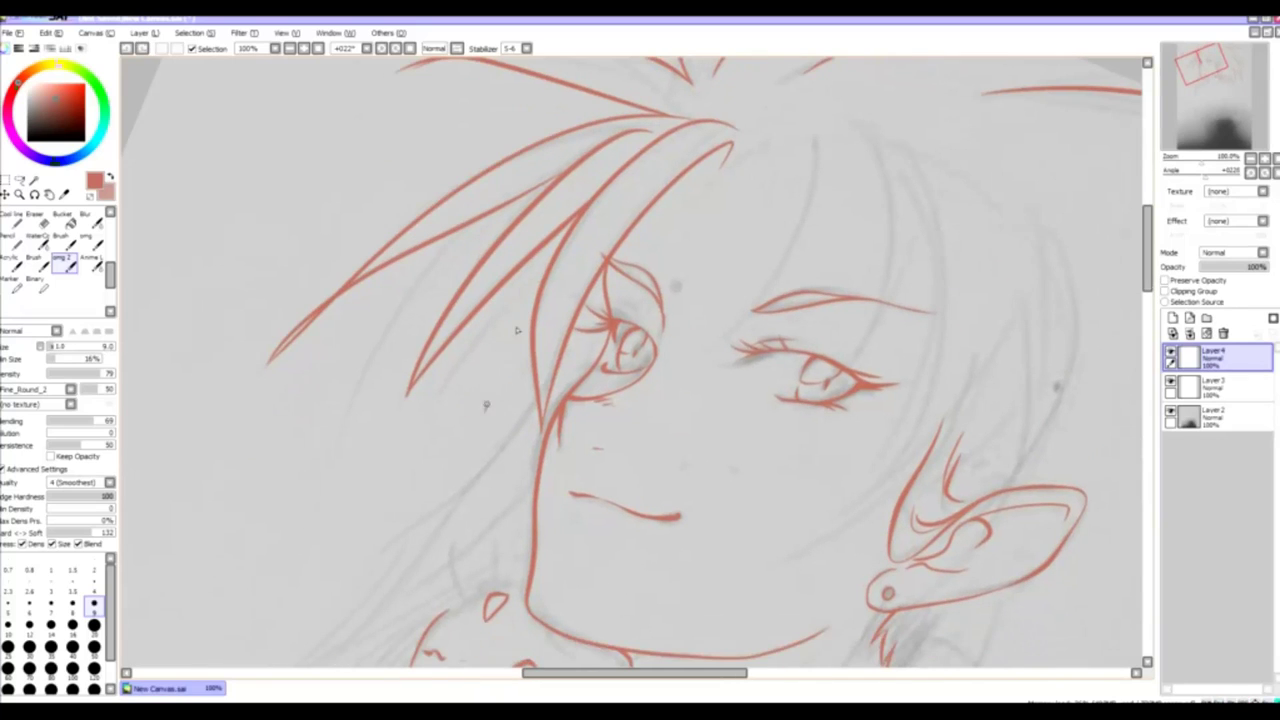
left_click_drag(488, 420, 548, 250)
key("ctrl+z")
mouse_move(486, 420)
left_mouse_down()
mouse_move(552, 245)
mouse_move(443, 343)
mouse_move(449, 180)
left_mouse_up()
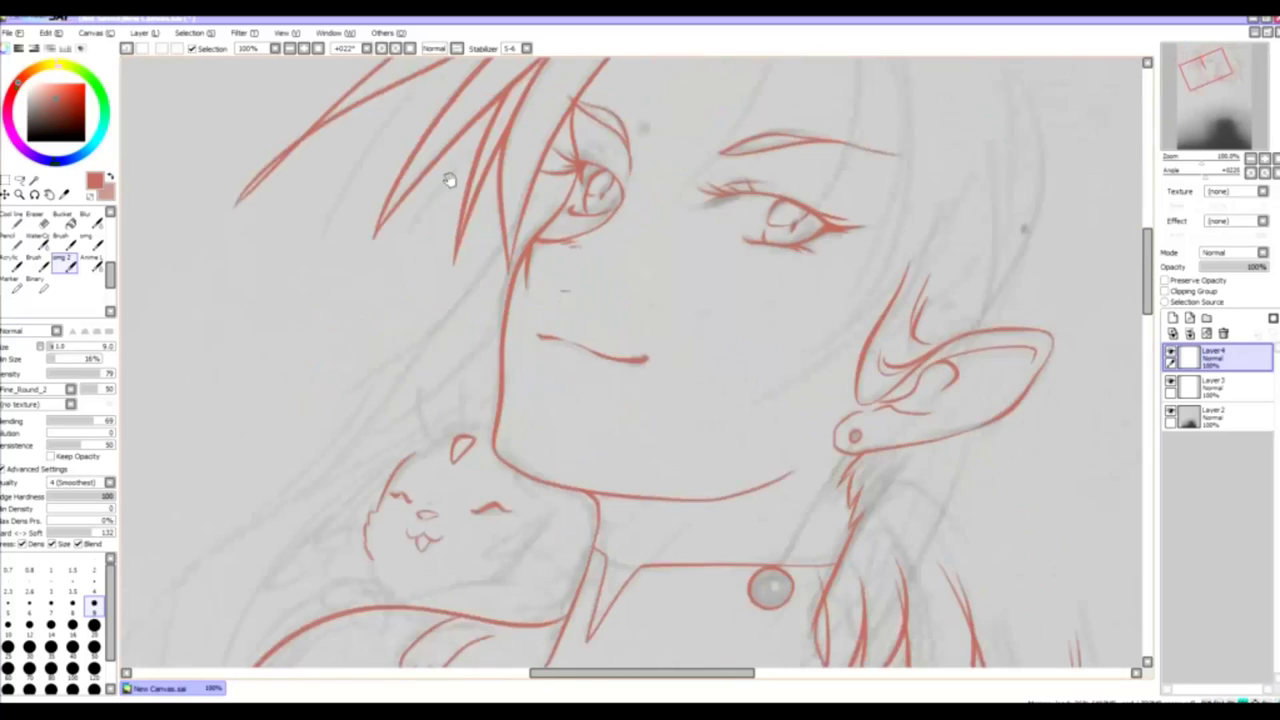
left_click_drag(588, 233, 590, 290)
- Ink the outer edge of the long hair lock running from the cheek down past the small animal
mouse_move(391, 440)
left_mouse_down()
mouse_move(477, 320)
mouse_move(591, 220)
left_mouse_up()
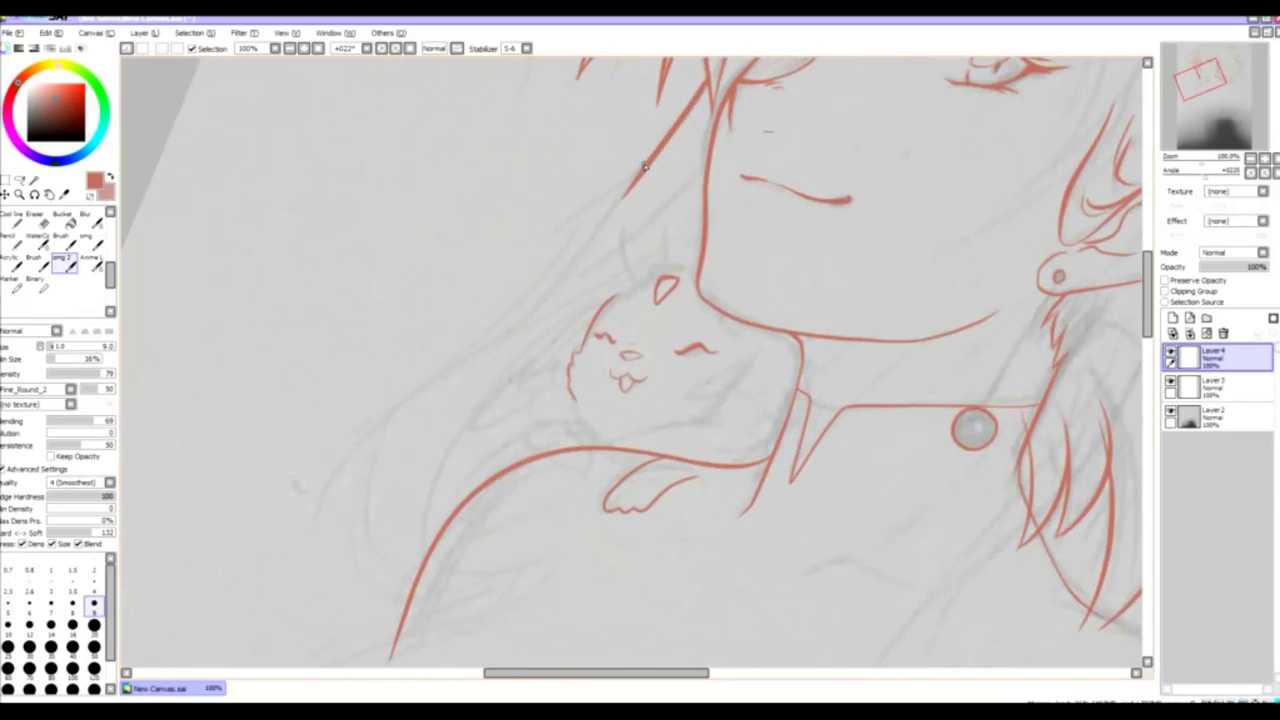
left_click_drag(645, 165, 355, 470)
mouse_move(328, 531)
left_mouse_down()
mouse_move(400, 350)
mouse_move(480, 295)
left_mouse_up()
key("ctrl+z")
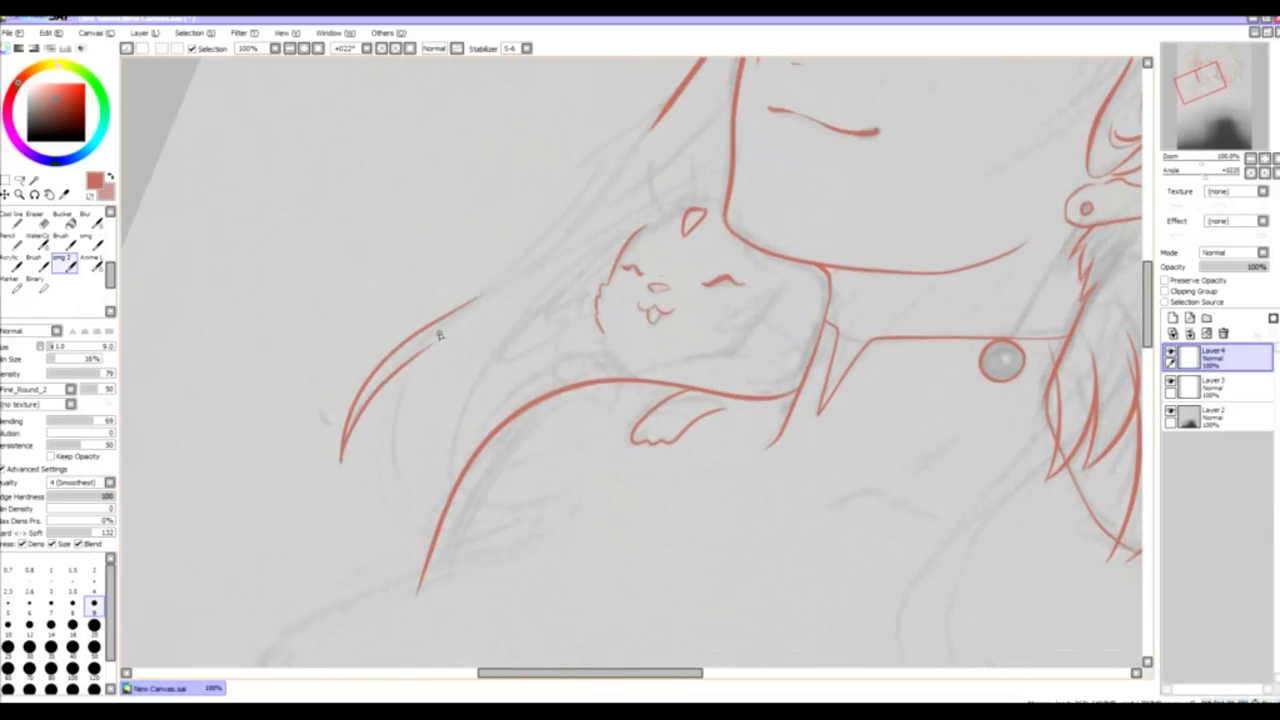
- Ink the lock's curled pointed end over the shoulder and its straight edge back up to the face
mouse_move(410, 362)
left_mouse_down()
mouse_move(383, 462)
mouse_move(540, 520)
left_mouse_up()
mouse_move(475, 533)
left_mouse_down()
mouse_move(513, 524)
mouse_move(502, 531)
mouse_move(560, 493)
mouse_move(486, 499)
mouse_move(520, 320)
left_mouse_up()
mouse_move(560, 301)
left_mouse_down()
mouse_move(480, 381)
mouse_move(590, 262)
left_mouse_up()
key("ctrl+z")
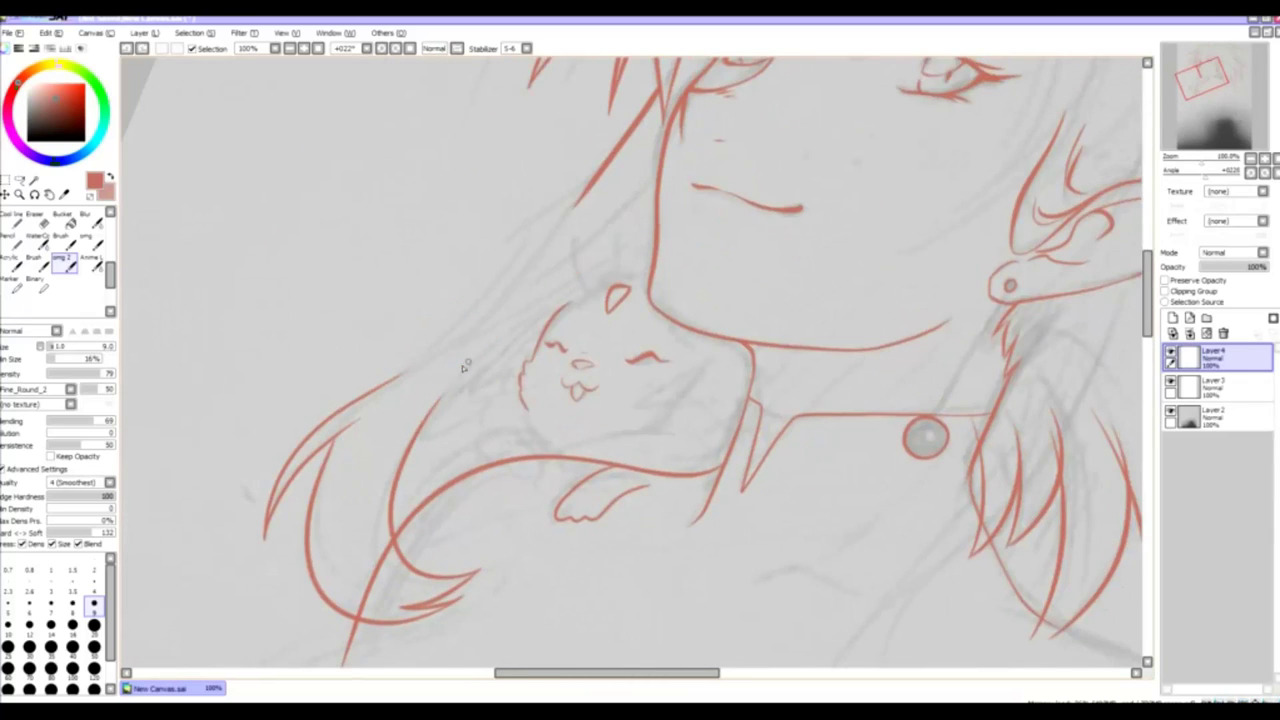
left_click_drag(432, 352, 656, 186)
- Switch to the eraser and, at size 20, trim the overshooting line ends at the forward-pointing crown tuft's tip
key("e")
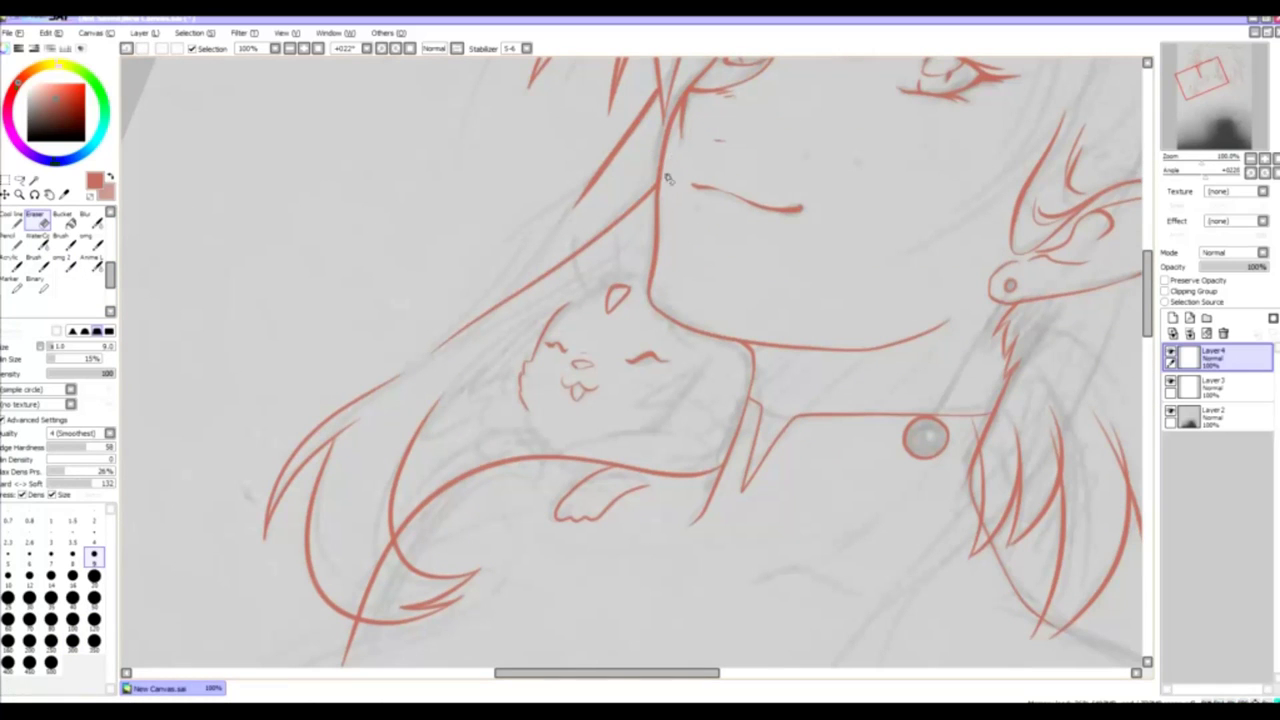
left_click(72, 598)
left_click_drag(360, 543, 731, 331)
scroll(731, 331, "up", 3)
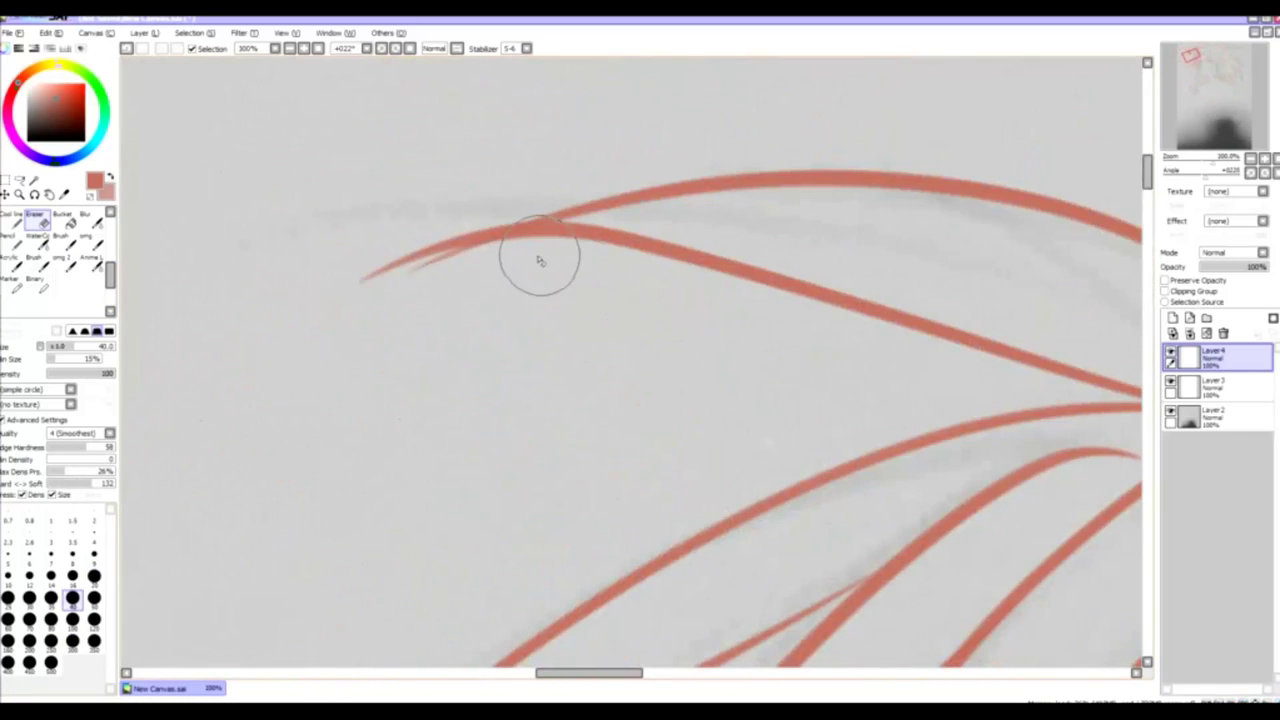
left_click(94, 576)
left_click_drag(530, 215, 380, 275)
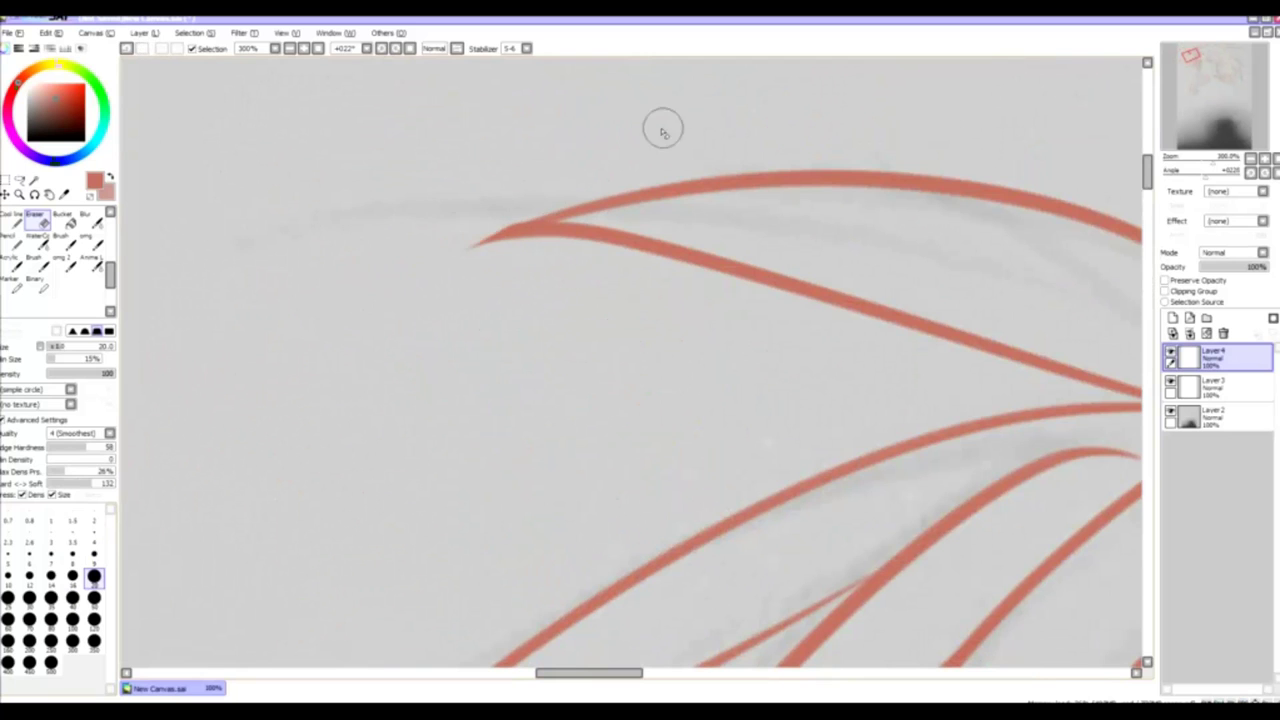
- Erase the overshooting line past the tip of the upper back hair spike, including the leftover fragment
scroll(732, 188, "down", 2)
scroll(732, 188, "down", 5)
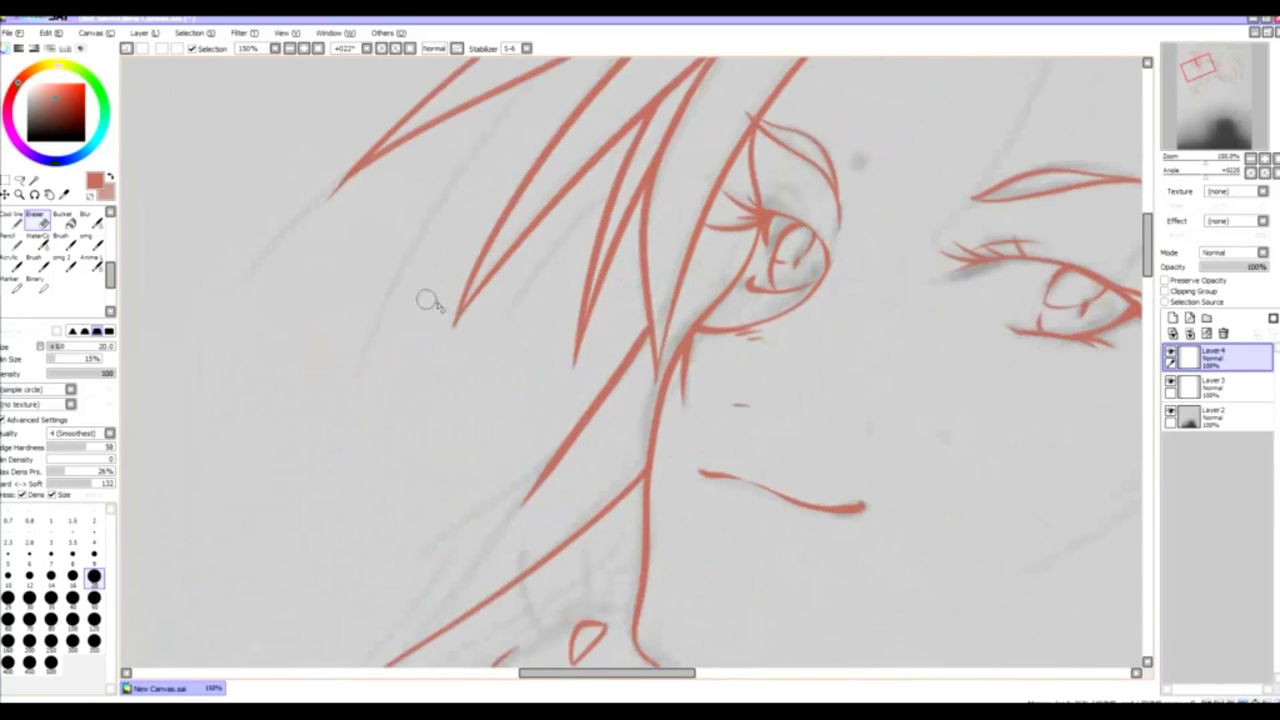
scroll(522, 279, "down", 4)
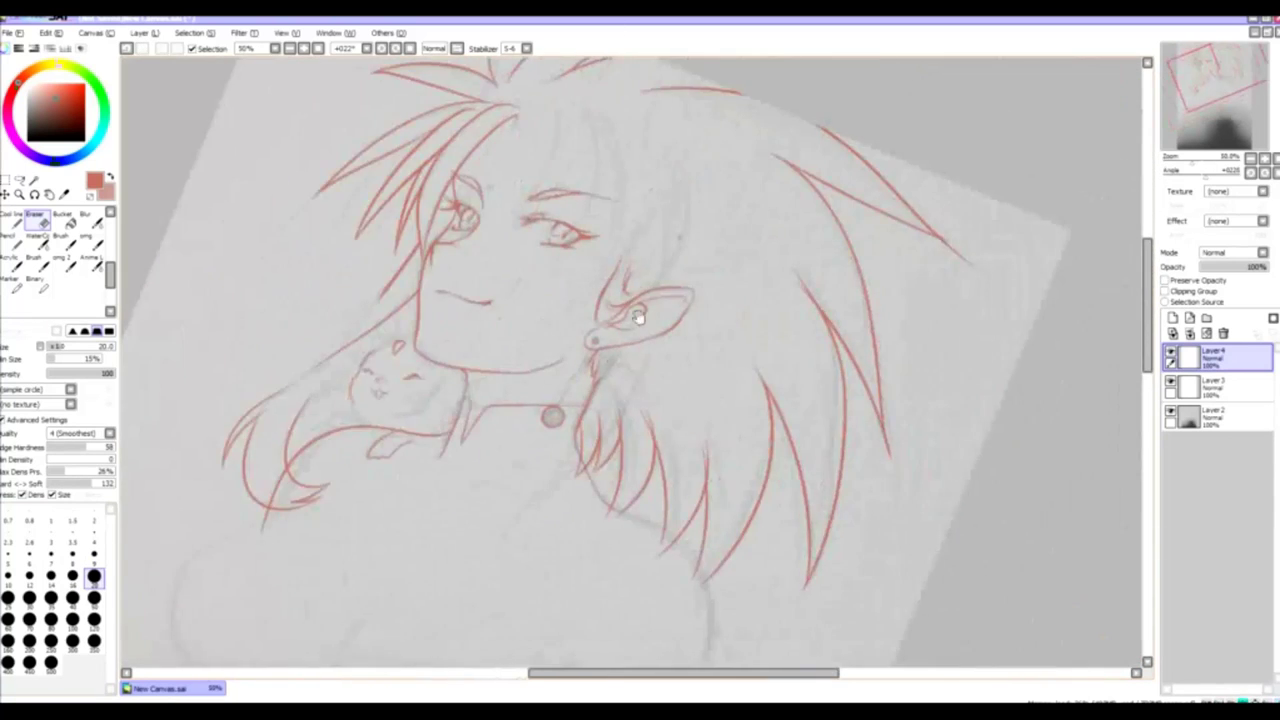
scroll(625, 279, "up", 5)
left_click_drag(695, 355, 600, 288)
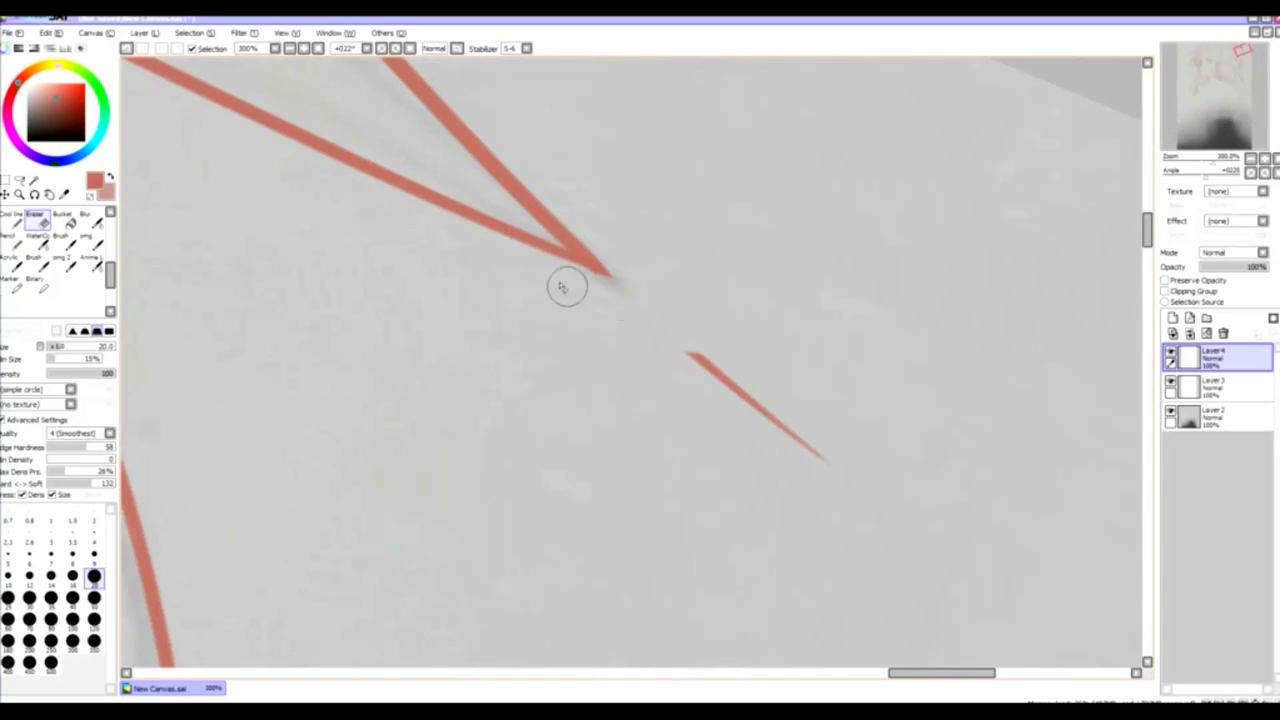
left_click_drag(688, 352, 817, 451)
scroll(663, 309, "down", 3)
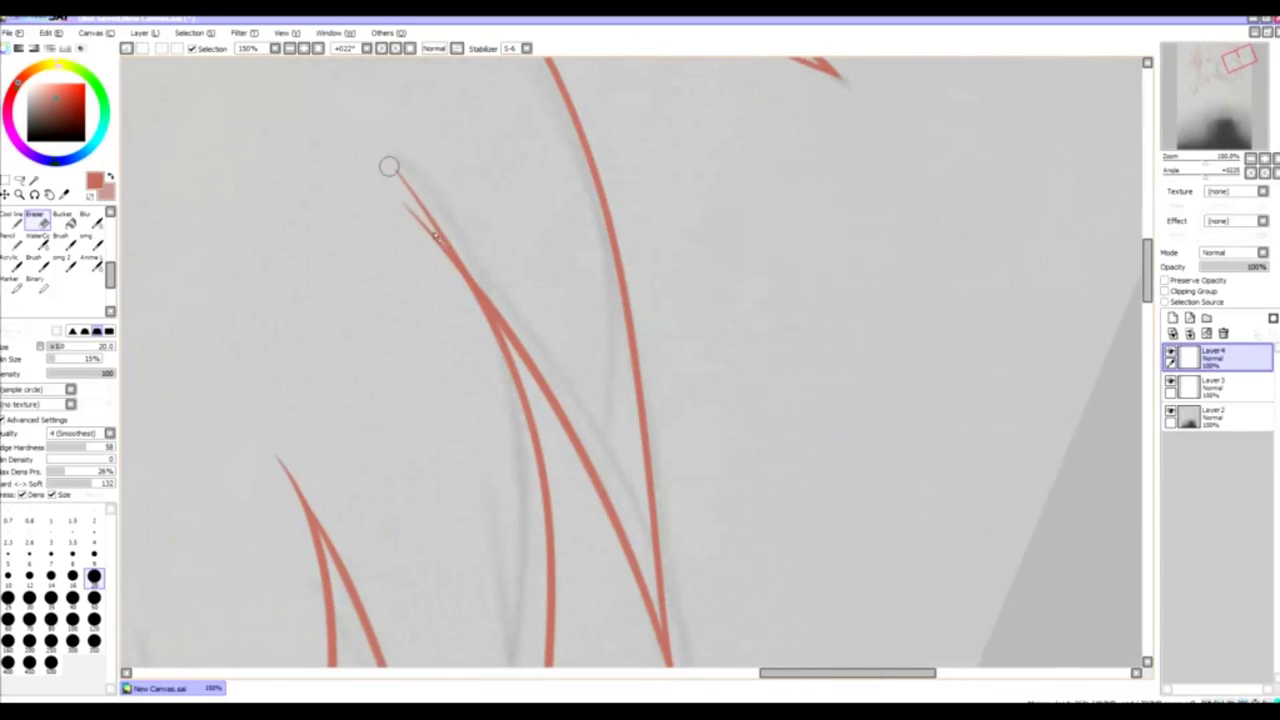
- Erase the overshooting line ends at the tips of the back hair spikes and the smaller spikes along the nape
left_click_drag(470, 290, 398, 186)
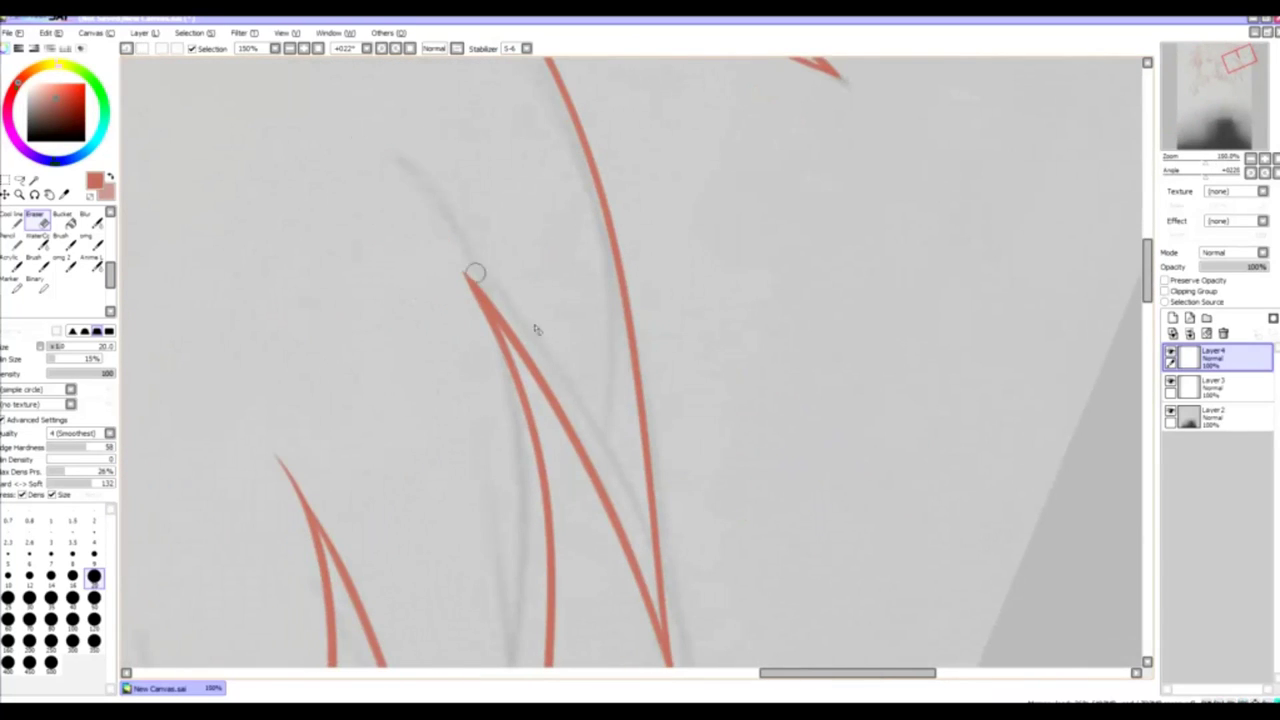
mouse_move(335, 607)
left_mouse_down()
mouse_move(495, 442)
mouse_move(447, 325)
left_mouse_up()
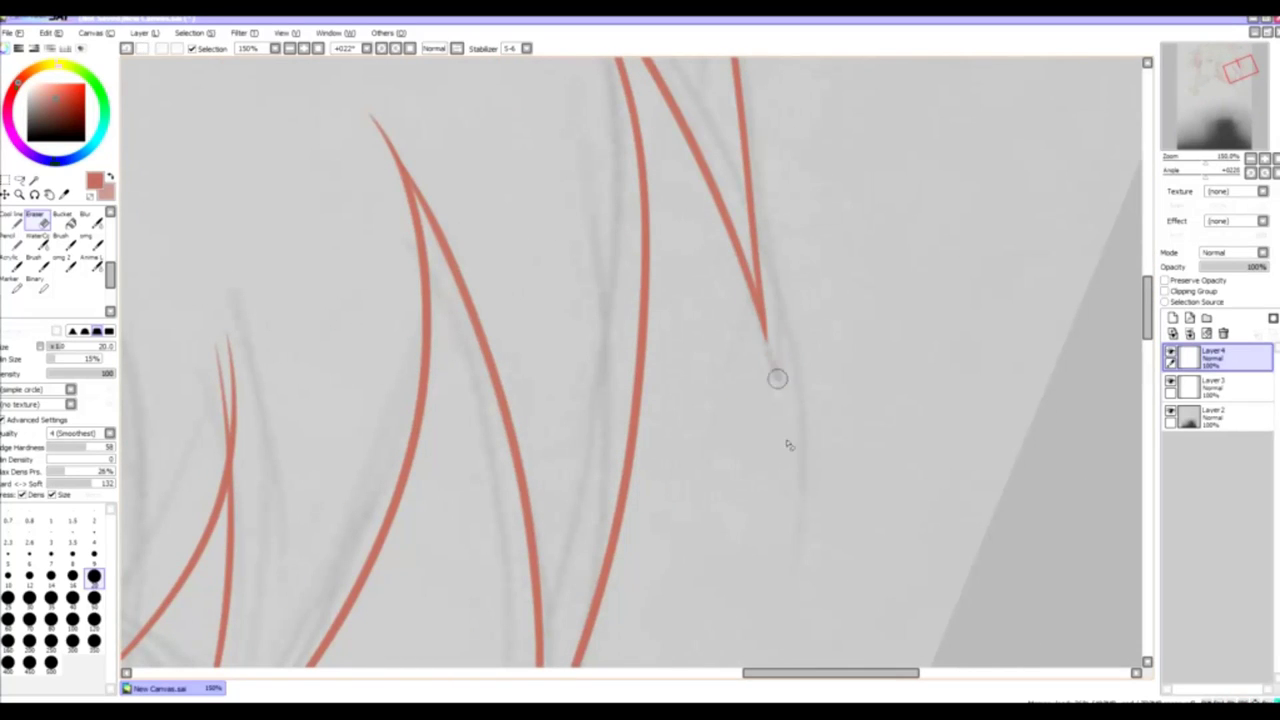
left_click_drag(774, 371, 652, 257)
mouse_move(477, 306)
left_mouse_down()
mouse_move(512, 254)
mouse_move(658, 325)
mouse_move(686, 428)
left_mouse_up()
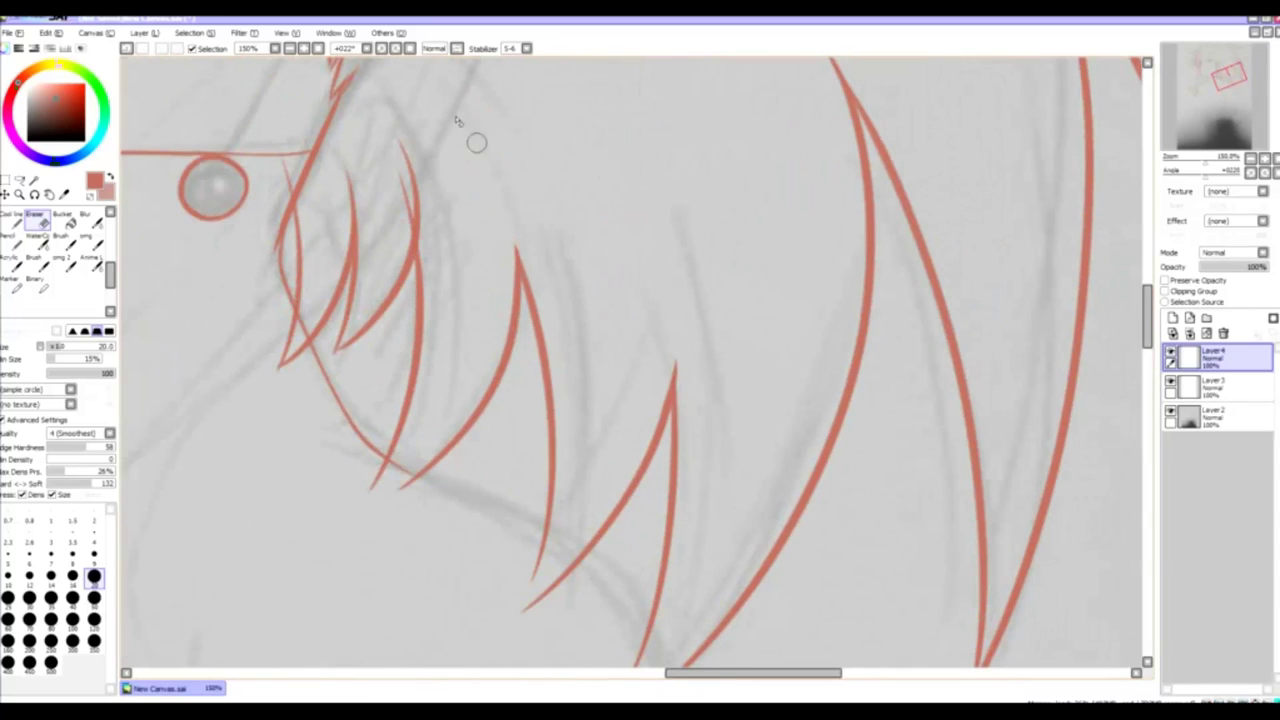
mouse_move(474, 143)
left_mouse_down()
mouse_move(529, 332)
mouse_move(511, 234)
left_mouse_up()
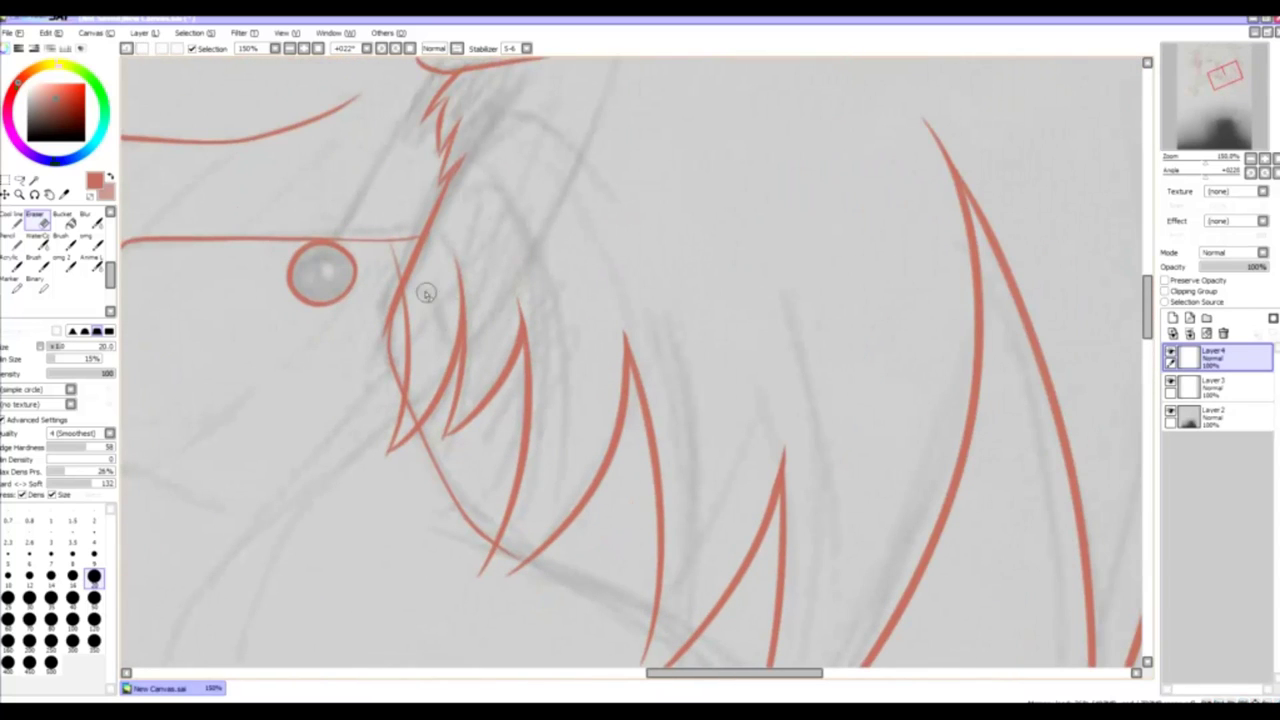
mouse_move(418, 305)
left_mouse_down()
mouse_move(463, 391)
mouse_move(429, 249)
mouse_move(500, 374)
mouse_move(508, 320)
left_mouse_up()
- Reset the canvas rotation and ink the bangs sweeping over the near eyebrow down to the cheek with the omg 2 brush
key("Delete")
key("Home")
left_click(62, 262)
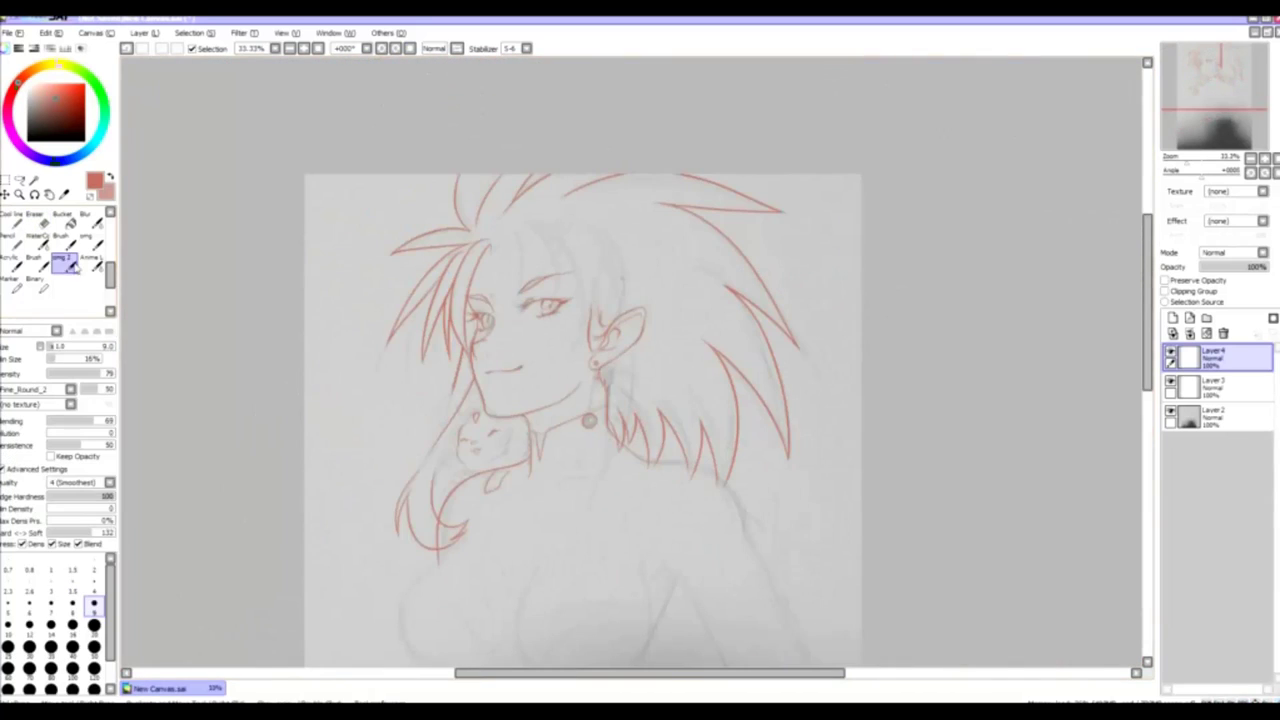
key("Page_Up")
mouse_move(478, 270)
left_mouse_down()
mouse_move(492, 434)
mouse_move(518, 398)
left_mouse_up()
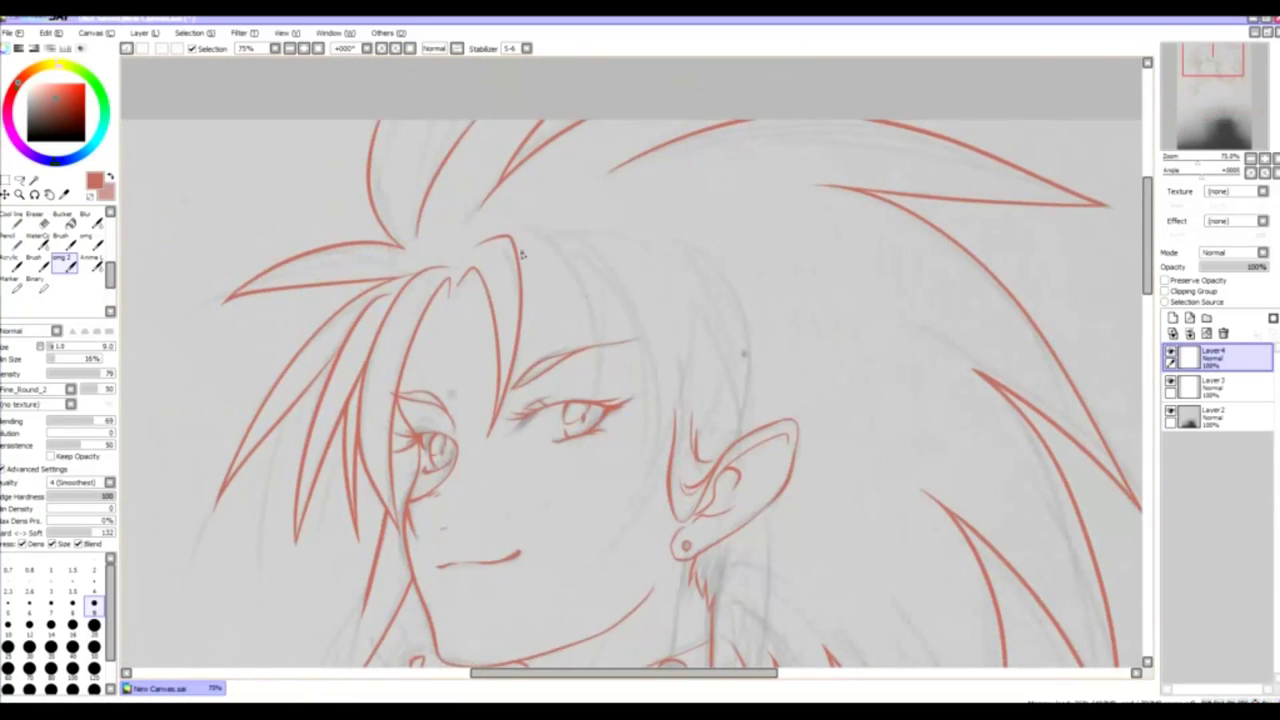
mouse_move(516, 246)
left_mouse_down()
mouse_move(594, 400)
mouse_move(602, 360)
left_mouse_up()
left_click_drag(617, 296, 553, 238)
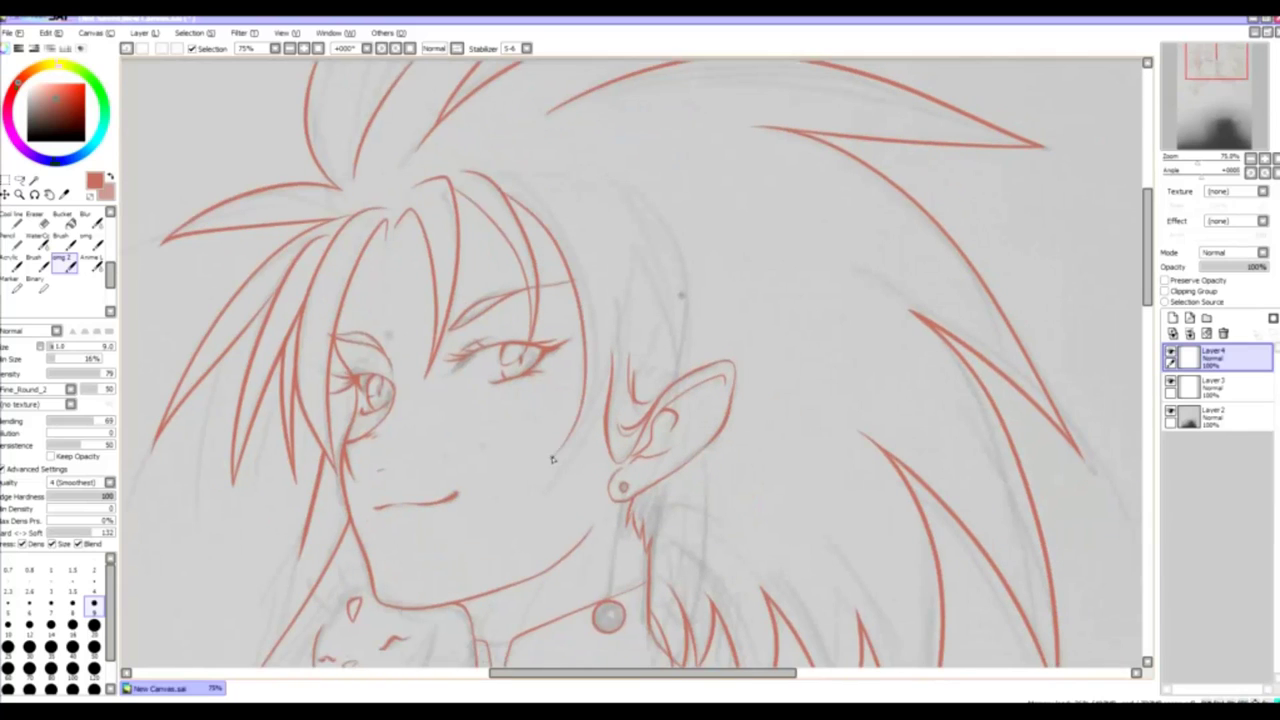
mouse_move(560, 483)
left_mouse_down()
mouse_move(598, 386)
mouse_move(608, 222)
left_mouse_up()
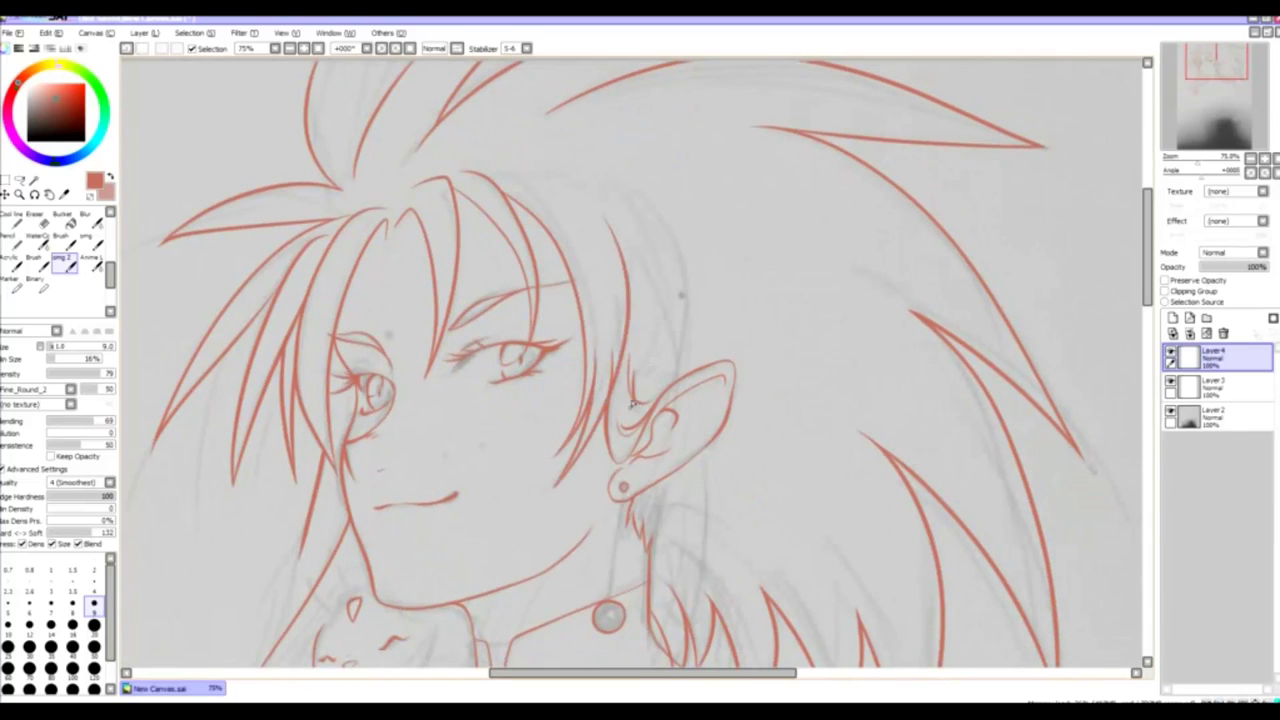
- Ink the curved side strands falling from the temple to the front of the ear
left_click_drag(632, 318, 634, 382)
key("ctrl+z")
mouse_move(632, 290)
left_mouse_down()
mouse_move(642, 380)
mouse_move(581, 338)
left_mouse_up()
mouse_move(562, 168)
left_mouse_down()
mouse_move(626, 318)
mouse_move(612, 380)
left_mouse_up()
left_click_drag(568, 238, 606, 372)
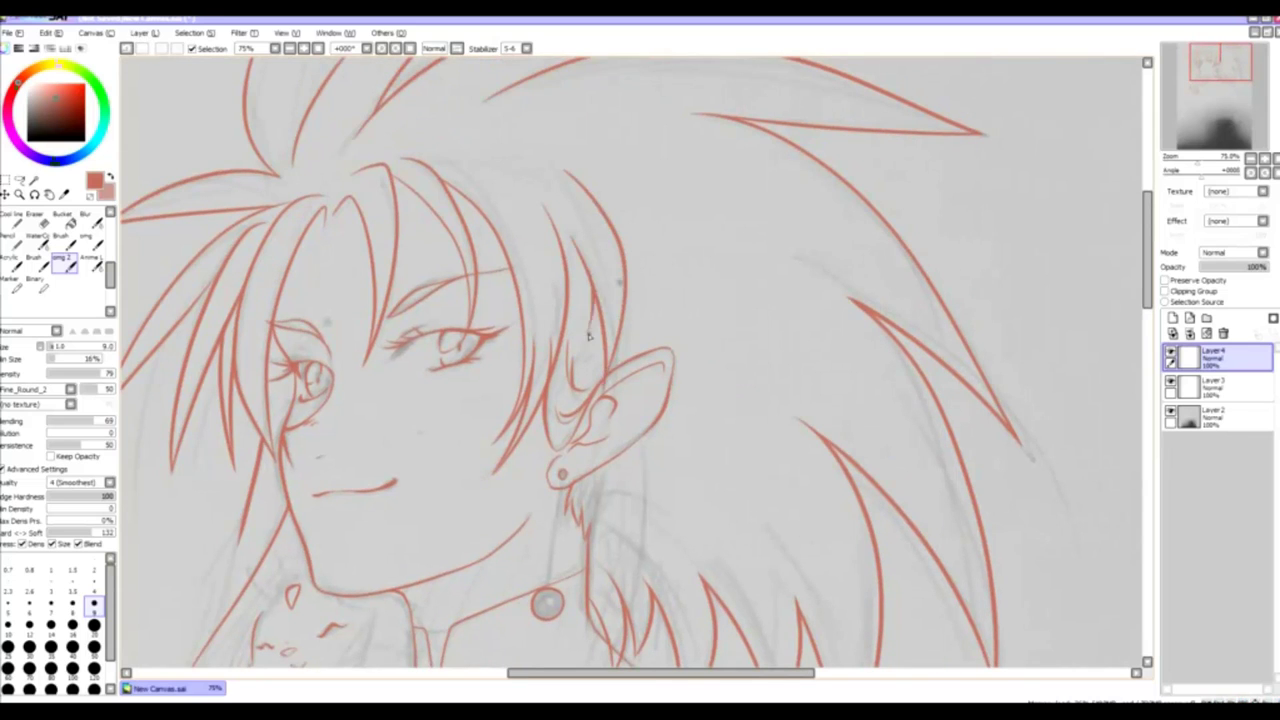
- Ink two small circular marks on the forehead between the eyebrows
scroll(589, 336, "up", 2)
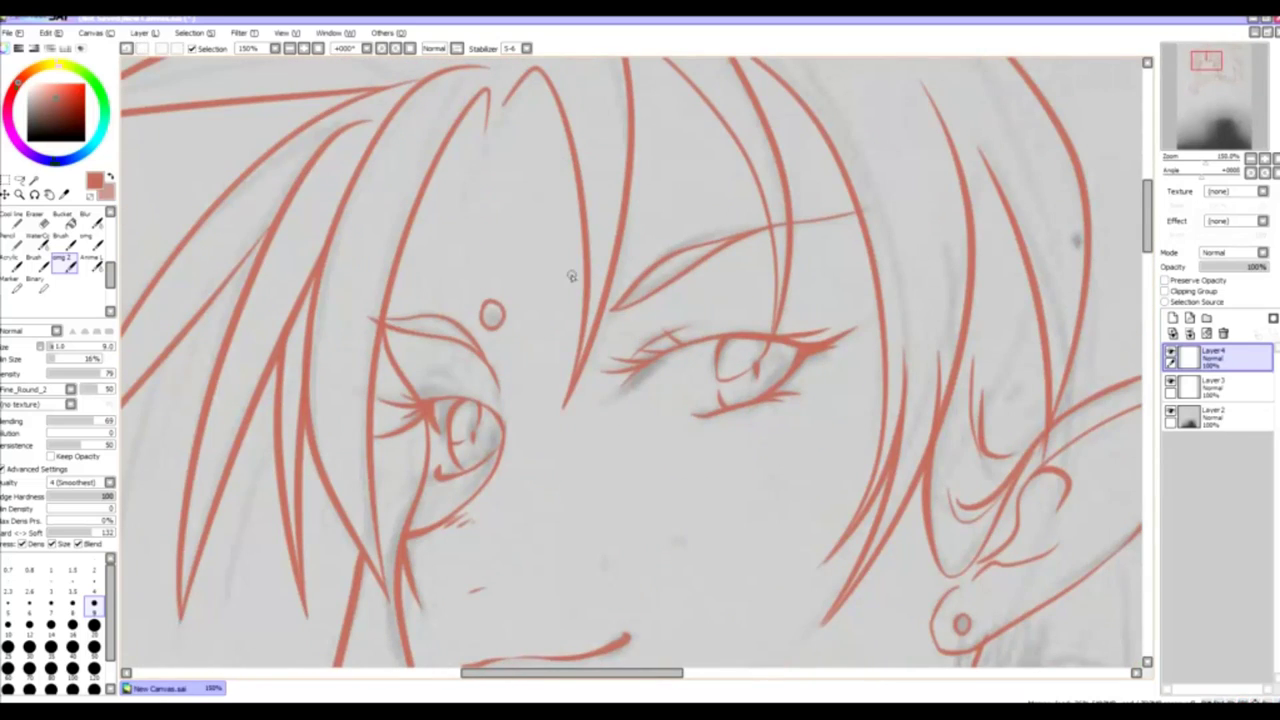
key("ctrl+z")
left_click_drag(558, 270, 576, 284)
scroll(540, 340, "down", 3)
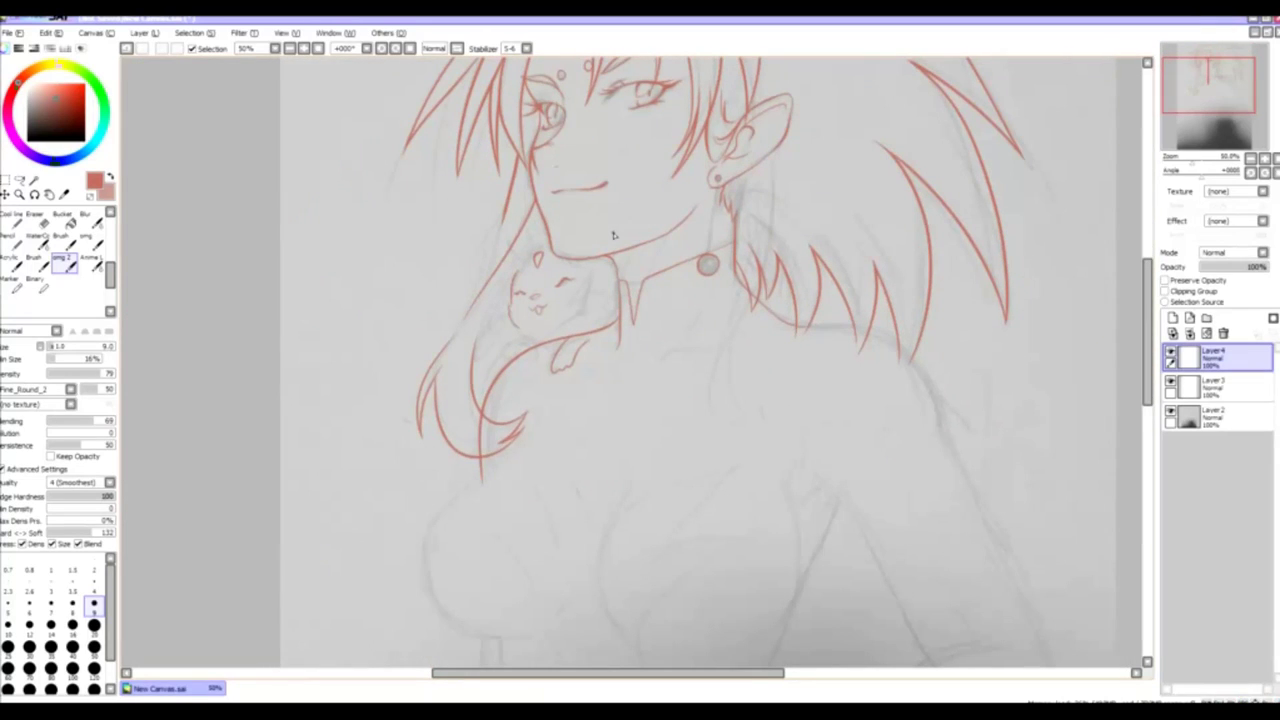
left_click(1210, 76)
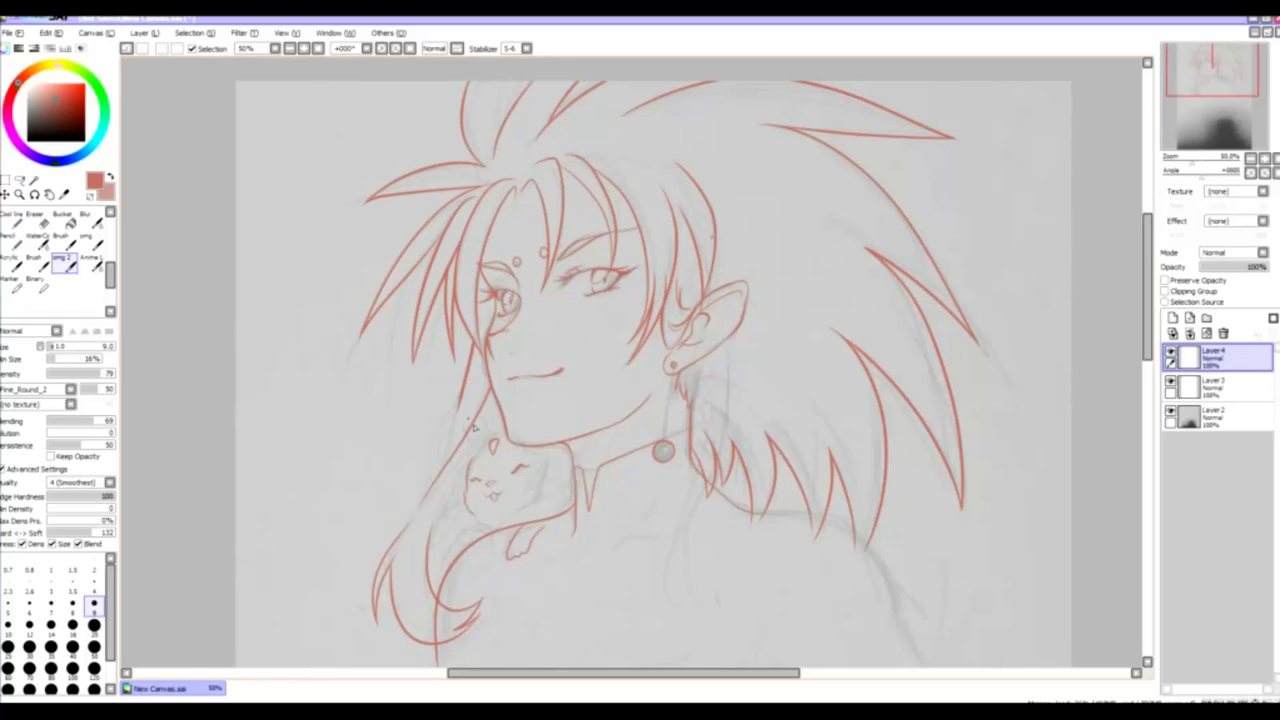
scroll(1100, 380, "up", 1)
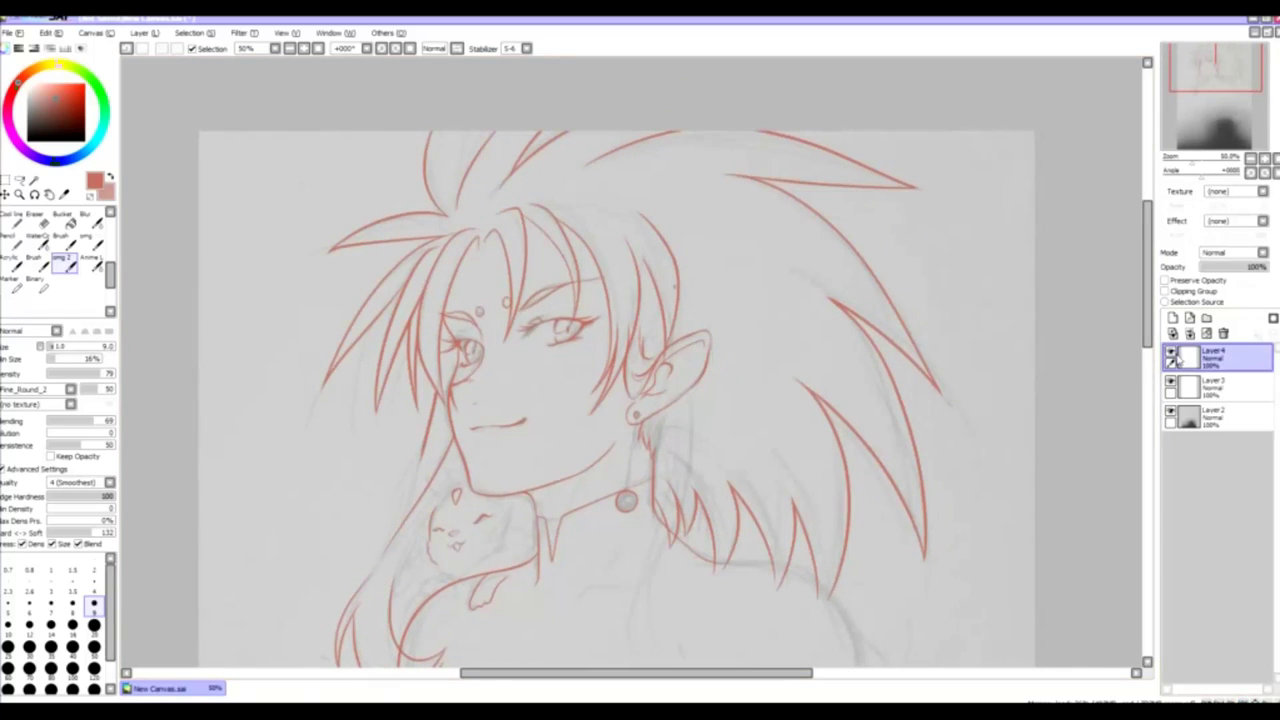
- With the eraser at size 20, trim the nape hair spike on Layer4 where it overshoots the neck line
left_click(1215, 385)
key("e")
scroll(123, 593, "up", 2)
left_click_drag(735, 360, 770, 245)
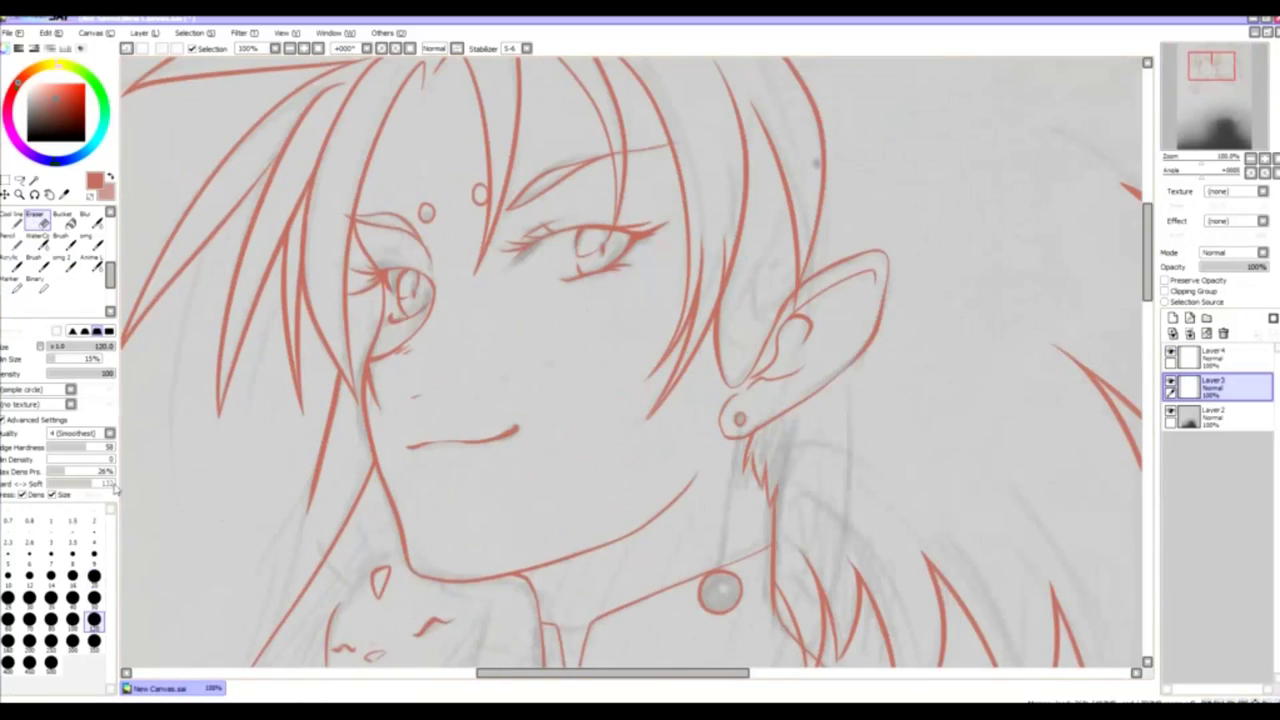
left_click_drag(795, 320, 626, 82)
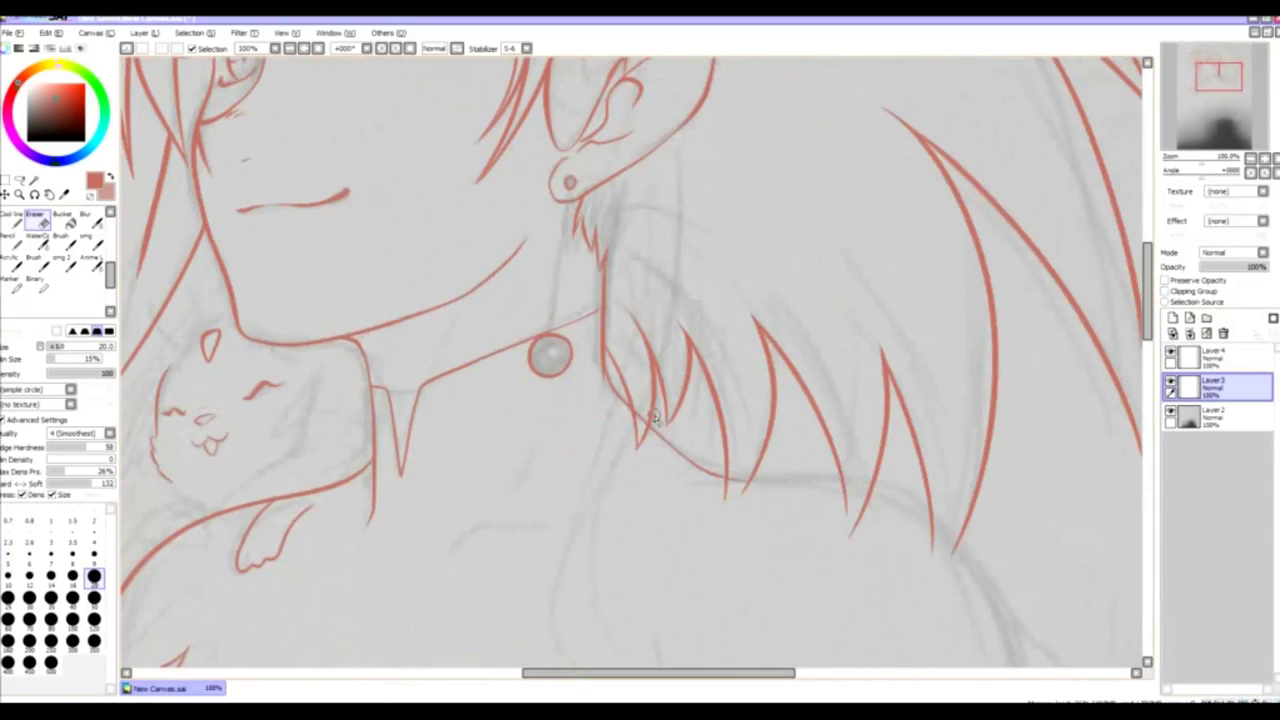
left_click(642, 420, "ctrl")
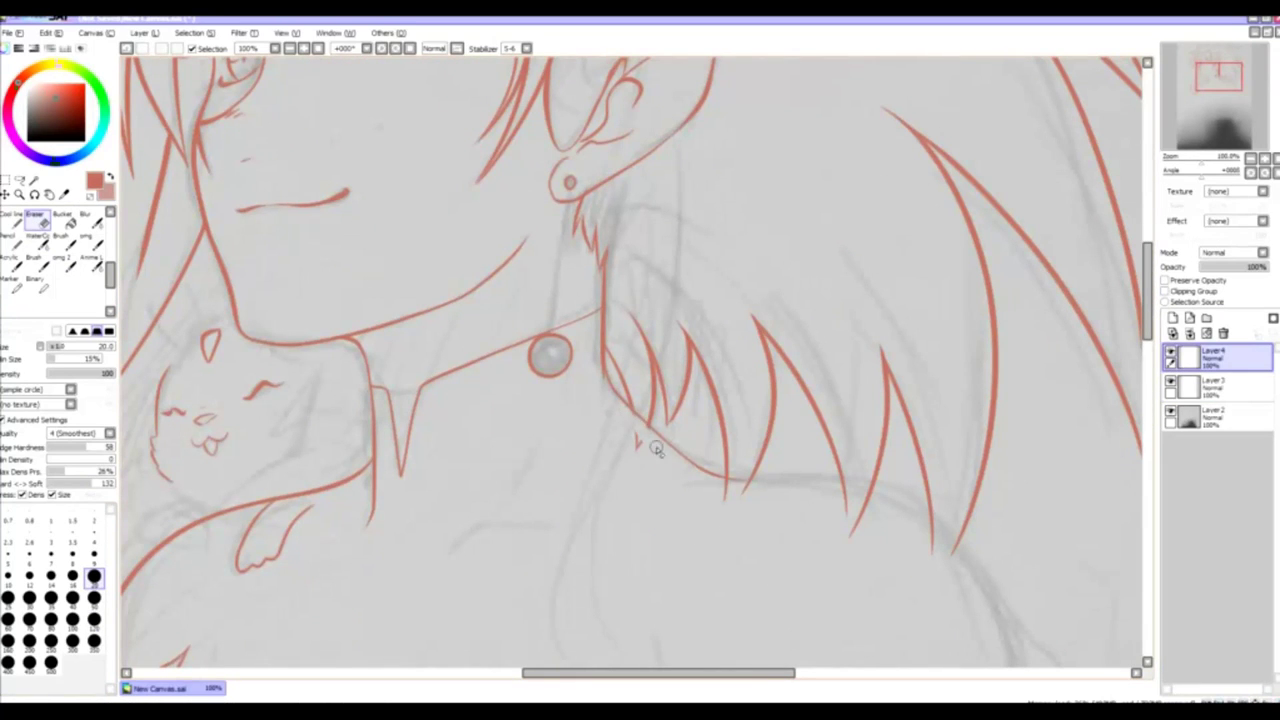
mouse_move(642, 444)
left_mouse_down()
mouse_move(334, 443)
mouse_move(458, 500)
mouse_move(536, 477)
left_mouse_up()
left_click(458, 500, "ctrl")
left_click(536, 477, "ctrl")
- Switch to Layer3 and ink lower lashes at the outer corner of the far eye with the omg 2 brush
left_click_drag(609, 110, 737, 443)
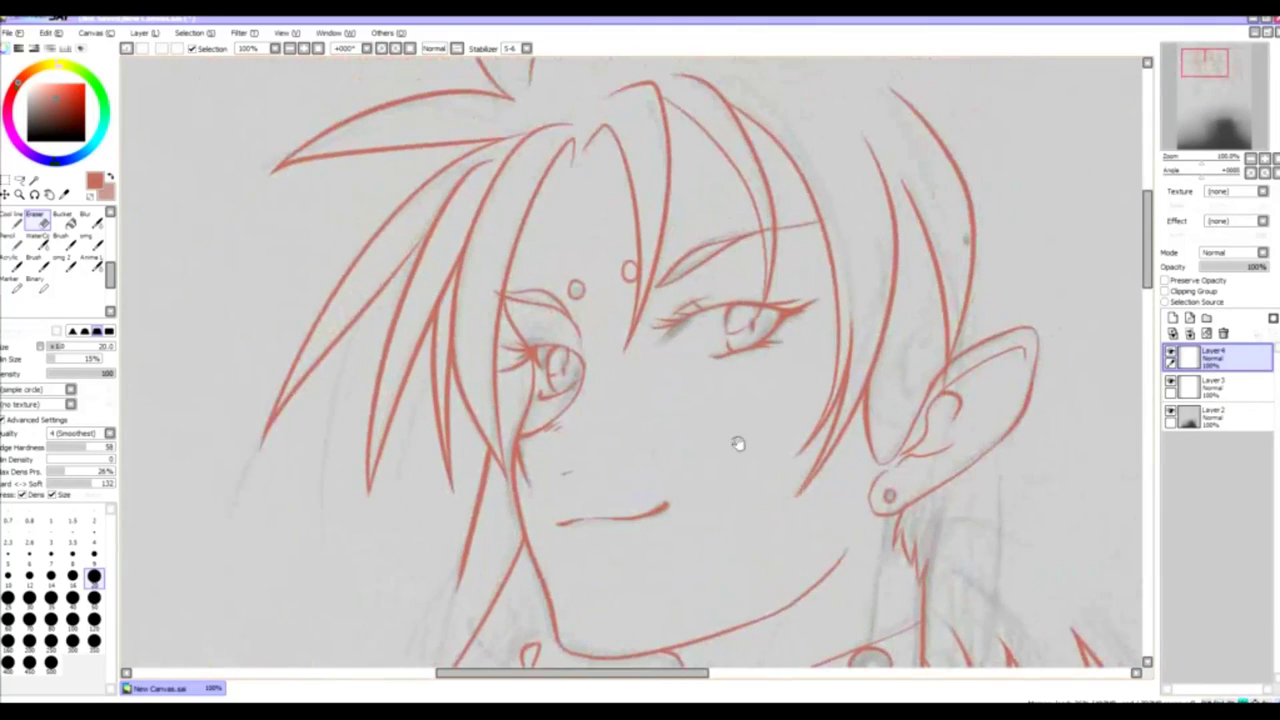
left_click(1215, 385)
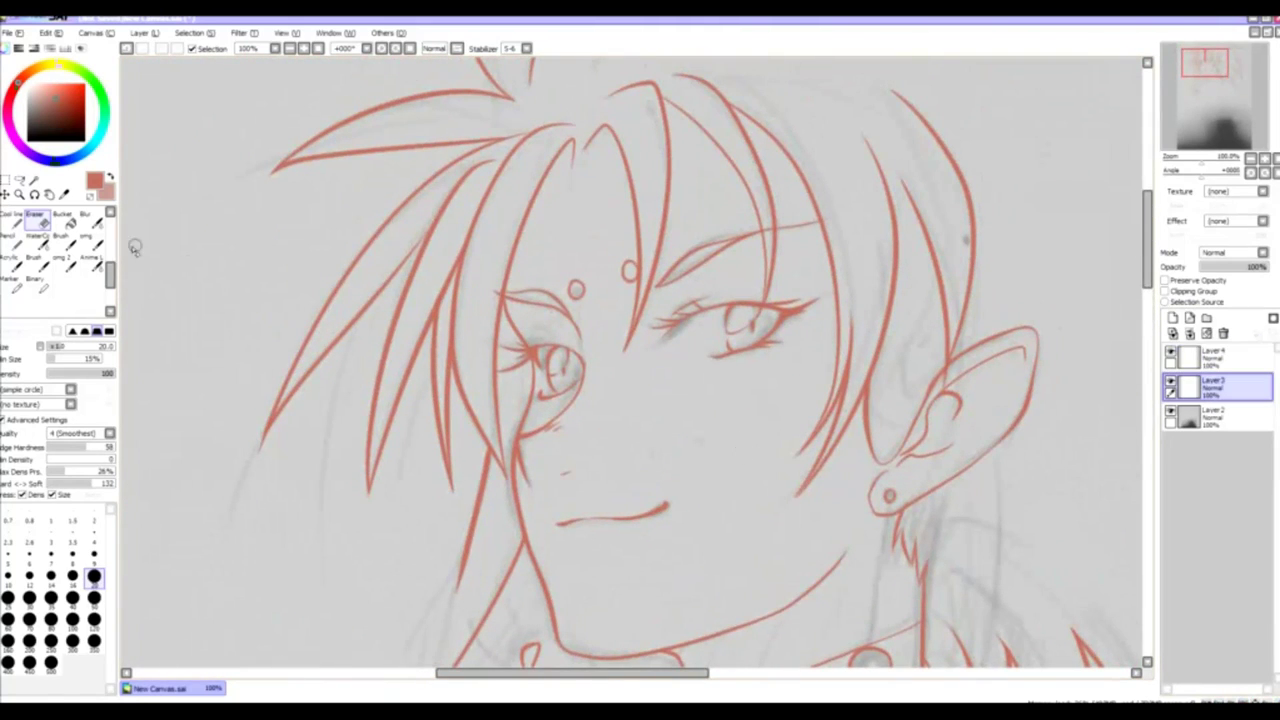
left_click(63, 262)
scroll(618, 372, "up", 3)
mouse_move(622, 355)
left_mouse_down()
mouse_move(525, 340)
mouse_move(497, 326)
left_mouse_up()
scroll(606, 313, "down", 3)
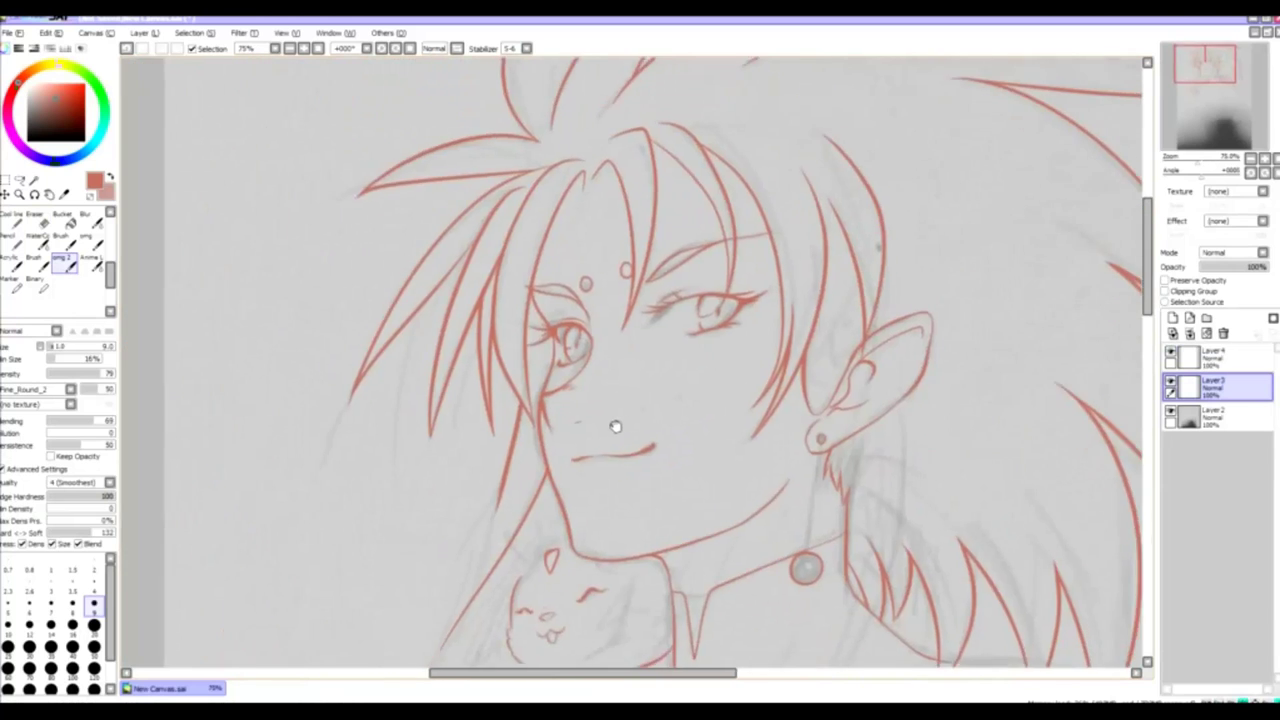
scroll(614, 423, "up", 3)
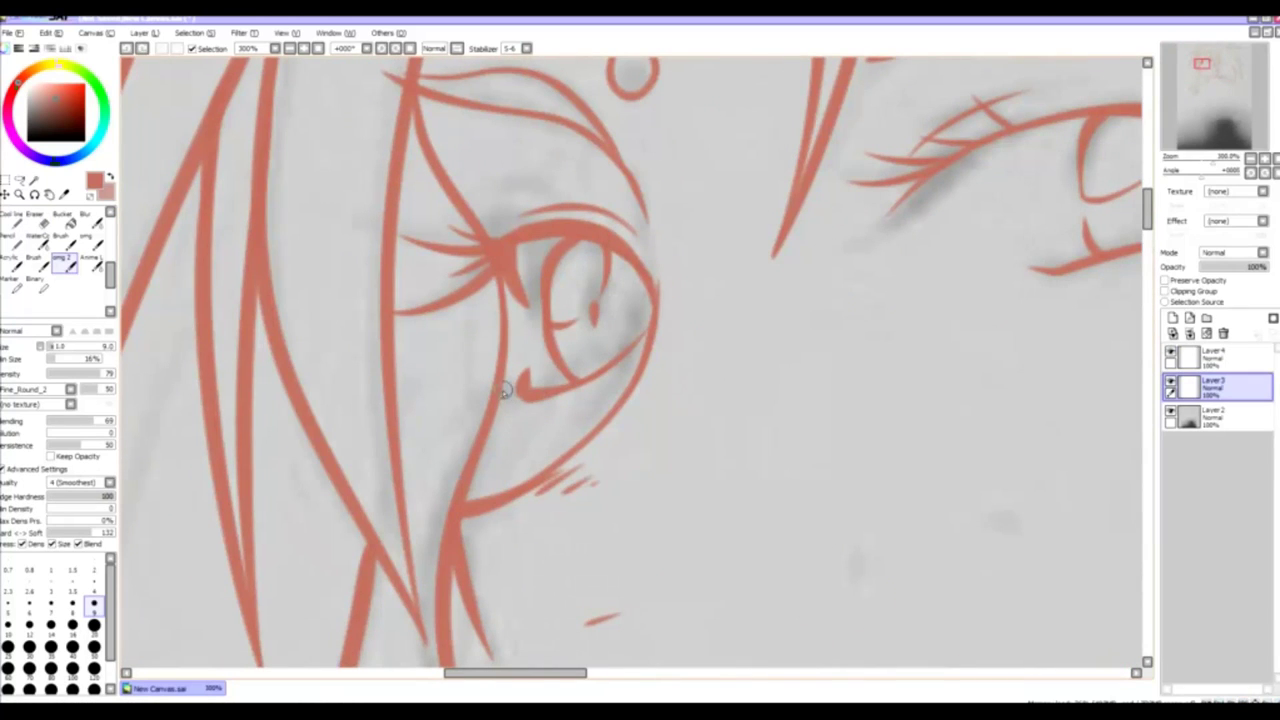
scroll(578, 378, "down", 2)
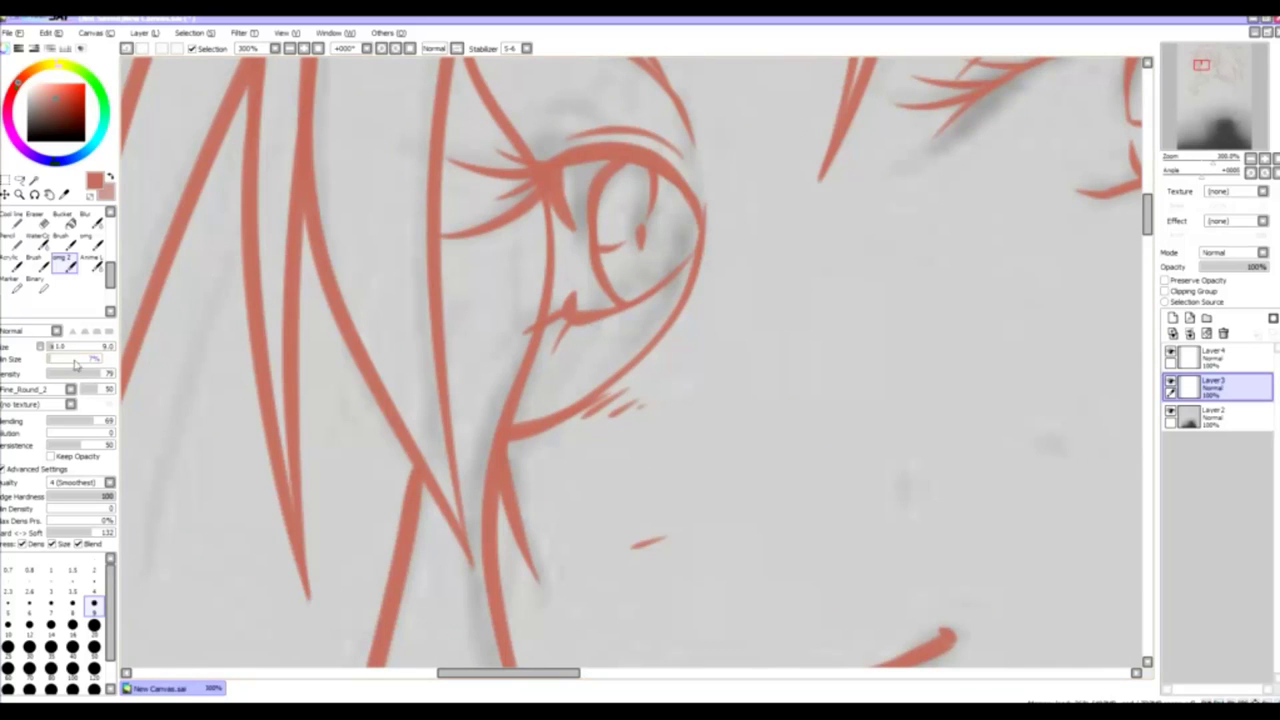
- Set the brush's minimum size to 13% and ink the inner strand lines of the long lock beside the small animal on Layer4
scroll(655, 305, "down", 1)
scroll(664, 320, "down", 2)
scroll(500, 432, "up", 1)
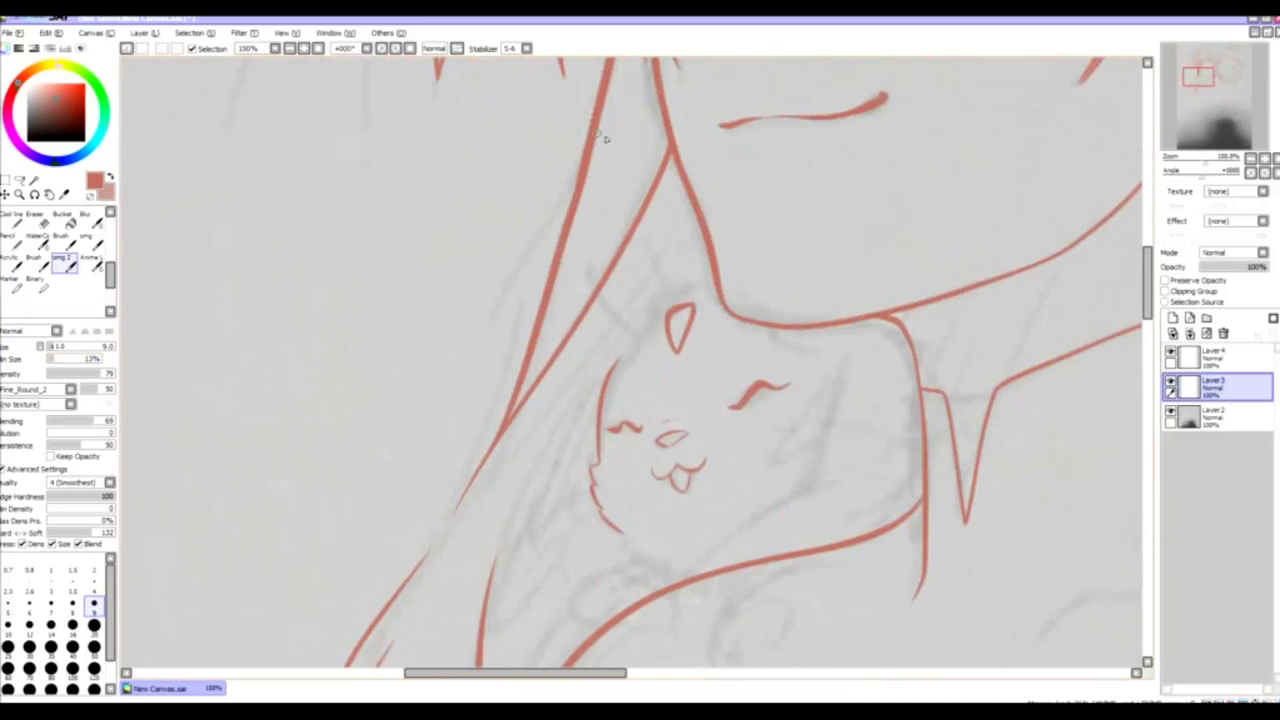
left_click_drag(493, 444, 593, 187)
scroll(562, 340, "down", 3)
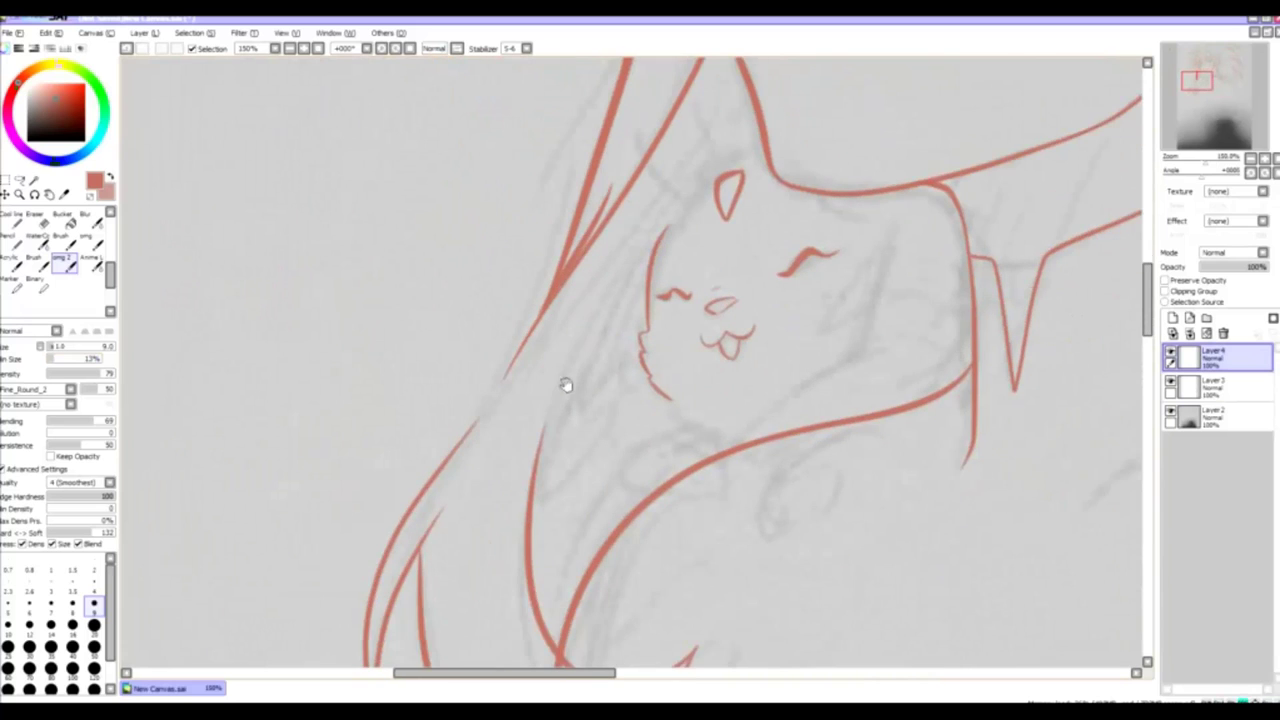
scroll(551, 380, "down", 3)
scroll(524, 350, "down", 1)
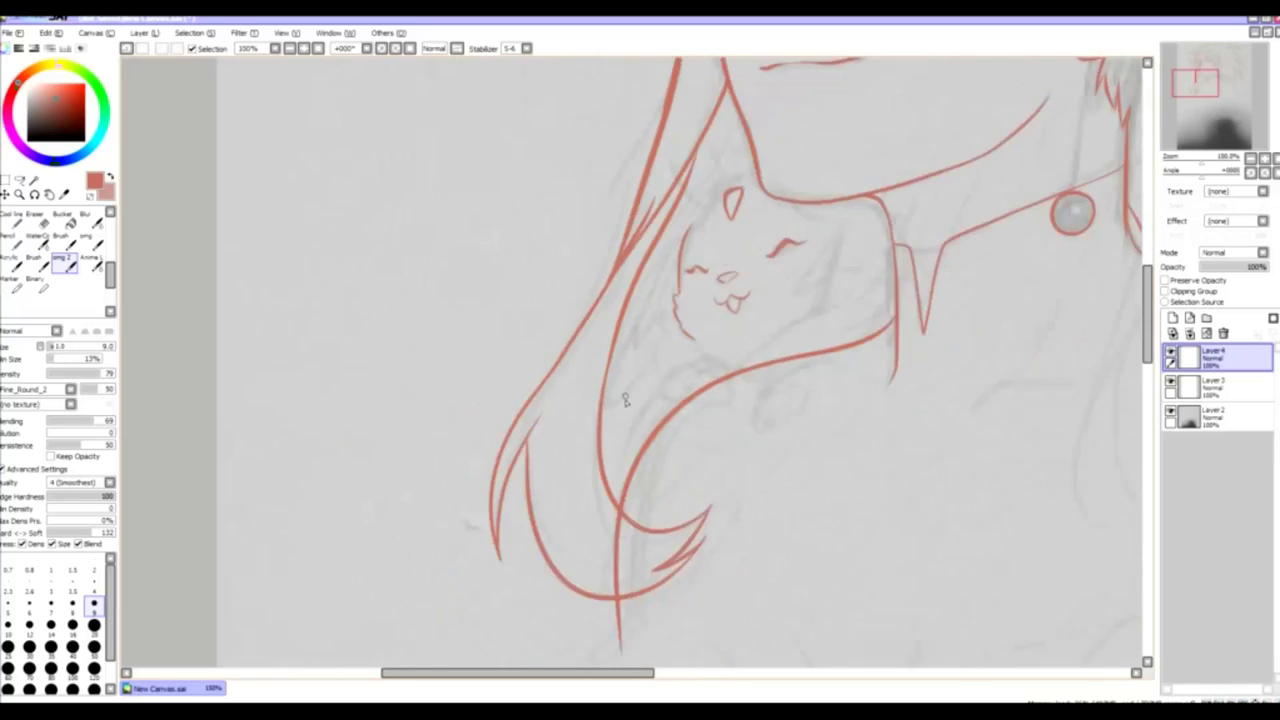
- Create a new layer and ink both edges of a long hair lock hanging from behind the ear past the neck
scroll(617, 323, "right", 3)
scroll(691, 486, "up", 3)
key("ctrl+shift+n")
scroll(755, 305, "down", 1)
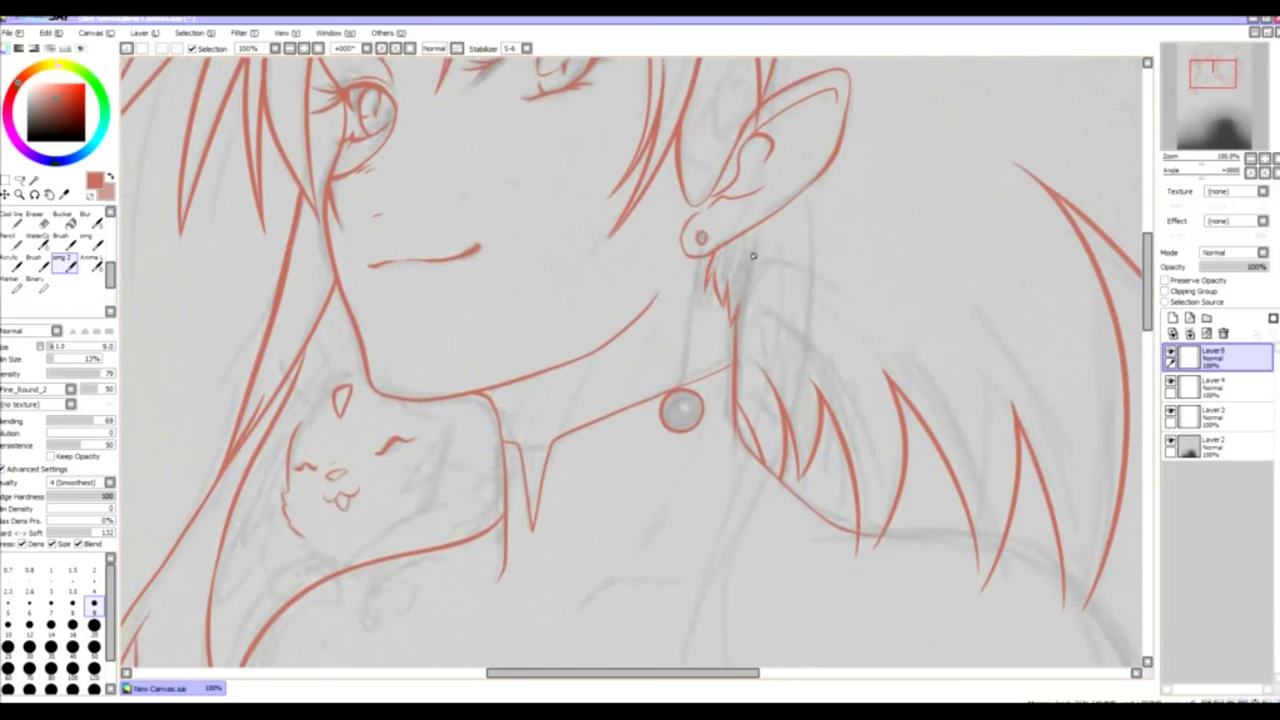
left_click_drag(771, 216, 748, 446)
scroll(726, 529, "down", 4)
mouse_move(750, 212)
left_mouse_down()
mouse_move(835, 358)
mouse_move(757, 271)
mouse_move(790, 185)
left_mouse_up()
mouse_move(746, 269)
left_mouse_down()
mouse_move(666, 449)
mouse_move(766, 166)
mouse_move(770, 112)
left_mouse_up()
scroll(745, 161, "up", 3)
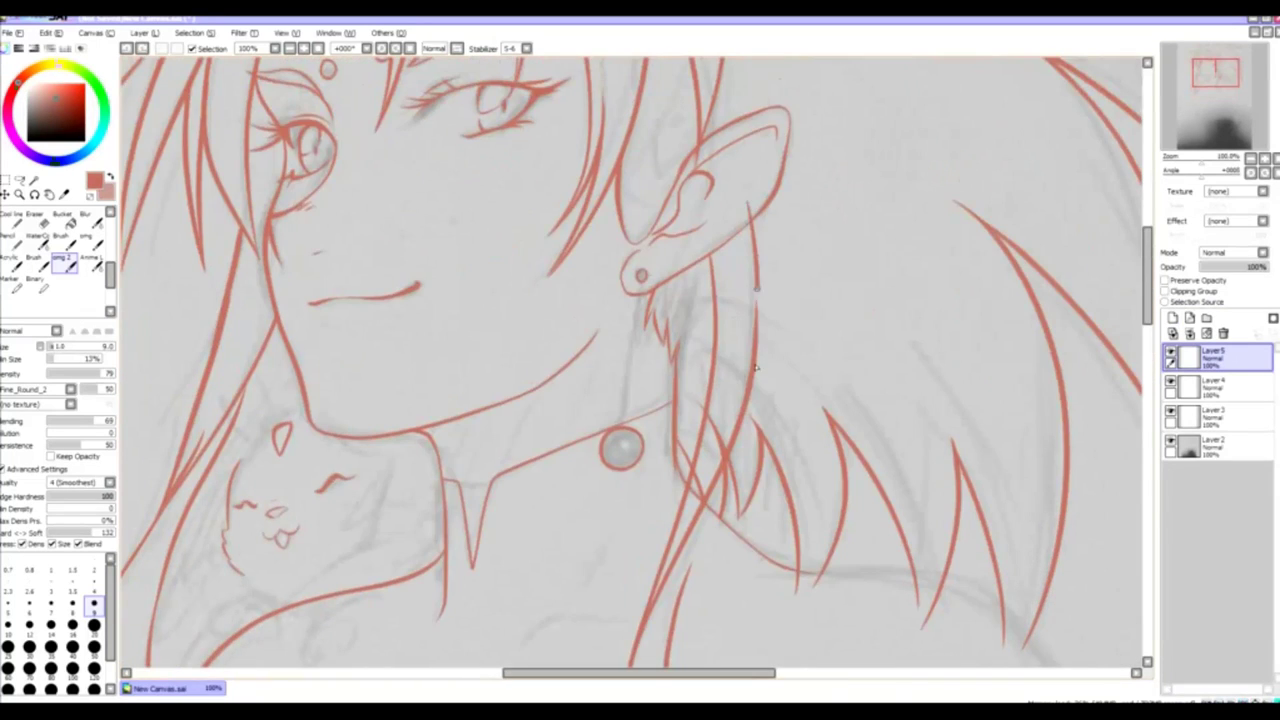
- Ink the hooked, pointed end of the lock below the neck and undo the extra strokes
scroll(714, 371, "down", 4)
mouse_move(714, 372)
left_mouse_down()
mouse_move(785, 188)
mouse_move(779, 204)
left_mouse_up()
key("ctrl+z")
key("ctrl+z")
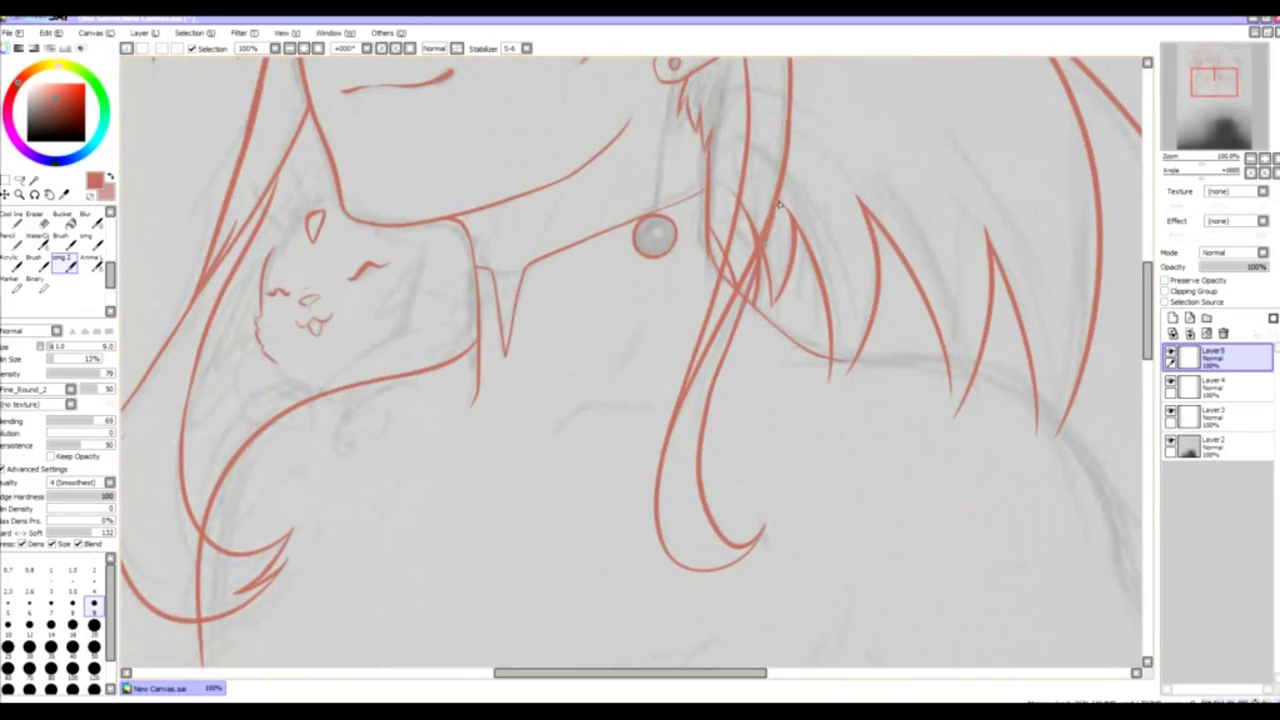
- Erase the hair and neck lines inside the new lock on Layer4 and Layer3, and the lock's upper end over the ear on Layer5
scroll(742, 367, "up", 3)
left_click(1215, 385)
key("e")
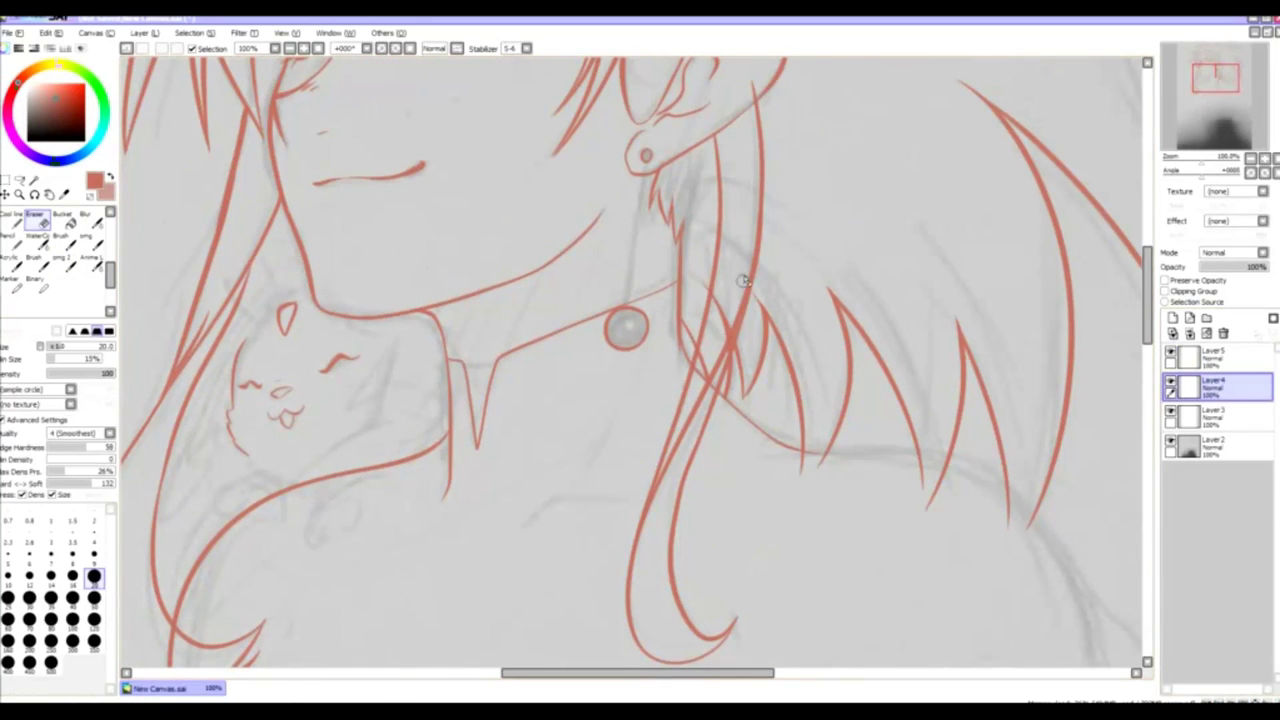
key("ctrl+Down")
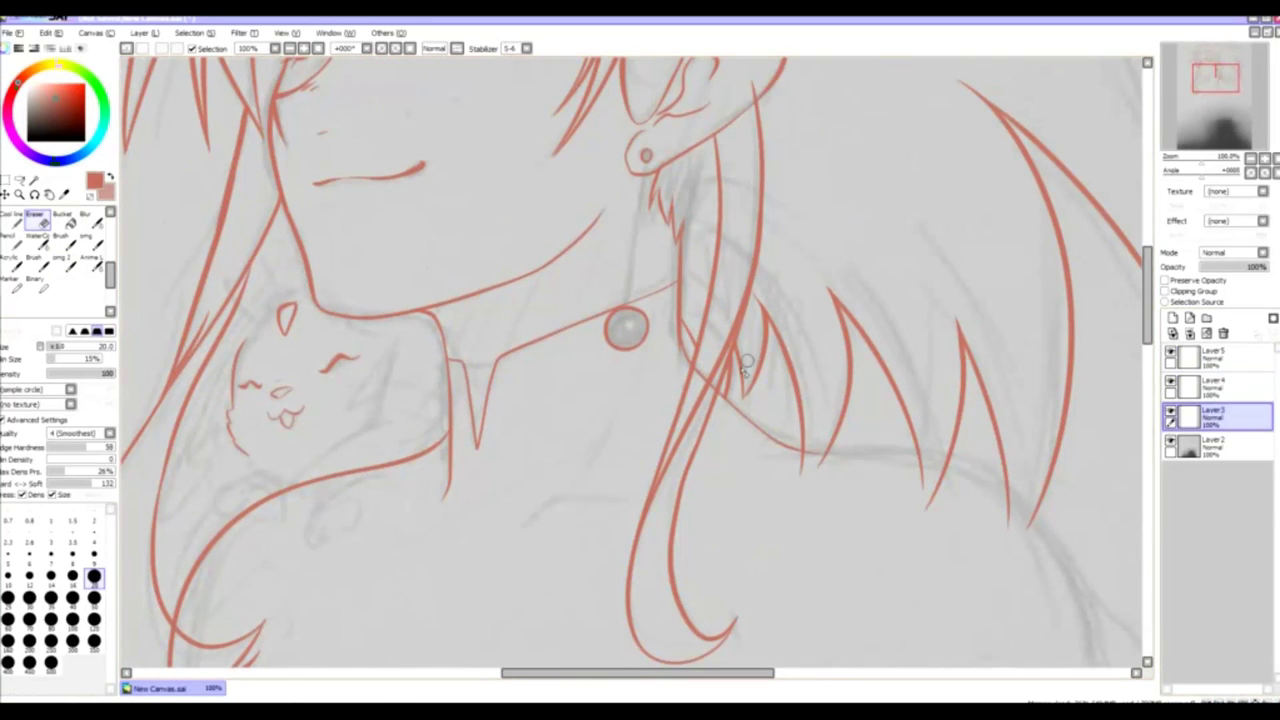
scroll(704, 372, "up", 4)
key("ctrl+Up")
key("ctrl+Up")
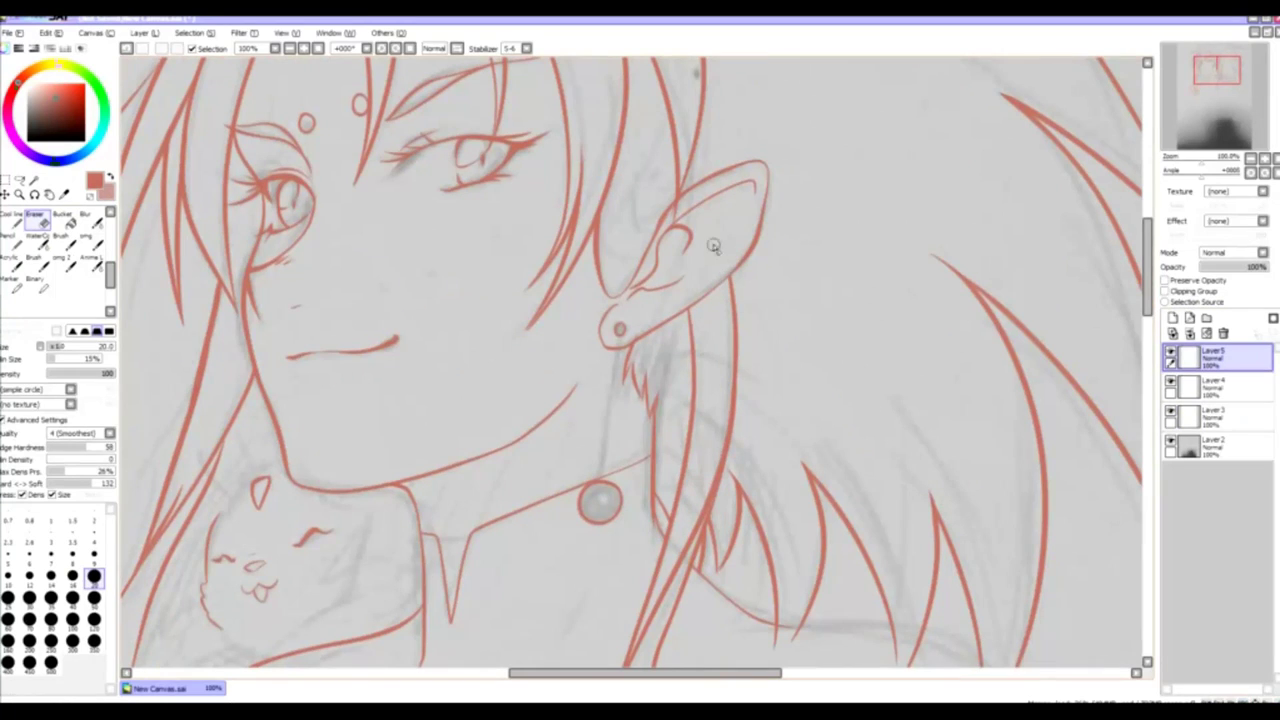
- Ink small extra strands between the side lock and the upper front edge of the ear on Layer4
key("ctrl+Down")
key("b")
scroll(651, 300, "up", 2)
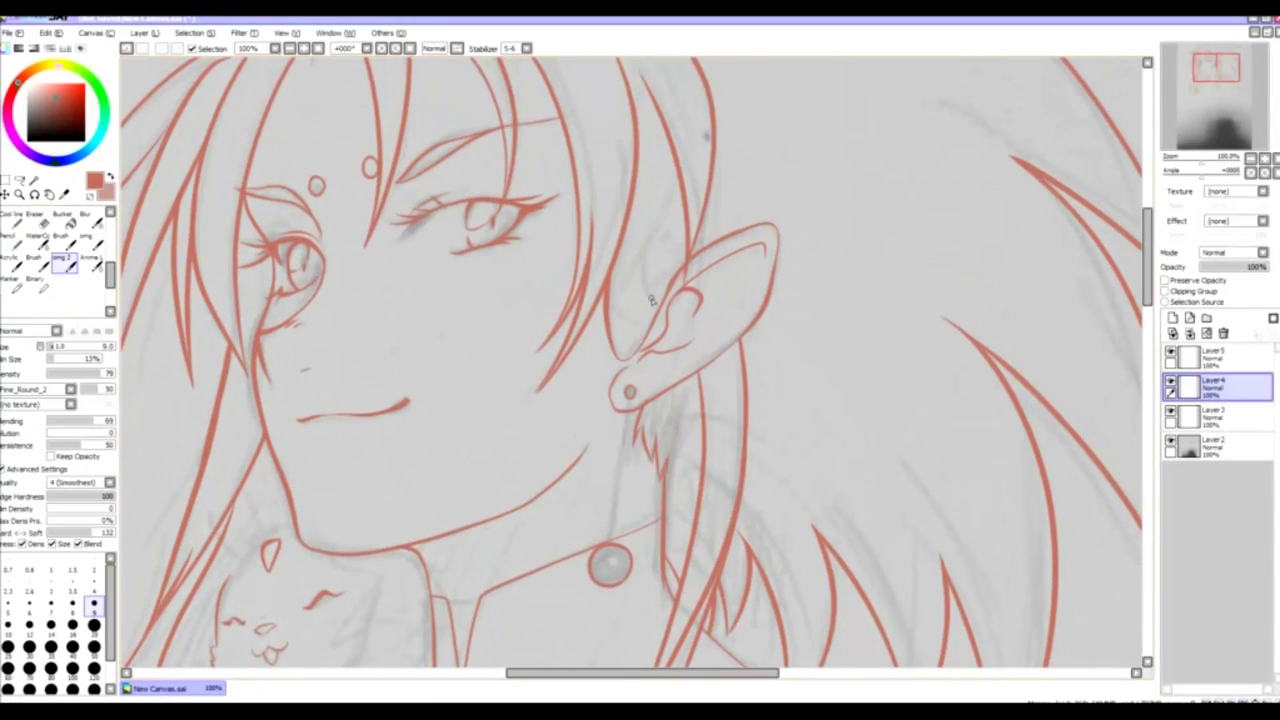
left_click_drag(646, 306, 671, 164)
- Erase the two small circular marks on the forehead from Layer4
key("e")
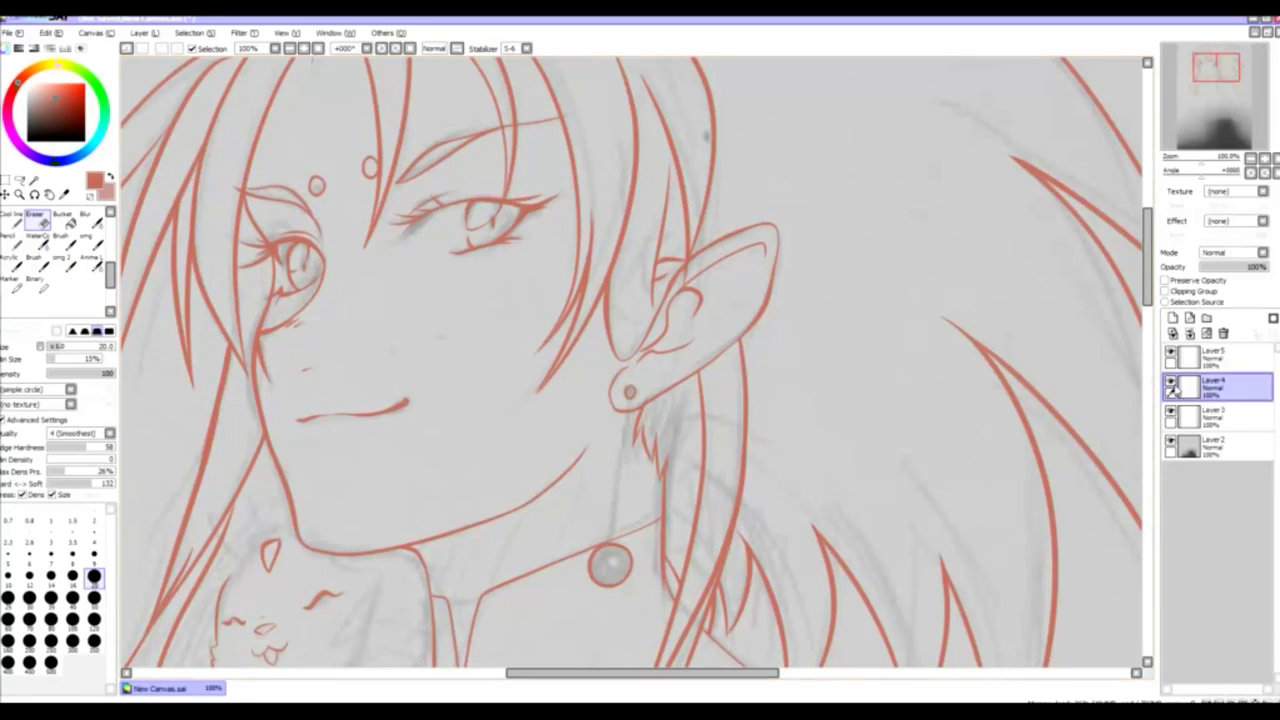
scroll(475, 245, "up", 4)
left_click_drag(467, 200, 455, 255)
left_click_drag(290, 280, 310, 305)
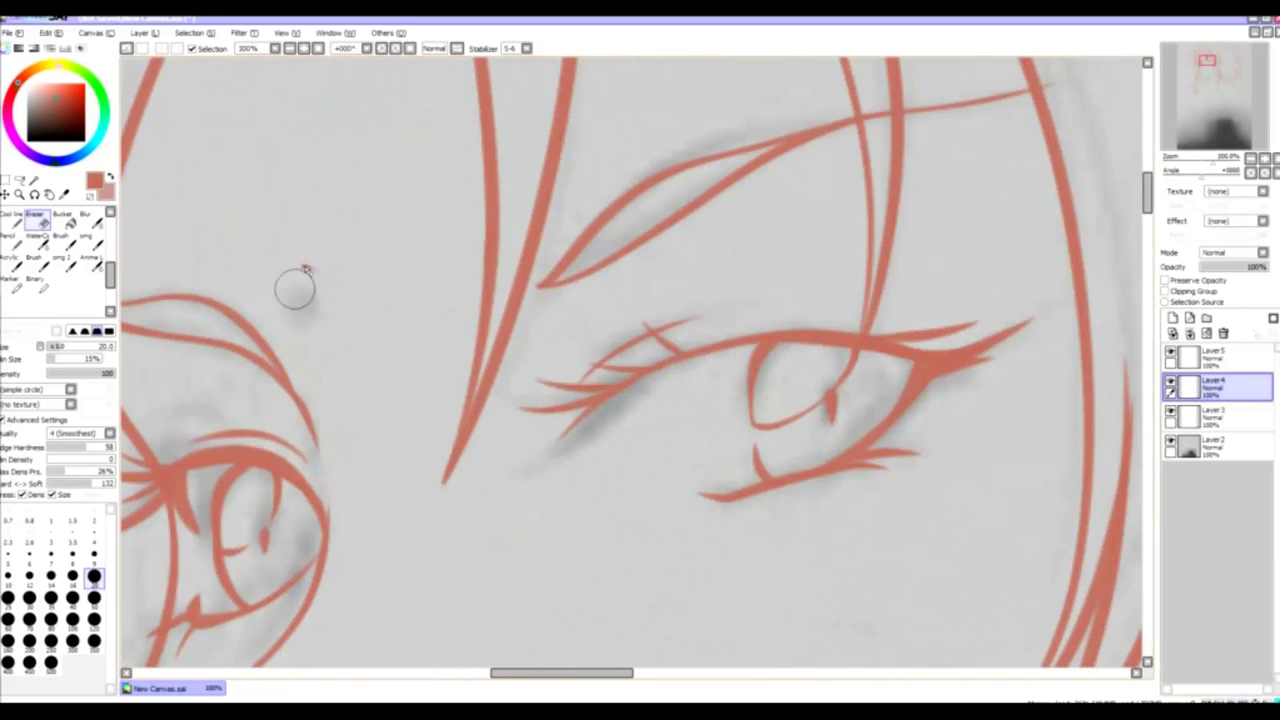
- Erase the shoulder line where it runs through the long curled front lock on Layer3
scroll(594, 289, "down", 6)
scroll(568, 350, "down", 2)
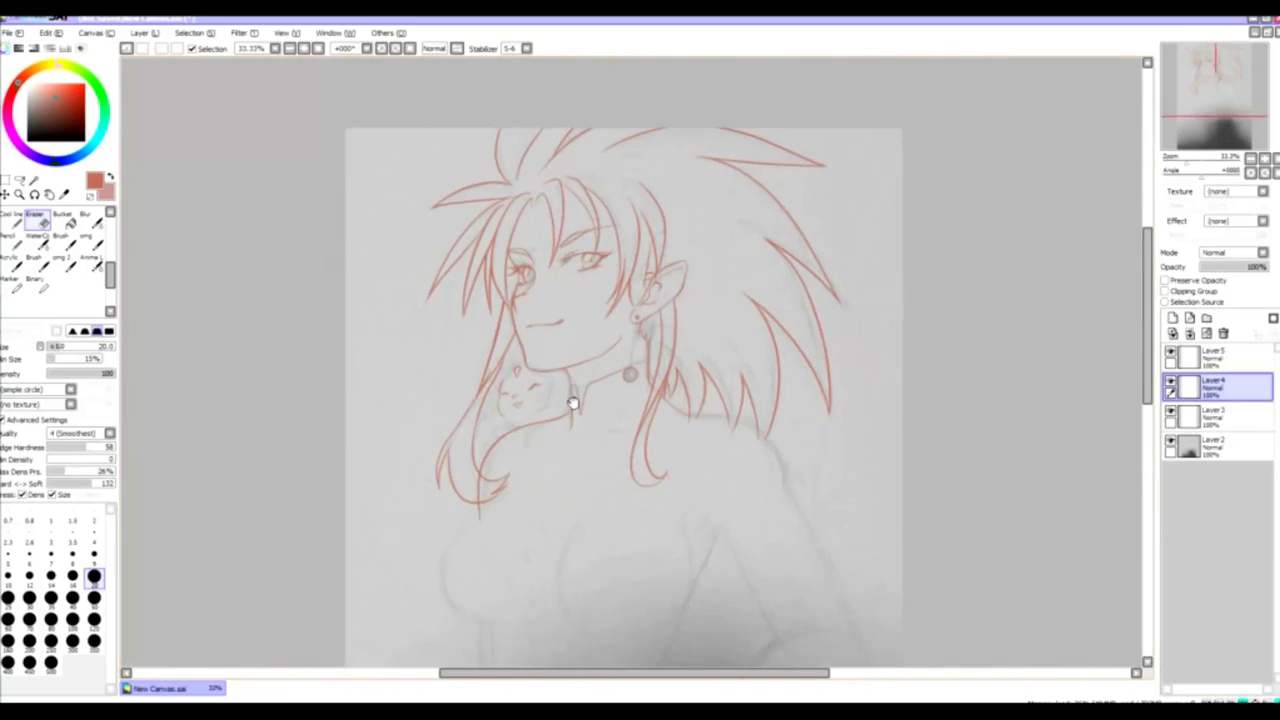
left_click_drag(571, 400, 643, 343)
left_click(1210, 415)
scroll(634, 131, "up", 5)
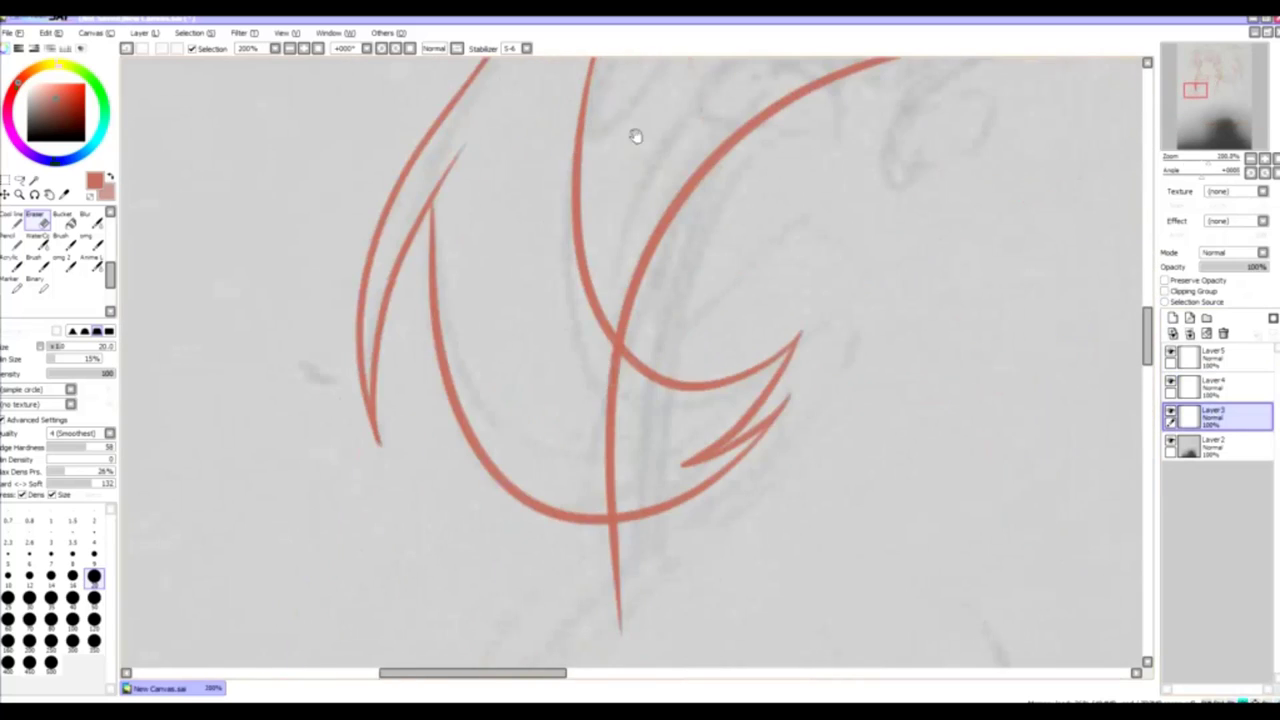
scroll(634, 131, "down", 6)
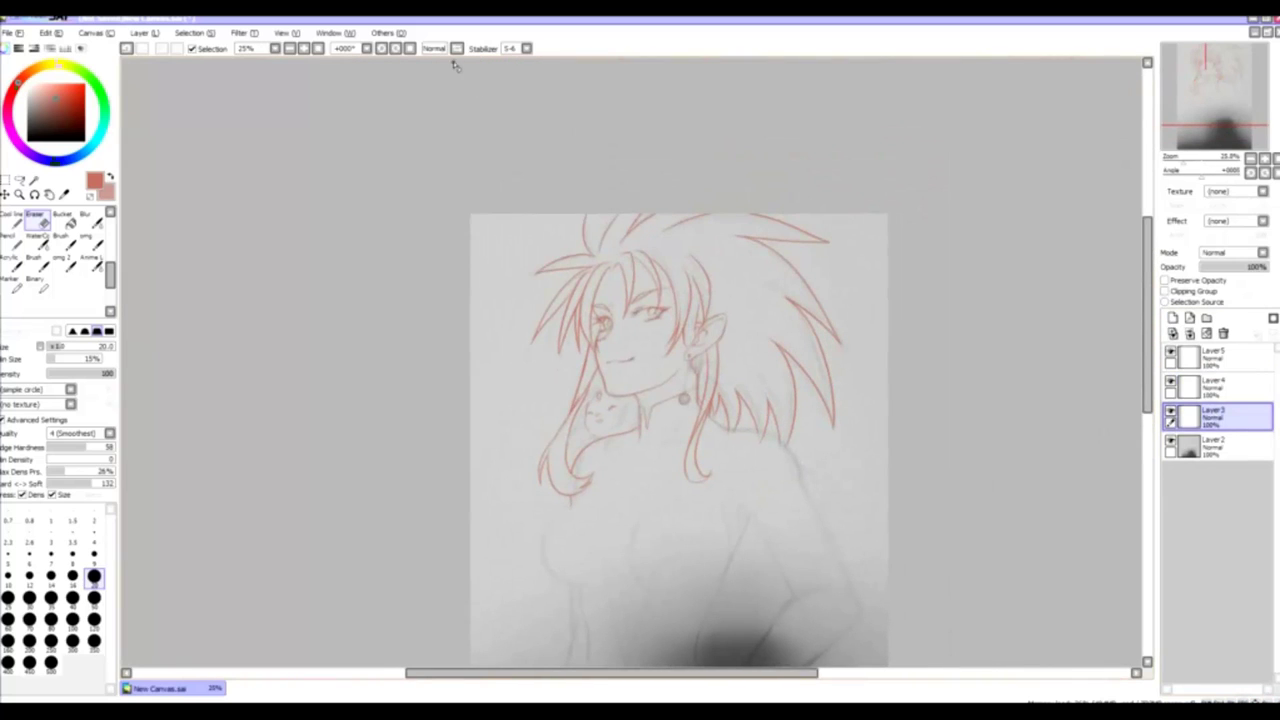
- Flip the canvas view horizontally and ink the shoulder line and the two collarbones on Layer3
key("h")
key("n")
scroll(706, 313, "up", 3)
mouse_move(415, 510)
left_mouse_down()
mouse_move(468, 359)
mouse_move(706, 313)
left_mouse_up()
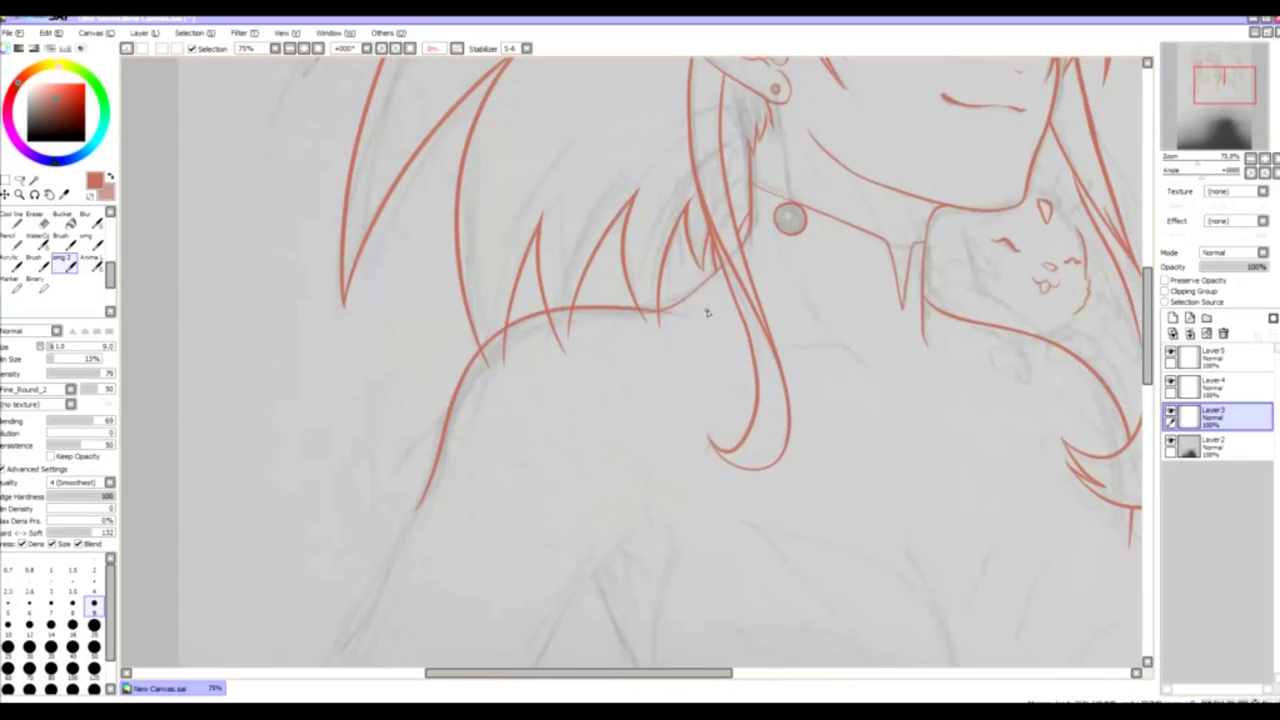
scroll(706, 313, "down", 1)
left_click_drag(820, 351, 909, 377)
scroll(909, 377, "down", 3)
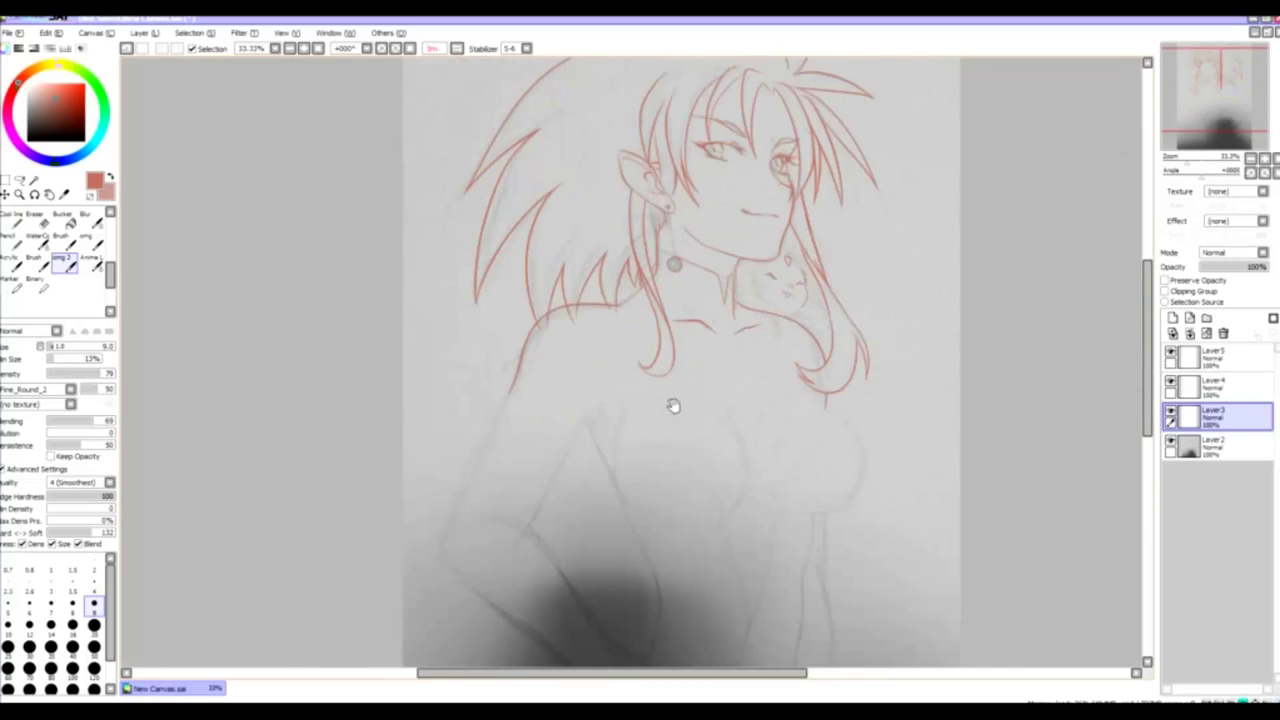
- Ink the side of the torso from the armpit through the waist and over the hip to the canvas edge
scroll(673, 405, "up", 1)
mouse_move(514, 320)
left_mouse_down()
mouse_move(571, 457)
mouse_move(556, 432)
left_mouse_up()
key("ctrl+z")
scroll(556, 432, "up", 2)
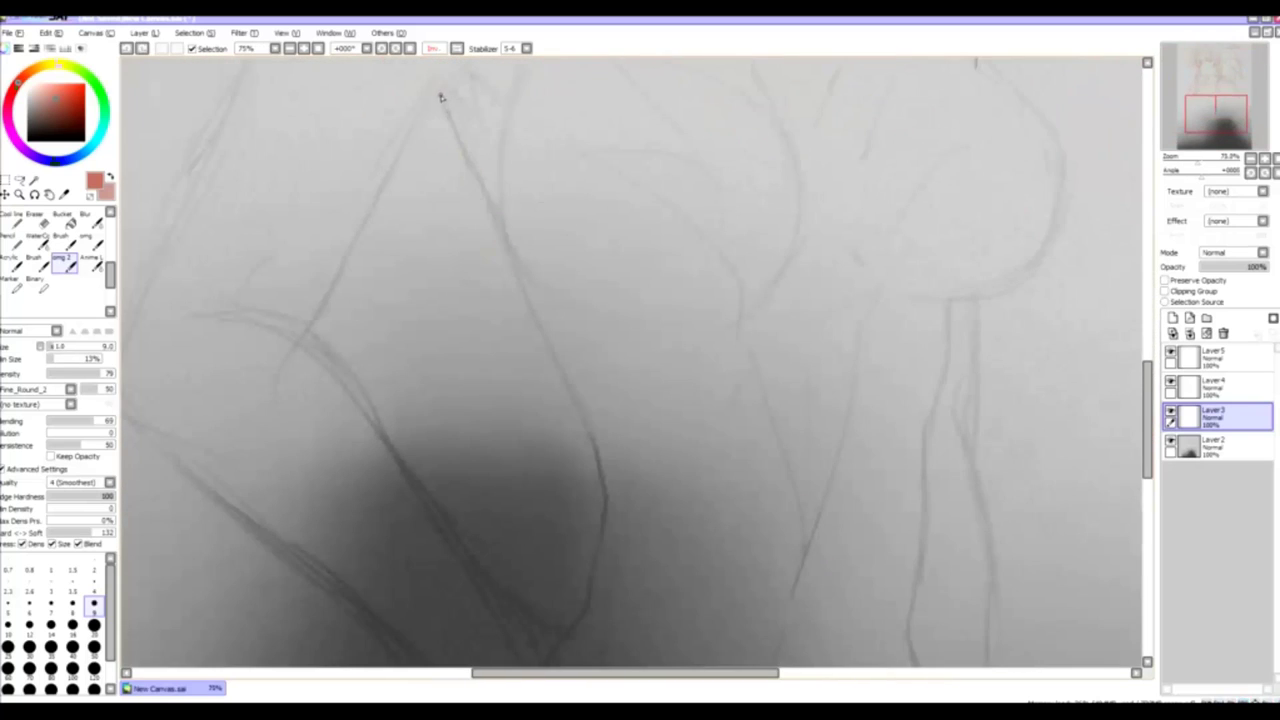
scroll(557, 363, "down", 1)
mouse_move(440, 97)
left_mouse_down()
mouse_move(564, 378)
mouse_move(596, 298)
left_mouse_up()
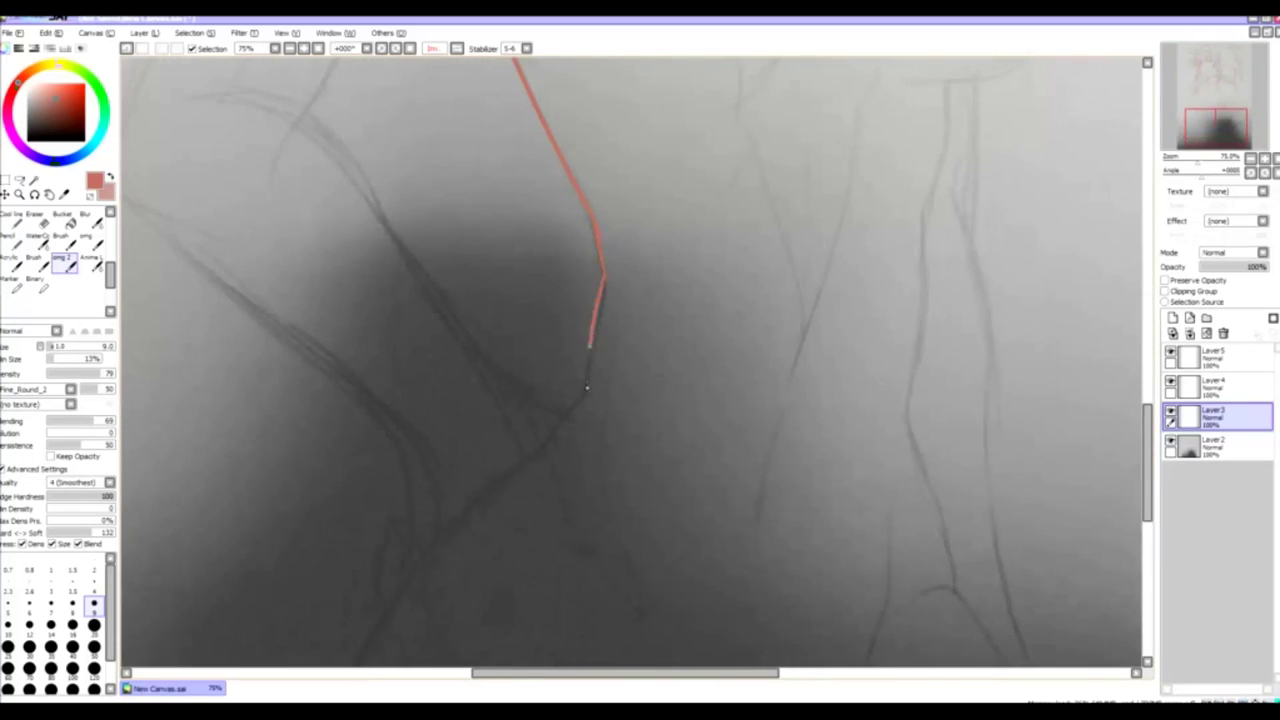
mouse_move(587, 388)
left_mouse_down()
mouse_move(627, 289)
mouse_move(582, 368)
left_mouse_up()
left_click_drag(428, 566, 492, 455)
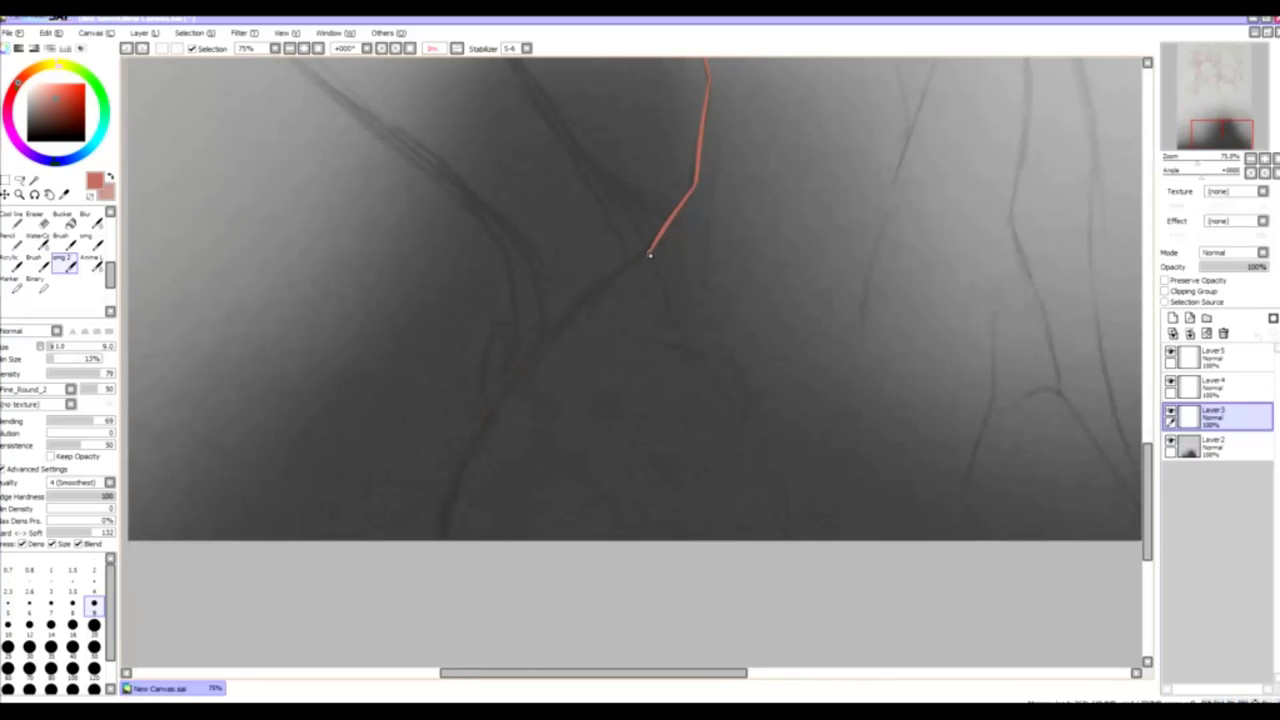
mouse_move(649, 255)
left_mouse_down()
mouse_move(449, 503)
mouse_move(440, 540)
left_mouse_up()
- Ink the opposite waist and hip line down to the canvas edge, with a short crease at the hip
scroll(520, 331, "right", 5)
left_click_drag(665, 272, 682, 78)
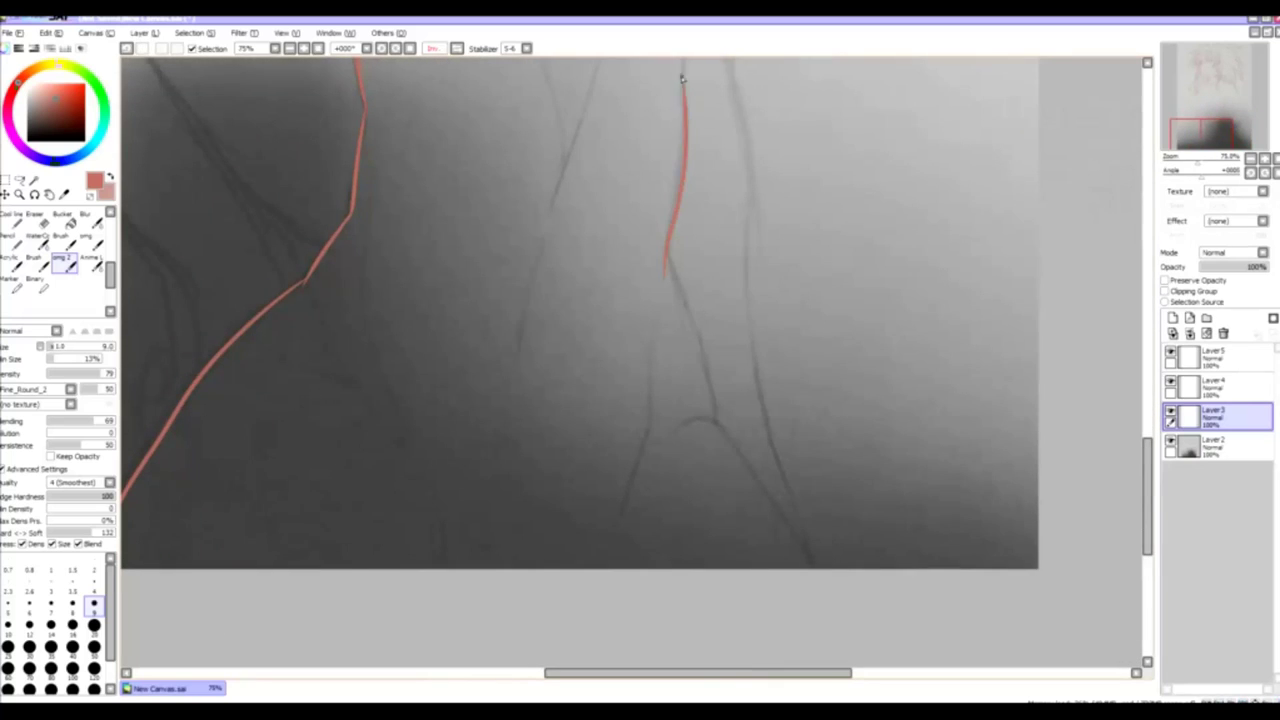
left_click_drag(686, 308, 711, 424)
scroll(699, 347, "down", 2)
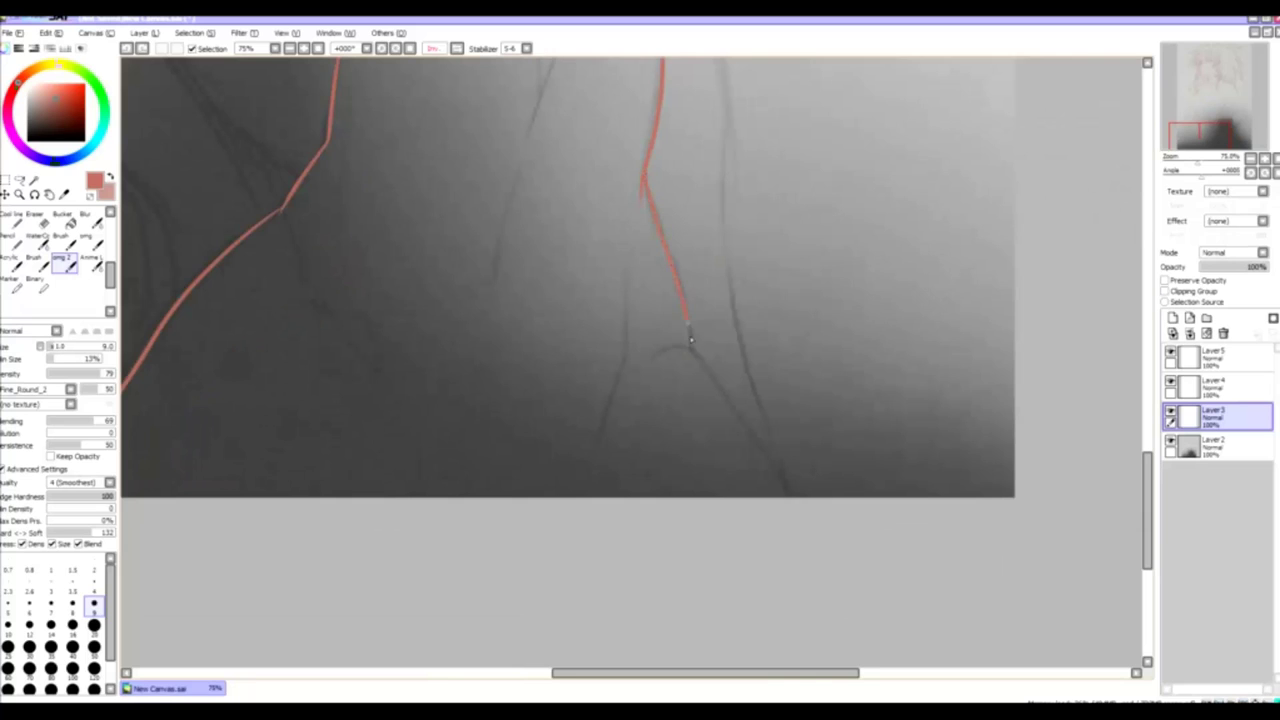
left_click_drag(690, 340, 654, 277)
left_click_drag(710, 363, 746, 430)
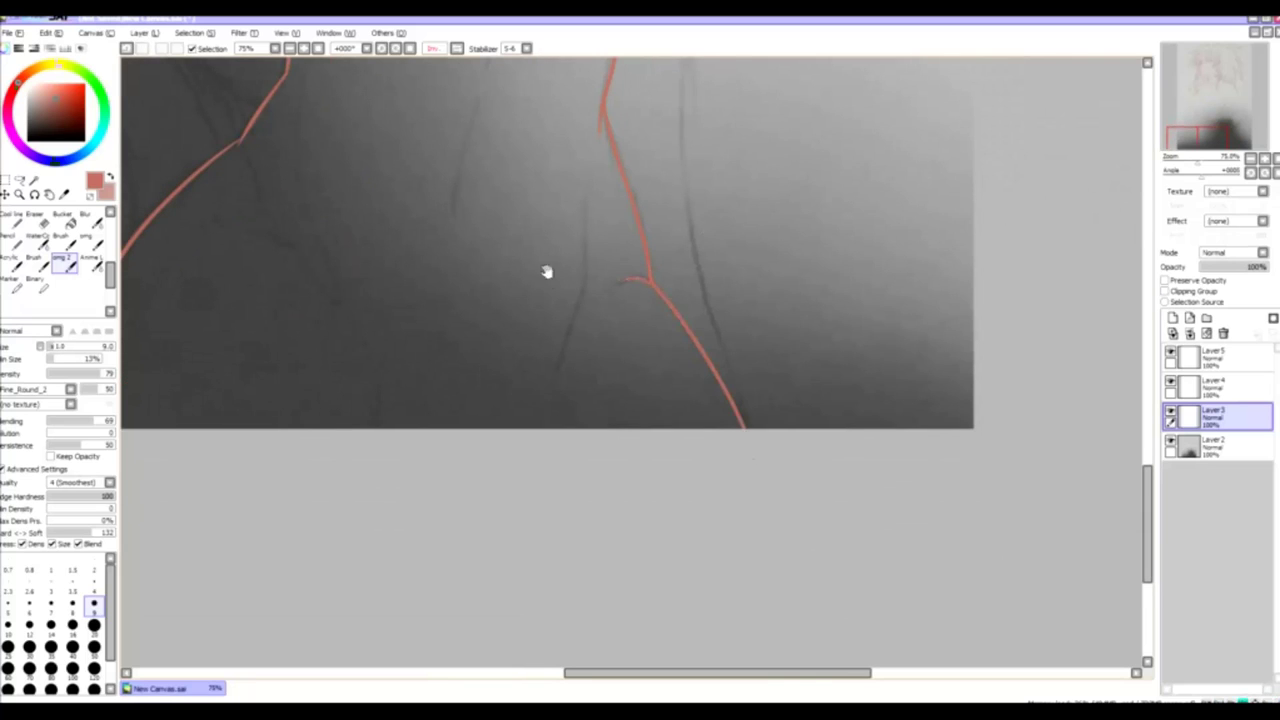
- Ink the angled crease line inside the opposite hip and a short slanted line on the lower abdomen
scroll(546, 271, "up", 1)
left_click_drag(642, 280, 614, 368)
scroll(614, 368, "up", 2)
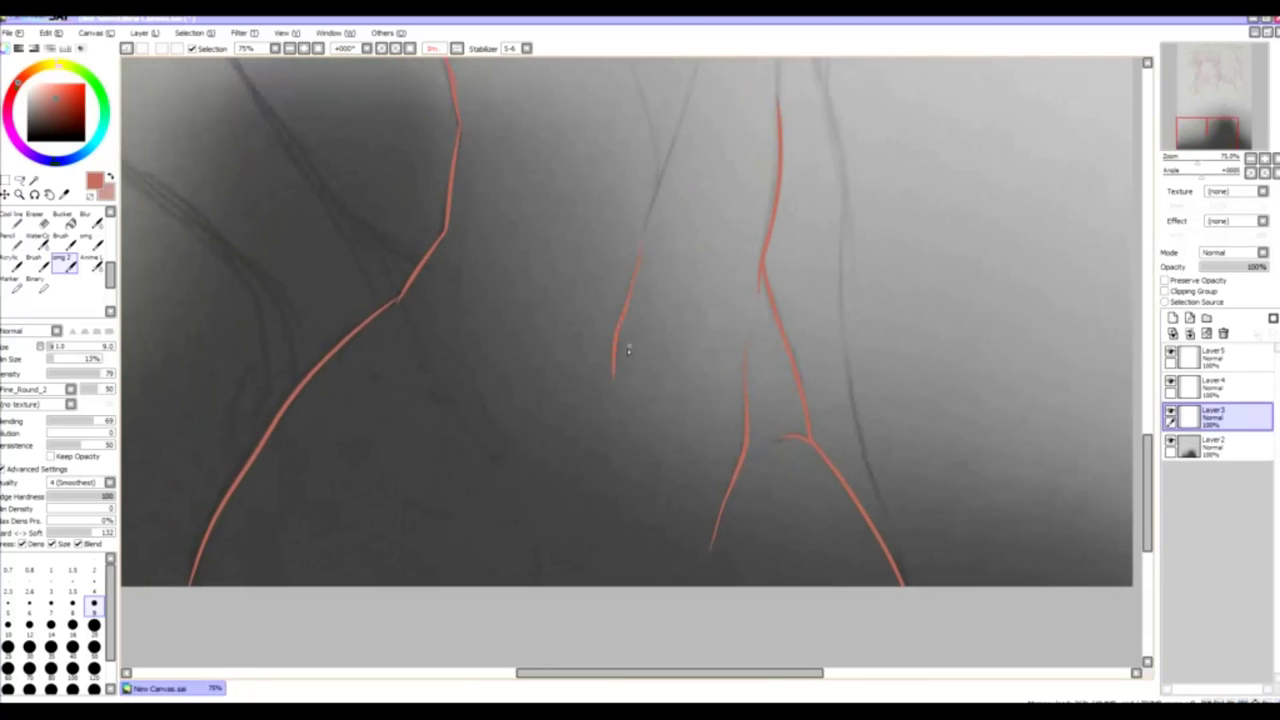
scroll(628, 353, "up", 2)
key("ctrl+z")
key("ctrl+y")
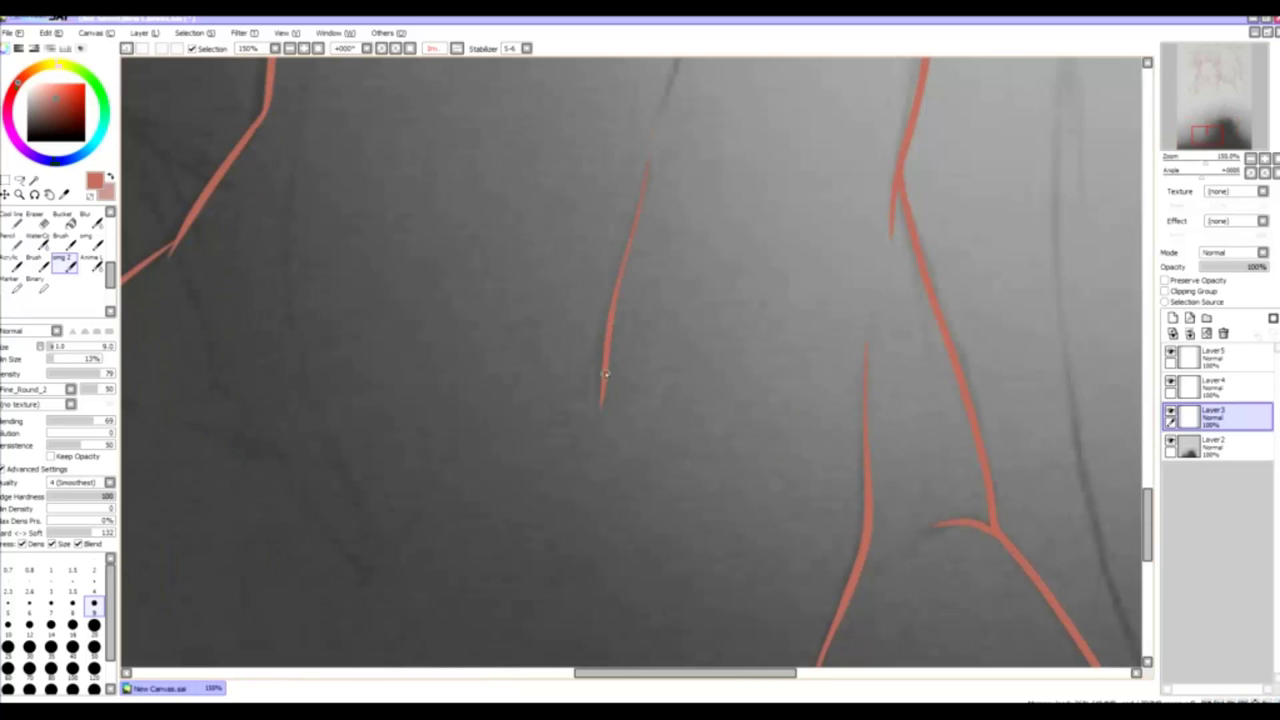
scroll(608, 368, "down", 2)
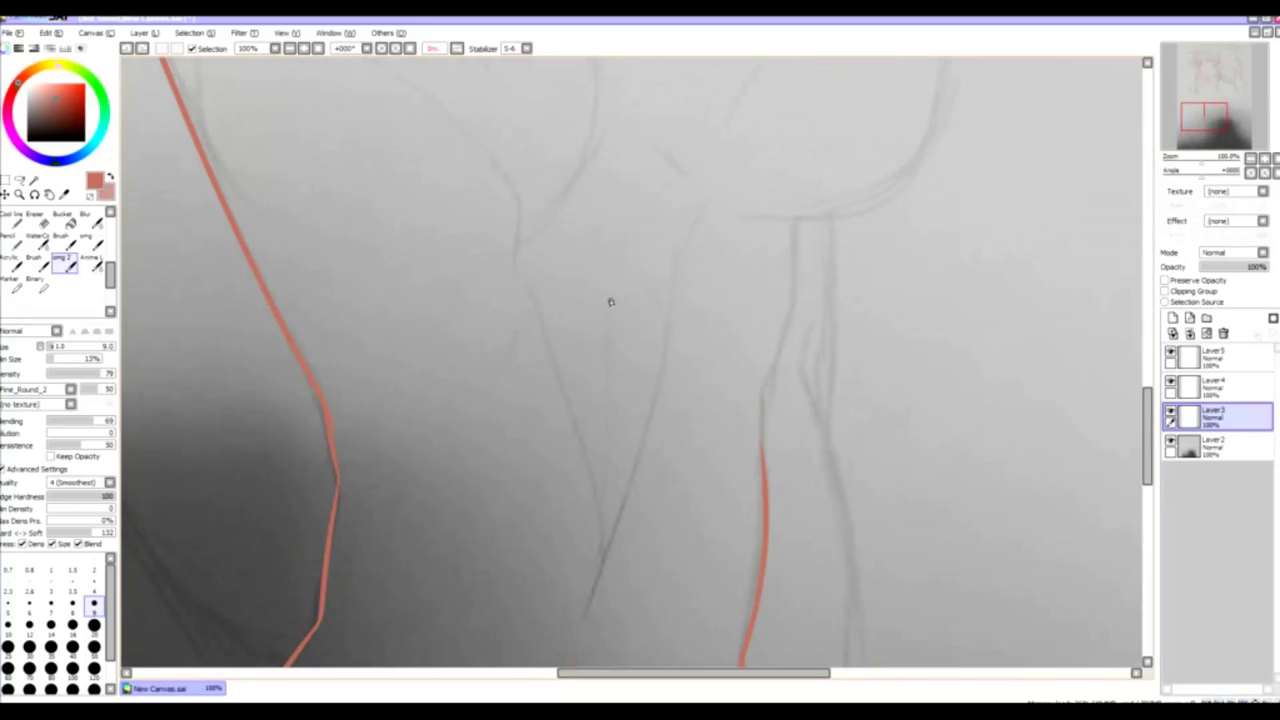
- Extend the opposite waist line up to the chest and ink three short marks on the upper abdomen
mouse_move(527, 320)
left_mouse_down()
mouse_move(330, 250)
mouse_move(355, 275)
left_mouse_up()
mouse_move(622, 158)
left_mouse_down()
mouse_move(611, 300)
mouse_move(625, 158)
left_mouse_up()
key("ctrl+z")
left_click_drag(595, 425, 591, 337)
scroll(543, 386, "up", 5)
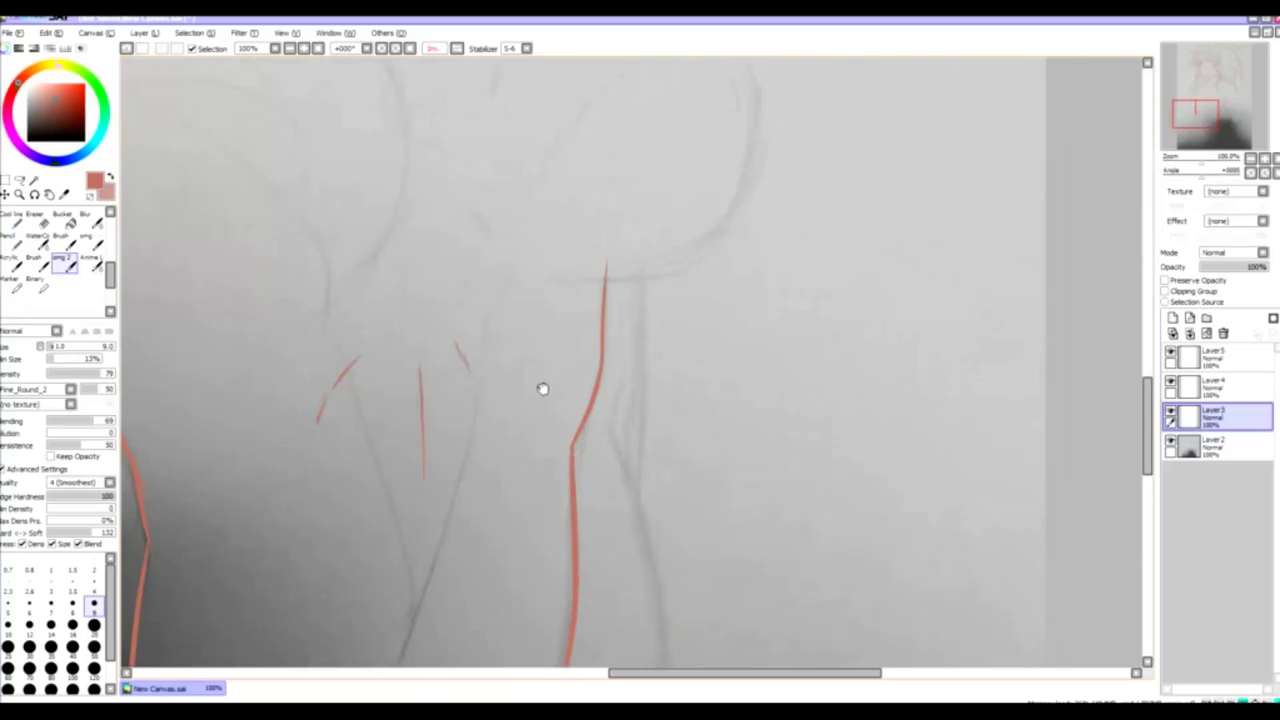
- Review the line art with the Layer2 sketch hidden and turn the sketch back on
key("e")
scroll(688, 386, "up", 5)
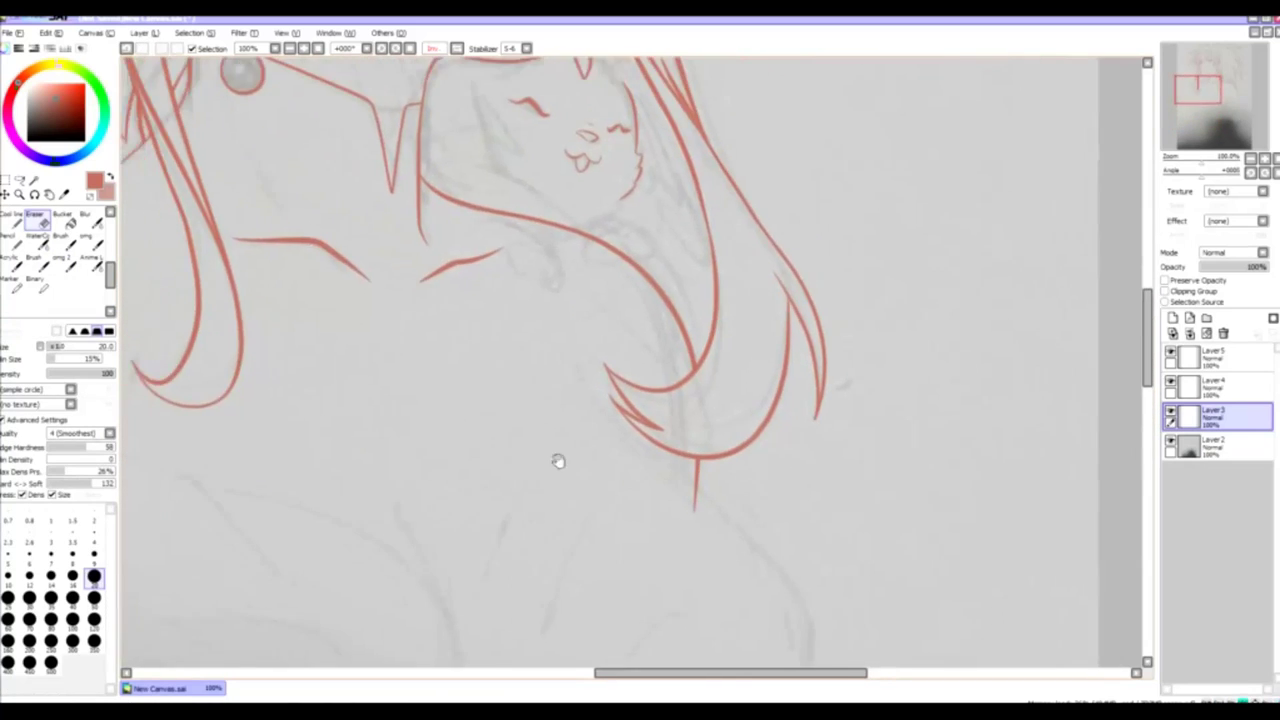
scroll(557, 457, "up", 3)
scroll(577, 377, "down", 5)
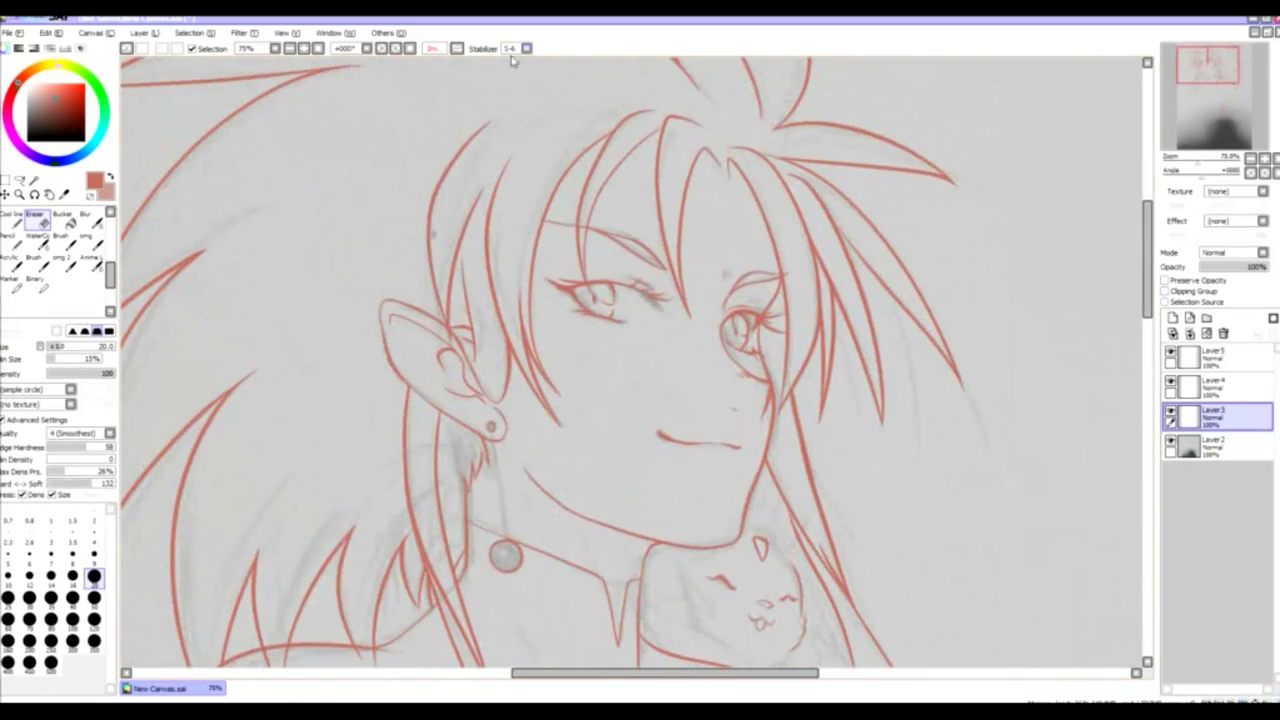
scroll(520, 300, "down", 3)
mouse_move(540, 363)
left_mouse_down()
mouse_move(680, 483)
mouse_move(685, 528)
mouse_move(771, 354)
left_mouse_up()
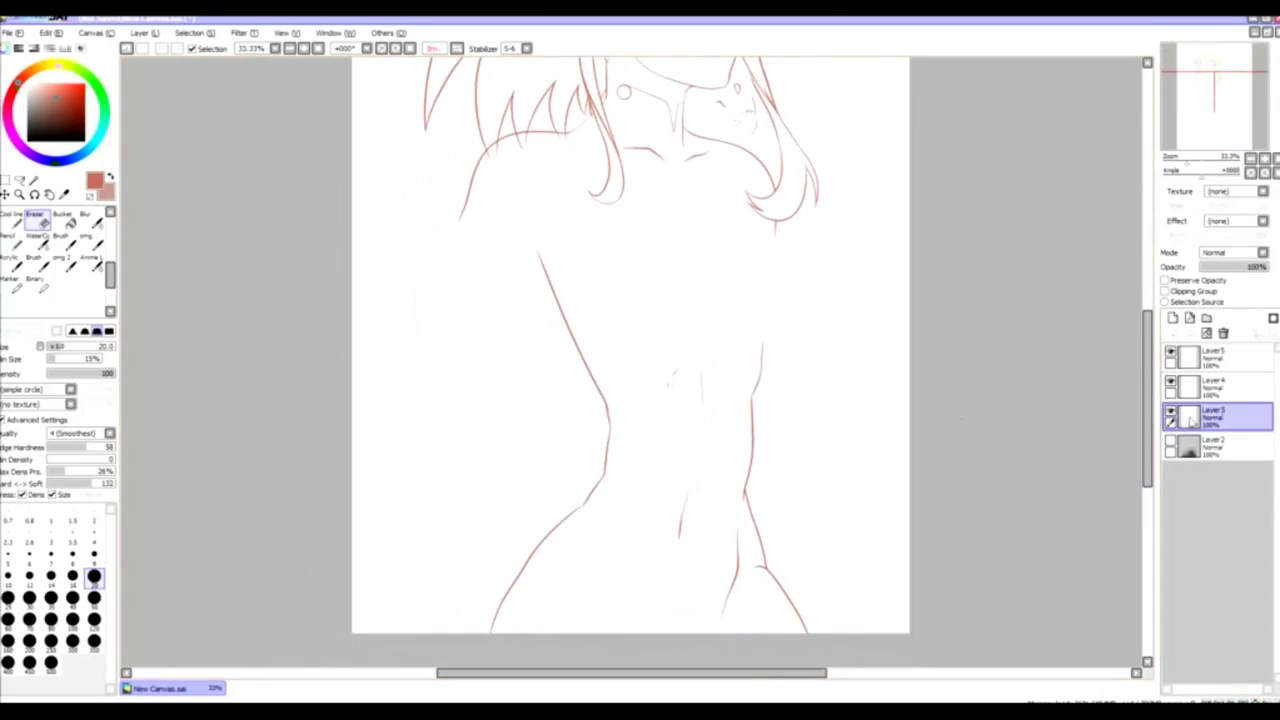
left_click(1171, 441)
- Ink short crease marks beside the near waist and inside the near hip on Layer3
left_click(63, 262)
scroll(657, 463, "up", 4)
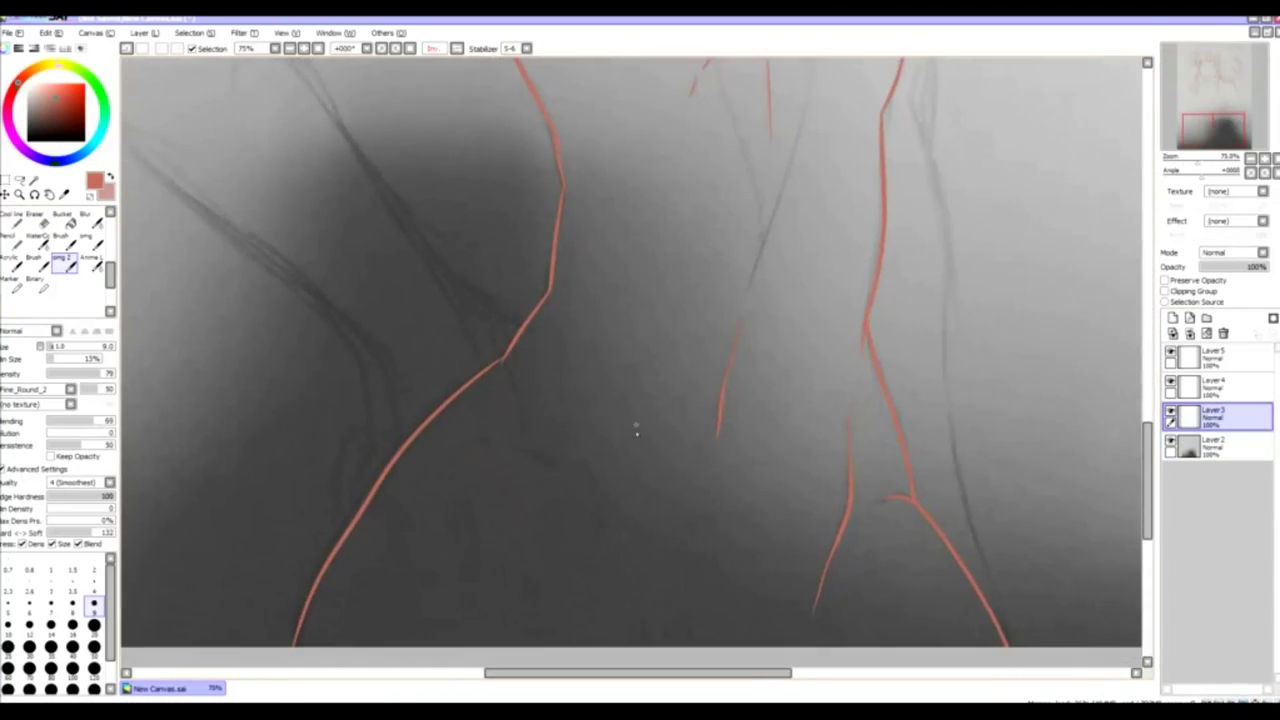
scroll(600, 448, "up", 3)
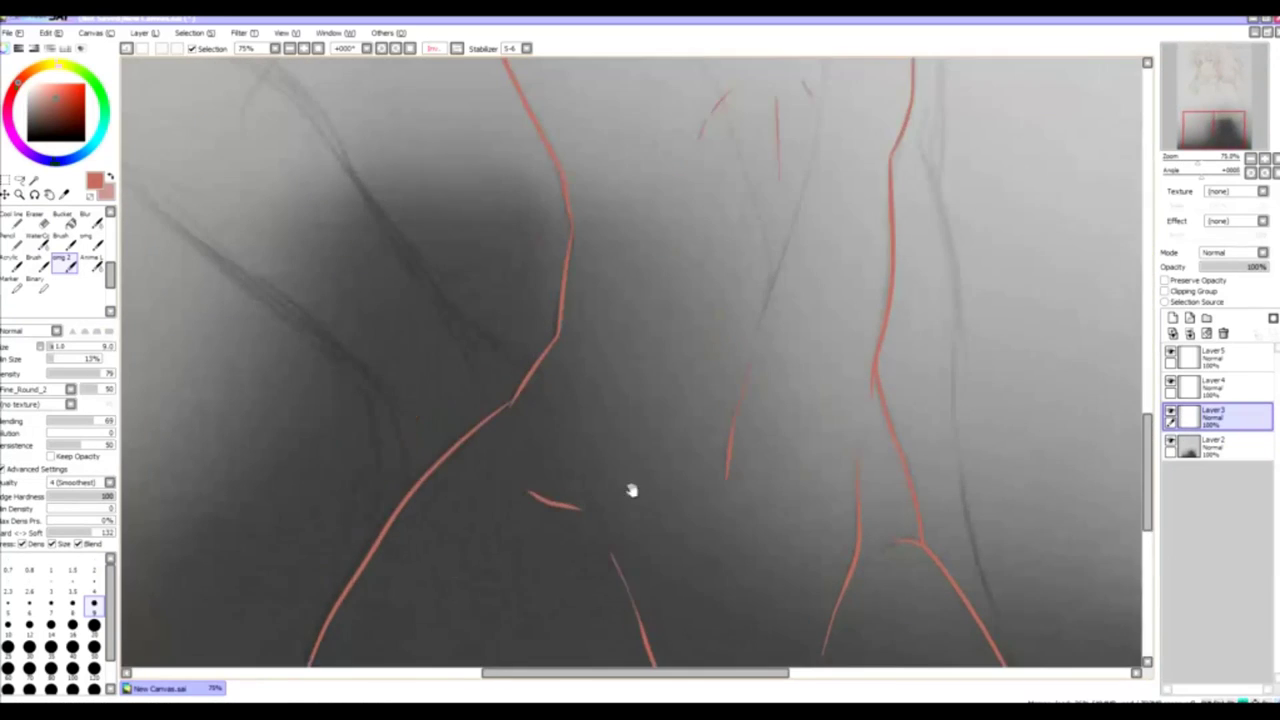
scroll(582, 479, "up", 4)
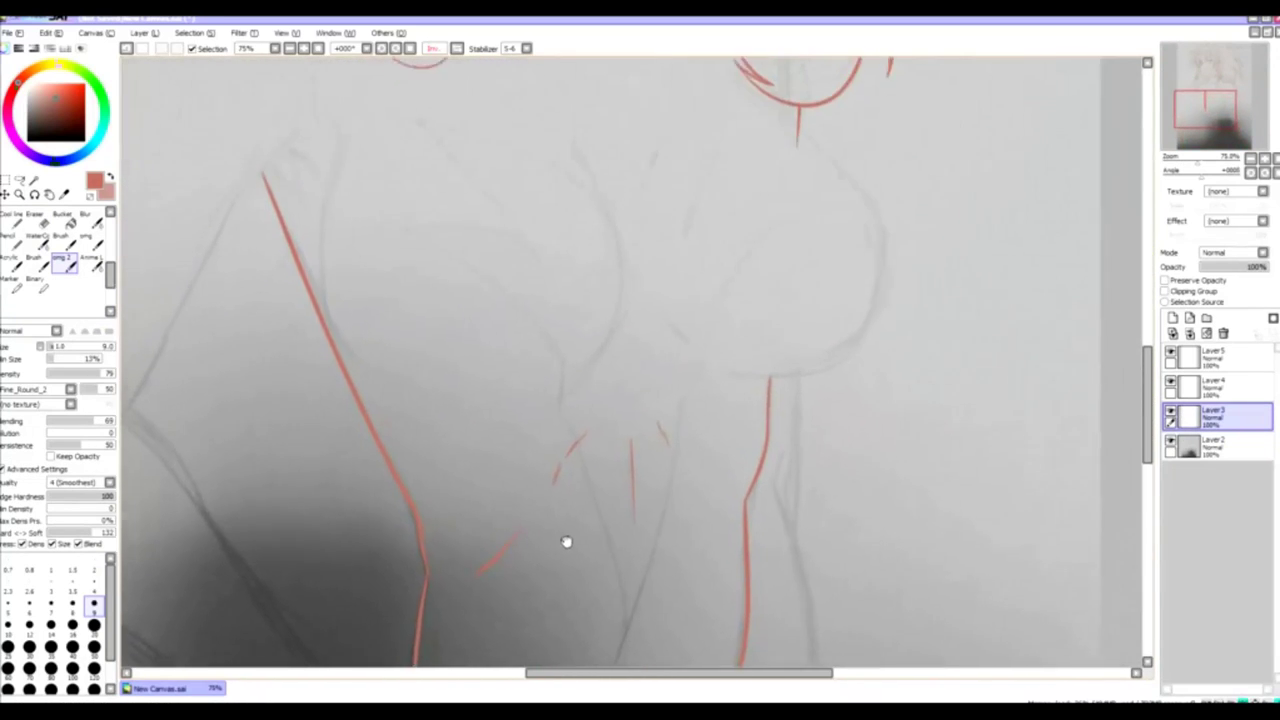
left_click_drag(603, 535, 770, 618)
- Ink the outer and inner outlines of the upper arm from the shoulder and armpit to the elbow
mouse_move(555, 323)
left_mouse_down()
mouse_move(392, 574)
mouse_move(560, 531)
left_mouse_up()
left_click_drag(335, 578, 475, 287)
key("ctrl+z")
left_click_drag(500, 226, 345, 570)
left_click_drag(431, 478, 457, 283)
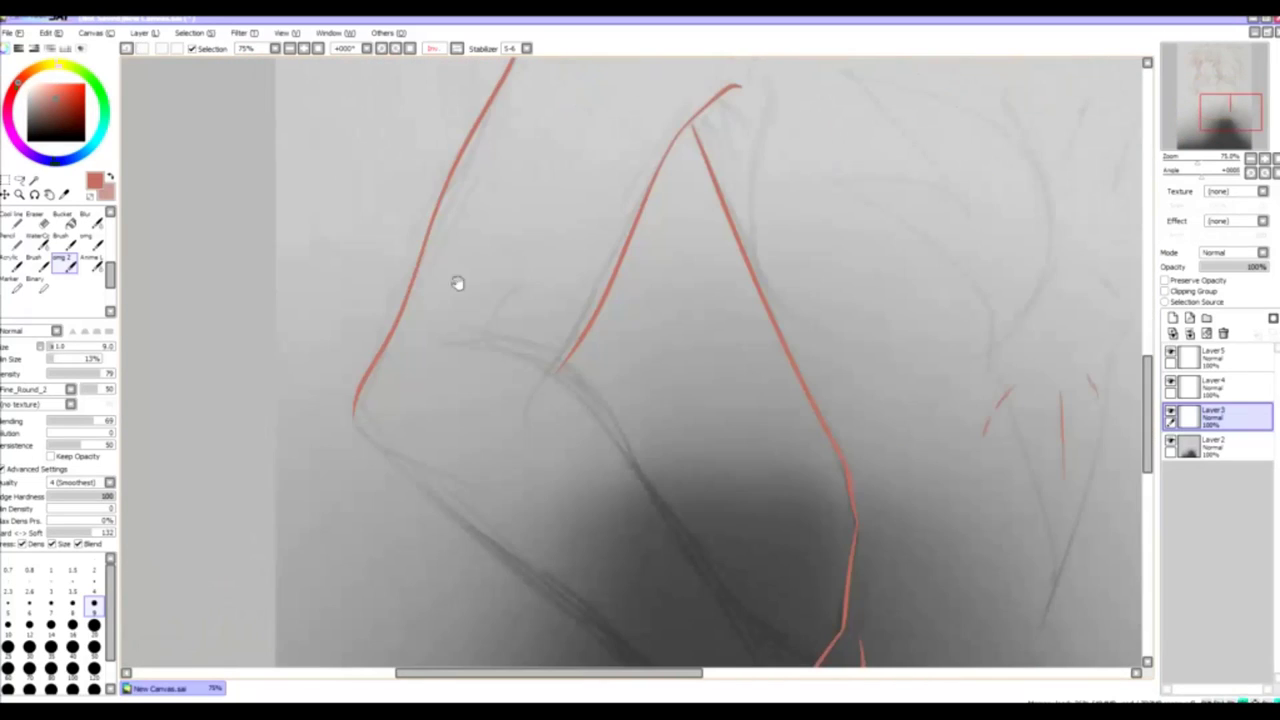
- Ink the elbow and both forearm lines, erasing the overshoot at the elbow, and return the view to unflipped
mouse_move(465, 494)
left_mouse_down()
mouse_move(407, 335)
mouse_move(530, 515)
mouse_move(625, 598)
left_mouse_up()
key("ctrl+z")
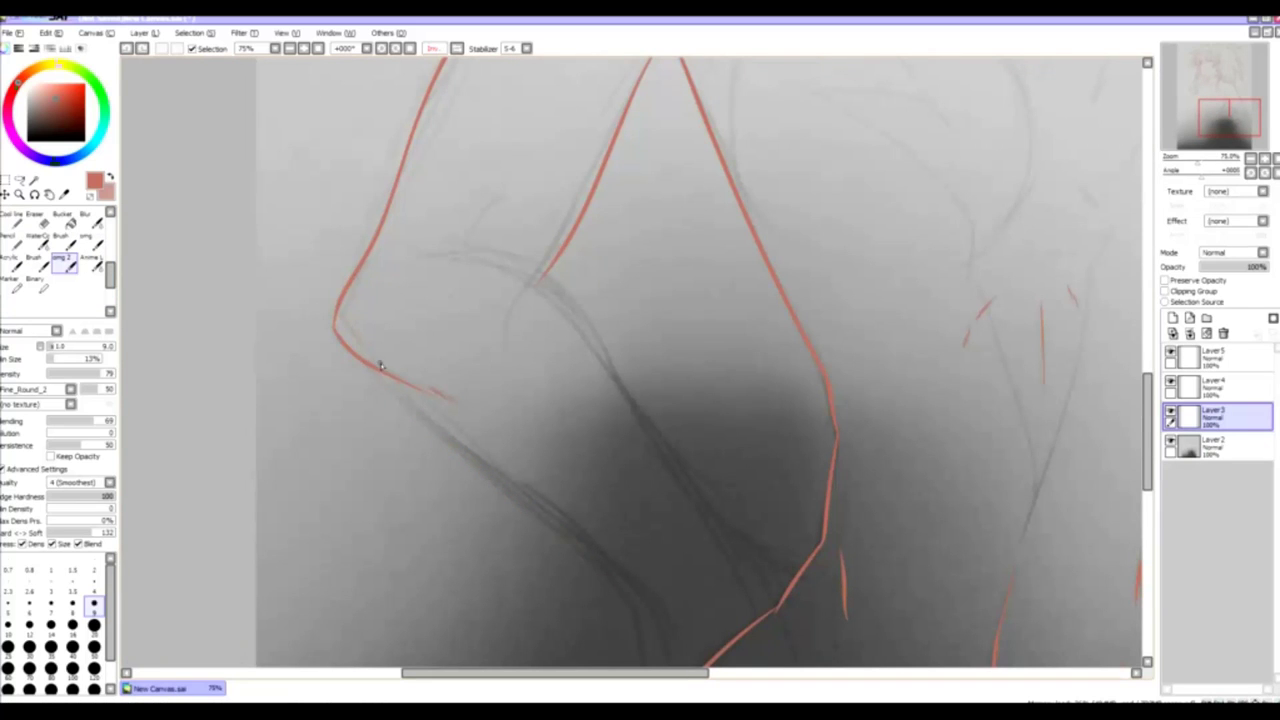
left_click_drag(468, 392, 462, 307)
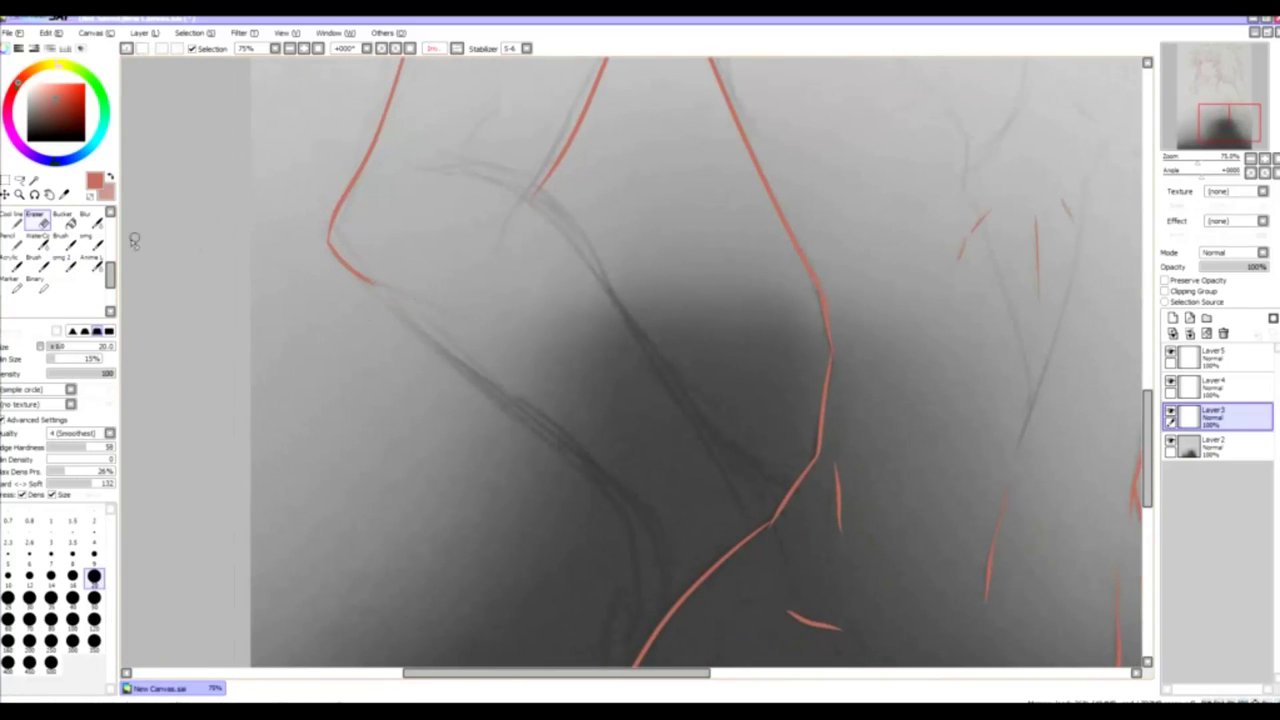
mouse_move(349, 262)
left_mouse_down()
mouse_move(540, 366)
mouse_move(426, 240)
mouse_move(550, 352)
mouse_move(691, 349)
mouse_move(677, 463)
mouse_move(687, 274)
mouse_move(534, 349)
mouse_move(520, 191)
left_mouse_up()
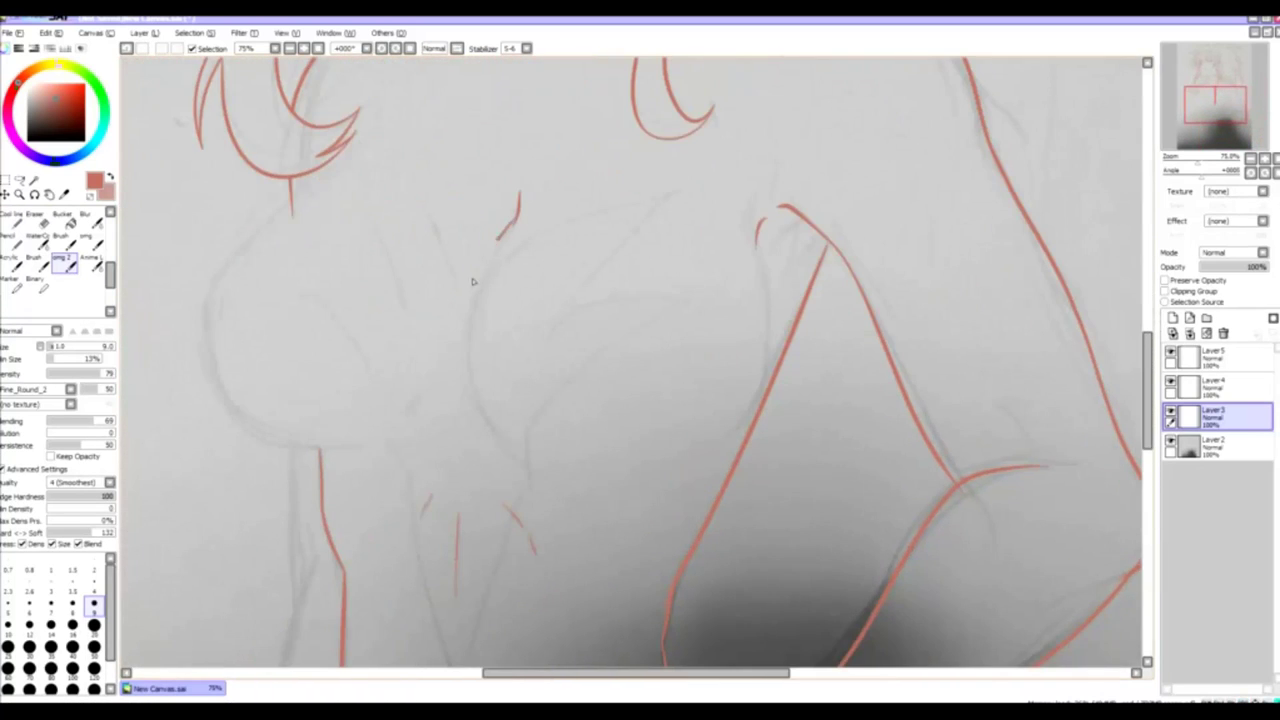
- Ink the rounded contours of both sides of the chest on Layer3, redoing the uneven strokes
mouse_move(473, 282)
left_mouse_down()
mouse_move(777, 257)
mouse_move(557, 394)
mouse_move(680, 217)
mouse_move(541, 331)
left_mouse_up()
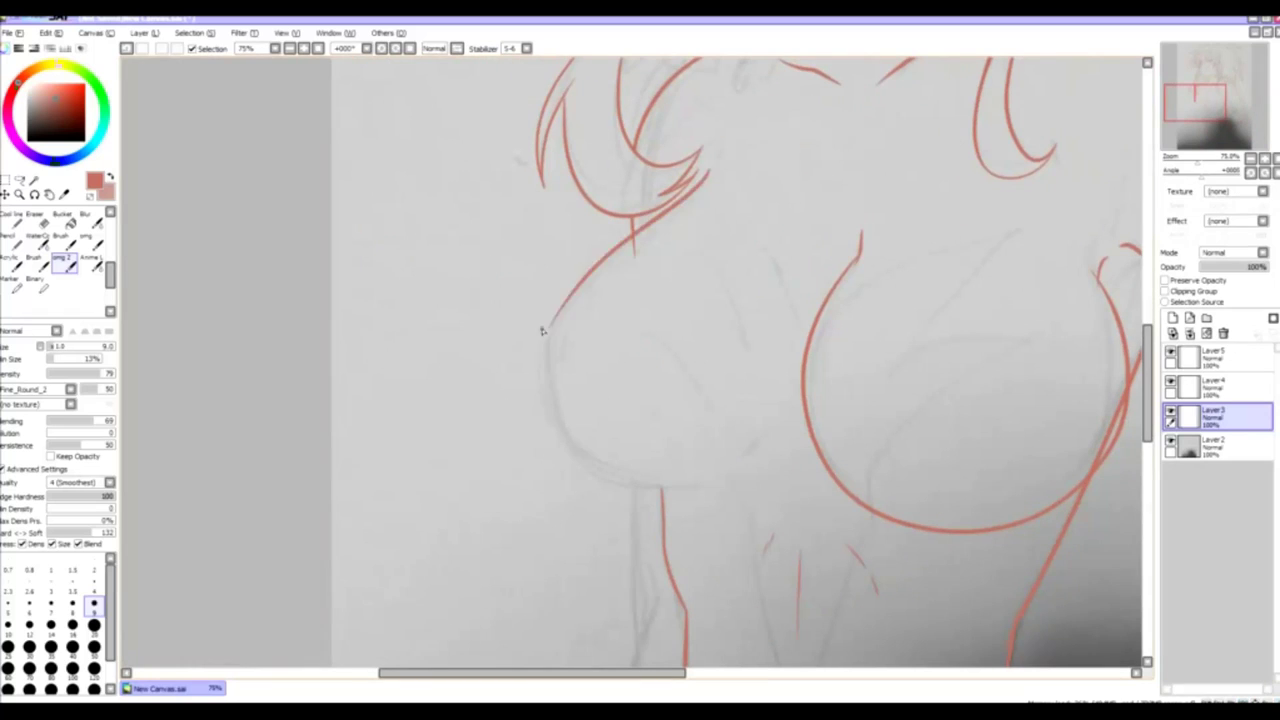
key("ctrl+z")
key("ctrl+y")
key("ctrl+z")
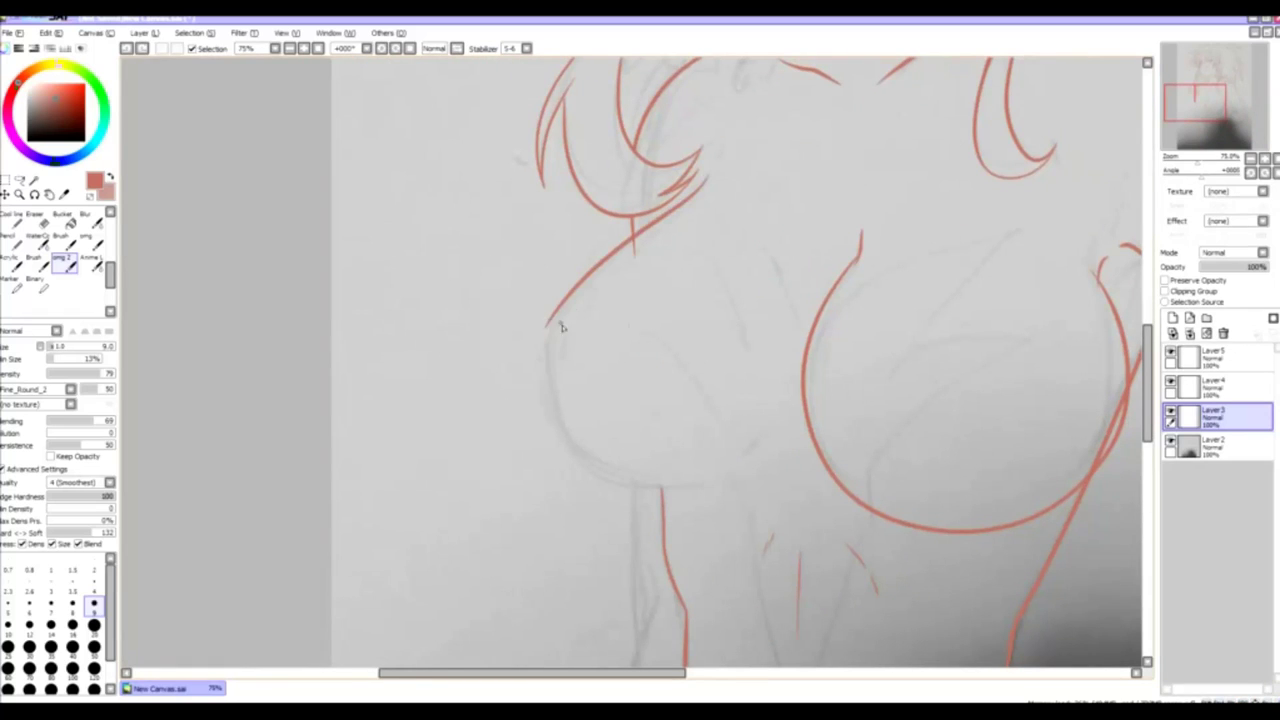
mouse_move(548, 325)
left_mouse_down()
mouse_move(644, 508)
mouse_move(762, 440)
mouse_move(740, 463)
mouse_move(764, 422)
left_mouse_up()
key("ctrl+z")
mouse_move(730, 366)
left_mouse_down()
mouse_move(694, 391)
mouse_move(557, 280)
mouse_move(815, 346)
left_mouse_up()
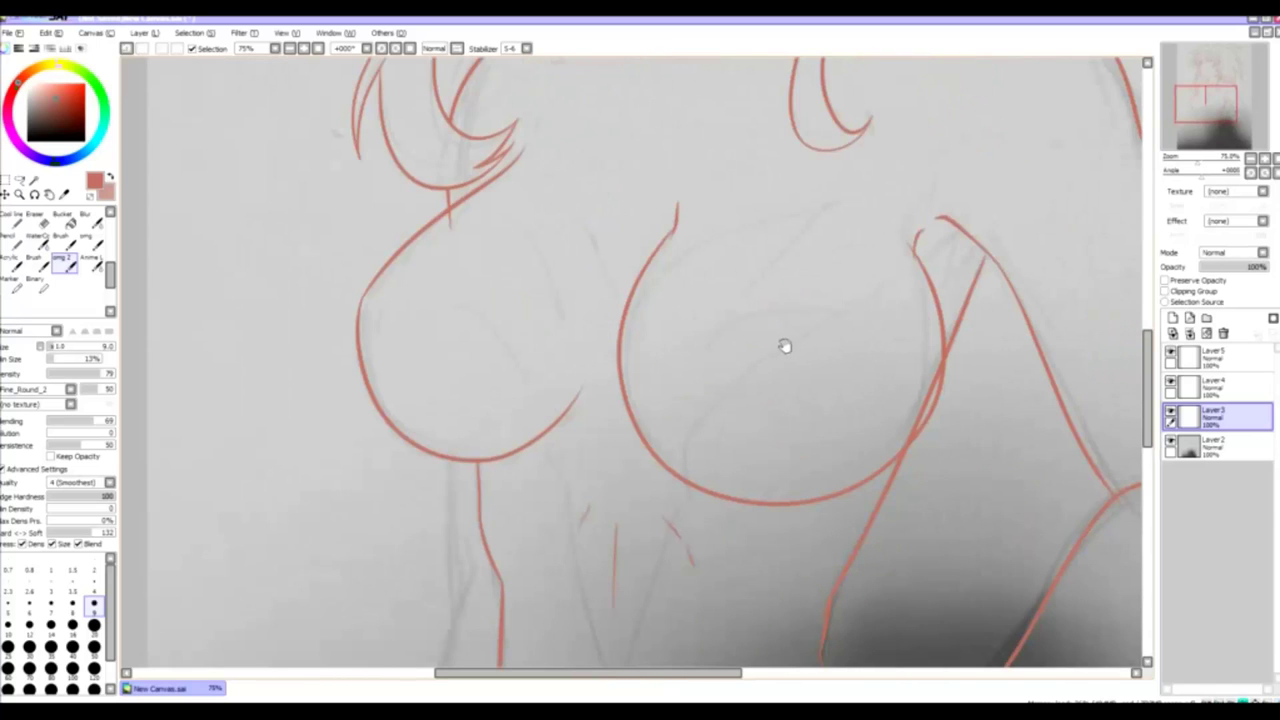
- Erase the torso side line where it overlaps the inside of the chest contour near the arm
key("e")
scroll(714, 346, "up", 3)
mouse_move(714, 346)
left_mouse_down()
mouse_move(681, 361)
mouse_move(714, 271)
mouse_move(686, 371)
mouse_move(640, 394)
left_mouse_up()
scroll(578, 477, "down", 4)
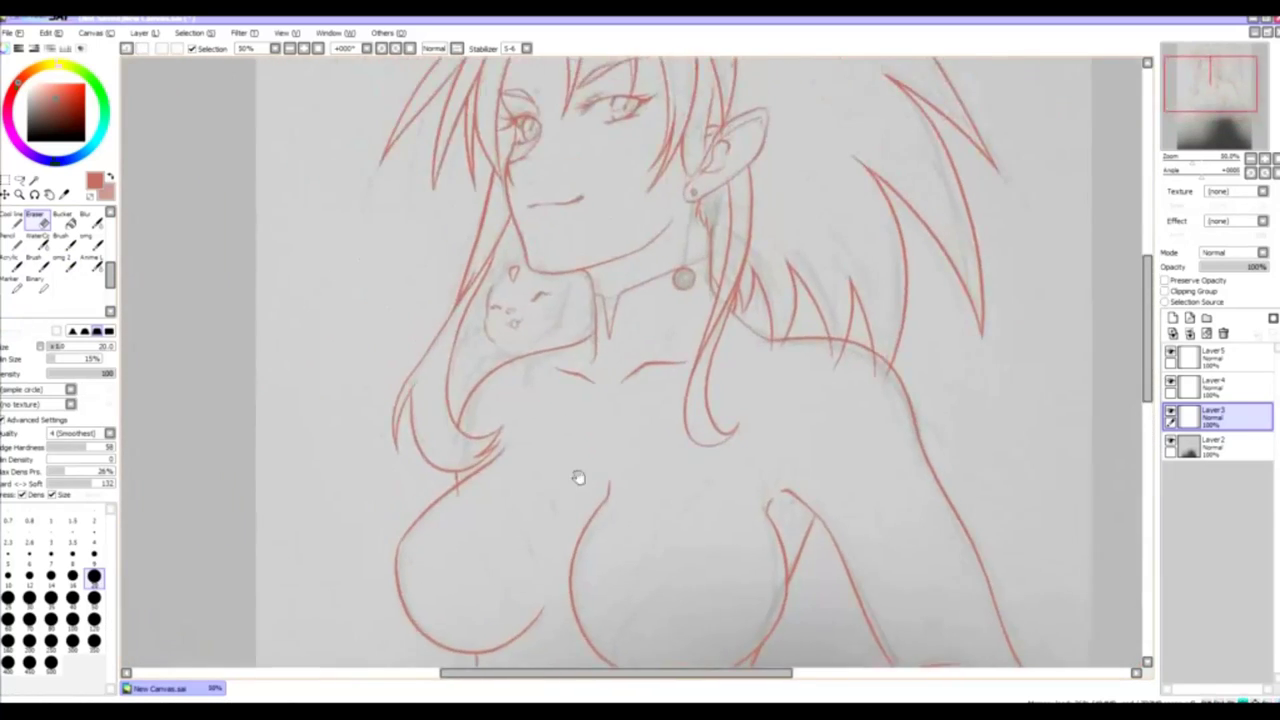
- Ink a short line down the middle of the abdomen and join the torso line to the arm at the armpit
left_click_drag(578, 477, 575, 291)
key("b")
left_click_drag(612, 410, 594, 369)
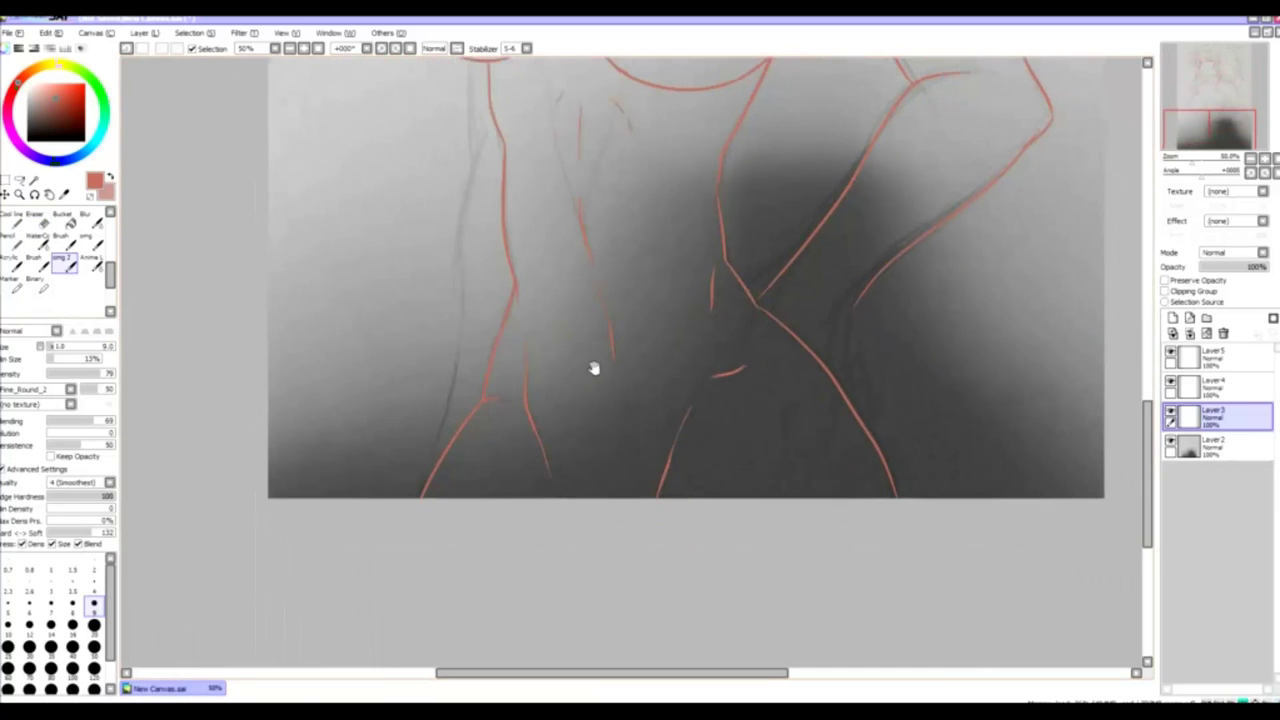
scroll(555, 484, "up", 3)
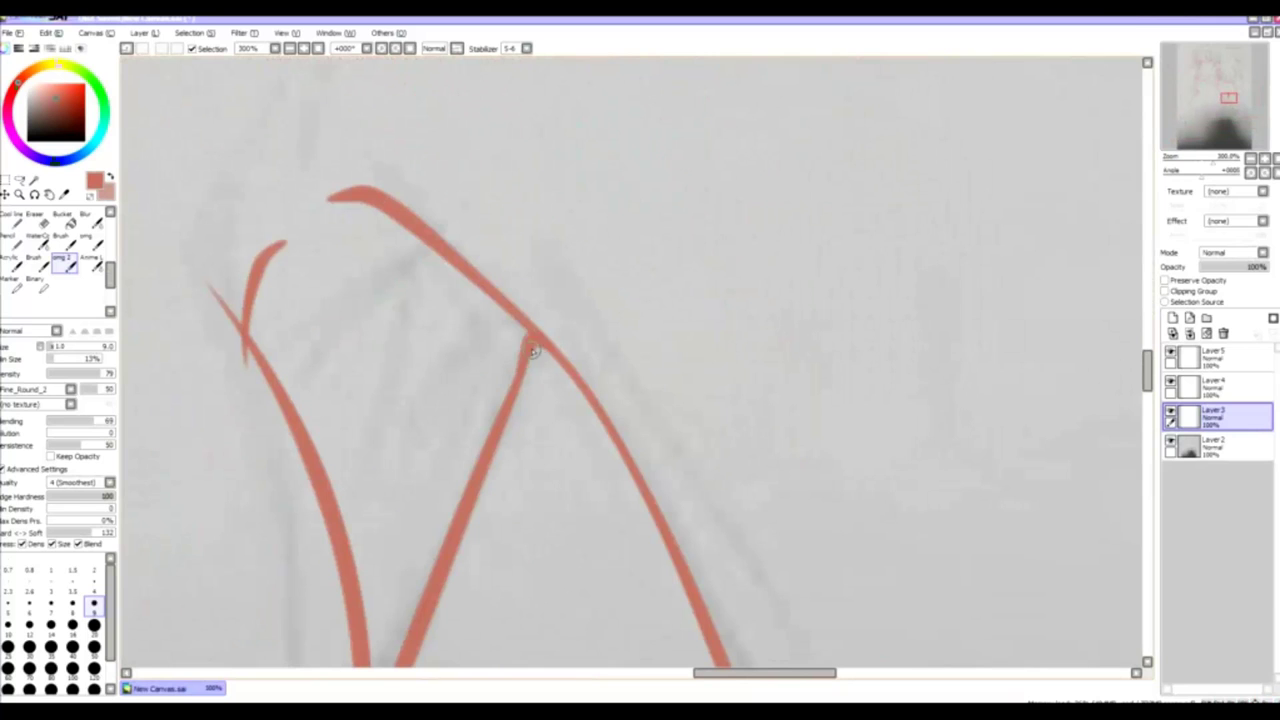
scroll(476, 484, "down", 3)
- Erase the leftover stub below the curled front lock where it crosses the chest contour on Layer3
scroll(514, 463, "up", 5)
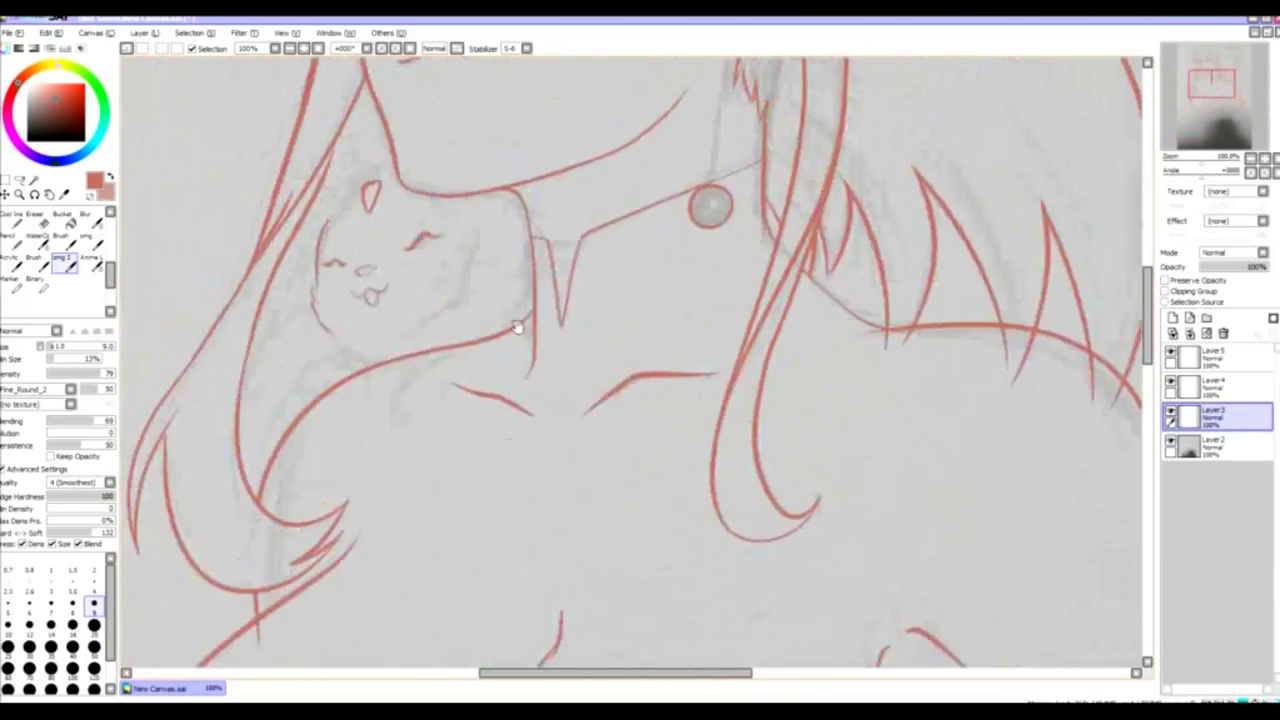
scroll(446, 430, "down", 5)
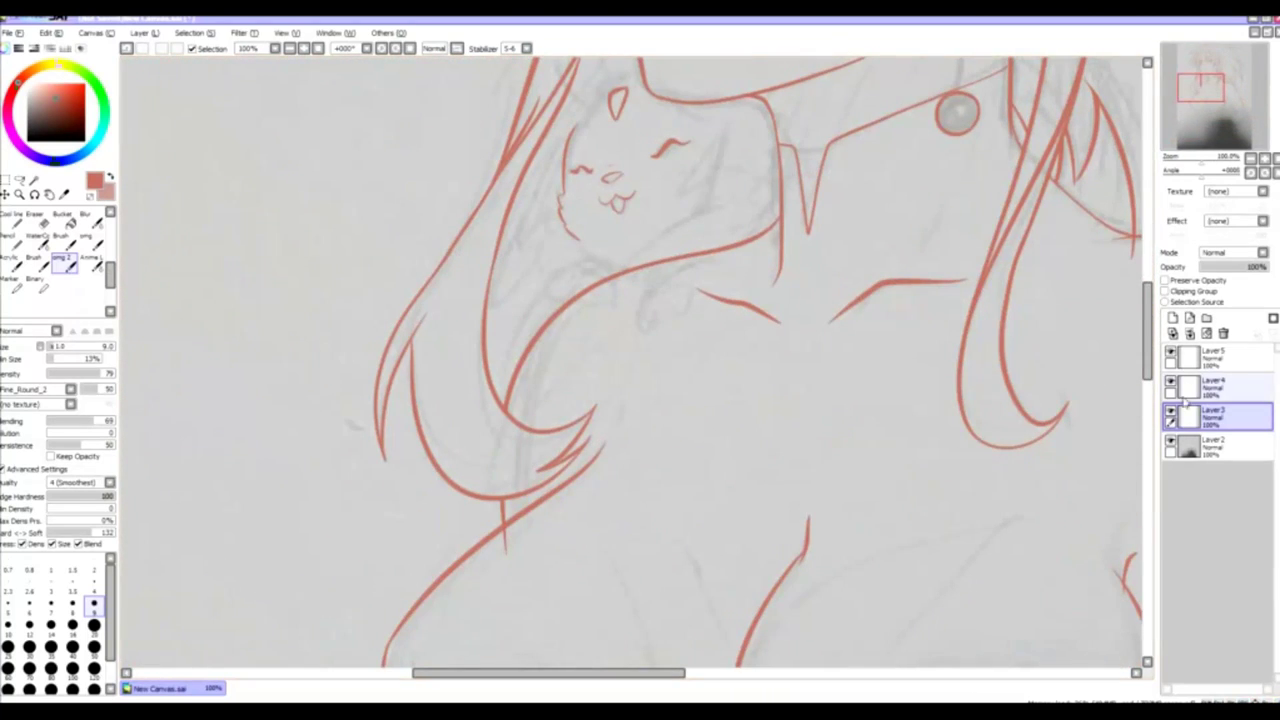
key("e")
scroll(571, 492, "up", 3)
scroll(714, 580, "down", 3)
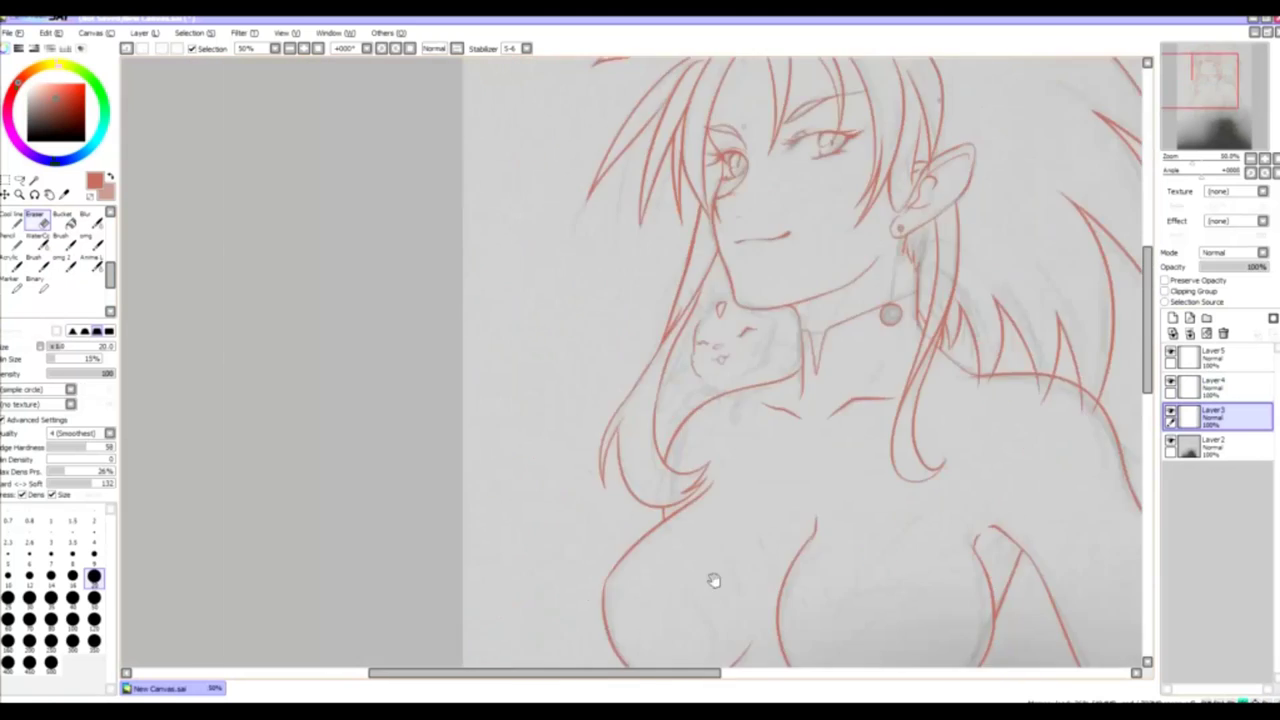
scroll(437, 489, "down", 5)
scroll(610, 327, "down", 2)
scroll(610, 327, "up", 5)
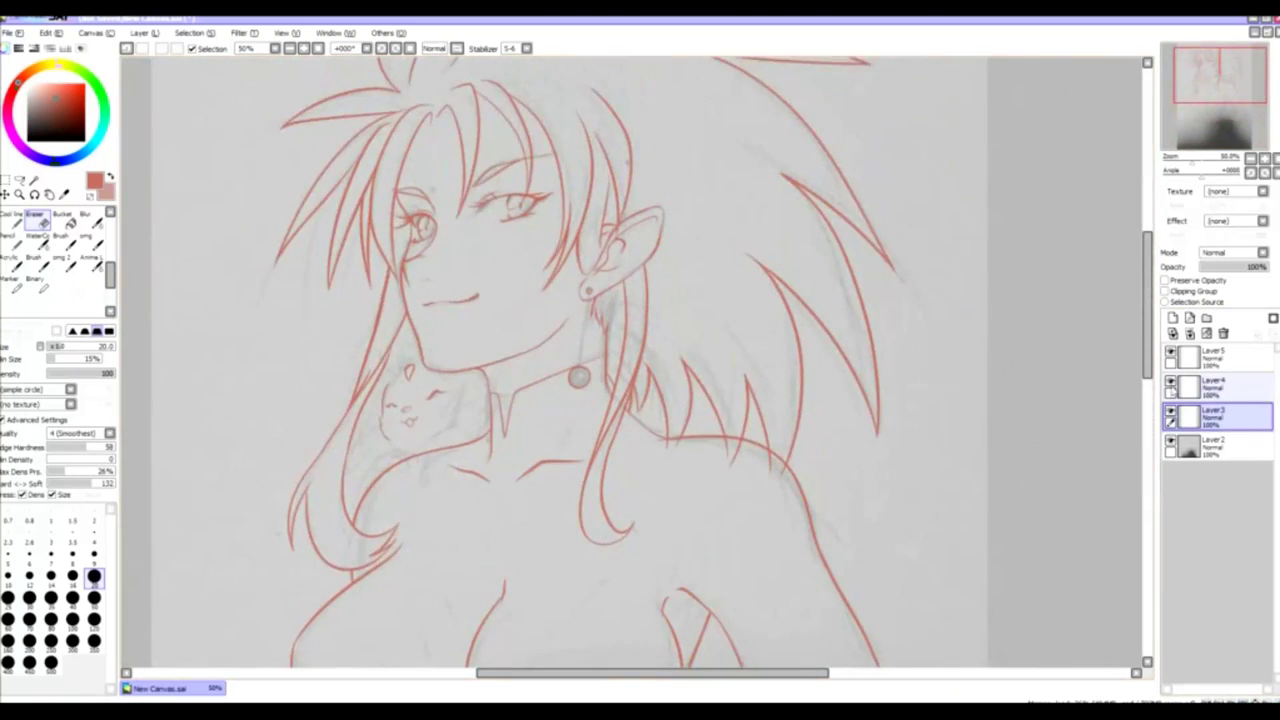
- Erase the tips of the back hair spikes on Layer4 where they cross below the shoulder line
left_click(1178, 390)
scroll(653, 438, "up", 3)
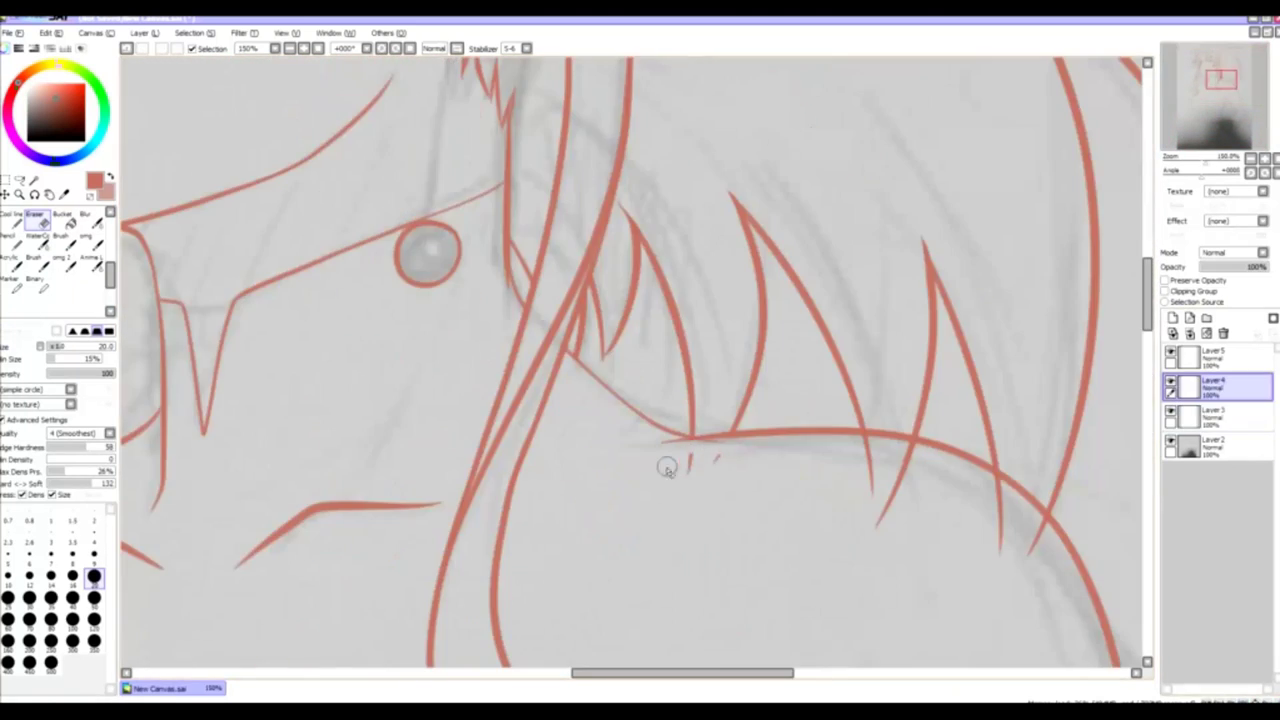
mouse_move(1005, 488)
left_mouse_down()
mouse_move(1033, 533)
mouse_move(1020, 566)
left_mouse_up()
left_click_drag(885, 500, 866, 446)
left_click(668, 450, "ctrl+shift")
- Check the line art over the head and body with the Layer2 sketch temporarily hidden
scroll(668, 450, "up", 10)
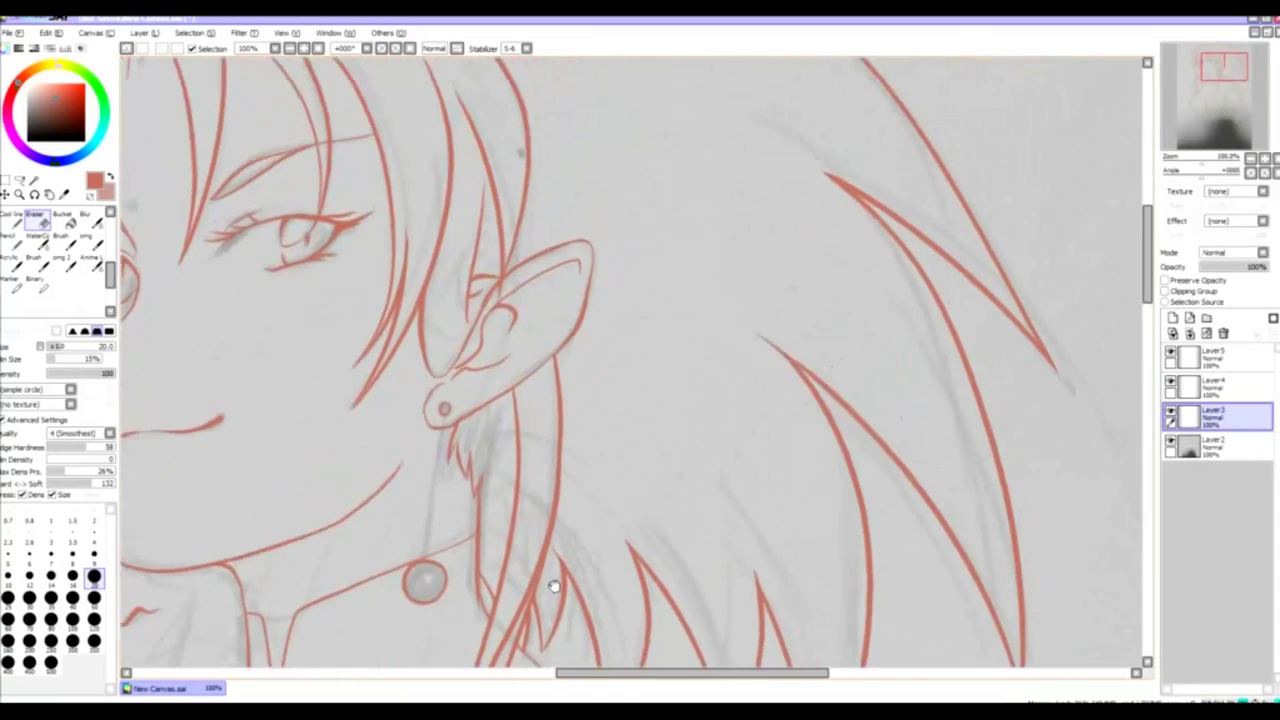
scroll(652, 348, "down", 3)
scroll(652, 348, "down", 2)
left_click(1170, 440)
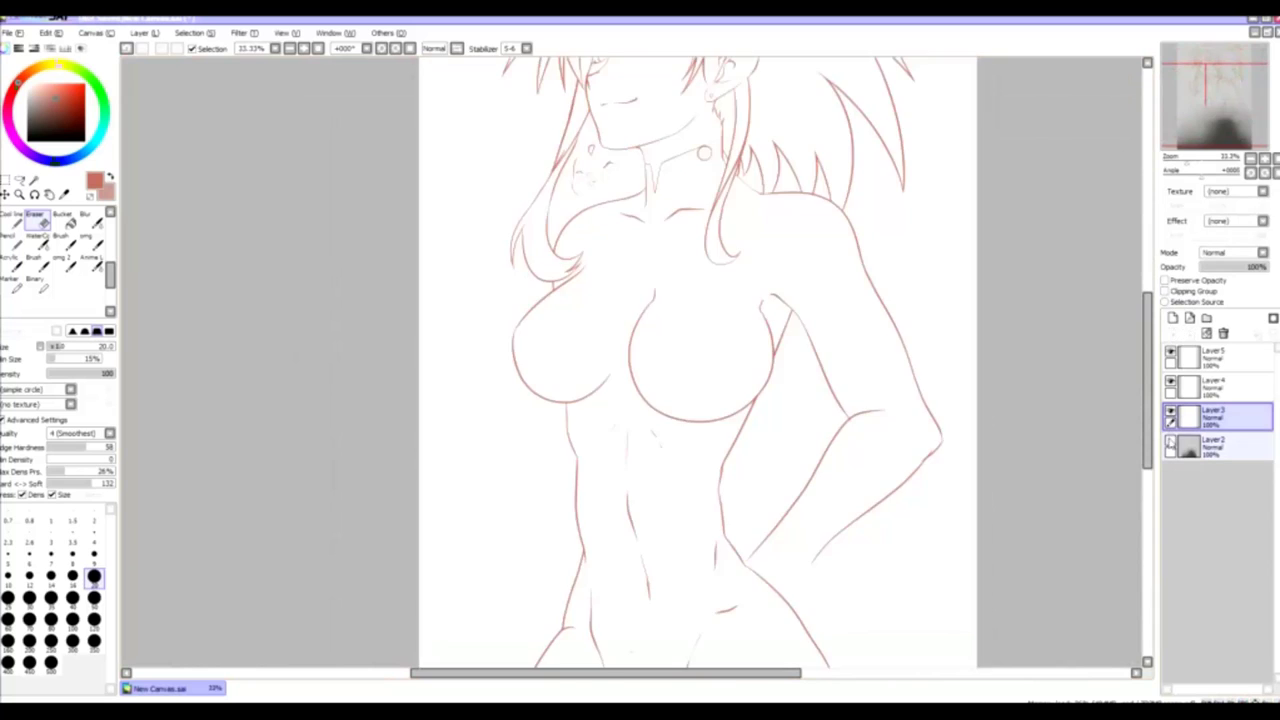
scroll(600, 400, "down", 1)
scroll(588, 447, "up", 4)
left_click_drag(588, 447, 670, 195)
left_click(1170, 440)
- Ink the wrist and the small curled fingers of the hand resting on the hip on Layer3
key("b")
scroll(794, 331, "up", 4)
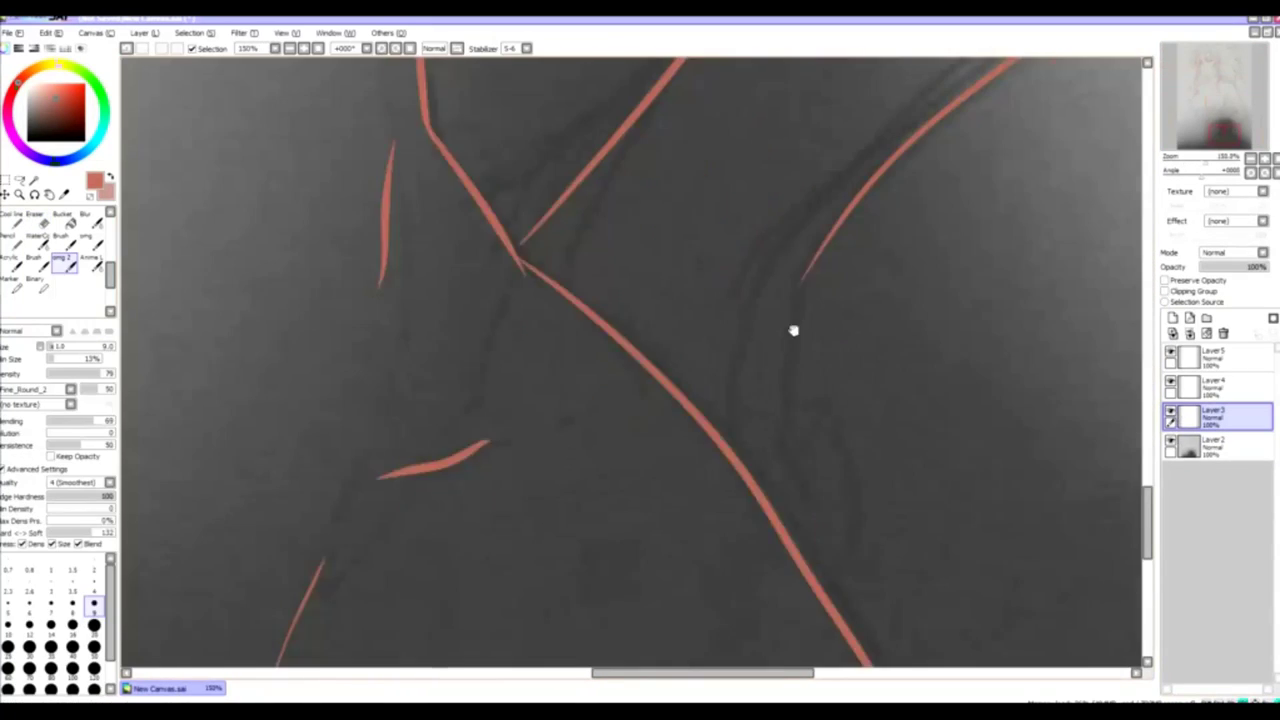
mouse_move(768, 330)
left_mouse_down()
mouse_move(747, 503)
mouse_move(738, 417)
mouse_move(734, 433)
mouse_move(760, 497)
left_mouse_up()
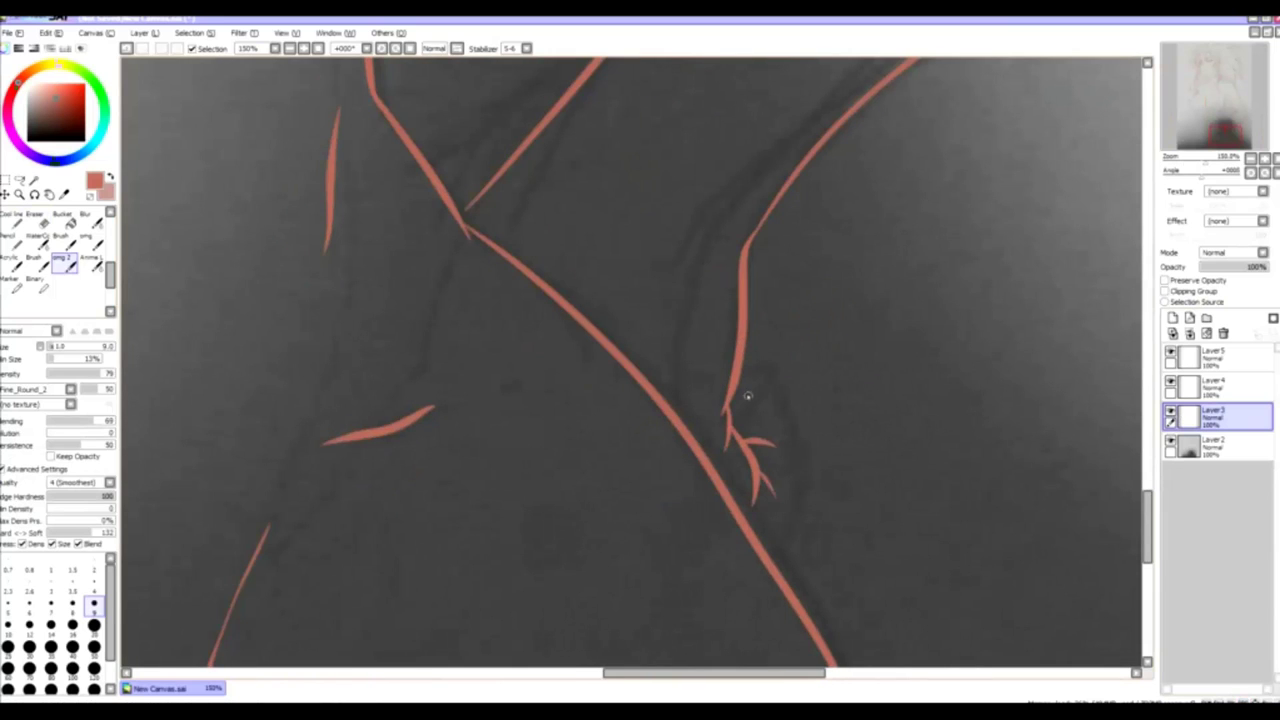
mouse_move(748, 396)
left_mouse_down()
mouse_move(786, 425)
mouse_move(788, 500)
left_mouse_up()
scroll(691, 397, "down", 4)
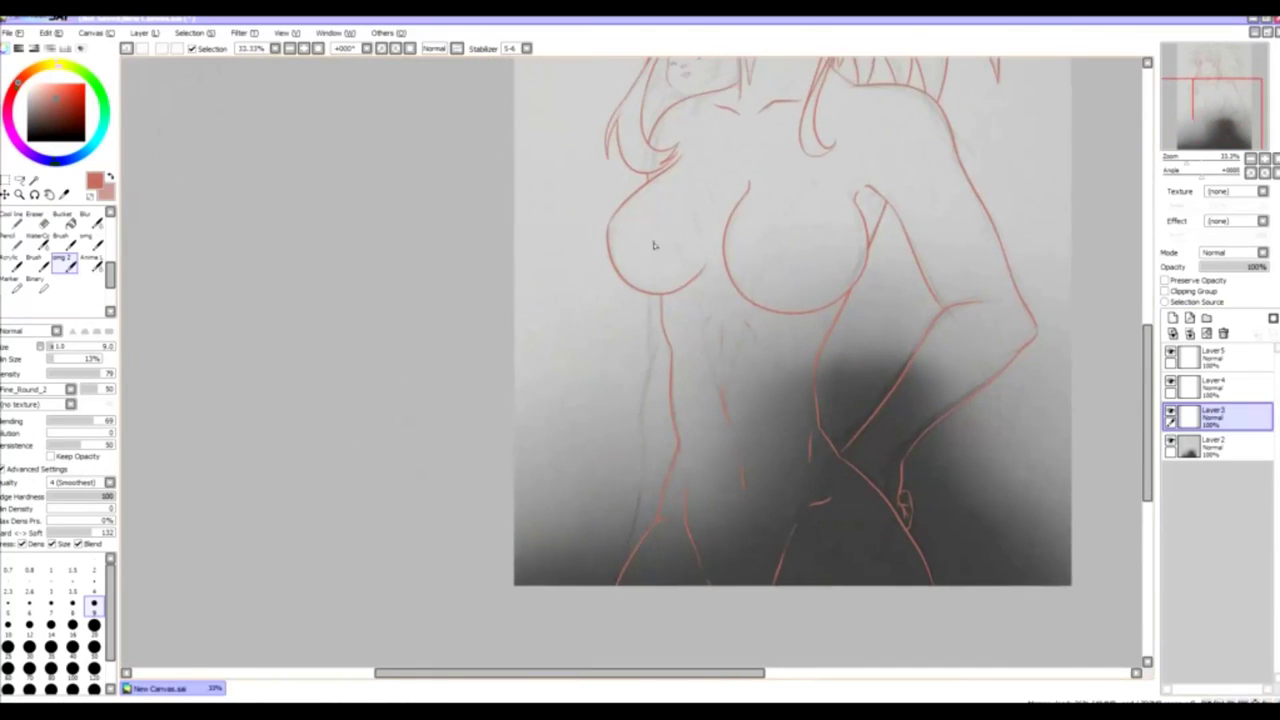
- Ink the far arm's outline below the chest beside the waist and erase the part crossing the chest contour
scroll(713, 287, "up", 1)
left_click_drag(702, 316, 692, 253)
left_click_drag(690, 183, 692, 276)
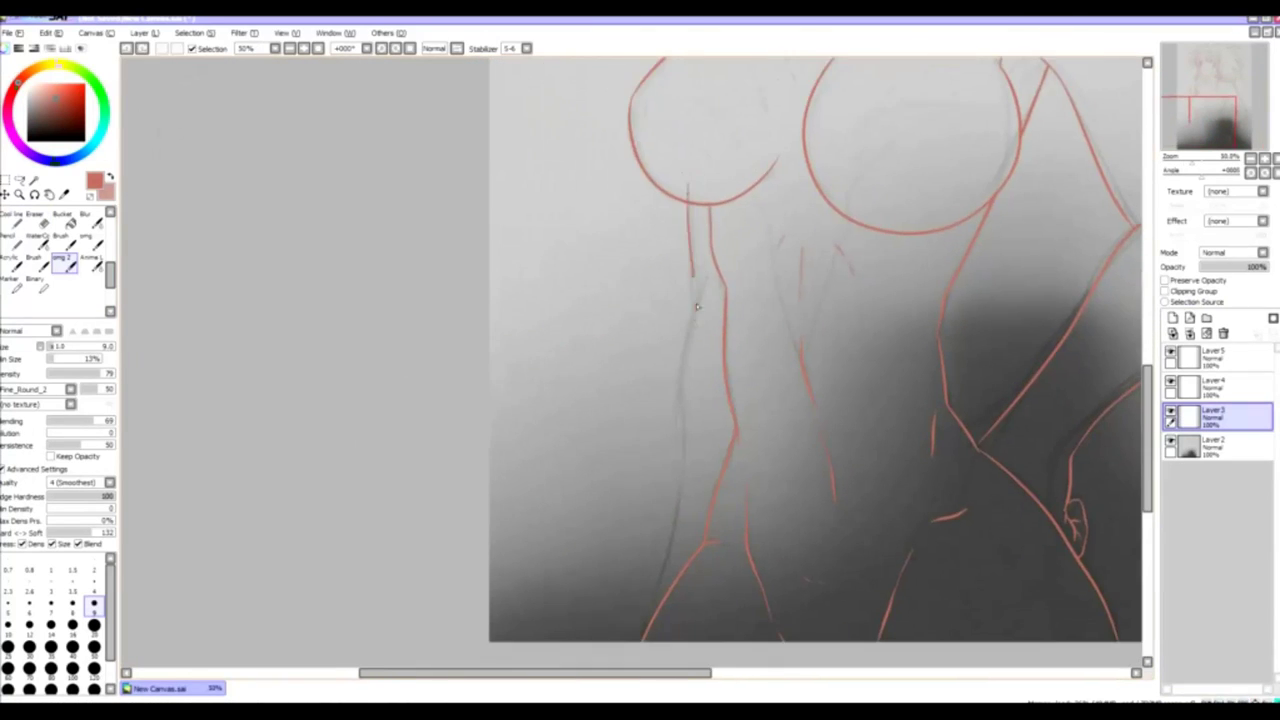
key("e")
scroll(700, 306, "up", 4)
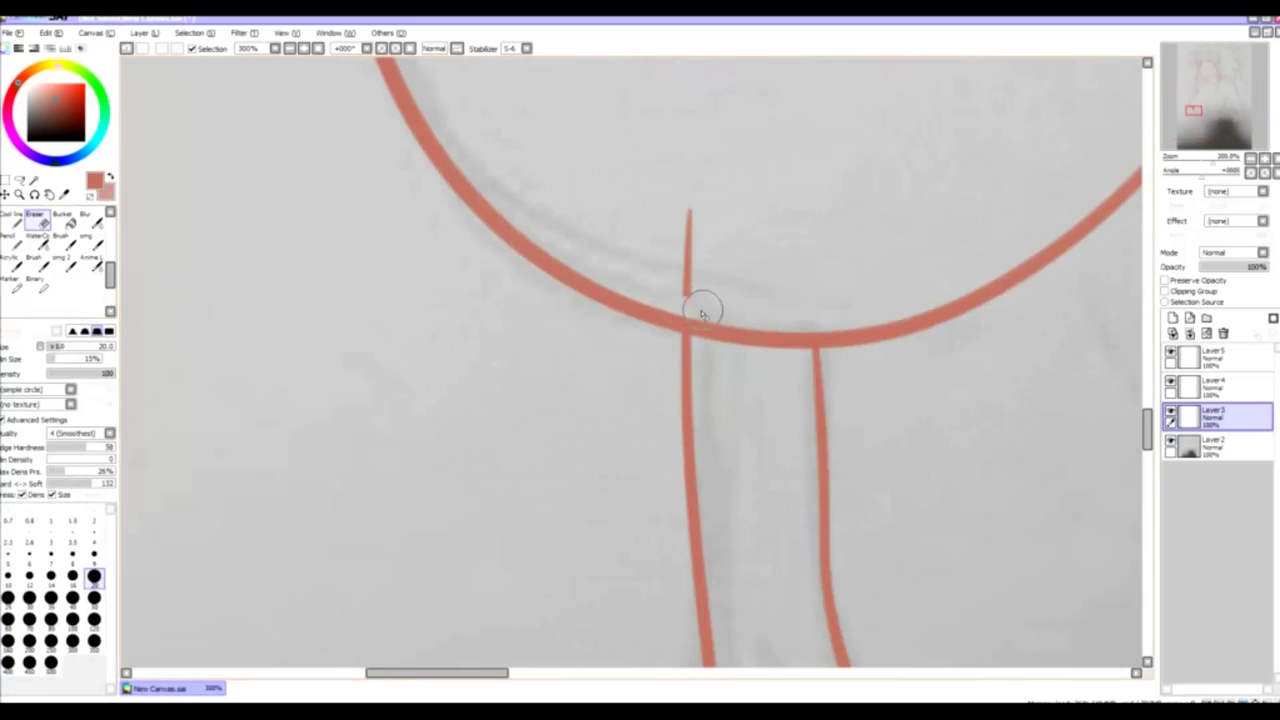
scroll(700, 306, "down", 4)
- Extend the inner forearm line of the bent arm until it meets the waist contour
mouse_move(537, 196)
left_mouse_down()
mouse_move(537, 446)
mouse_move(672, 515)
left_mouse_up()
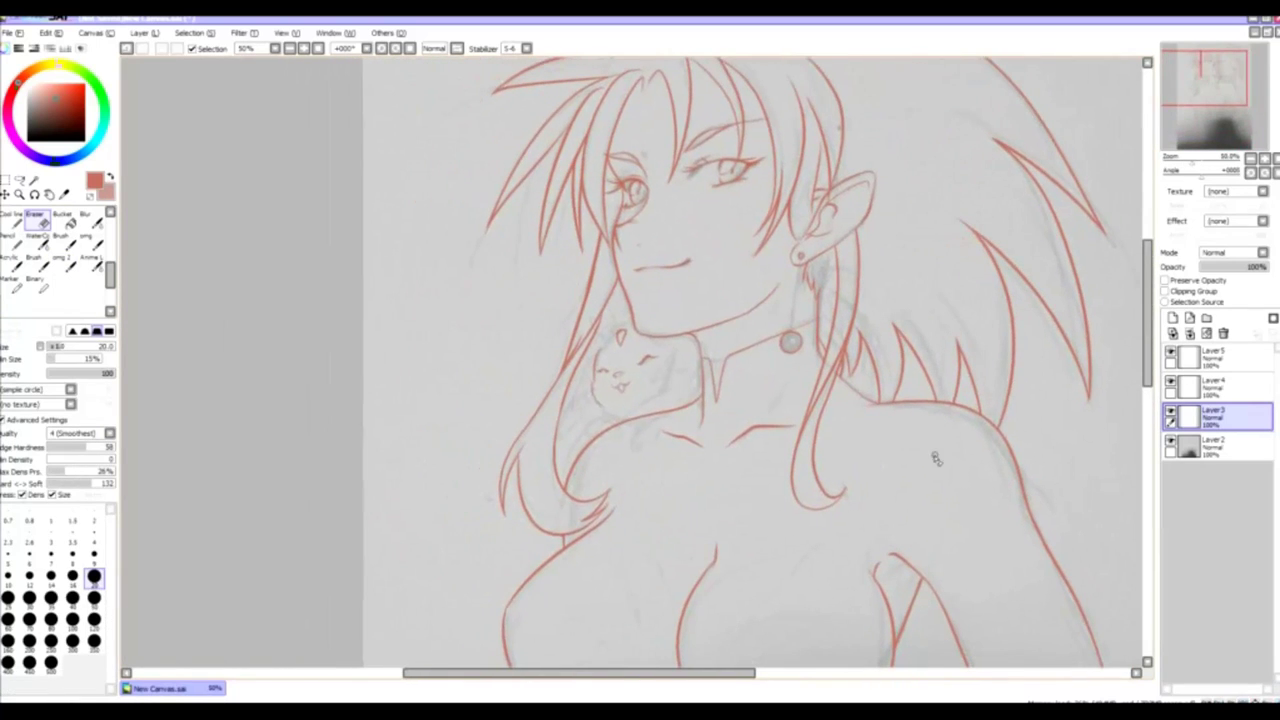
left_click_drag(648, 398, 1088, 434)
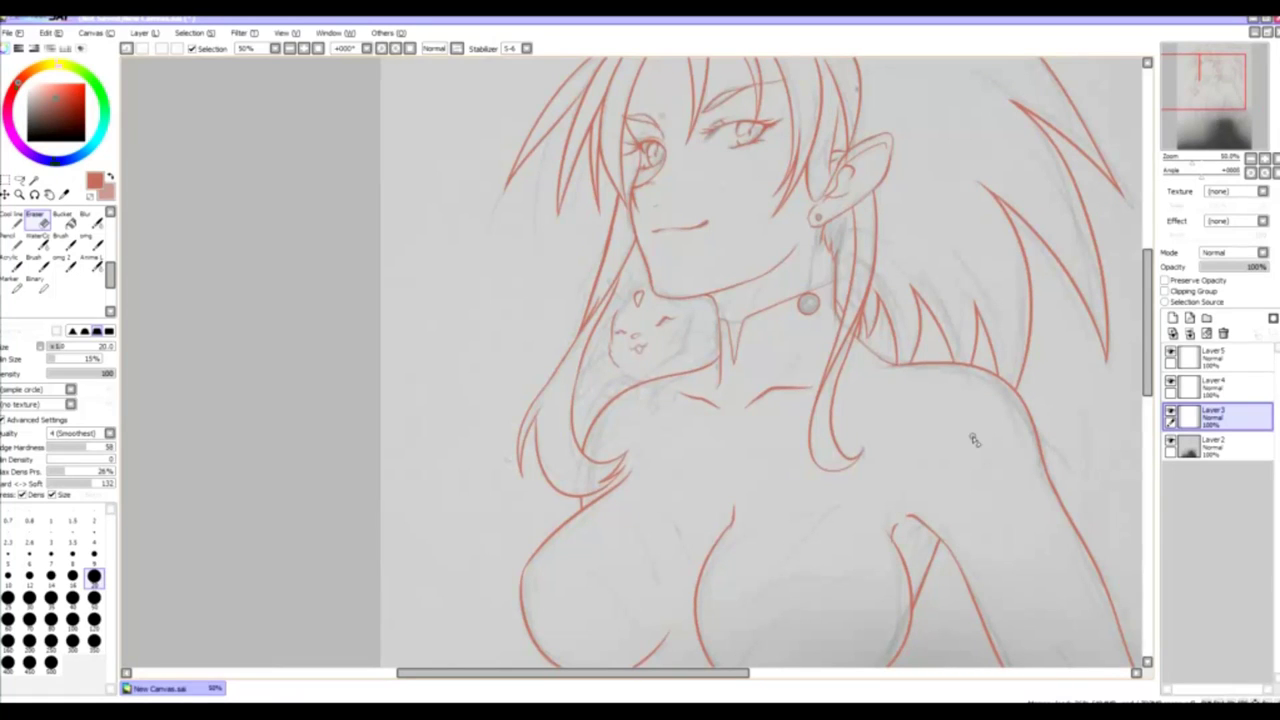
scroll(634, 265, "up", 7)
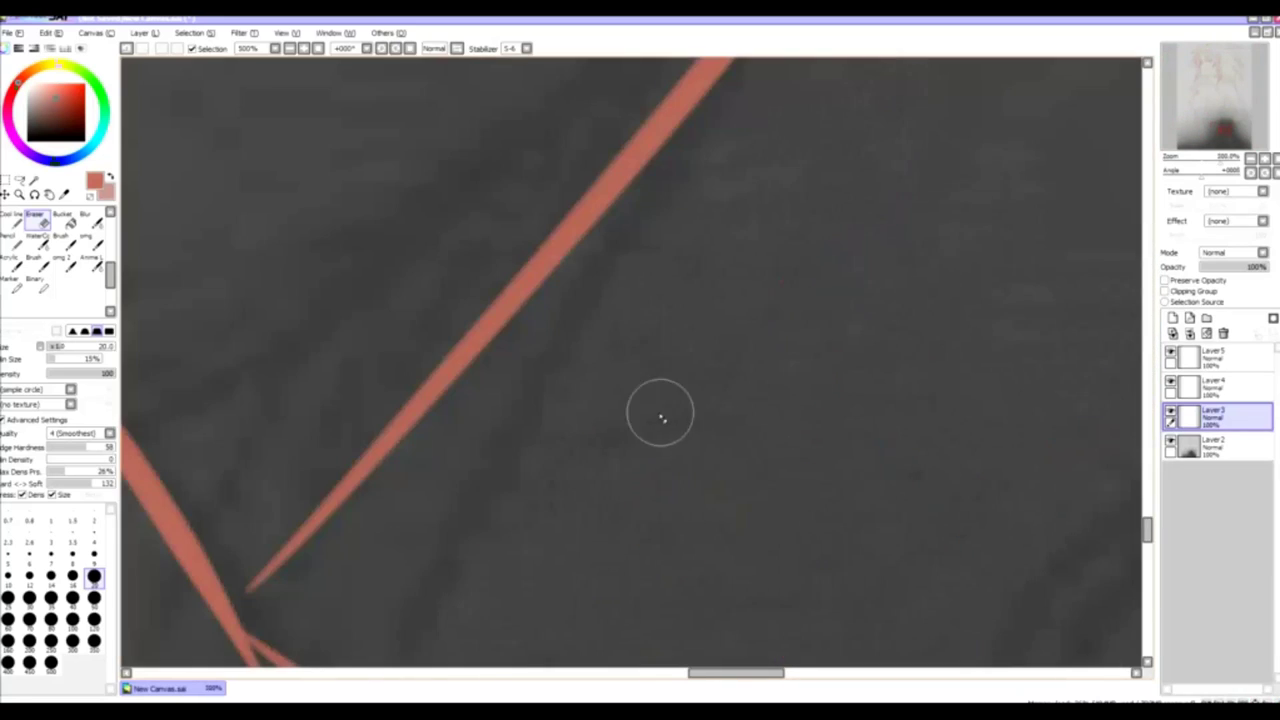
key("b")
scroll(456, 390, "down", 2)
scroll(443, 414, "down", 3)
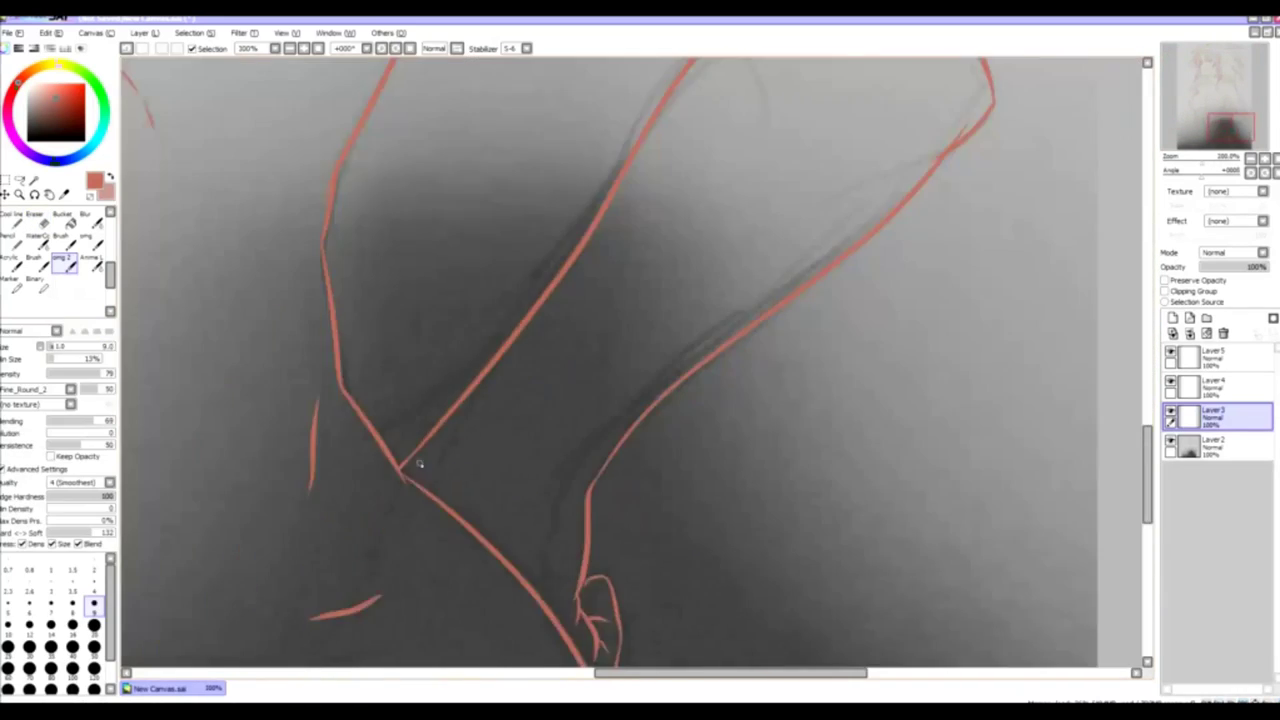
- Ink short muscle marks on both sides of the abdomen's centre line
scroll(629, 234, "down", 5)
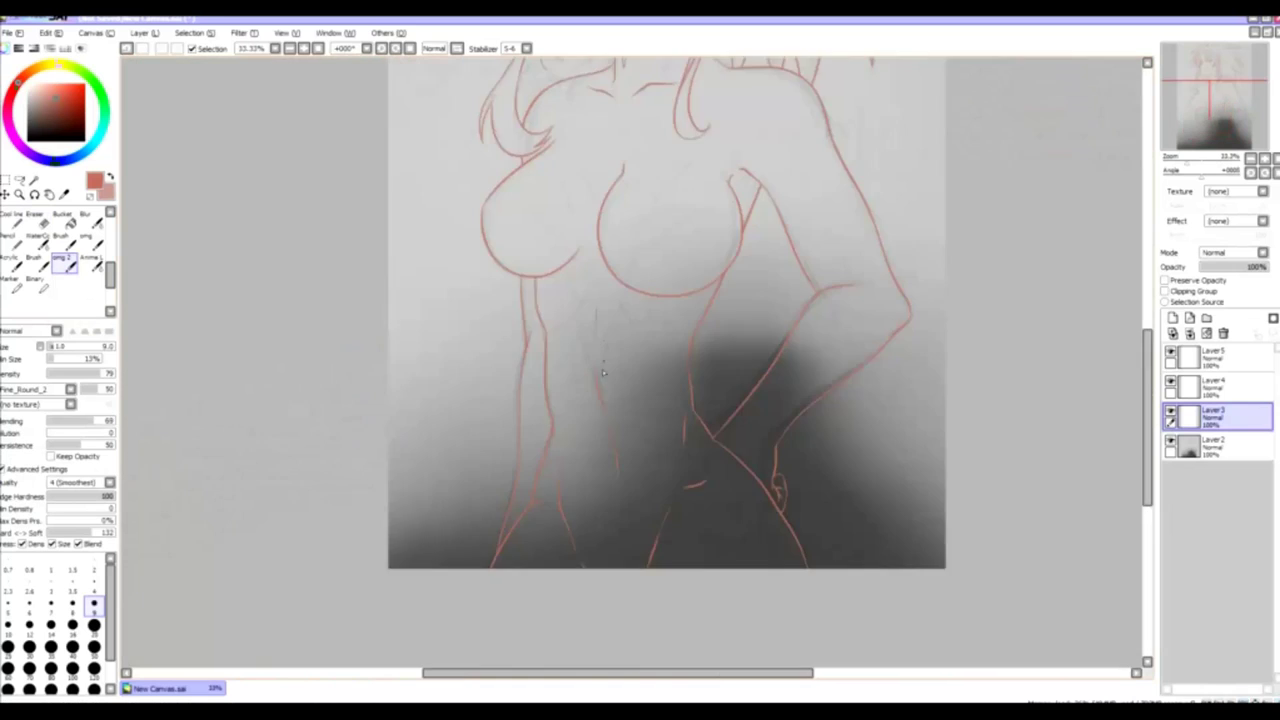
scroll(556, 320, "up", 3)
scroll(600, 380, "down", 3)
scroll(694, 400, "up", 4)
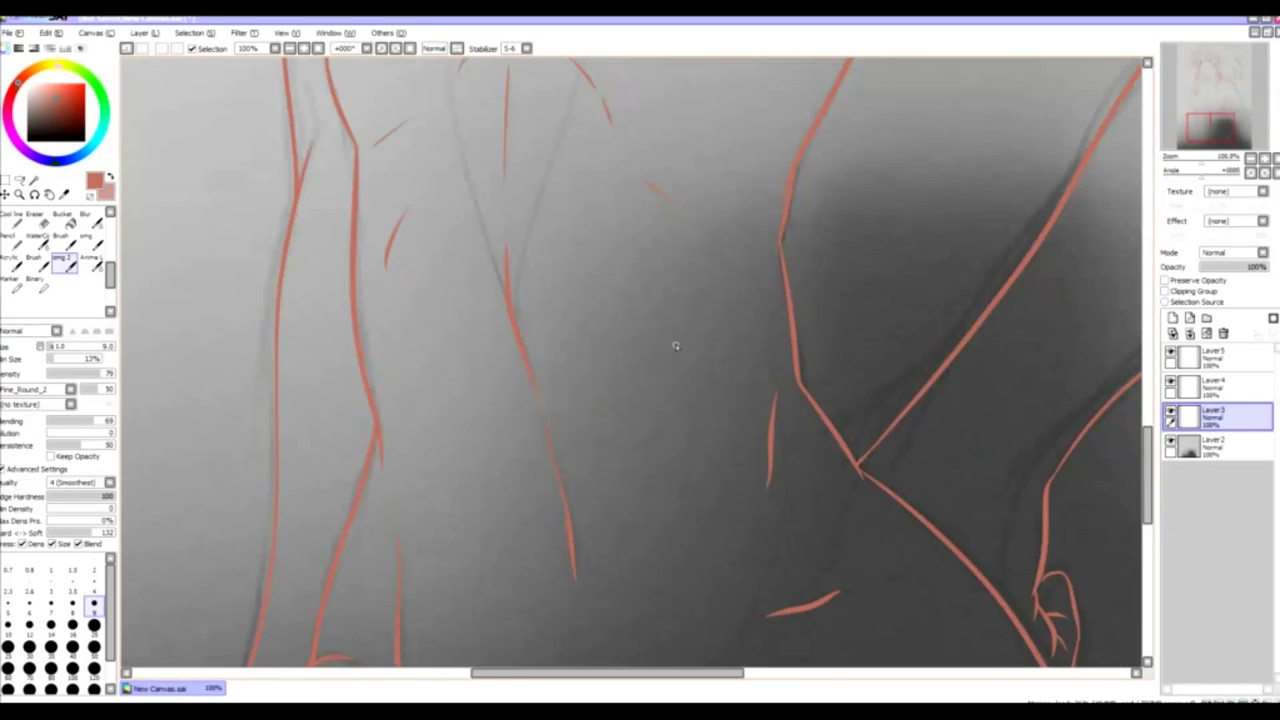
scroll(611, 420, "down", 2)
- Merge Layer5 and Layer4 into Layer3 and add a new layer above it for the small animal
scroll(586, 414, "up", 5)
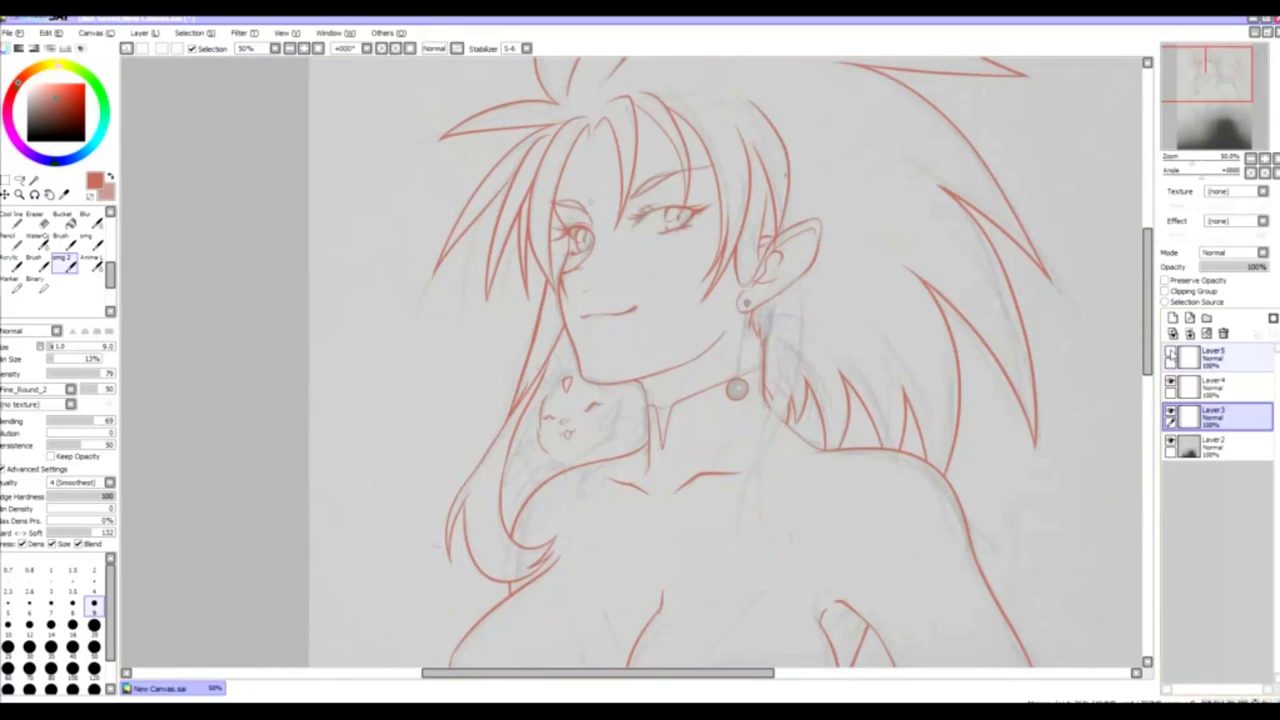
left_click(1175, 355)
left_click(1223, 333)
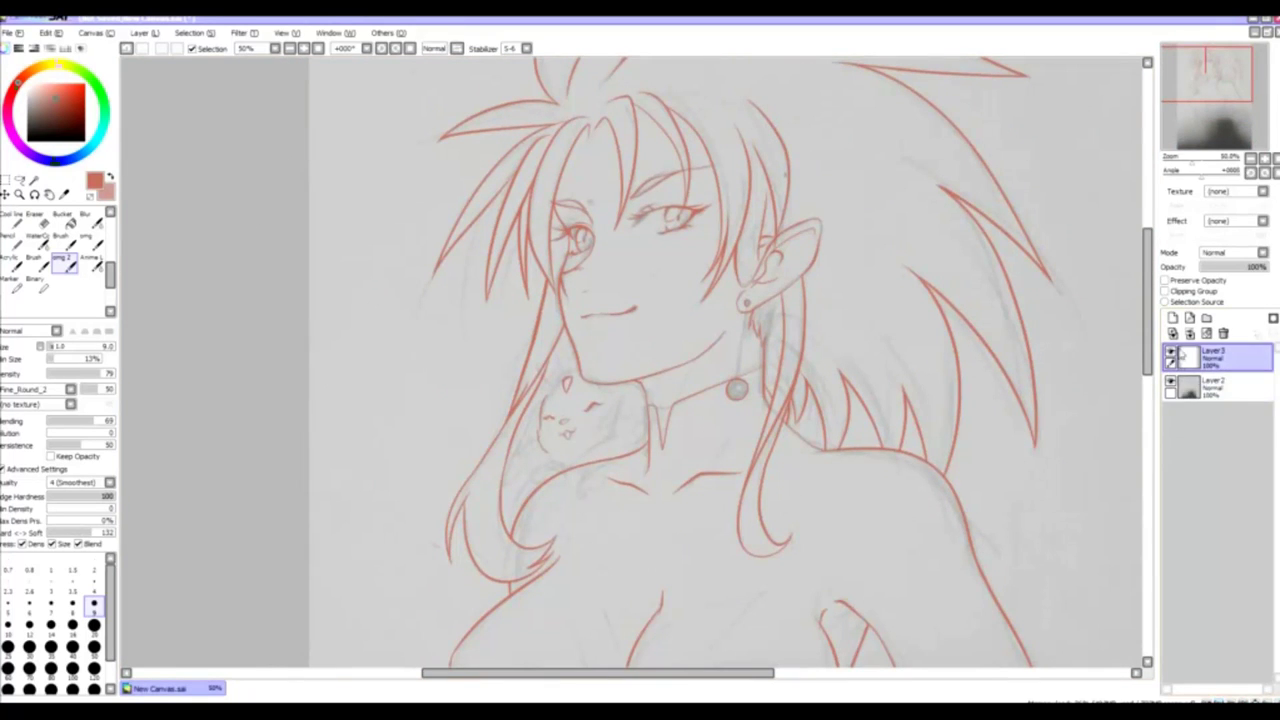
scroll(558, 419, "up", 2)
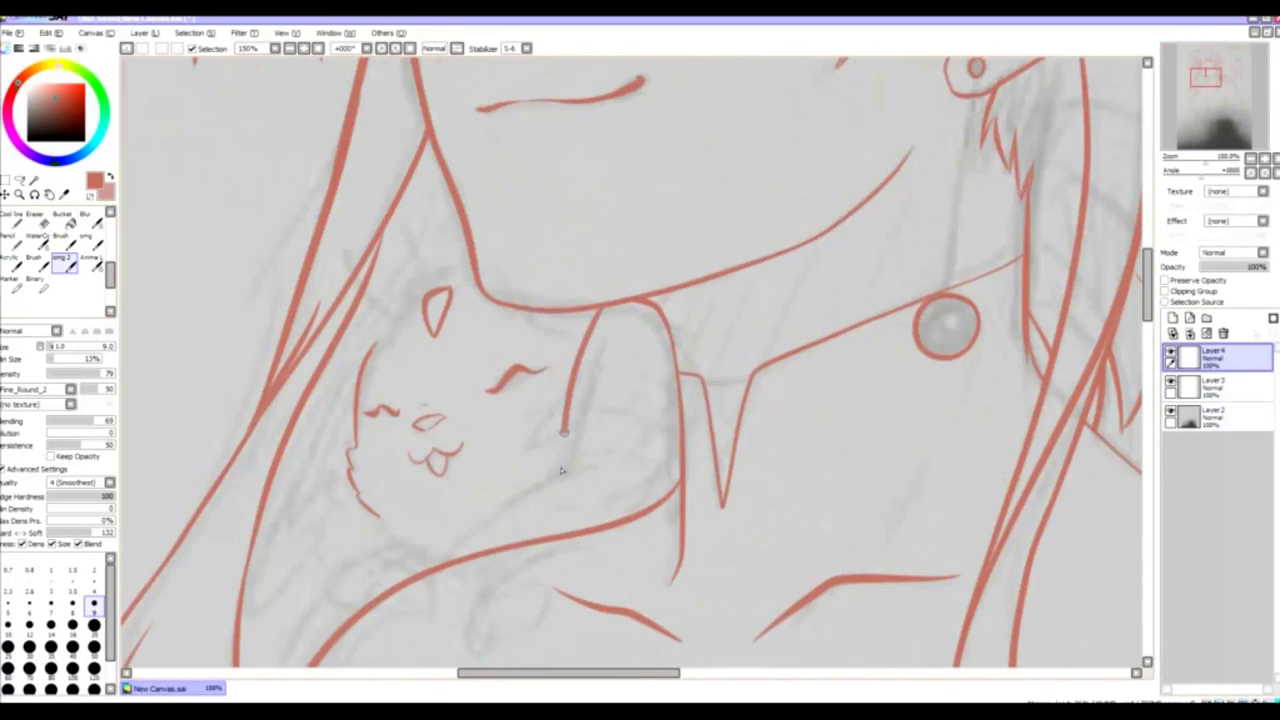
- Ink the small animal's long drooping ear with a jagged furry tip over the shoulder
scroll(600, 320, "up", 1)
mouse_move(645, 338)
left_mouse_down()
mouse_move(545, 485)
mouse_move(542, 516)
left_mouse_up()
mouse_move(616, 436)
left_mouse_down()
mouse_move(562, 518)
mouse_move(762, 342)
left_mouse_up()
left_click_drag(700, 330, 724, 371)
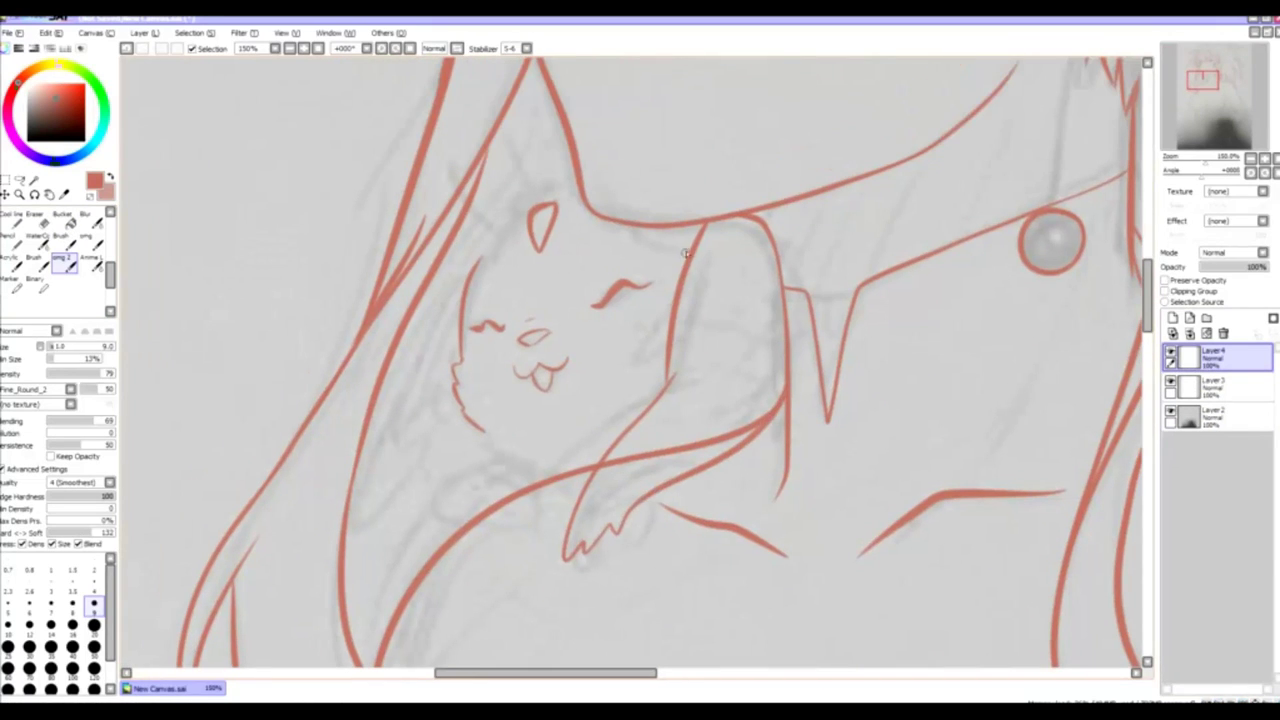
- Ink fur tufts on the animal's cheek, small strokes beside its eye and the rounded outline of its head
mouse_move(672, 305)
left_mouse_down()
mouse_move(613, 383)
mouse_move(608, 448)
left_mouse_up()
left_click_drag(656, 312, 694, 345)
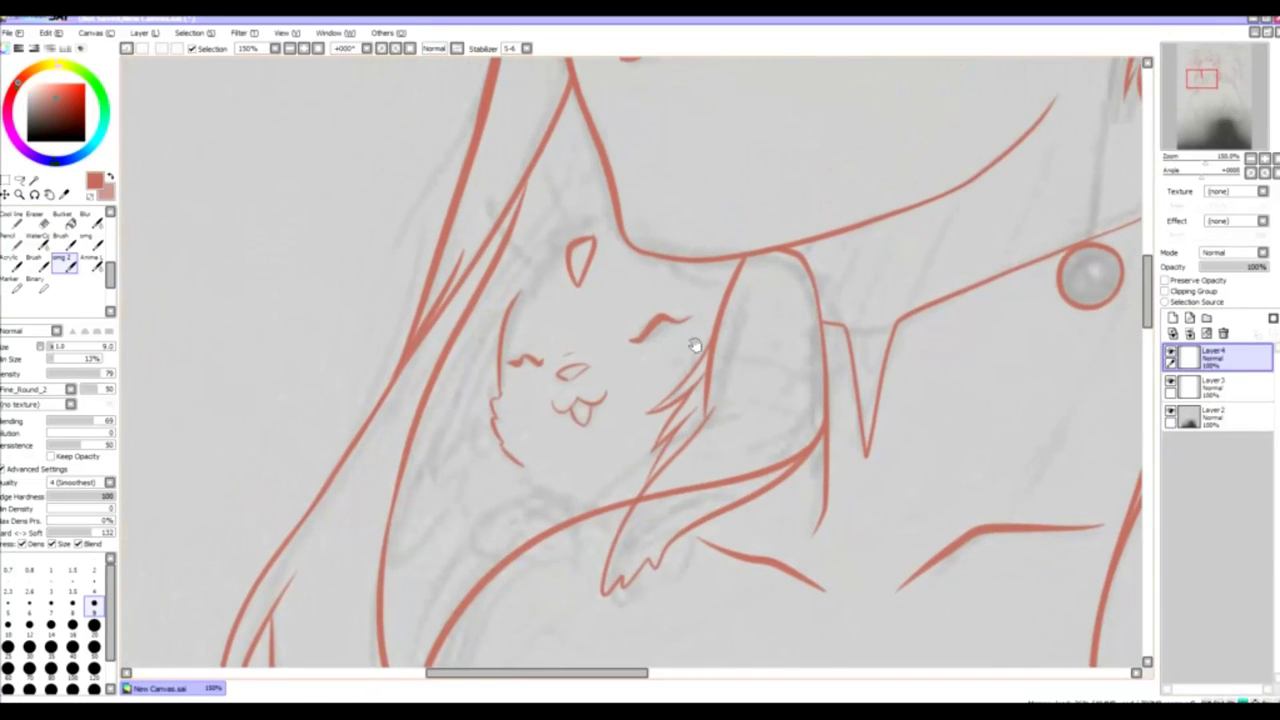
left_click_drag(549, 288, 583, 314)
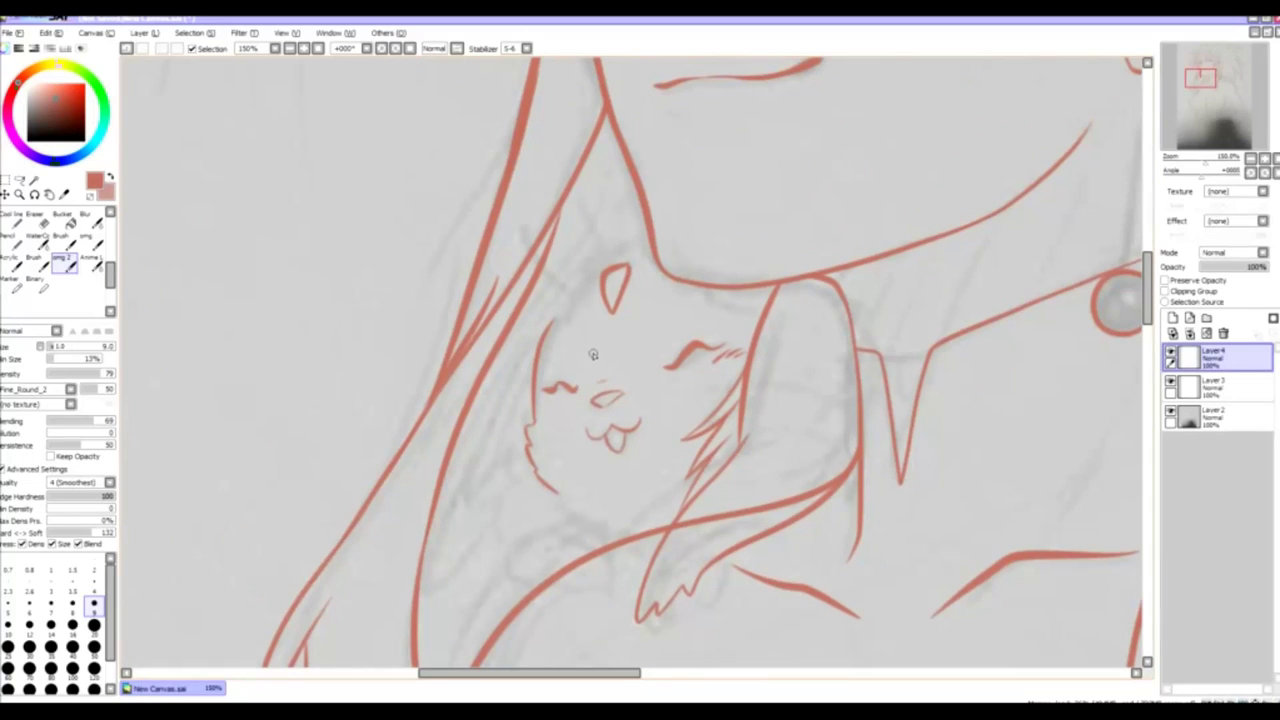
left_click_drag(542, 334, 600, 277)
scroll(603, 313, "down", 4)
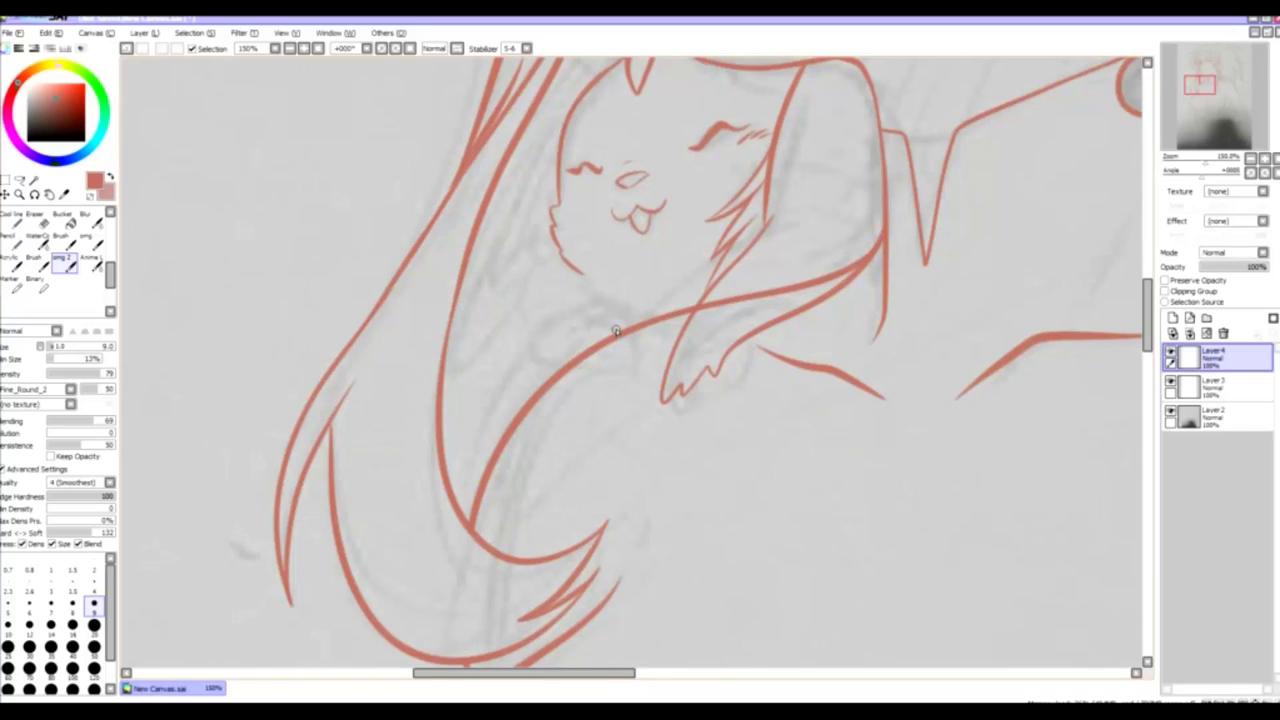
- Ink the animal's small paw on the shoulder and close its chin line between the cheek and the ear
scroll(623, 410, "up", 2)
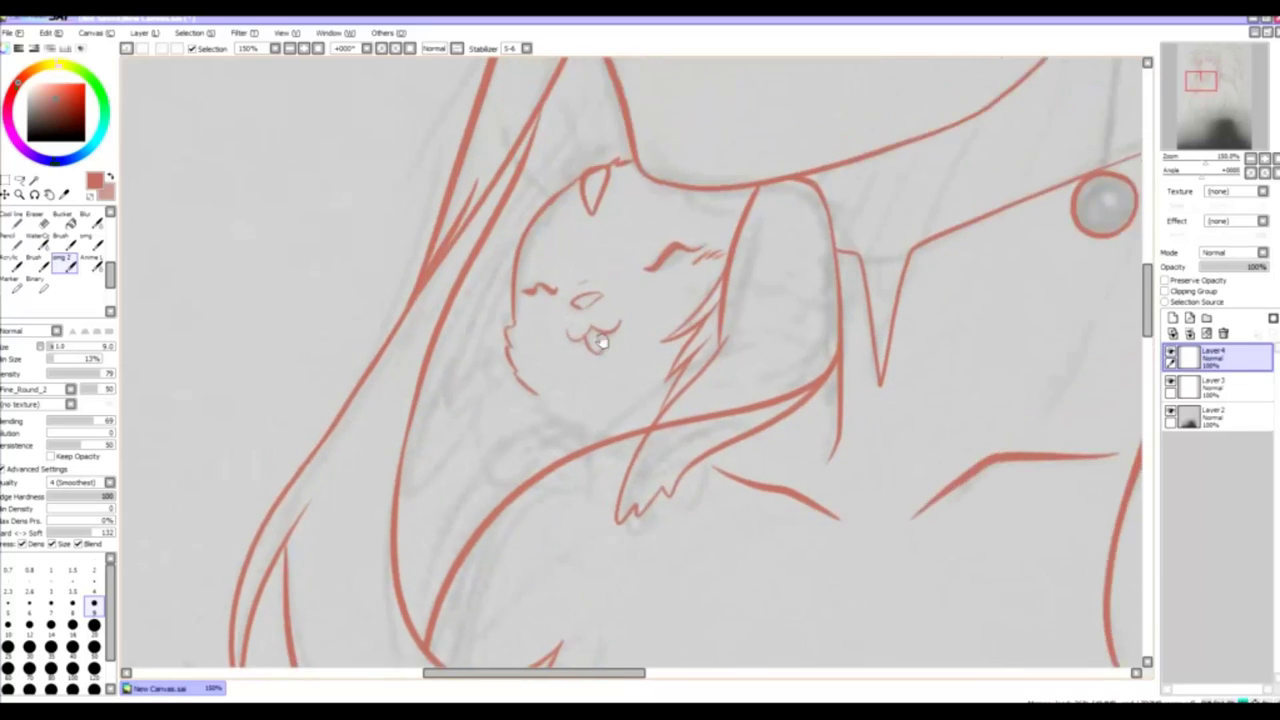
scroll(630, 297, "down", 1)
mouse_move(686, 432)
left_mouse_down()
mouse_move(613, 425)
mouse_move(602, 482)
left_mouse_up()
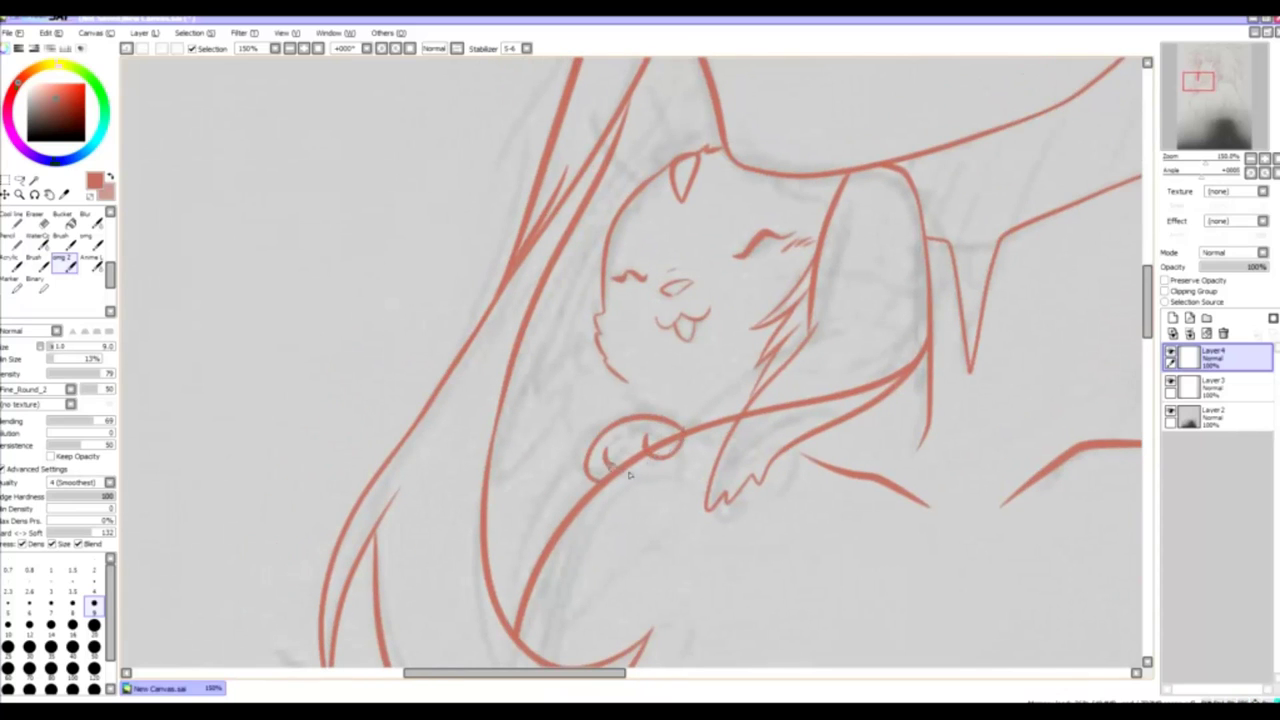
left_click_drag(619, 389, 730, 410)
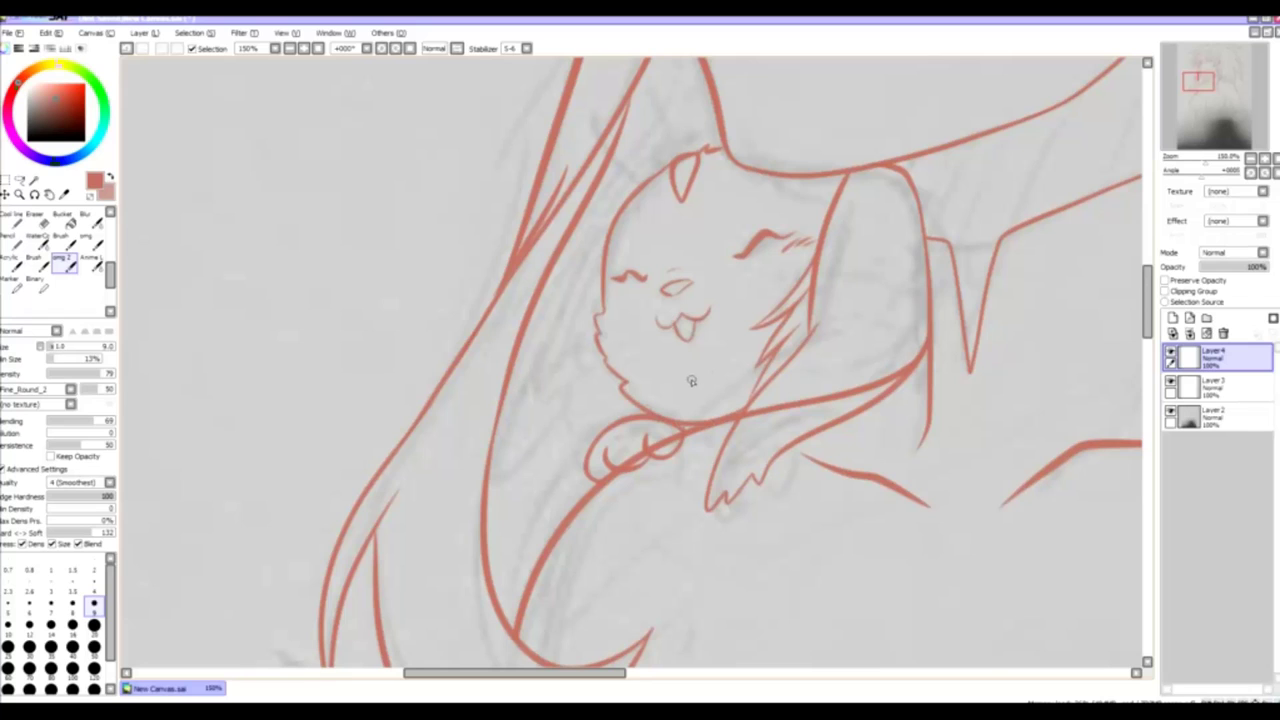
scroll(691, 381, "up", 1)
scroll(590, 297, "up", 1)
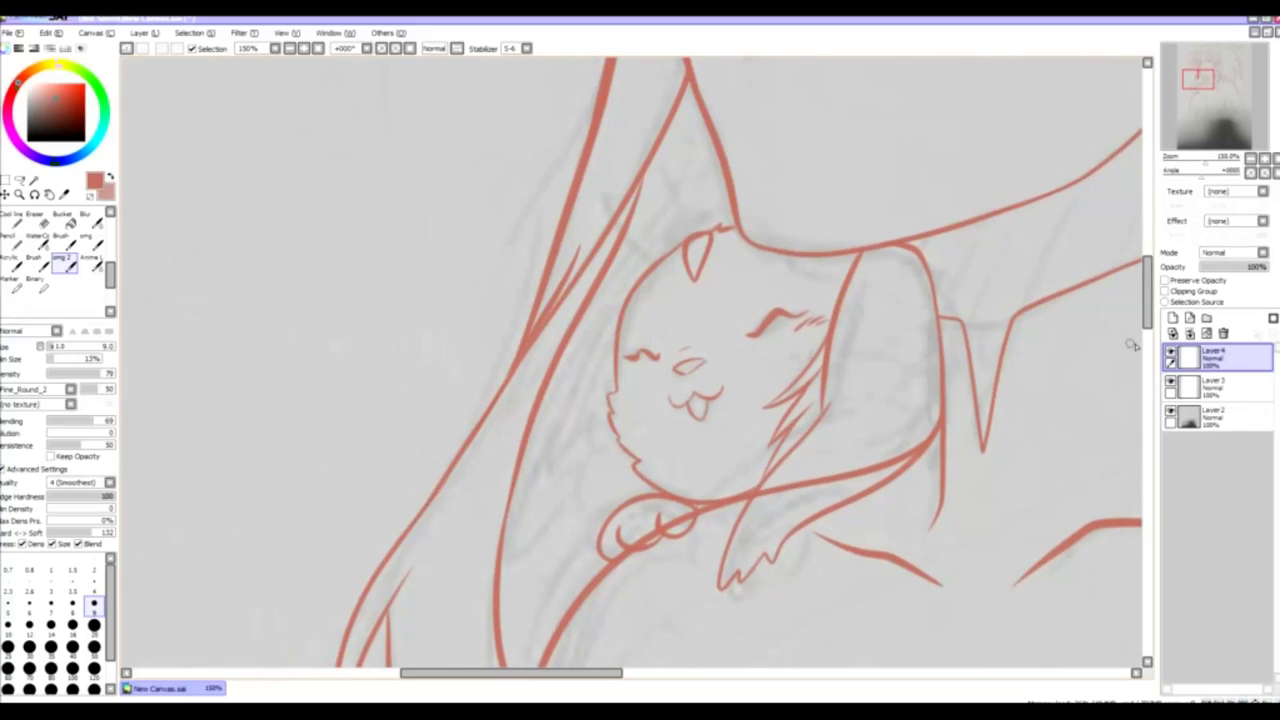
- Make Layer3 active and look over the inked face, hair and upper body
key("alt+bracketleft")
scroll(638, 182, "up", 10)
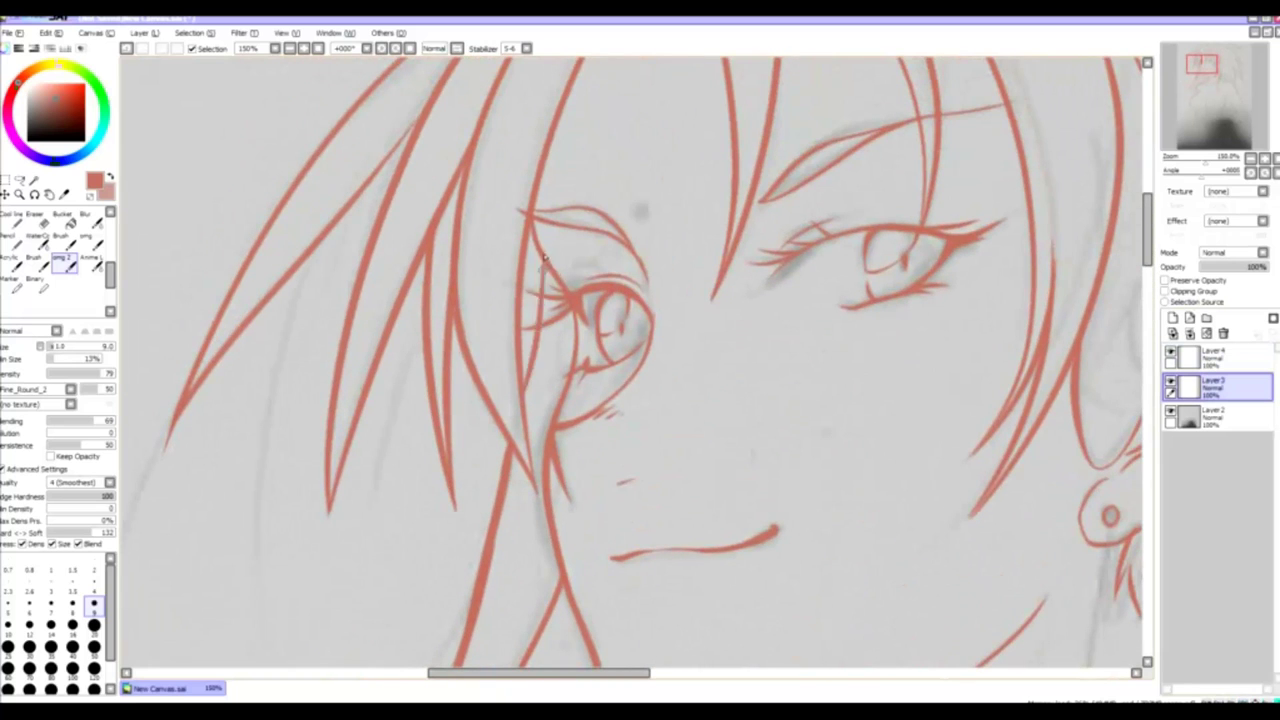
scroll(540, 371, "down", 2)
scroll(491, 414, "up", 5)
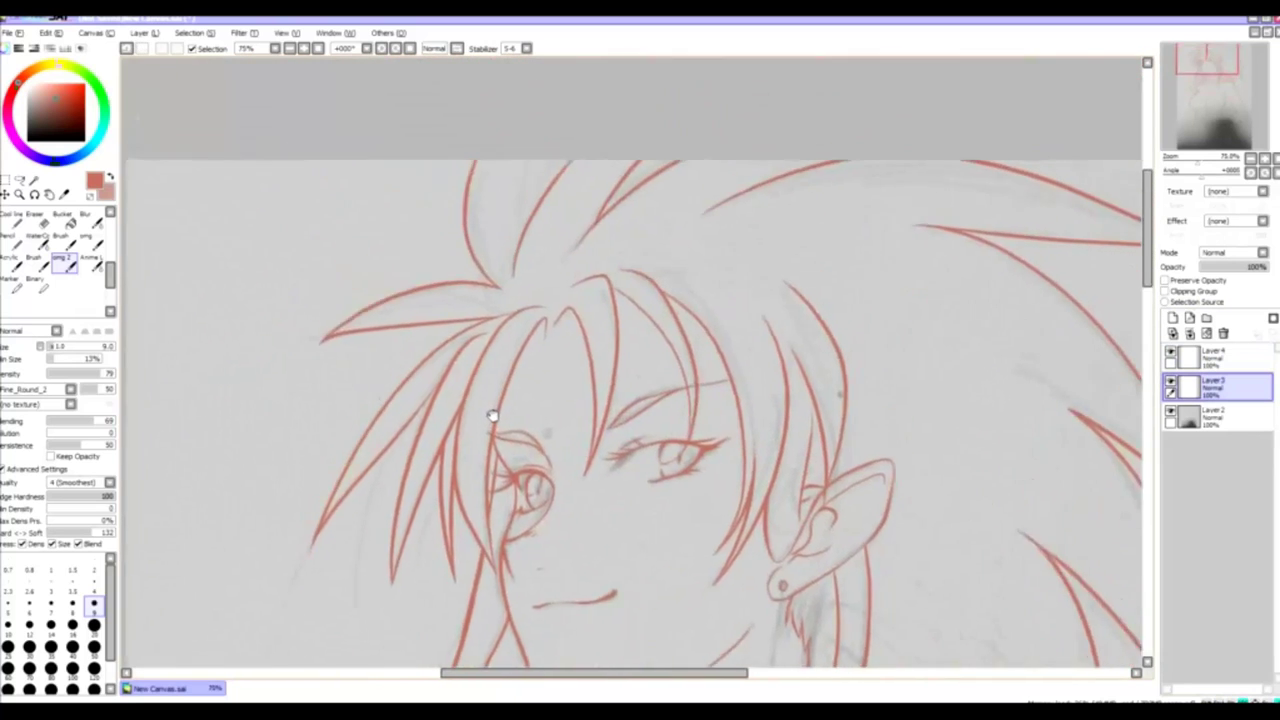
scroll(468, 262, "down", 3)
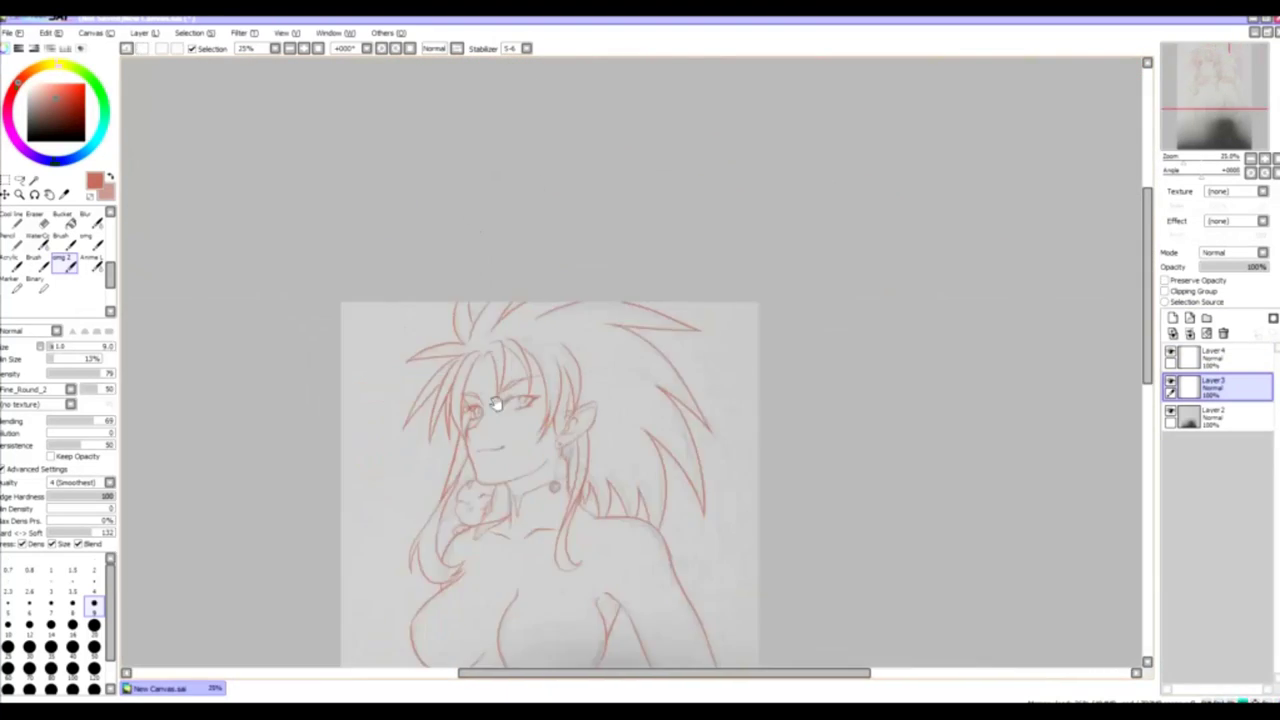
scroll(460, 280, "up", 4)
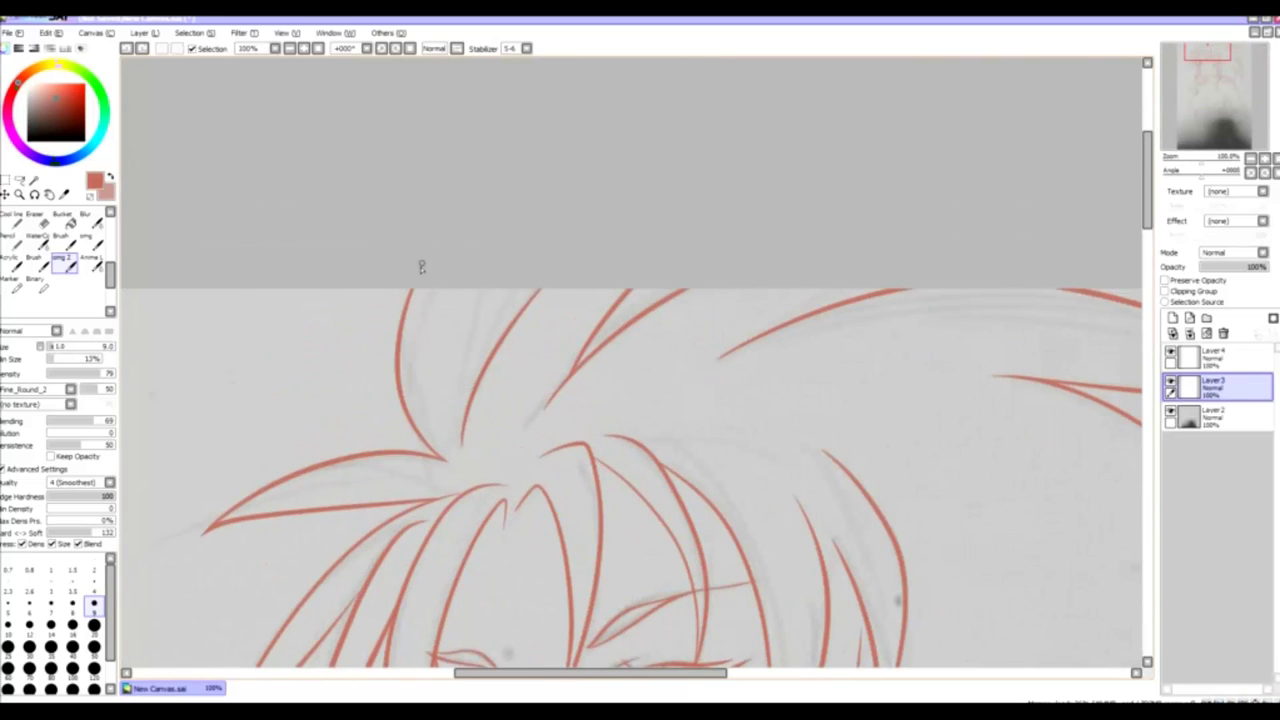
scroll(420, 266, "down", 3)
scroll(580, 360, "down", 3)
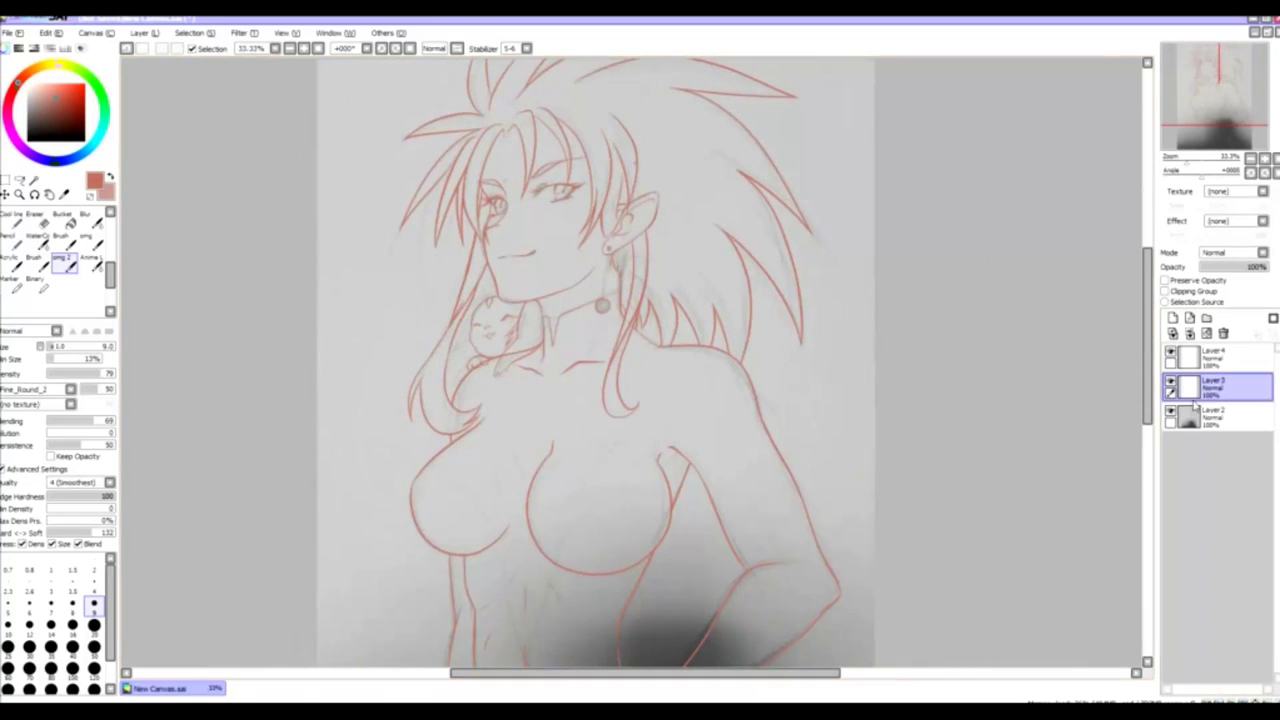
- Erase the shoulder line on Layer3 where it runs through the animal's ear and paw
key("e")
scroll(471, 326, "up", 4)
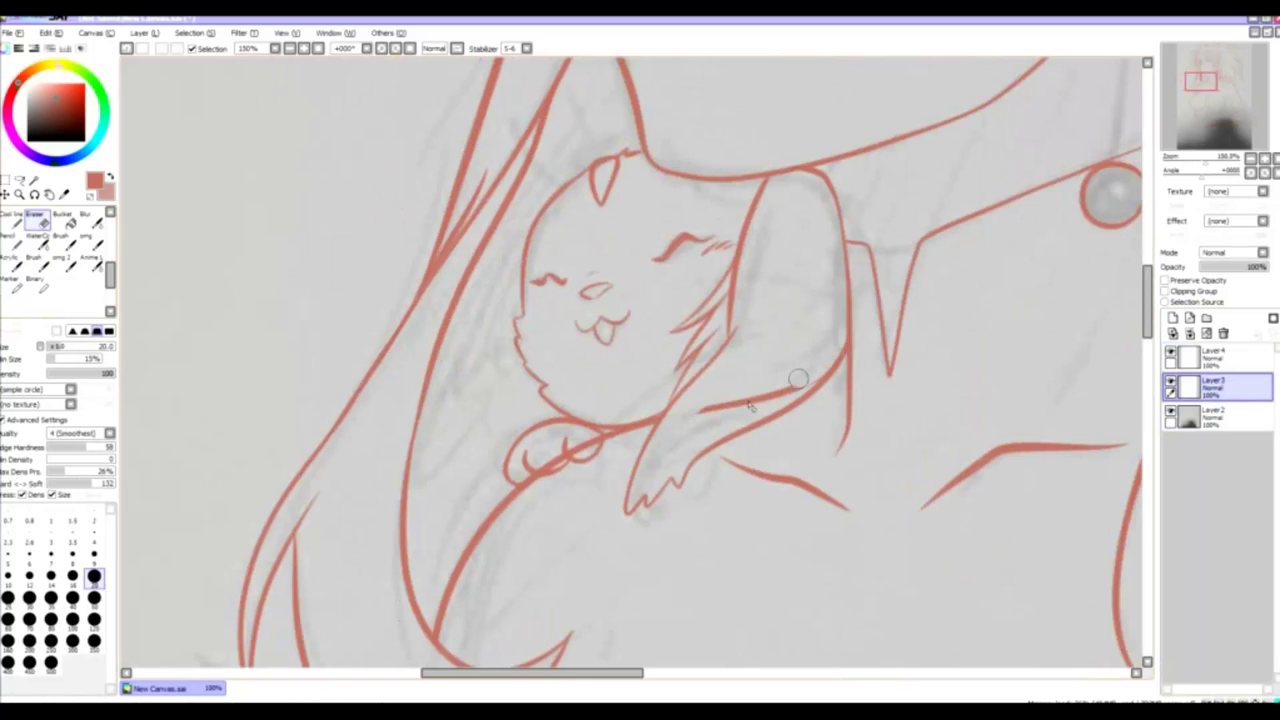
left_click_drag(797, 384, 700, 408)
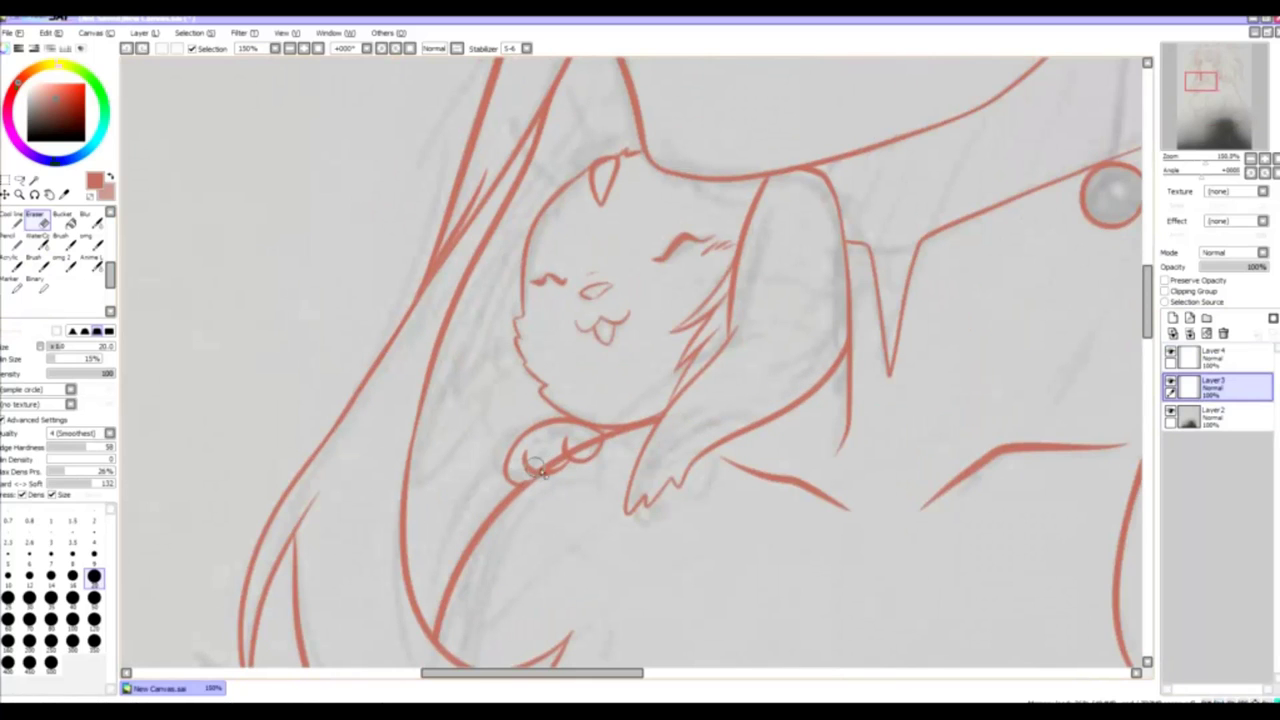
scroll(600, 450, "down", 4)
scroll(620, 380, "down", 3)
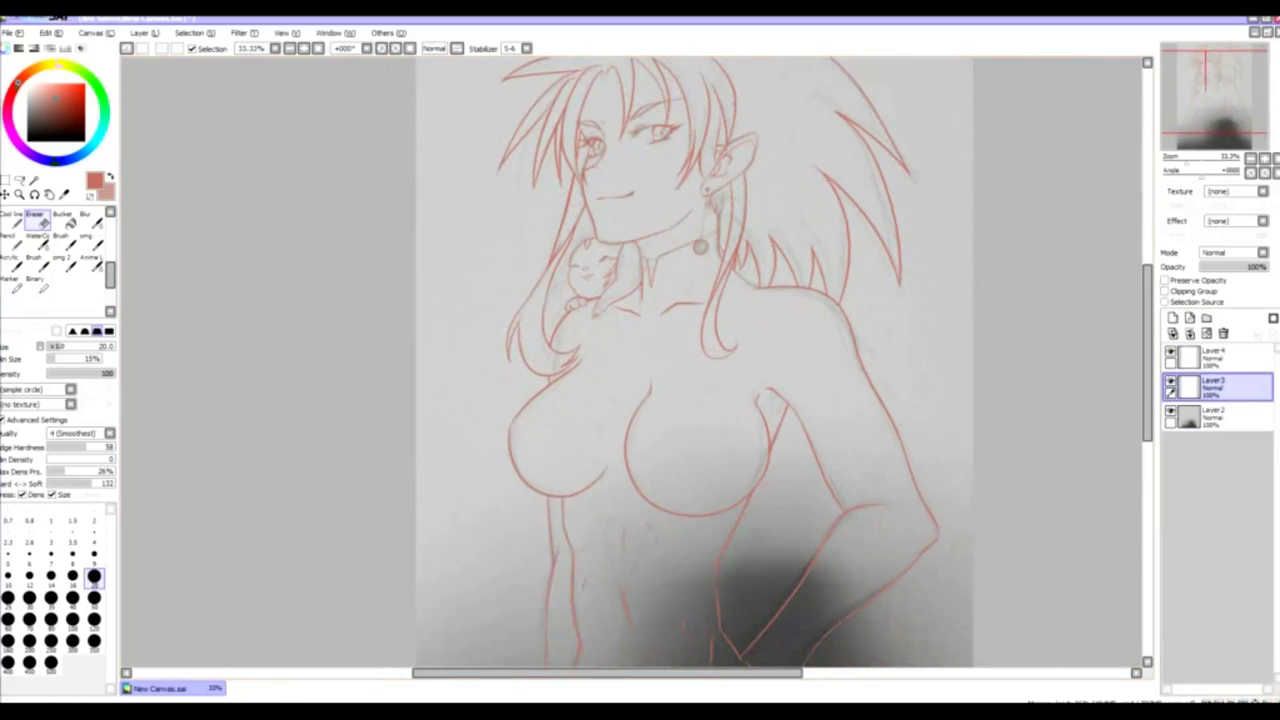
- Make Layer4 active and ink the fur lines between the animal's cheek and the hair strand beside it
left_click(1240, 357)
scroll(570, 367, "up", 2)
scroll(958, 400, "down", 4)
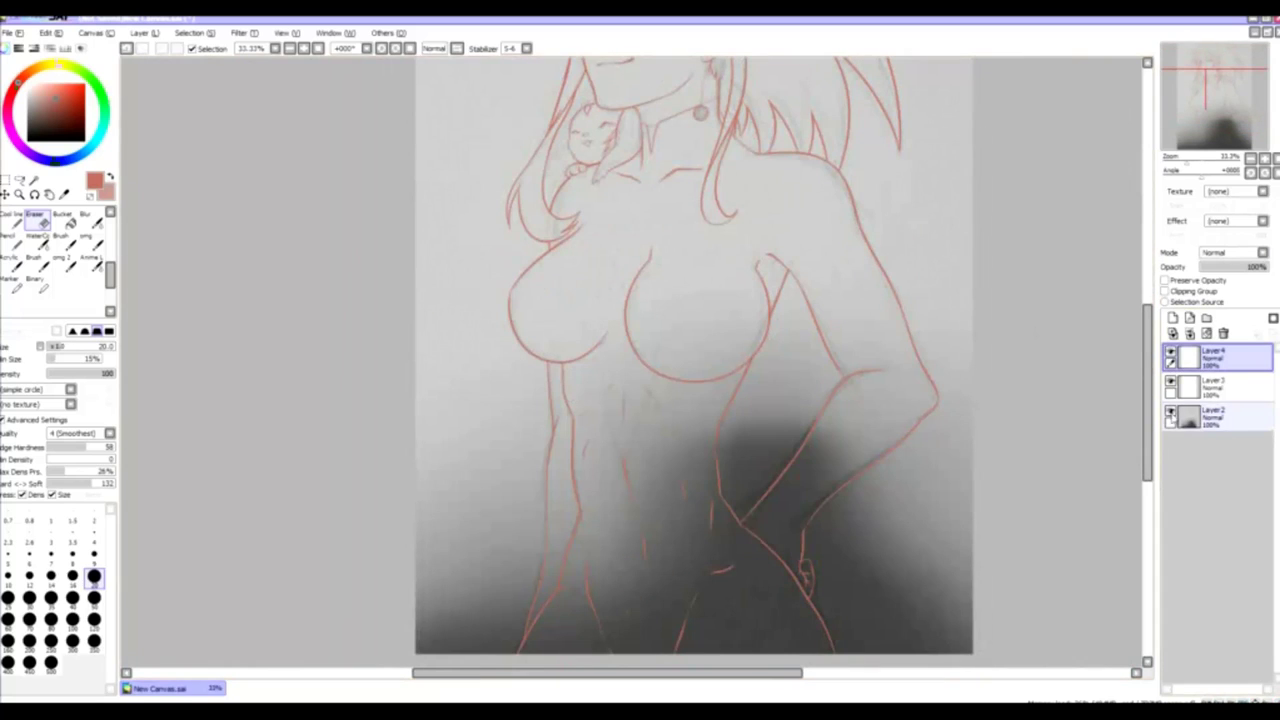
left_click(62, 262)
scroll(630, 312, "up", 3)
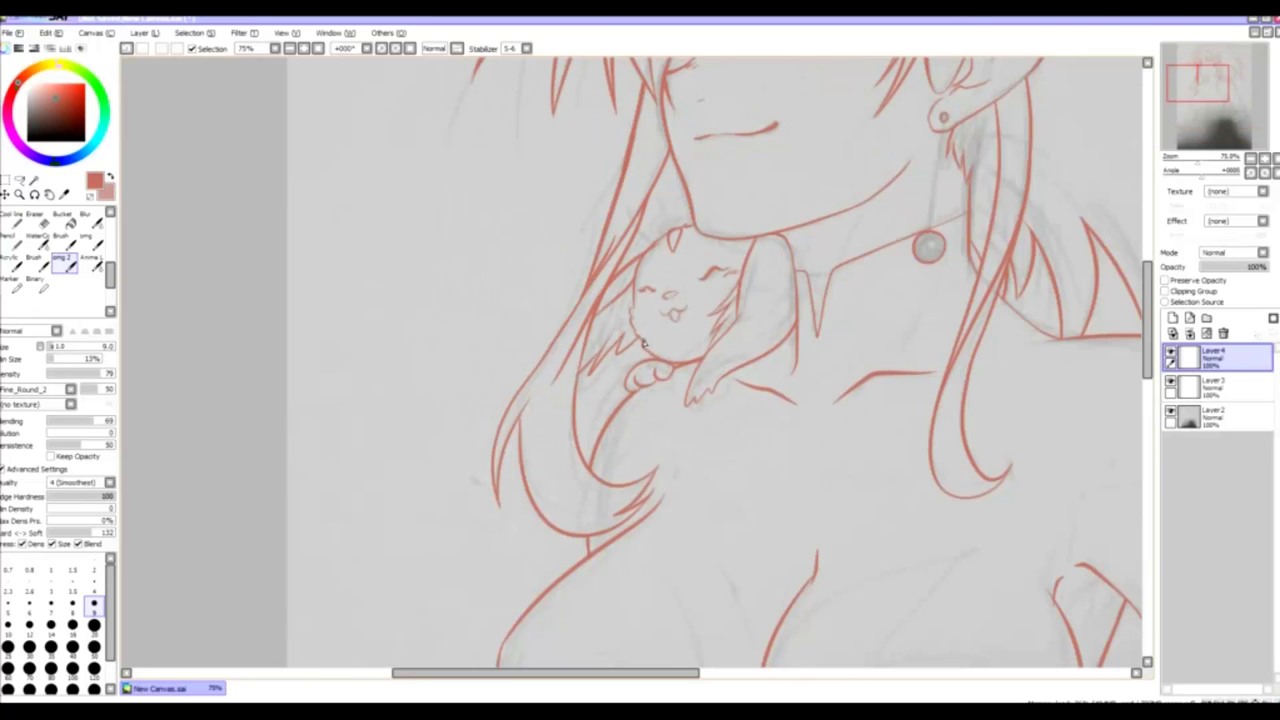
left_click_drag(643, 344, 607, 373)
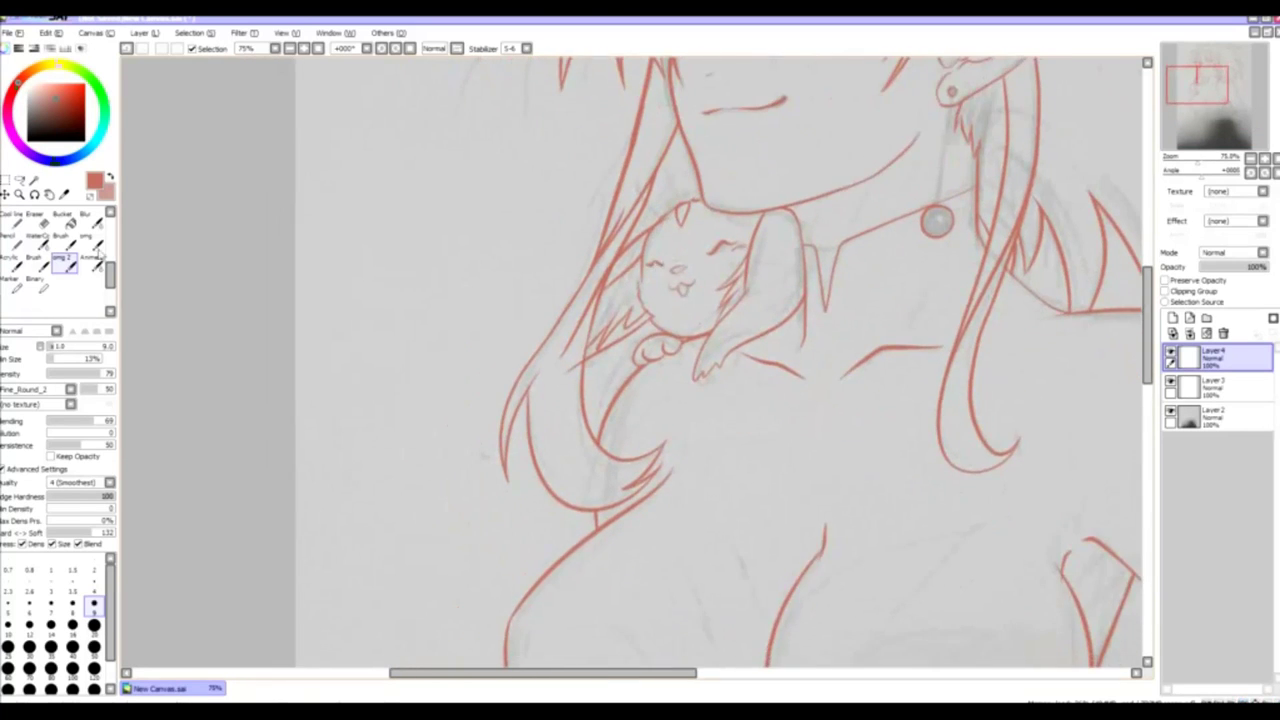
- Erase the overlapping line in the long hair strand beside the animal's face on Layer4
key("e")
scroll(735, 278, "up", 2)
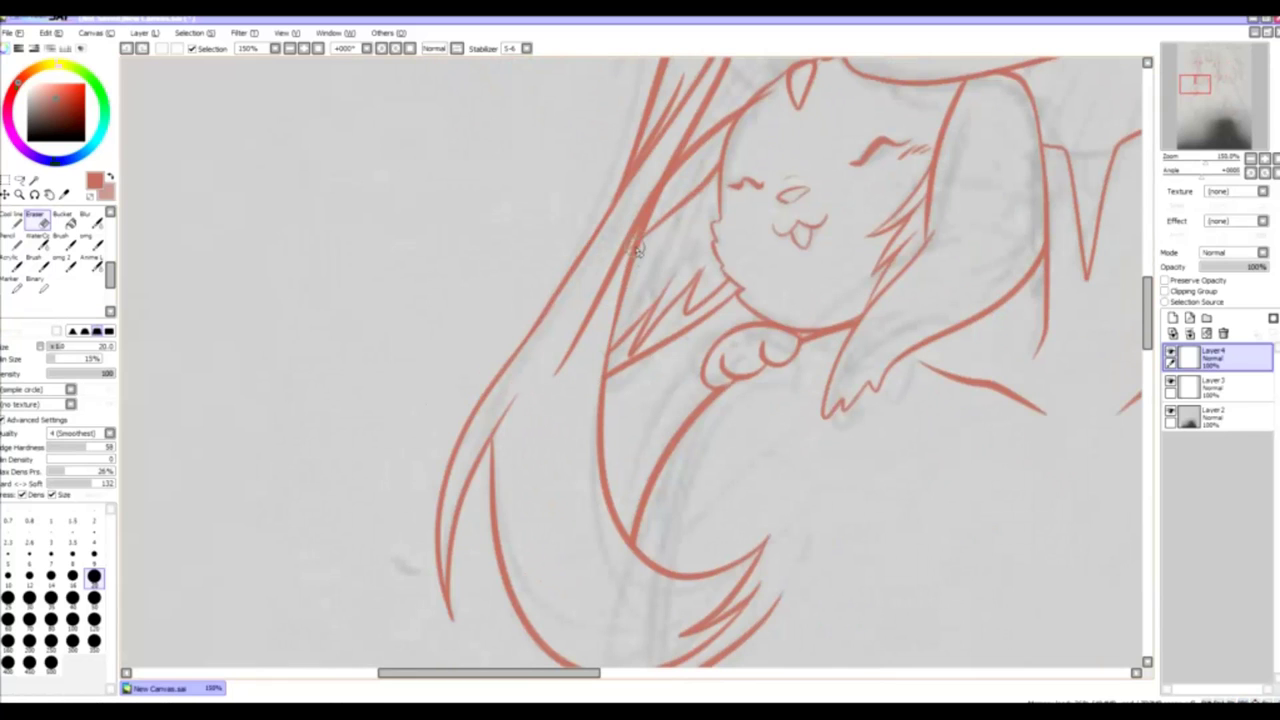
left_click_drag(660, 166, 565, 360)
scroll(652, 166, "down", 4)
left_click_drag(694, 463, 620, 400)
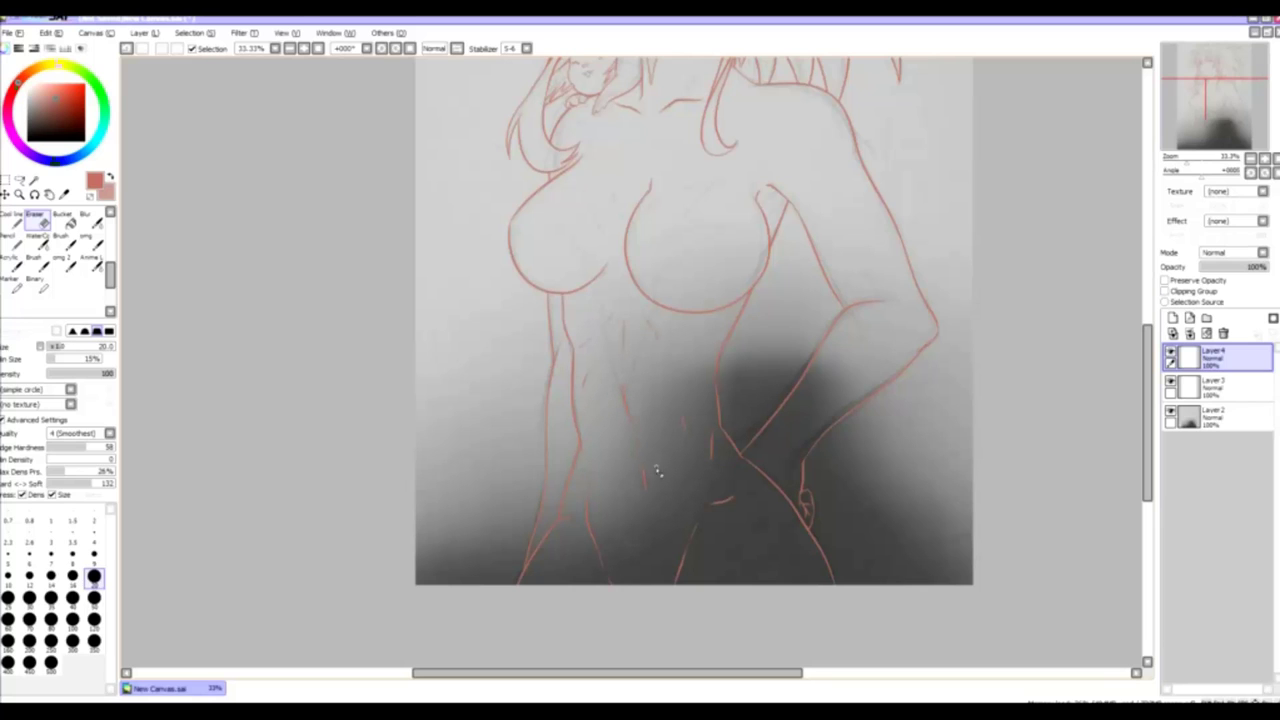
- Merge the line art into Layer3 and recolour it with a dark slate Bucket fill on Layer4, set as a clipping group
scroll(600, 490, "up", 5)
key("ctrl+e")
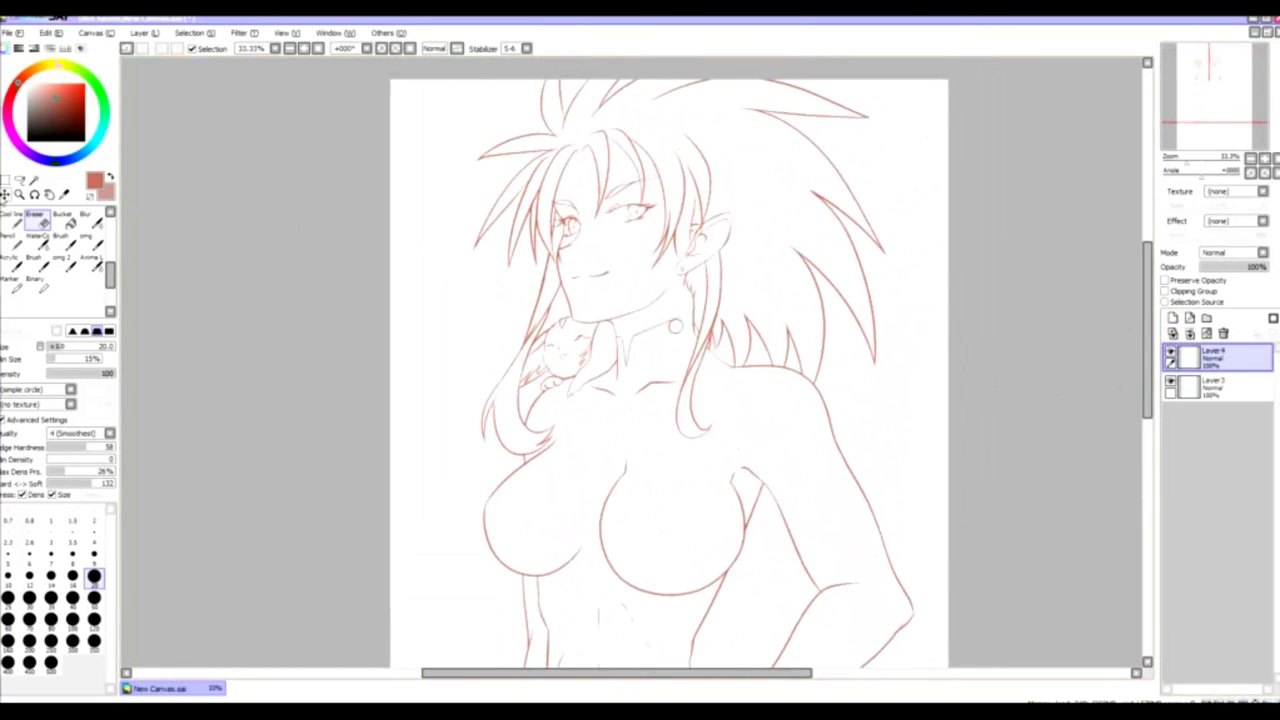
left_click(63, 218)
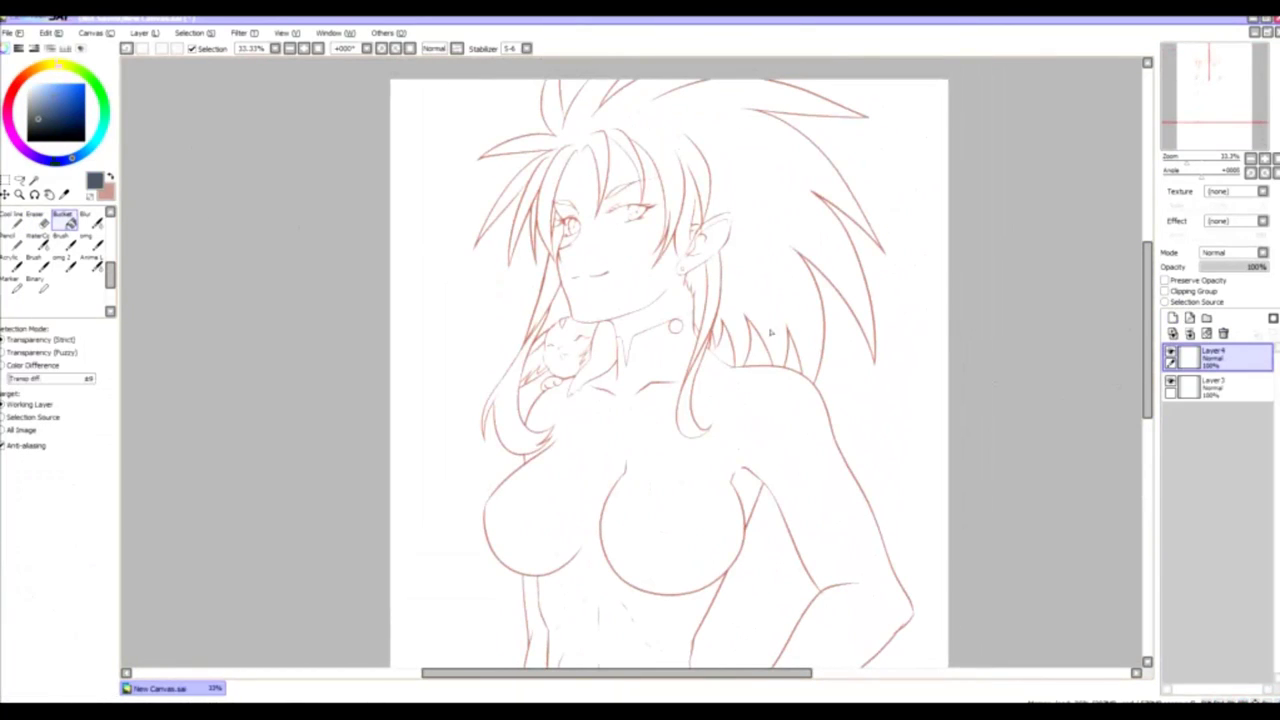
left_click(772, 333)
left_click(1165, 291)
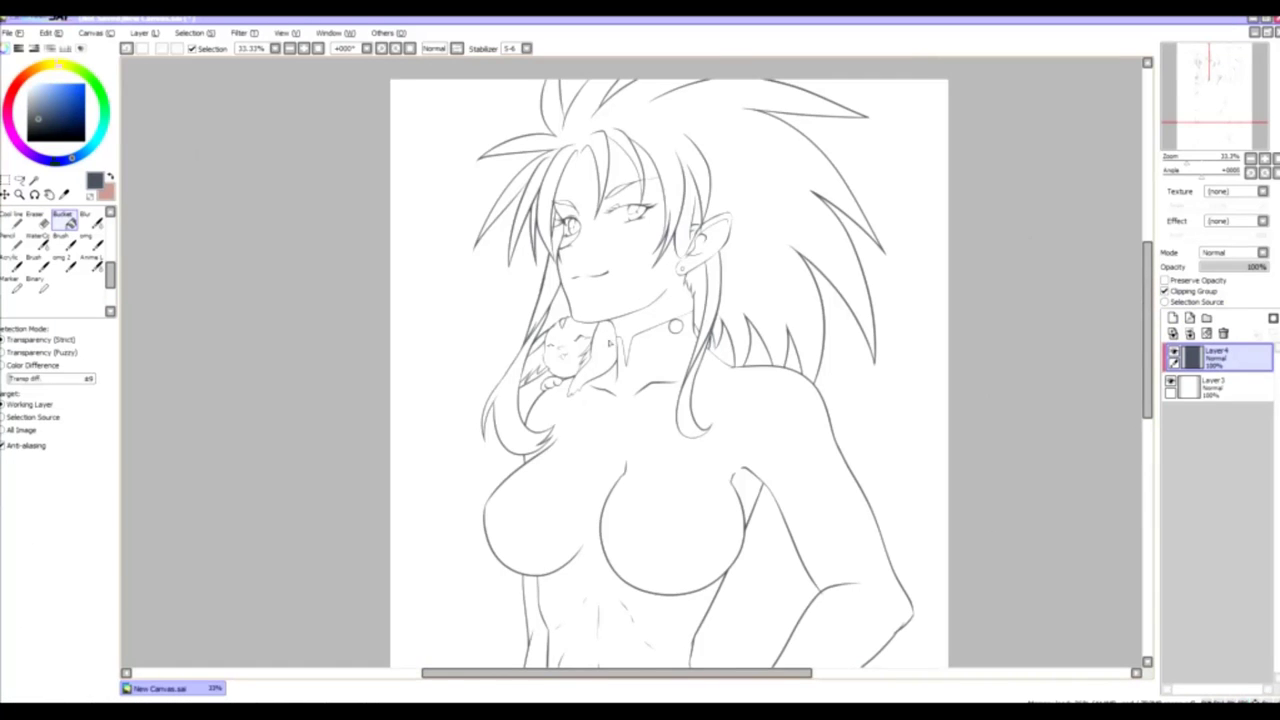
- Make the Layer3 line art the active layer
left_click(1215, 385)
scroll(465, 344, "up", 3)
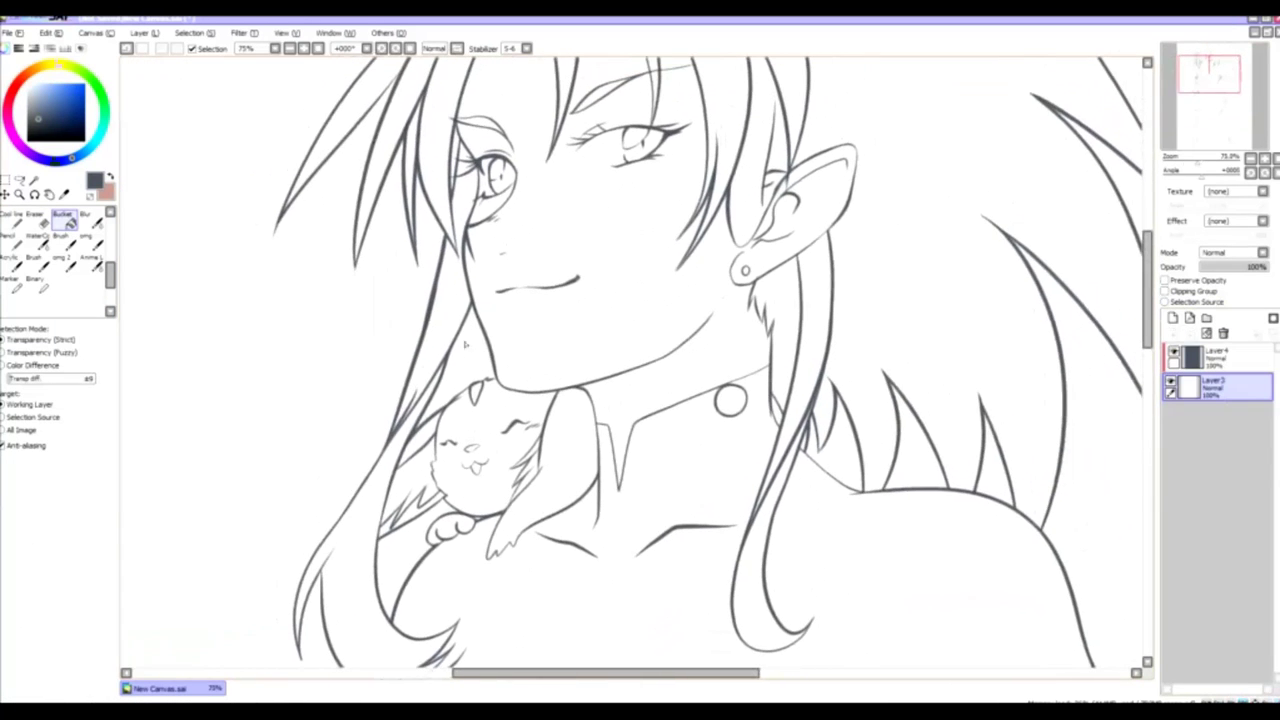
key("l")
left_click_drag(486, 278, 500, 318)
key("ctrl+d")
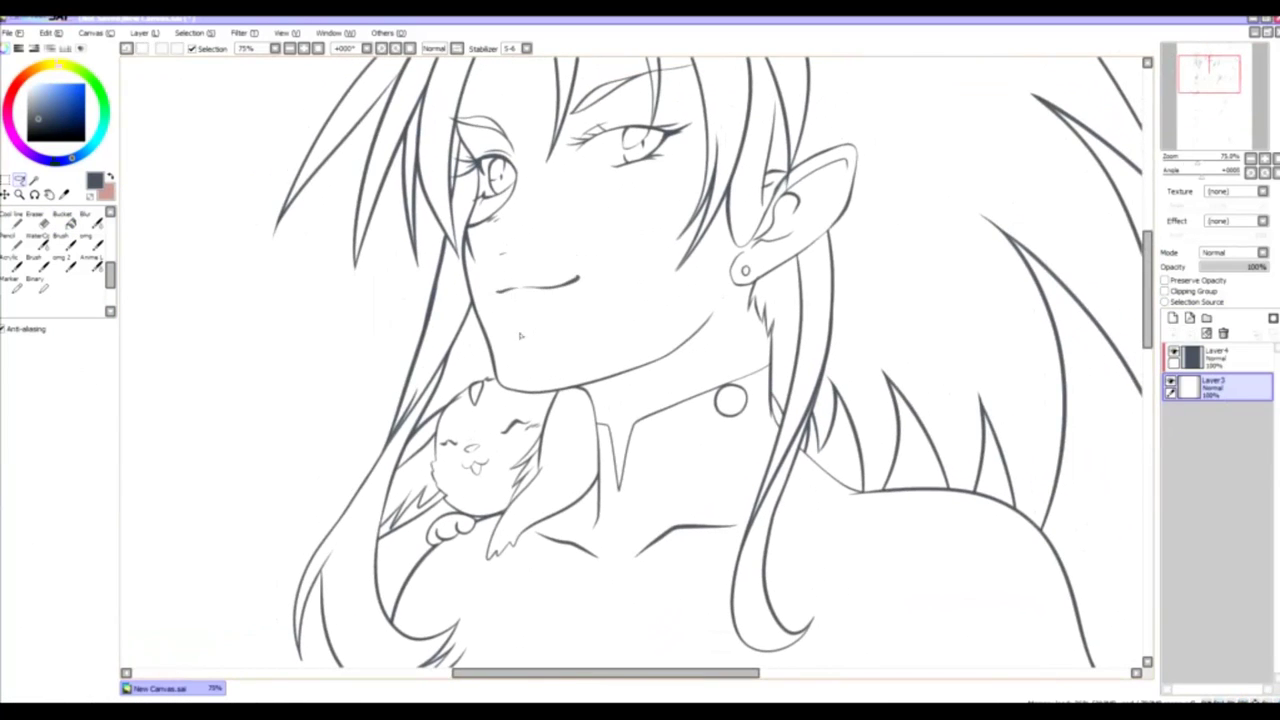
key("e")
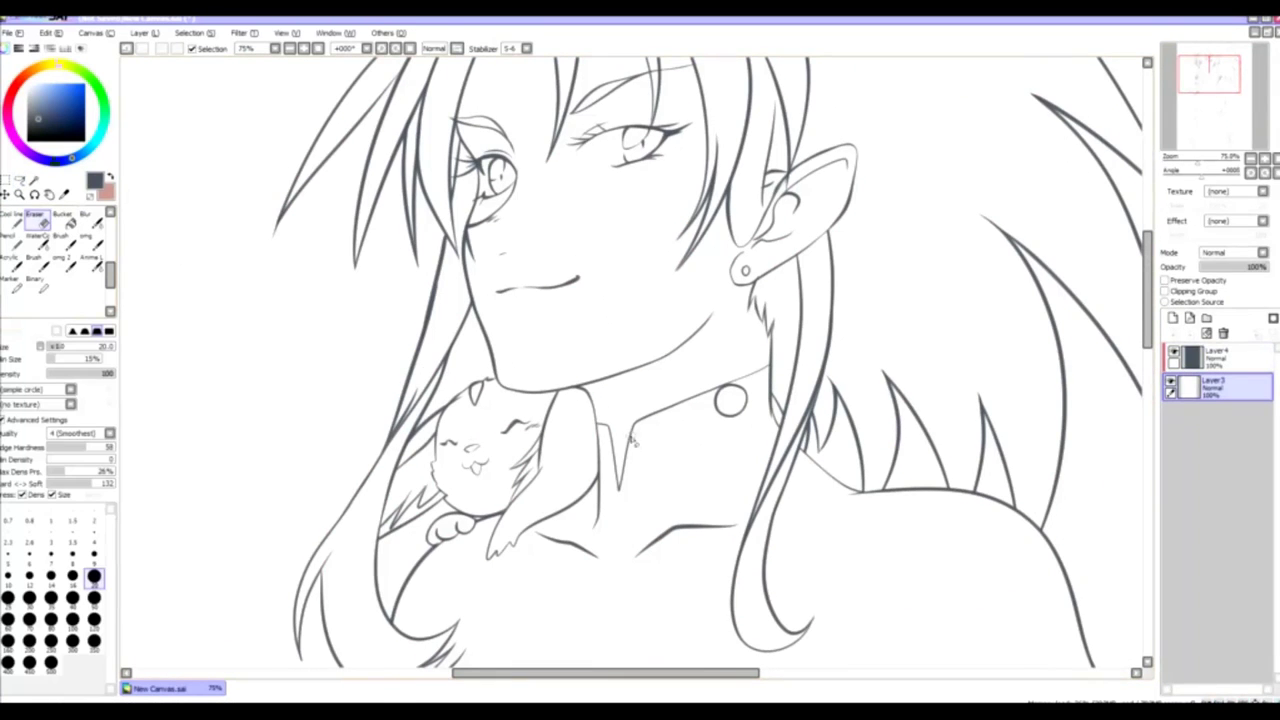
- Lasso the notched collar line on the neck, cut it from Layer3 and paste it onto its own layer
scroll(631, 441, "up", 3)
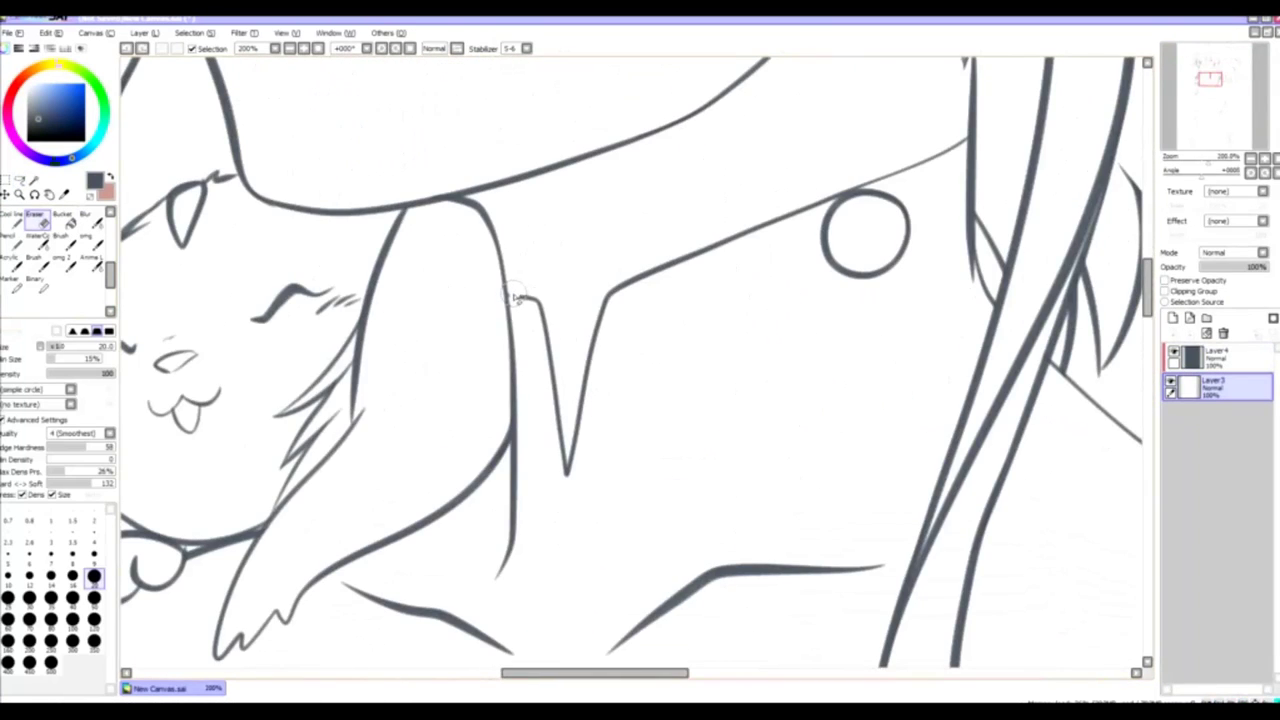
key("l")
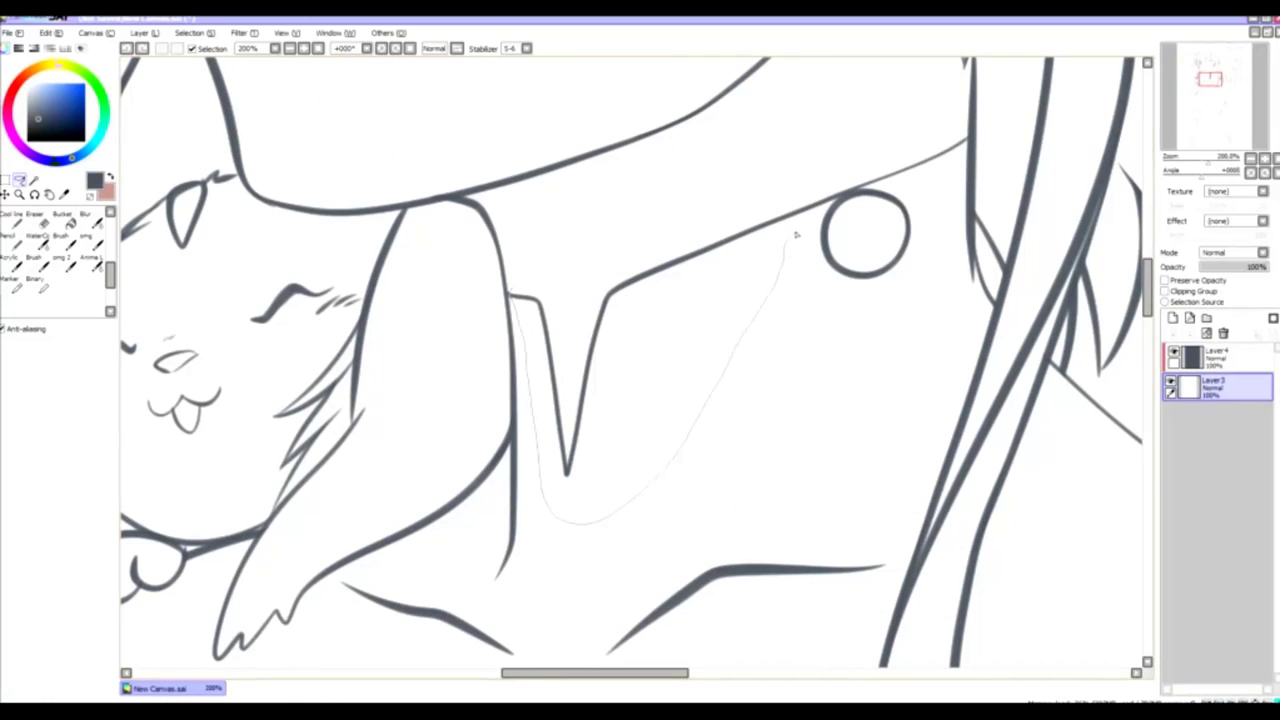
key("ctrl+x")
key("ctrl+v")
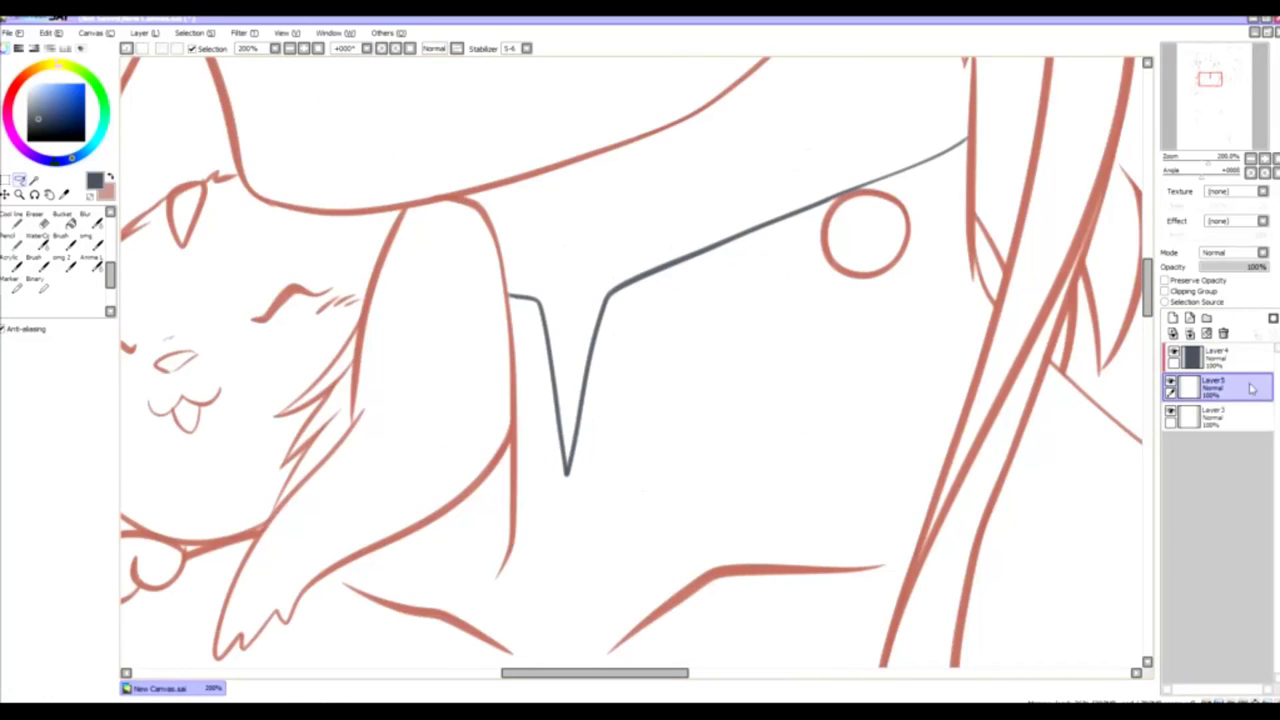
- Move the pasted collar-line layer below Layer3 and hide it, with Layer3 as the active layer
left_click_drag(1213, 382, 1213, 400)
left_click(1213, 388)
key("e")
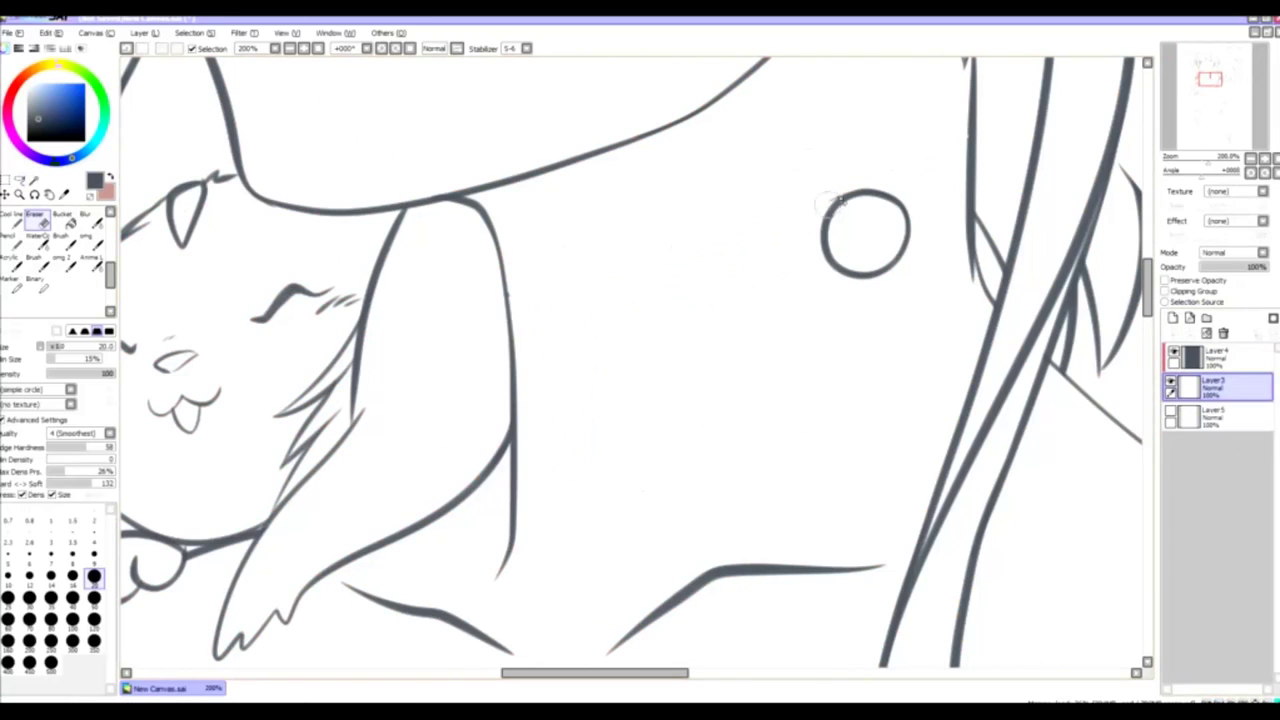
scroll(839, 143, "down", 5)
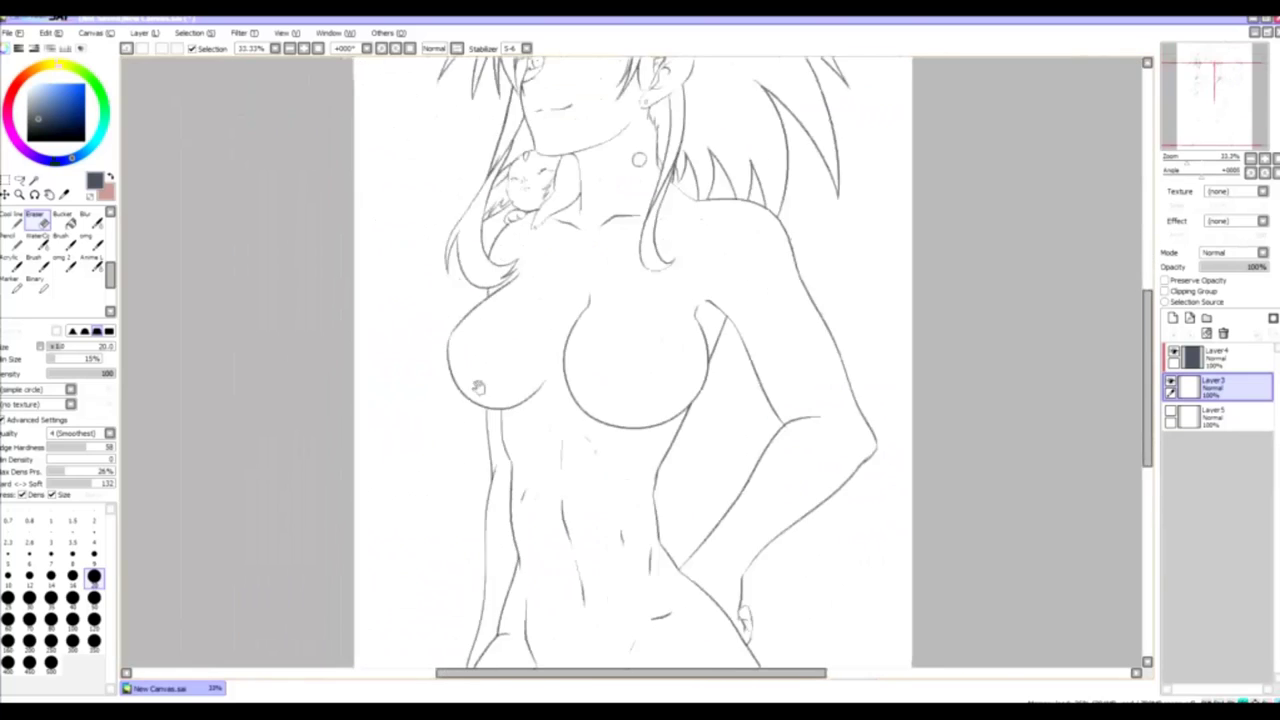
- Add a new layer beneath Layer3, and select the character's body area on Layer3 with the Magic Wand
left_click(1173, 318)
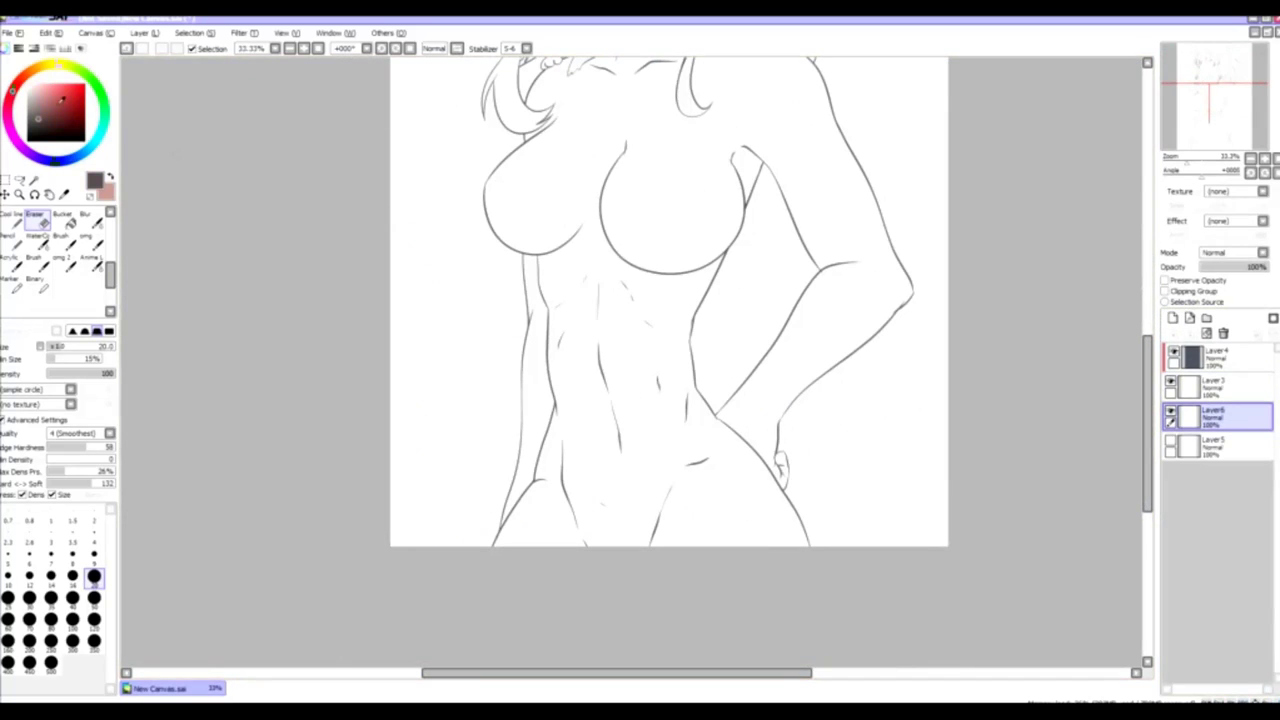
left_click(1213, 388)
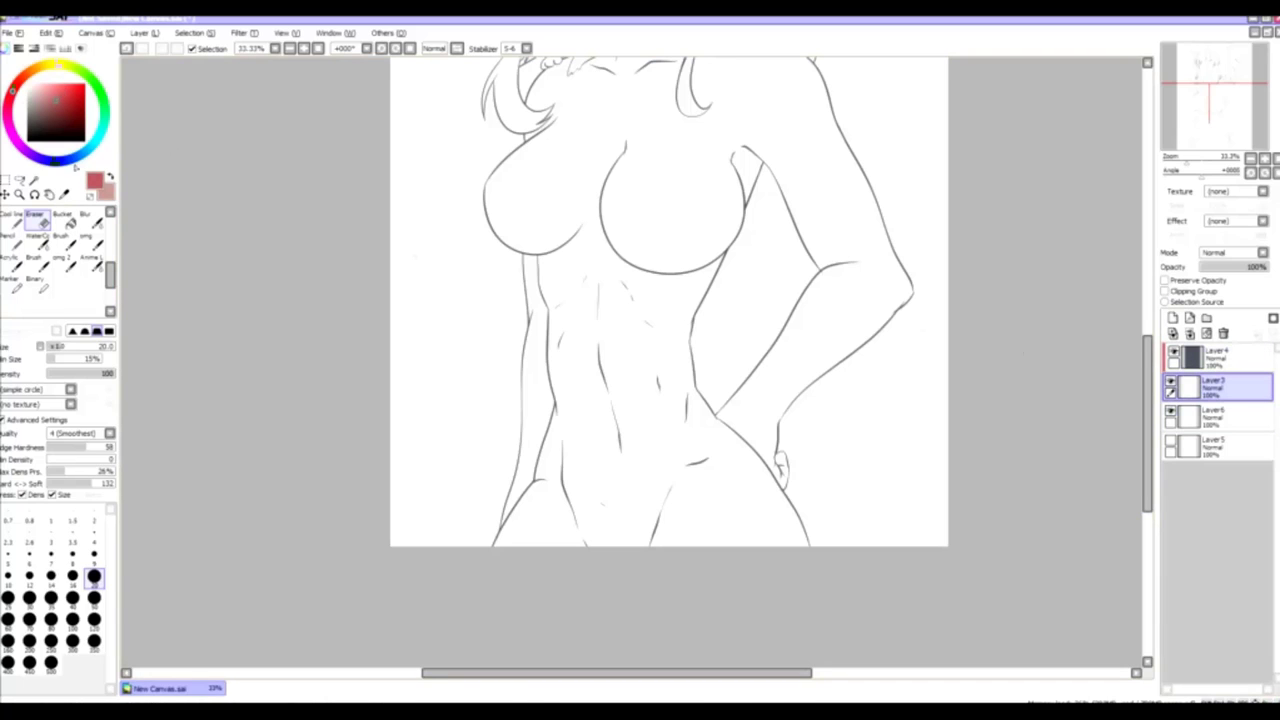
key("l")
left_click_drag(649, 202, 621, 382)
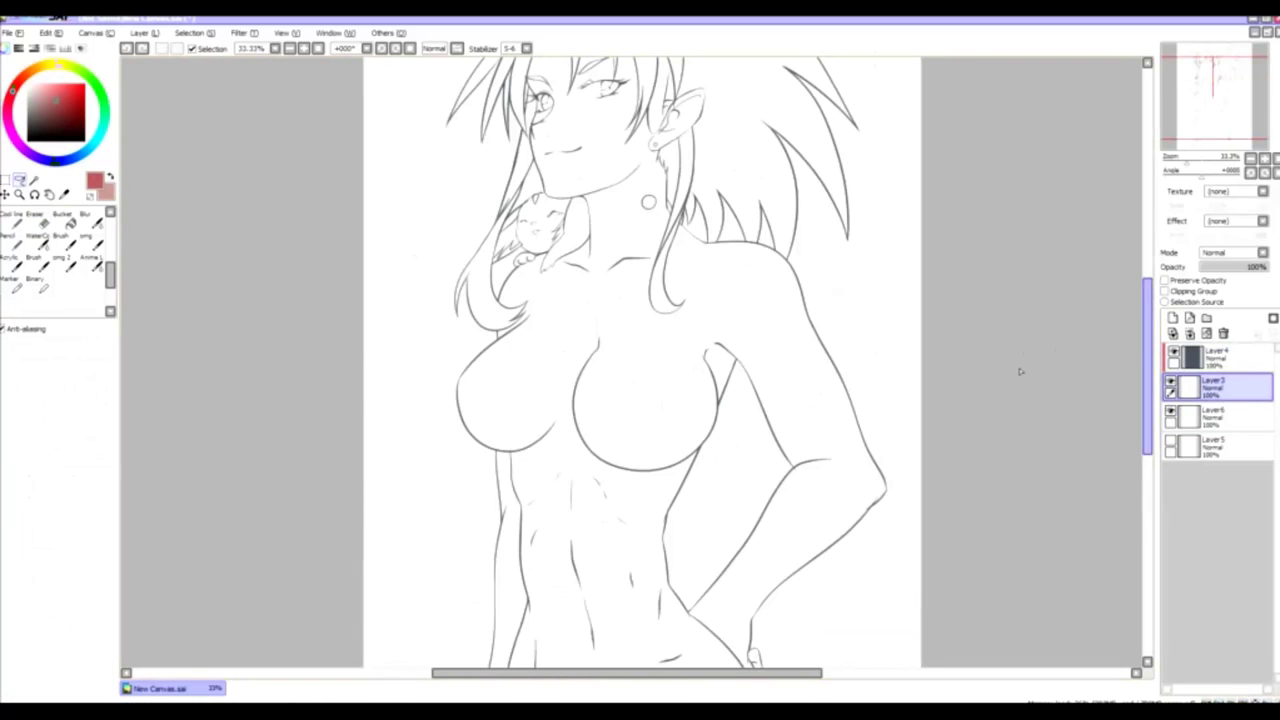
scroll(709, 528, "down", 2)
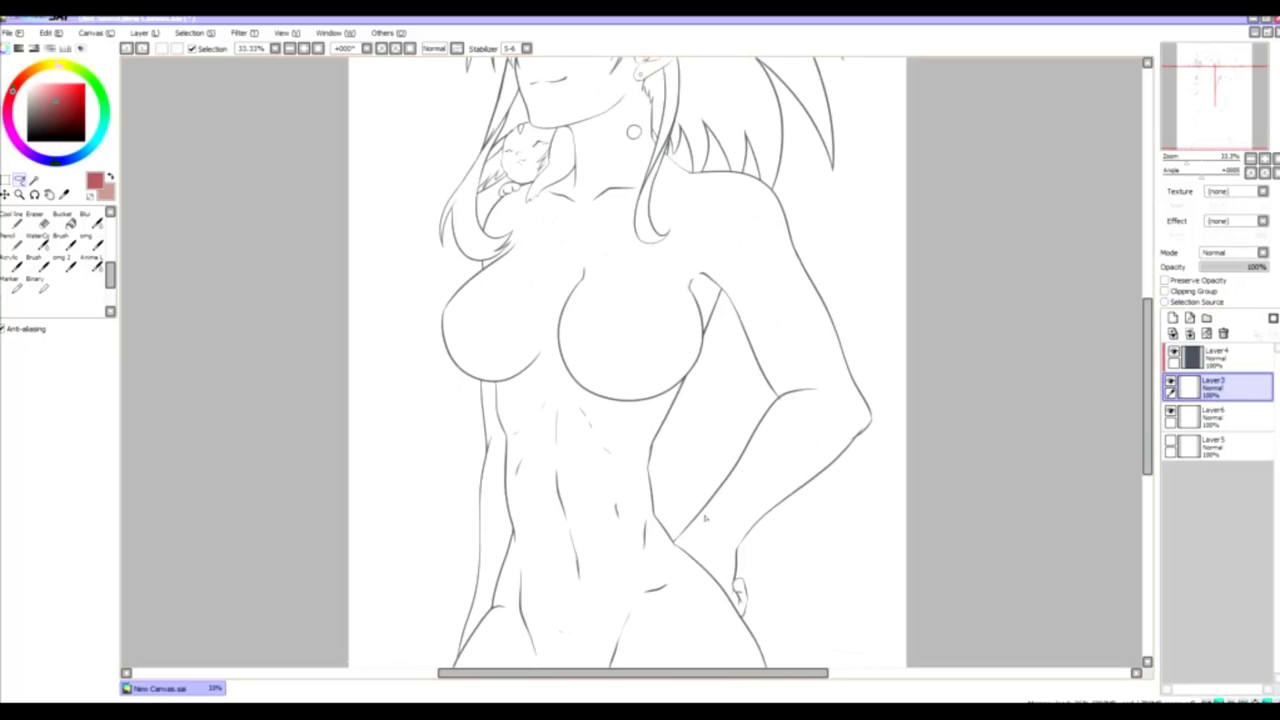
left_click(34, 180)
left_click(834, 400)
scroll(586, 480, "up", 2)
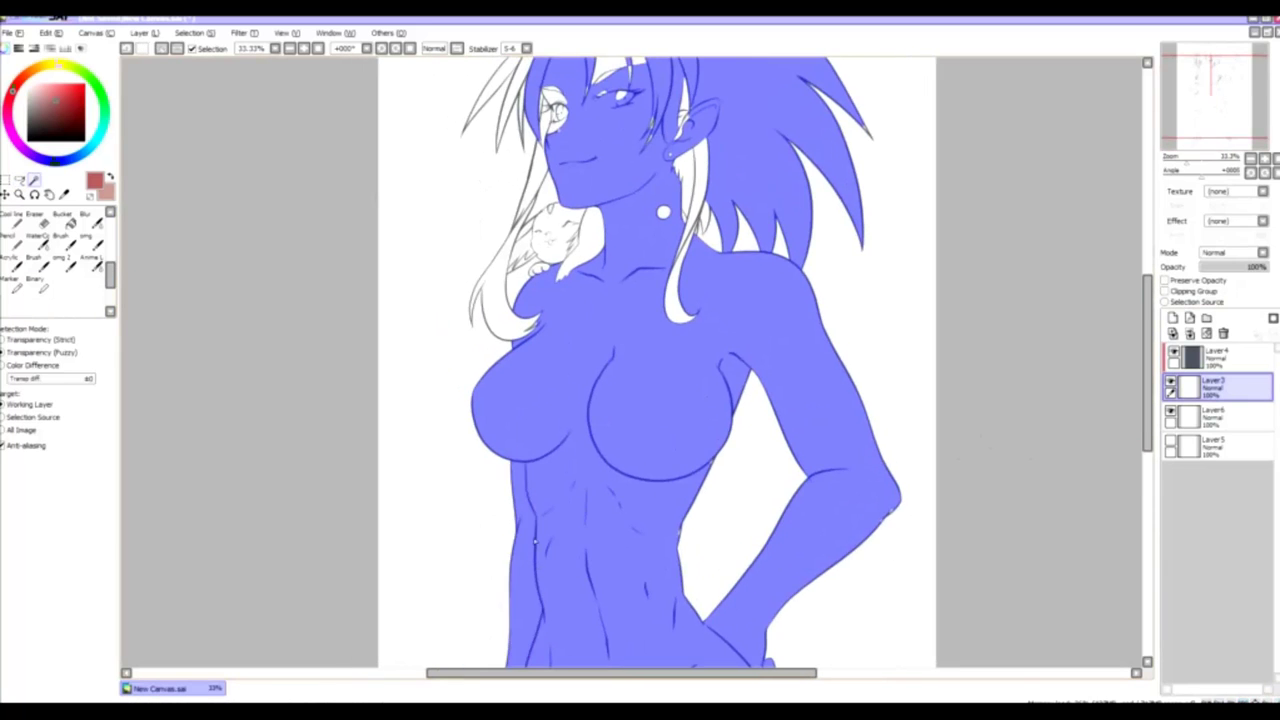
- Remove the face and hair from the selection with the lasso, keeping only the neck and body selected
scroll(640, 360, "up", 3)
key("m")
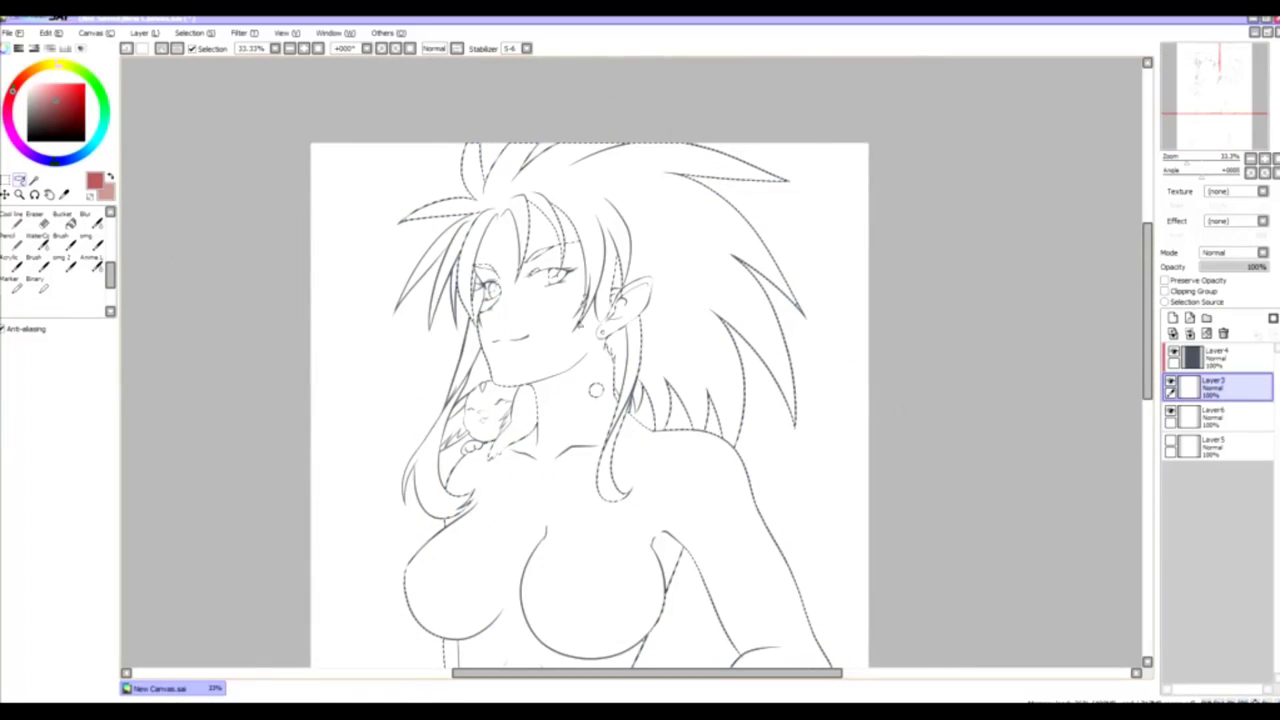
mouse_move(645, 420)
left_mouse_down()
mouse_move(910, 232)
mouse_move(330, 236)
left_mouse_up()
- Fill the selected neck and body on Layer6 with a dark slate purple and clear the selection
left_click(1215, 415)
left_click(63, 220)
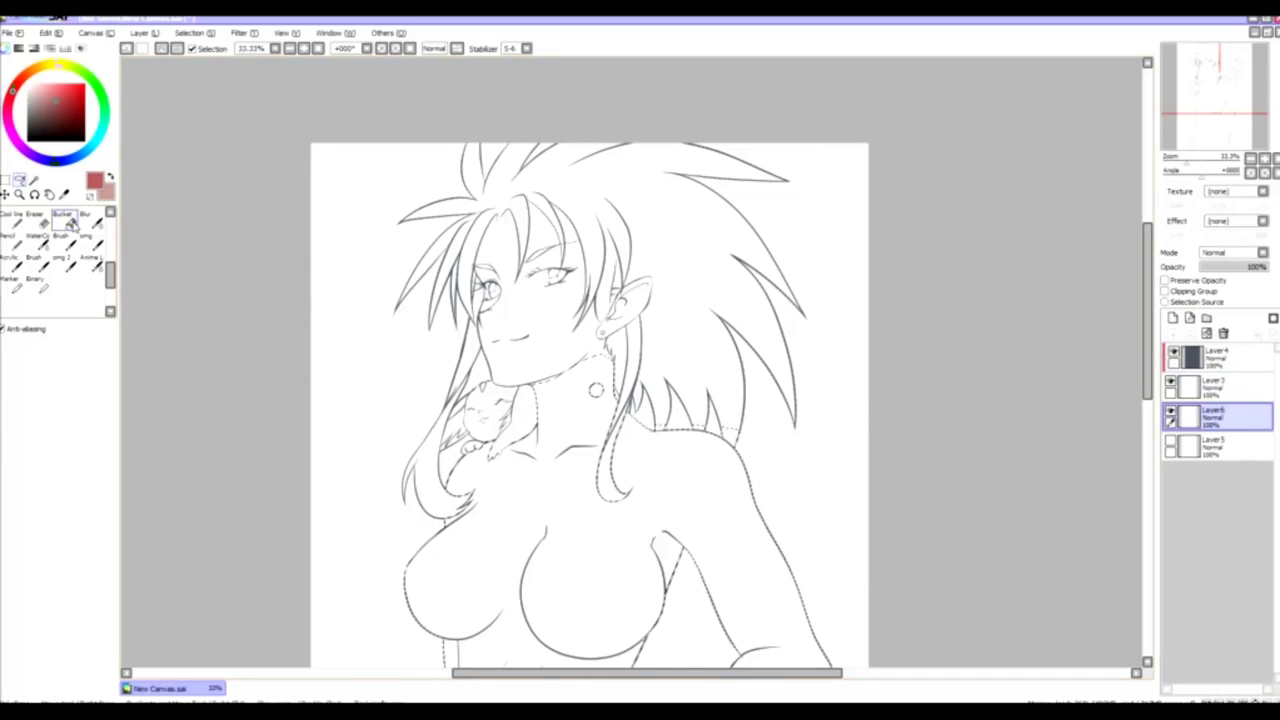
left_click(560, 460)
key("ctrl+z")
scroll(640, 360, "down", 3)
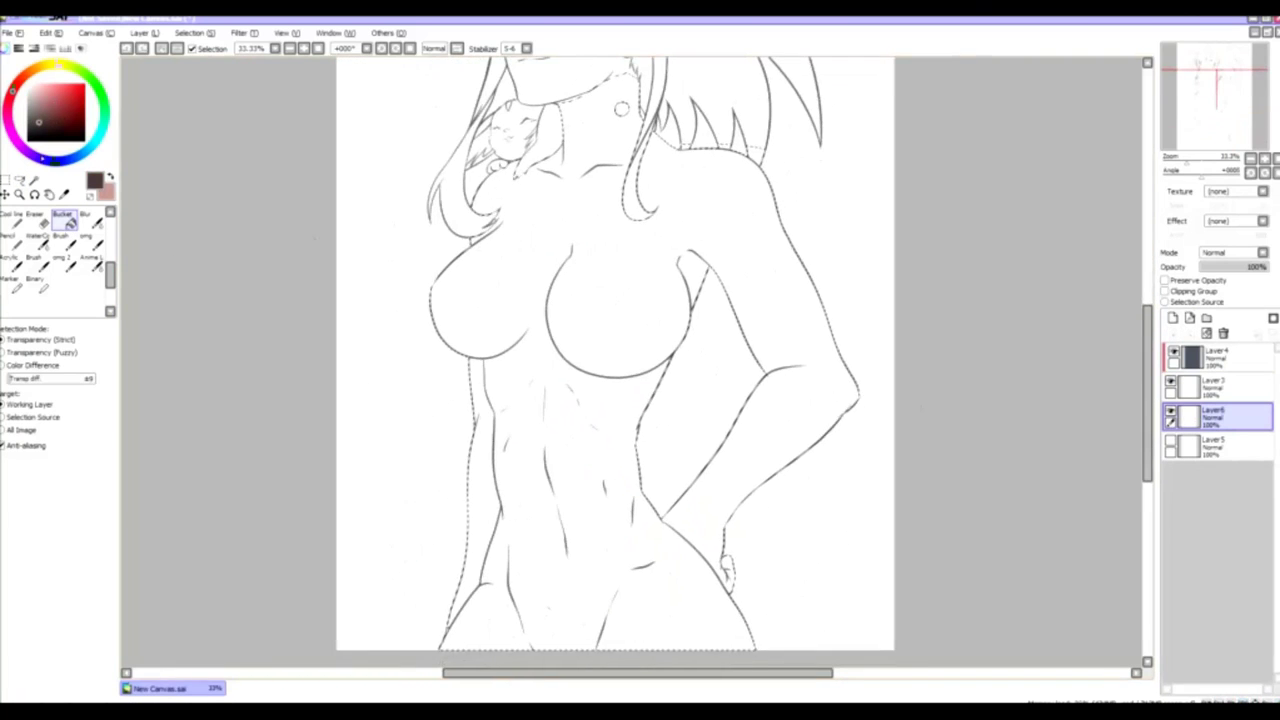
left_click(38, 122)
left_click(560, 450)
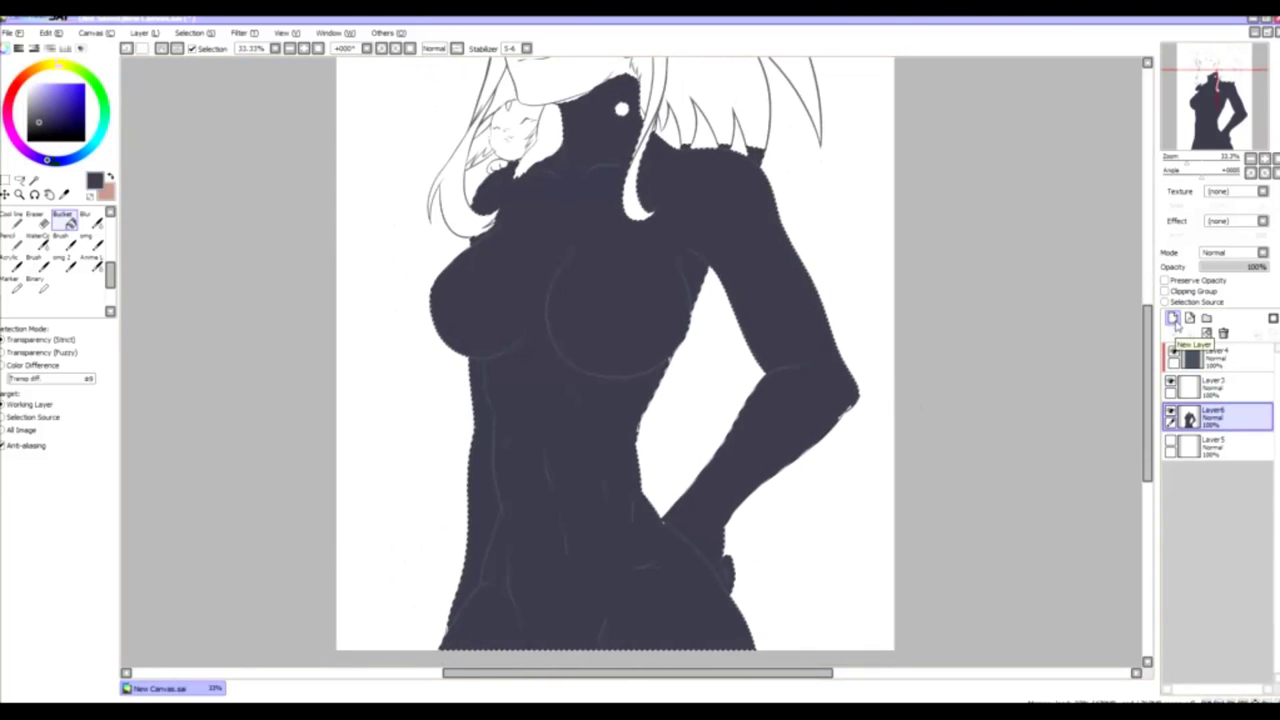
key("ctrl+d")
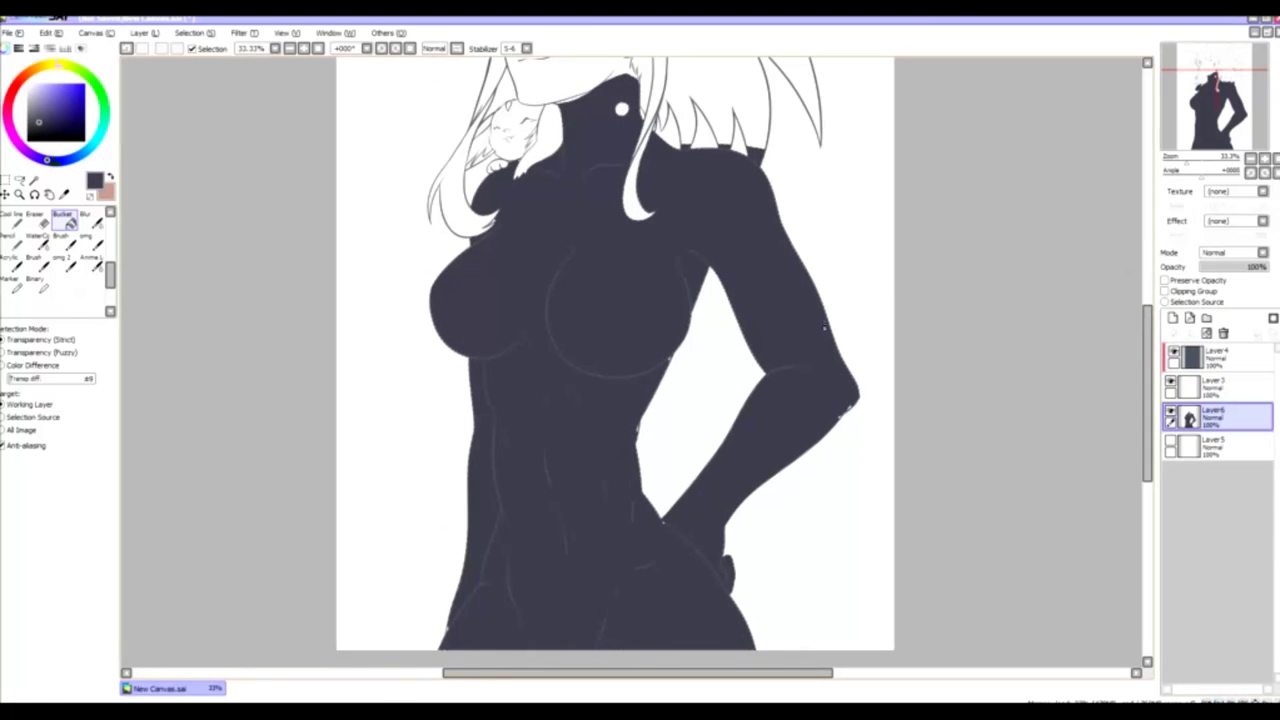
- Paint over the small white gaps along the elbow's edge on Layer6 with the Brush
left_click(35, 258)
scroll(850, 405, "up", 3)
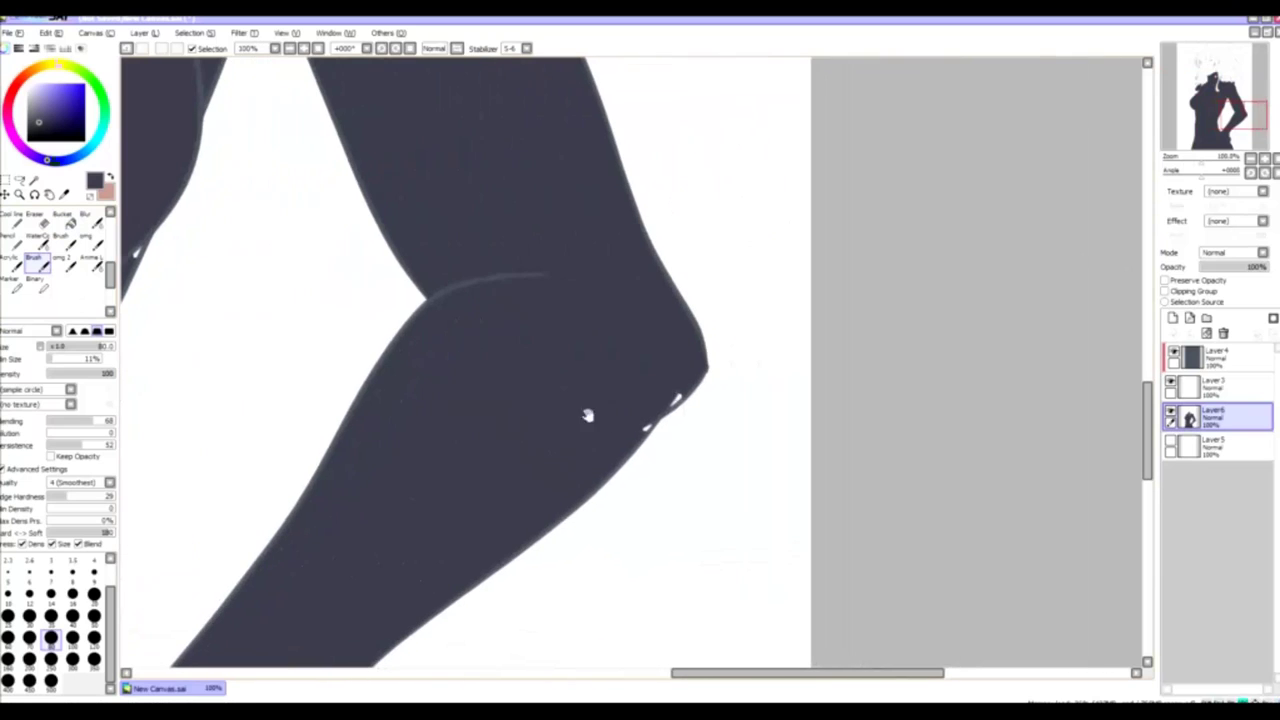
left_click_drag(690, 370, 600, 460)
- Erase the dark fill that spills into the hair spikes above the shoulder line
scroll(488, 340, "up", 5)
scroll(488, 340, "left", 3)
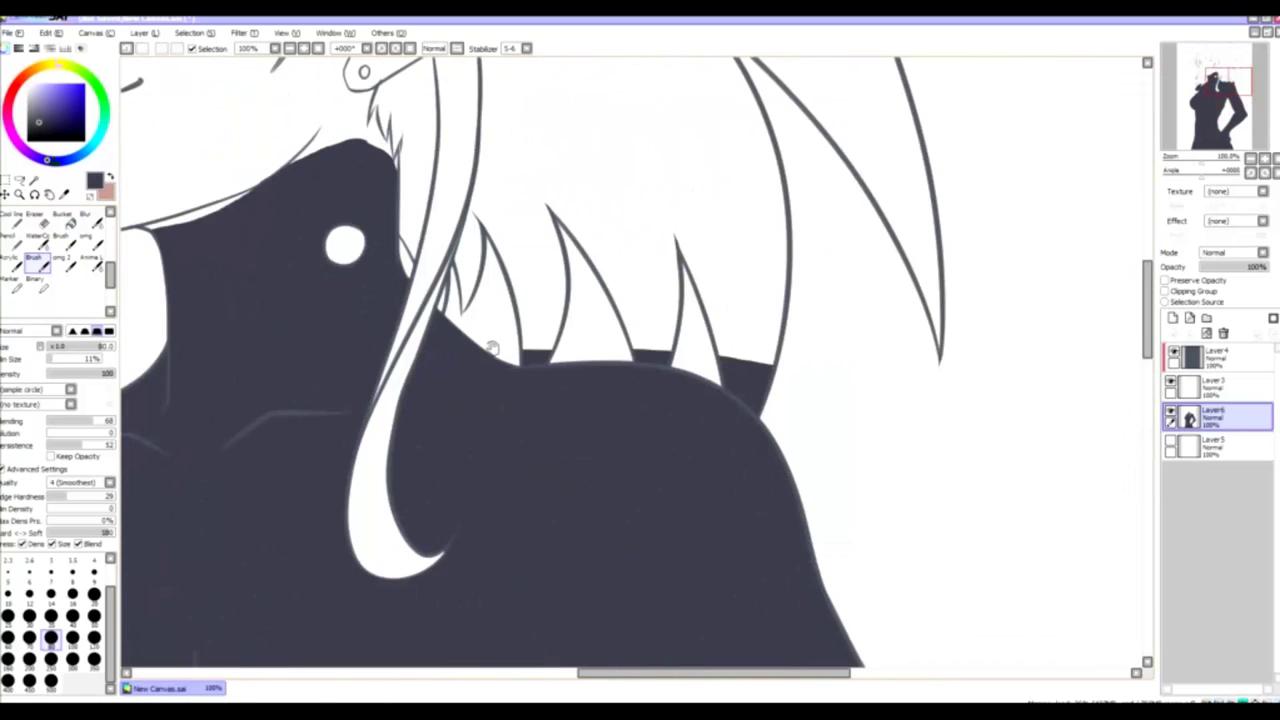
key("e")
mouse_move(634, 366)
left_mouse_down()
mouse_move(668, 360)
mouse_move(748, 402)
mouse_move(828, 395)
mouse_move(706, 363)
left_mouse_up()
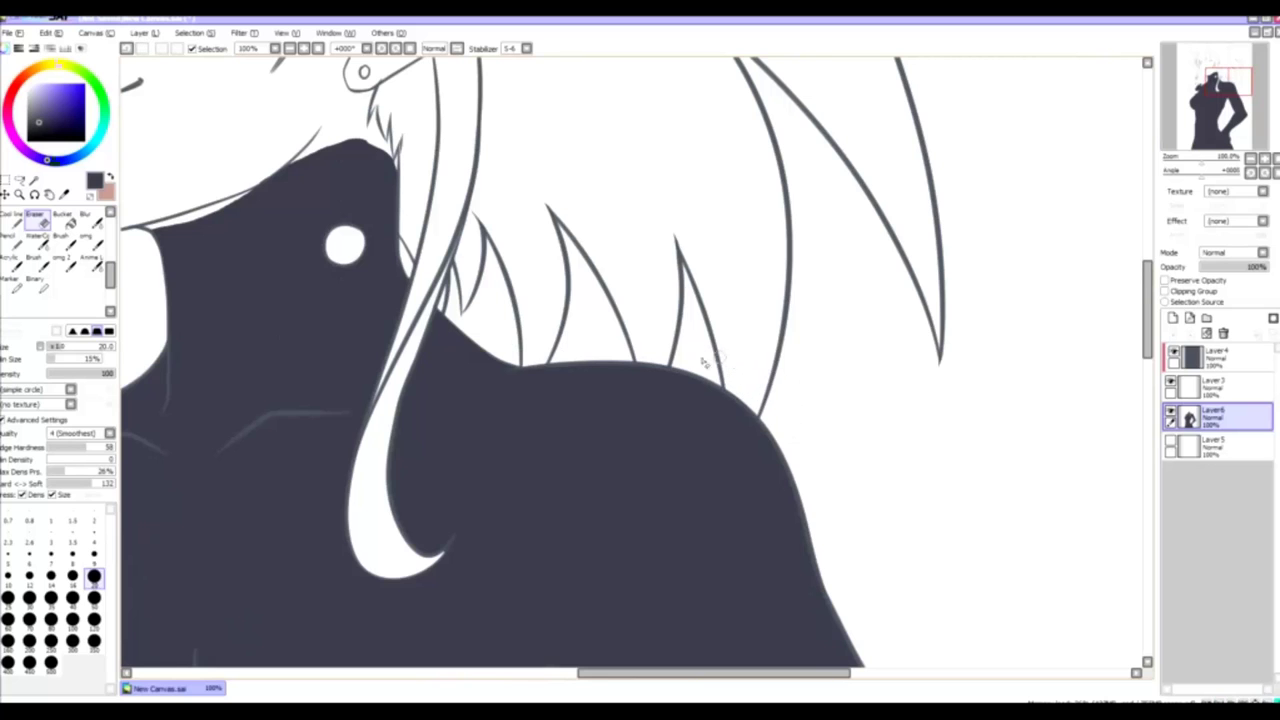
- Extend the neck fill up to the jawline and earlobe with the Brush at size 20, and erase the overspill along the hair tufts
scroll(706, 363, "up", 5)
scroll(706, 363, "left", 3)
key("b")
key("bracketleft")
key("bracketleft")
key("bracketleft")
key("bracketleft")
key("bracketleft")
key("bracketleft")
key("bracketleft")
key("bracketleft")
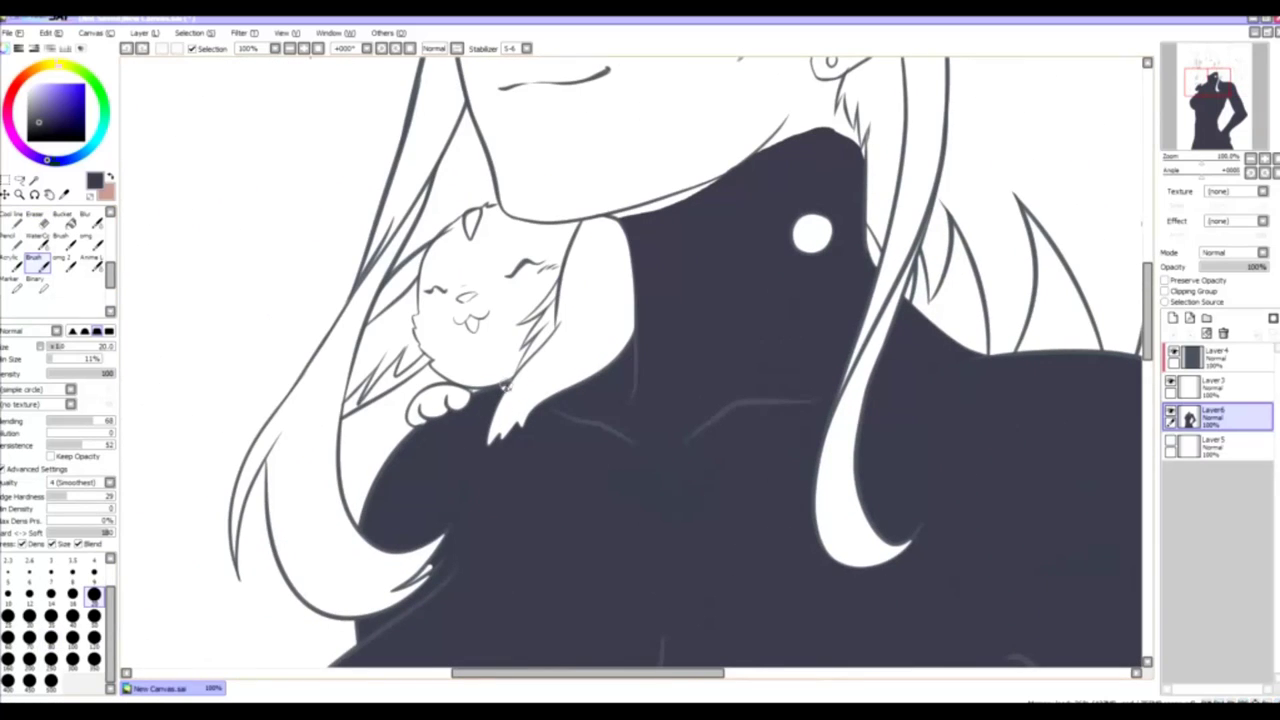
scroll(518, 320, "up", 3)
scroll(518, 320, "right", 3)
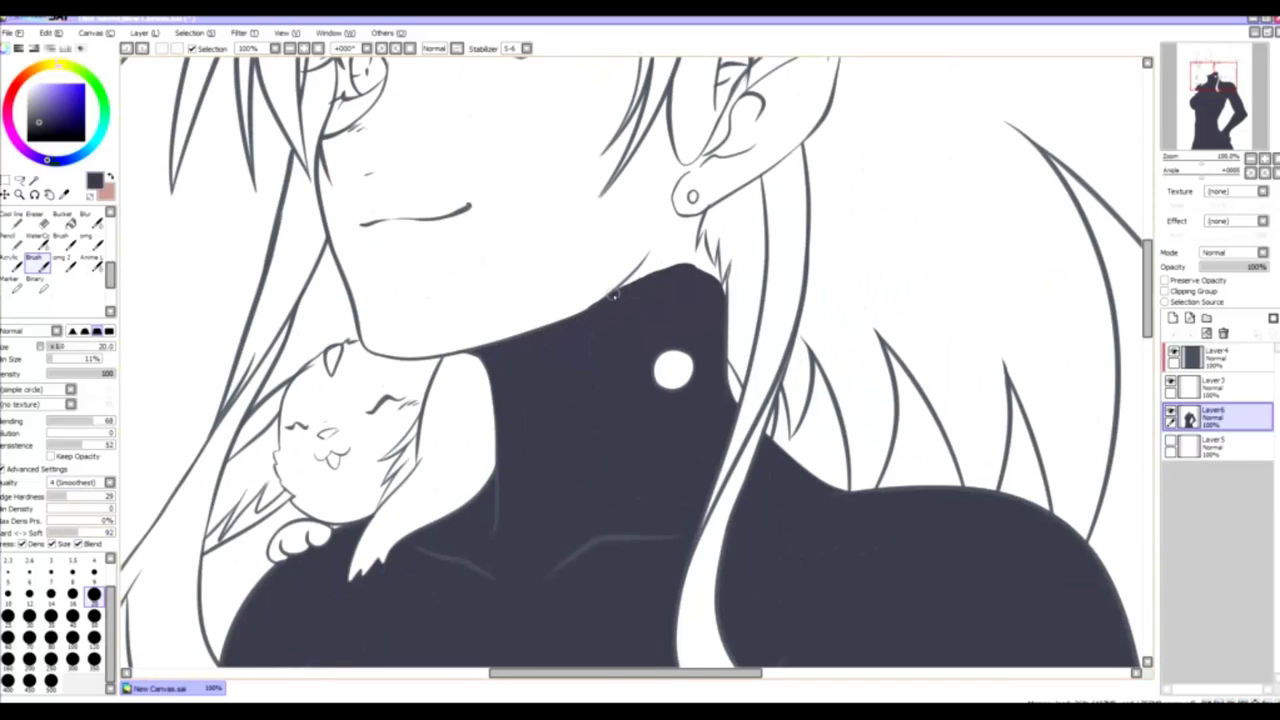
mouse_move(612, 292)
left_mouse_down()
mouse_move(682, 265)
mouse_move(712, 272)
left_mouse_up()
left_click_drag(705, 213, 627, 284)
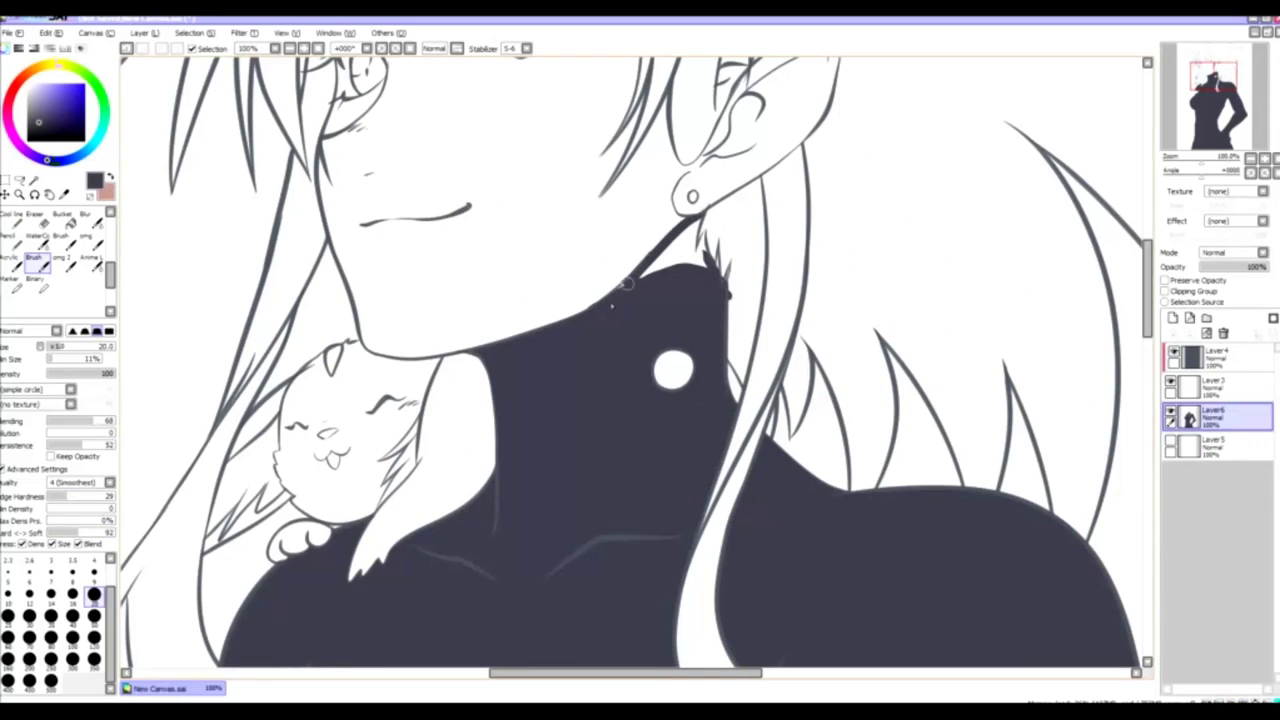
mouse_move(700, 216)
left_mouse_down()
mouse_move(672, 256)
mouse_move(696, 232)
left_mouse_up()
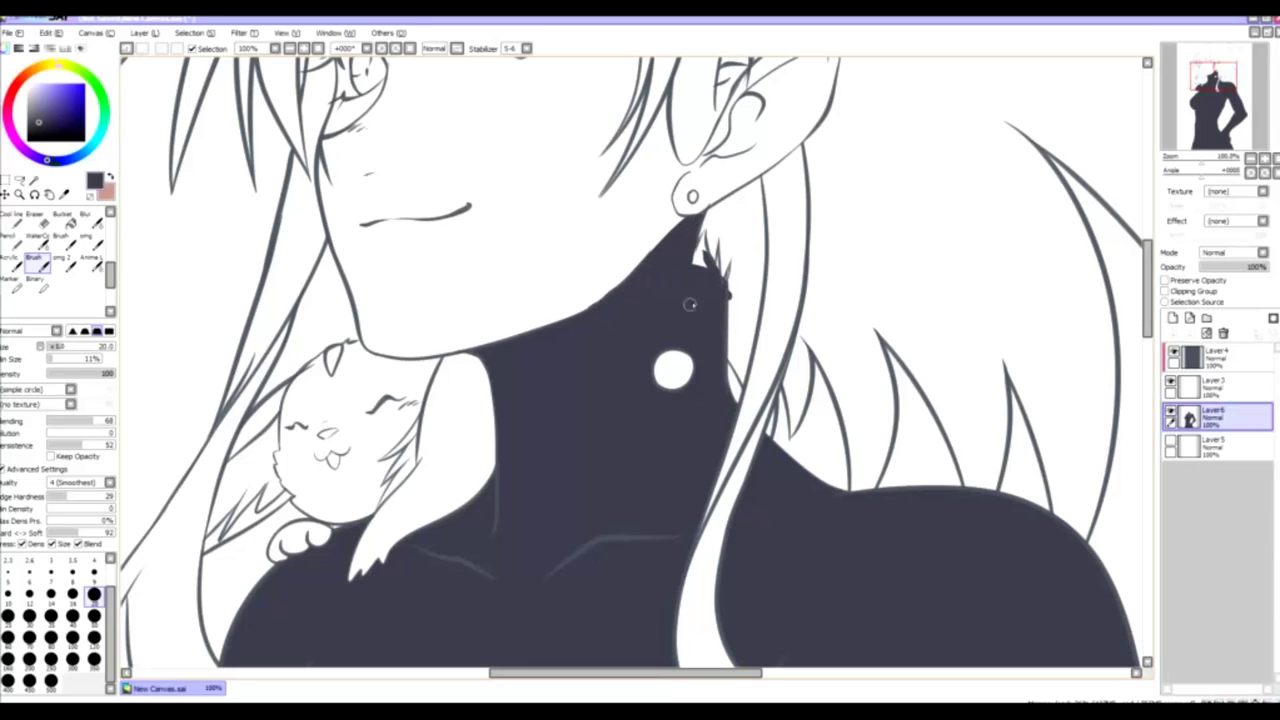
key("e")
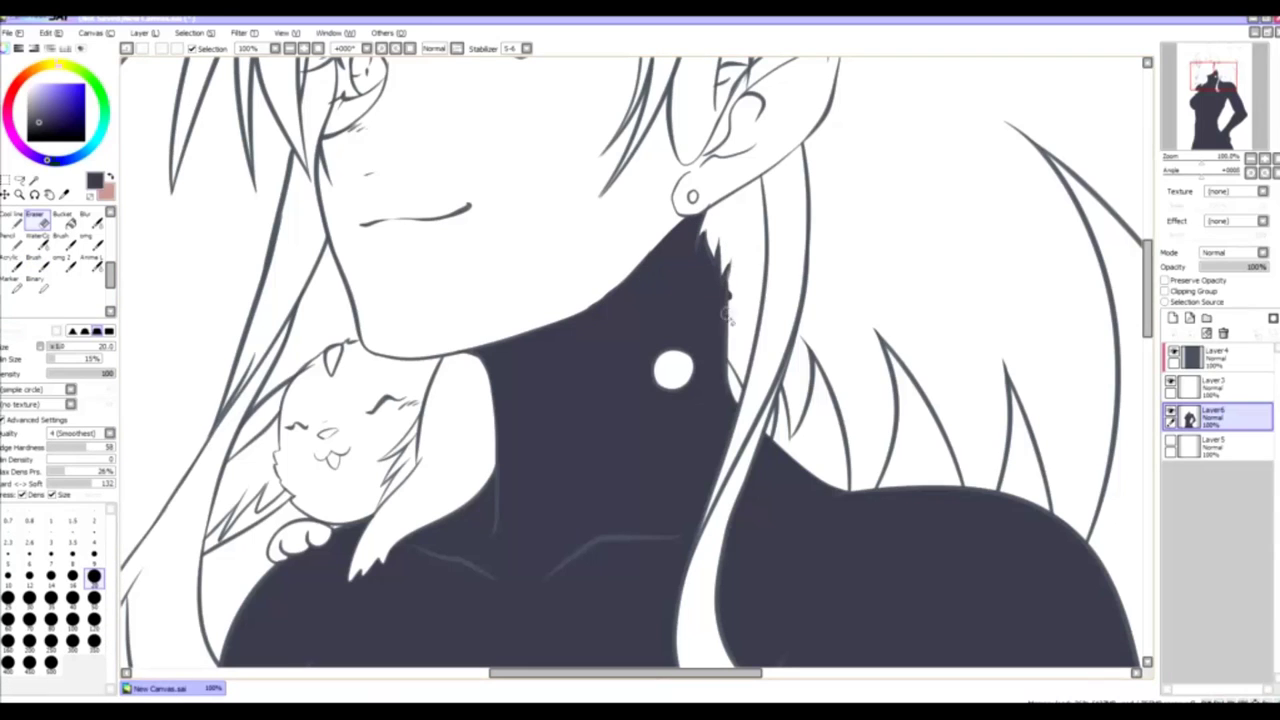
mouse_move(728, 300)
left_mouse_down()
mouse_move(736, 262)
mouse_move(712, 260)
left_mouse_up()
- Paint over the remaining small white gaps along the torso, hip and shoulder edges on Layer6 with the Brush
scroll(713, 265, "down", 2)
scroll(617, 290, "up", 3)
key("b")
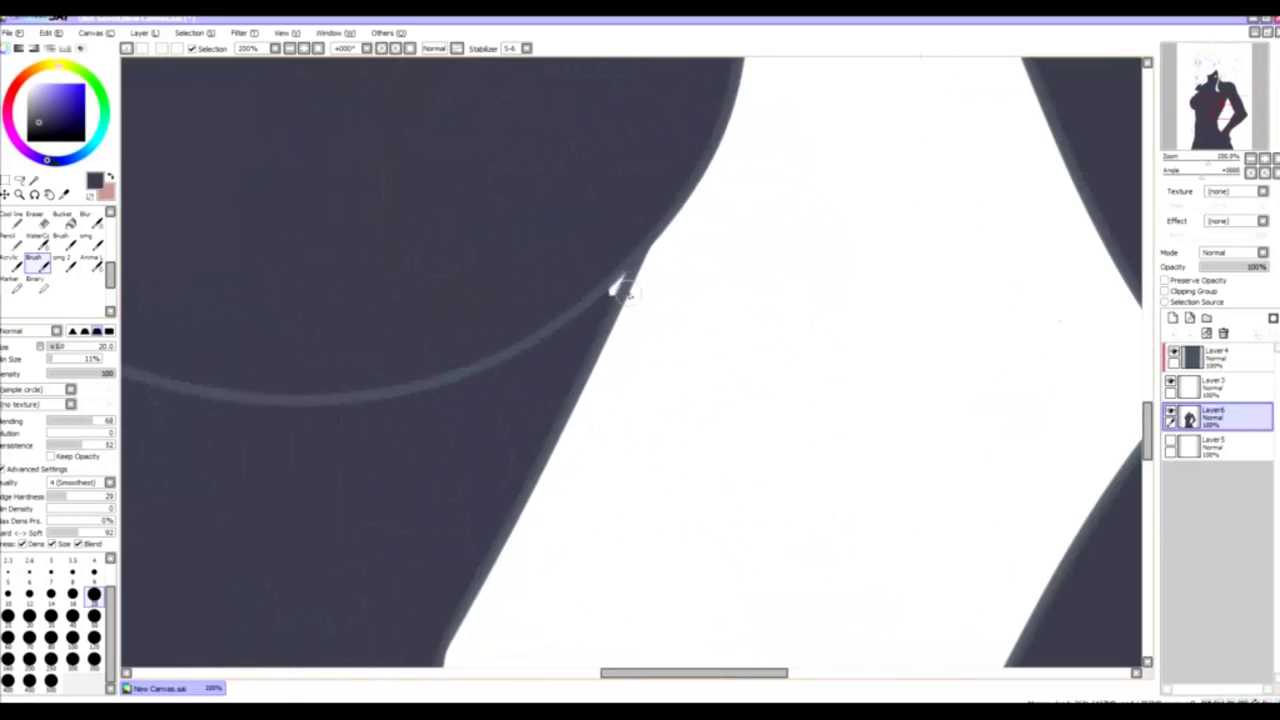
scroll(513, 428, "down", 1)
scroll(697, 289, "down", 3)
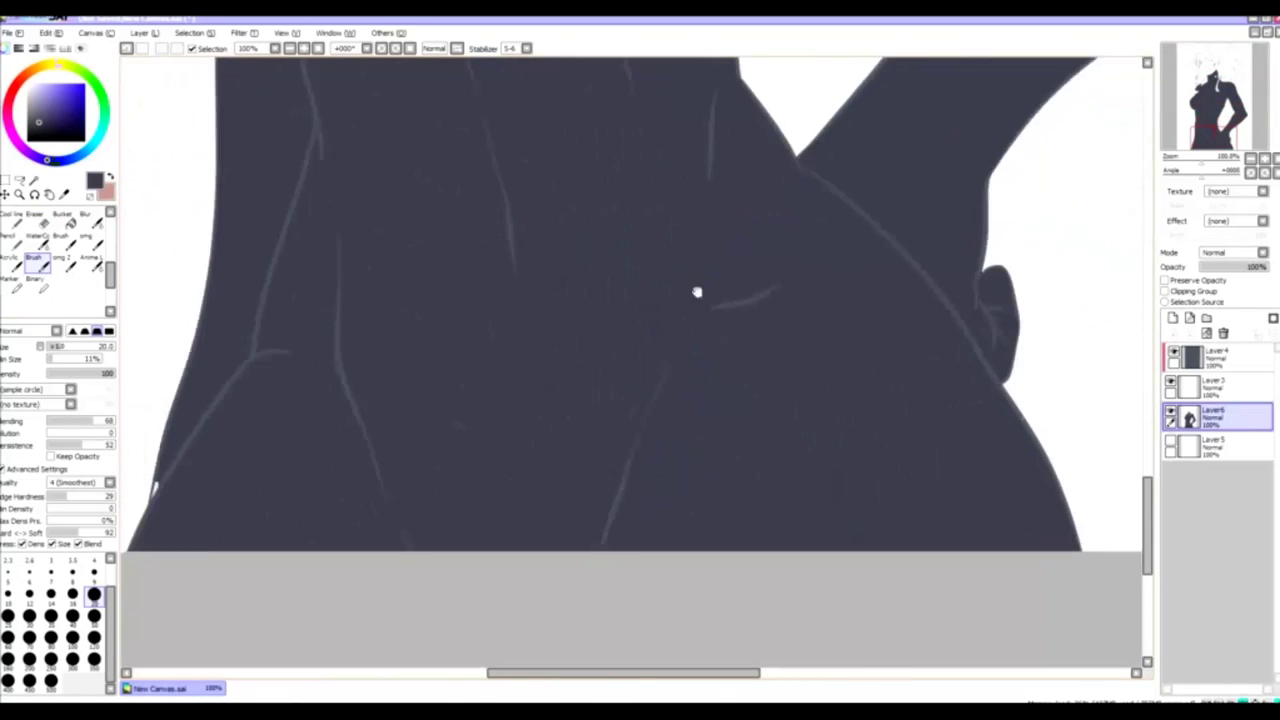
scroll(455, 535, "left", 5)
scroll(497, 371, "up", 10)
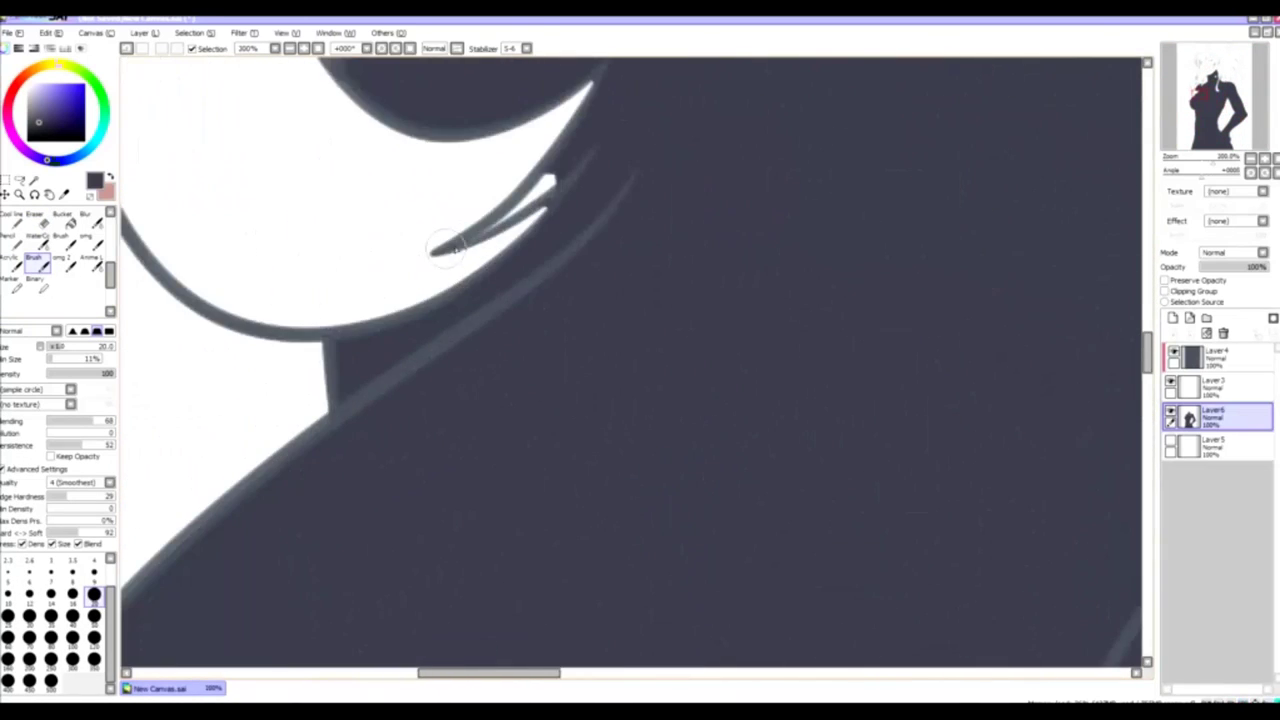
- Paint a dark stripe on Layer6 along the face's outer contour, from beneath the small-animal side's eye down towards the chin
scroll(583, 406, "down", 2)
scroll(496, 352, "up", 4)
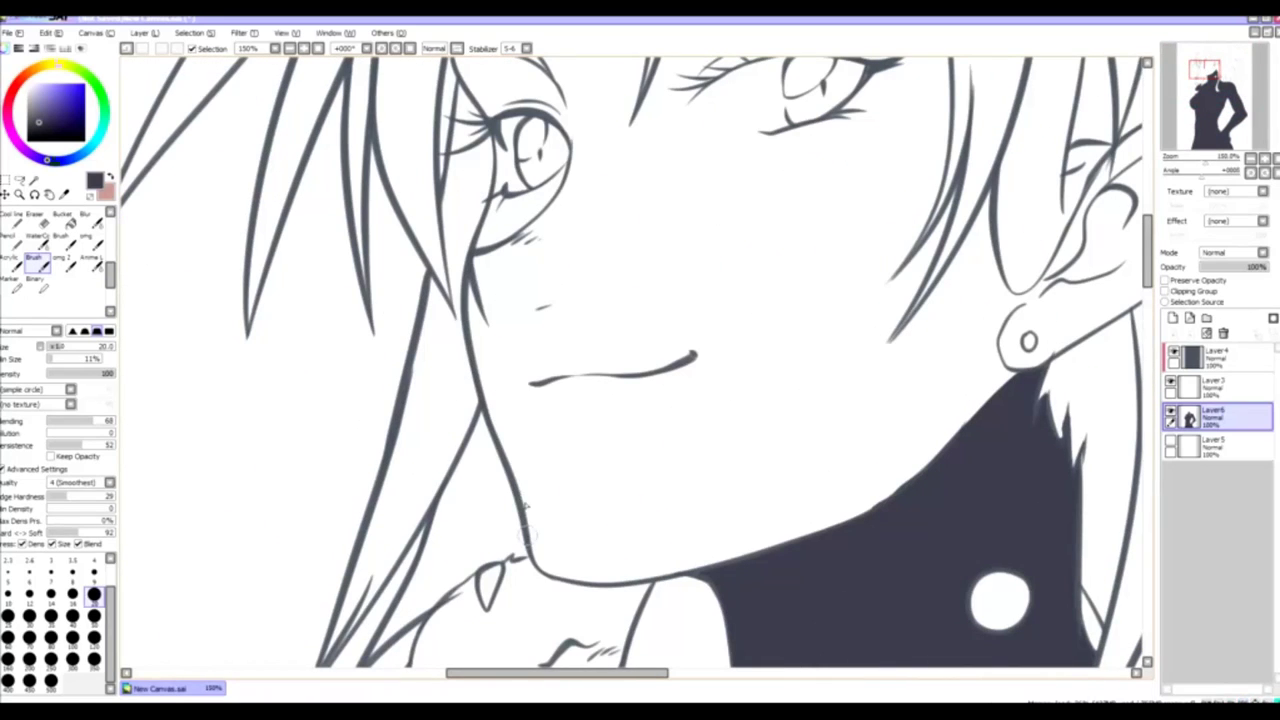
left_click_drag(474, 266, 506, 441)
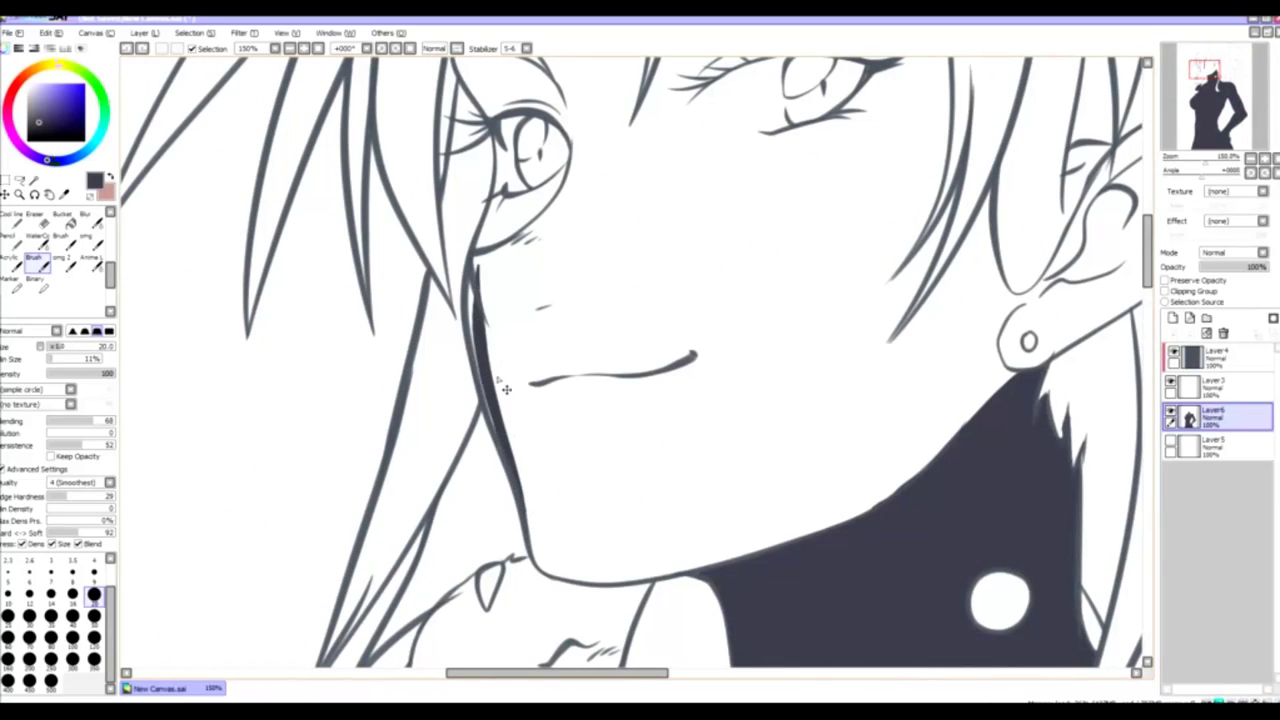
key("ctrl+z")
left_click_drag(470, 270, 501, 441)
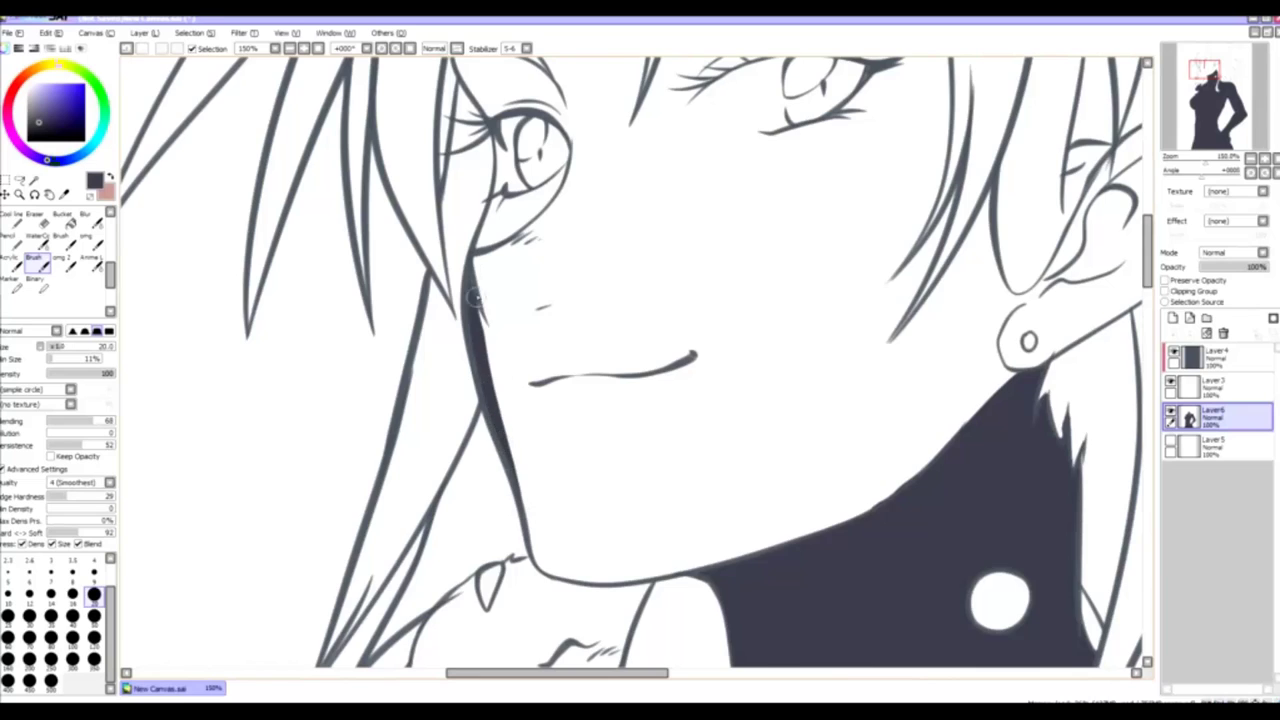
scroll(476, 297, "up", 3)
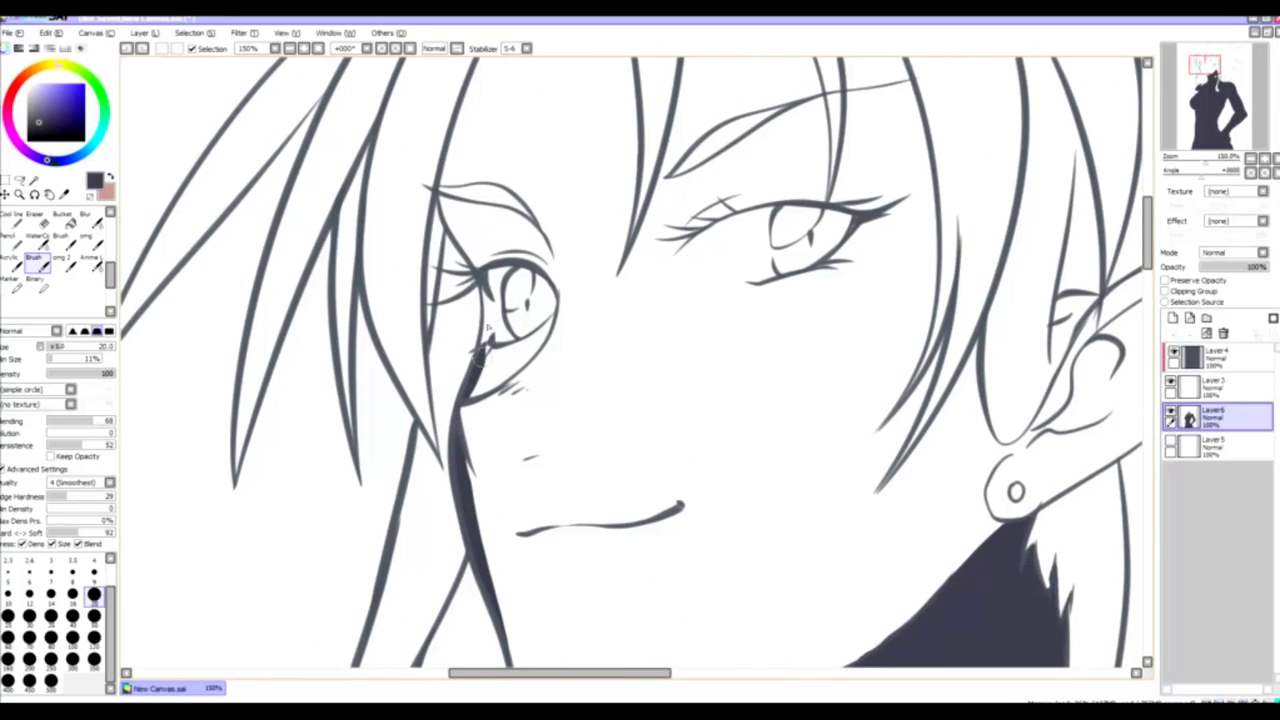
- Extend the dark marking up the outer side of the eye and fill the area beneath the lower lid
mouse_move(487, 328)
left_mouse_down()
mouse_move(489, 292)
mouse_move(478, 259)
left_mouse_up()
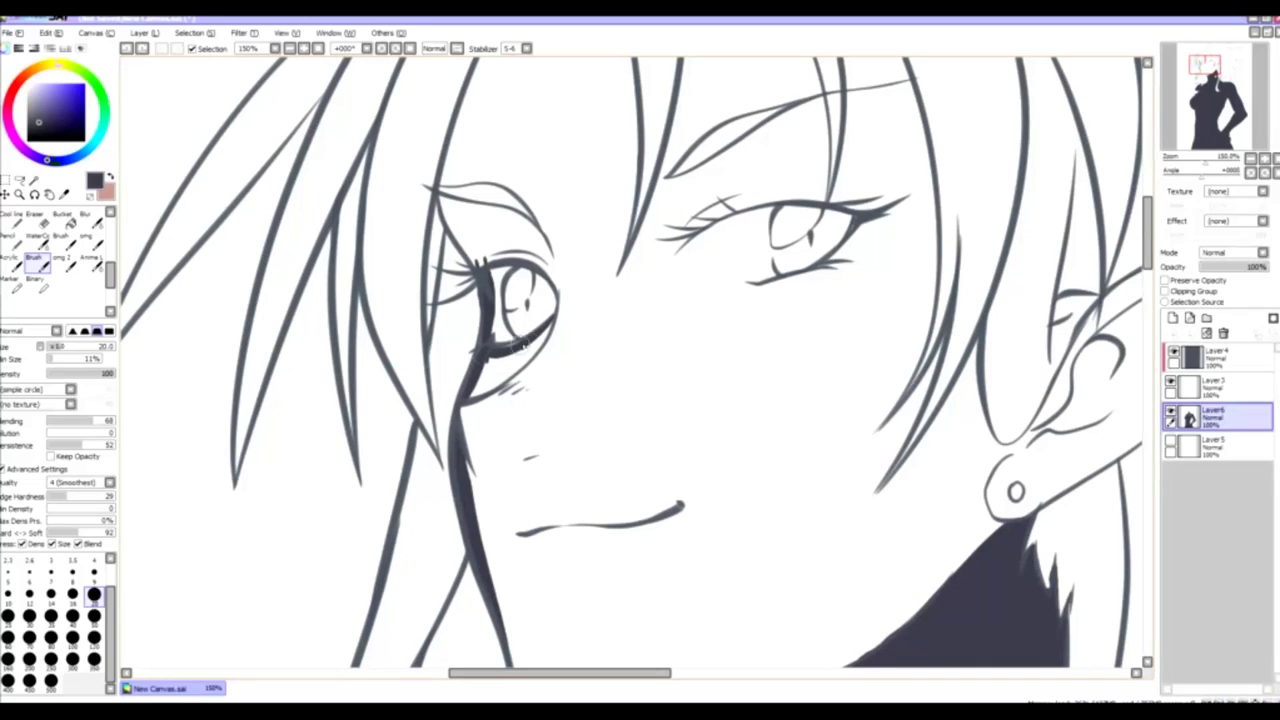
left_click_drag(535, 345, 475, 385)
mouse_move(550, 320)
left_mouse_down()
mouse_move(536, 355)
mouse_move(496, 363)
mouse_move(525, 351)
mouse_move(468, 390)
left_mouse_up()
left_click_drag(492, 240, 486, 350)
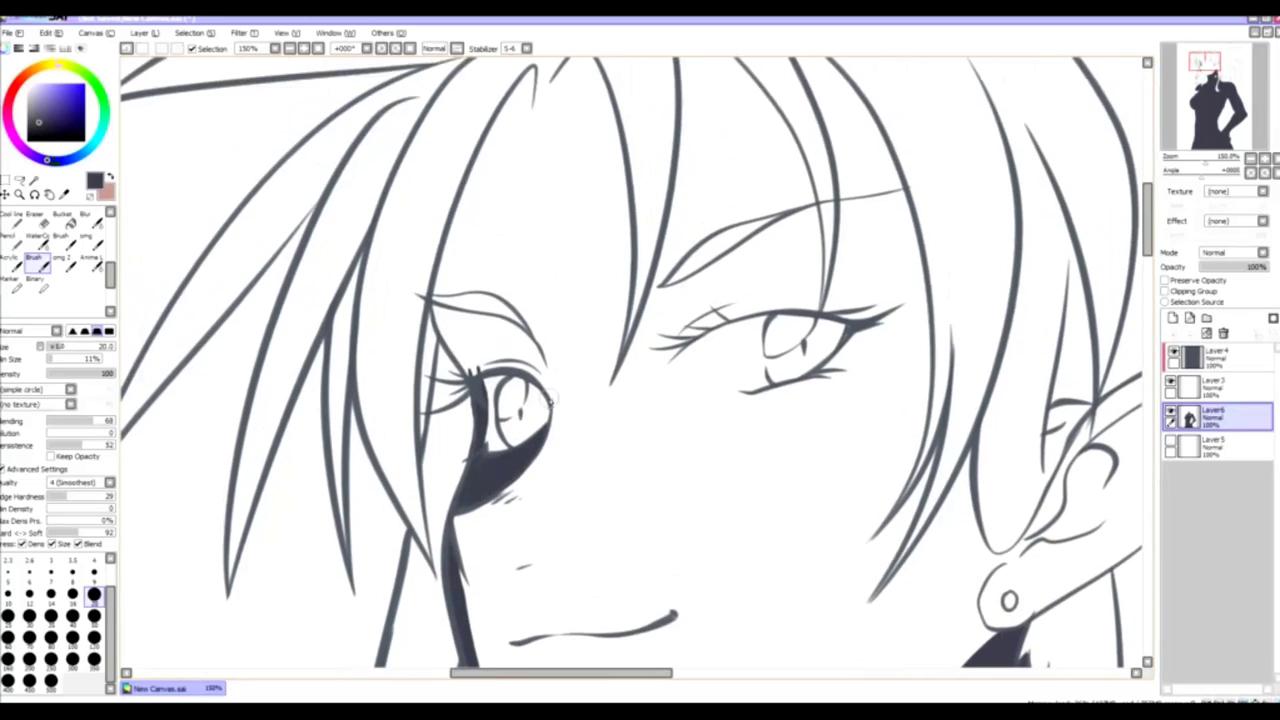
- Fill the upper eyelid area with the dark colour and draw a dark line from the eye up to the hairline
mouse_move(545, 390)
left_mouse_down()
mouse_move(513, 357)
mouse_move(552, 400)
mouse_move(470, 368)
left_mouse_up()
left_click_drag(428, 308, 473, 372)
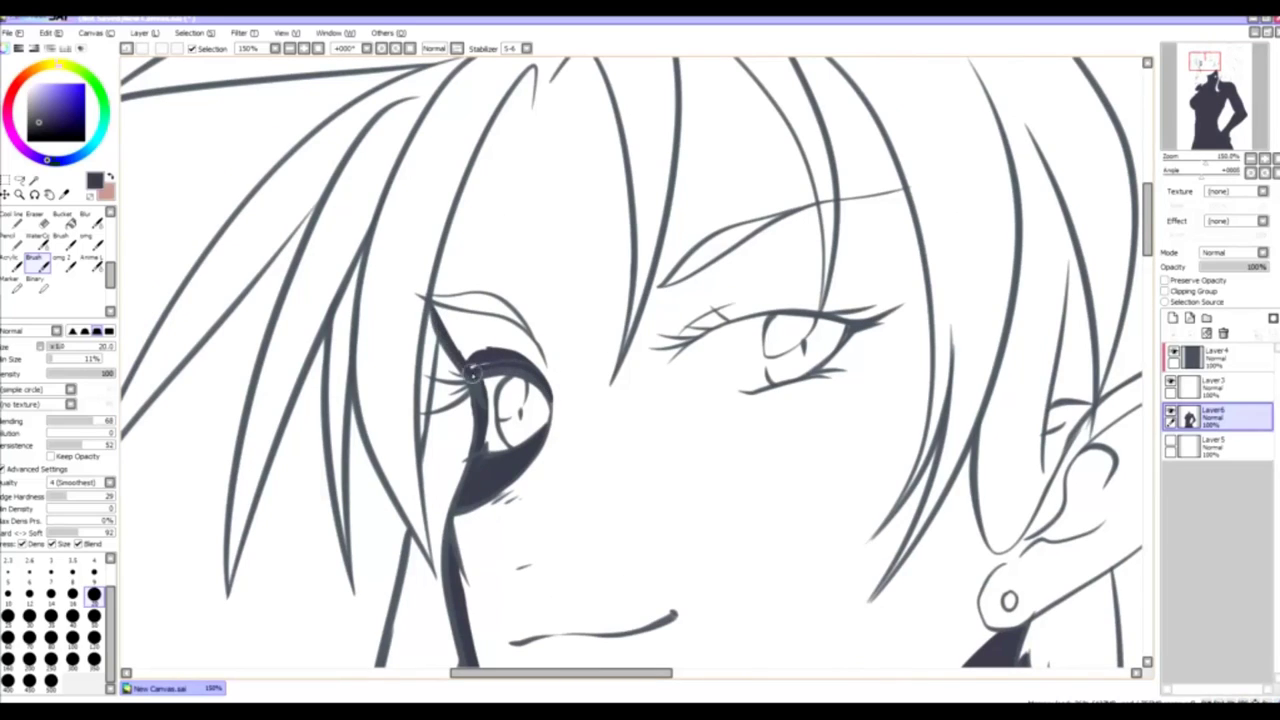
mouse_move(550, 390)
left_mouse_down()
mouse_move(514, 334)
mouse_move(426, 302)
mouse_move(467, 332)
mouse_move(445, 322)
mouse_move(442, 386)
left_mouse_up()
left_click_drag(518, 410, 516, 128)
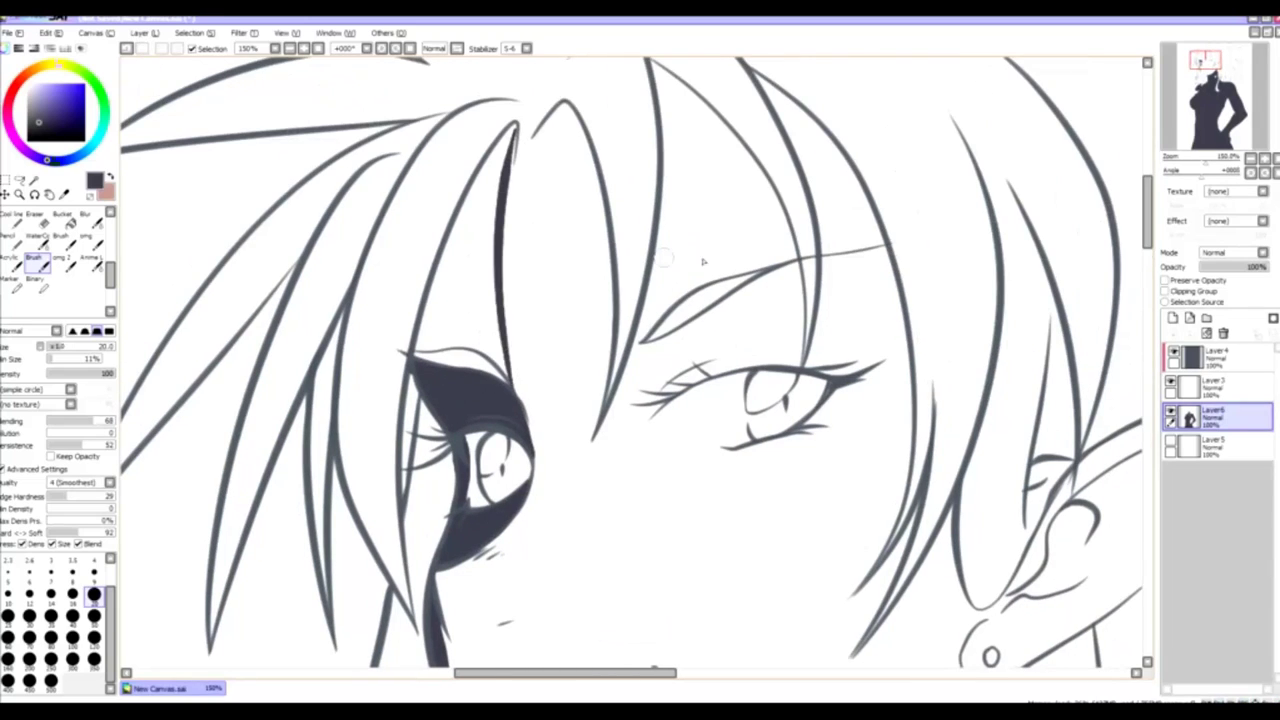
- Hide Layer4 and draw jagged hairline strokes between the bangs on Layer3 in salmon
left_click(1215, 386)
left_click(1173, 353)
key("x")
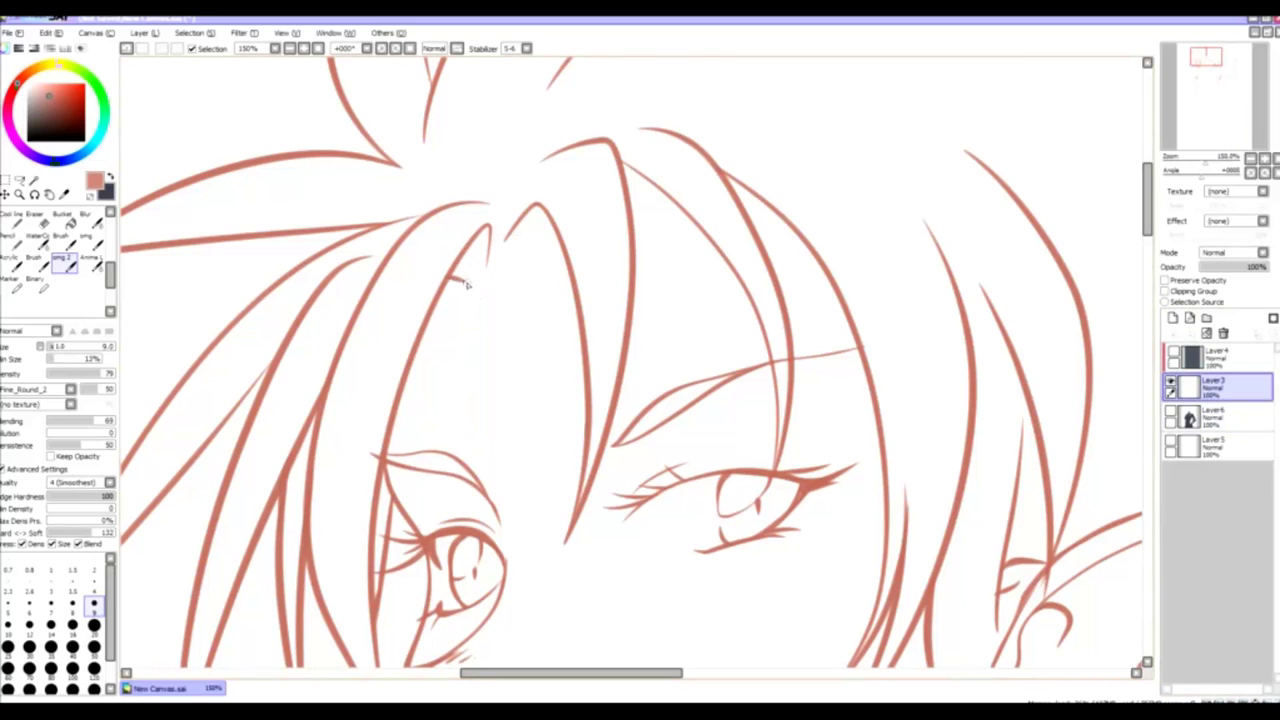
scroll(579, 238, "right", 1)
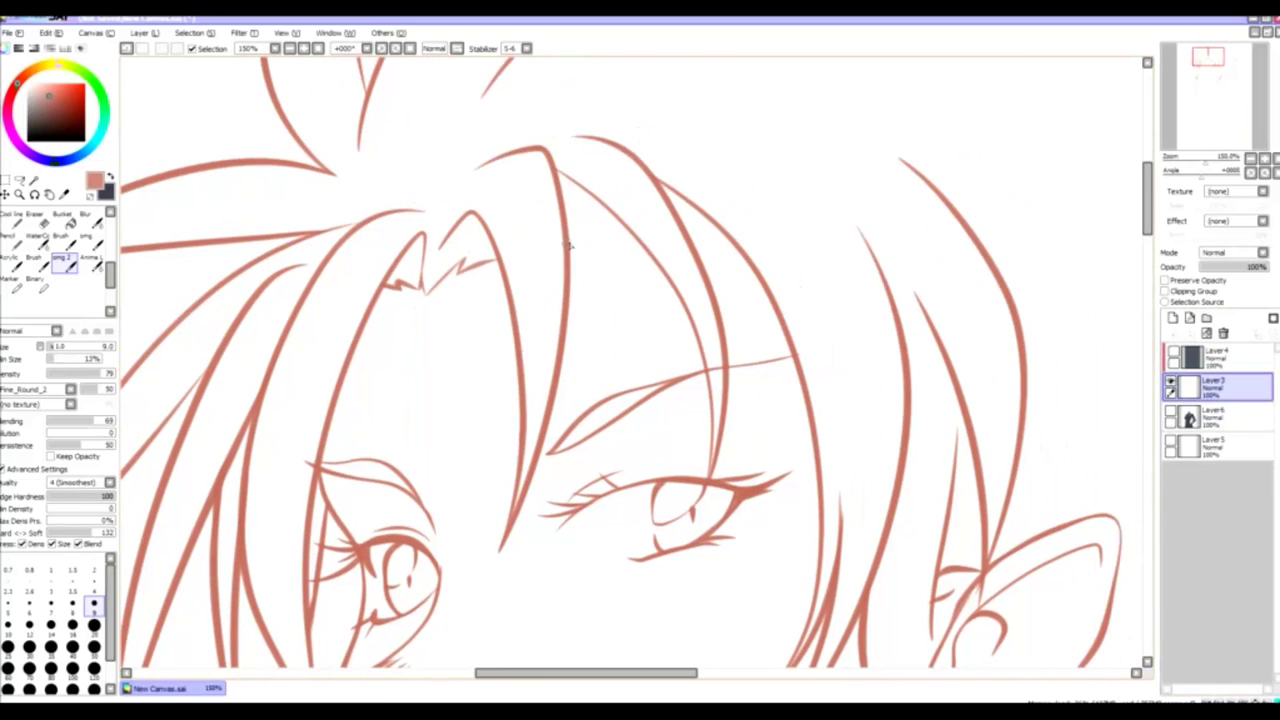
scroll(591, 232, "right", 2)
scroll(591, 237, "down", 1)
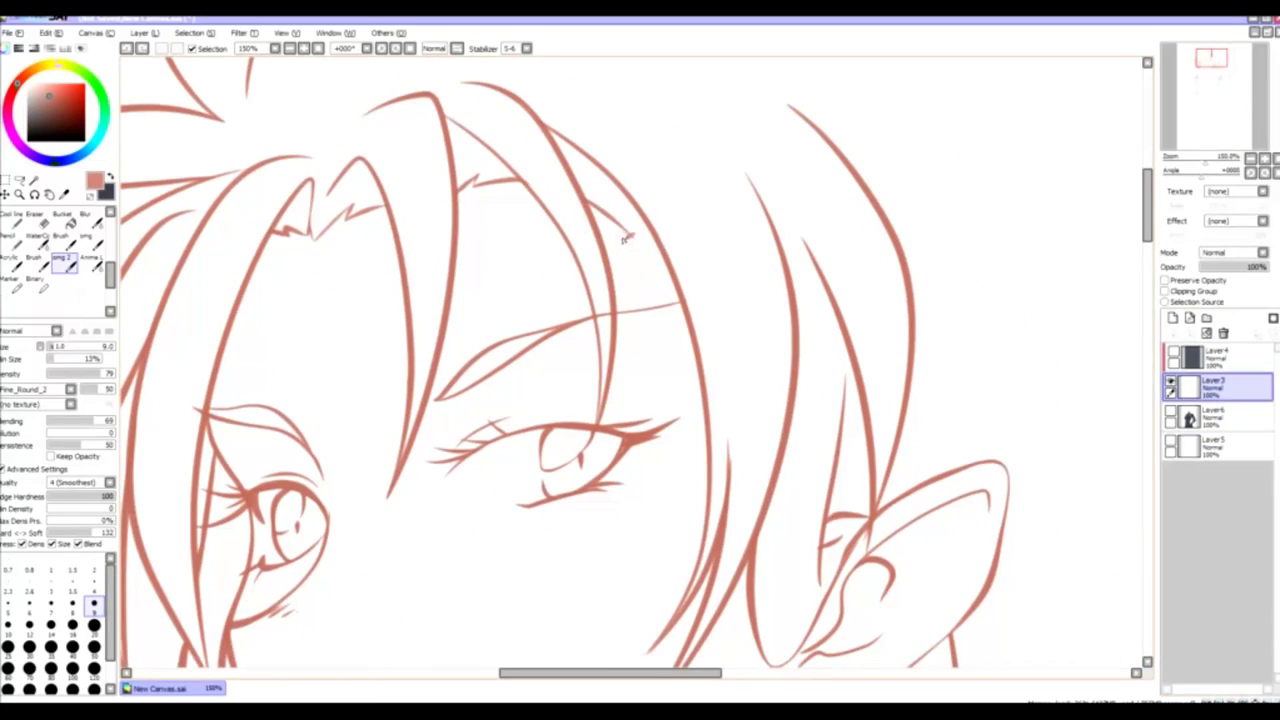
scroll(600, 230, "left", 1)
scroll(600, 230, "up", 1)
- Erase the upper end of the thin strand beside the central bang and redraw it as a rounded tip with hatching at its root
key("e")
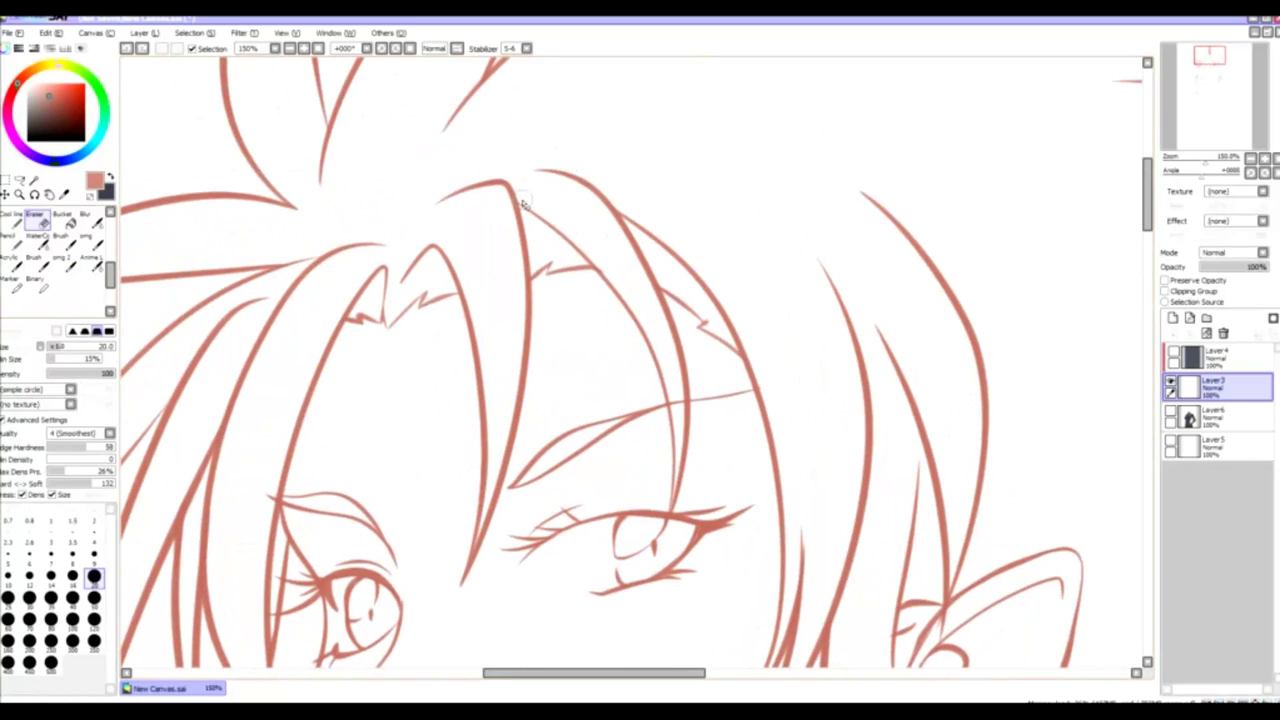
key("b")
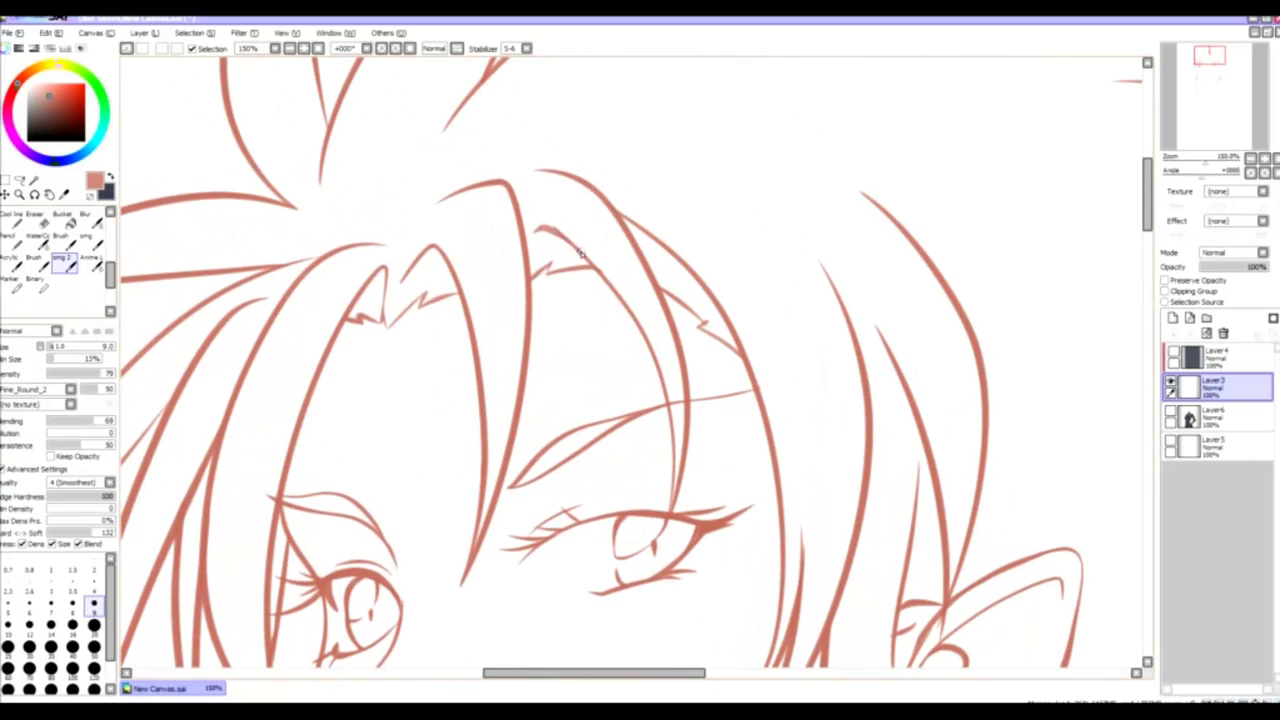
scroll(580, 254, "right", 1)
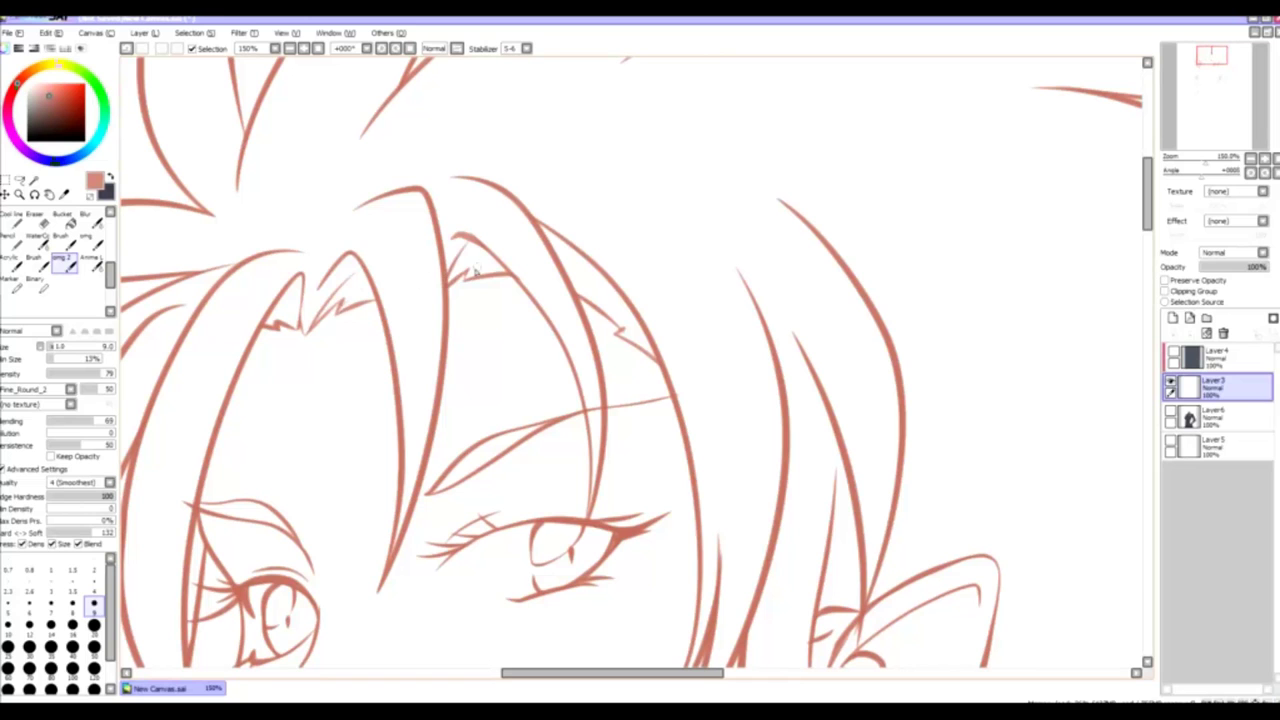
scroll(636, 318, "down", 4)
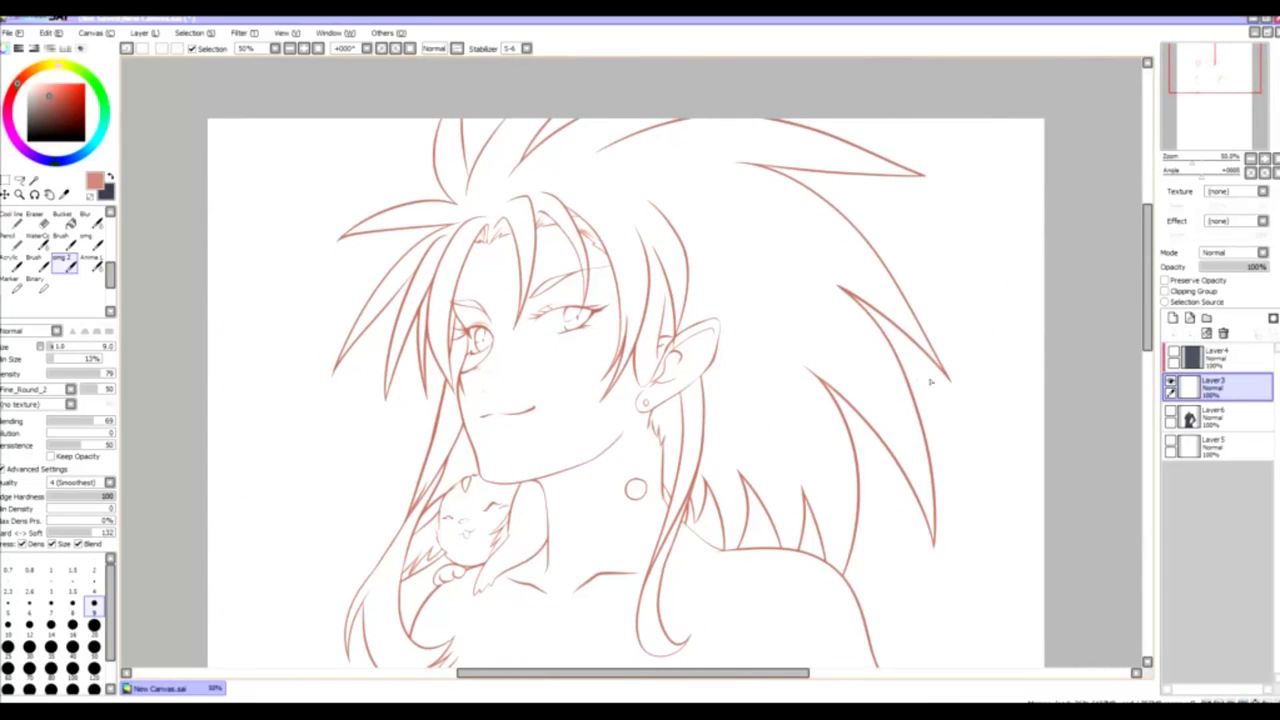
- Show Layer4 again and erase the part of the dark forehead line on Layer6 that extends above the jagged hairline
left_click(1216, 412)
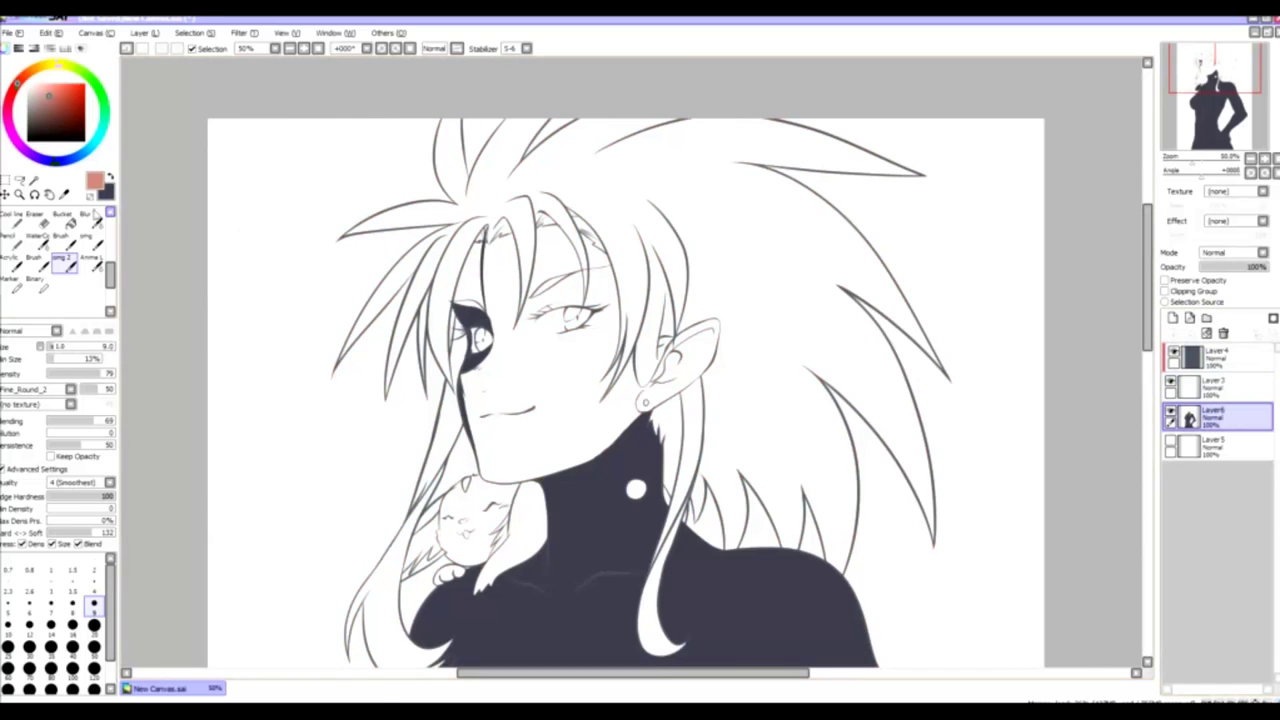
key("x")
key("e")
scroll(470, 252, "up", 3)
left_click_drag(505, 235, 510, 190)
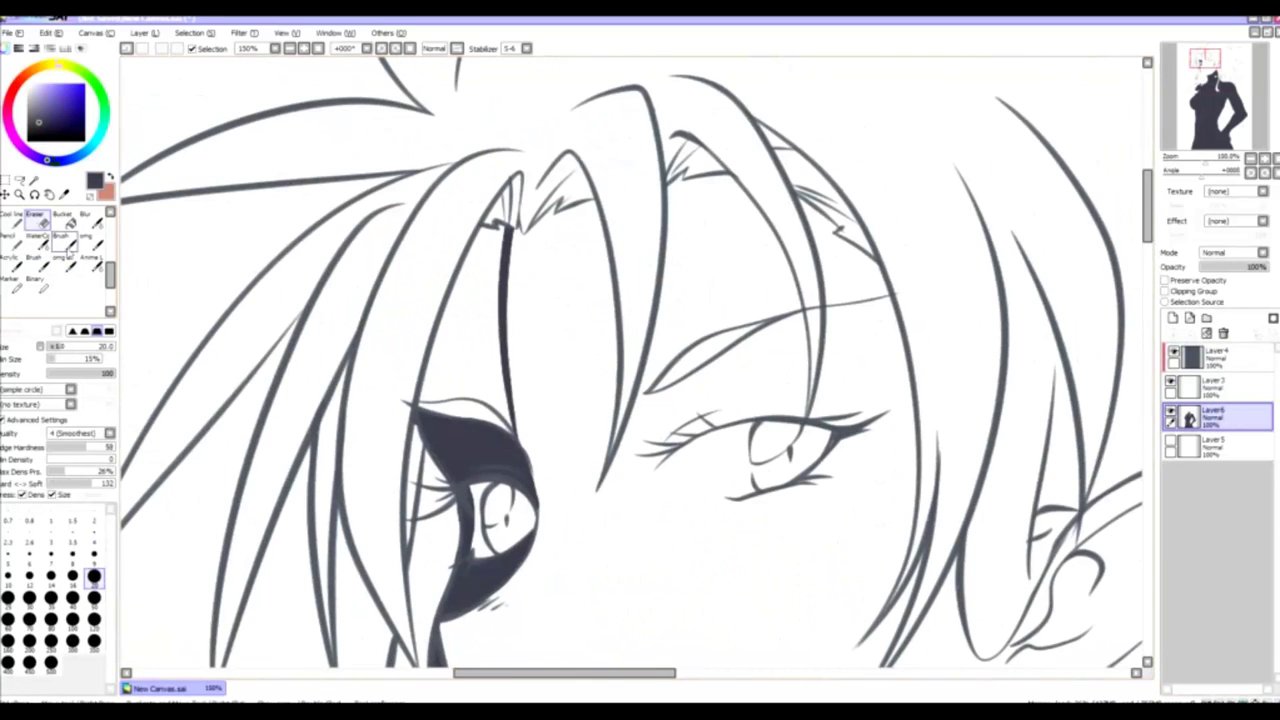
- Outline the forehead stripe along the hairline, bang and eyebrow with the dark Brush, and fill its interior with the Bucket
key("b")
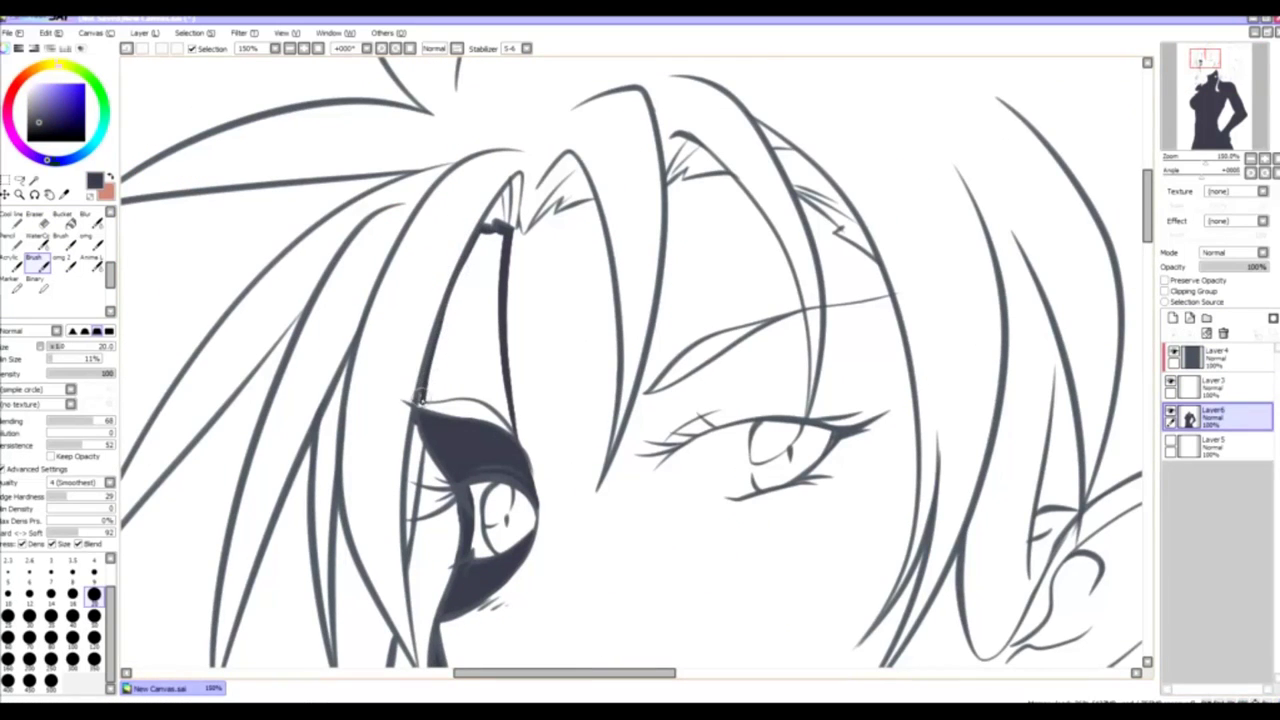
scroll(447, 371, "up", 3)
mouse_move(383, 457)
left_mouse_down()
mouse_move(490, 443)
mouse_move(628, 530)
left_mouse_up()
key("g")
left_click(423, 409)
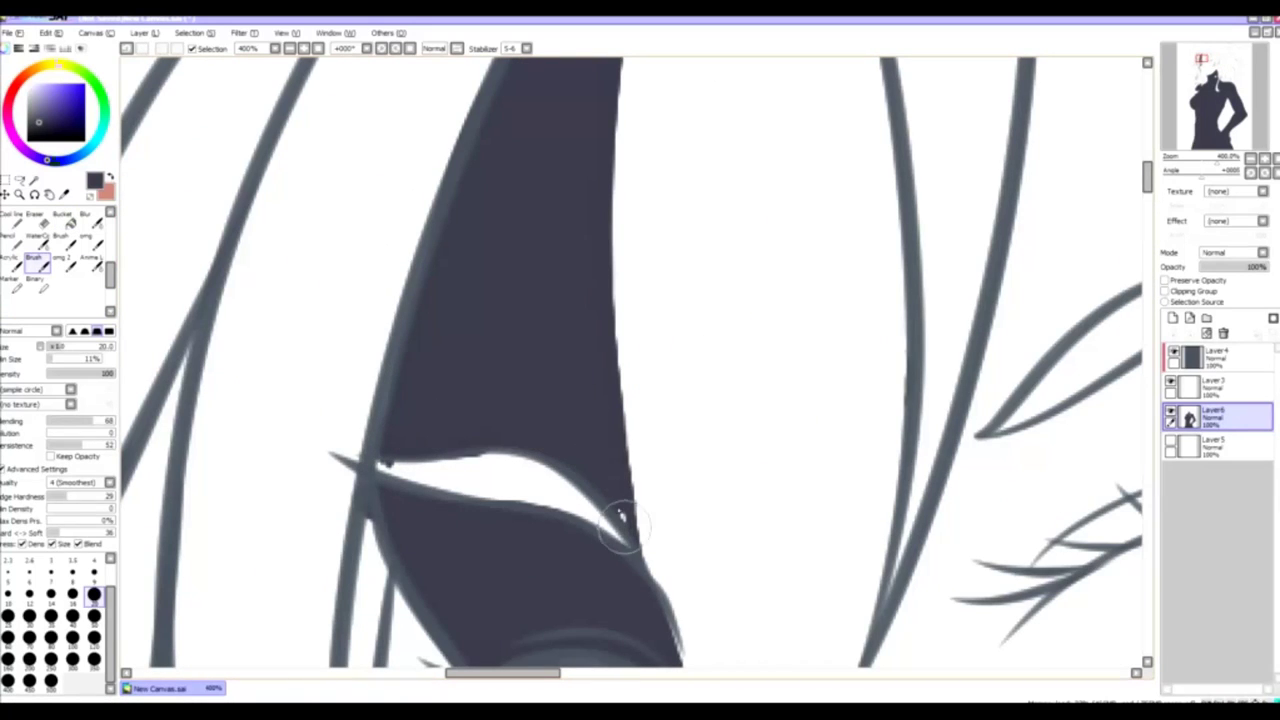
- Erase the dark overspill at the outer corner of the eyebrow beneath the forehead stripe
key("e")
mouse_move(378, 473)
left_mouse_down()
mouse_move(363, 457)
mouse_move(400, 449)
mouse_move(371, 451)
left_mouse_up()
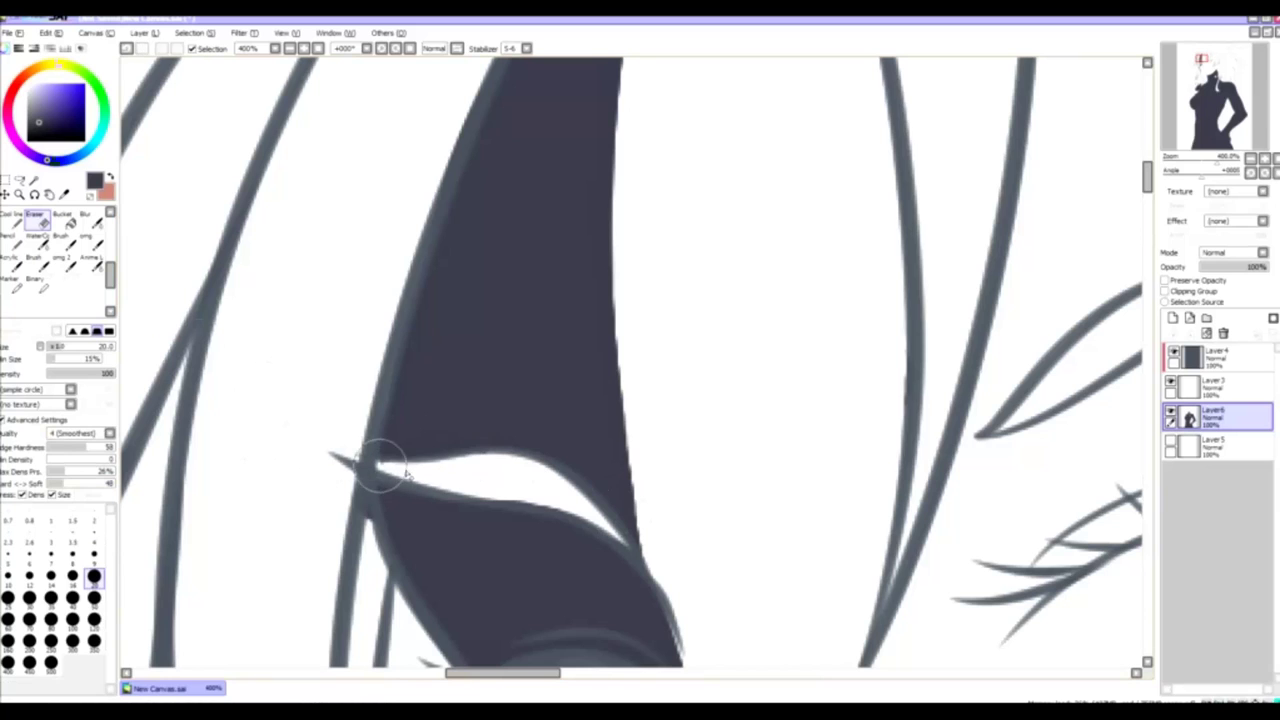
left_click(62, 262)
scroll(263, 349, "down", 5)
scroll(456, 293, "up", 3)
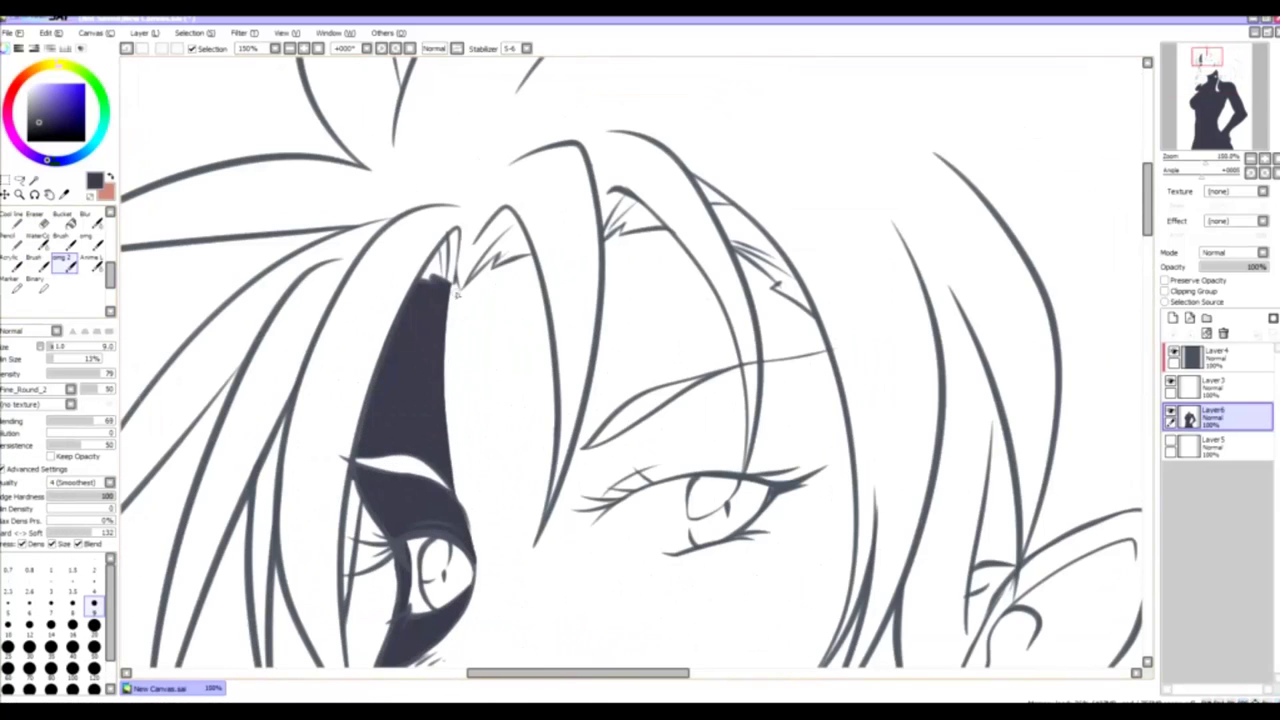
scroll(457, 503, "down", 5)
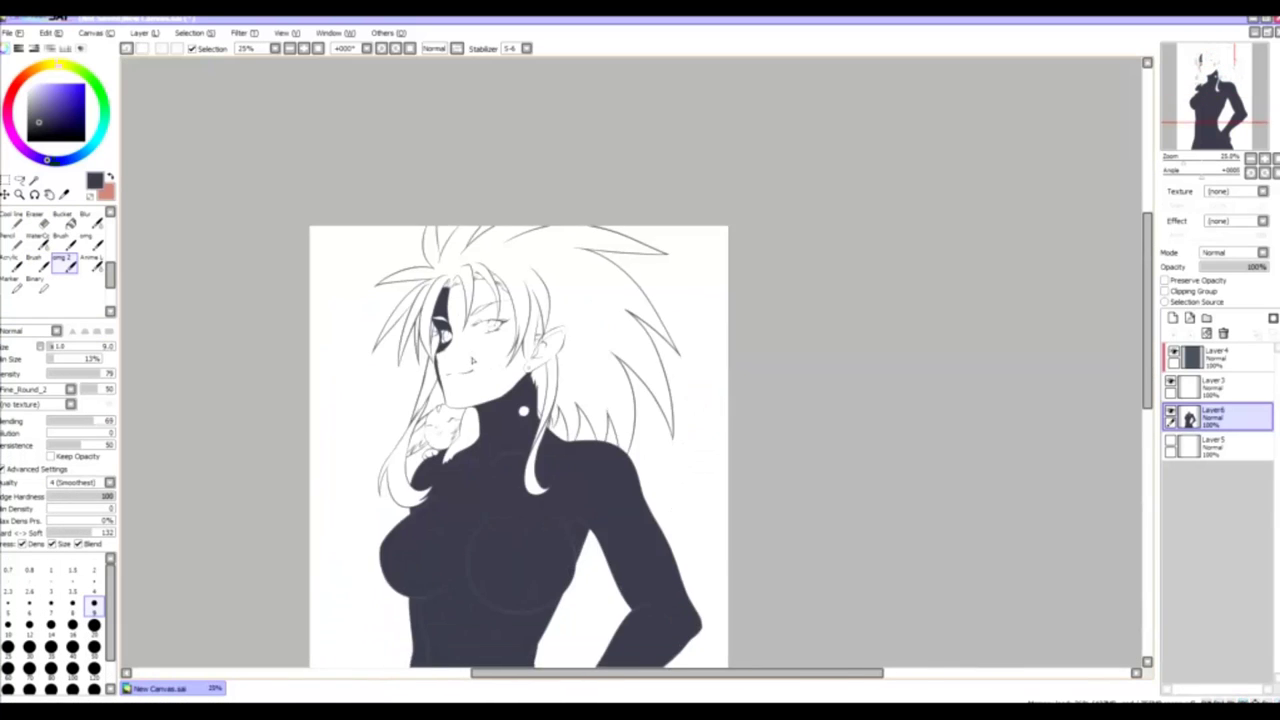
- Add a new layer directly below Layer6, set the Brush to size 100 and choose a light beige skin colour
scroll(457, 455, "up", 2)
key("ctrl+shift+n")
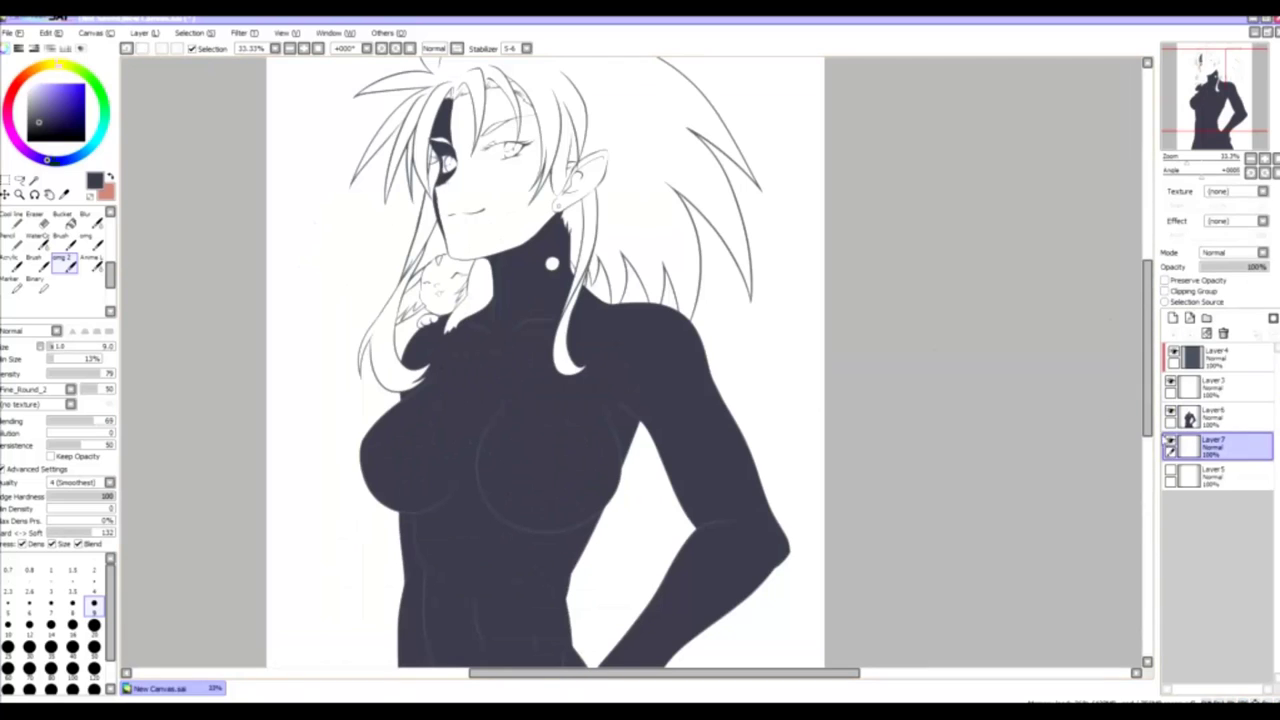
left_click(36, 262)
left_click(72, 636)
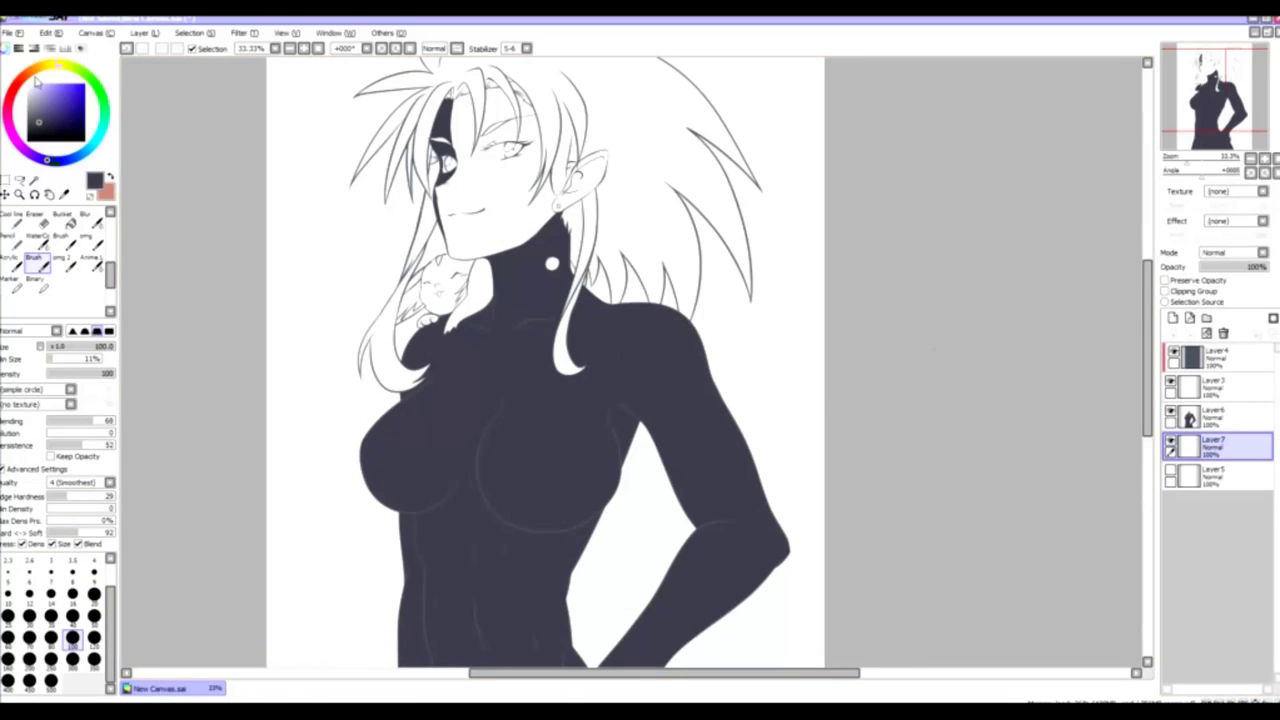
left_click(34, 86)
left_click(36, 88)
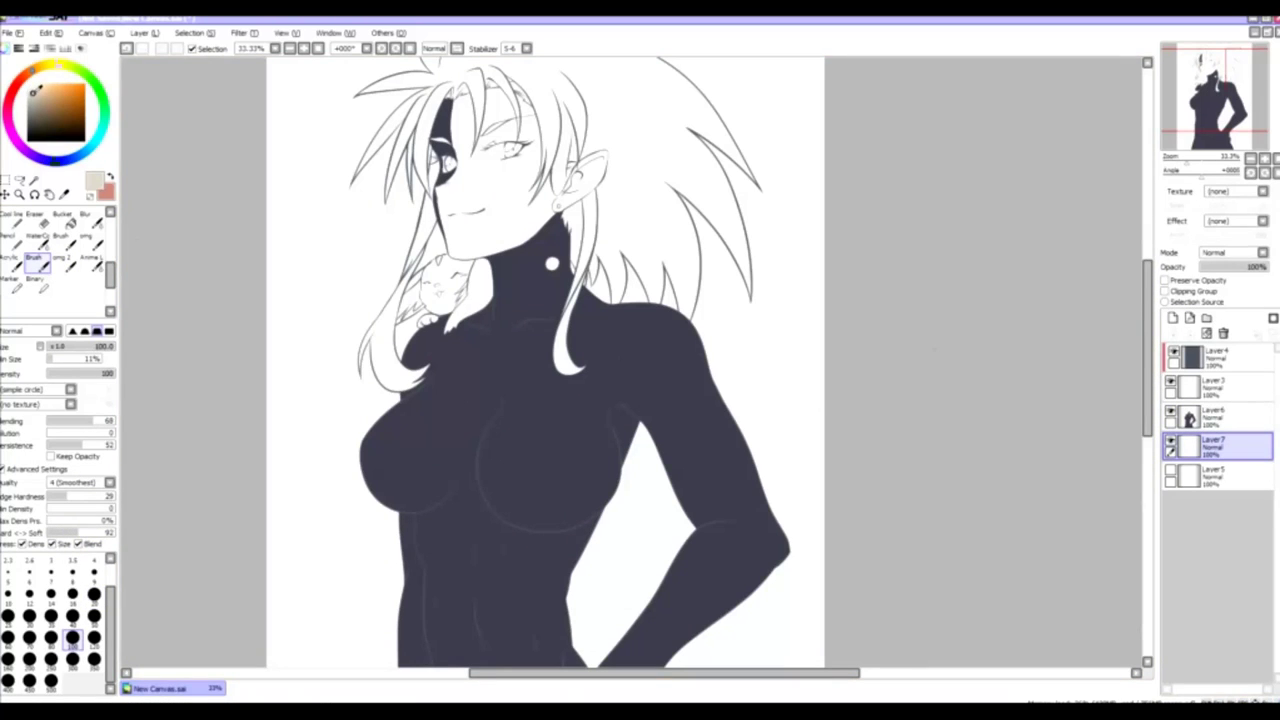
- Outline the face and ear in beige on Layer7, fill the interior with the Bucket and brush over the leftover gaps
scroll(540, 285, "up", 1)
left_click_drag(520, 275, 562, 305)
scroll(400, 290, "up", 1)
mouse_move(392, 275)
left_mouse_down()
mouse_move(400, 330)
mouse_move(449, 241)
mouse_move(435, 92)
left_mouse_up()
mouse_move(435, 92)
left_mouse_down()
mouse_move(429, 187)
mouse_move(630, 258)
mouse_move(645, 362)
mouse_move(722, 382)
mouse_move(735, 318)
mouse_move(665, 380)
mouse_move(620, 450)
mouse_move(455, 522)
mouse_move(392, 434)
mouse_move(522, 504)
mouse_move(638, 365)
mouse_move(421, 499)
left_mouse_up()
key("g")
left_click(615, 385)
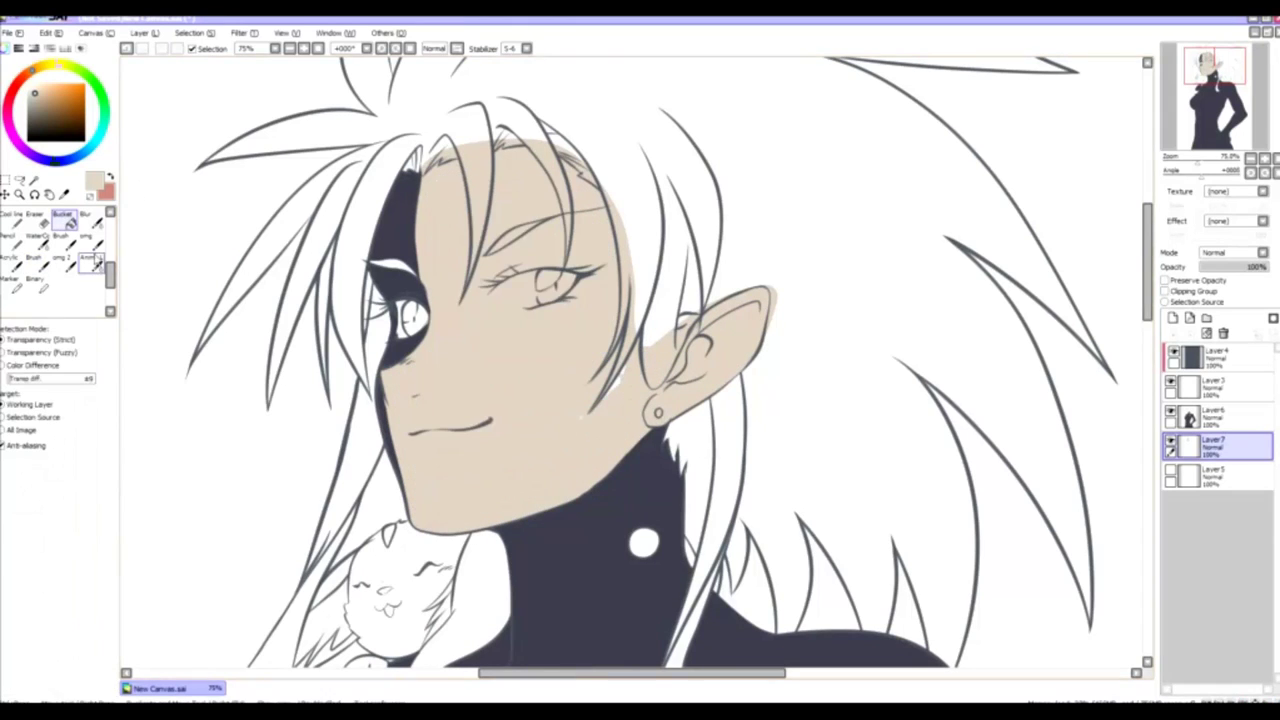
key("b")
mouse_move(551, 437)
left_mouse_down()
mouse_move(599, 555)
mouse_move(573, 261)
mouse_move(450, 283)
mouse_move(450, 272)
left_mouse_up()
- Erase the fill overspilling into the white of the dark-marked eye, working on Layer7 and Layer6
key("e")
scroll(450, 272, "up", 3)
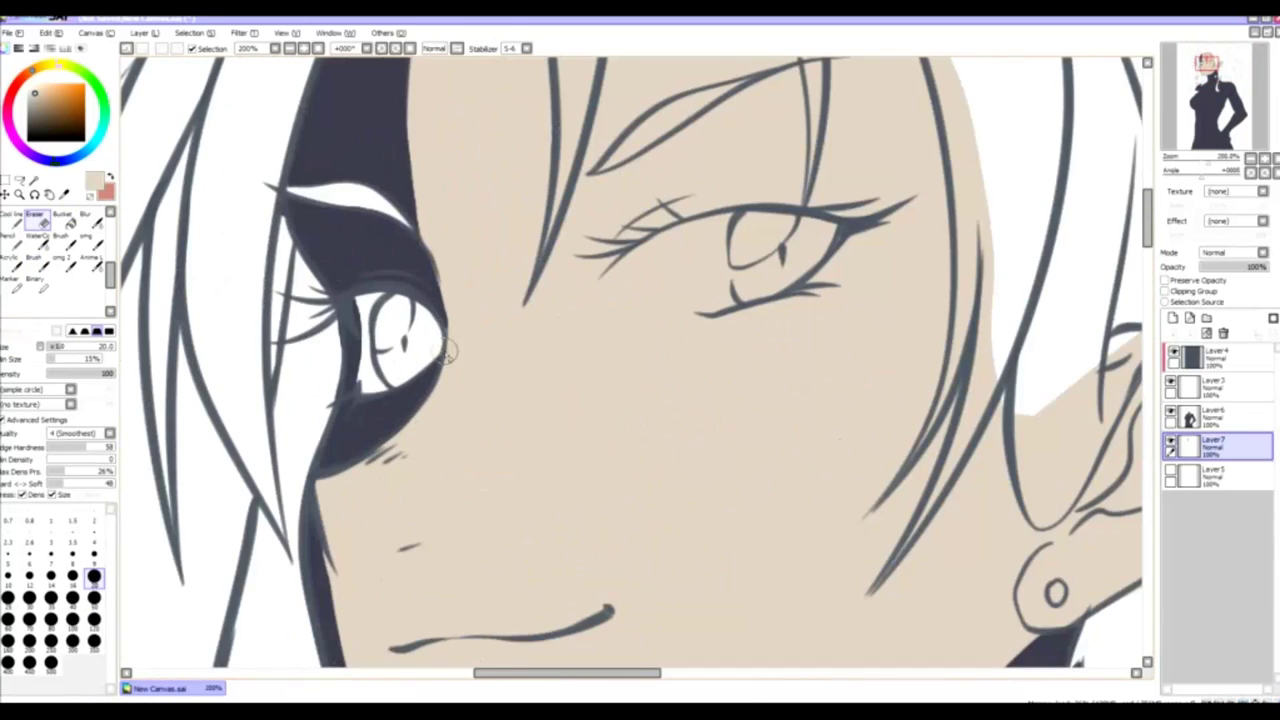
left_click(1215, 357)
left_click(1166, 291)
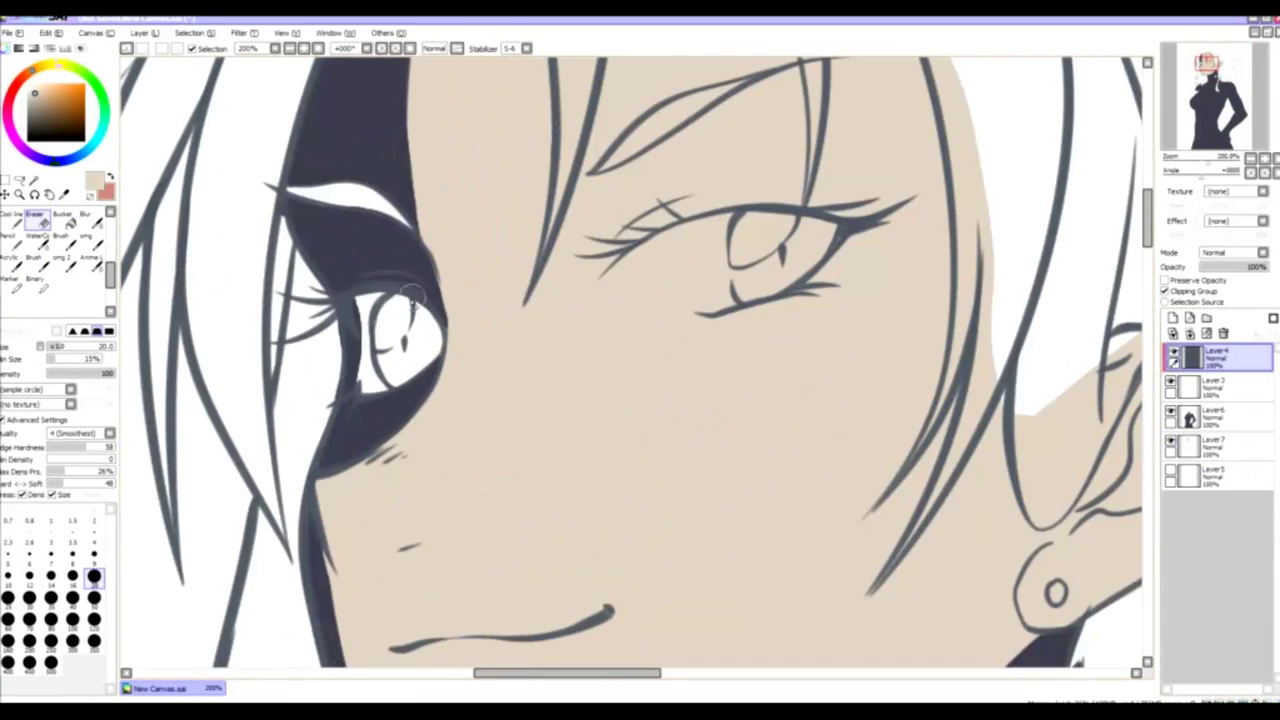
left_click(1215, 417)
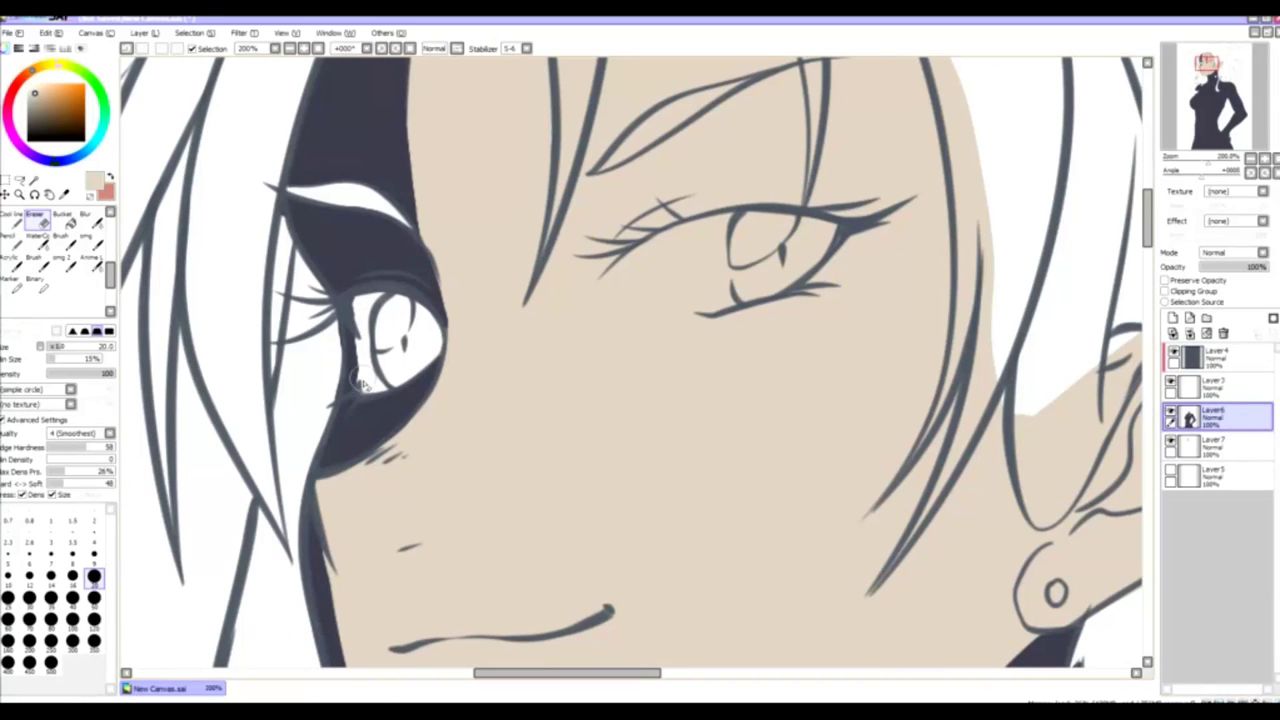
- Redraw the corner line of the dark-marked eye on Layer3 with a fine salmon brush at size 9
left_click(1215, 387)
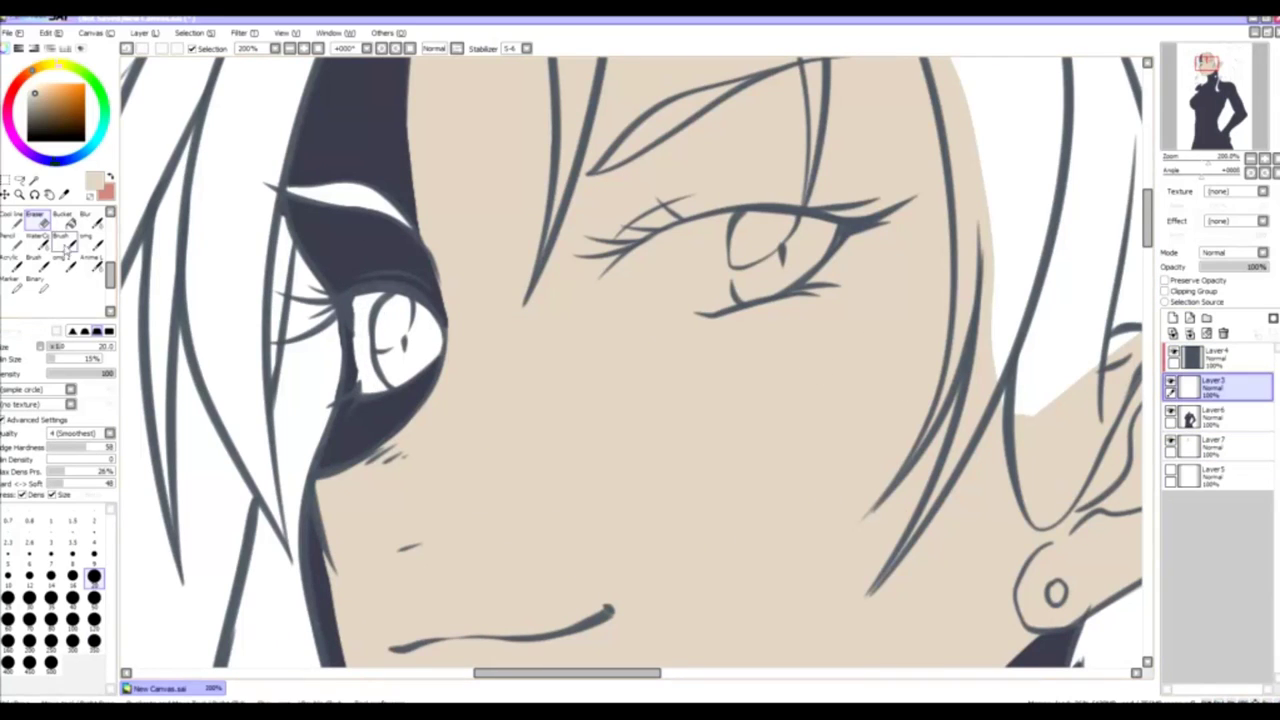
key("x")
key("b")
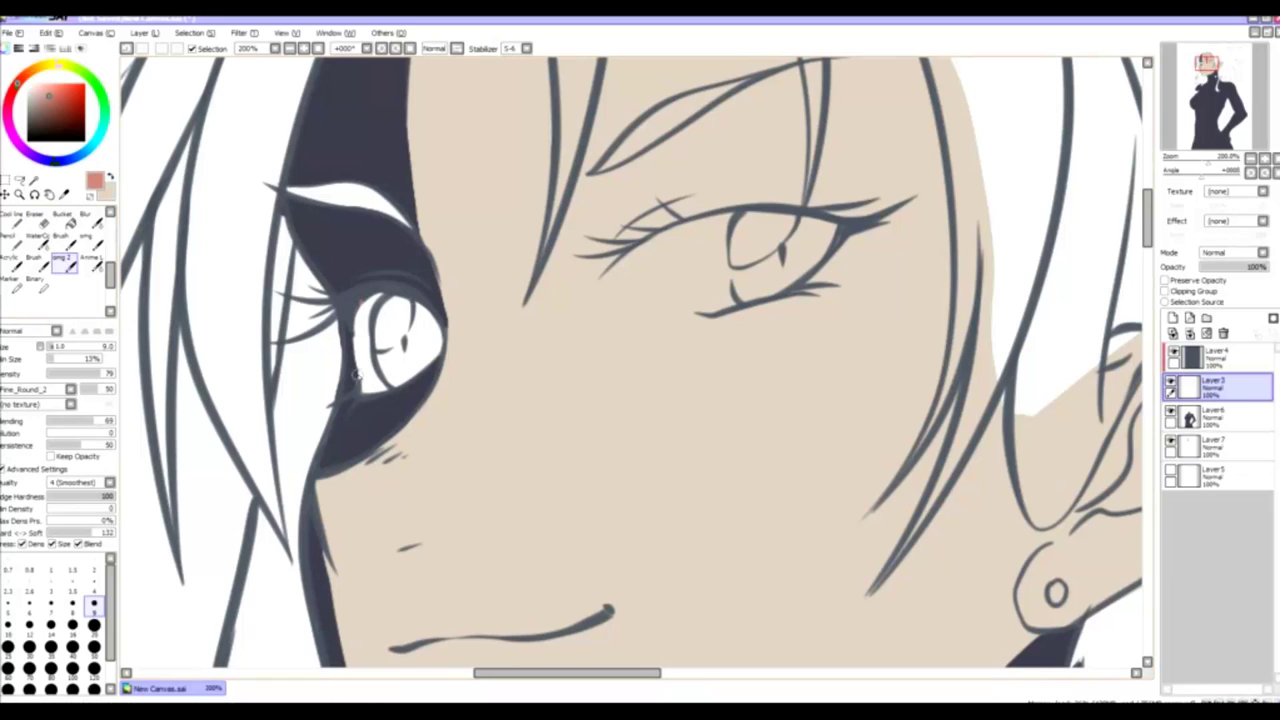
scroll(504, 345, "down", 3)
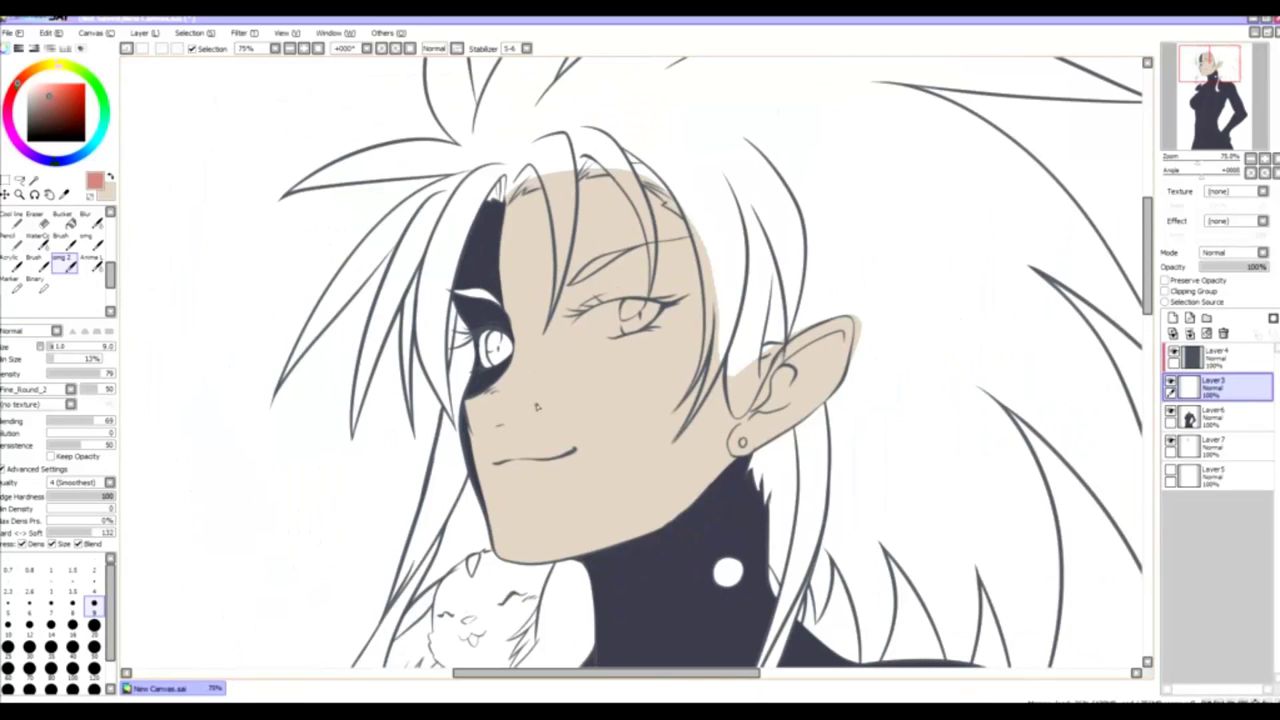
- Add a new layer directly above Layer7 and a linework layer on top of it
left_click(1215, 417)
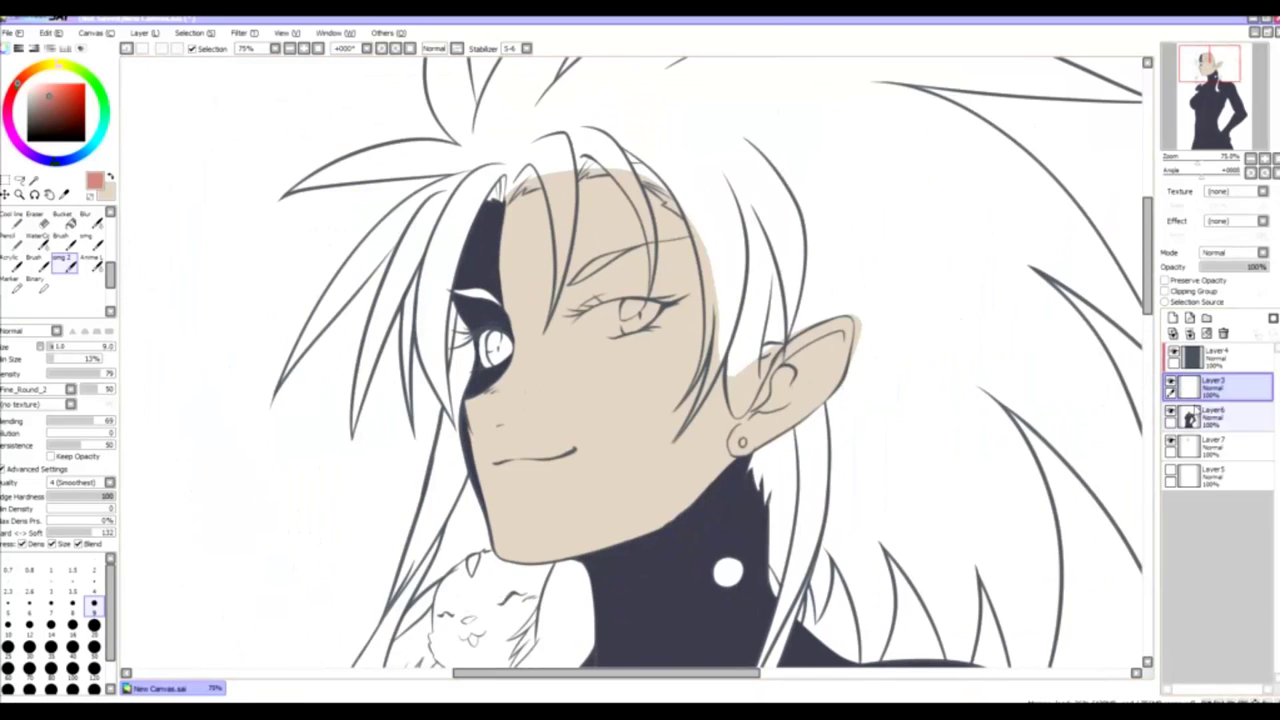
left_click(1215, 446)
key("x")
left_click(1173, 318)
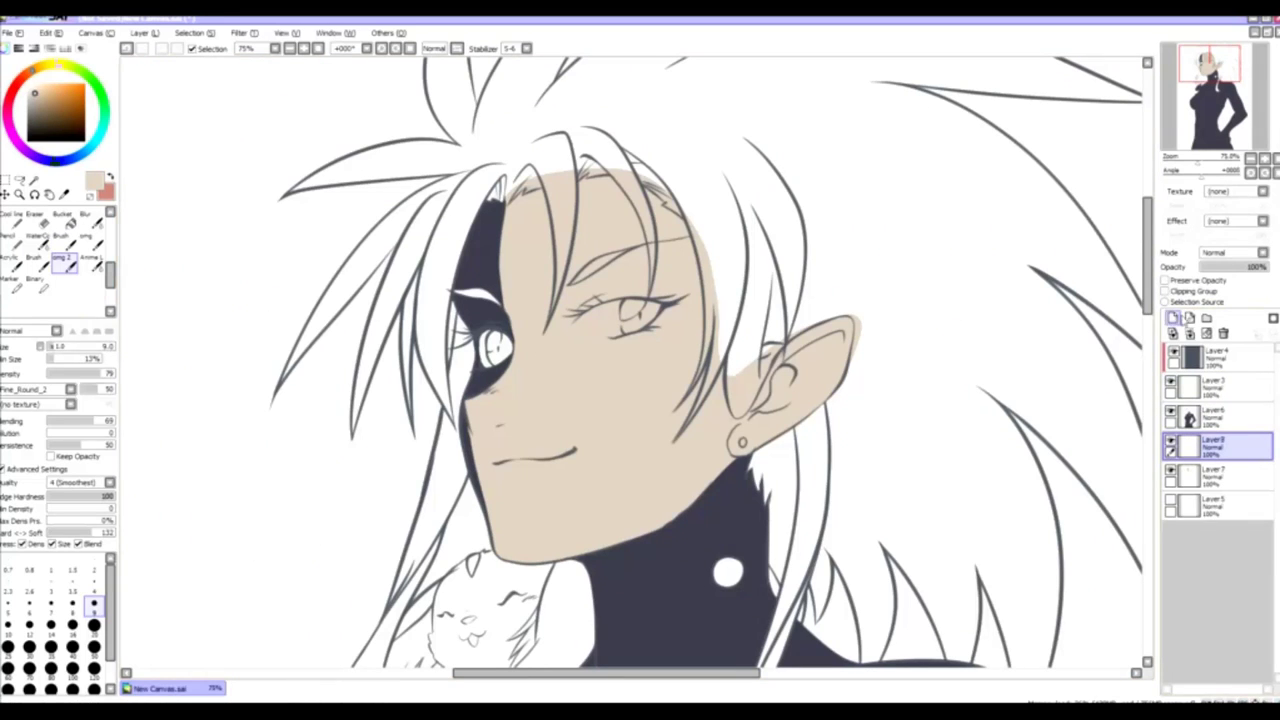
left_click(1189, 318)
- Outline the white of the unmarked eye in off-white with the Curve tool at size 4, and merge the linework into Layer8
scroll(576, 321, "up", 3)
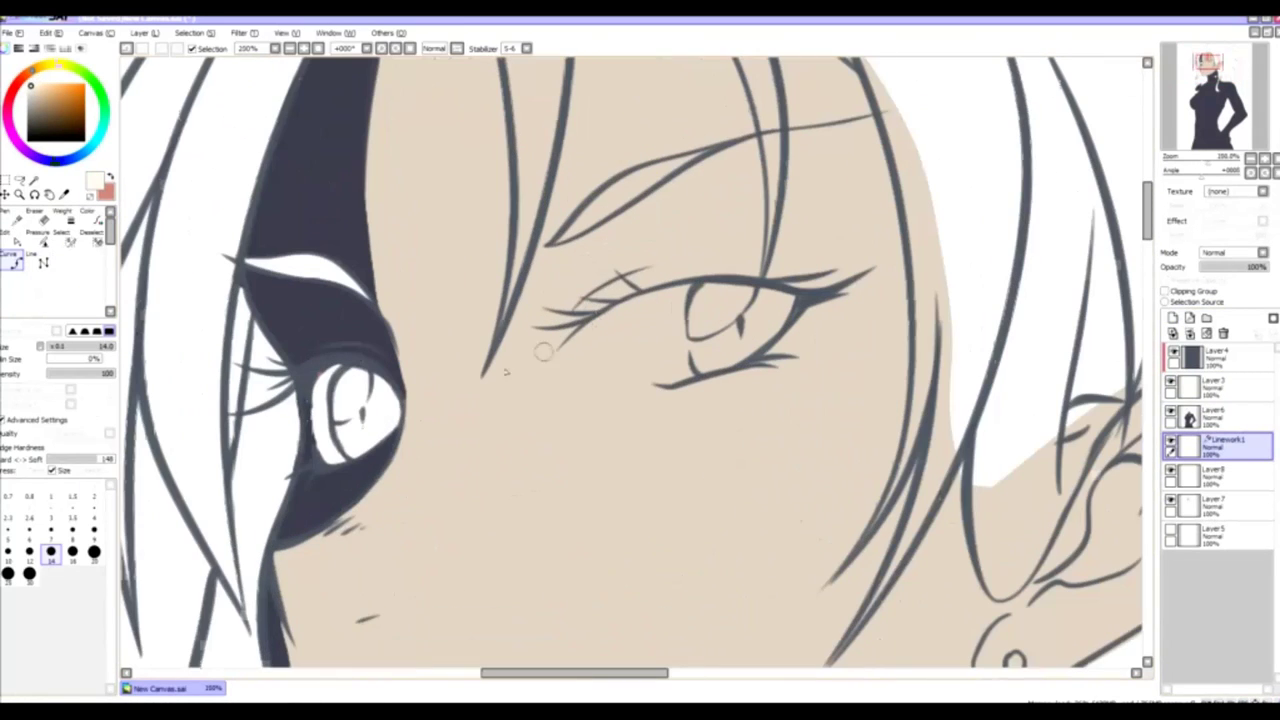
key("bracketleft")
key("bracketleft")
key("bracketleft")
key("bracketleft")
key("bracketleft")
key("bracketleft")
key("bracketleft")
key("bracketleft")
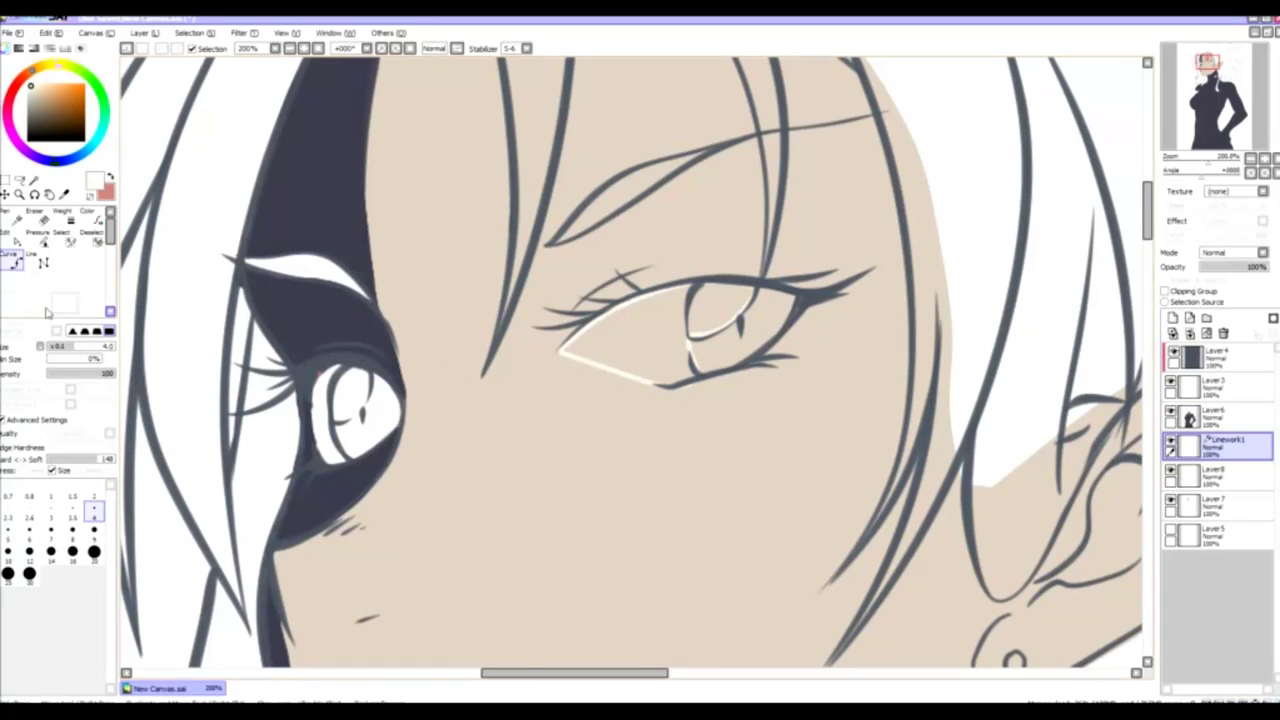
key("ctrl")
scroll(485, 375, "down", 2)
scroll(485, 375, "up", 2)
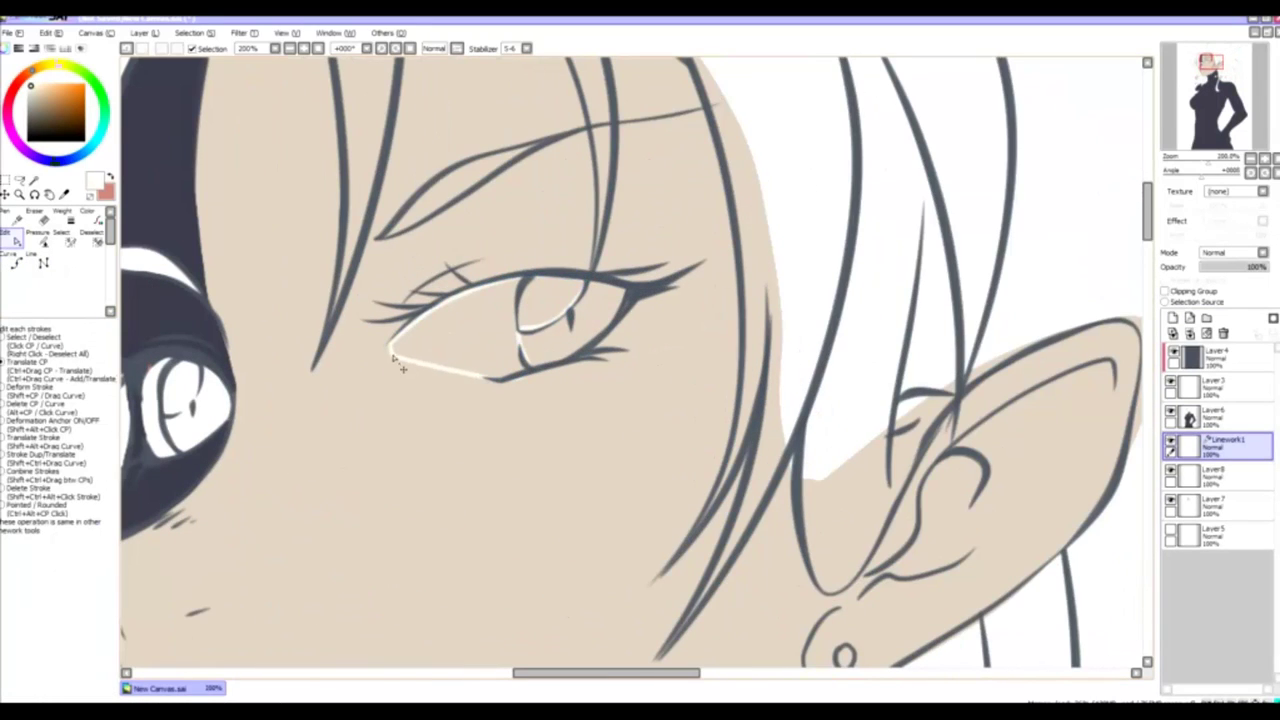
key("ctrl+e")
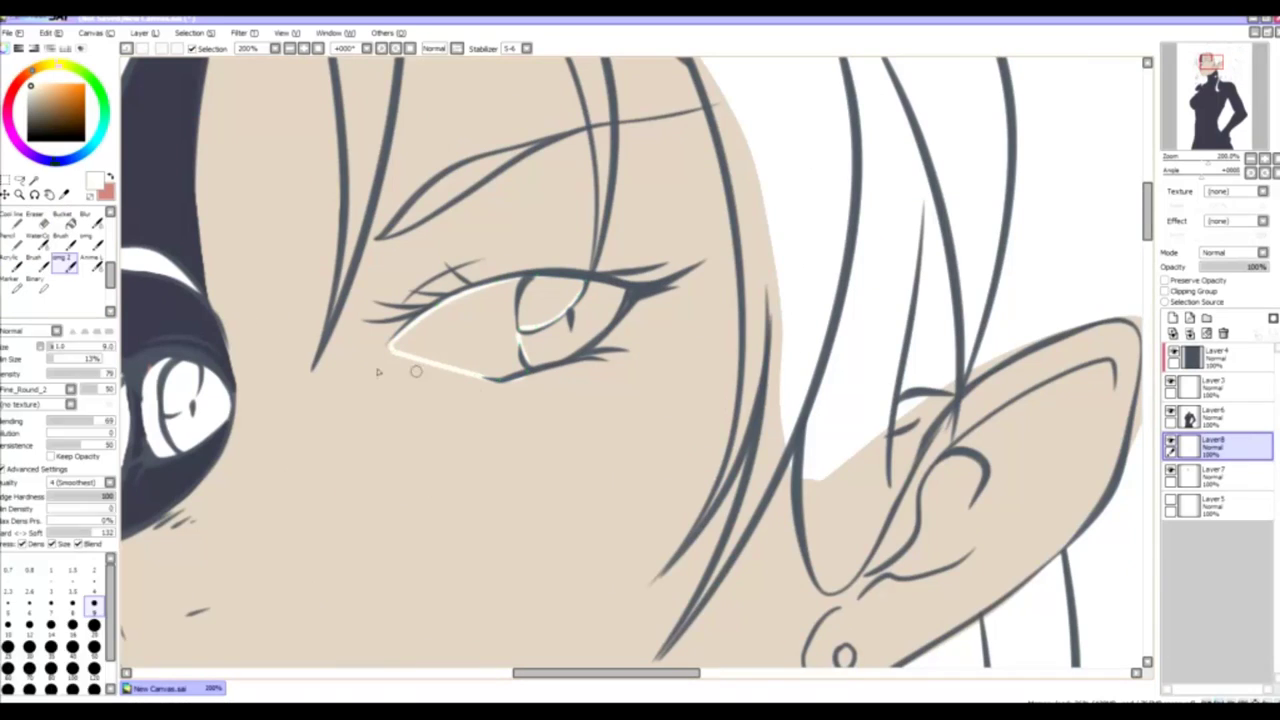
- Fill the unmarked eye's outlined white with the Bucket on Layer8 and erase the excess around the lower lid
left_click(63, 218)
left_click(494, 339)
key("e")
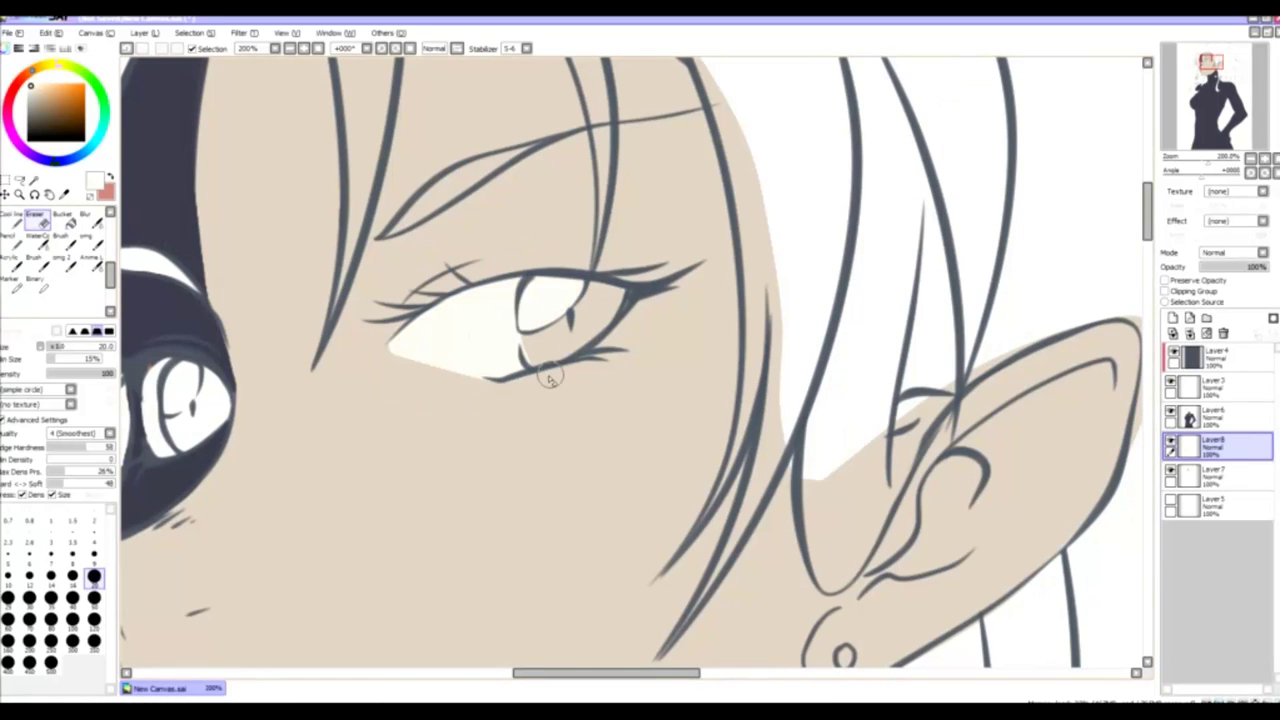
scroll(543, 375, "down", 3)
scroll(880, 455, "up", 1)
left_click(1189, 317)
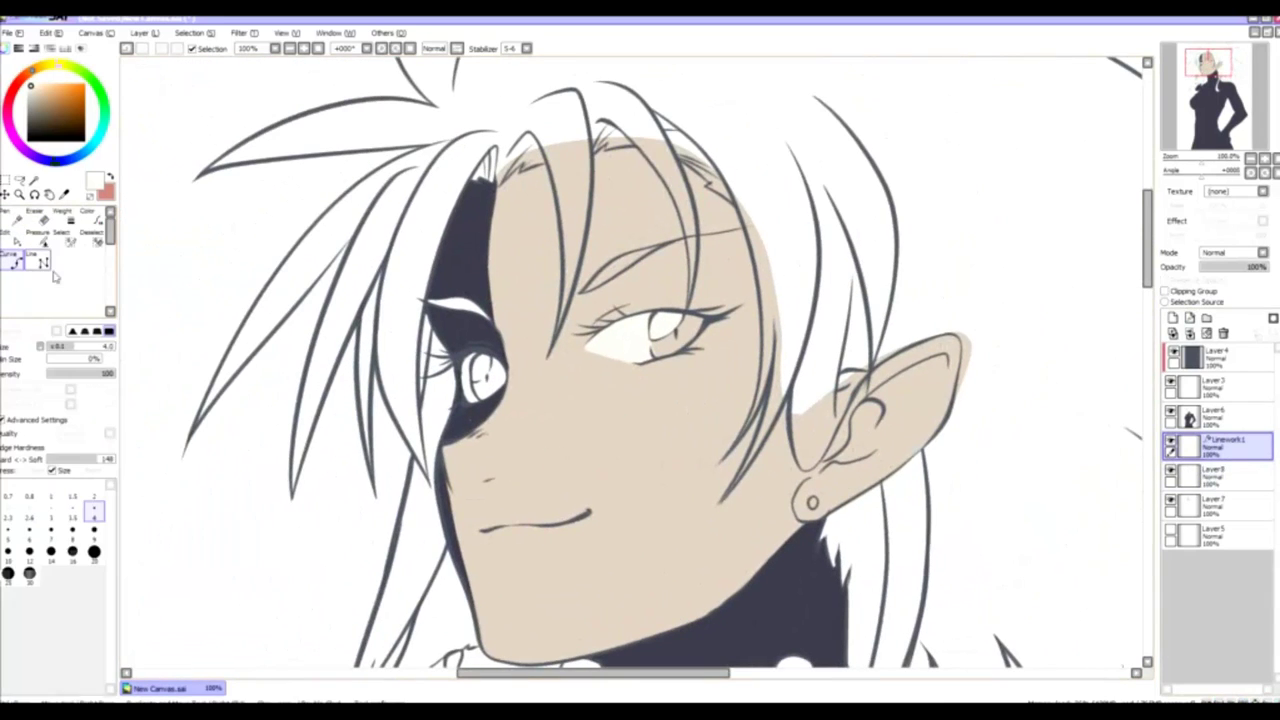
scroll(515, 375, "up", 2)
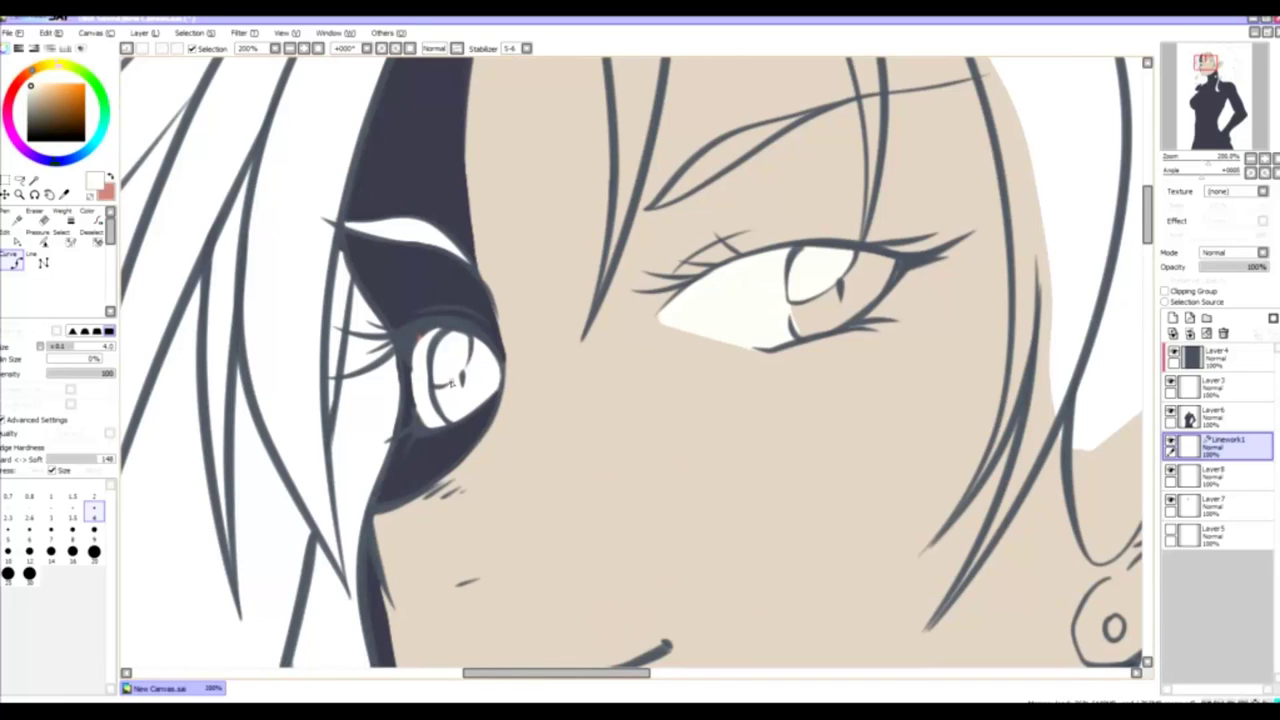
left_click(1215, 357)
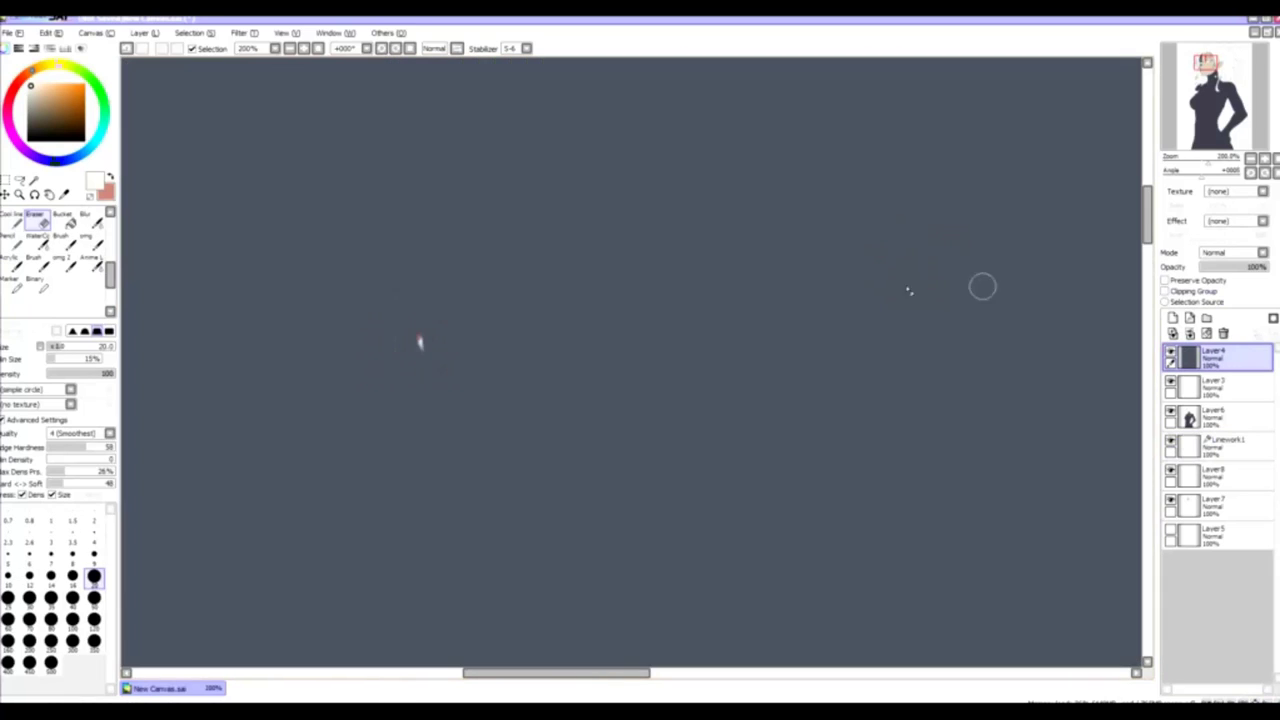
left_click(1172, 352)
key("b")
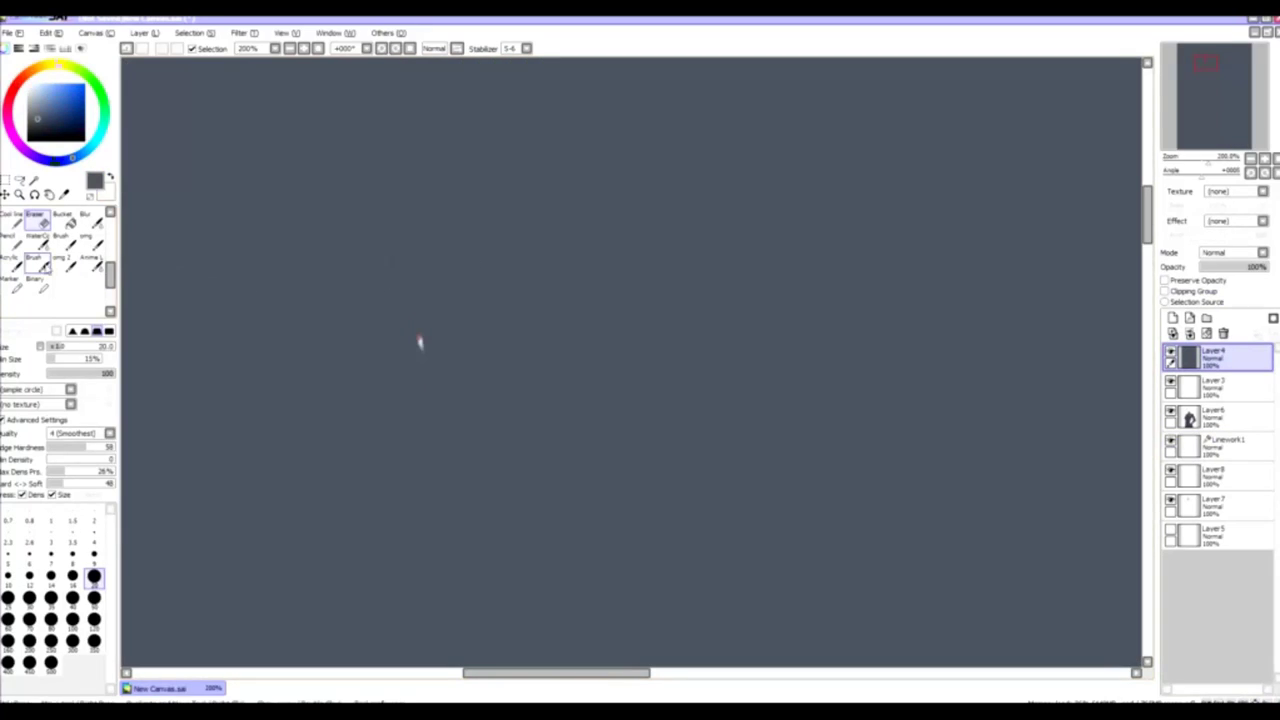
left_click(1172, 352)
left_click(1215, 475)
left_click(1215, 445)
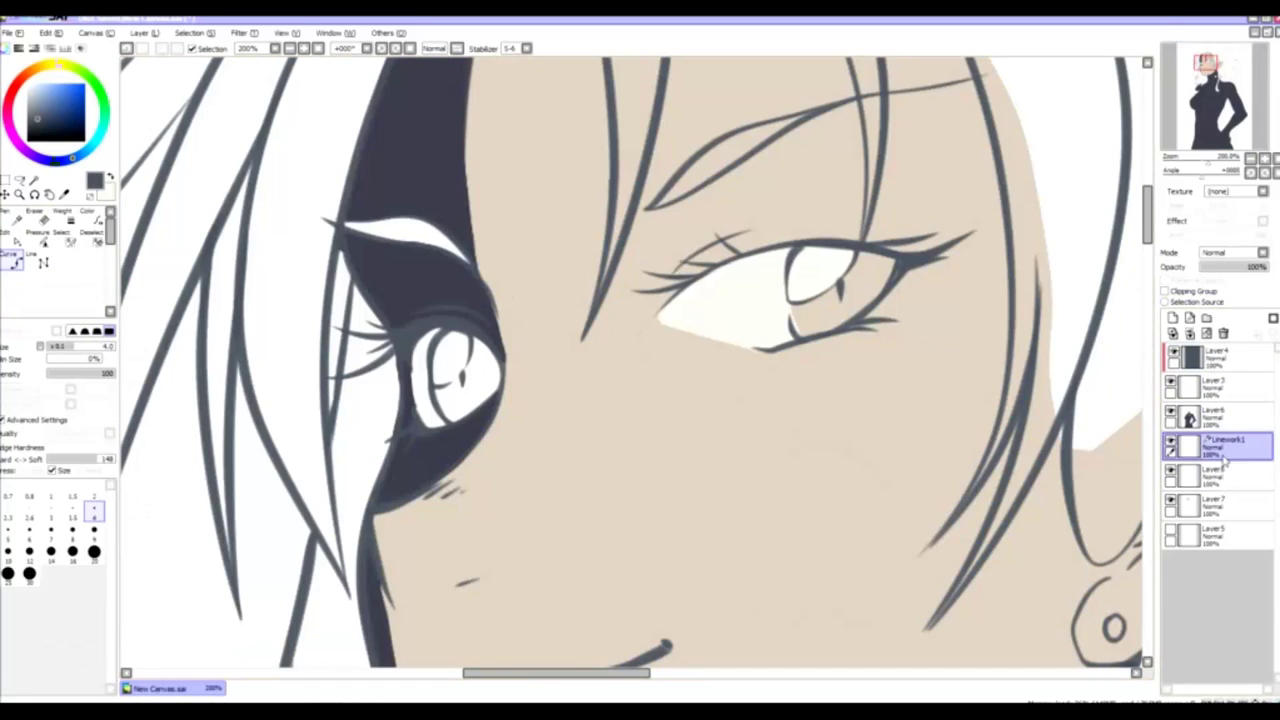
left_click(1222, 333)
- Fill the light area of the dark-marked eye with off-white, and add a layer below Layer8 for golden-yellow Brush painting
left_click(63, 218)
left_click(42, 67)
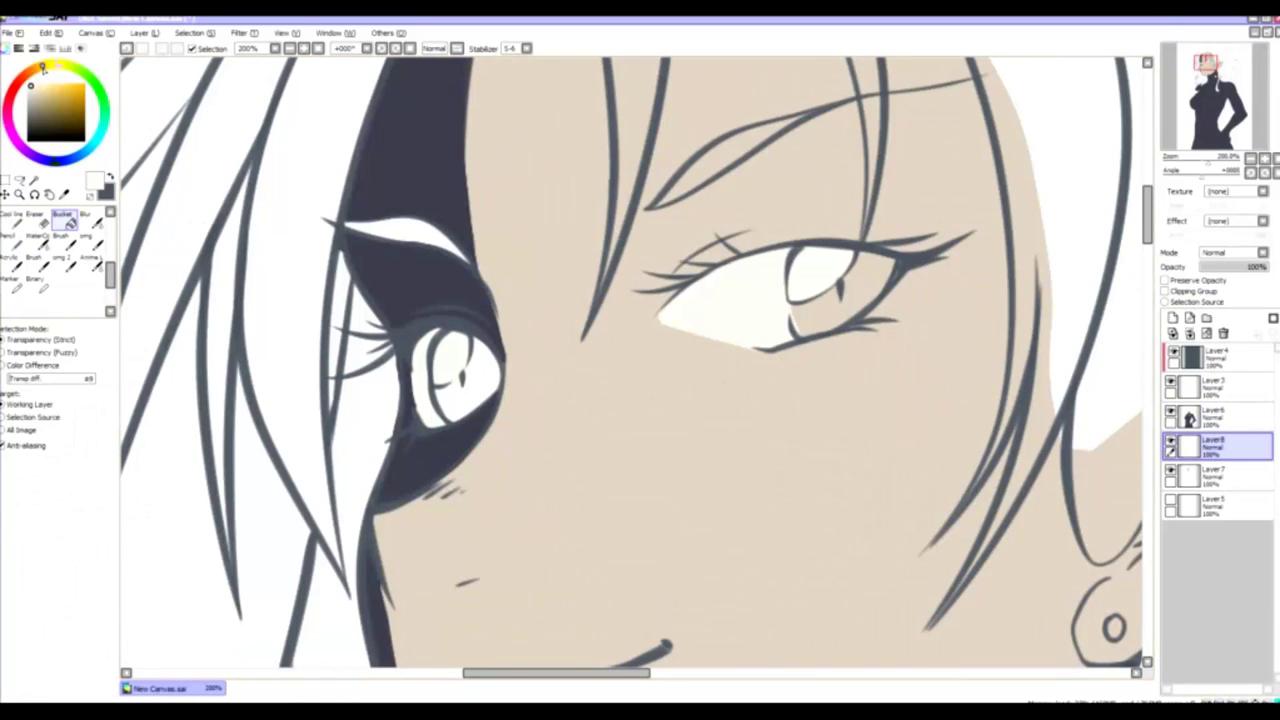
key("b")
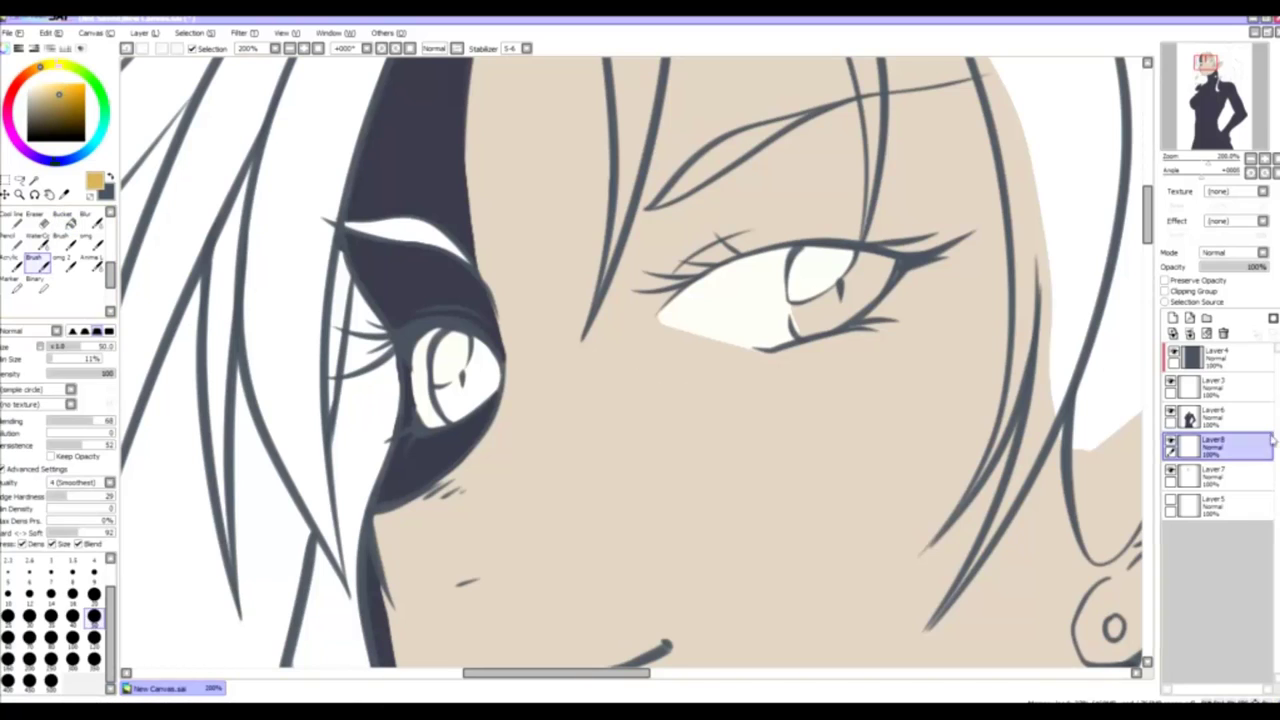
left_click(1172, 318)
- Paint the irises of both eyes golden yellow on Layer9 with the Brush at size 50
left_click_drag(835, 275, 785, 330)
key("ctrl+z")
key("ctrl+y")
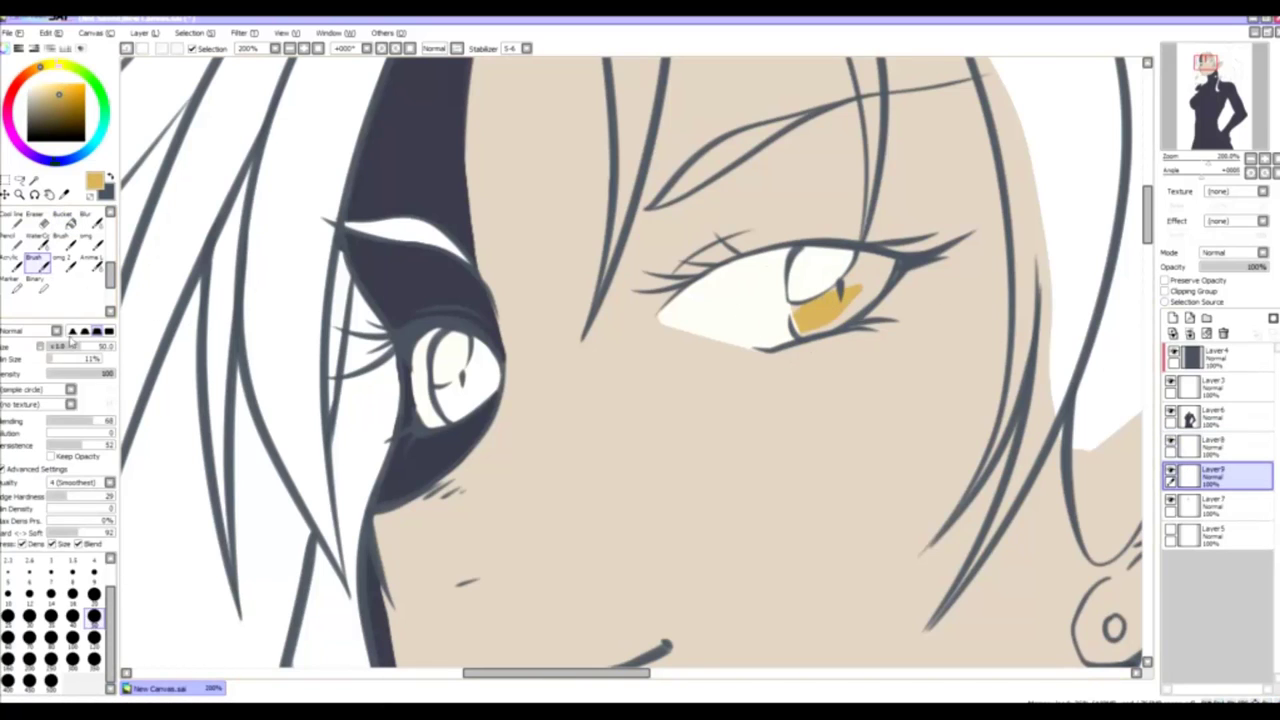
left_click(62, 240)
mouse_move(865, 258)
left_mouse_down()
mouse_move(795, 263)
mouse_move(850, 295)
mouse_move(838, 318)
mouse_move(810, 295)
left_mouse_up()
left_click(35, 258)
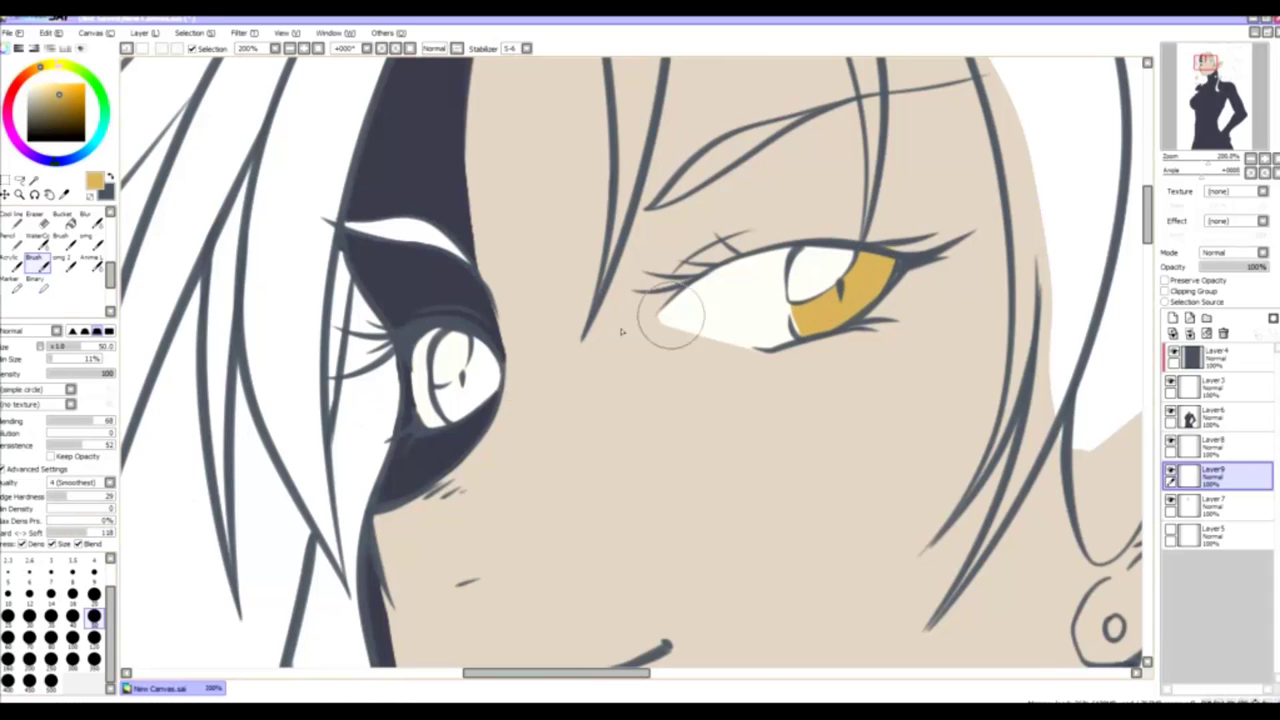
left_click_drag(450, 395, 480, 350)
- Adjust the luminescence of the golden irises on Layer9 with Hue and Saturation
scroll(480, 370, "down", 3)
key("ctrl+u")
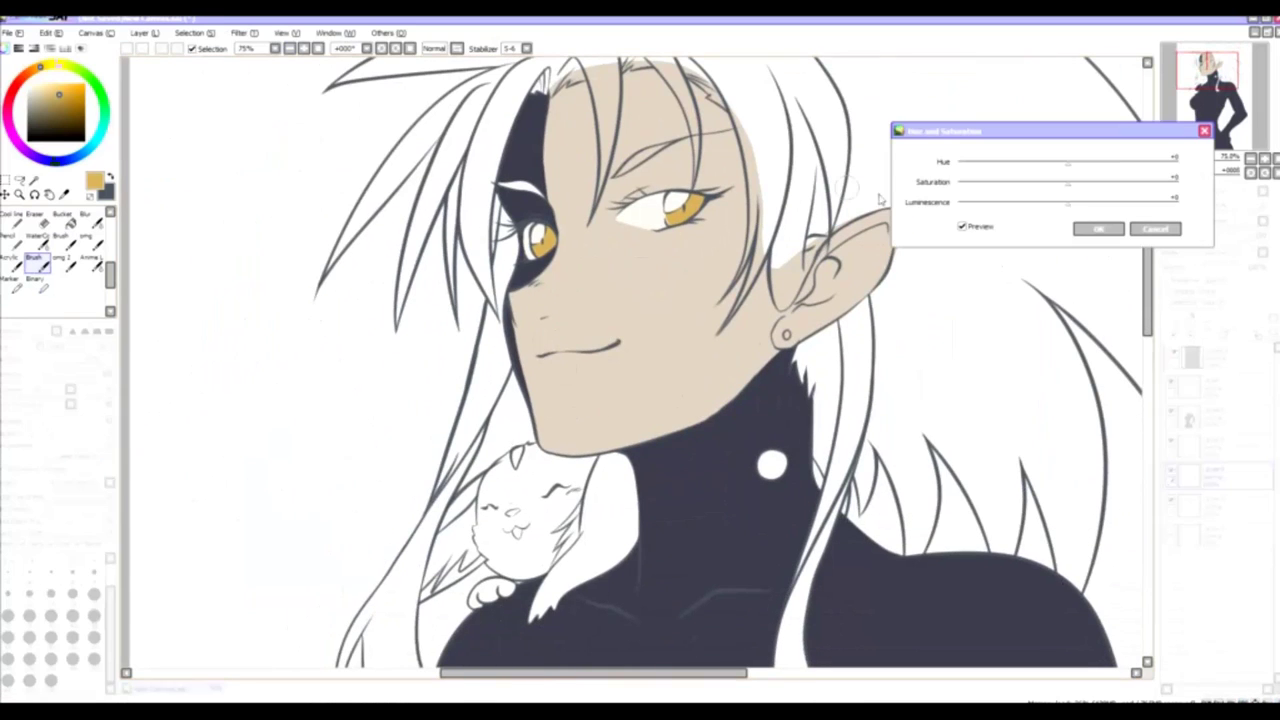
left_click_drag(1079, 208, 1090, 218)
key("Return")
- Set the skin's saturation to -10 on Layer7 and shift its hue slightly with Hue and Saturation
scroll(690, 270, "down", 3)
scroll(690, 270, "up", 4)
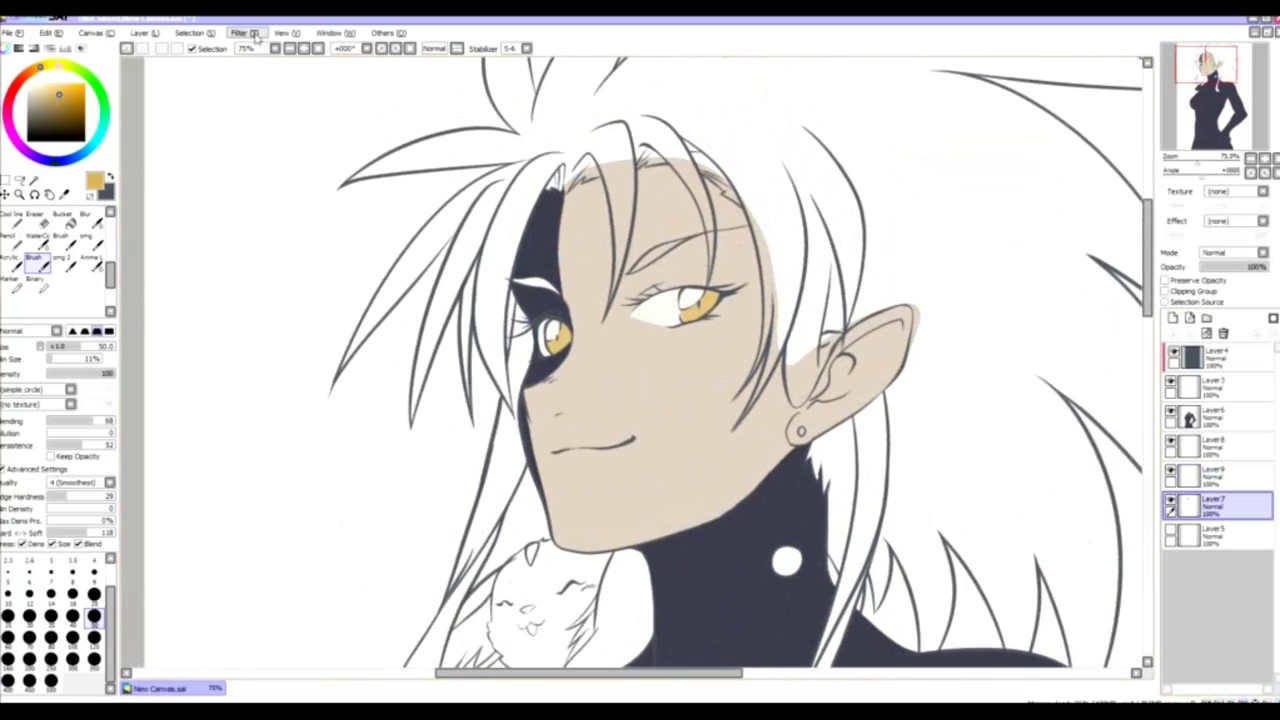
key("ctrl+u")
left_click(1068, 188)
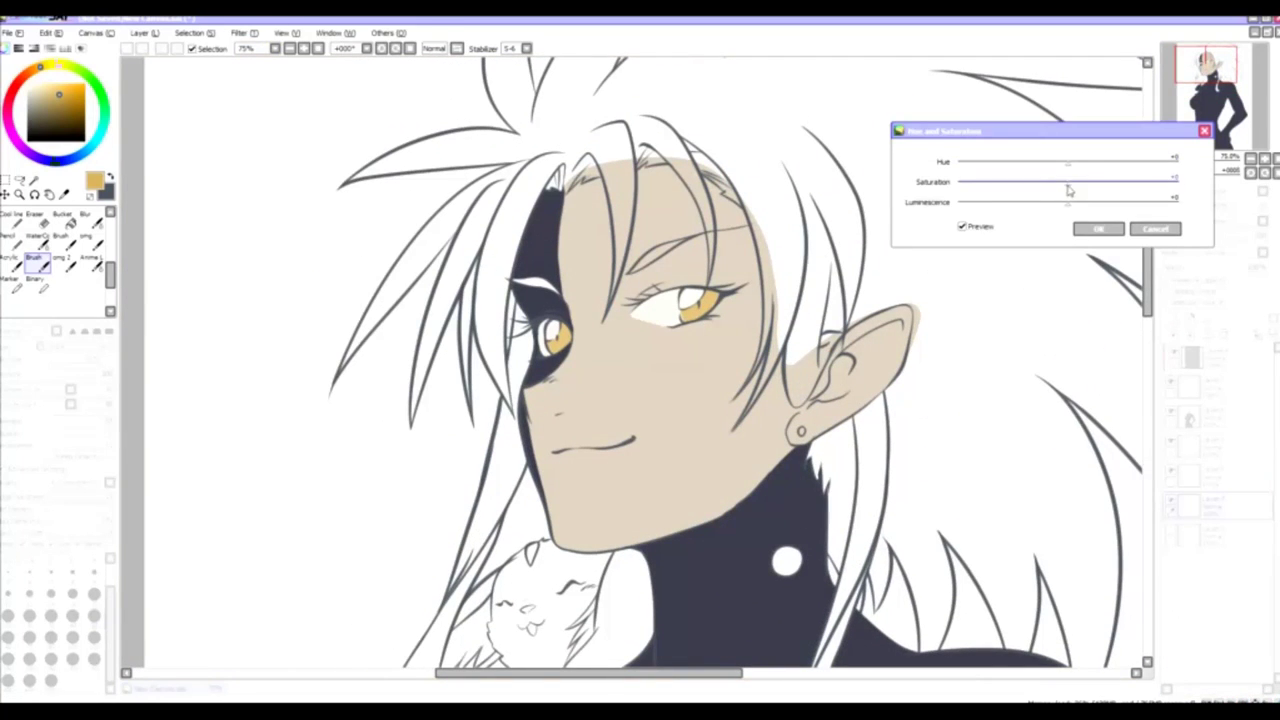
left_click(1068, 168)
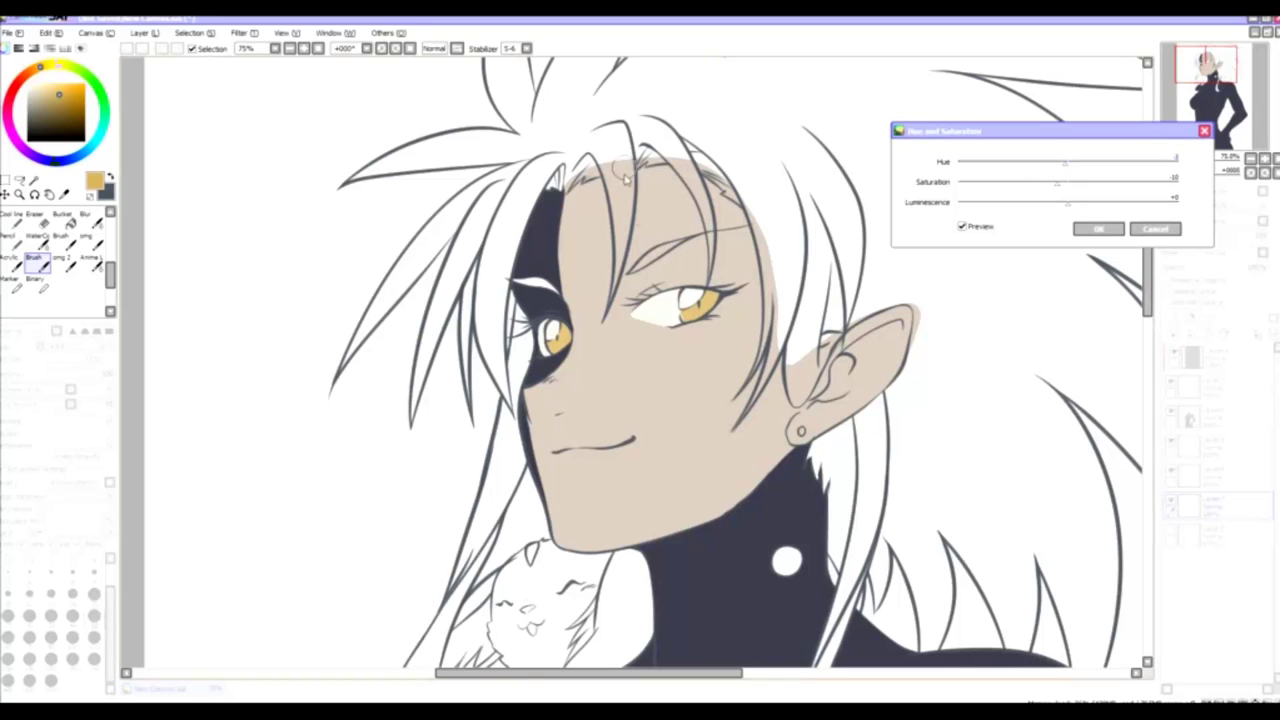
key("minus")
key("minus")
scroll(640, 360, "down", 5)
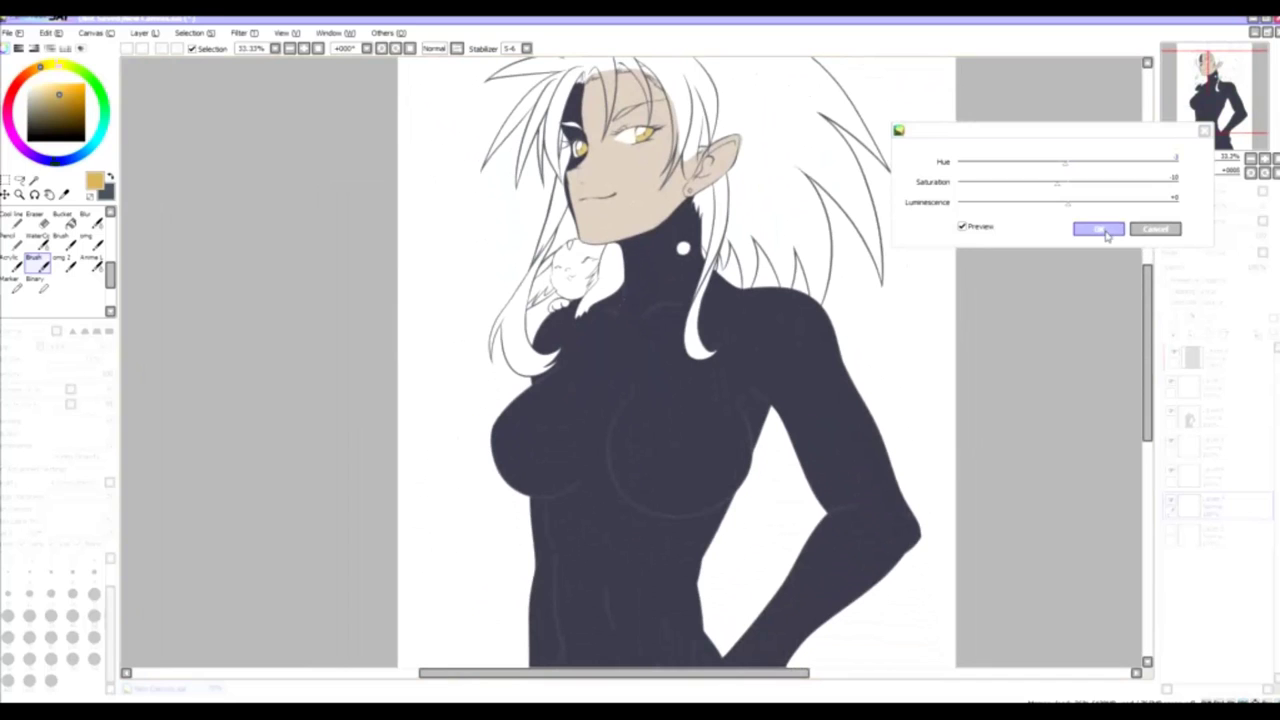
left_click(1100, 230)
- Check the skin on Layer7 by toggling its visibility, and merge the eye-white and iris layers into it
left_click(1172, 506)
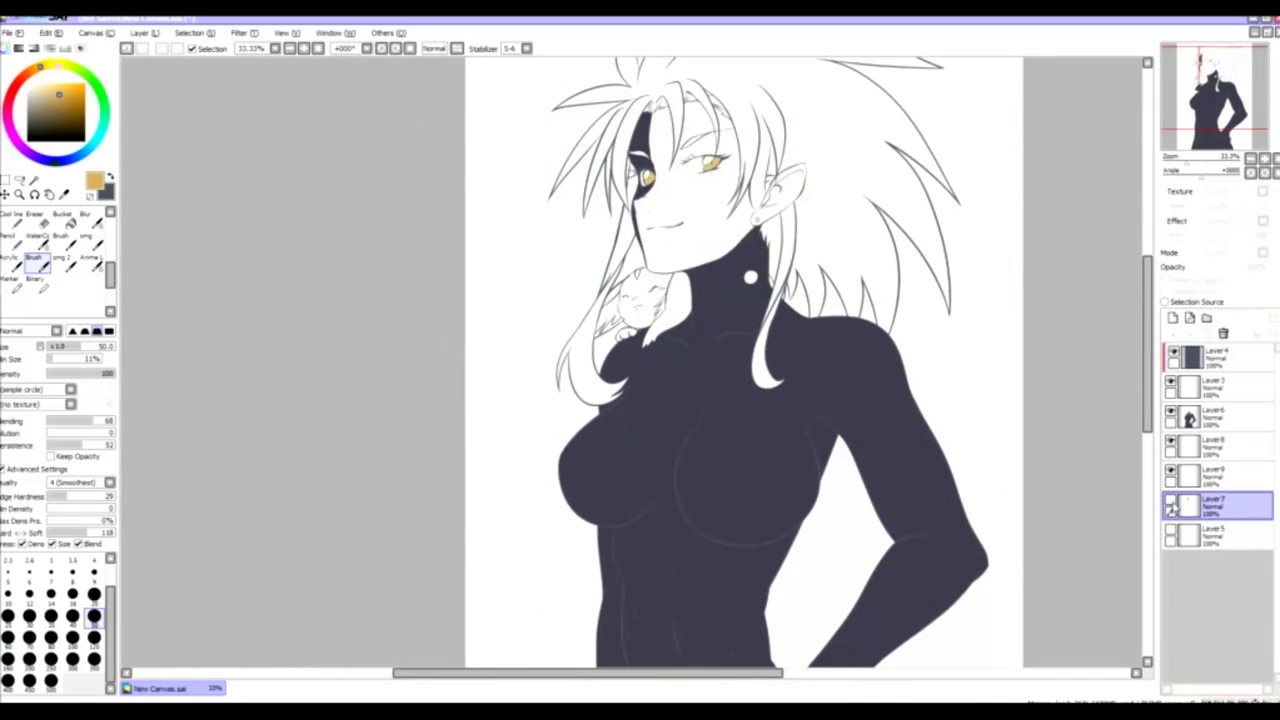
left_click(1172, 506)
left_click(1238, 478)
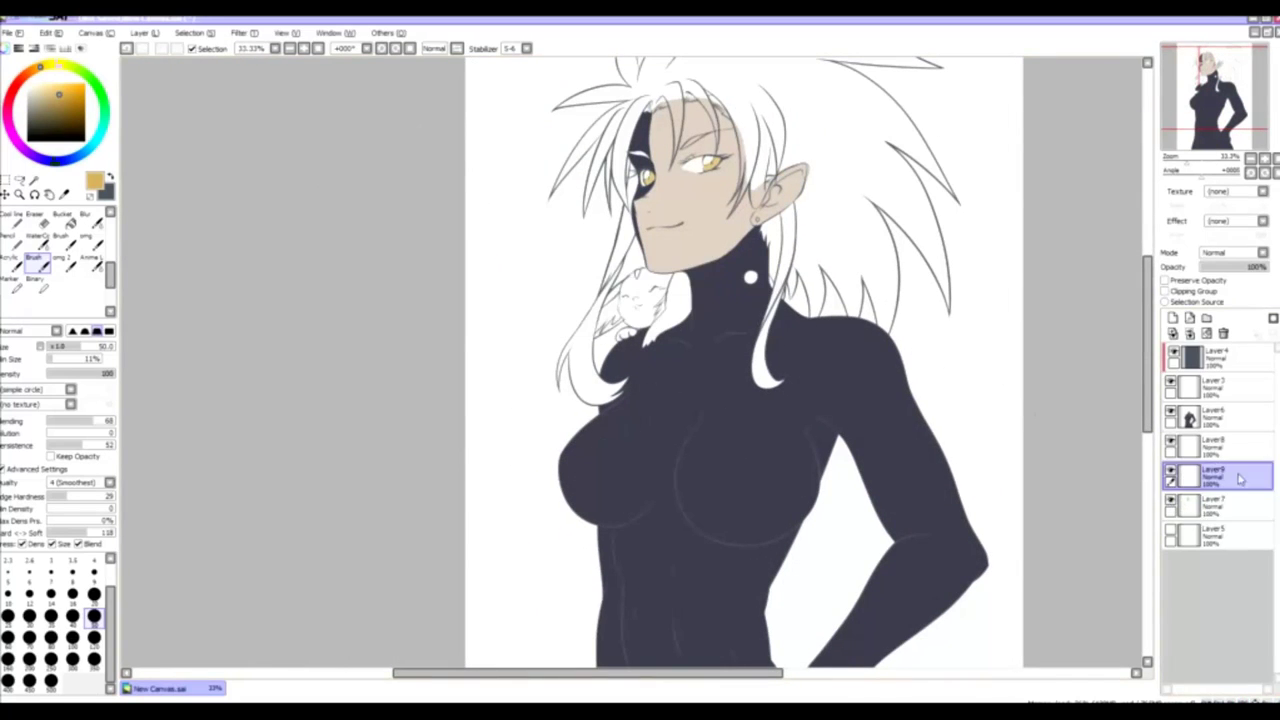
key("ctrl+e")
key("ctrl+e")
- Add a new layer and a linework layer above Layer6 and choose the Line tool for the body details
left_click(1172, 318)
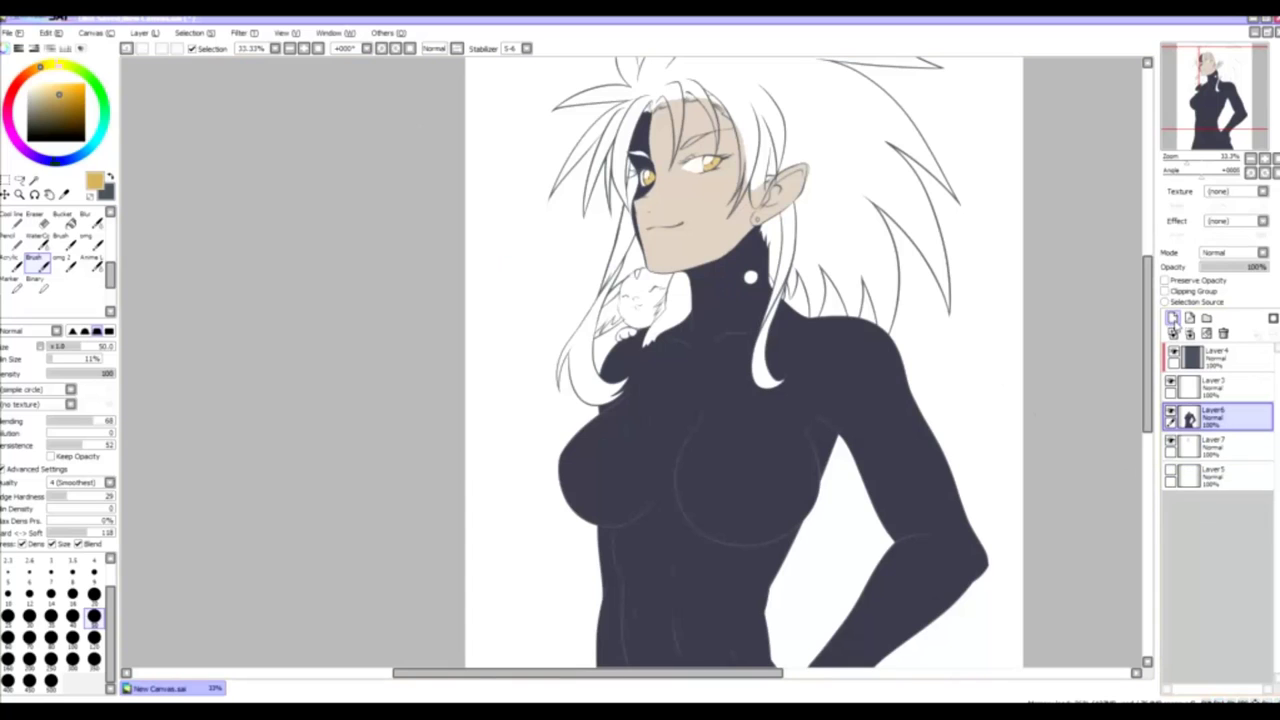
left_click(1189, 318)
left_click(38, 260)
scroll(614, 310, "down", 3)
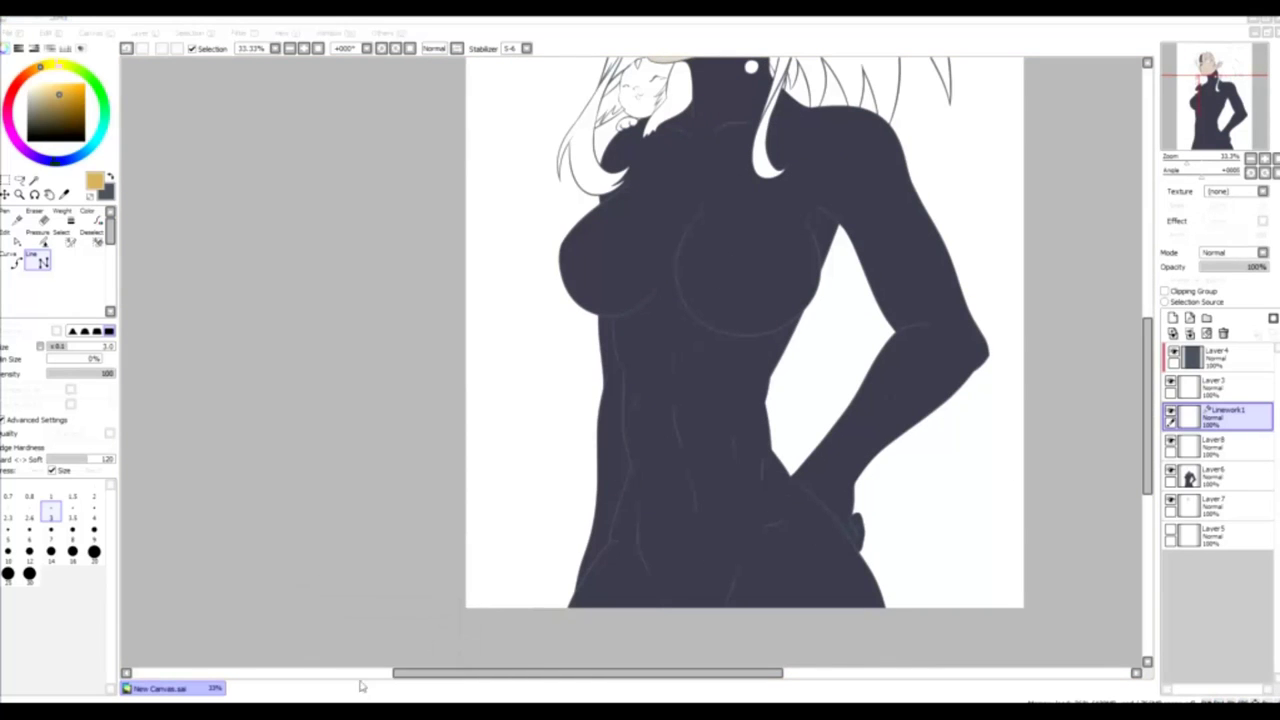
- Switch to the browser and open the reference pencil sketch of the spiky-haired character from the artist's Twitter timeline
key("alt+Tab")
left_click(471, 363)
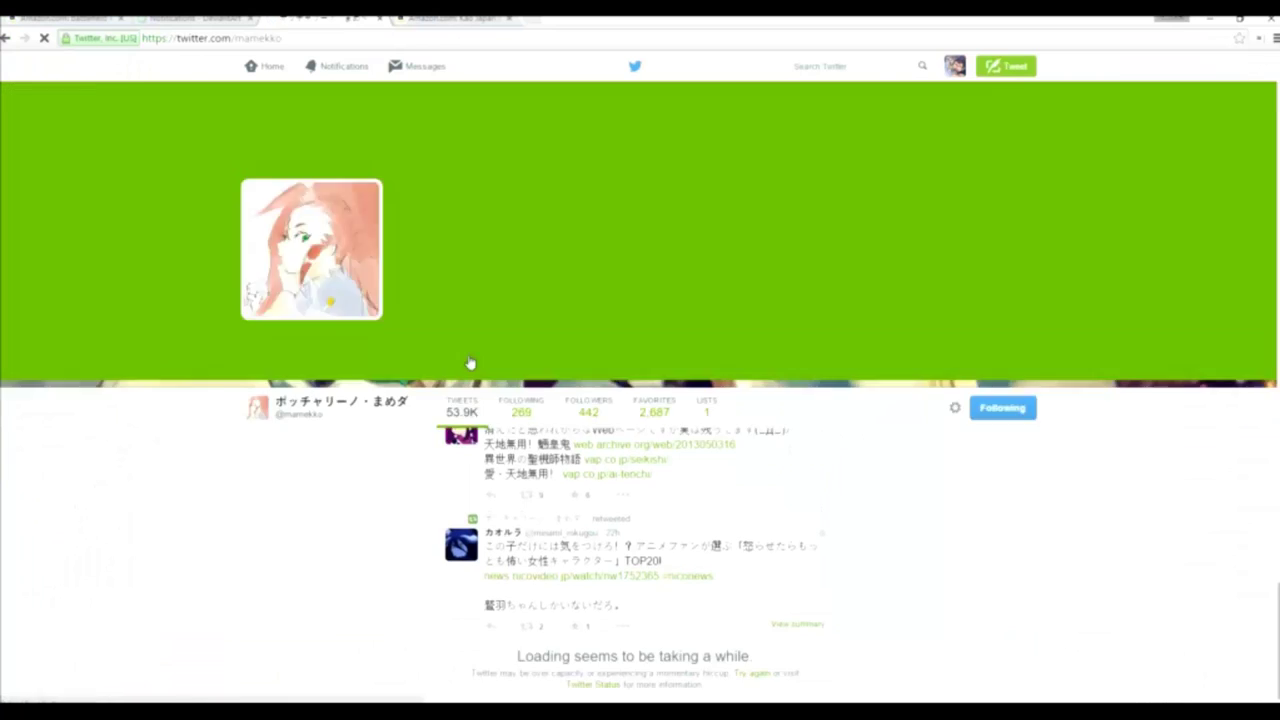
scroll(587, 120, "down", 5)
scroll(710, 512, "down", 15)
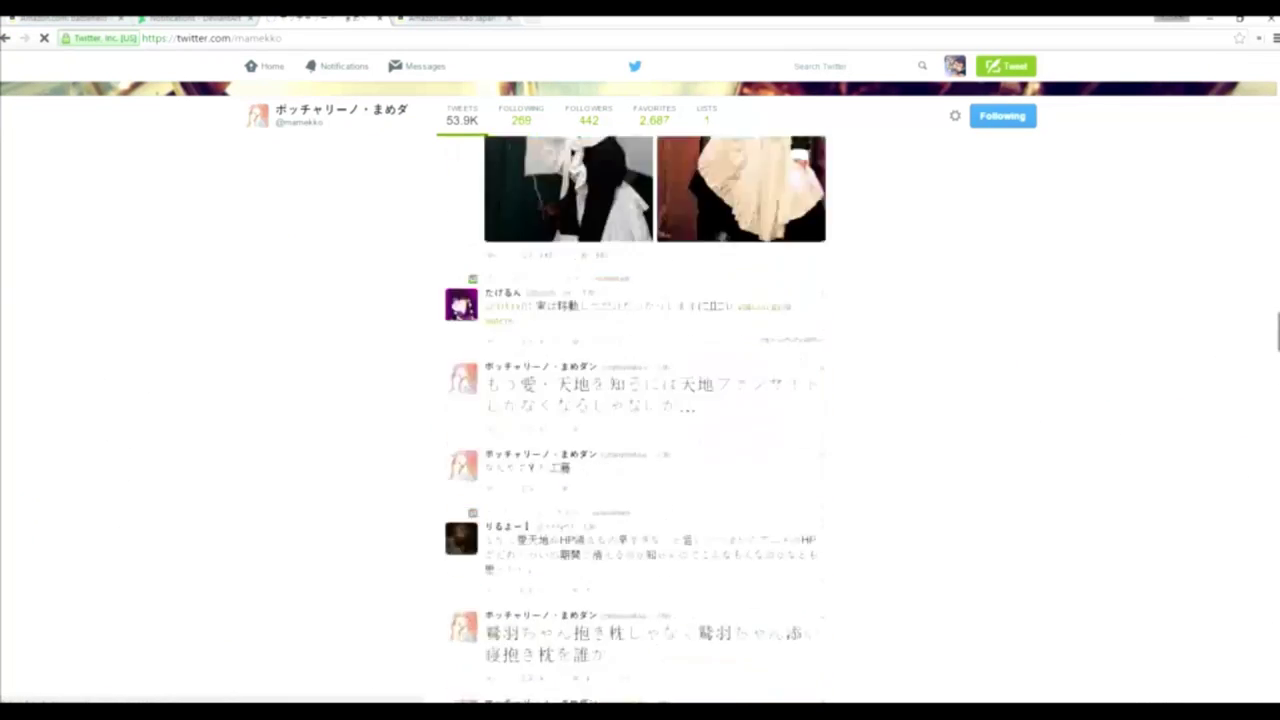
scroll(655, 420, "down", 20)
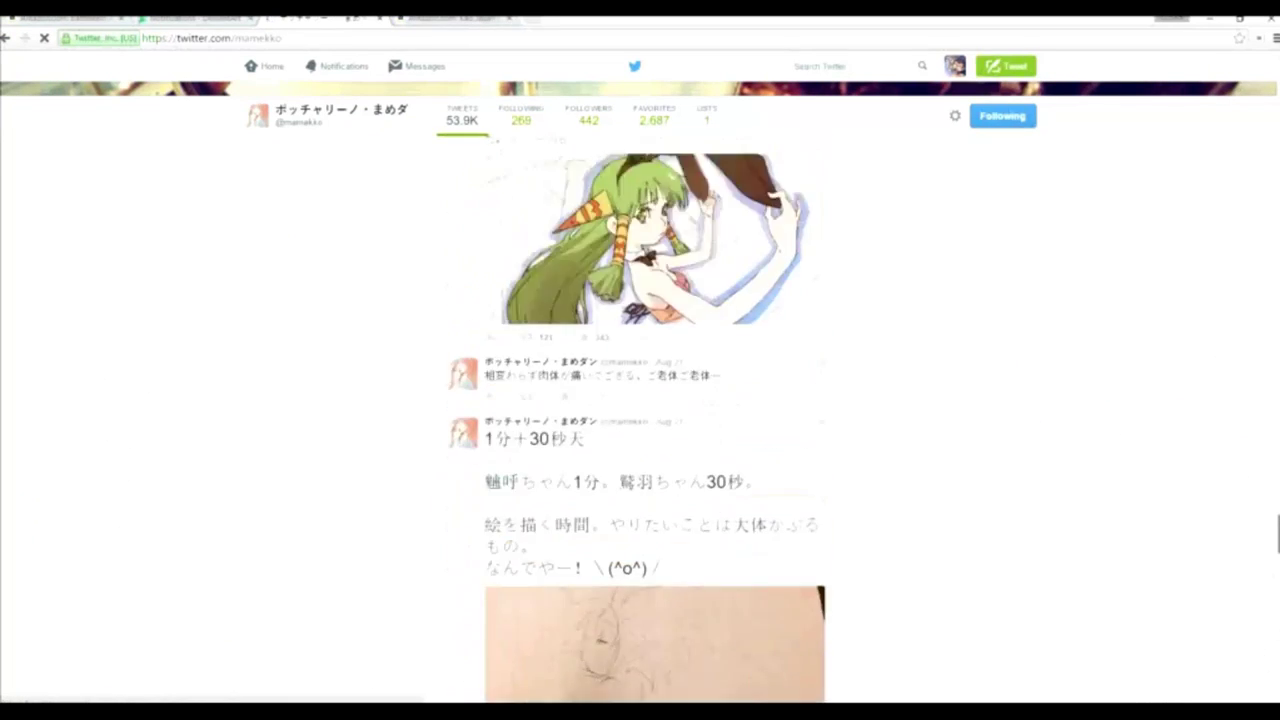
scroll(1260, 646, "down", 20)
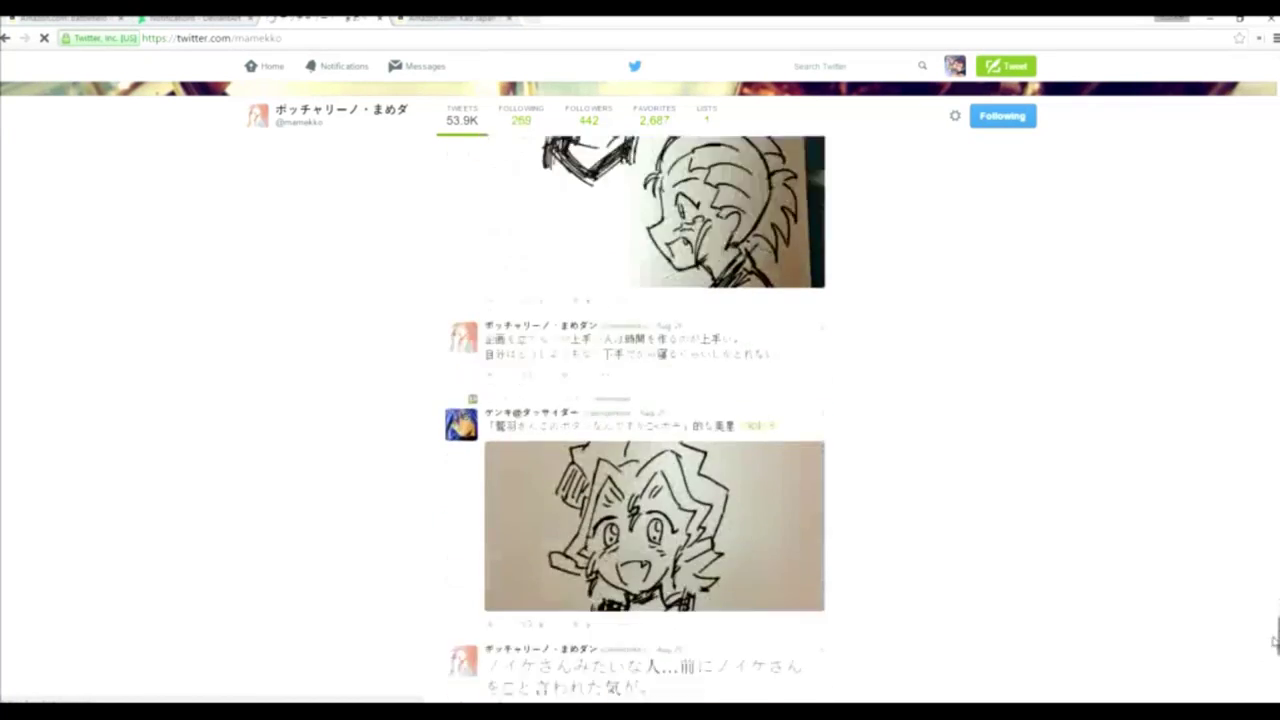
scroll(700, 450, "down", 5)
left_click(691, 434)
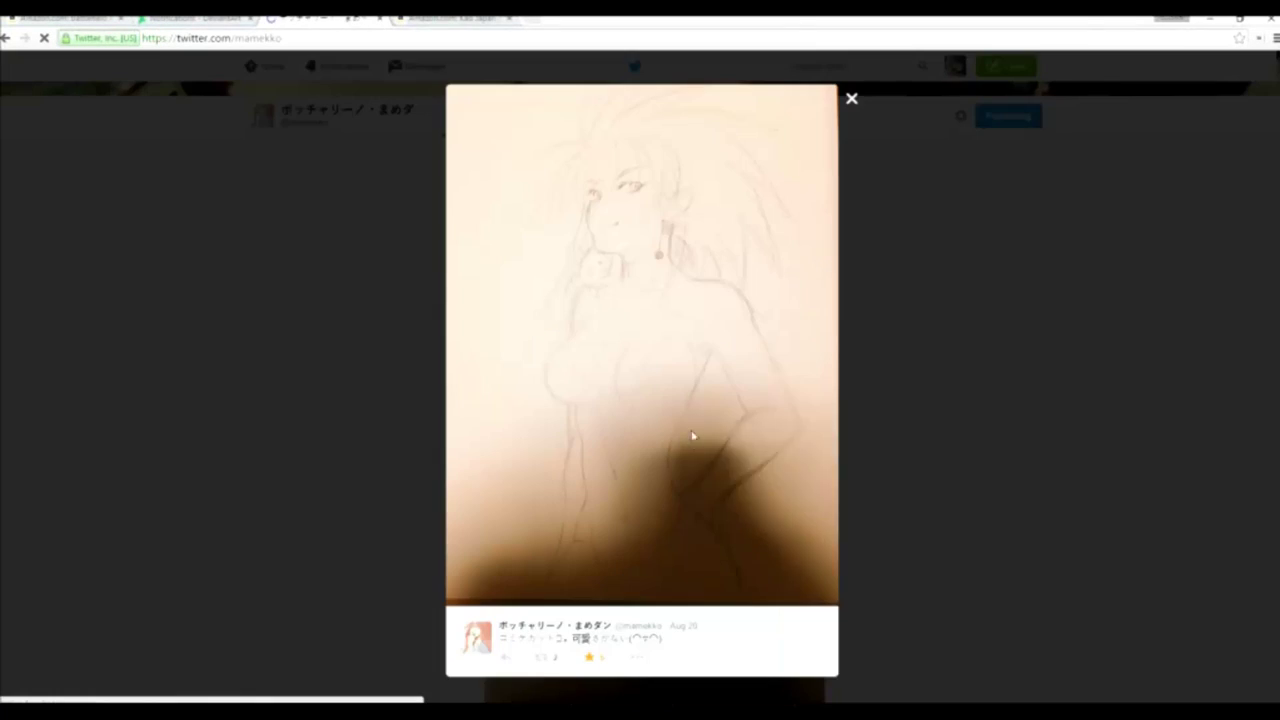
- Return to PaintTool SAI, hide the dark body fill on Layer6 and paste the reference sketch above Layer5
left_click(470, 660)
left_click(1171, 477)
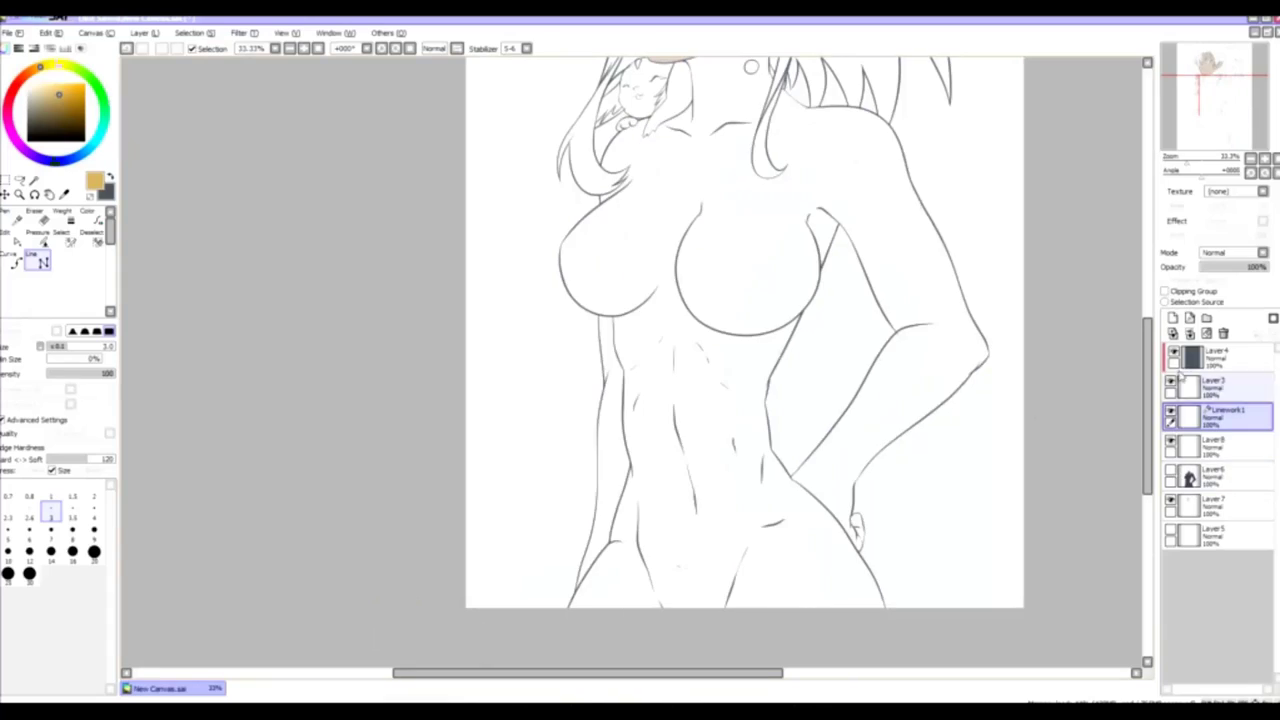
left_click(1235, 537)
key("ctrl+minus")
key("ctrl+minus")
key("ctrl+minus")
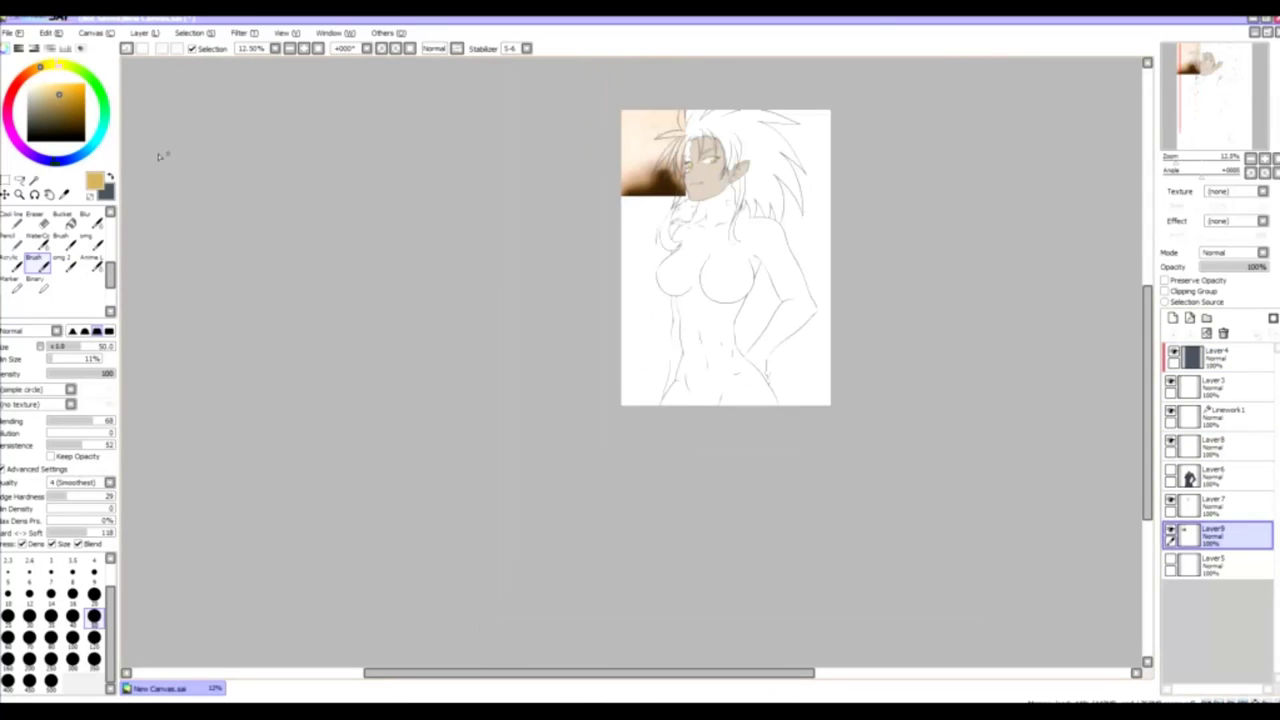
- Scale and move the pasted reference sketch to fill the canvas and match the line art's pose, and apply the transform
key("ctrl+t")
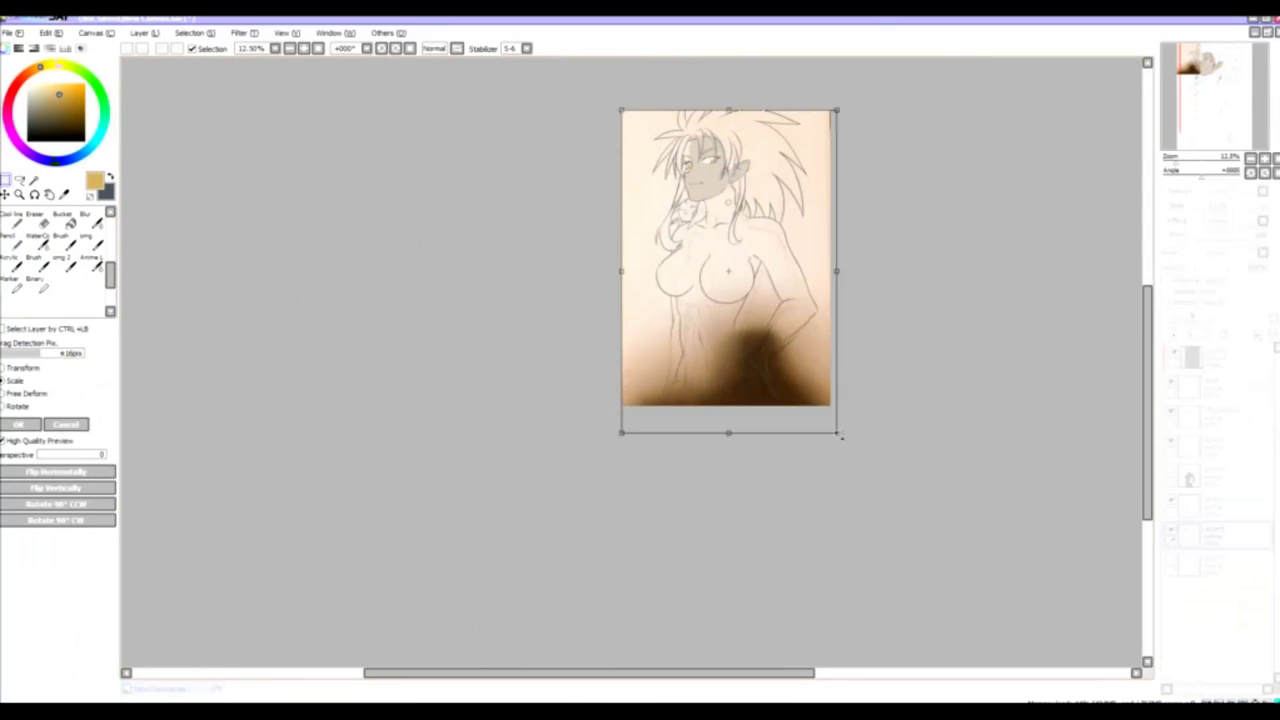
left_click_drag(762, 218, 743, 248)
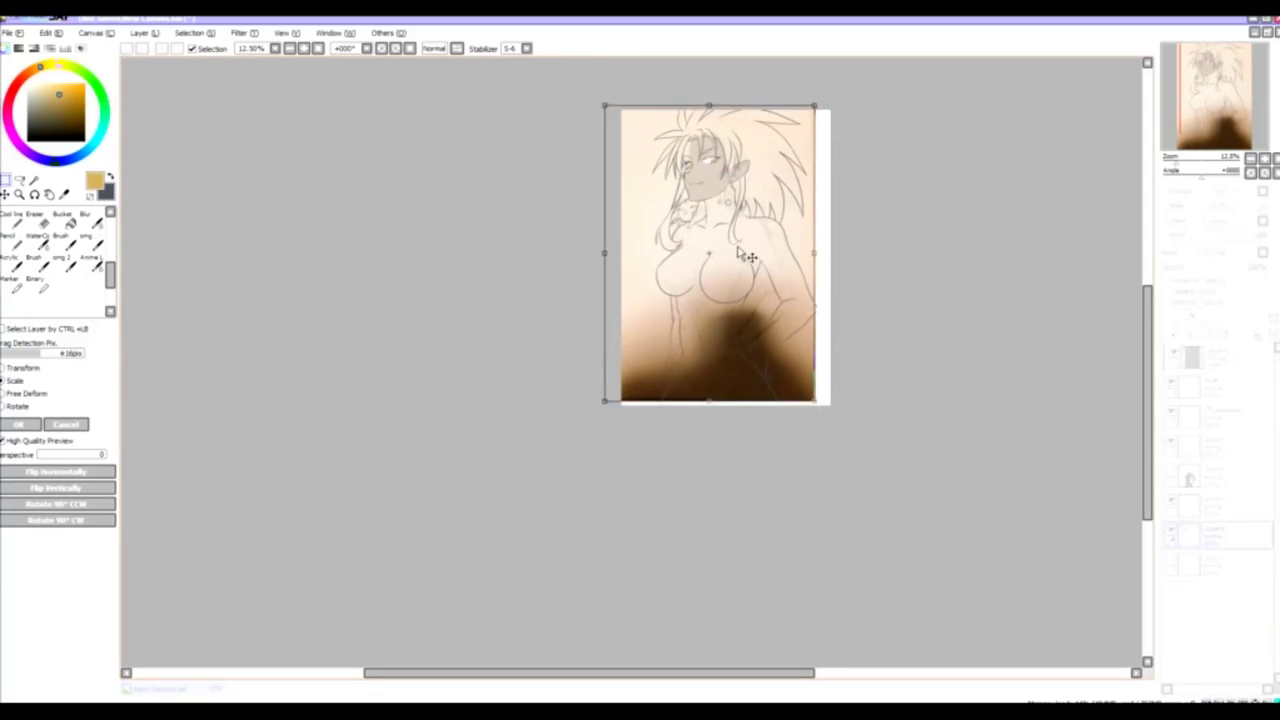
left_click_drag(823, 404, 849, 449)
left_click_drag(603, 107, 594, 89)
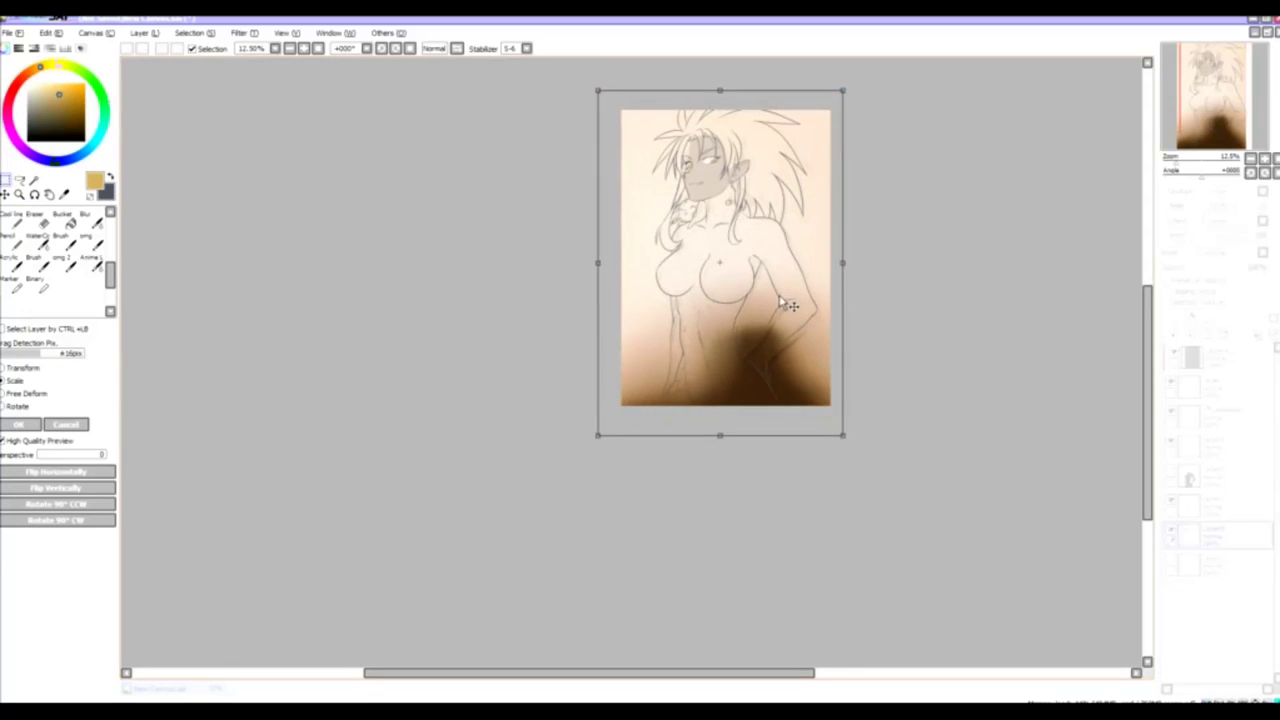
left_click_drag(718, 437, 718, 424)
left_click_drag(839, 255, 842, 256)
left_click(24, 425)
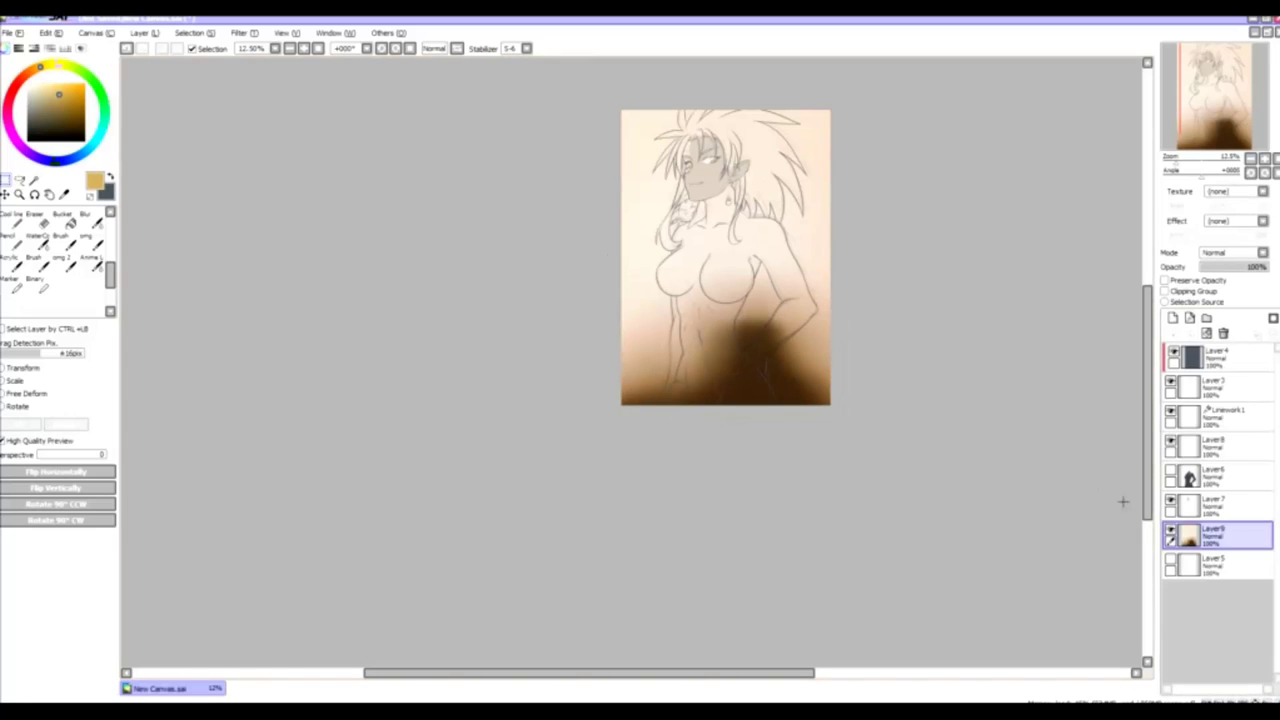
- Add a new layer directly above the reference sketch, set the colour to a muted red and choose the omg 2 brush
left_click(1172, 318)
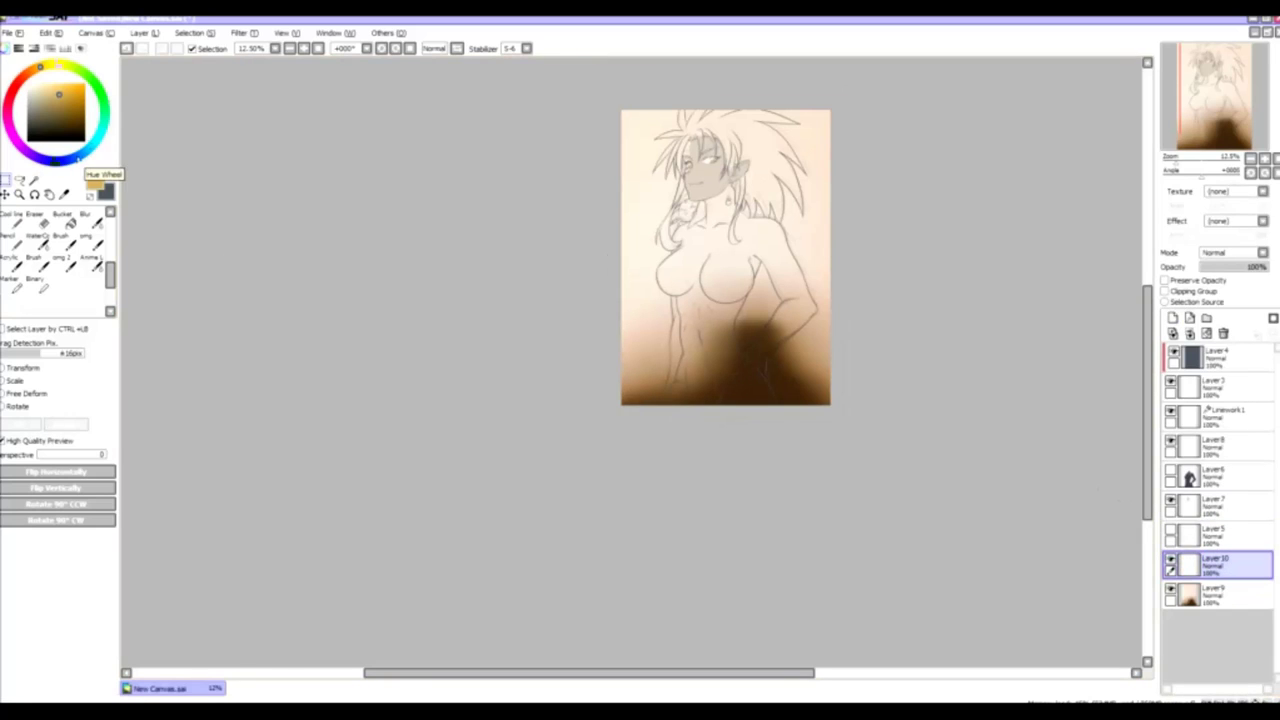
left_click(80, 157)
left_click(50, 97)
left_click(13, 91)
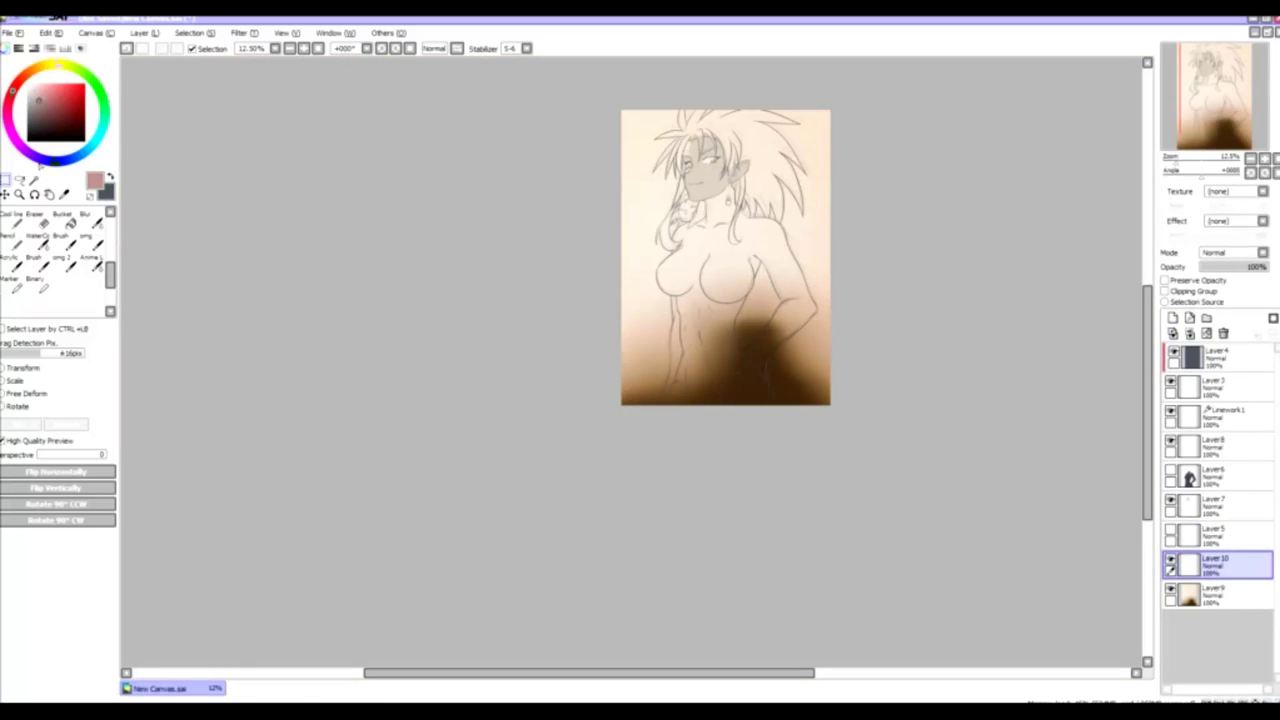
left_click(64, 263)
scroll(609, 266, "up", 4)
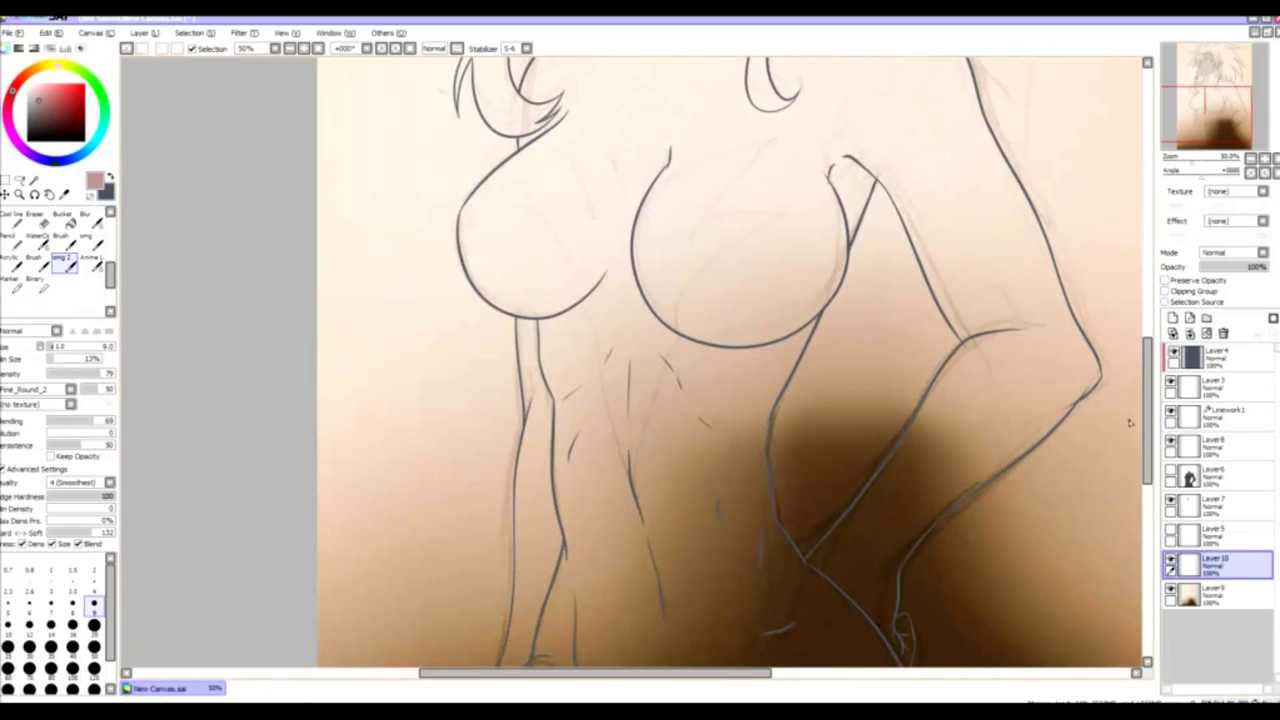
scroll(742, 452, "down", 1)
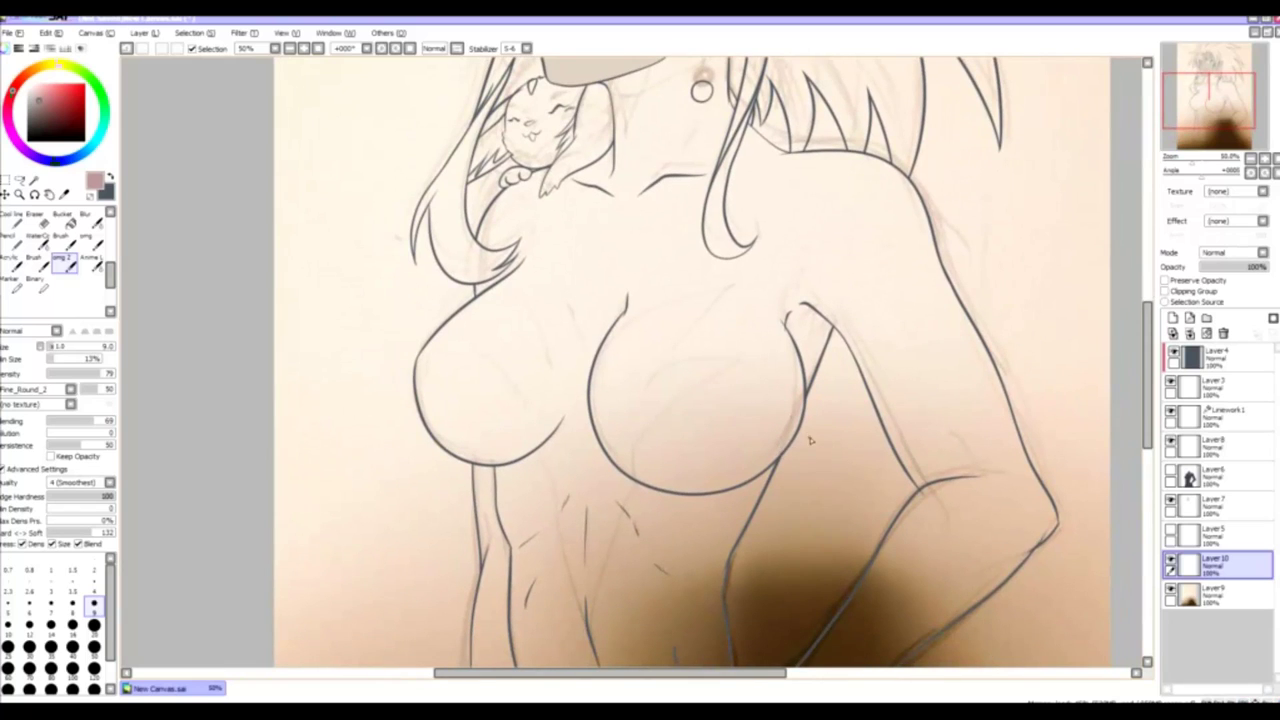
- On Linework1, trace the top's diagonal edge and upper neckline over the image-right side of the chest with a size 7 red curve
left_click(1230, 415)
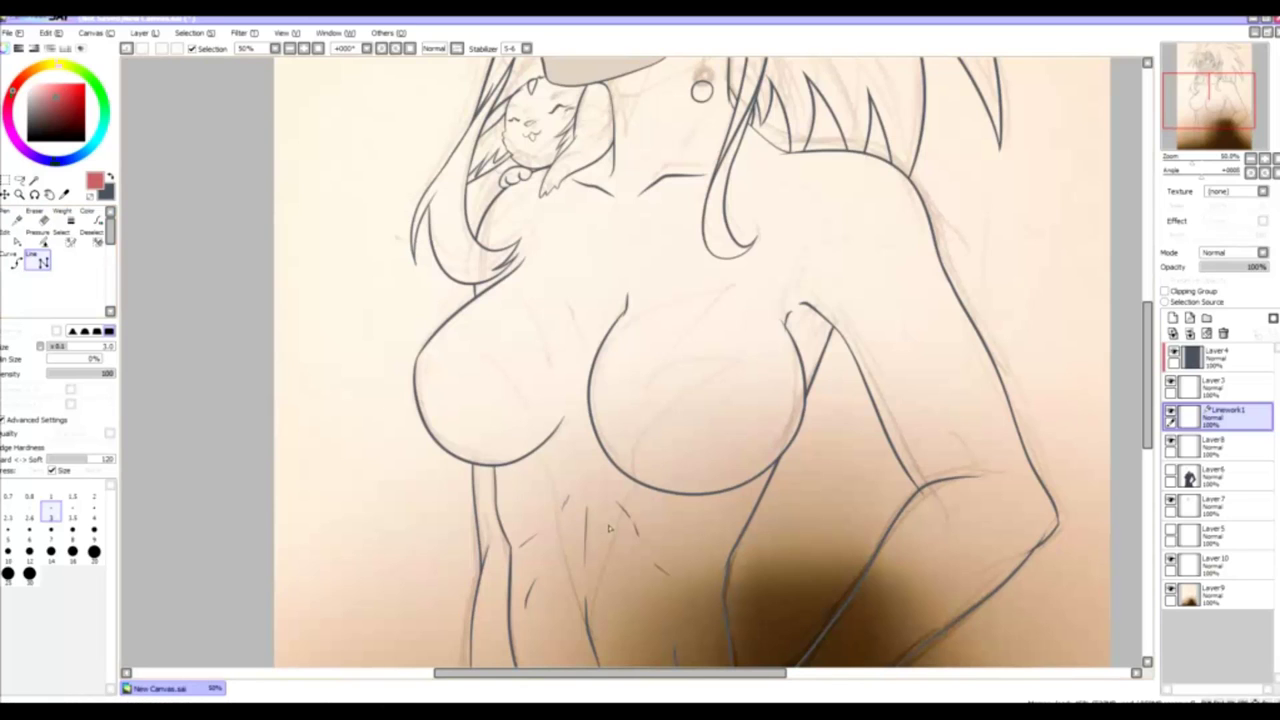
scroll(609, 528, "up", 2)
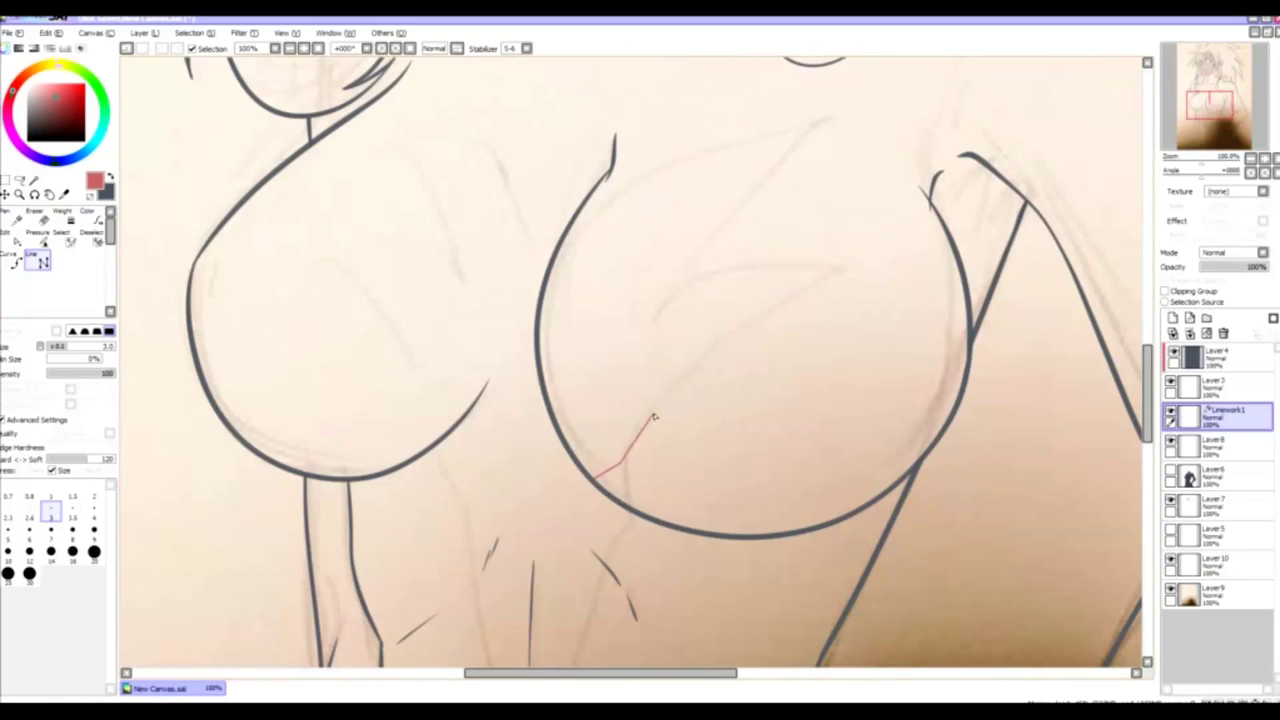
key("c")
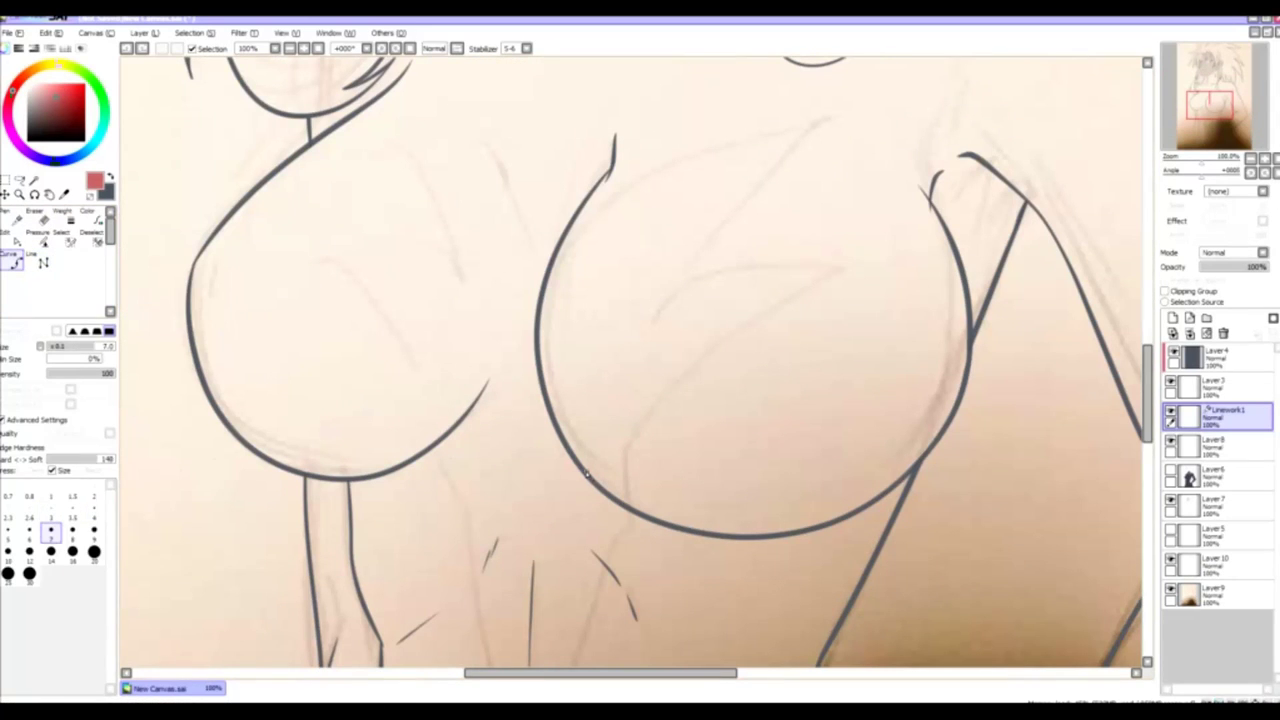
left_click(587, 476)
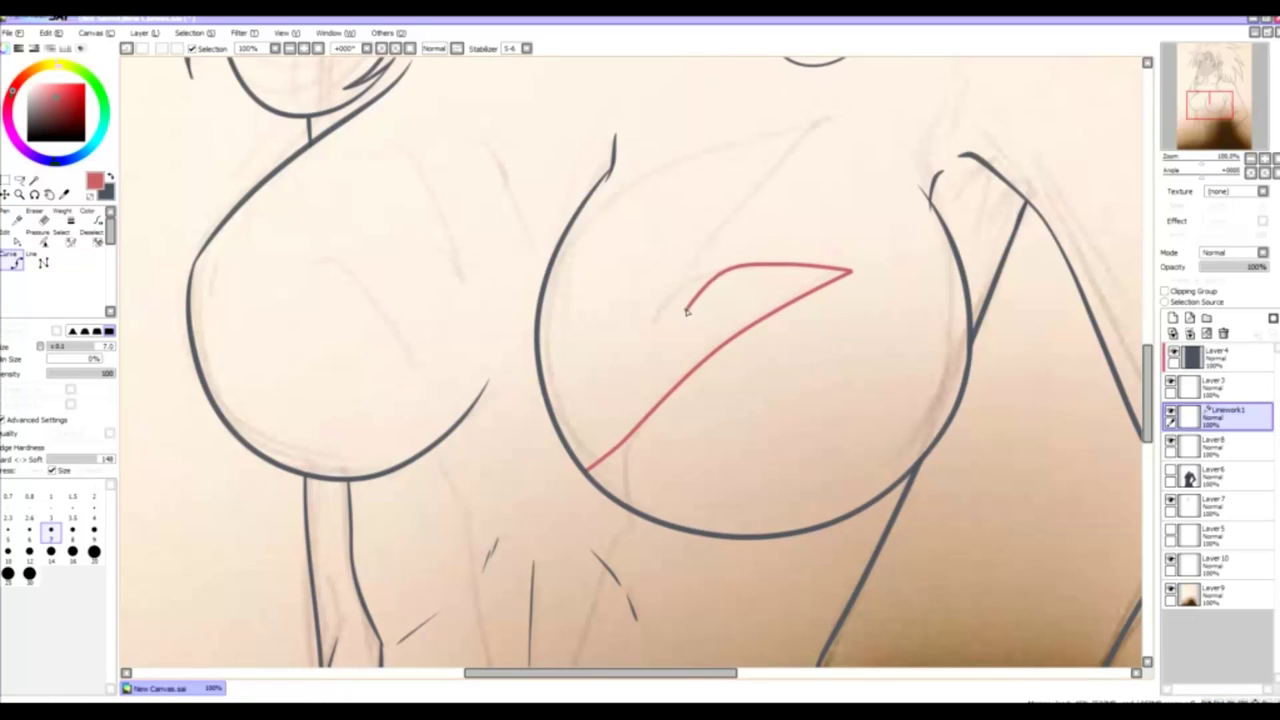
key("ctrl+z")
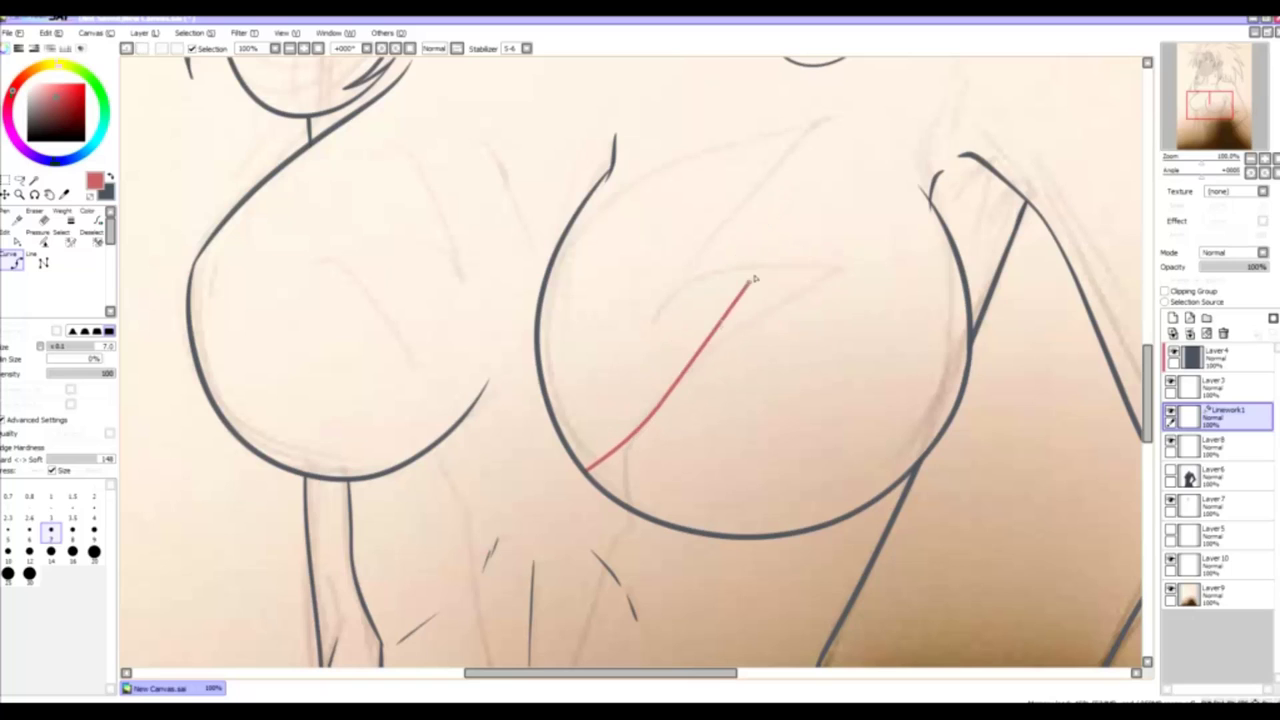
left_click(886, 176)
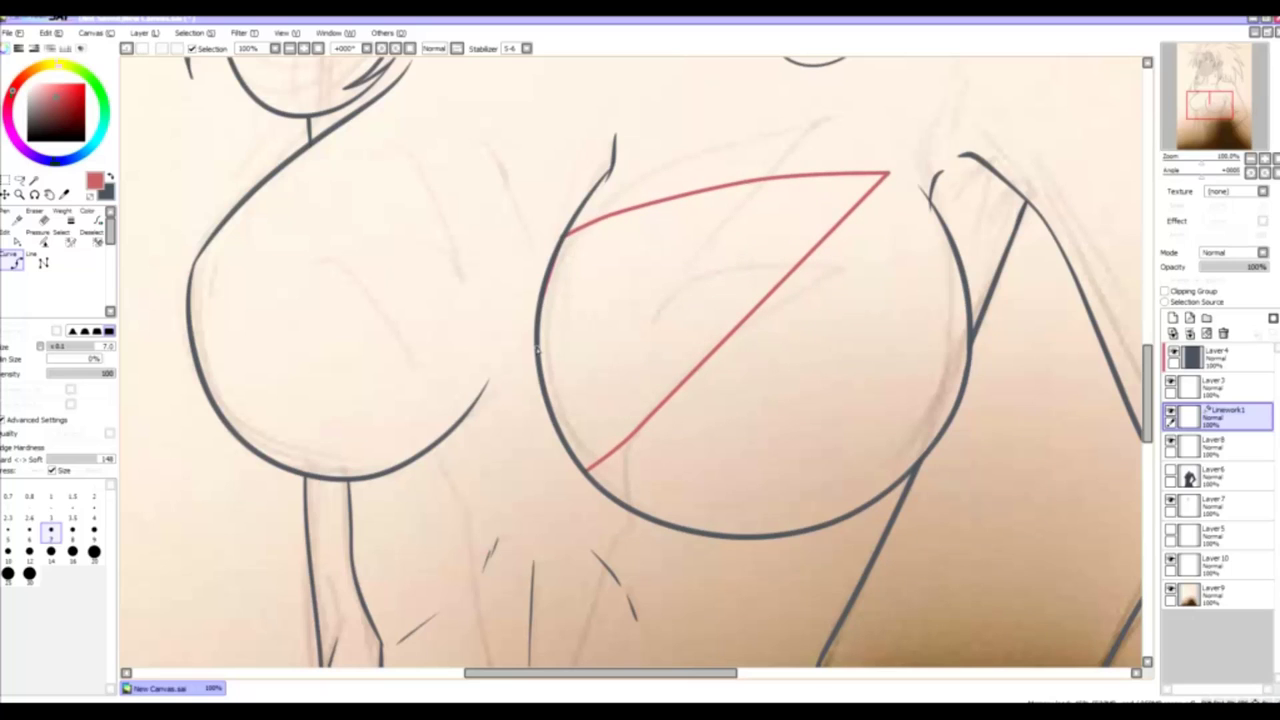
scroll(581, 467, "up", 3)
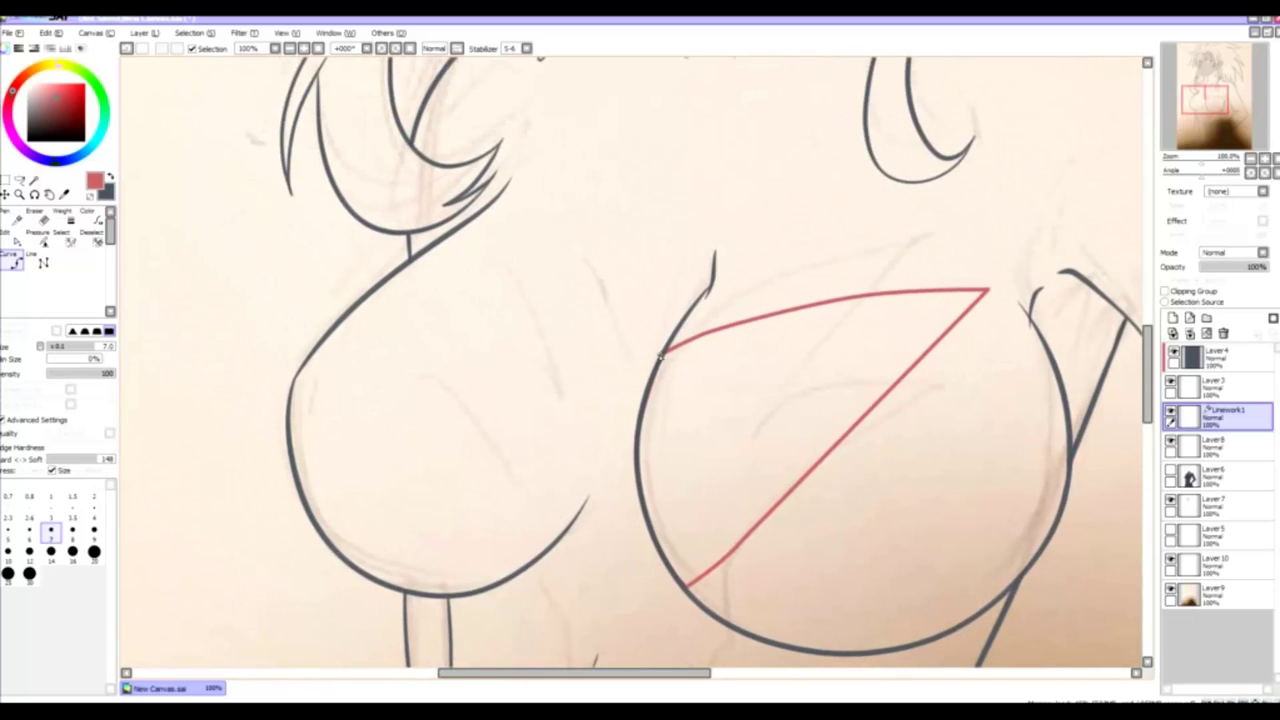
- Continue the red neckline curve across to the image-left side of the chest and trace that side's inner edge down to the underbust
left_click(660, 354)
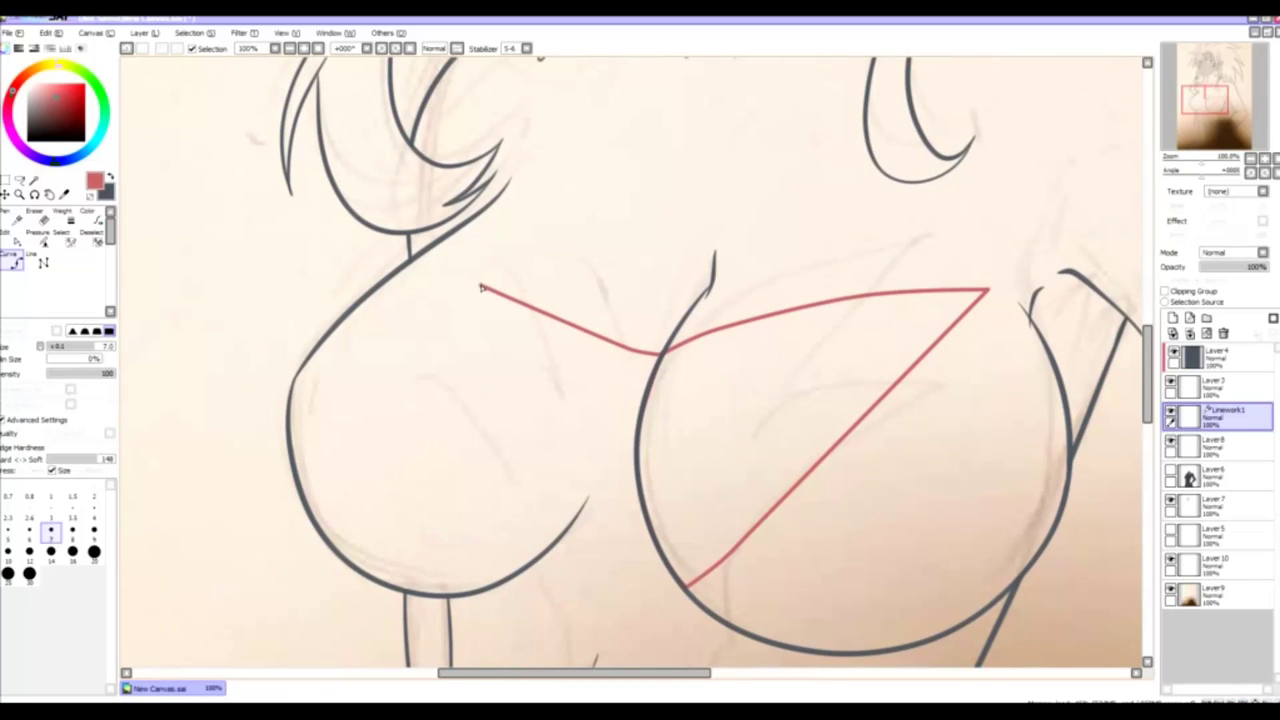
left_click(363, 303)
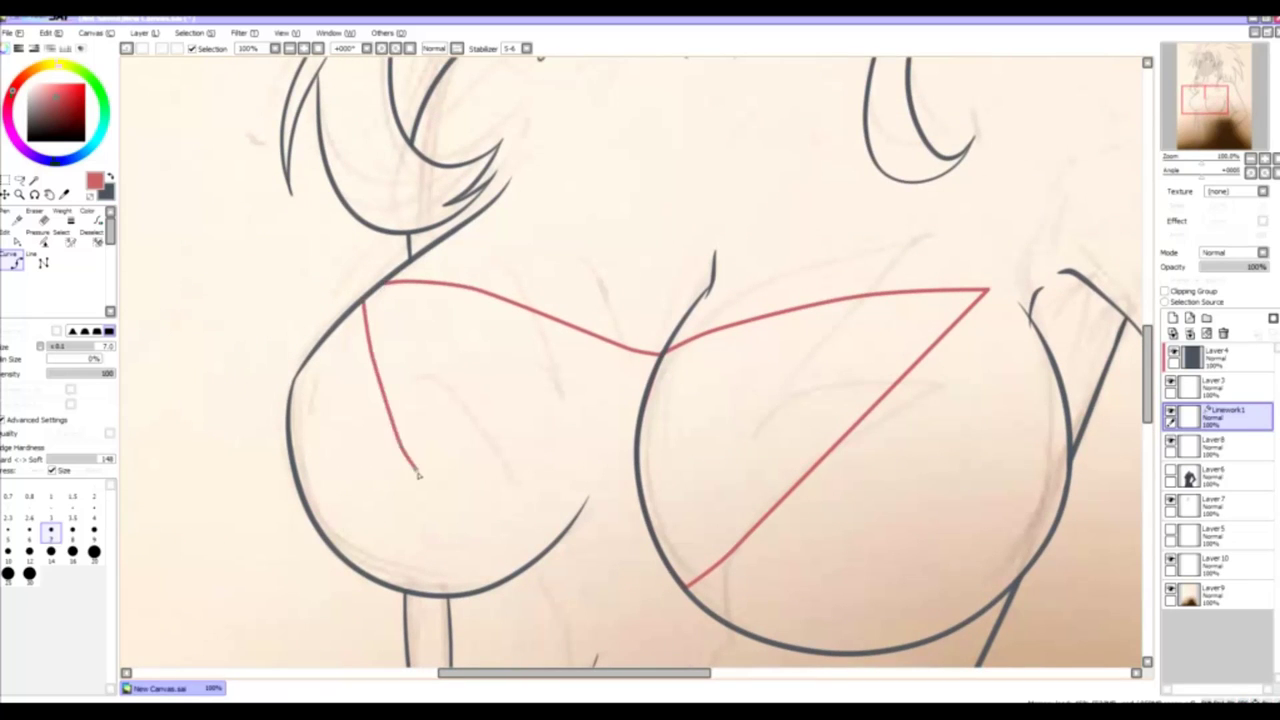
left_click(520, 568)
left_click_drag(493, 502, 553, 328)
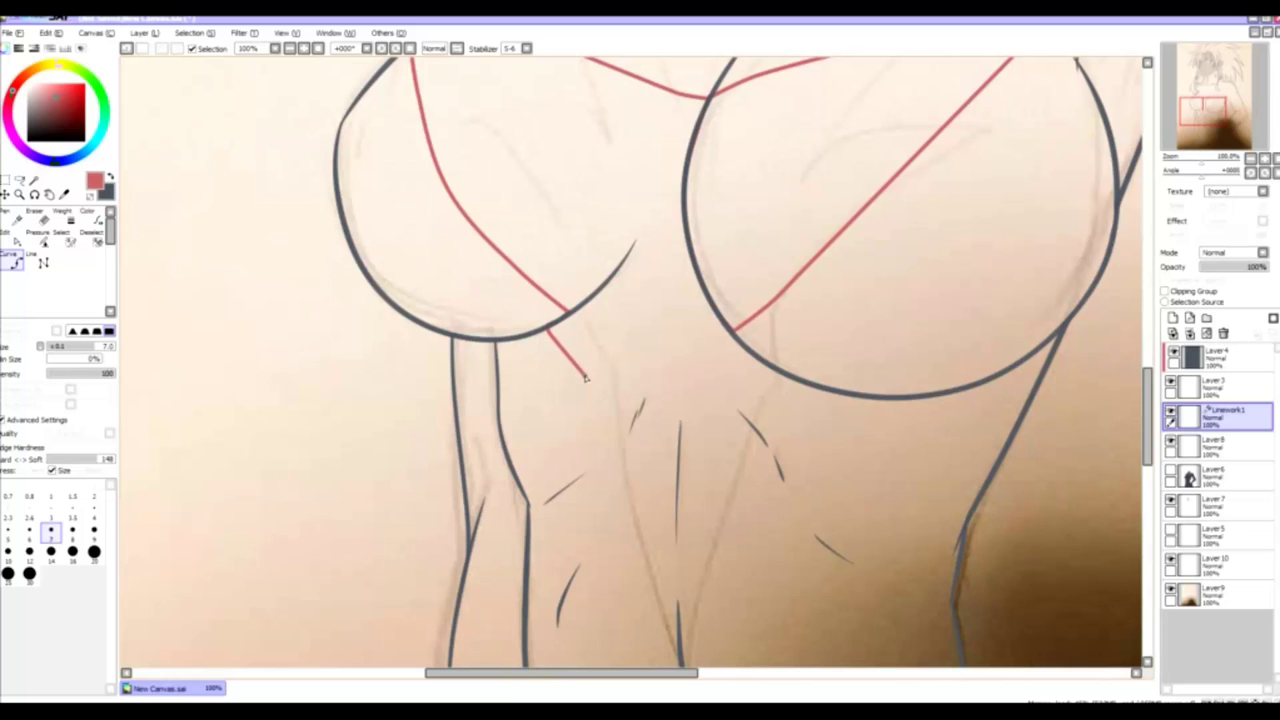
- Switch to Spotify, open Thirty Seconds To Mars' artist page, play ATTACK from A Beautiful Lie, and return to PaintTool SAI
key("alt+Tab")
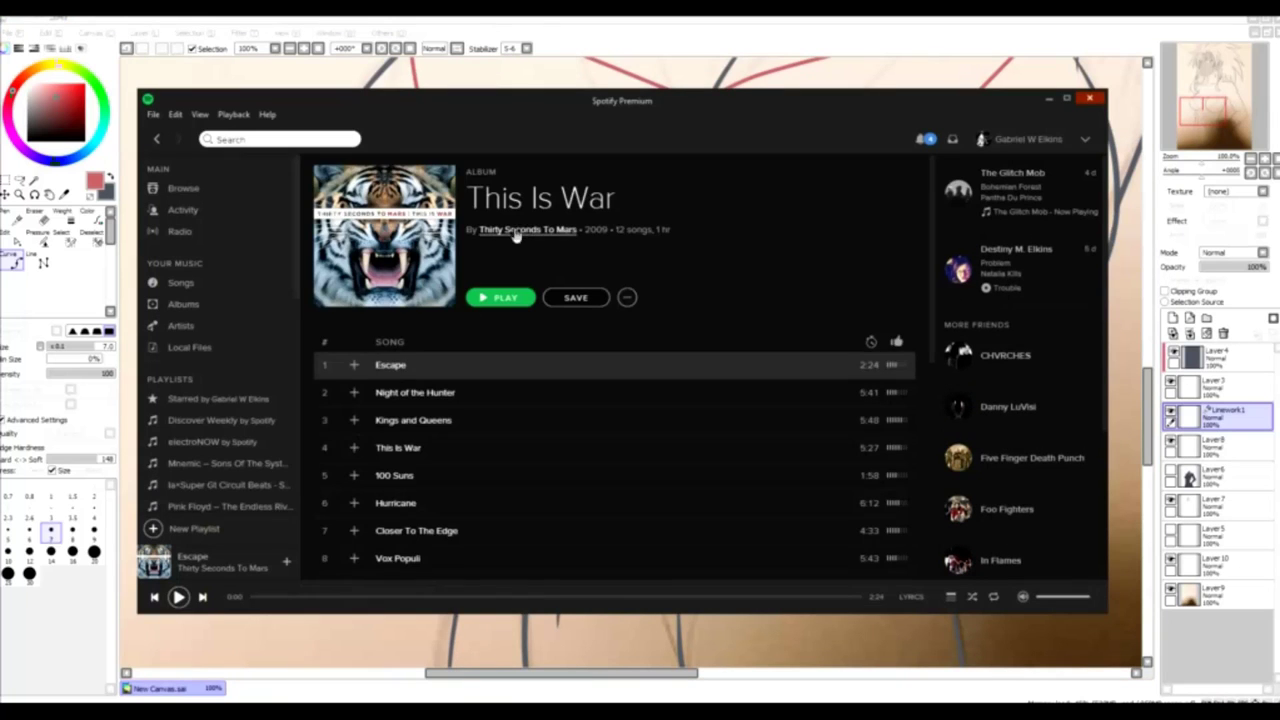
left_click(543, 233)
left_click_drag(930, 238, 932, 327)
scroll(731, 271, "down", 3)
scroll(803, 306, "up", 2)
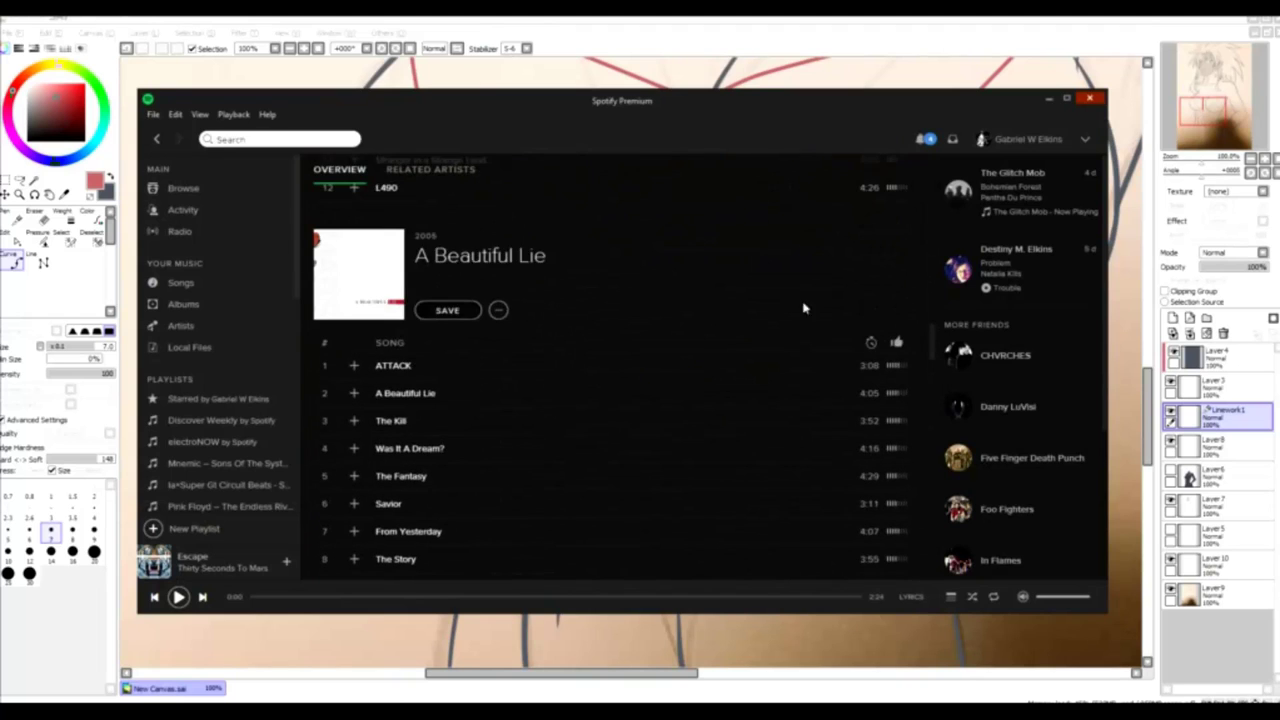
double_click(800, 362)
left_click(1048, 99)
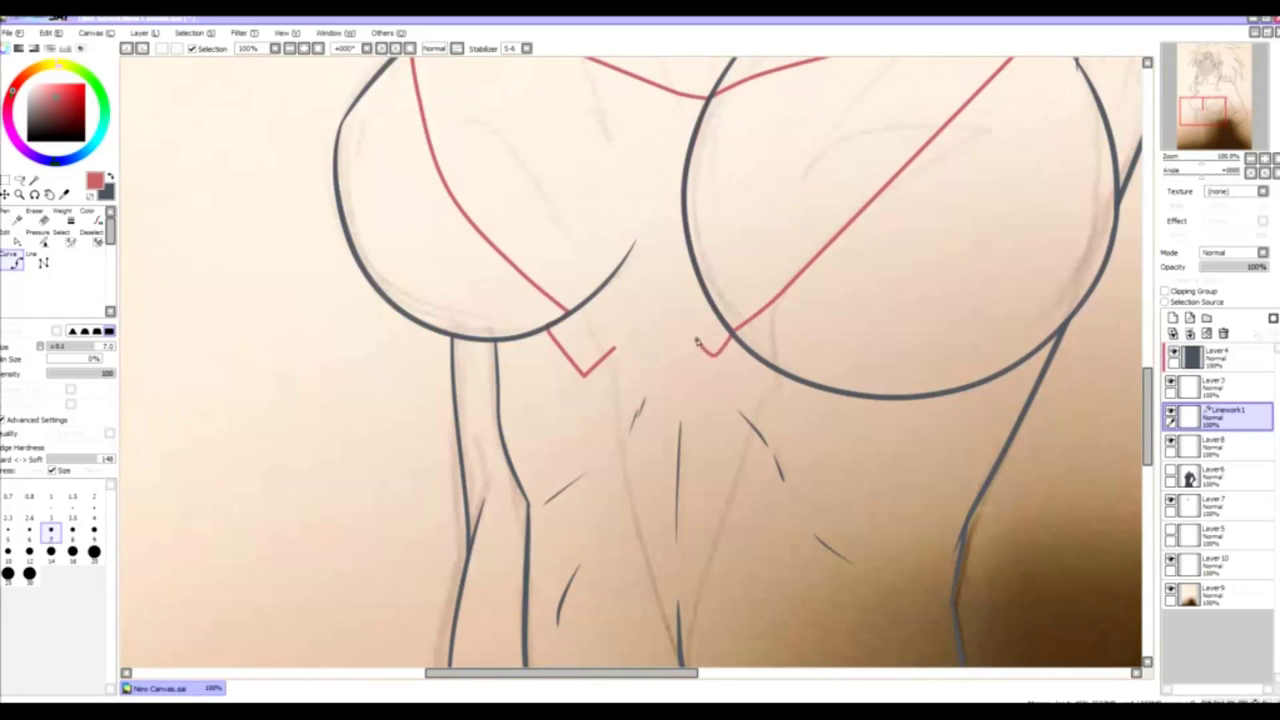
- Reshape the two small pointed notches of the red outfit outline beneath the bust by moving their line points
key("ctrl")
mouse_move(583, 375)
left_mouse_down()
mouse_move(641, 337)
mouse_move(587, 370)
mouse_move(599, 374)
left_mouse_up()
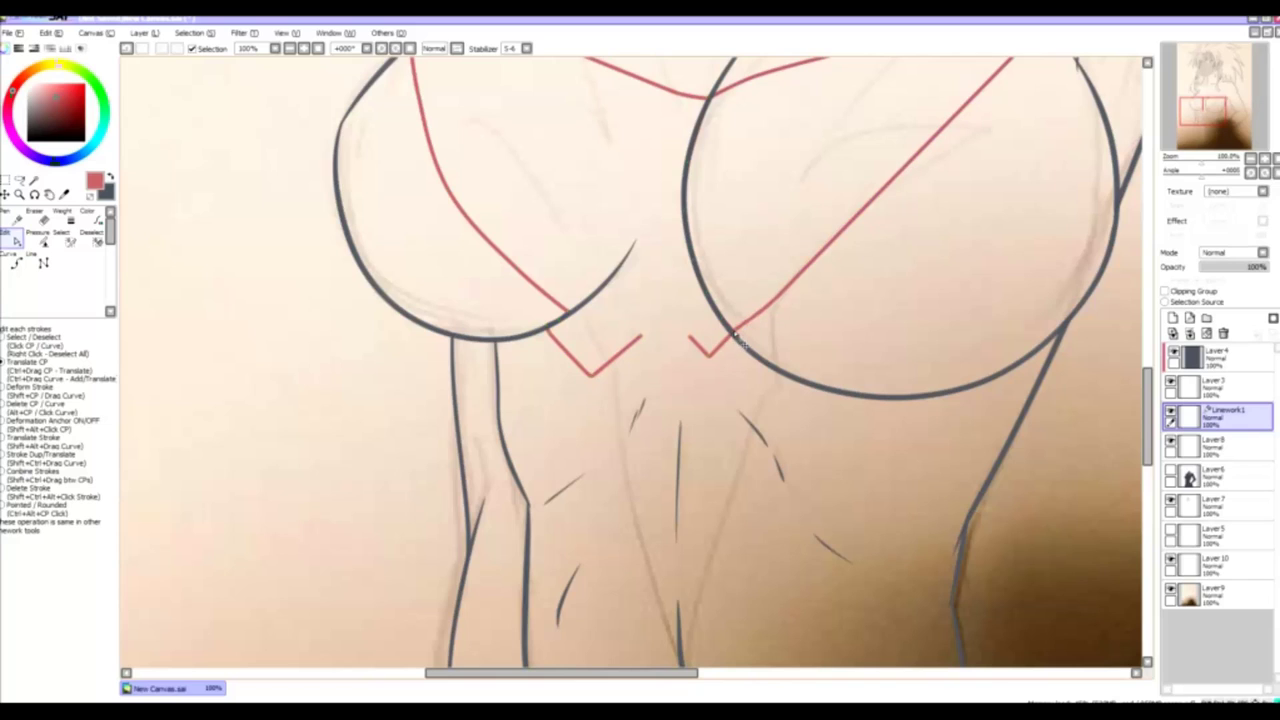
mouse_move(740, 342)
left_mouse_down()
mouse_move(736, 388)
mouse_move(718, 383)
left_mouse_up()
left_click(690, 338)
mouse_move(688, 337)
left_mouse_down()
mouse_move(630, 368)
mouse_move(699, 351)
left_mouse_up()
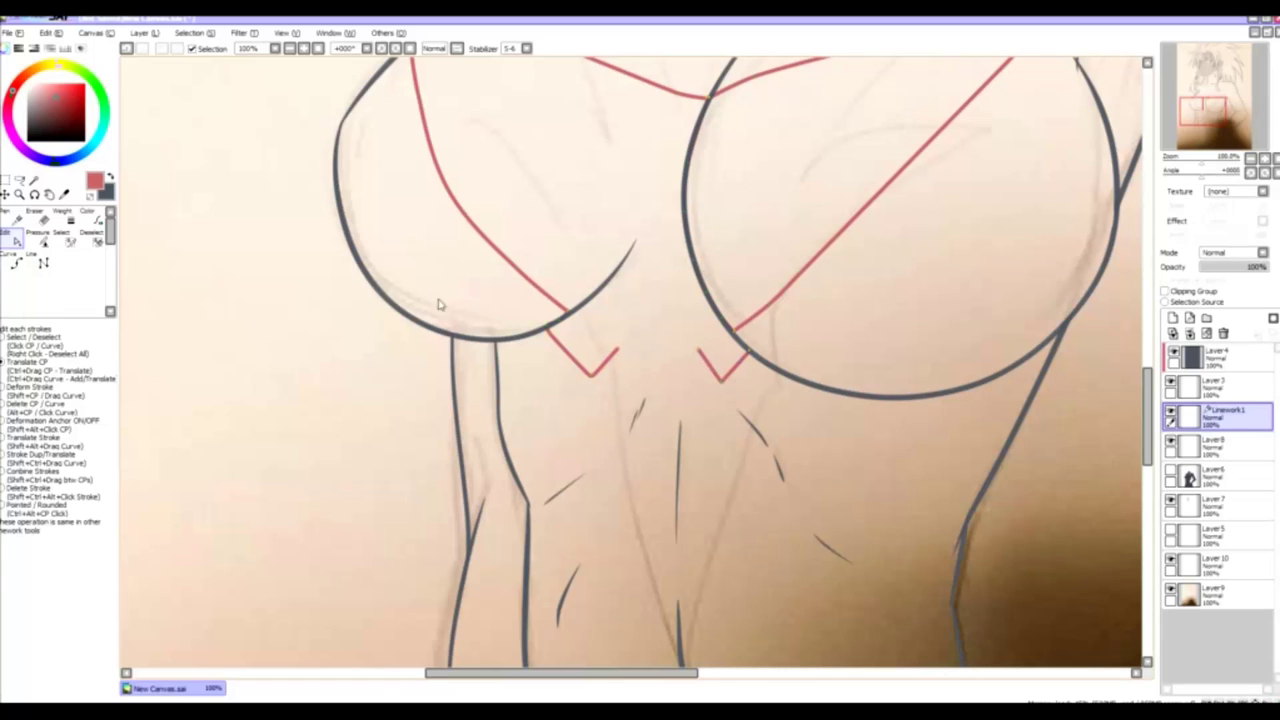
- Draw a red curve from the left notch across to the torso edge, and trace that edge down to the canvas bottom
key("c")
scroll(500, 300, "down", 2)
left_click(622, 357)
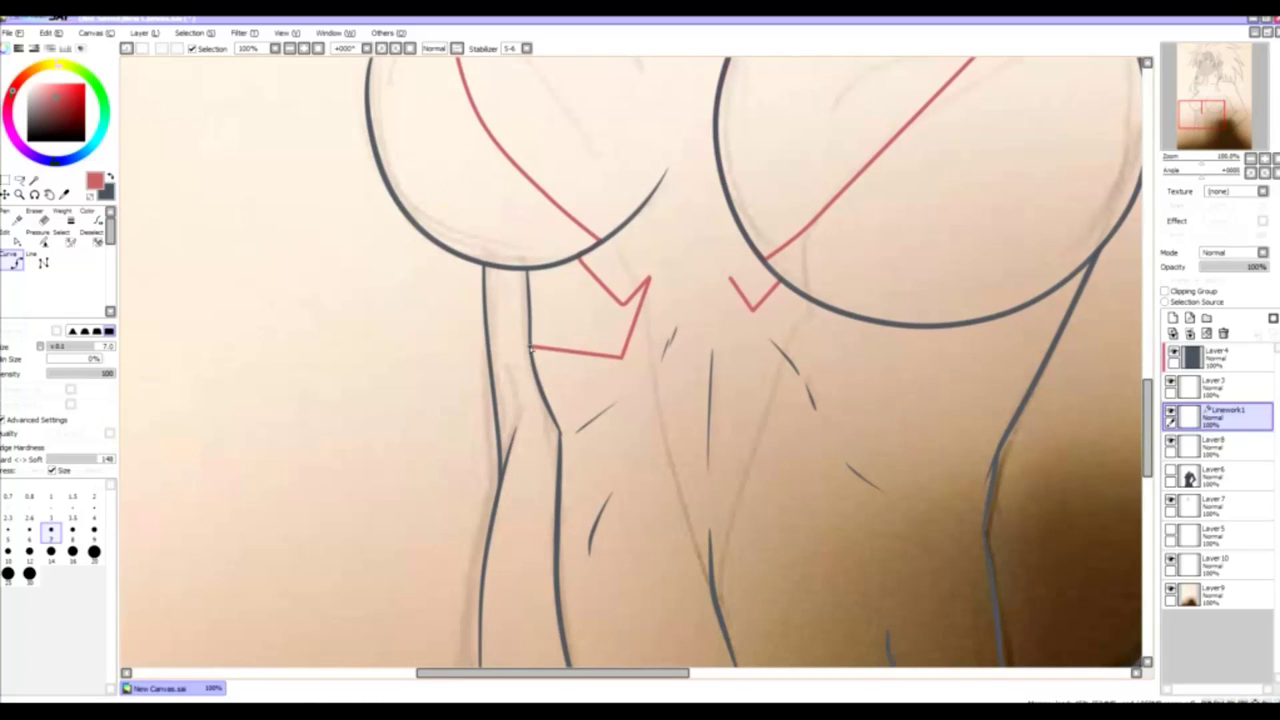
scroll(554, 495, "down", 2)
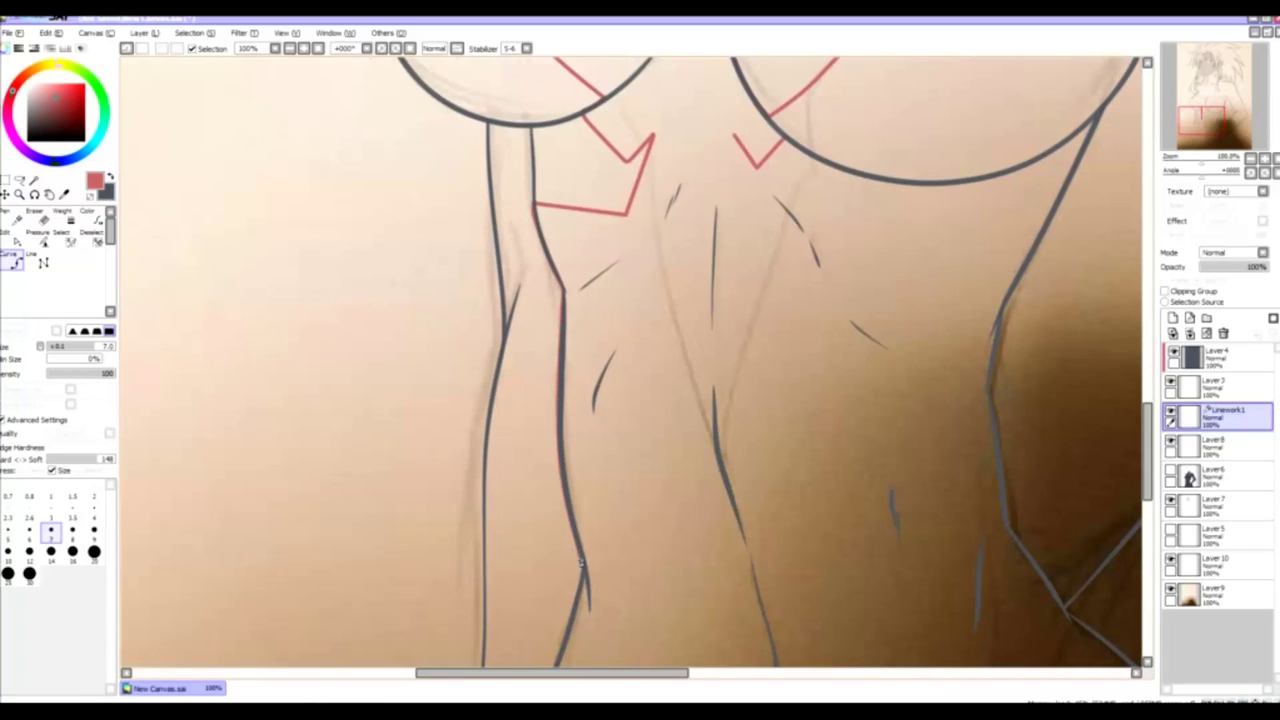
scroll(580, 562, "down", 3)
scroll(527, 568, "down", 3)
scroll(527, 568, "left", 1)
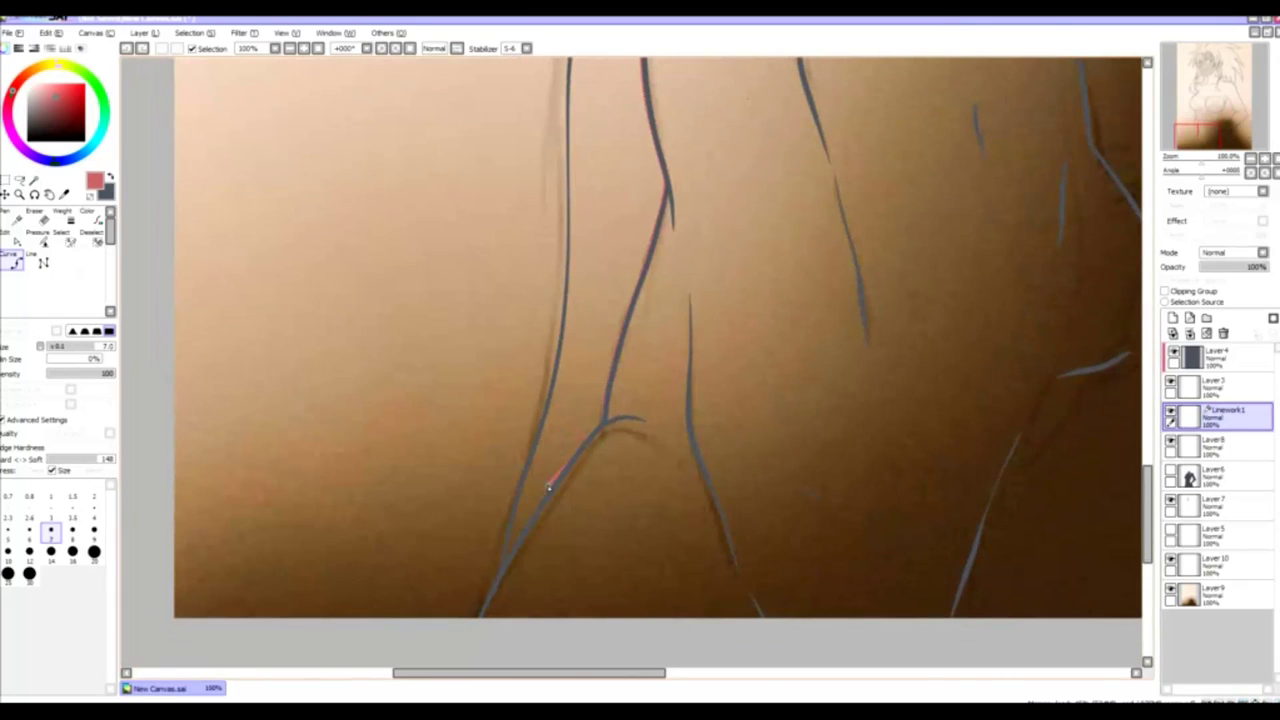
- Trace the outer edge of the hanging arm upward and continue the red outline around the outer side of the bust
scroll(569, 152, "up", 1)
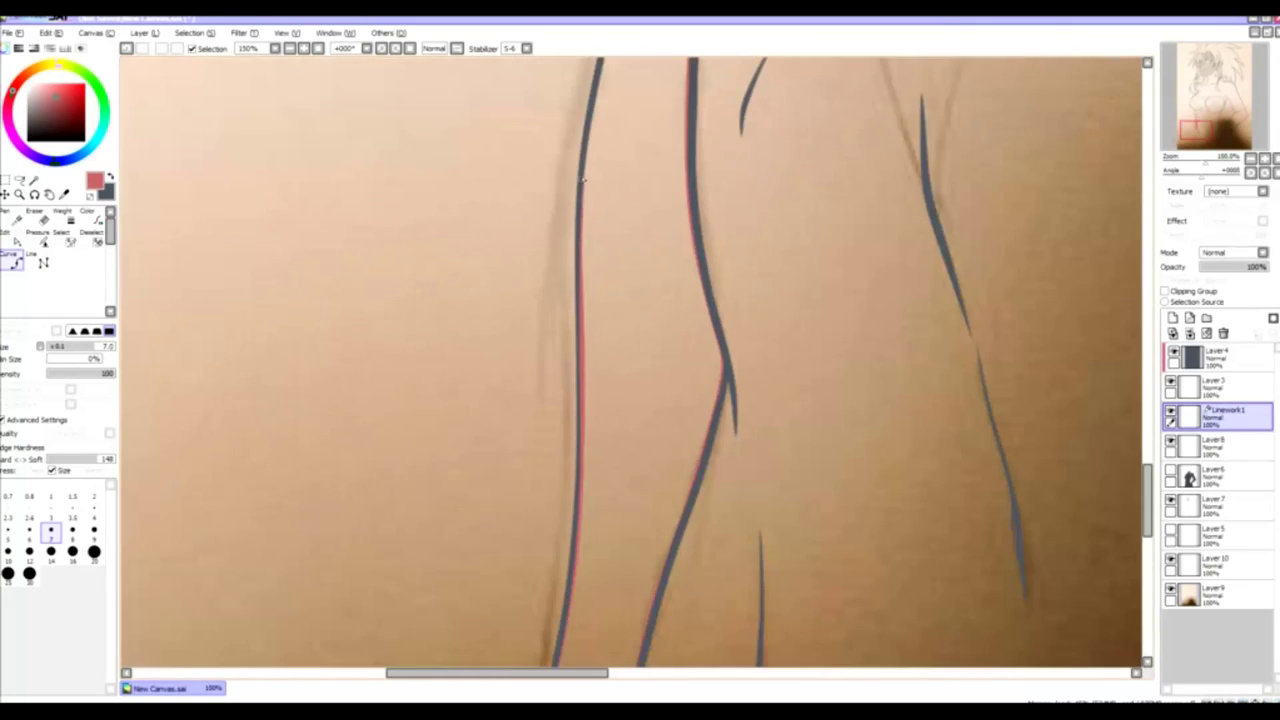
scroll(562, 230, "up", 3)
scroll(555, 311, "up", 2)
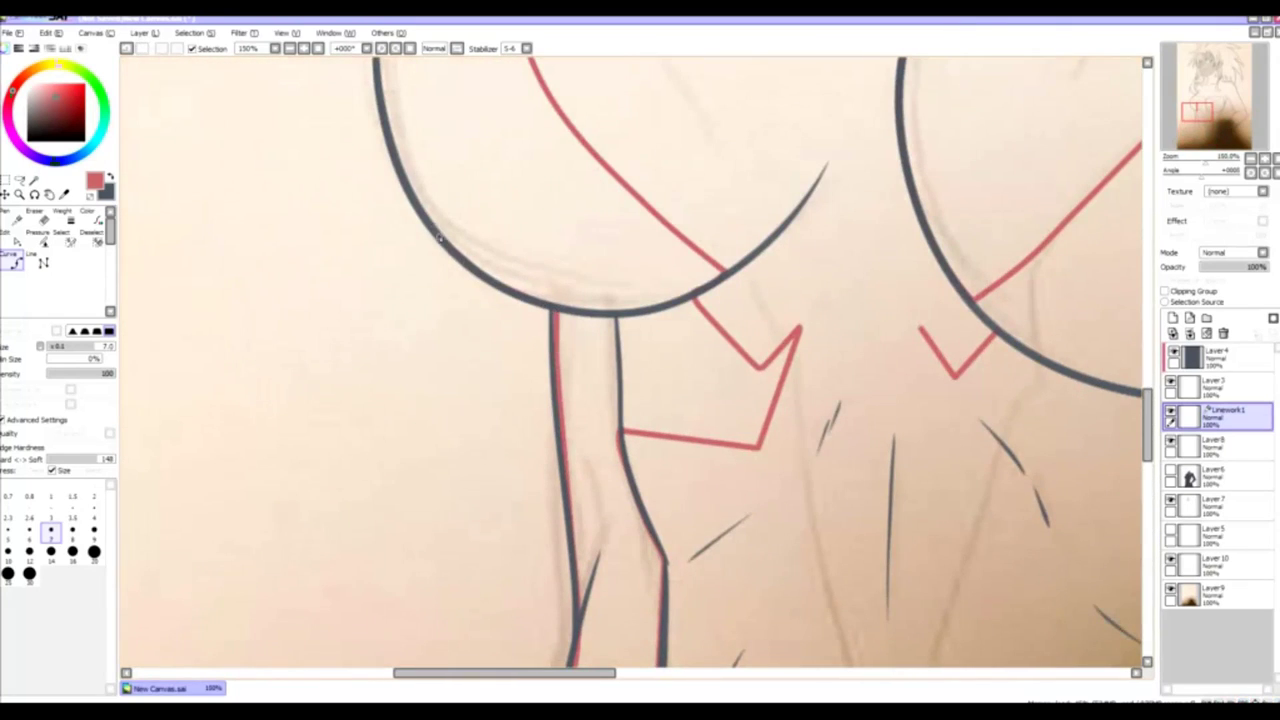
scroll(438, 238, "up", 3)
scroll(620, 131, "up", 3)
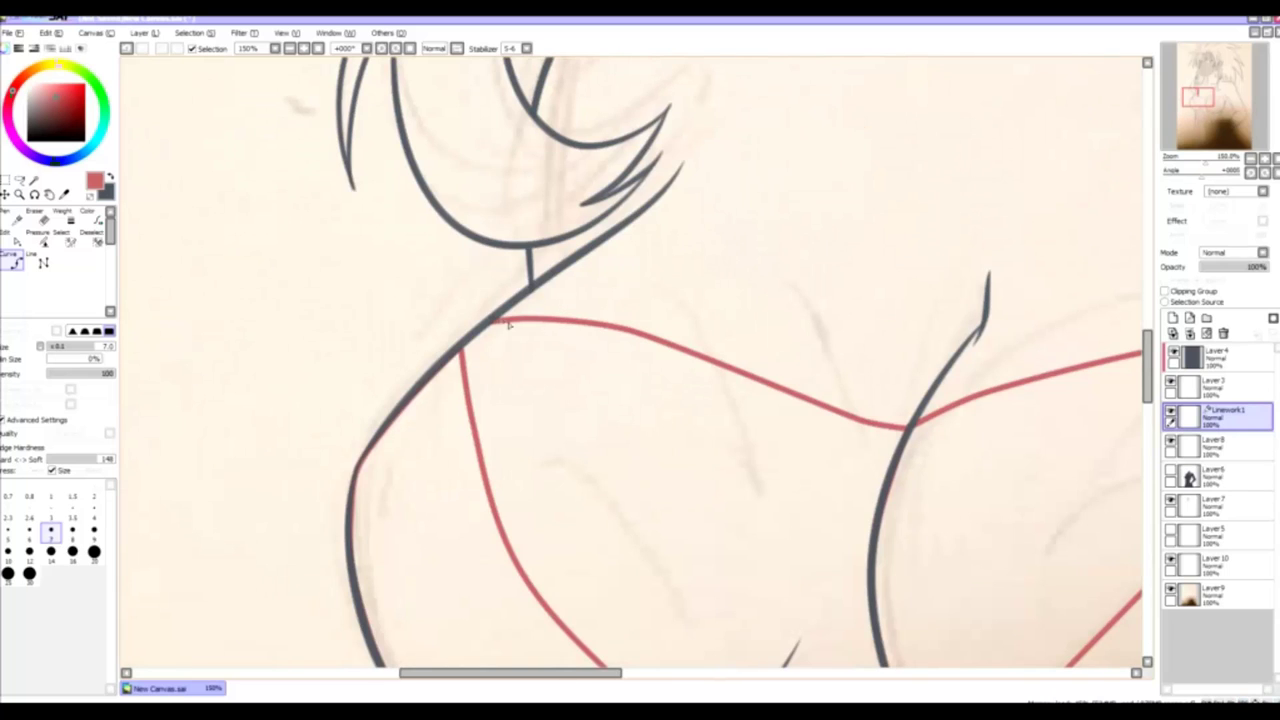
- Trace the shoulder in red from above the bust up to the small cat's paw, using the Curve tool
scroll(540, 168, "up", 3)
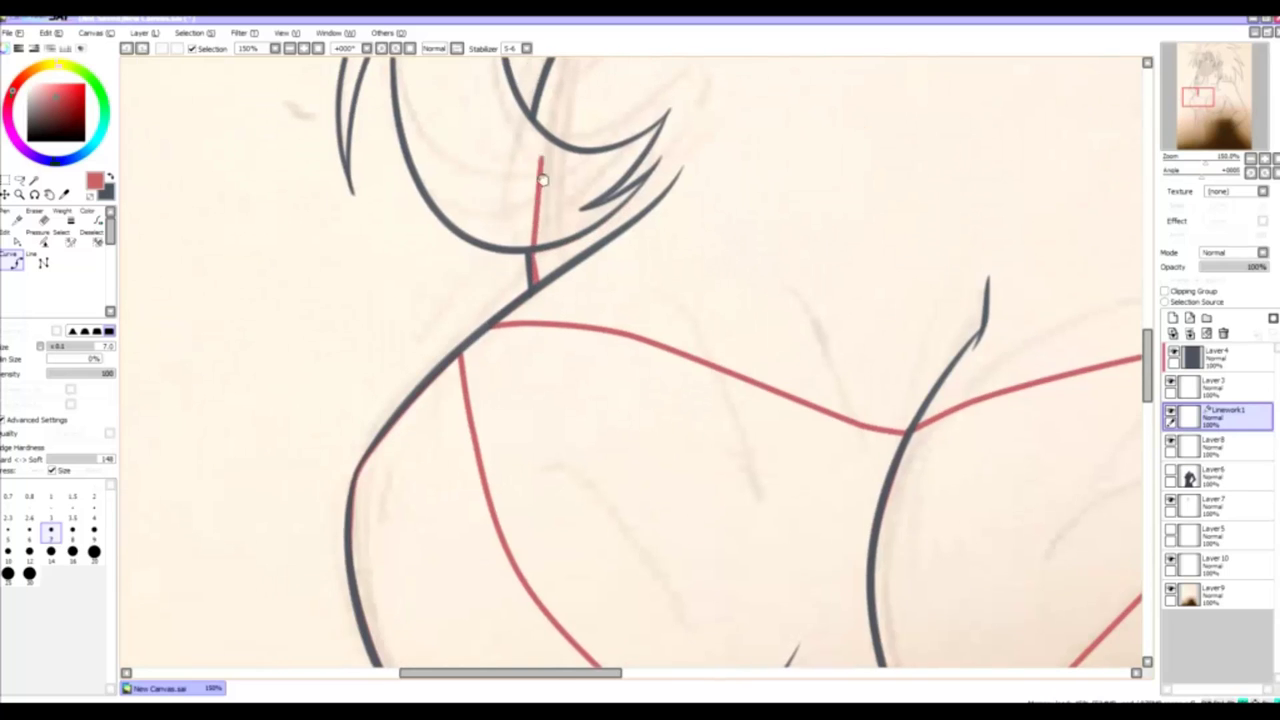
scroll(762, 110, "up", 6)
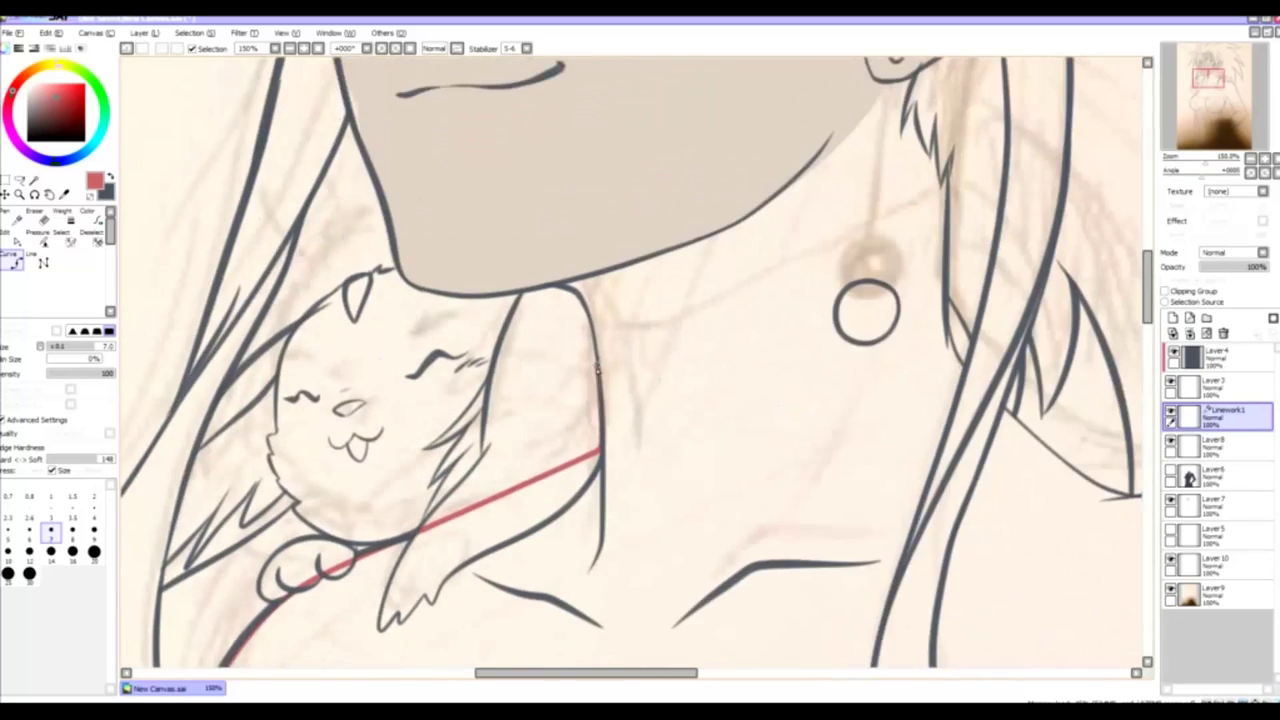
scroll(600, 451, "down", 3)
scroll(608, 334, "down", 3)
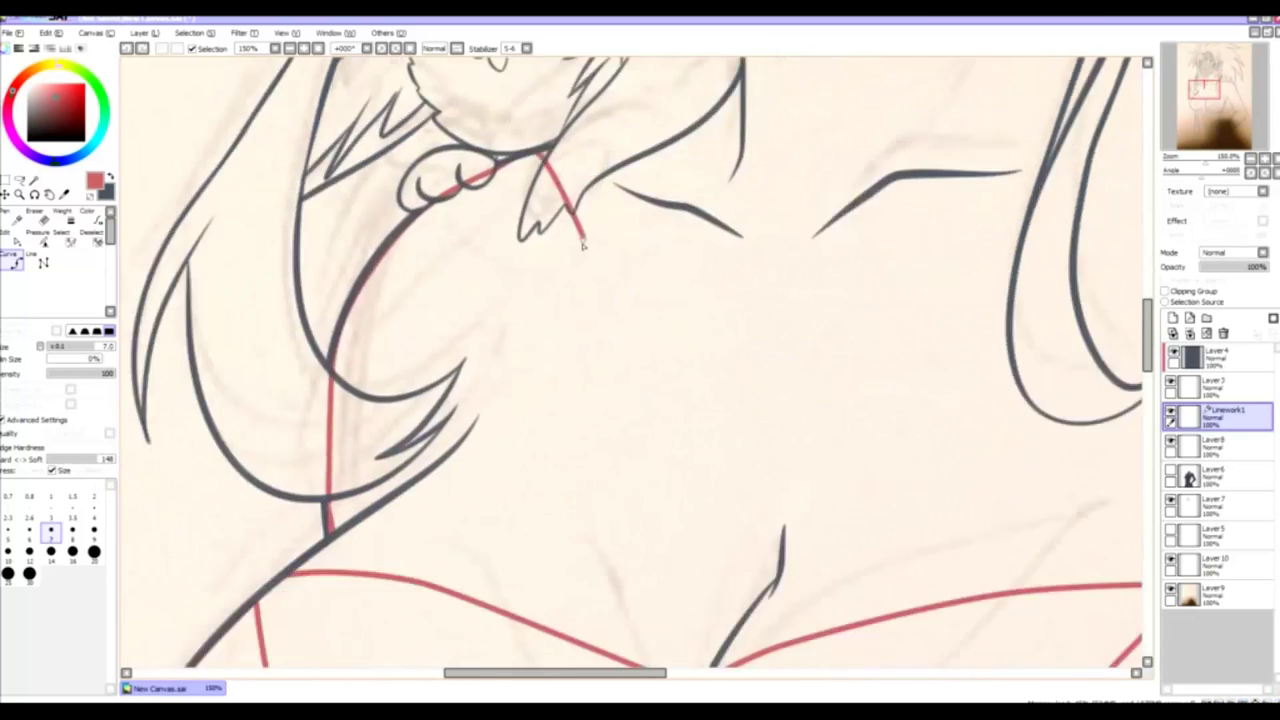
scroll(519, 209, "down", 3)
scroll(519, 209, "down", 1)
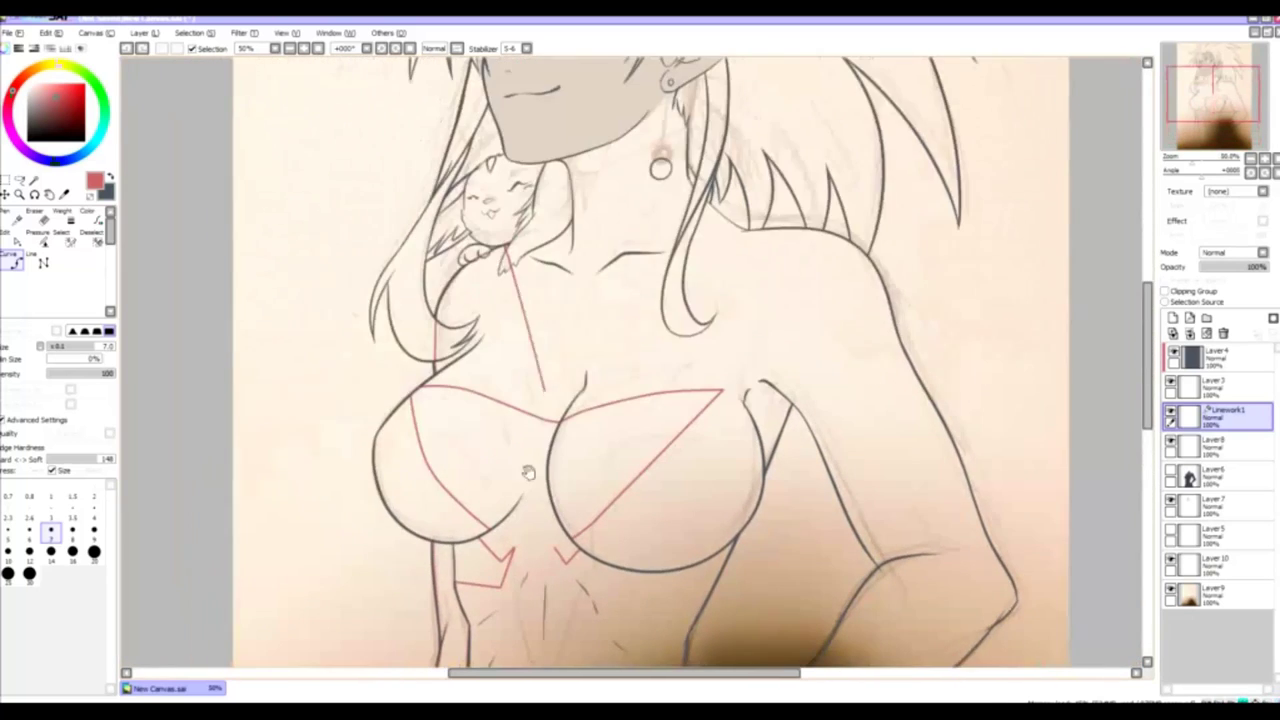
- Draw the red line from the right notch across beneath the bust to the waist, and trace the side up to the armpit
scroll(512, 366, "up", 3)
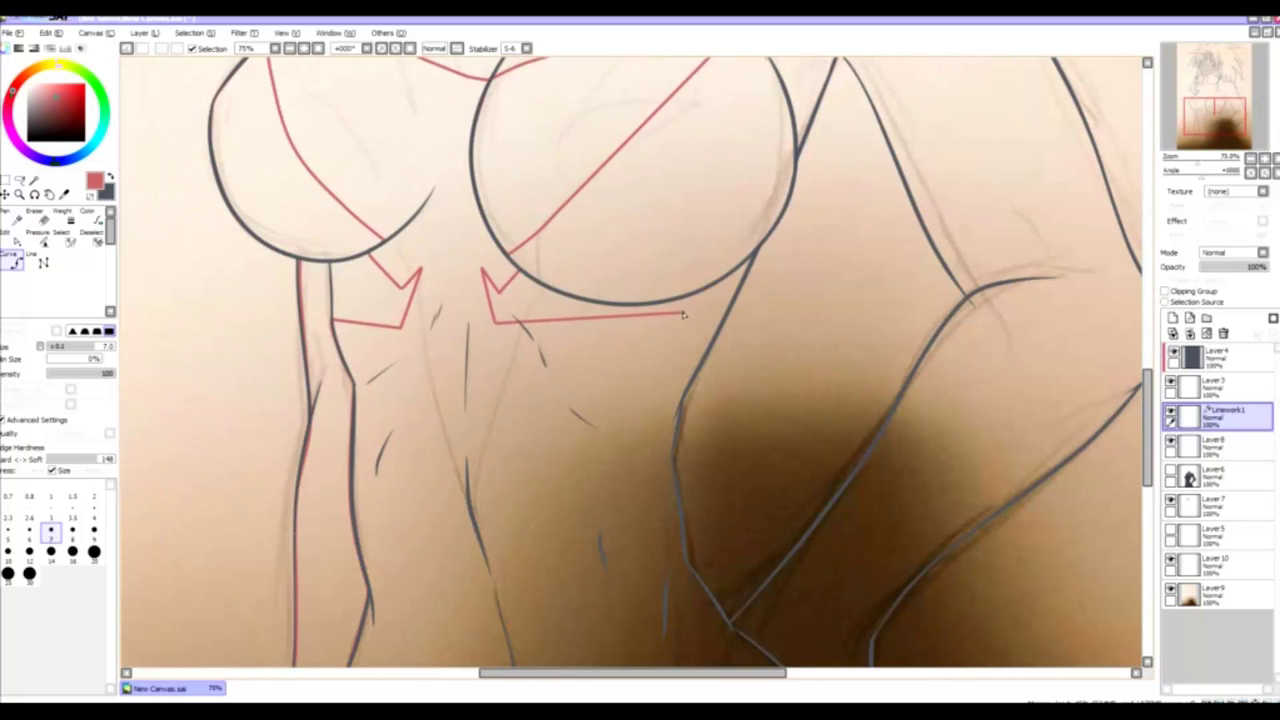
left_click_drag(720, 318, 575, 398)
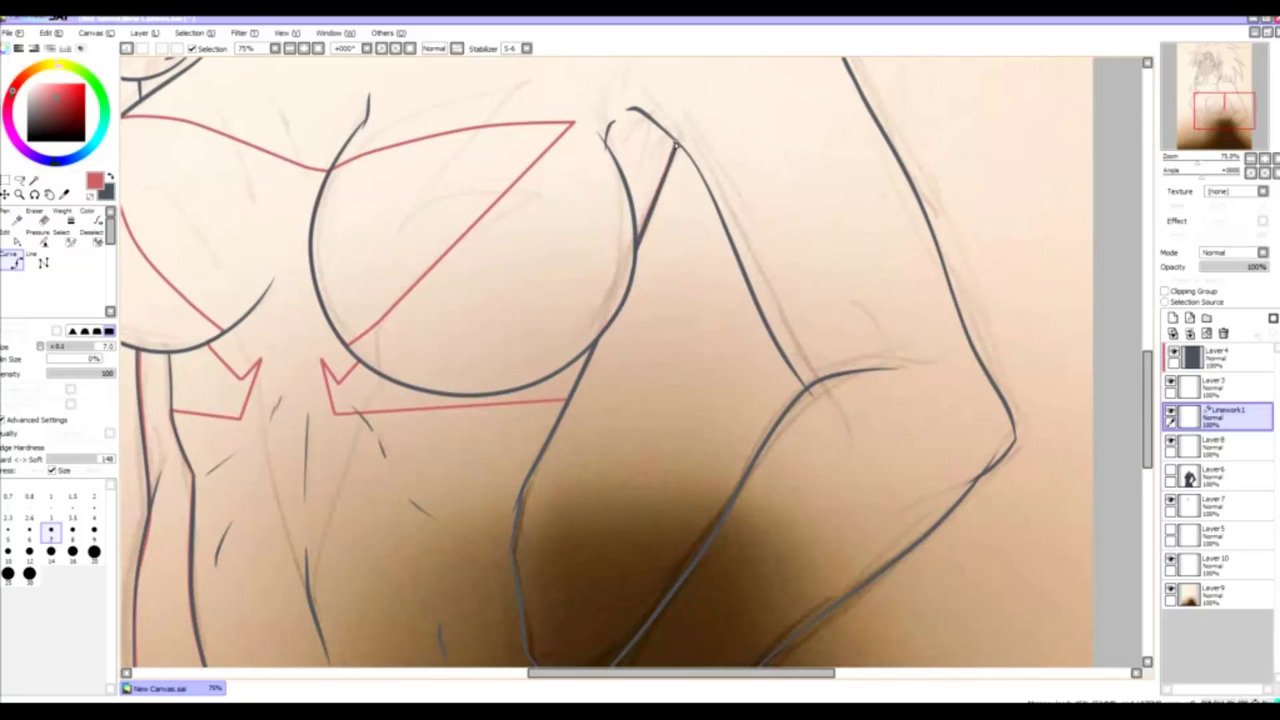
scroll(625, 376, "down", 4)
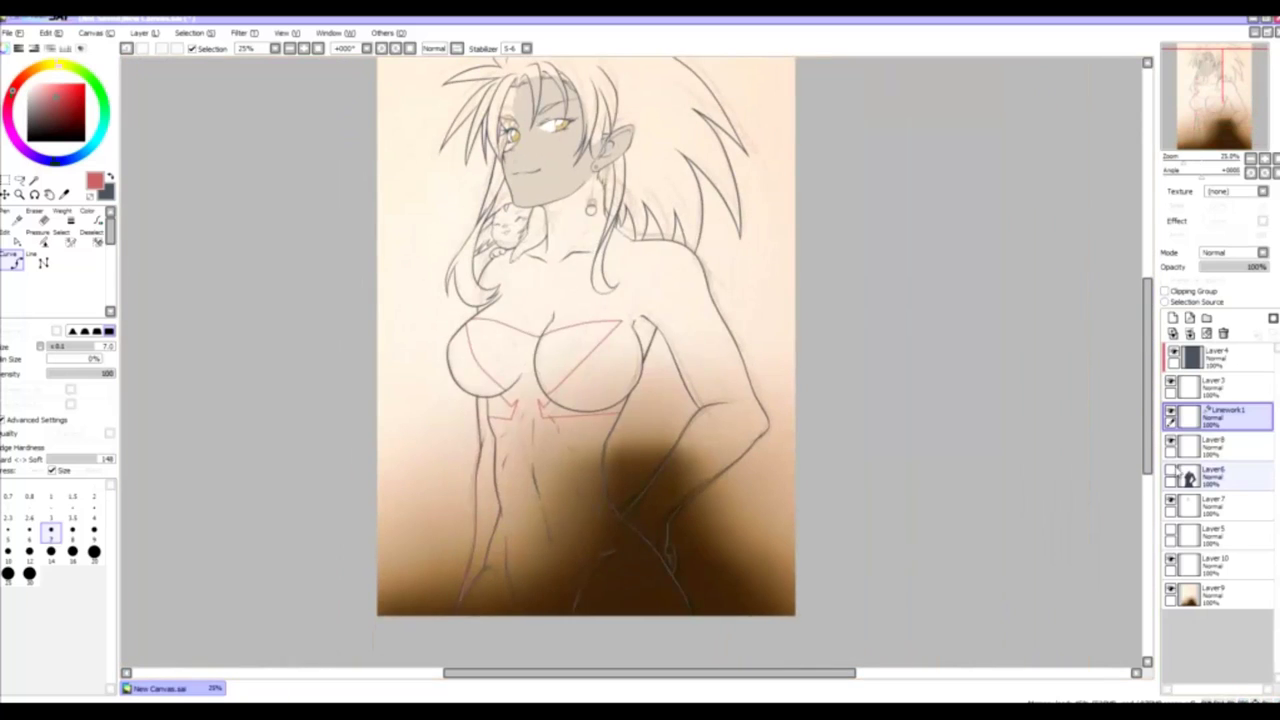
- Show Layer6 and trace the bent arm's inner edge in red down to the hip and around the hand
left_click(1170, 474)
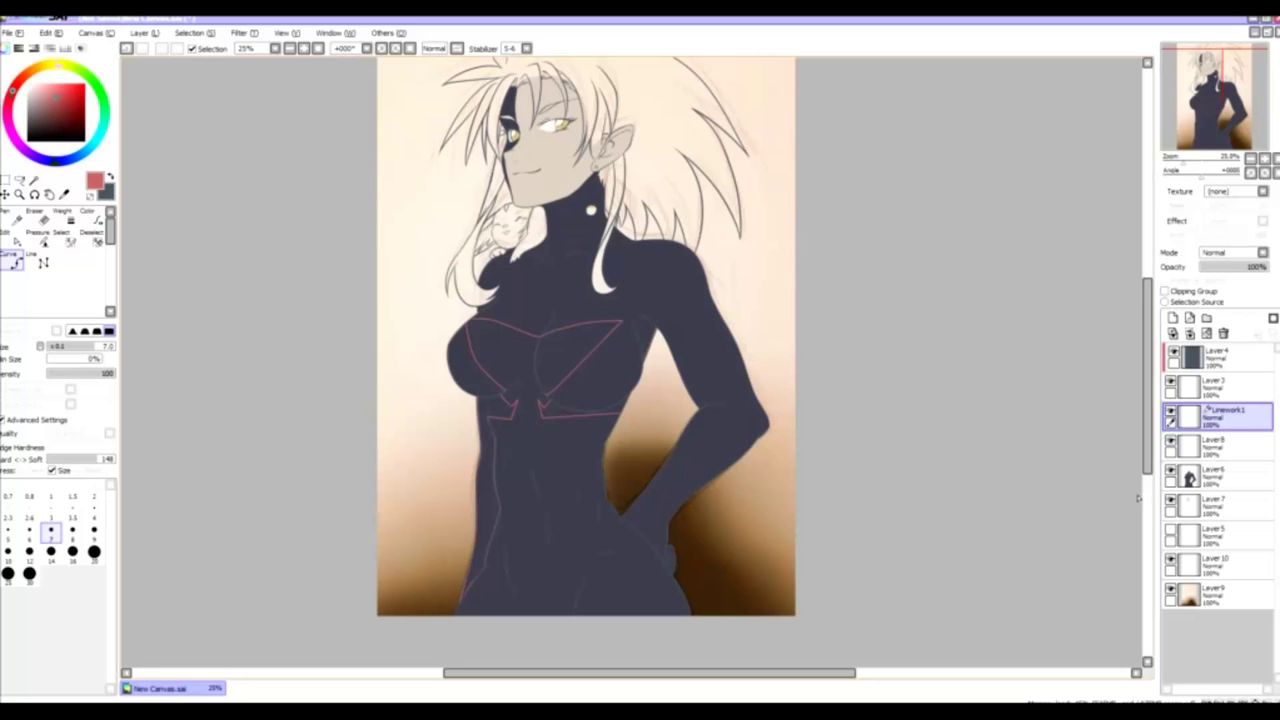
scroll(740, 360, "up", 2)
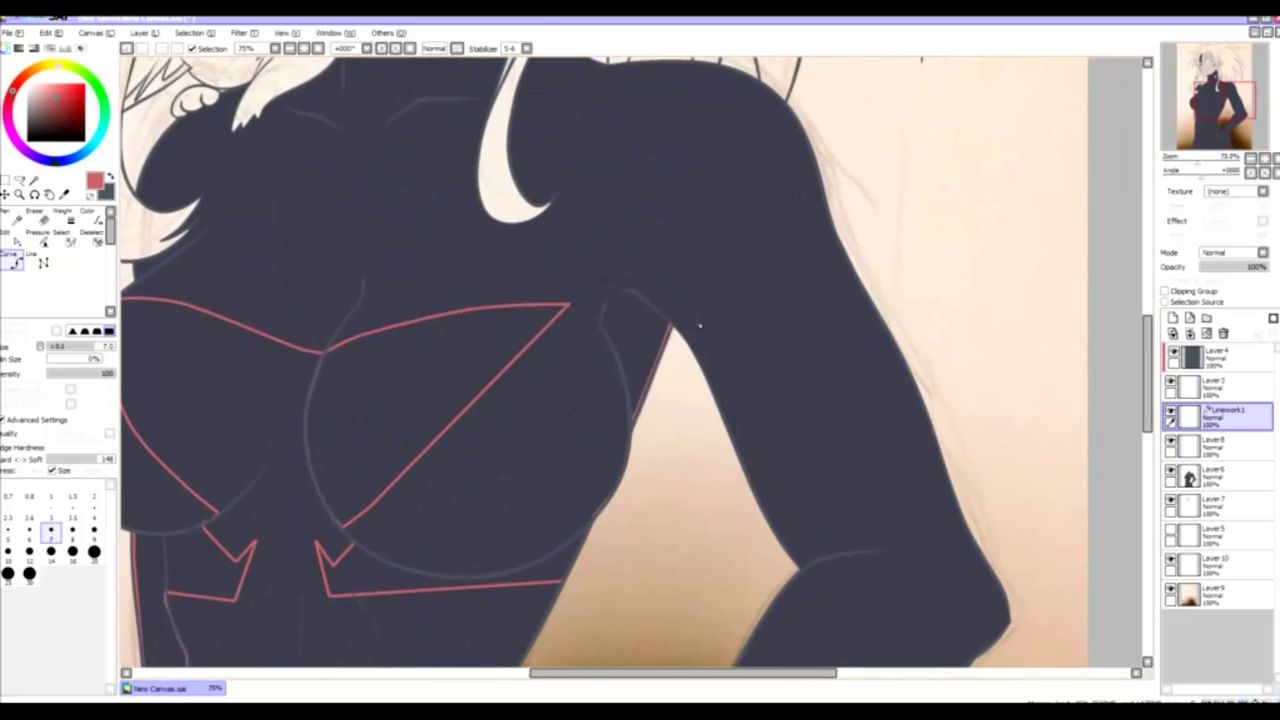
scroll(815, 392, "up", 2)
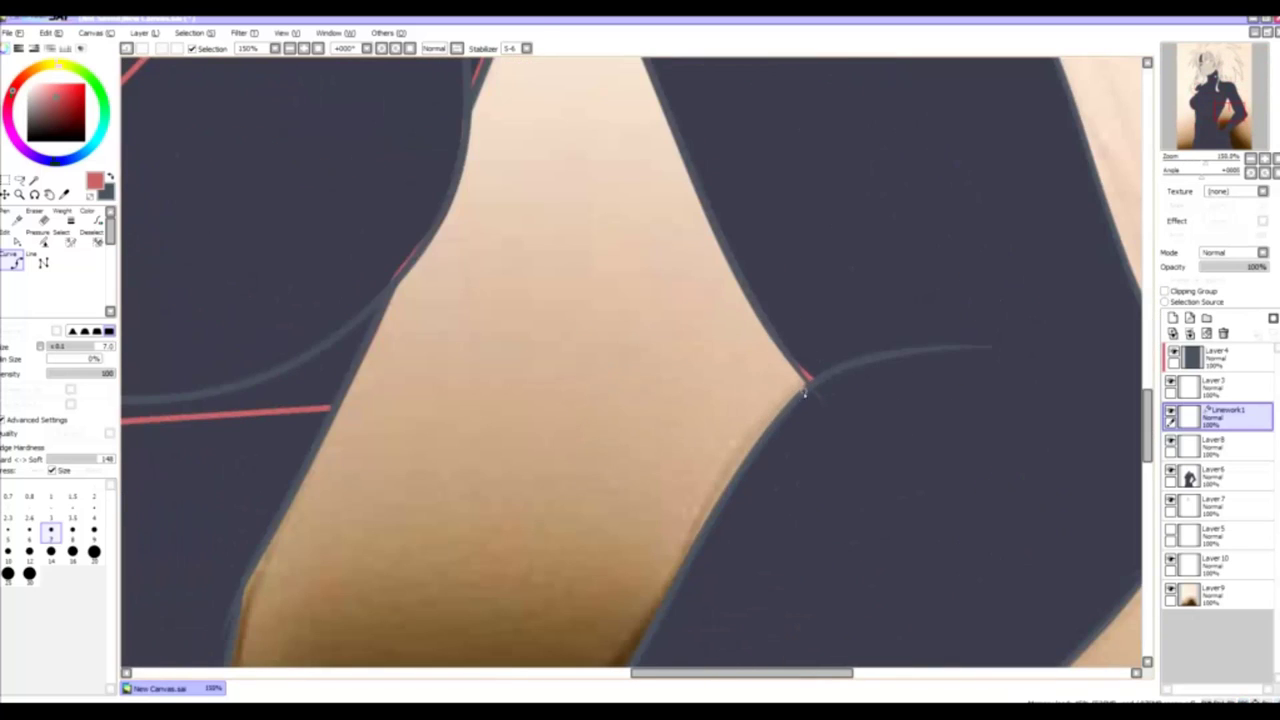
left_click_drag(708, 520, 790, 330)
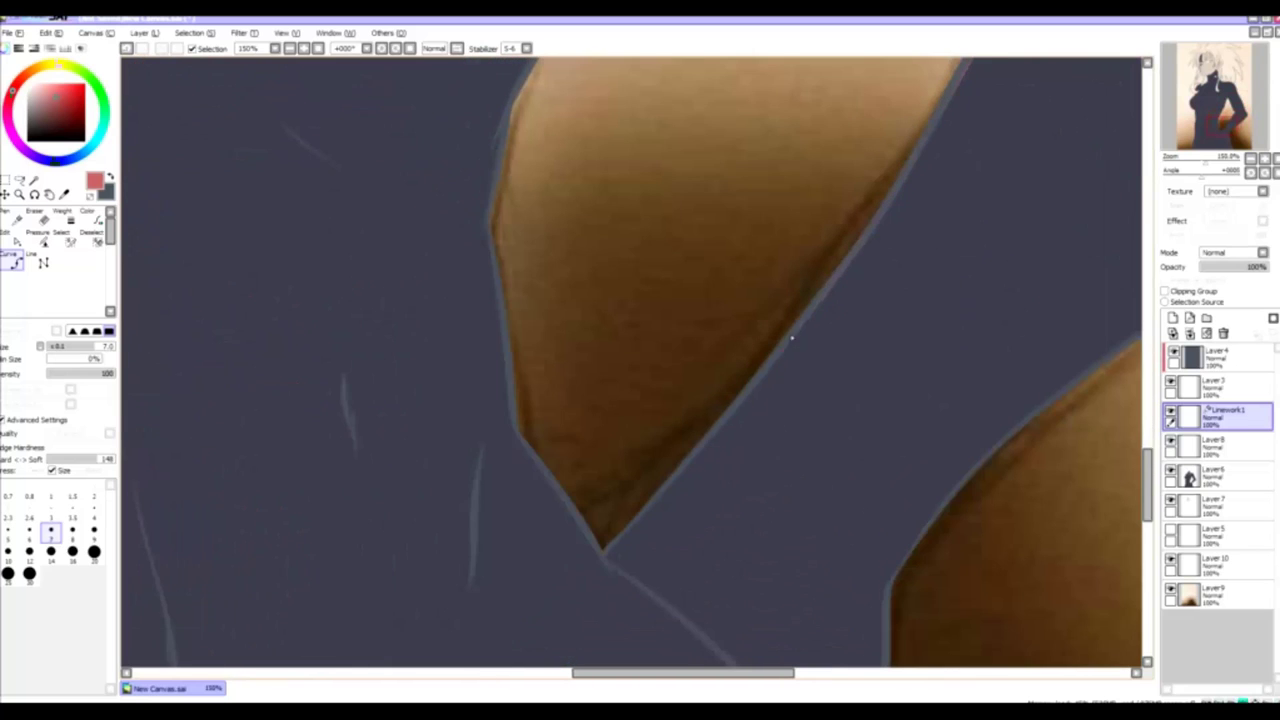
left_click_drag(608, 560, 671, 480)
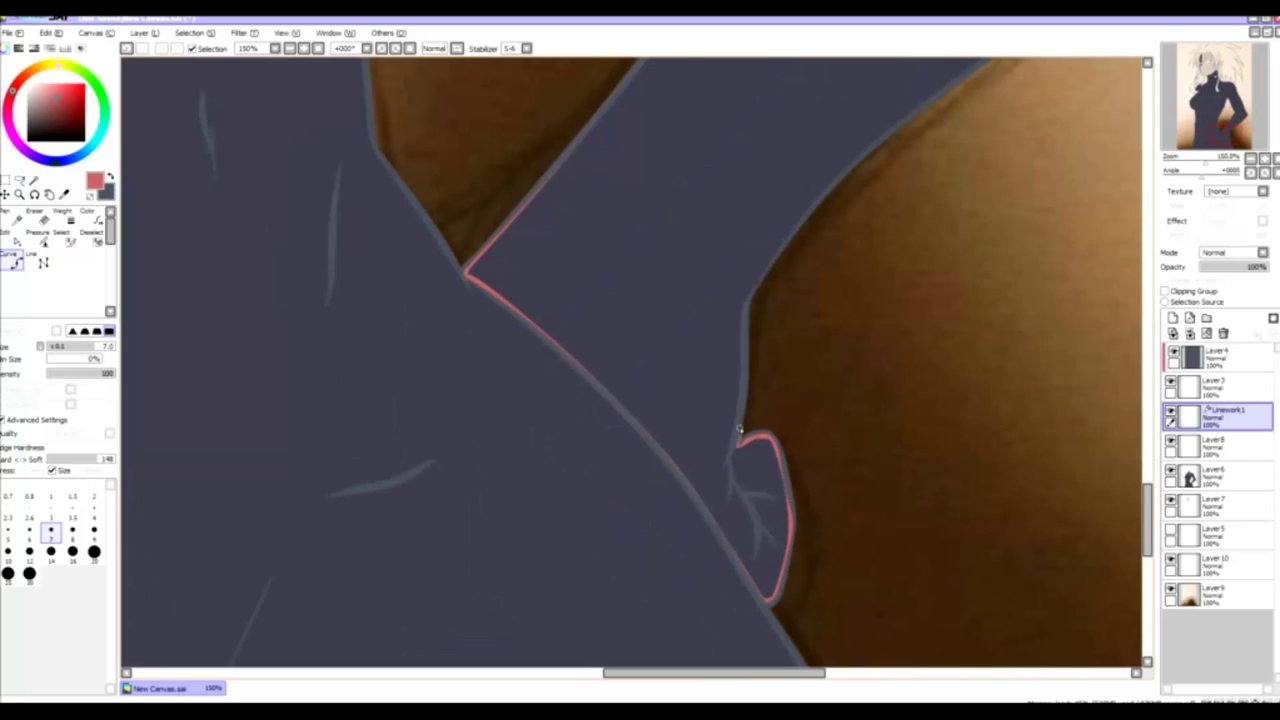
- Trace the bent arm's outer edge in red from the wrist past the elbow and over the shoulder toward the neck
mouse_move(755, 285)
left_mouse_down()
mouse_move(658, 395)
mouse_move(830, 279)
mouse_move(779, 348)
left_mouse_up()
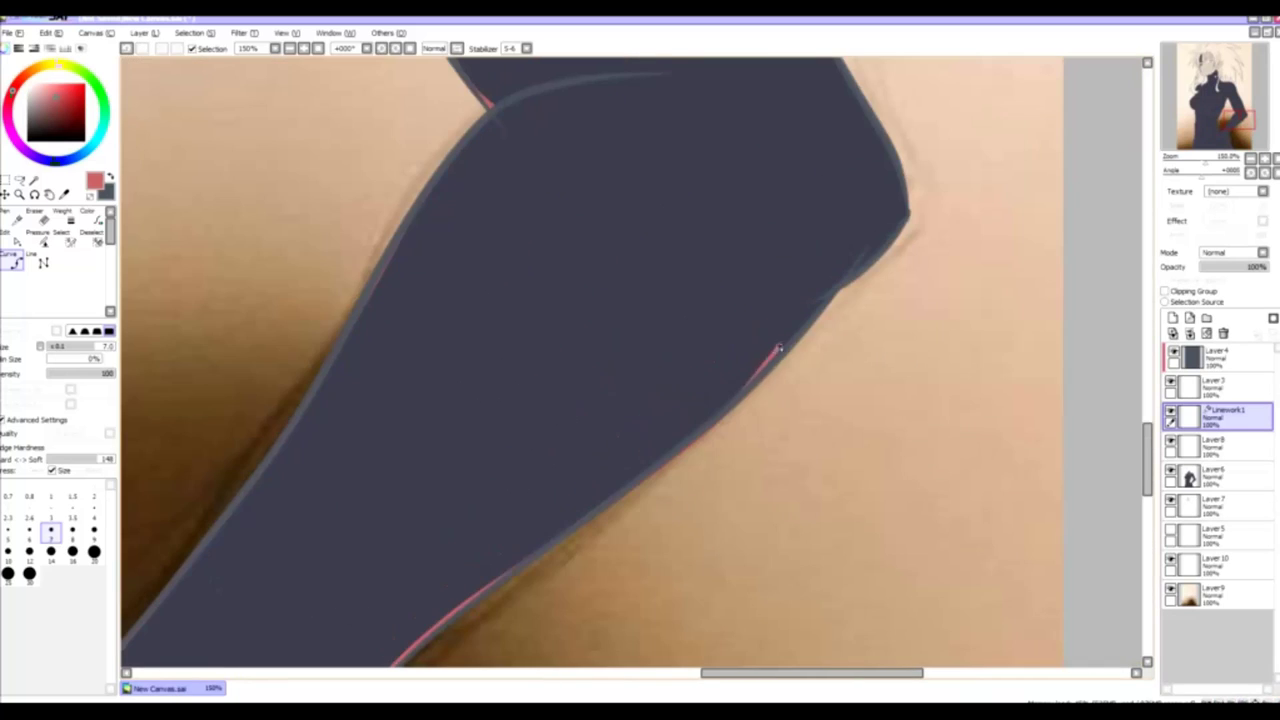
mouse_move(900, 222)
left_mouse_down()
mouse_move(811, 392)
mouse_move(727, 193)
mouse_move(699, 368)
mouse_move(664, 271)
mouse_move(607, 300)
mouse_move(615, 340)
mouse_move(588, 300)
mouse_move(492, 241)
mouse_move(627, 356)
left_mouse_up()
left_click_drag(357, 277, 509, 466)
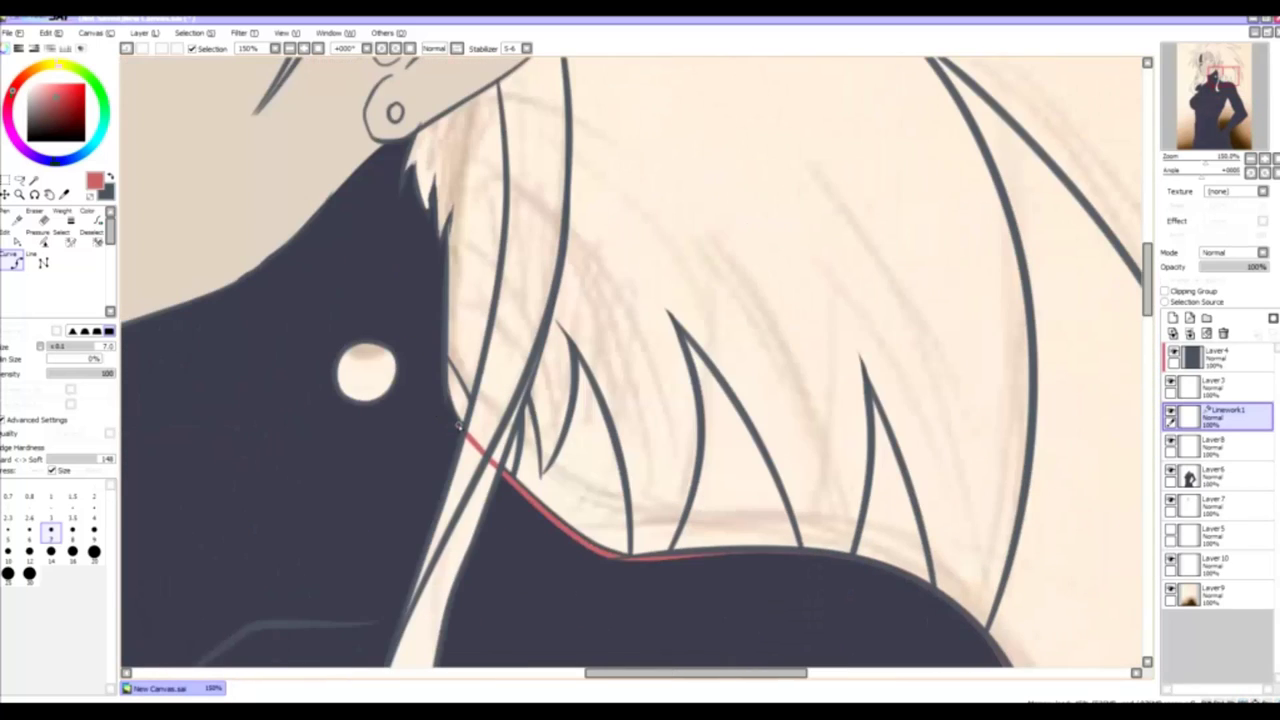
- Draw the red neckline with a zigzag notch near the hair strand, a V point on the chest and a hook beside the cat
scroll(545, 452, "down", 6)
scroll(545, 452, "up", 6)
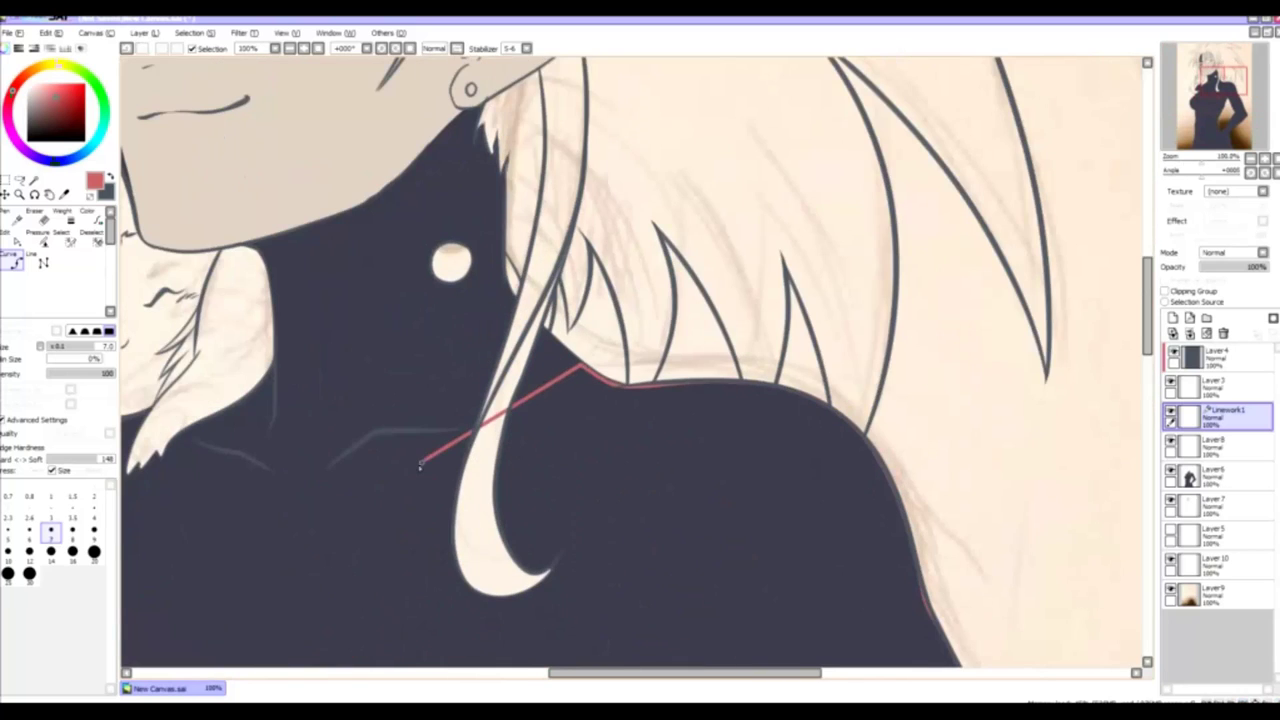
scroll(597, 304, "down", 1)
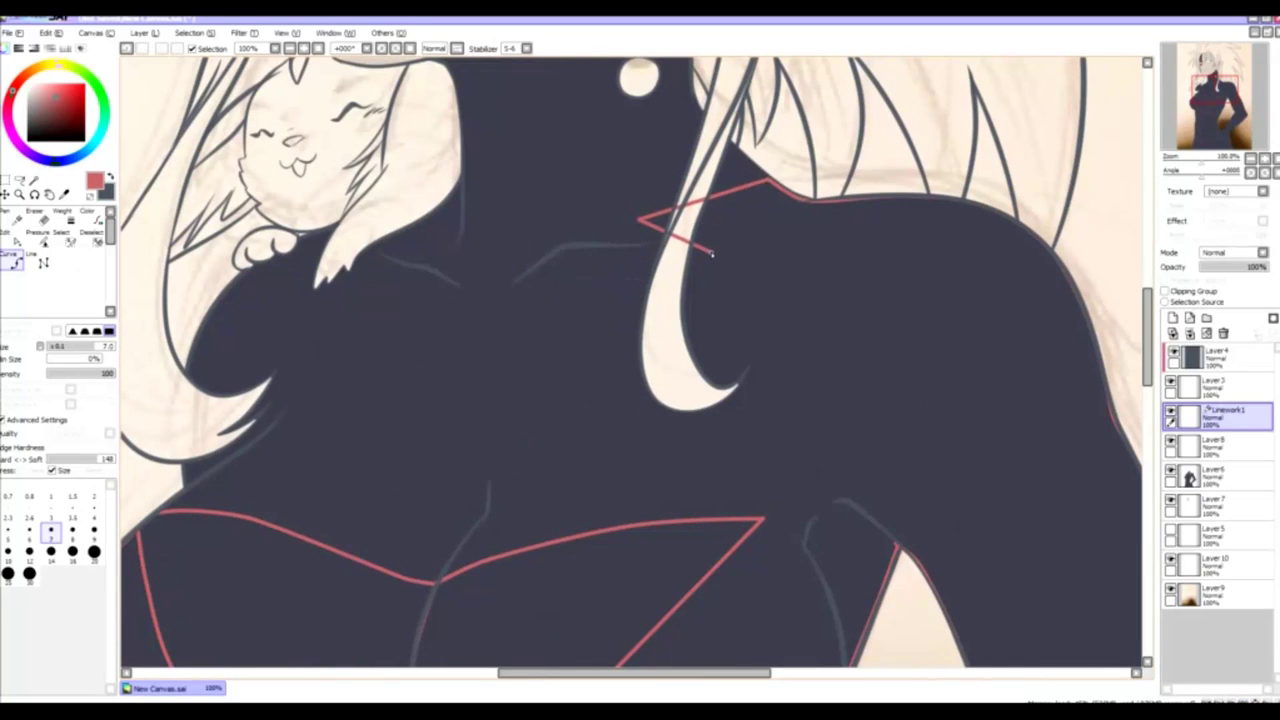
left_click(711, 253)
left_click(480, 380)
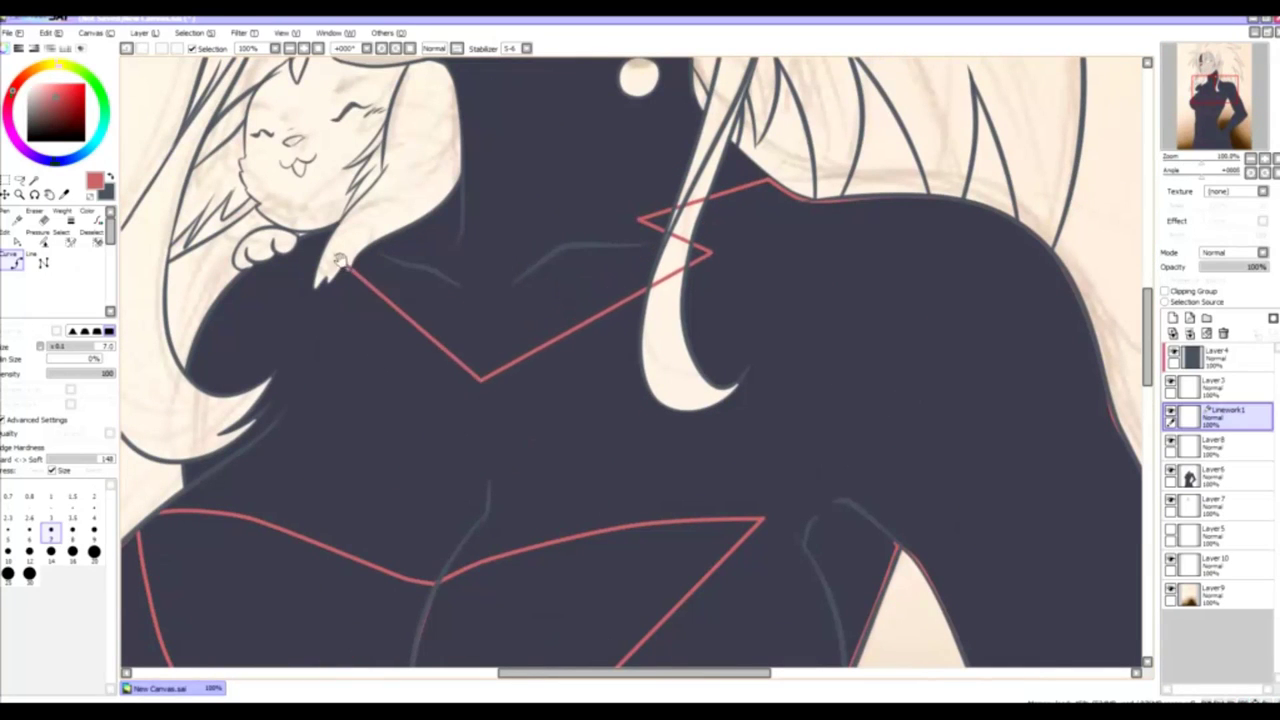
left_click(342, 264)
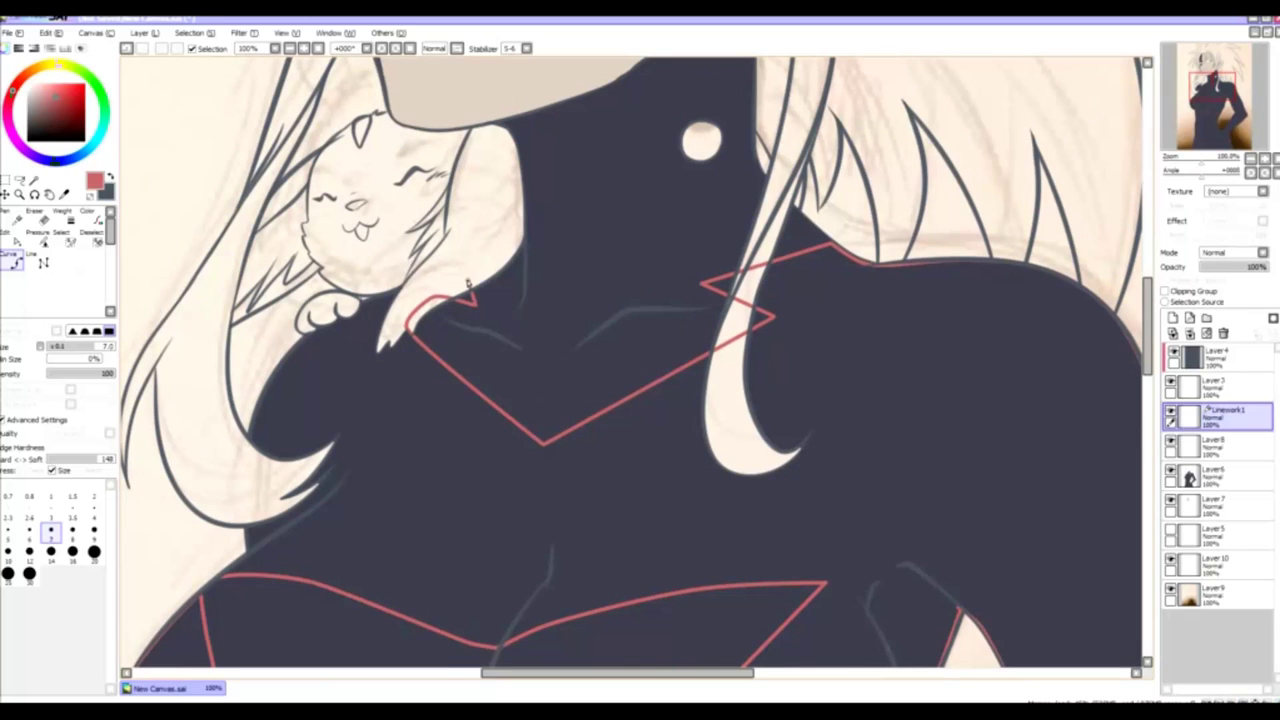
left_click(468, 284)
- Draw two red curves from the hip near the hand to the canvas bottom, and a short one at the opposite hip
left_click_drag(250, 490, 648, 301)
scroll(422, 496, "down", 3)
scroll(422, 496, "up", 1)
left_click_drag(422, 496, 537, 369)
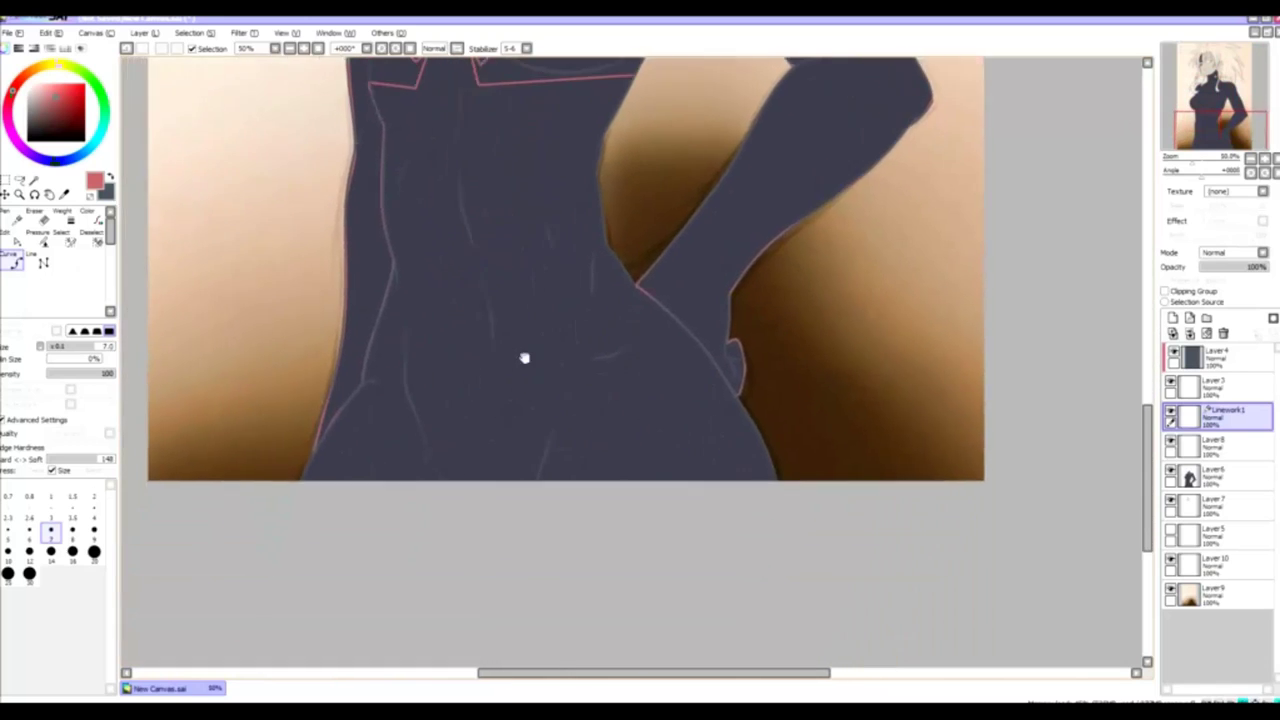
scroll(537, 369, "up", 2)
left_click(655, 230)
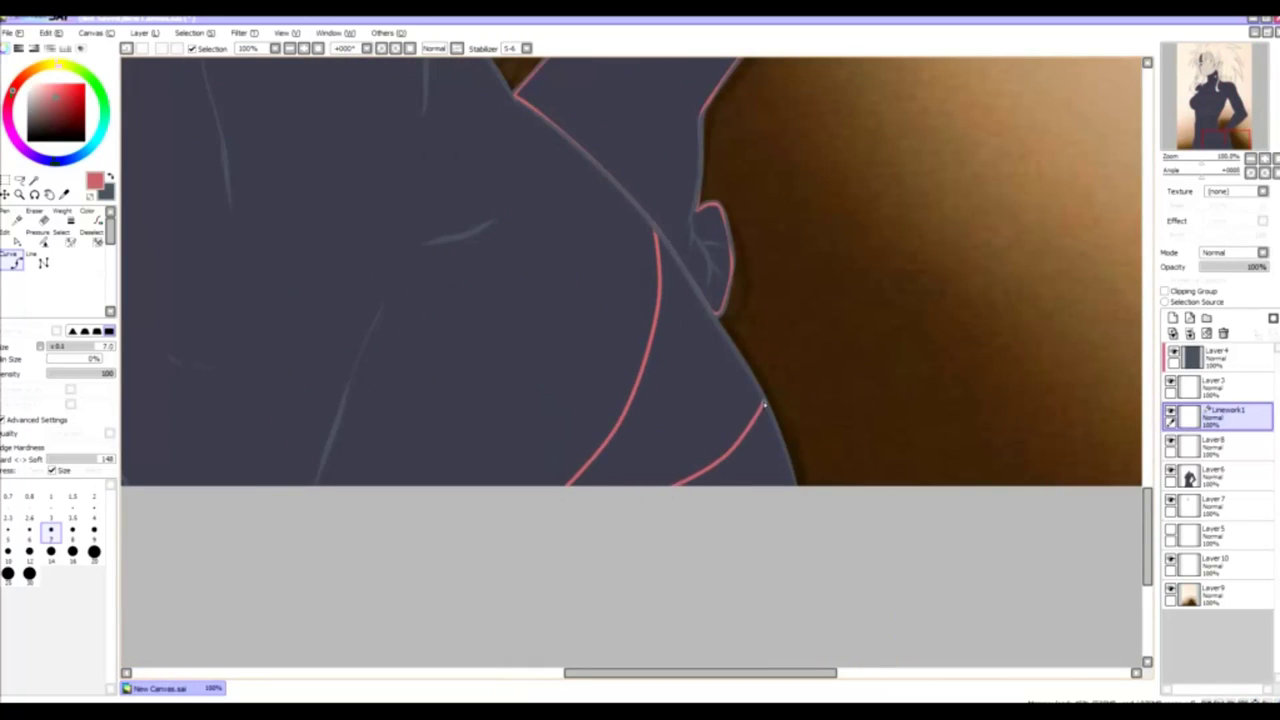
left_click_drag(145, 302, 480, 322)
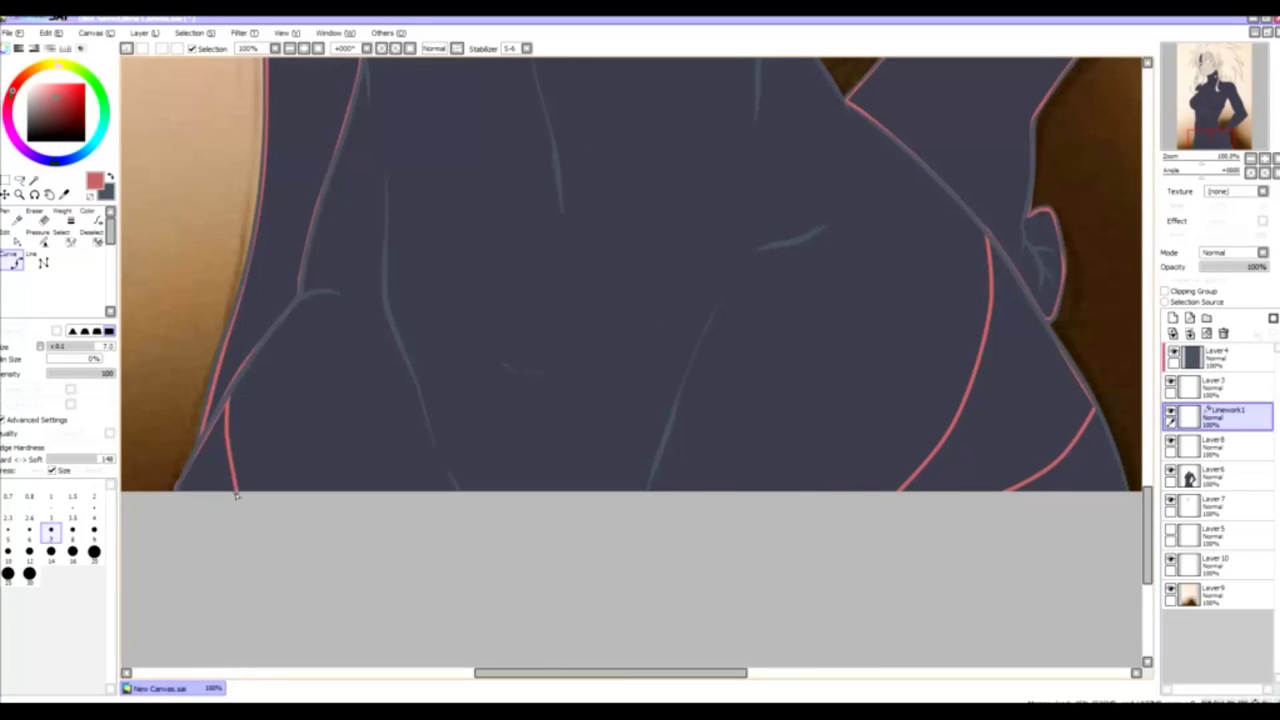
- Merge the Linework1 layer down into Layer8, and hide Layer4, Layer3 and Layer6 to isolate the red outline
scroll(236, 496, "down", 2)
left_click_drag(460, 210, 516, 621)
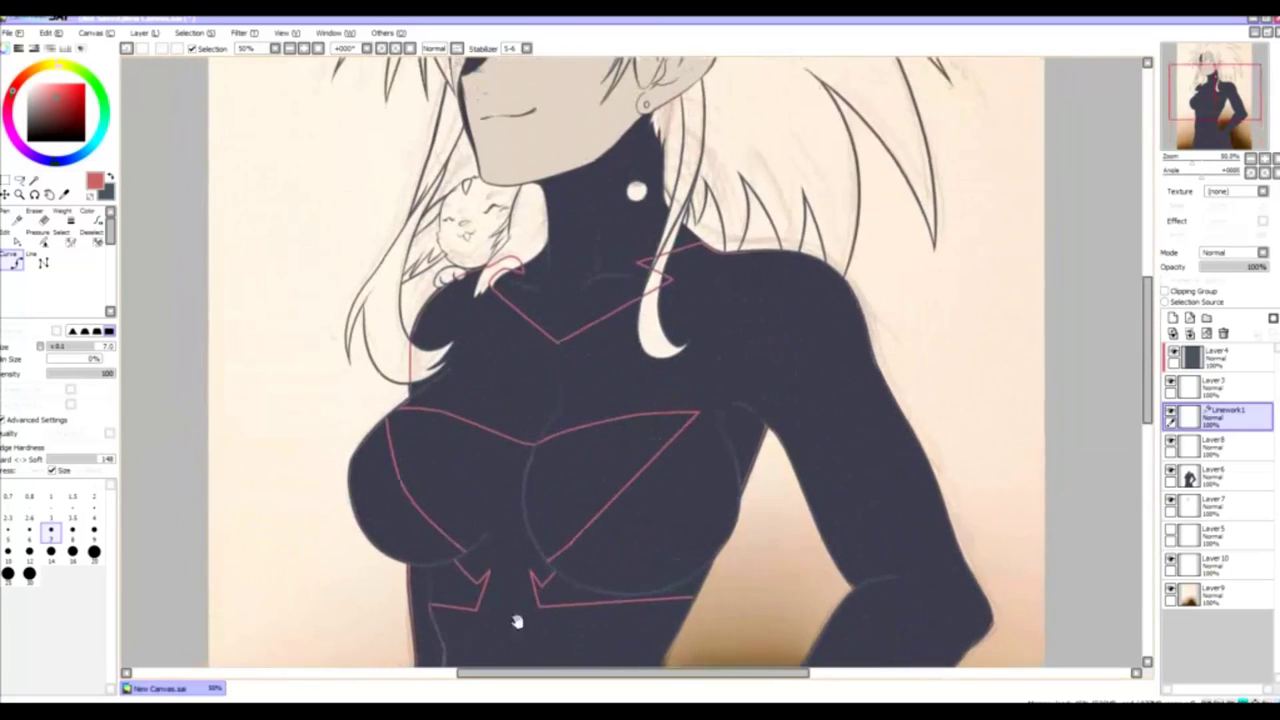
left_click(63, 218)
left_click(1223, 333)
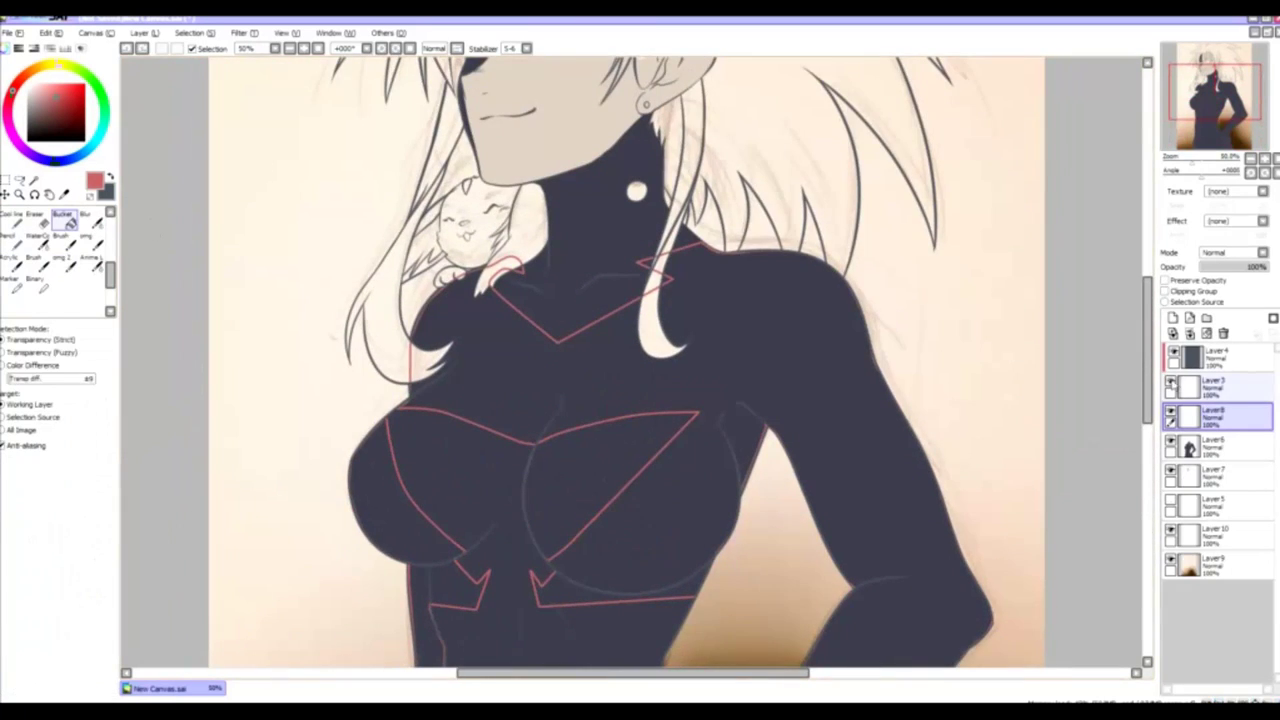
left_click(1172, 357)
- Close the gap in the red outline at the right notch under the bust on Layer8, using the Brush at size 9
left_click(35, 258)
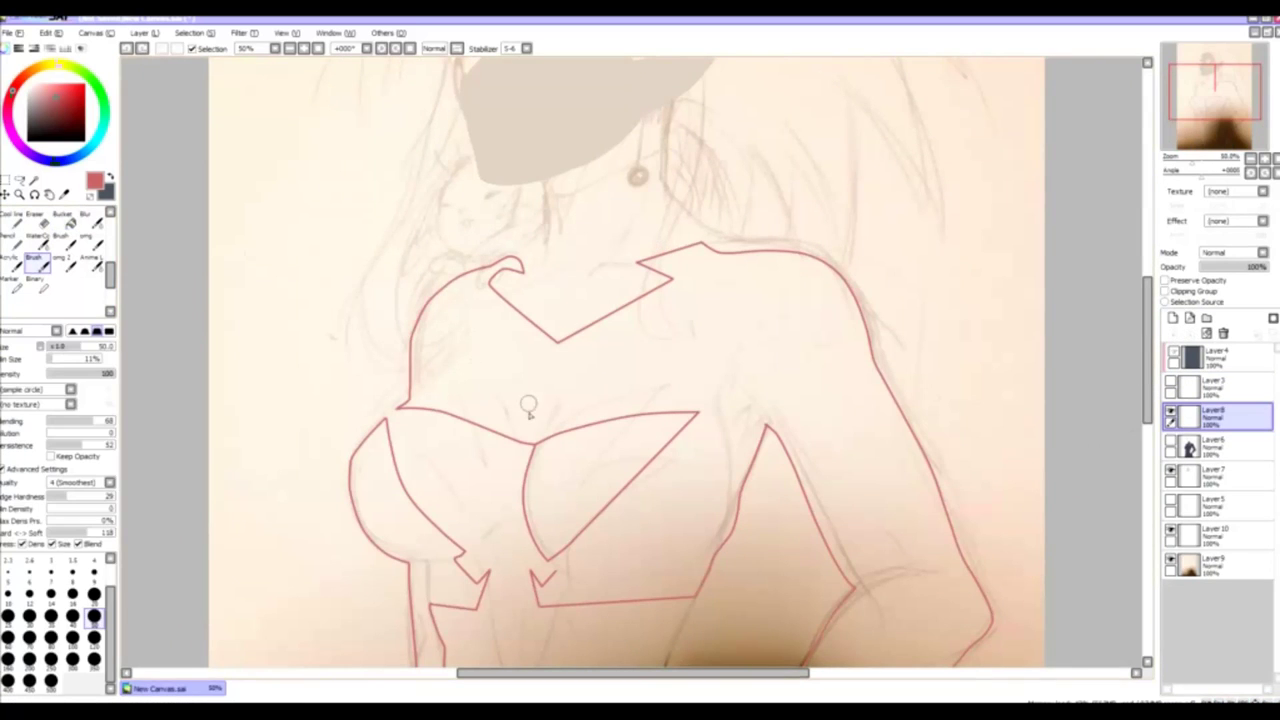
scroll(588, 388, "up", 2)
key("ctrl+z")
left_click(94, 575)
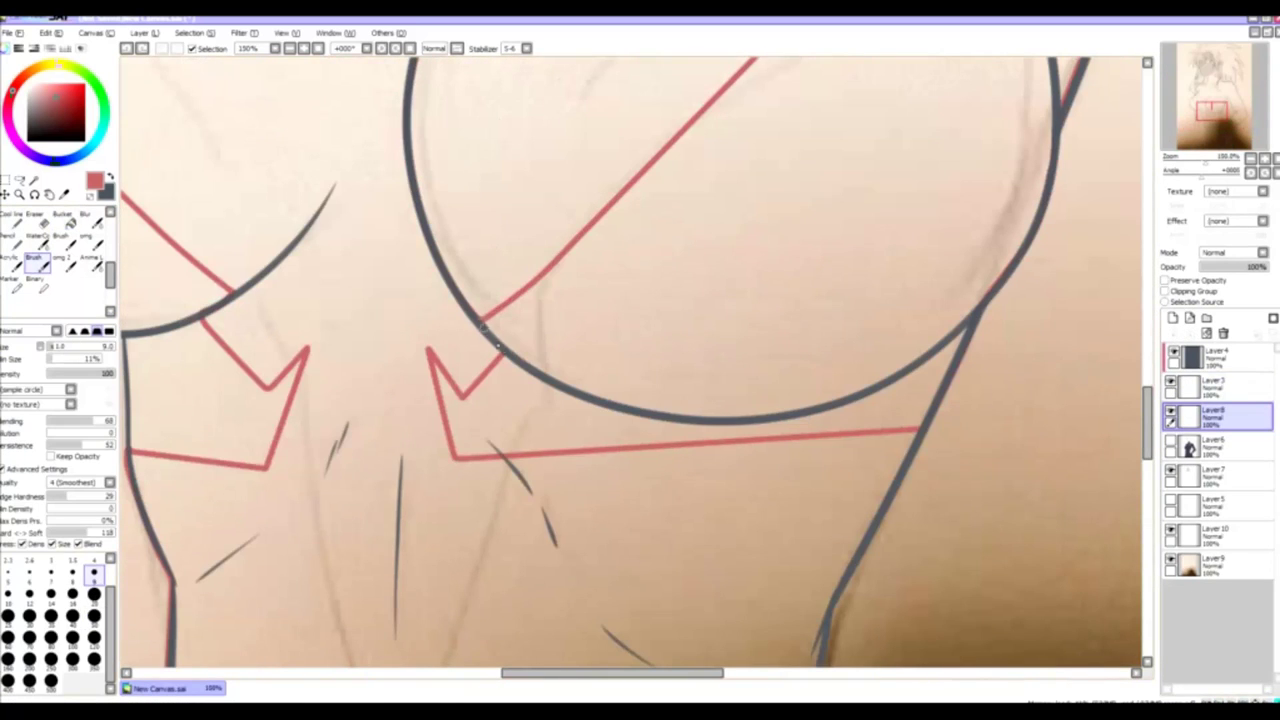
left_click(1171, 411)
left_click(1171, 411)
left_click(1171, 381)
scroll(640, 289, "down", 3)
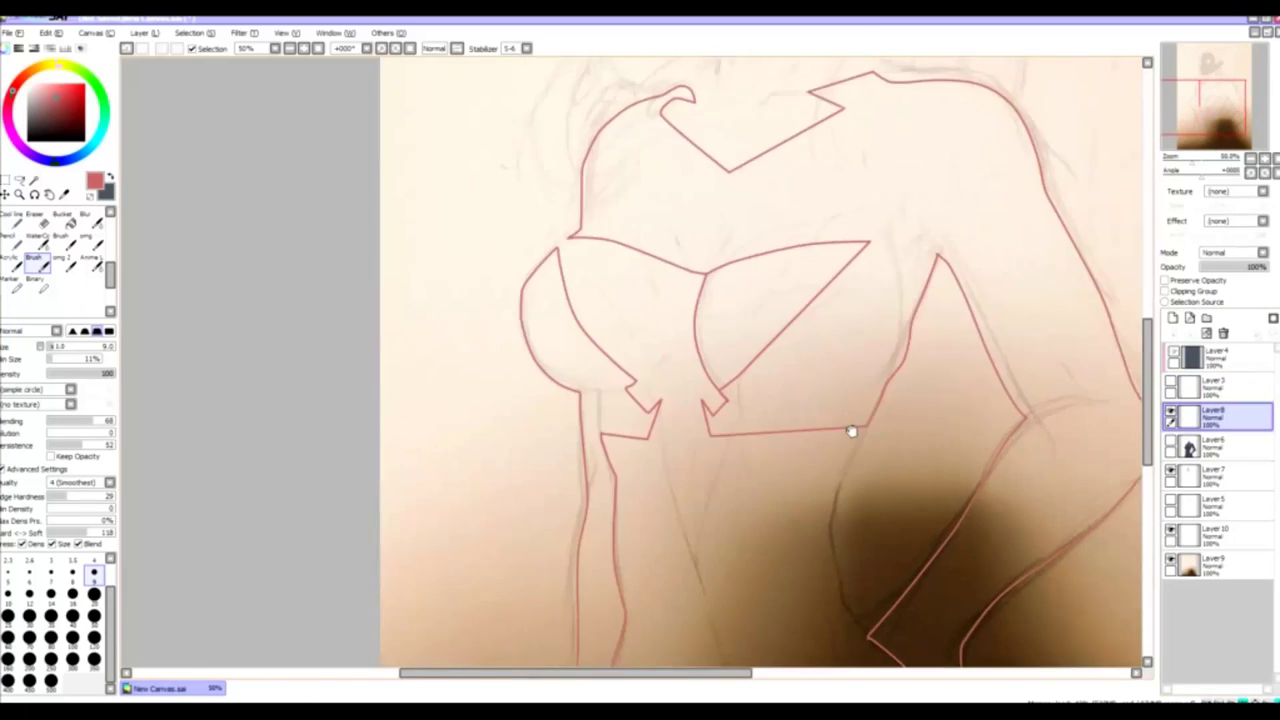
left_click_drag(640, 289, 986, 443)
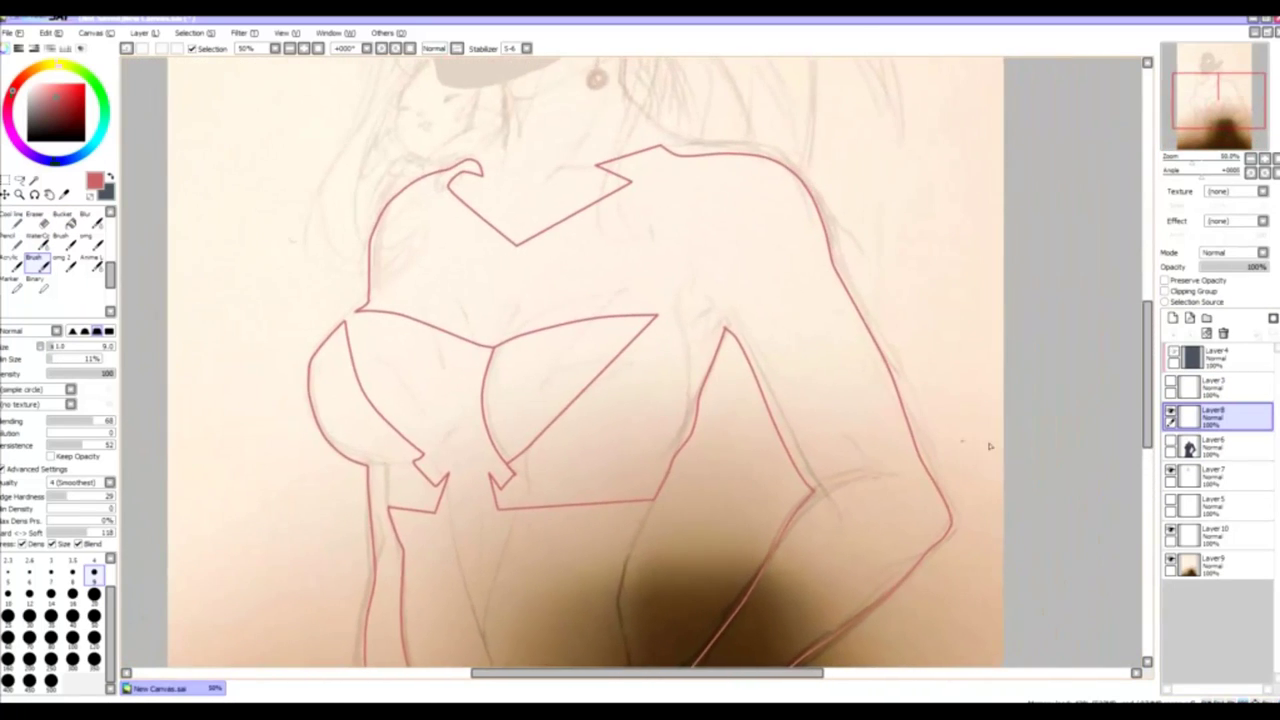
- Fill the closed outfit outline with red on Layer8 using the Bucket, and show Layer3, Layer4 and Layer6 again
left_click(1171, 381)
left_click(1171, 441)
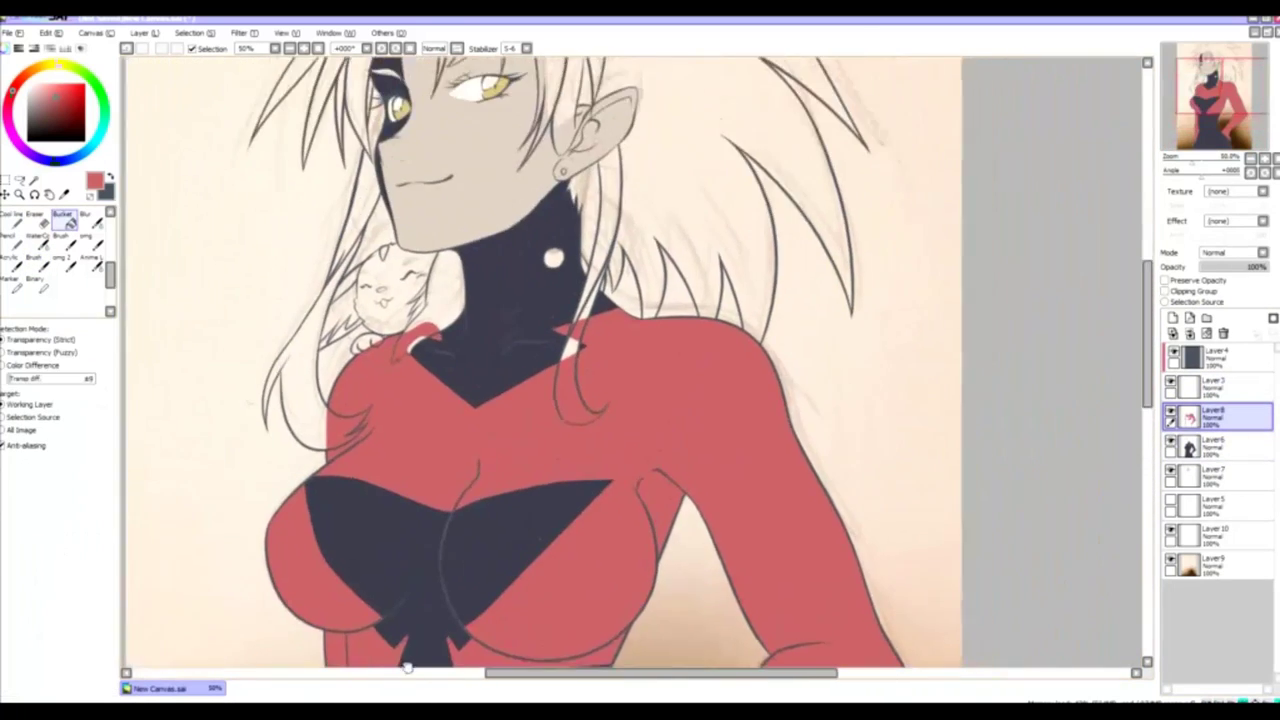
left_click_drag(407, 668, 733, 473)
scroll(560, 640, "down", 4)
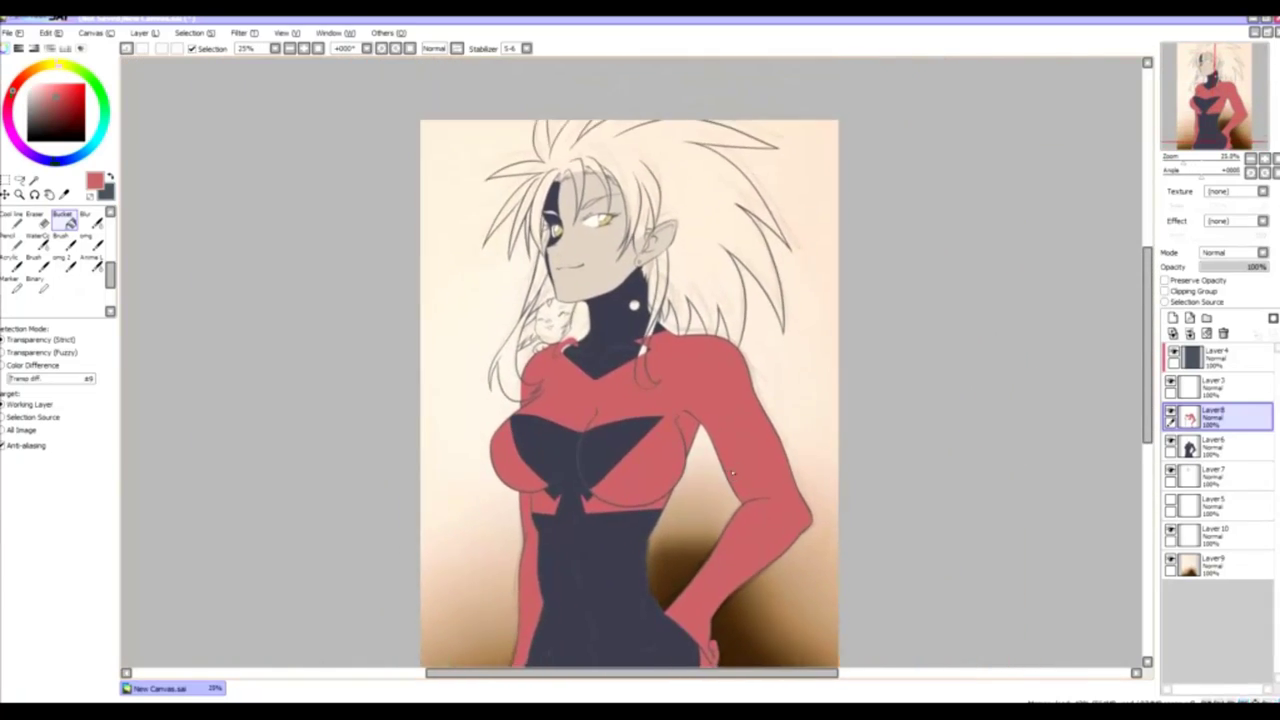
- Lower the luminescence of the dark suit color on Layer6 slightly with the Hue and Saturation filter
left_click(1215, 447)
left_click(237, 33)
left_click(278, 48)
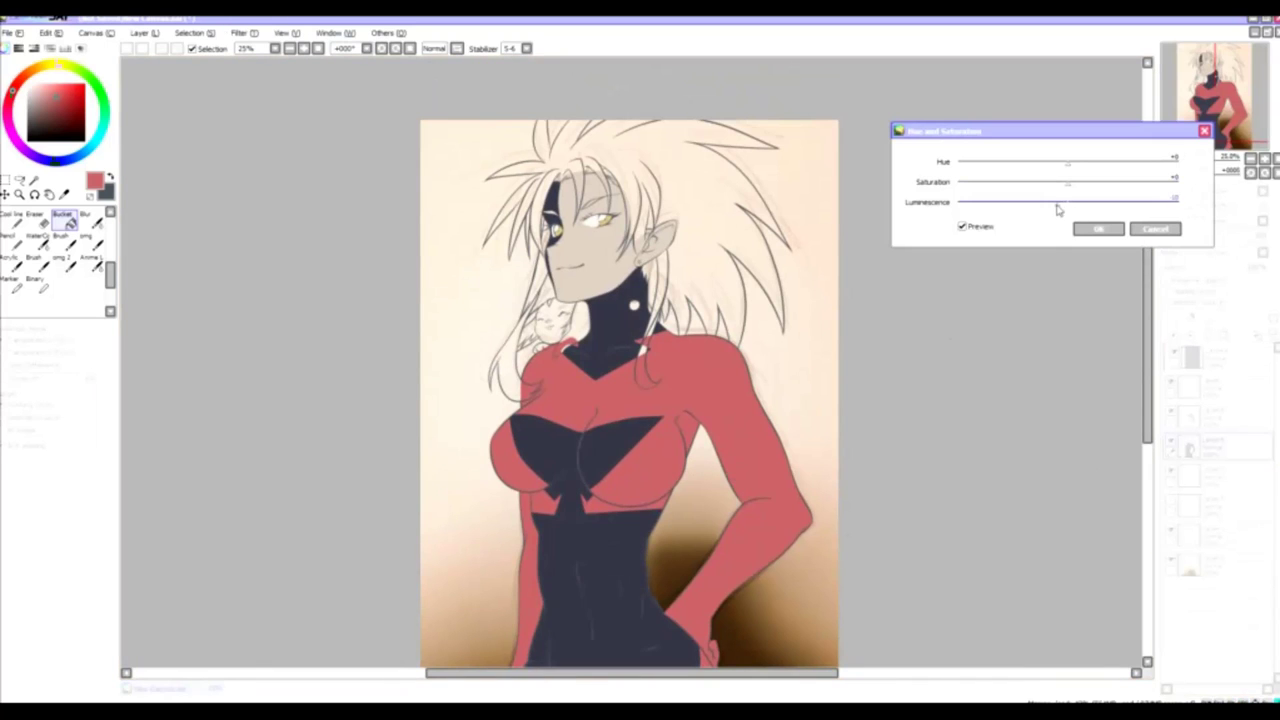
key("Return")
- Merge the sketch layers Layer10 and Layer5 down into the background layer Layer9, and keep Layer9 hidden
scroll(640, 360, "up", 2)
left_click_drag(545, 130, 552, 486)
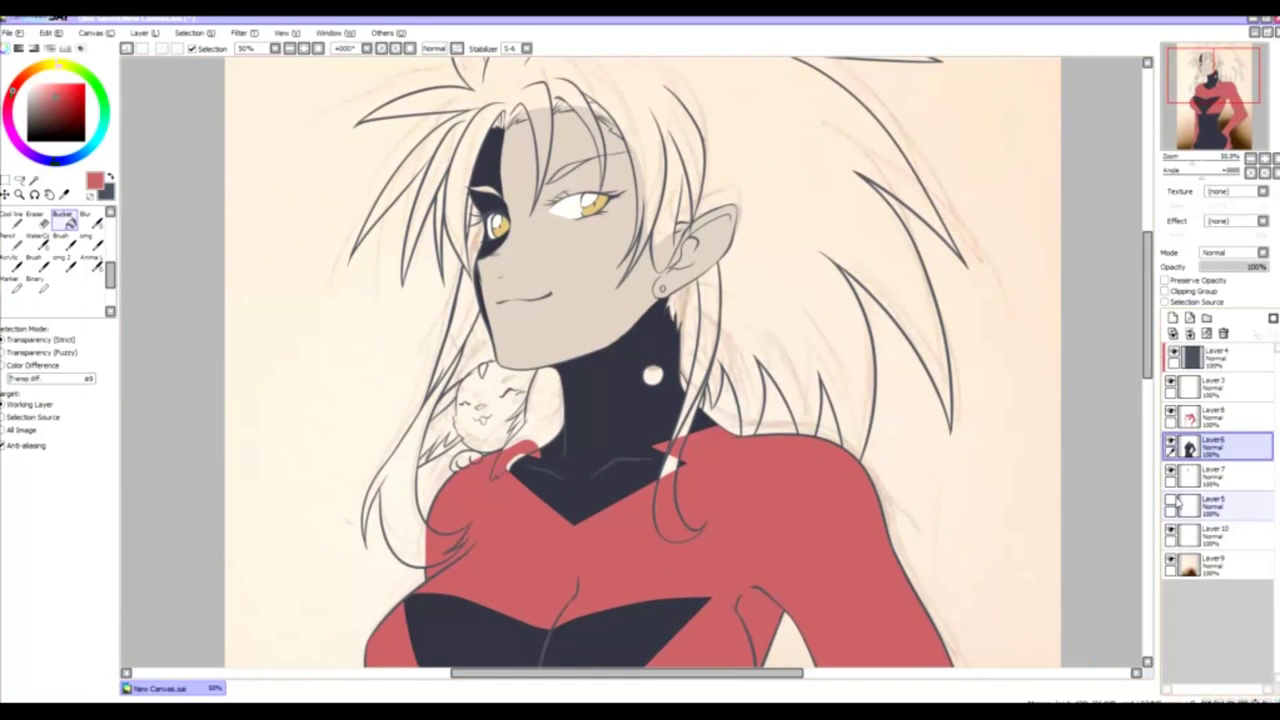
left_click(1172, 542)
left_click(1172, 505)
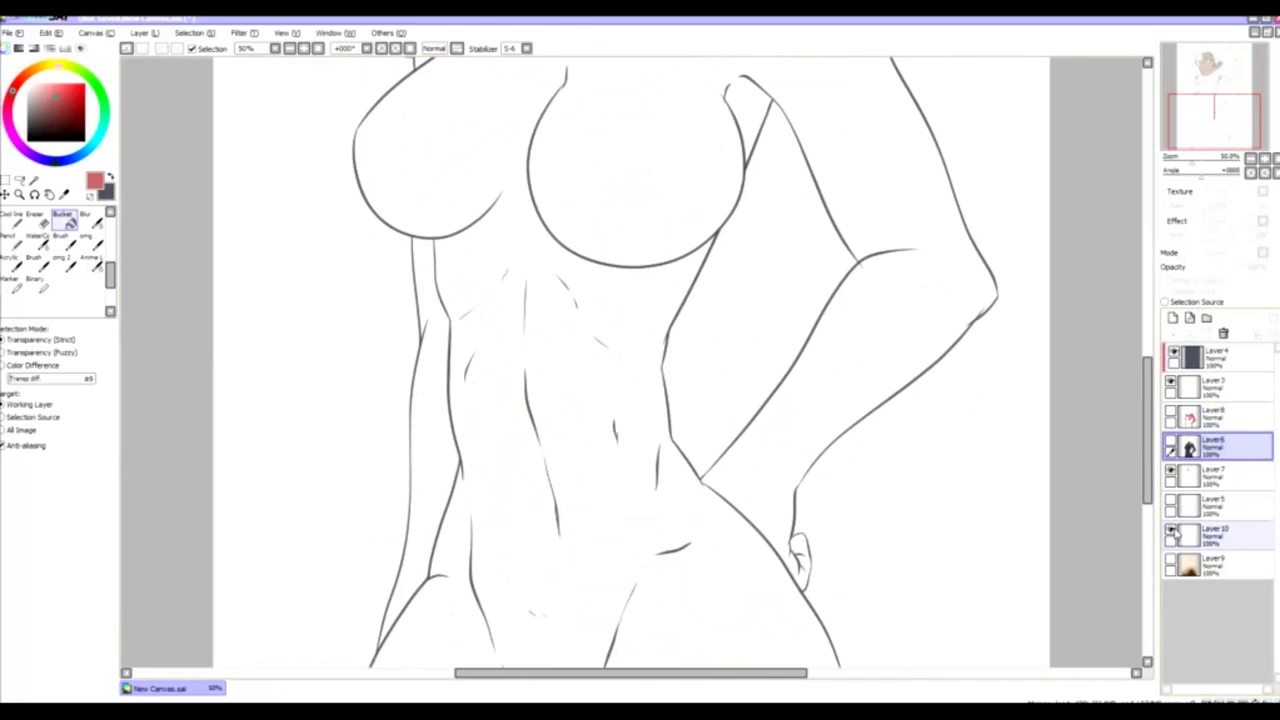
left_click(1178, 537)
key("ctrl+e")
left_click(1178, 505)
key("ctrl+e")
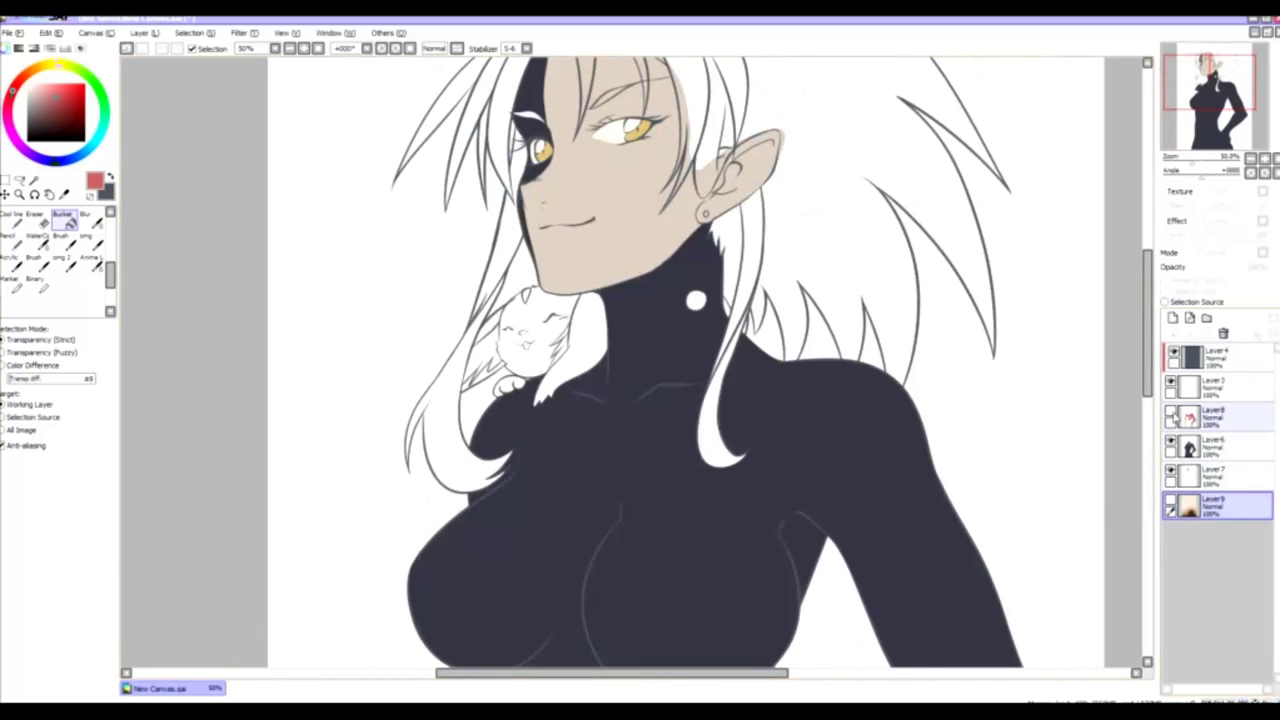
- Add a linework layer above Layer8 and draw a red pointed shape at the waist beside the bent arm with the Curve tool at size 7
scroll(600, 567, "down", 5)
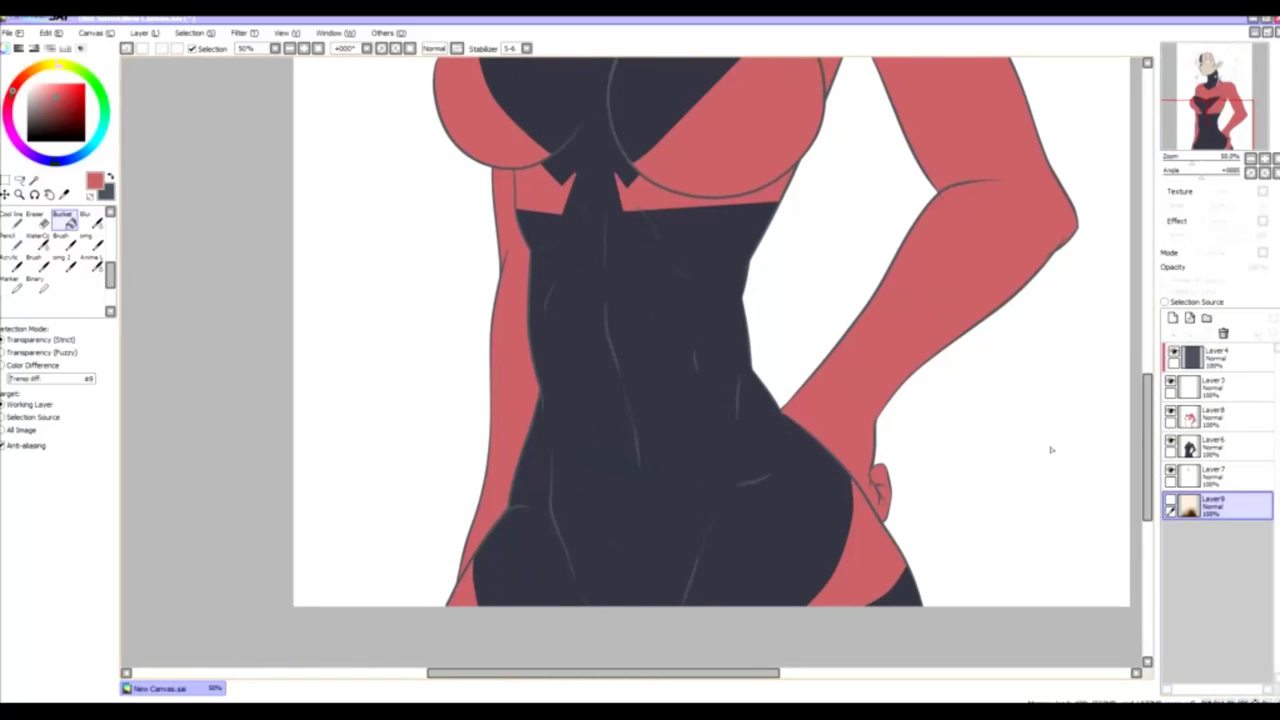
left_click(1215, 417)
left_click(1189, 317)
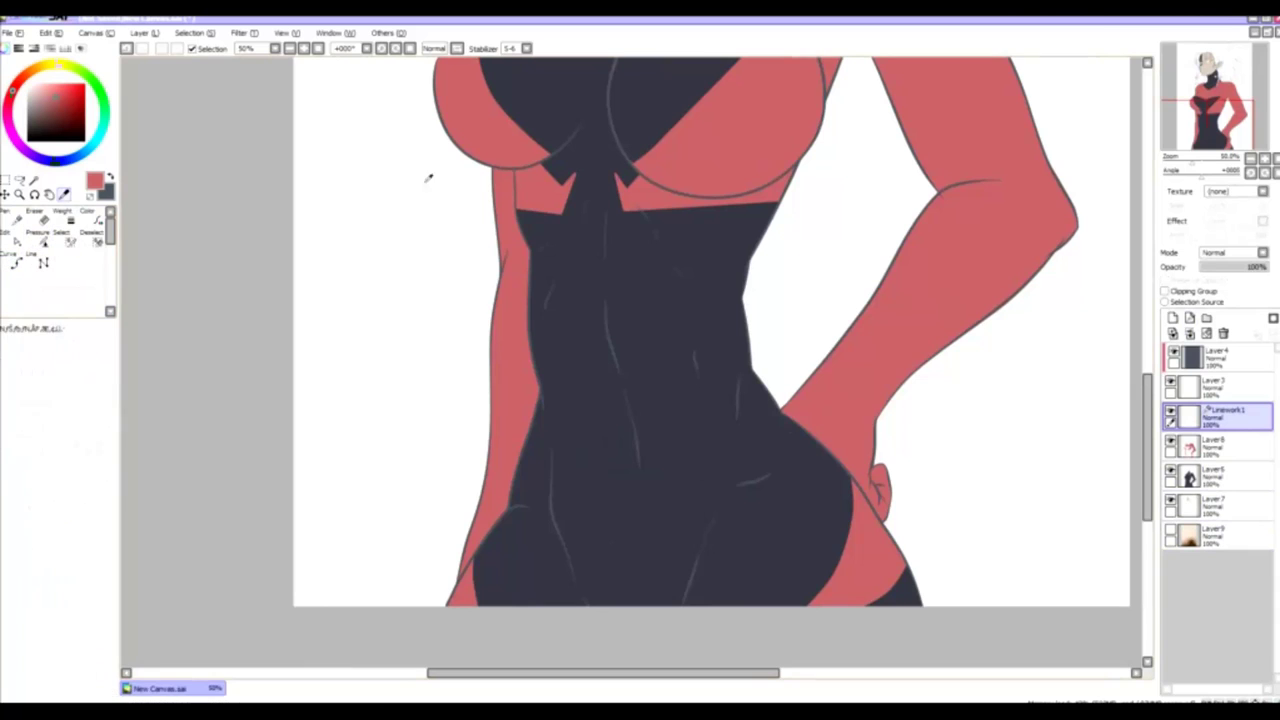
scroll(400, 300, "up", 4)
scroll(571, 329, "down", 3)
scroll(631, 349, "up", 2)
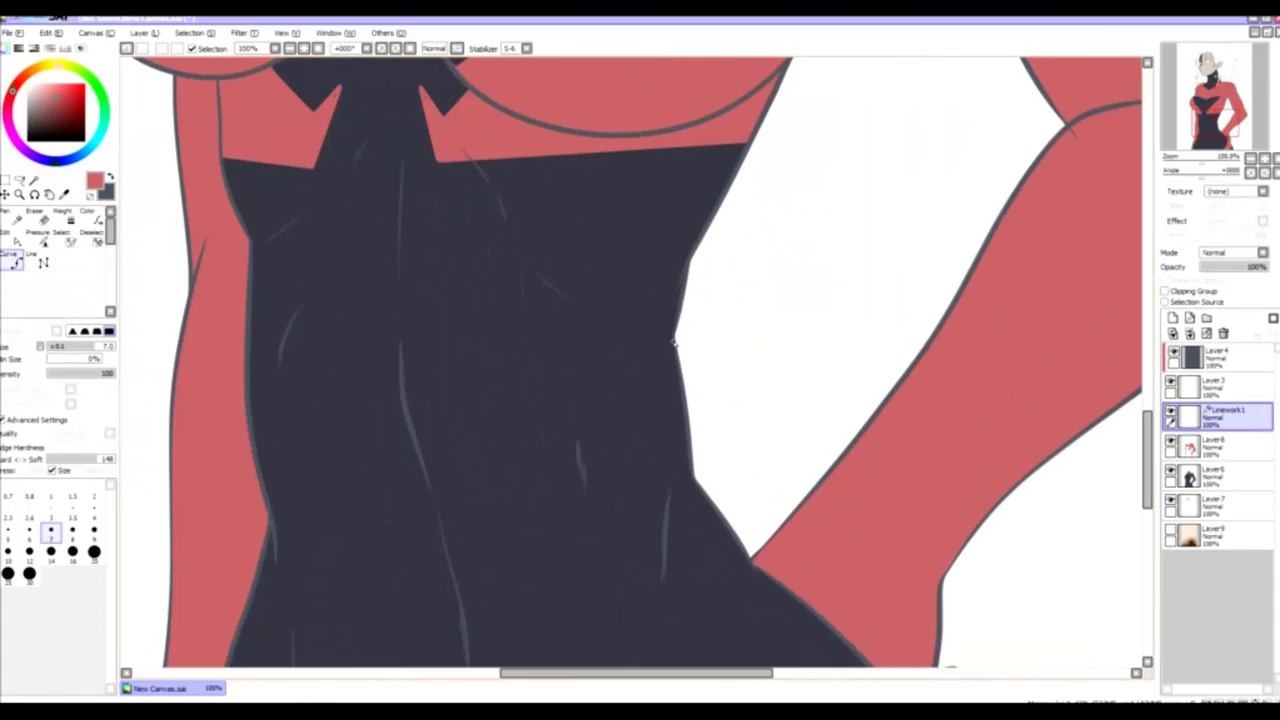
left_click(674, 343)
left_click(475, 531)
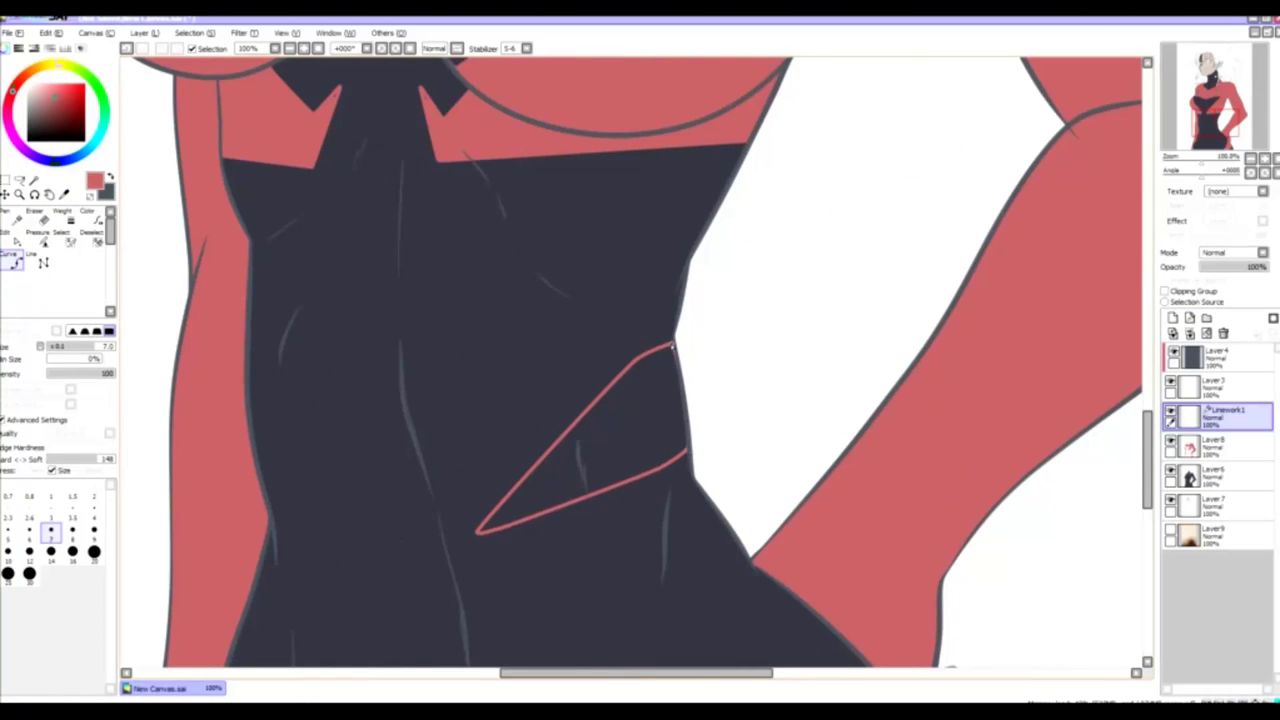
- Draw a matching red pointed shape at the opposite side of the waist, running from the suit's edge toward the navel
left_click_drag(356, 554, 566, 468)
left_click(544, 447)
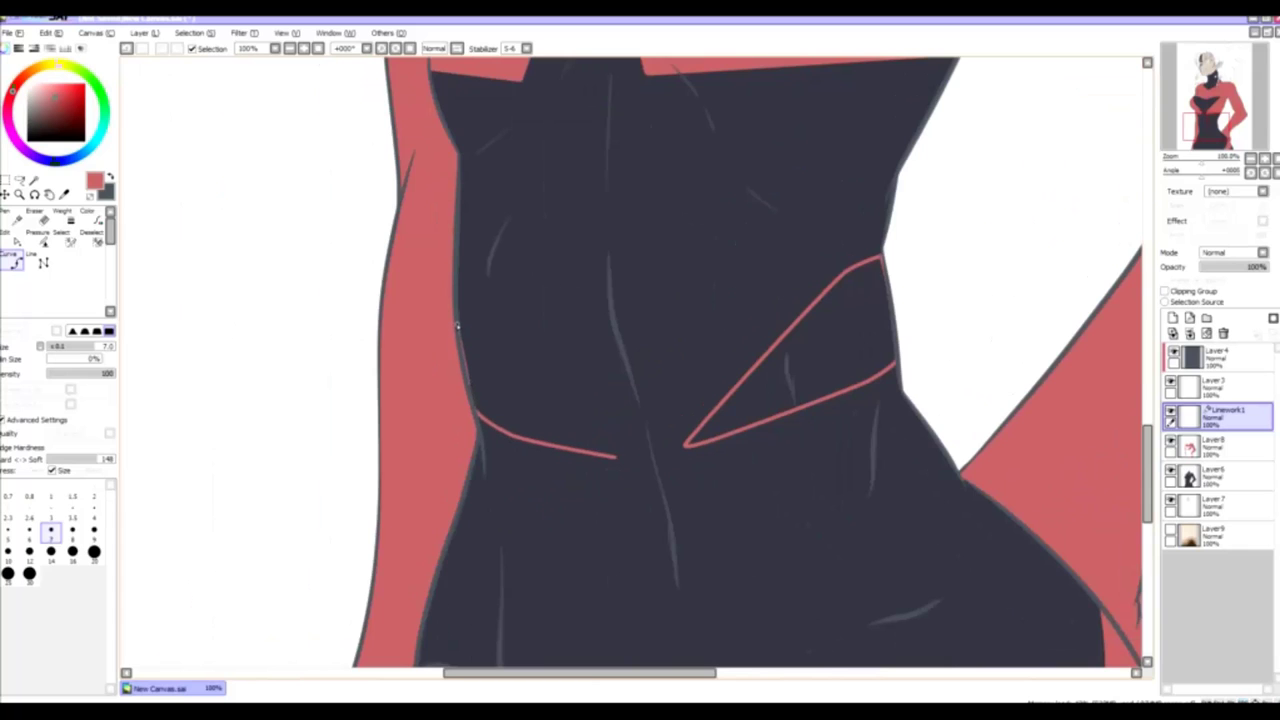
left_click(457, 325)
double_click(613, 456)
scroll(546, 480, "down", 2)
scroll(662, 431, "up", 2)
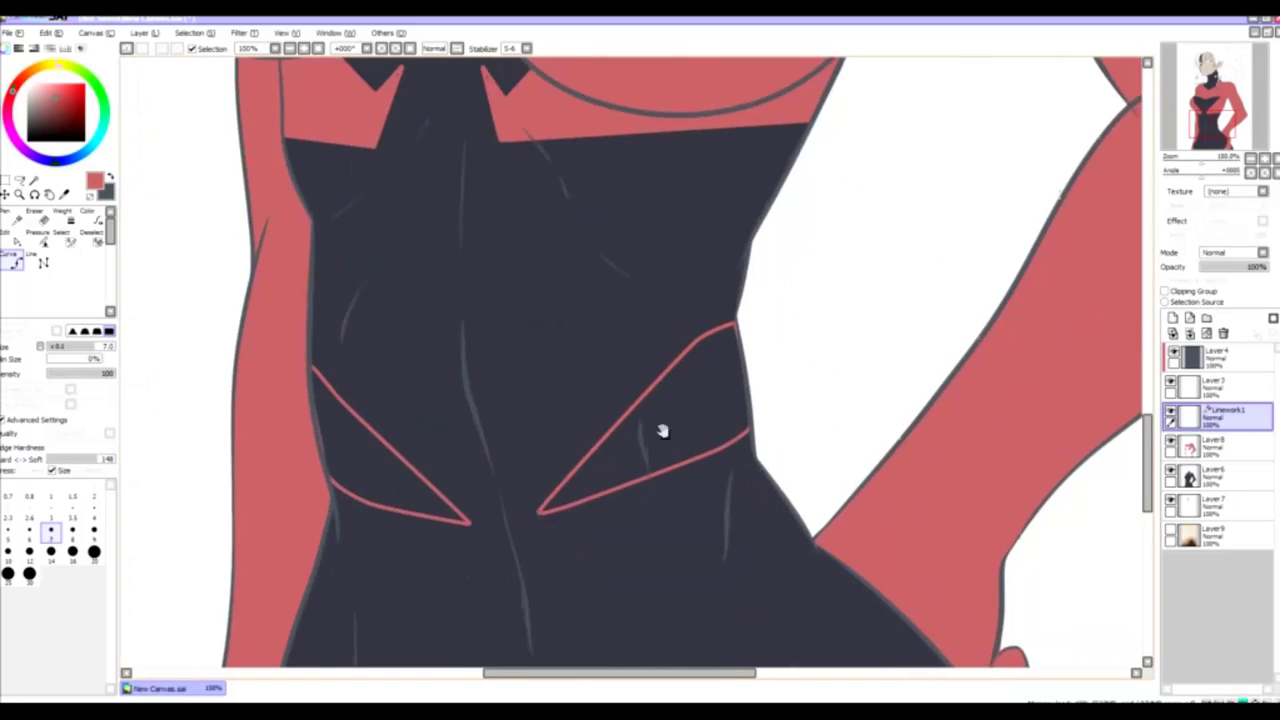
- Draw two long red pointed shapes from the waist down over both hips, with tips facing each other at the lower belly
left_click_drag(662, 431, 635, 231)
left_click(700, 248)
left_click(548, 608)
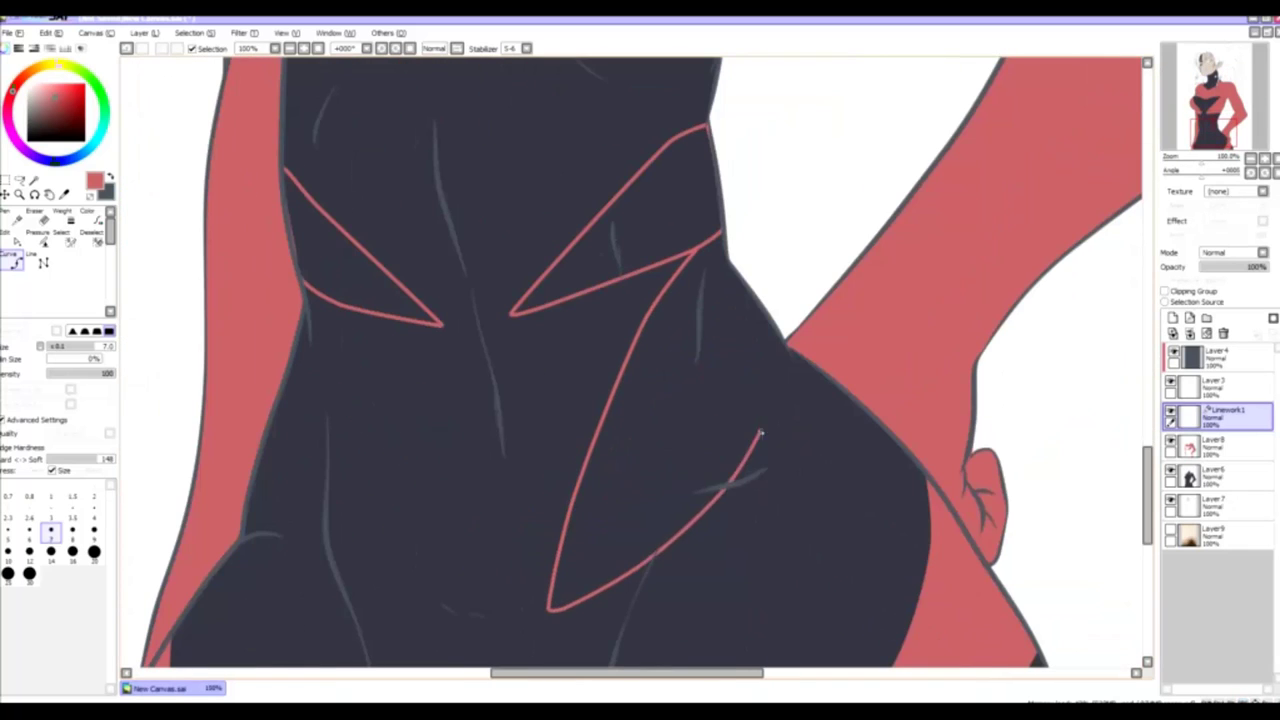
left_click(787, 350)
left_click_drag(432, 451, 516, 337)
left_click(507, 506)
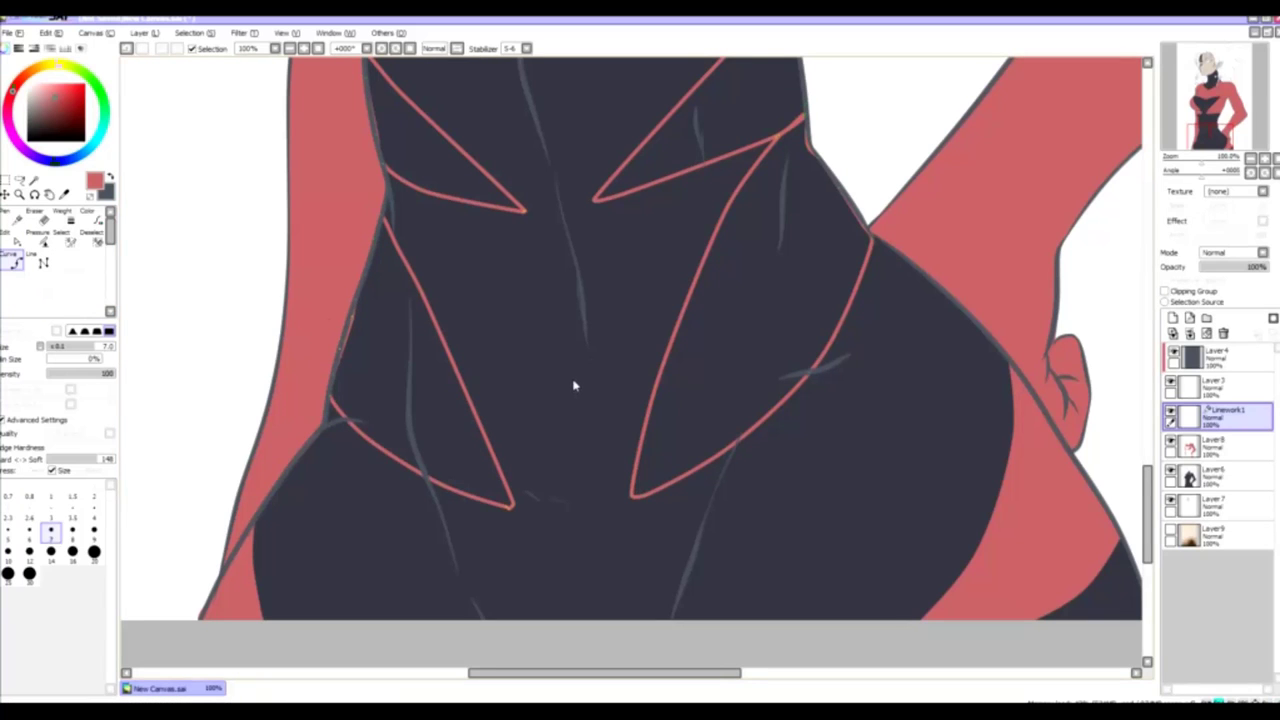
- Merge the linework down into Layer8 and fill the four waist and hip shapes with red using the Bucket
key("ctrl+e")
left_click(65, 218)
left_click(440, 430)
left_click(720, 380)
left_click(700, 150)
left_click(440, 160)
scroll(472, 429, "up", 3)
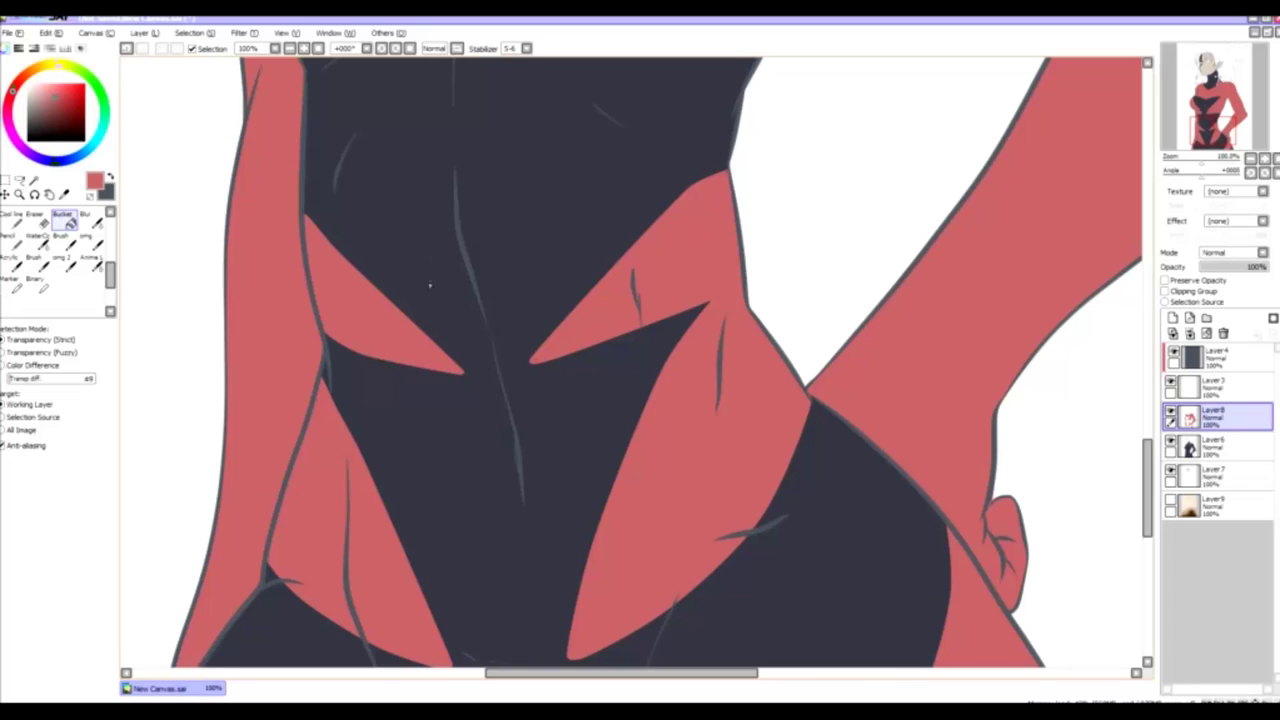
- Undo the red waist and hip shapes so the midsection is plain dark again
key("b")
scroll(500, 294, "up", 2)
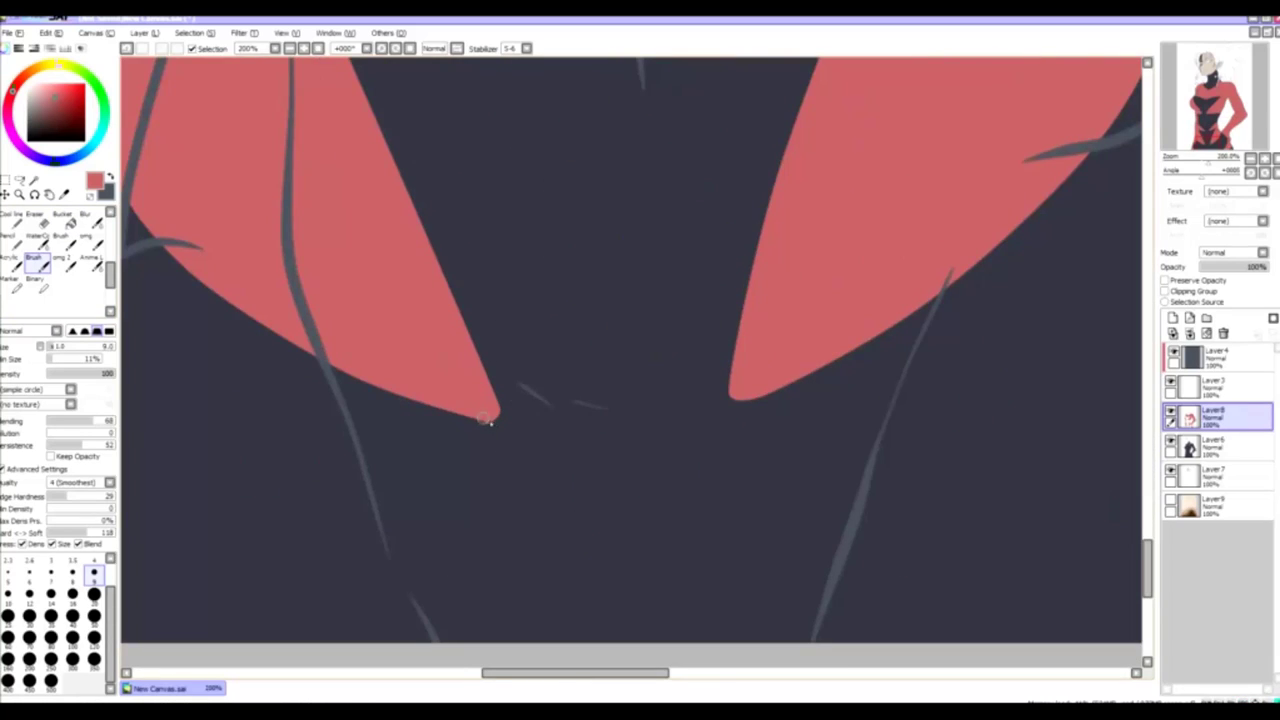
scroll(490, 421, "down", 3)
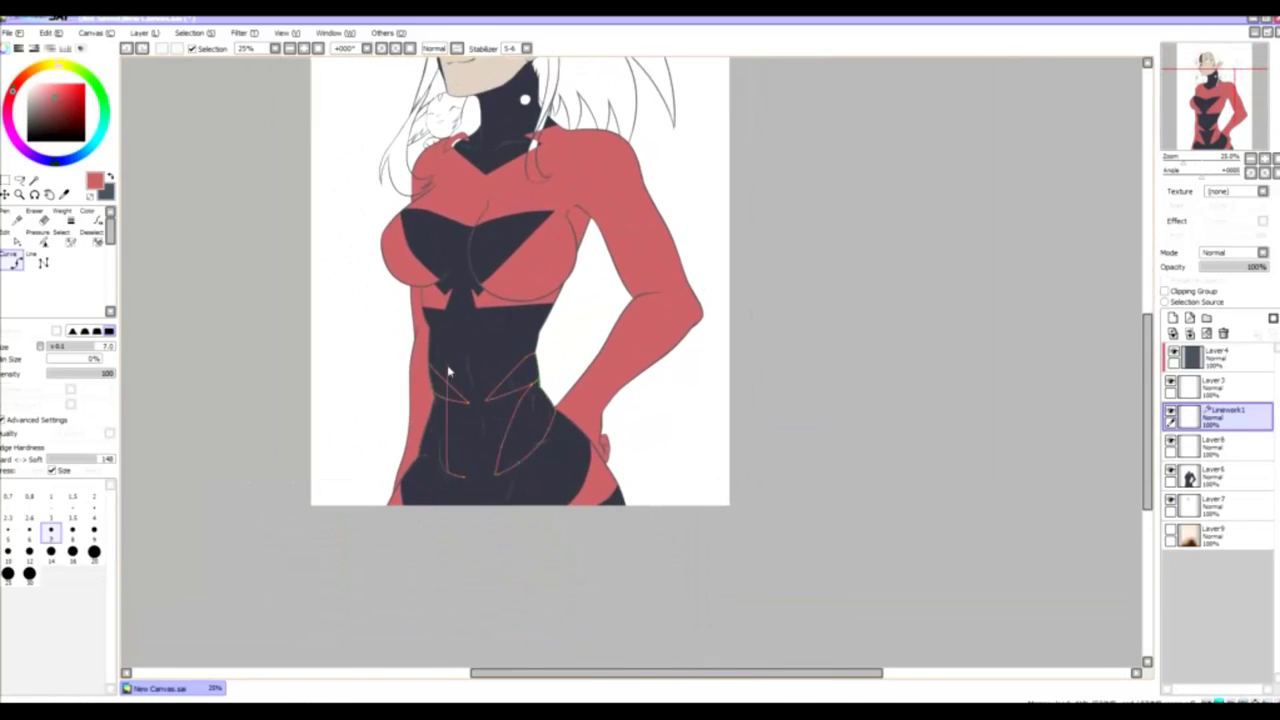
key("ctrl+z")
key("ctrl+z")
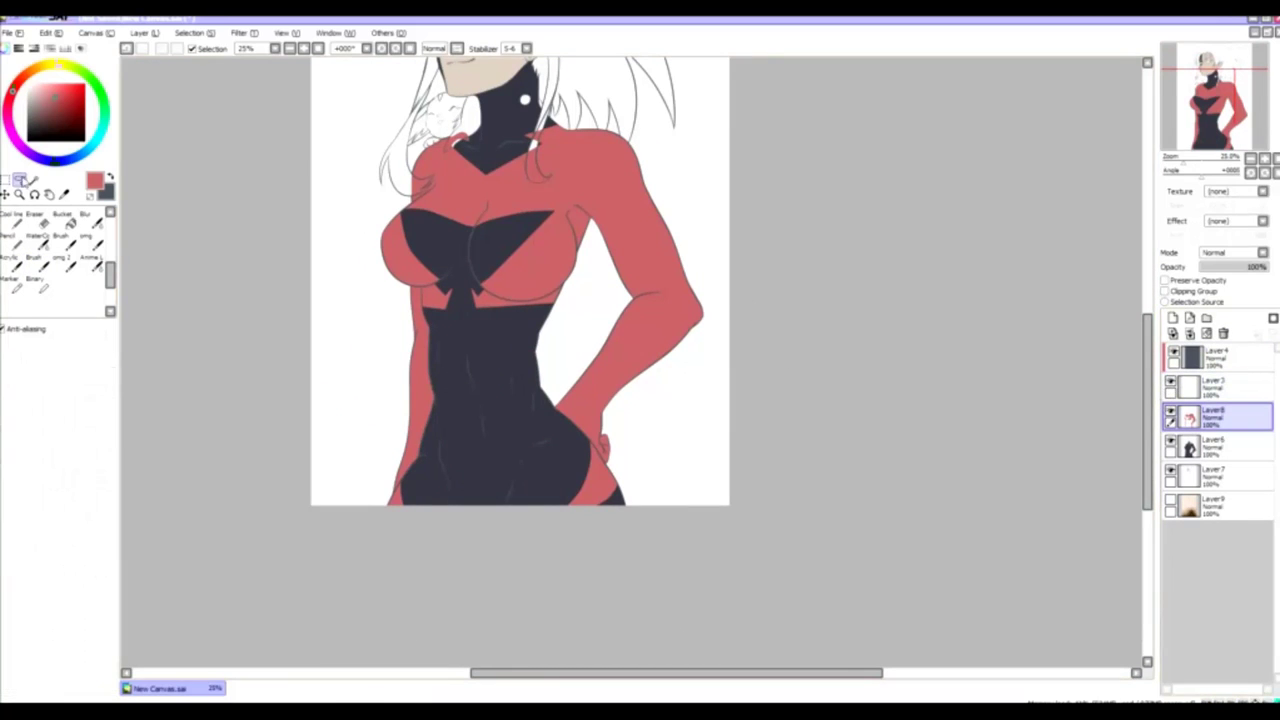
- Lasso the forearm and hand of the bent arm on Layer8 and clear the red inside for a pointed dark glove
left_click(571, 345, "ctrl")
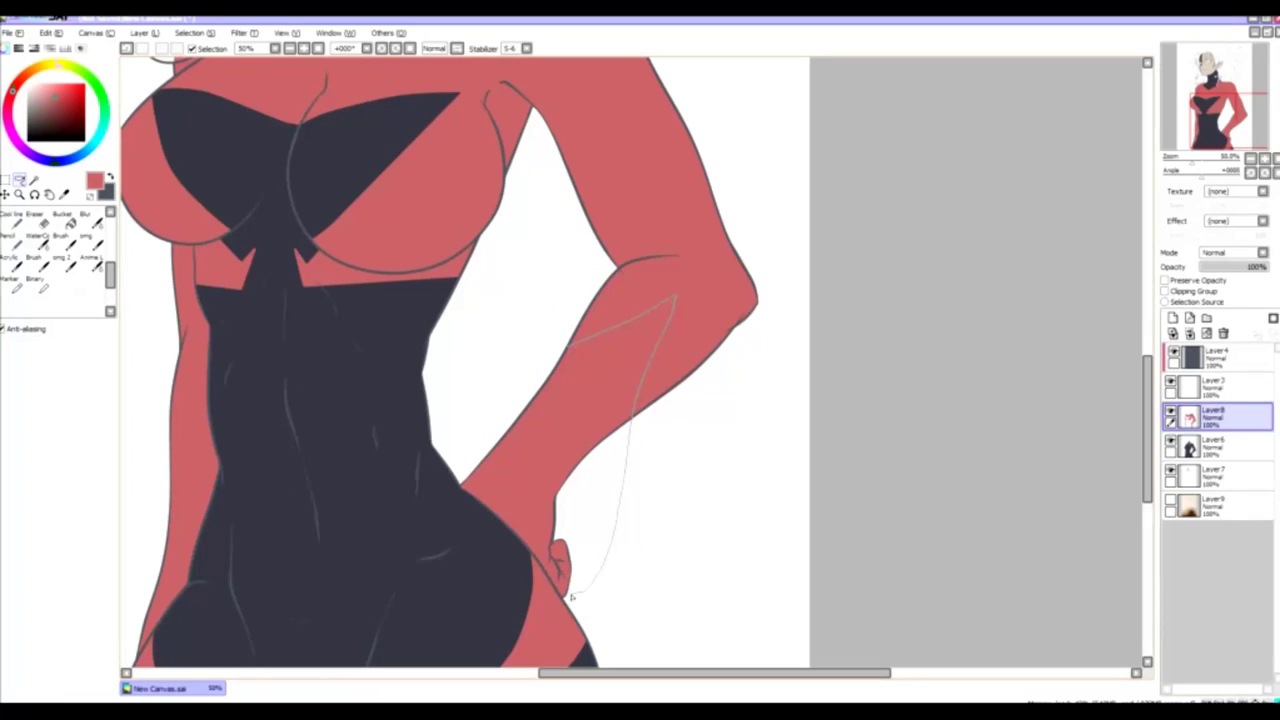
left_click(877, 437, "ctrl+alt")
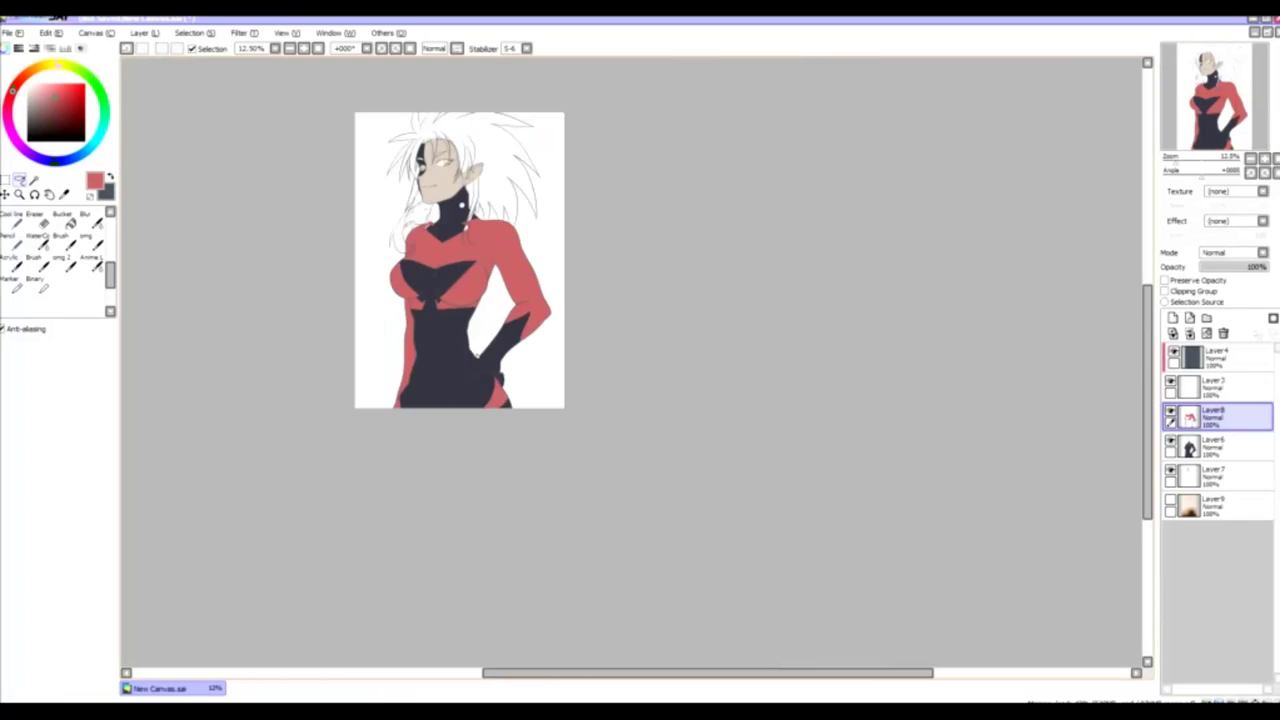
left_click(471, 355, "ctrl")
left_click(500, 380, "ctrl")
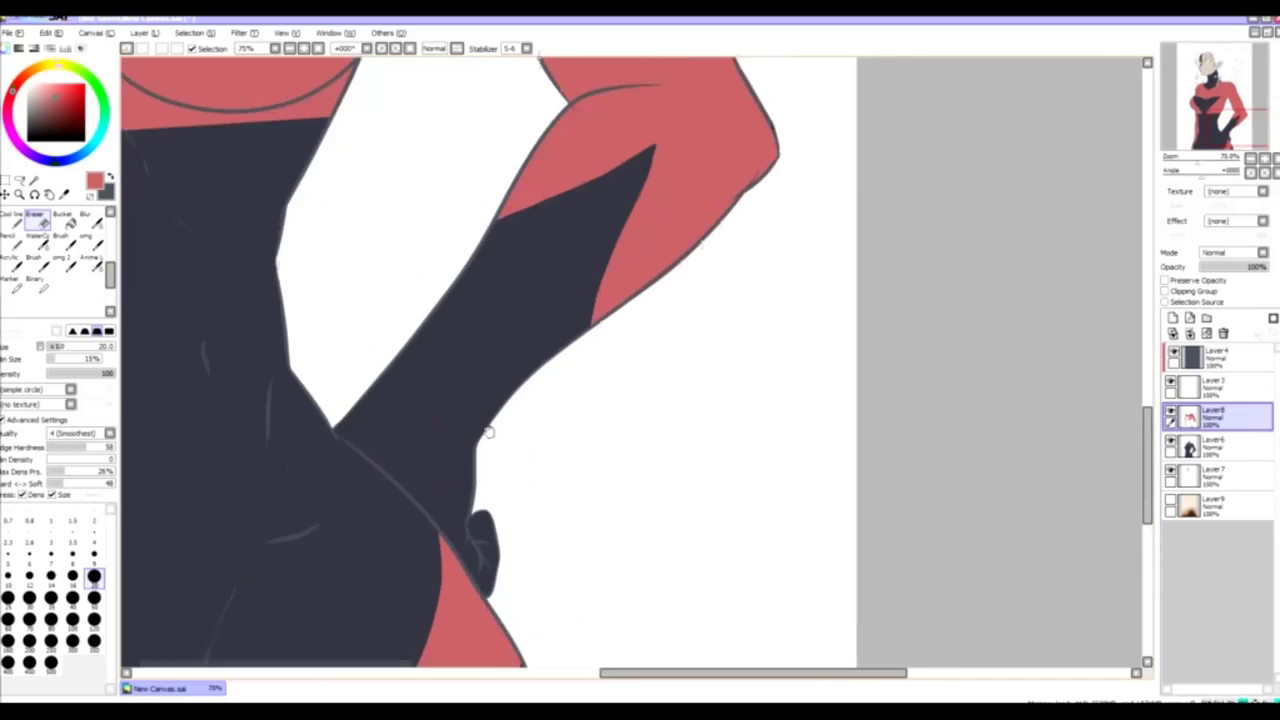
- Add a linework layer above Layer8 and sharpen the bent arm's pointed glove edge with red Curve lines at size 7
left_click(1189, 317)
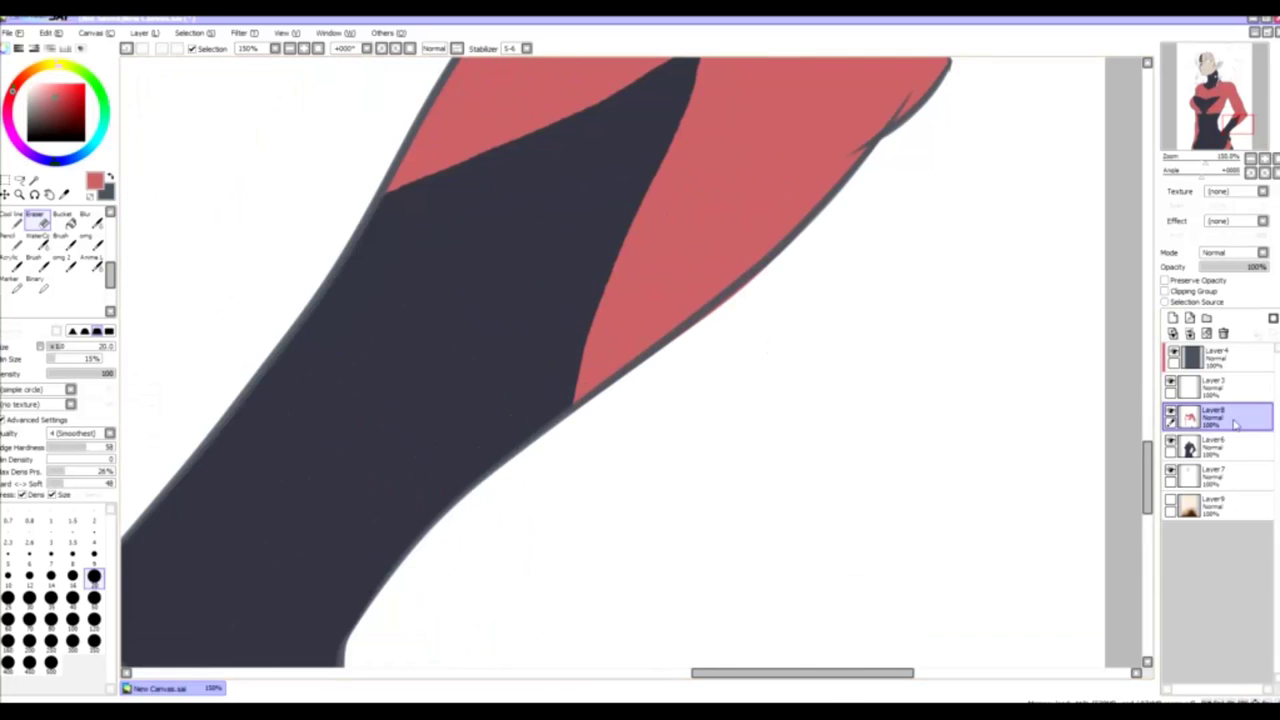
scroll(663, 163, "up", 3)
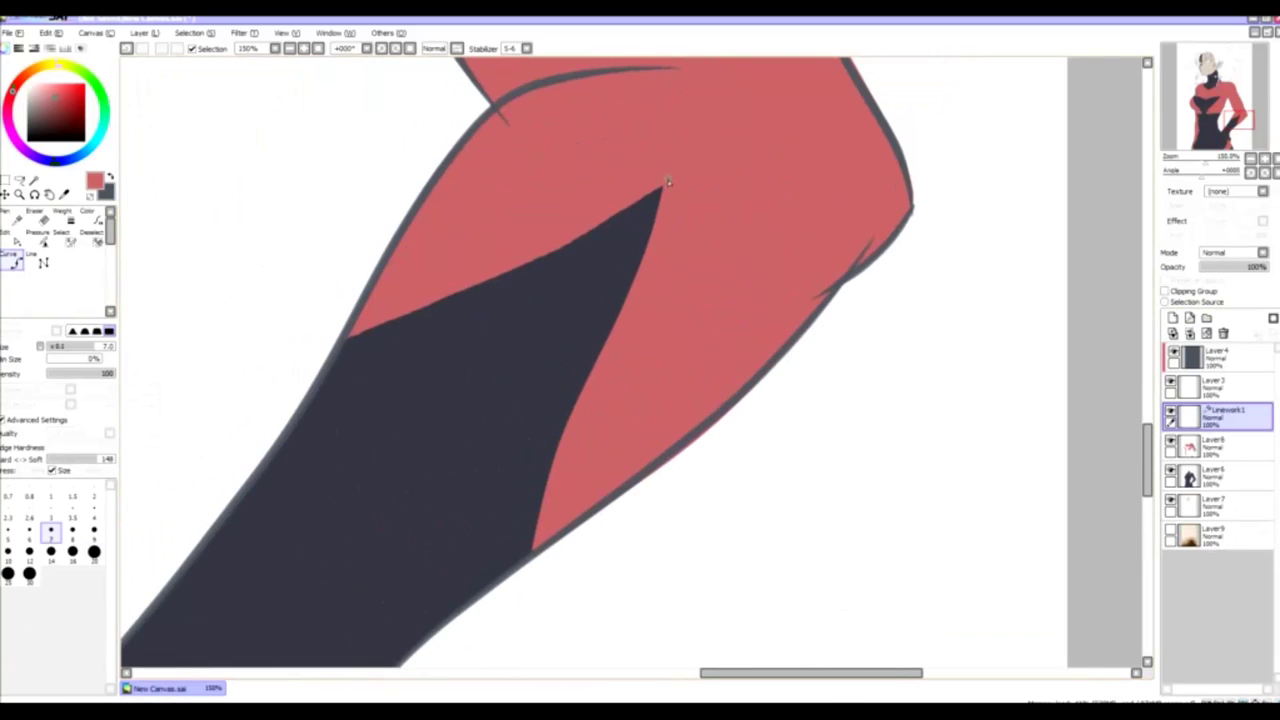
key("minus")
key("minus")
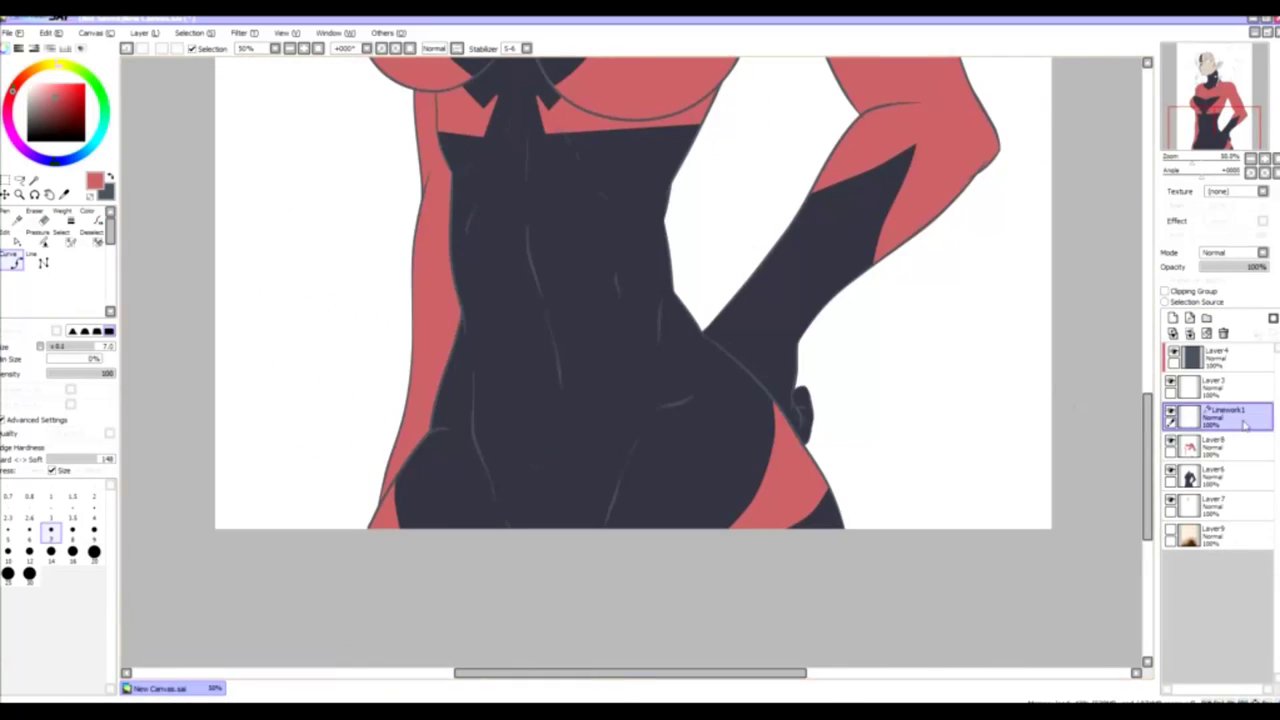
- Lasso the straight arm's forearm on Layer8 and clear the red inside for a matching pointed dark glove
left_click(1215, 445)
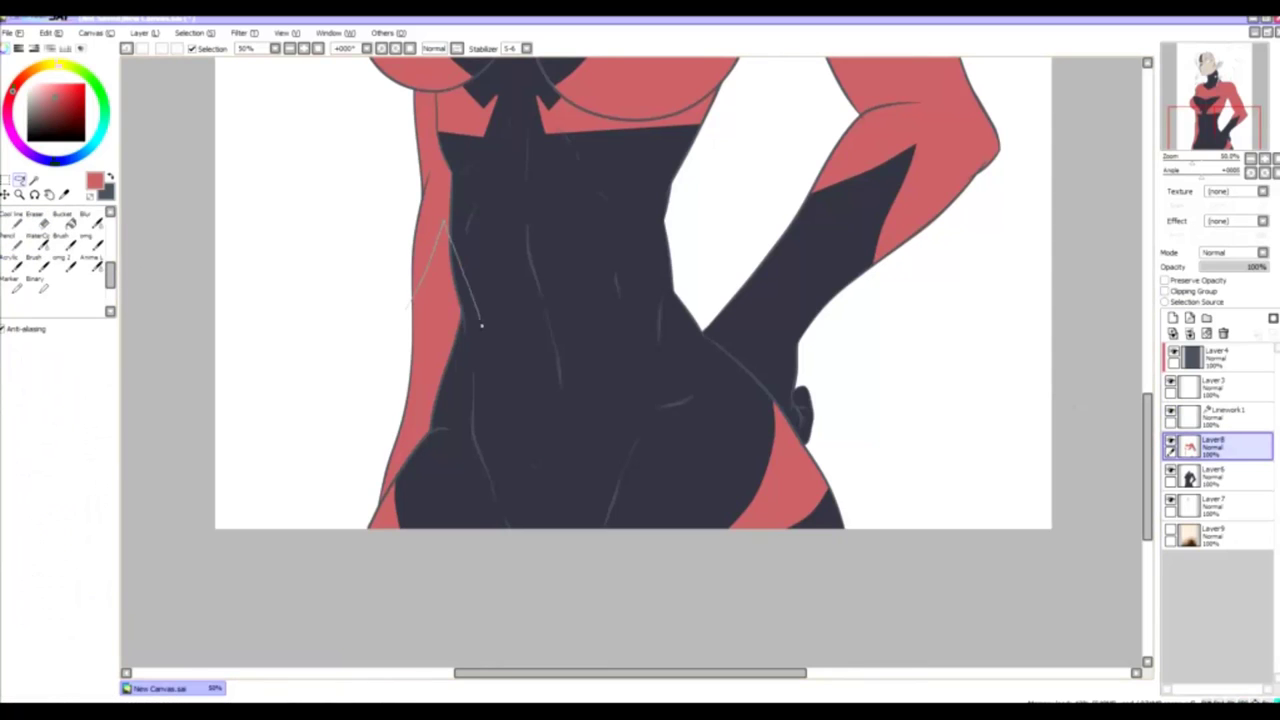
mouse_move(481, 325)
left_mouse_down()
mouse_move(363, 506)
mouse_move(391, 294)
left_mouse_up()
key("Delete")
key("ctrl+d")
key("b")
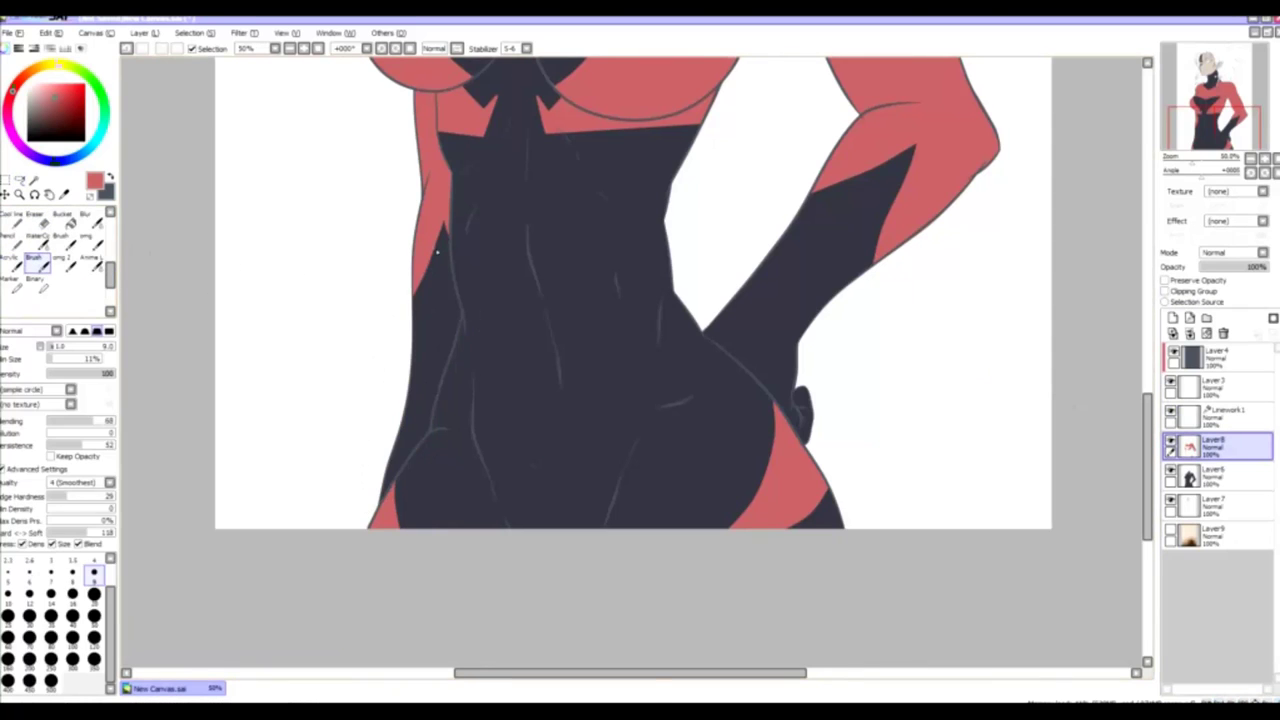
- Refine the straight arm's glove point with the Curve tool, and clean the outer hip edge on Layer8 with the Eraser at size 20
scroll(437, 252, "up", 3)
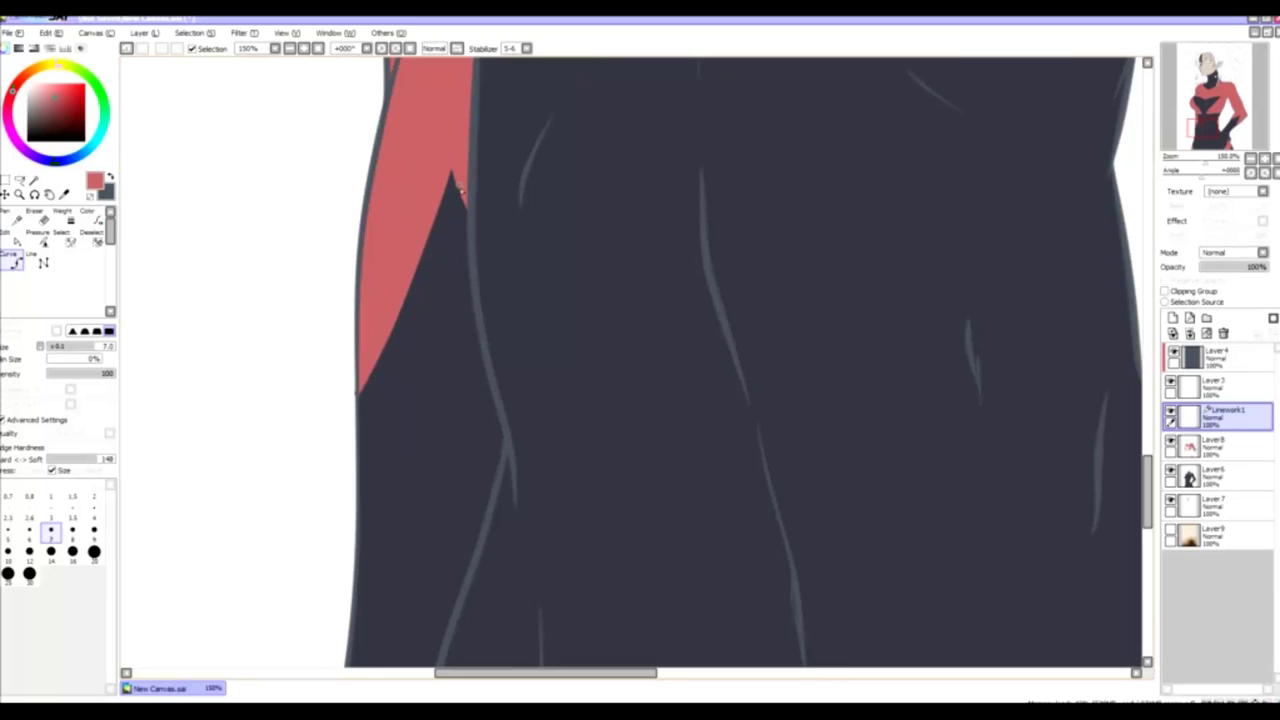
scroll(442, 420, "down", 5)
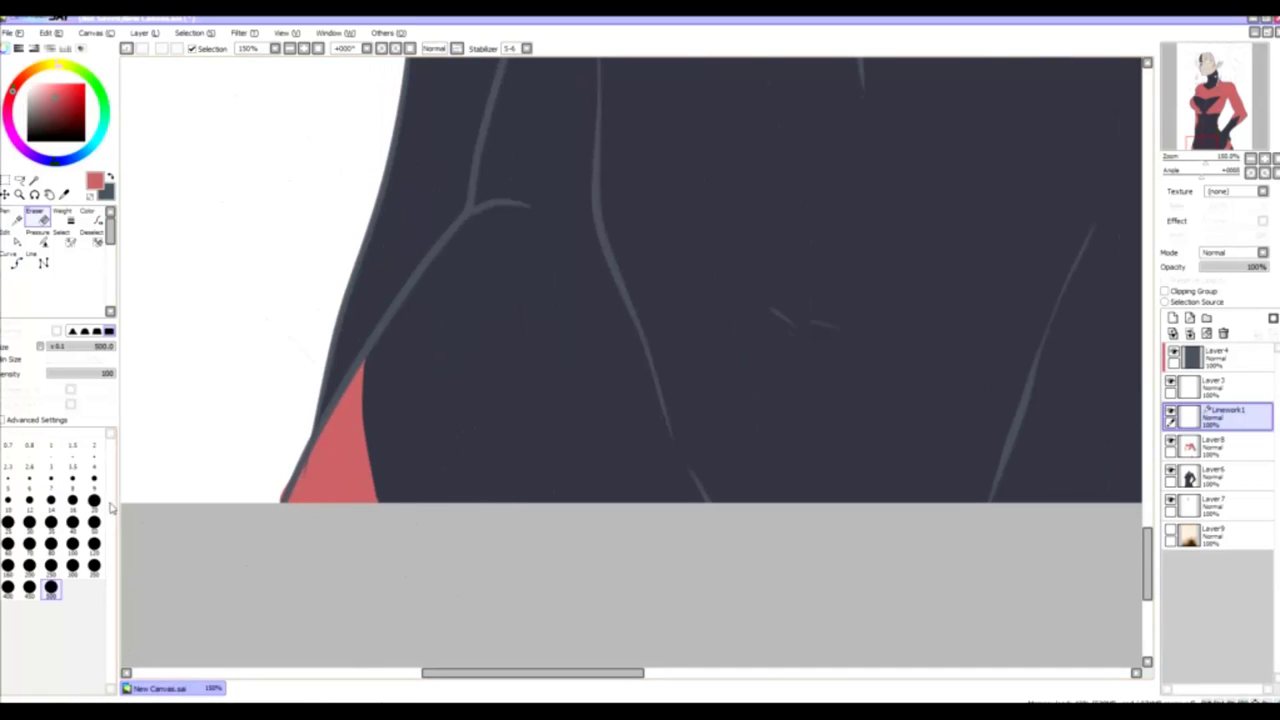
left_click(372, 437, "ctrl+shift")
key("e")
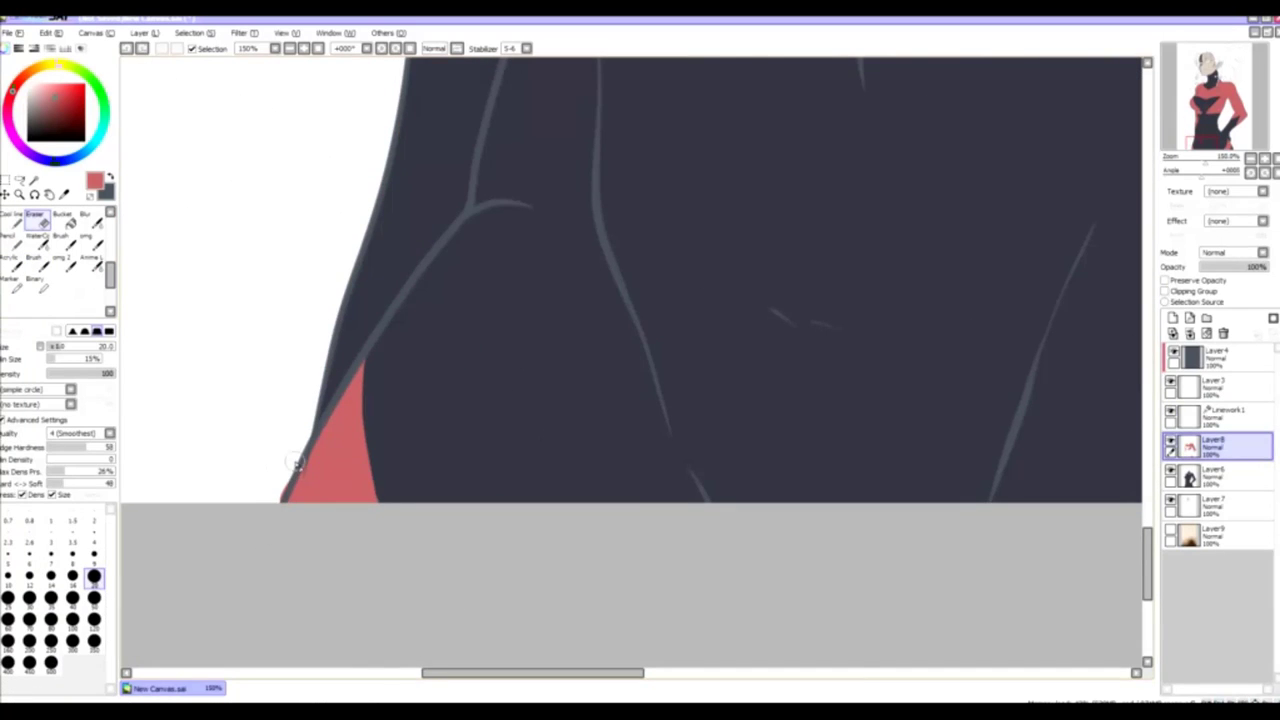
scroll(557, 330, "down", 5)
scroll(524, 577, "down", 3)
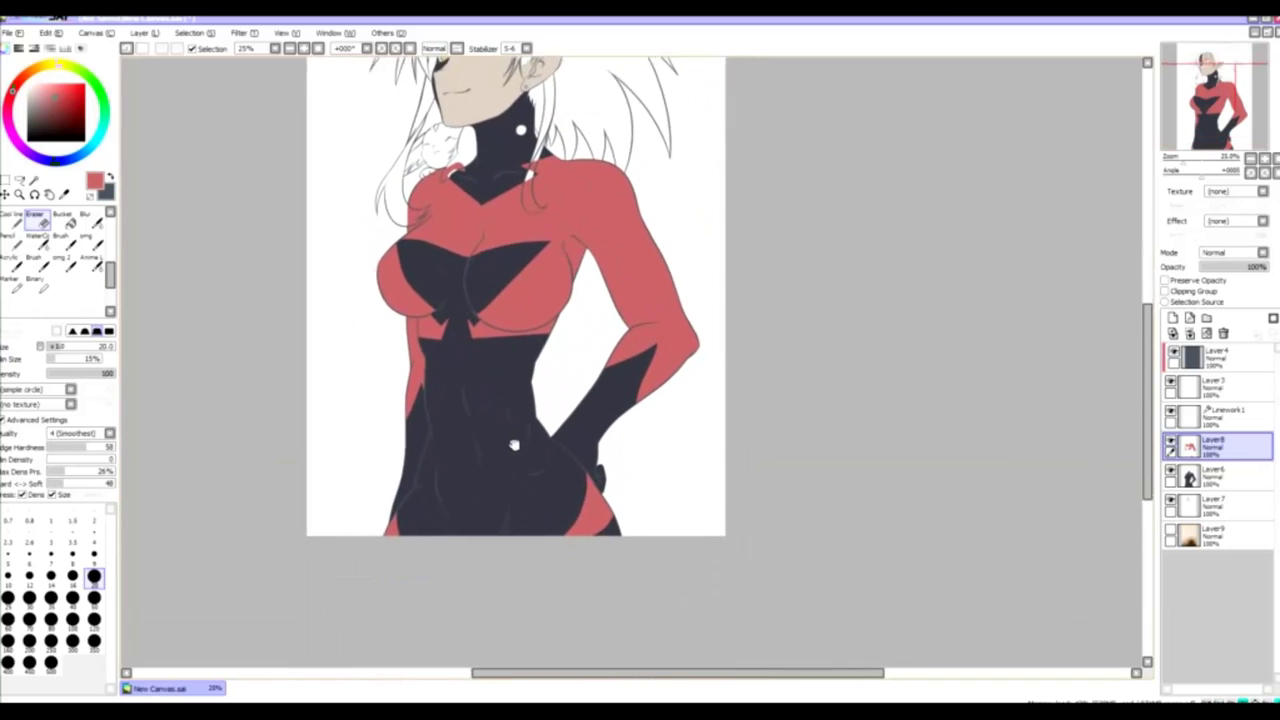
- Merge the Linework1 layer down into Layer8
scroll(510, 470, "up", 4)
left_click(1180, 416)
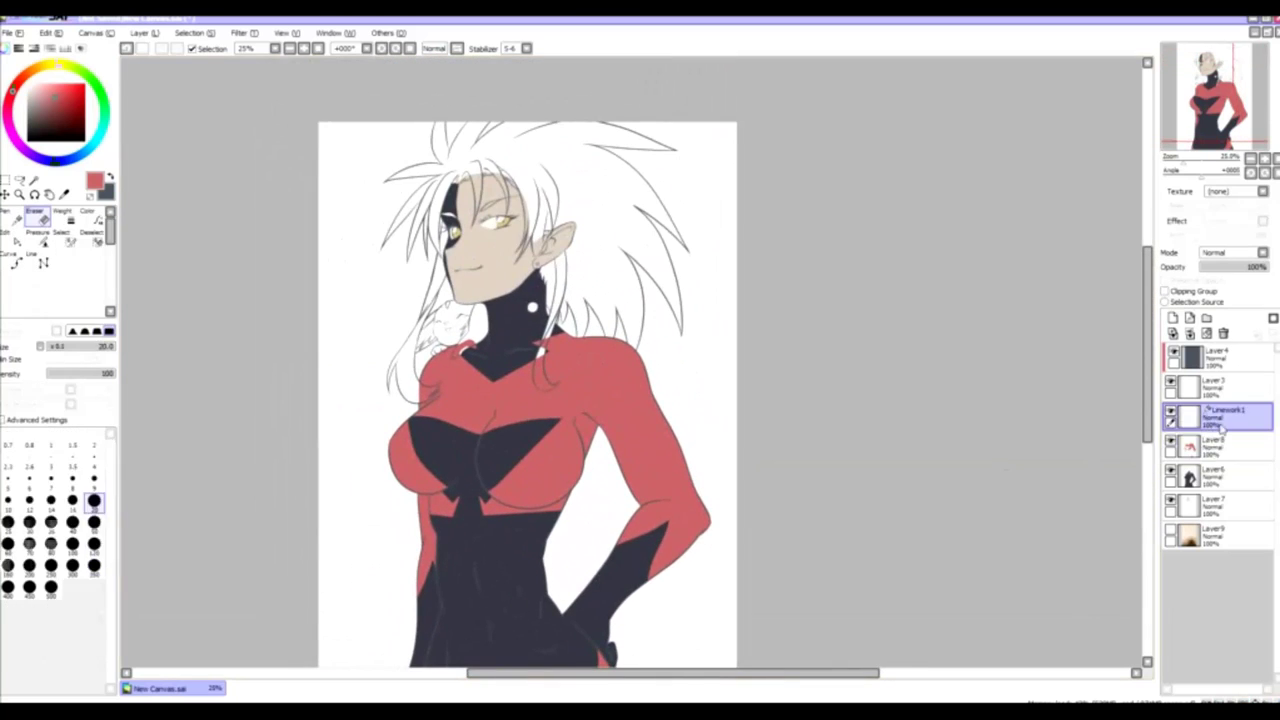
key("ctrl+e")
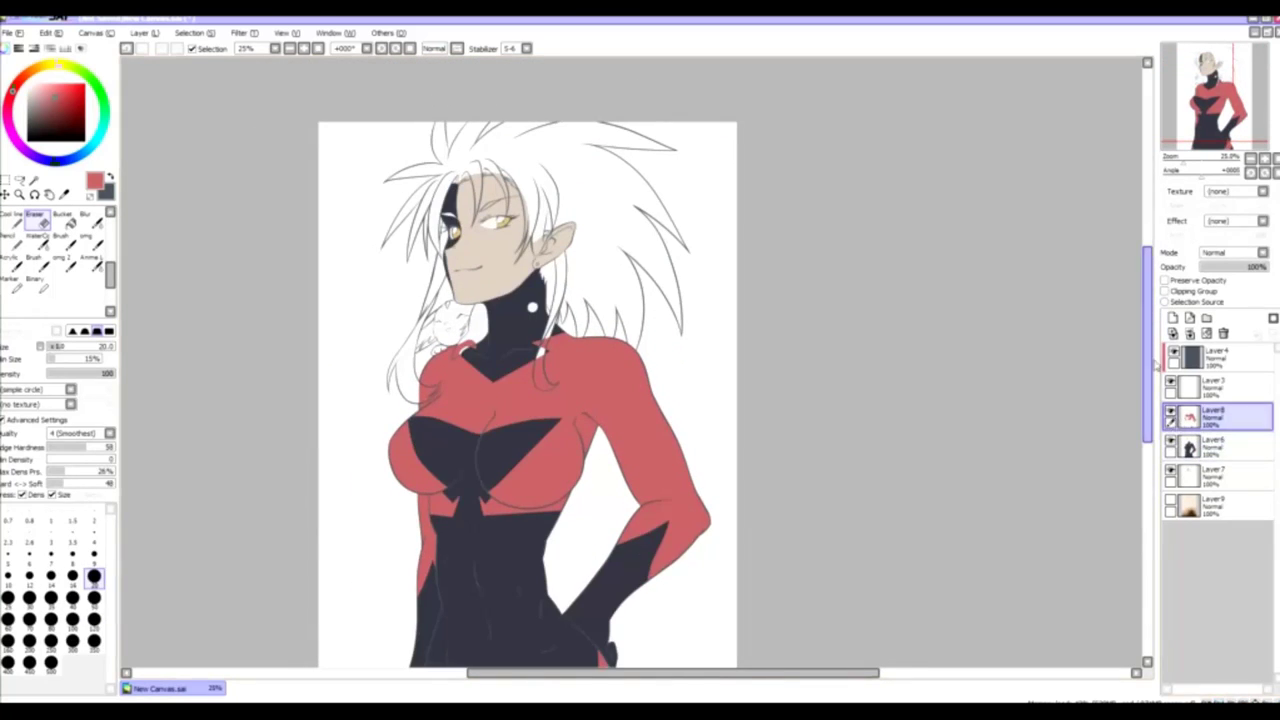
- Add a new layer above Layer8 and a linework layer above it for the hair outline
left_click(1173, 318)
left_click(1189, 318)
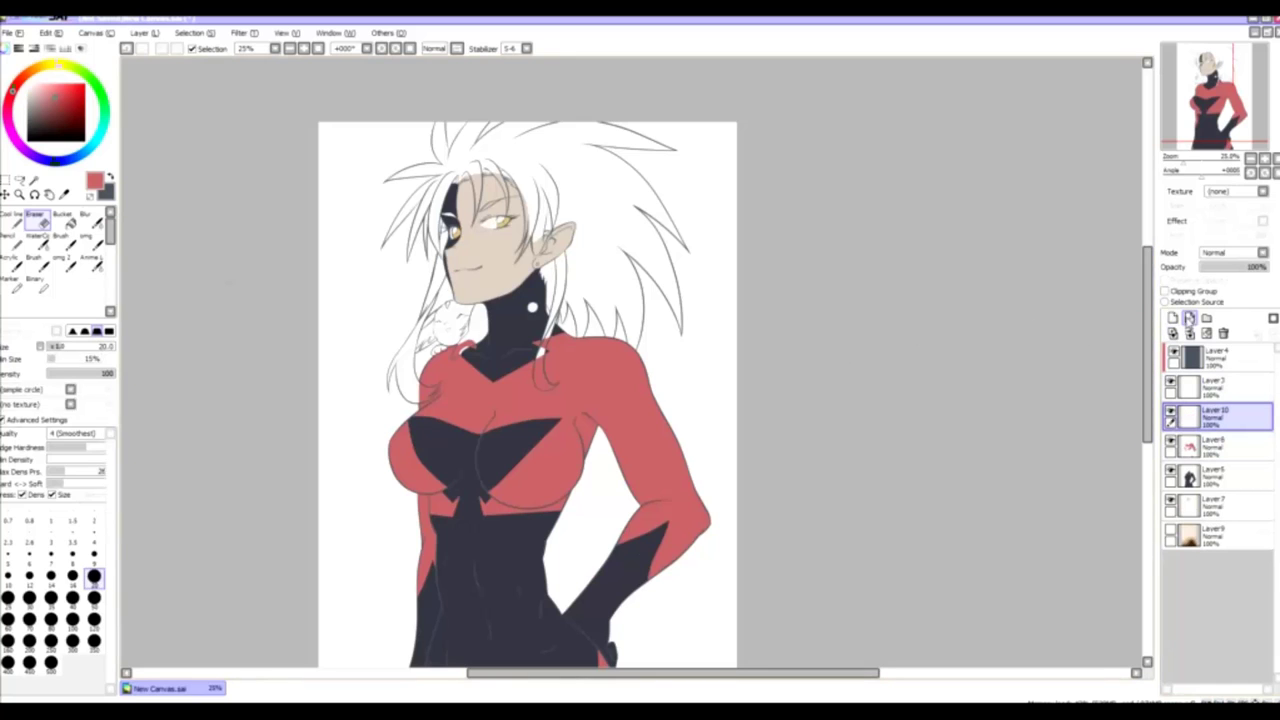
scroll(423, 457, "up", 7)
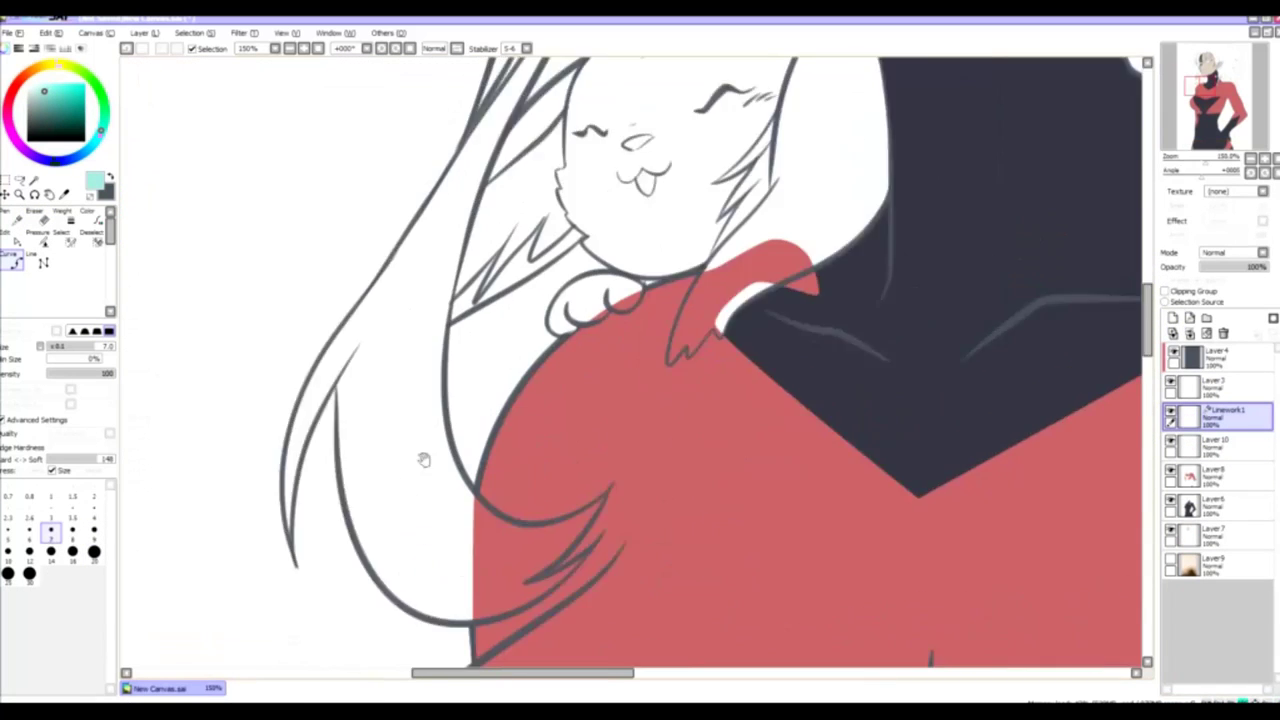
- Outline the hair lock curling over the shoulder beside the small creature with pale cyan Curve lines at size 4
left_click(686, 321)
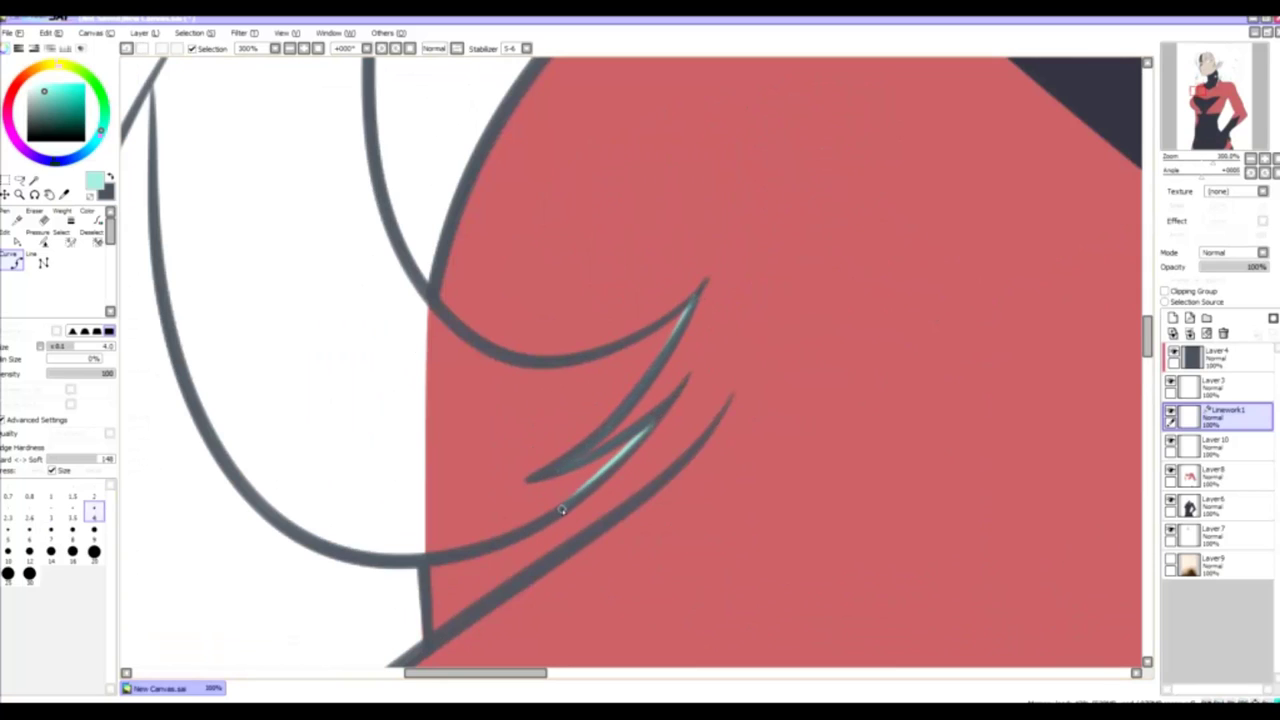
left_click_drag(285, 520, 441, 632)
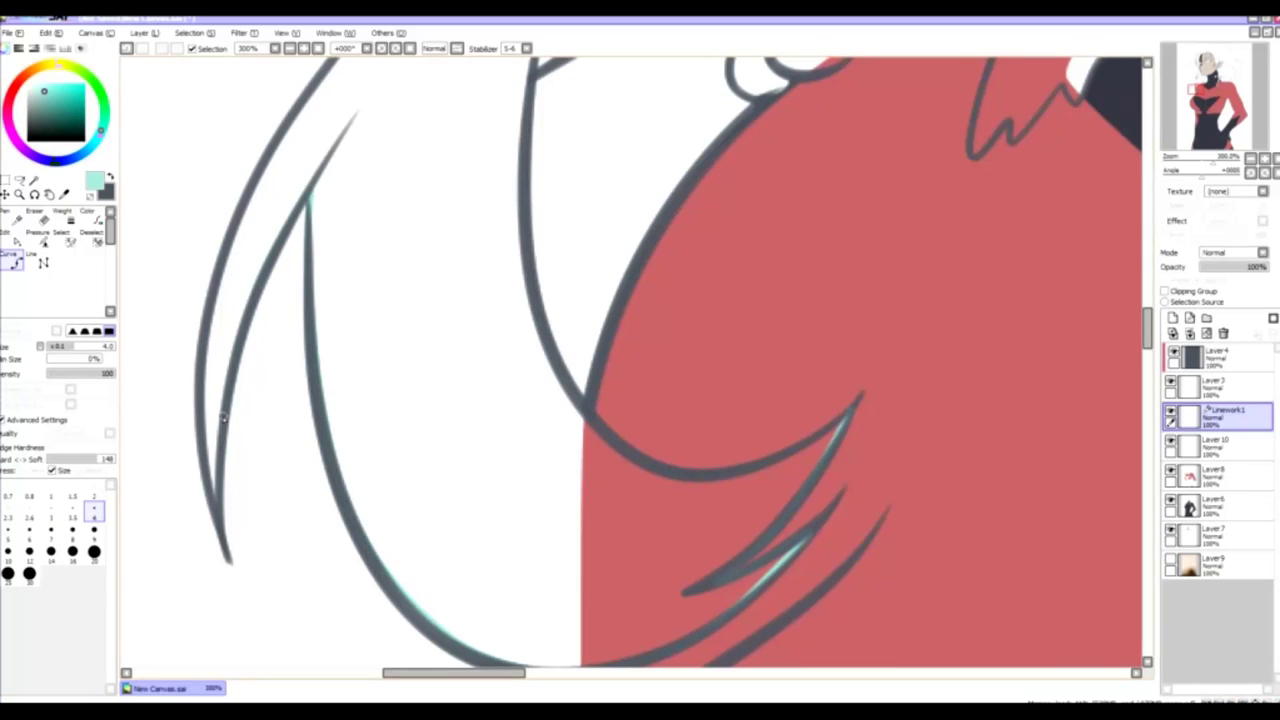
left_click_drag(215, 345, 260, 300)
left_click_drag(390, 280, 412, 364)
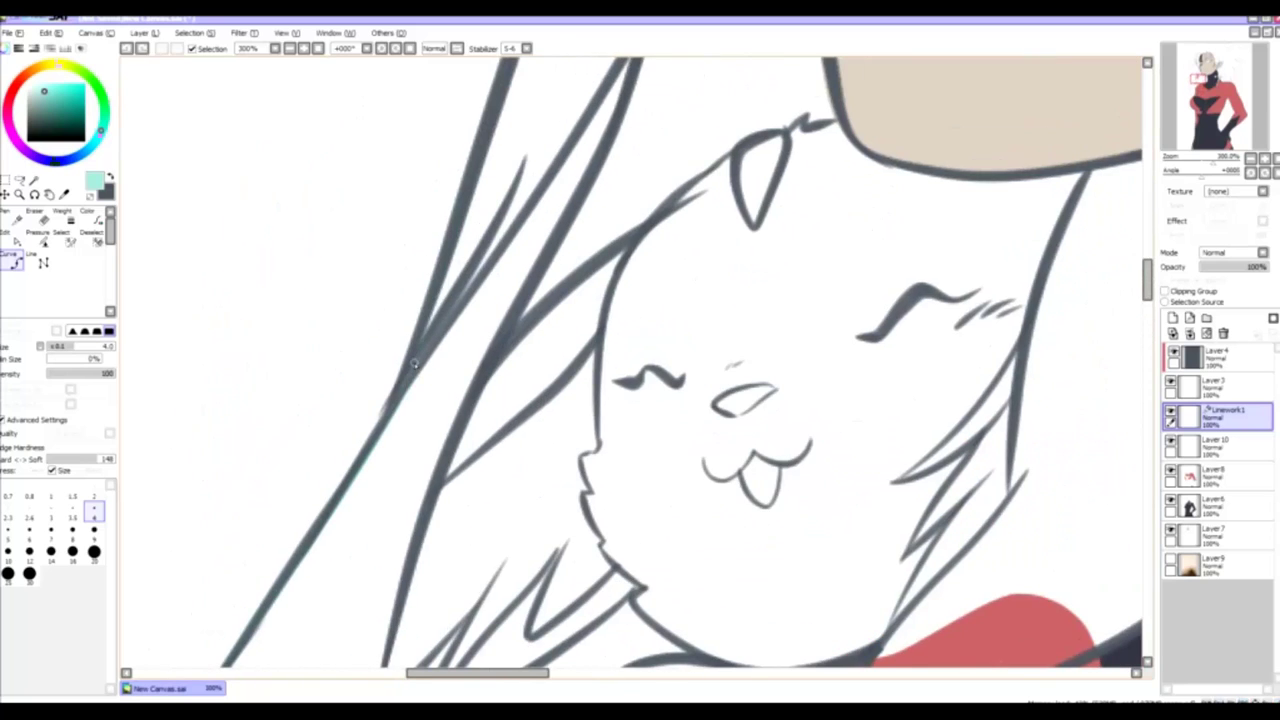
- Trace the pointed hair strands hanging beside the dark-marked eye with pale cyan Curve lines
scroll(450, 340, "up", 6)
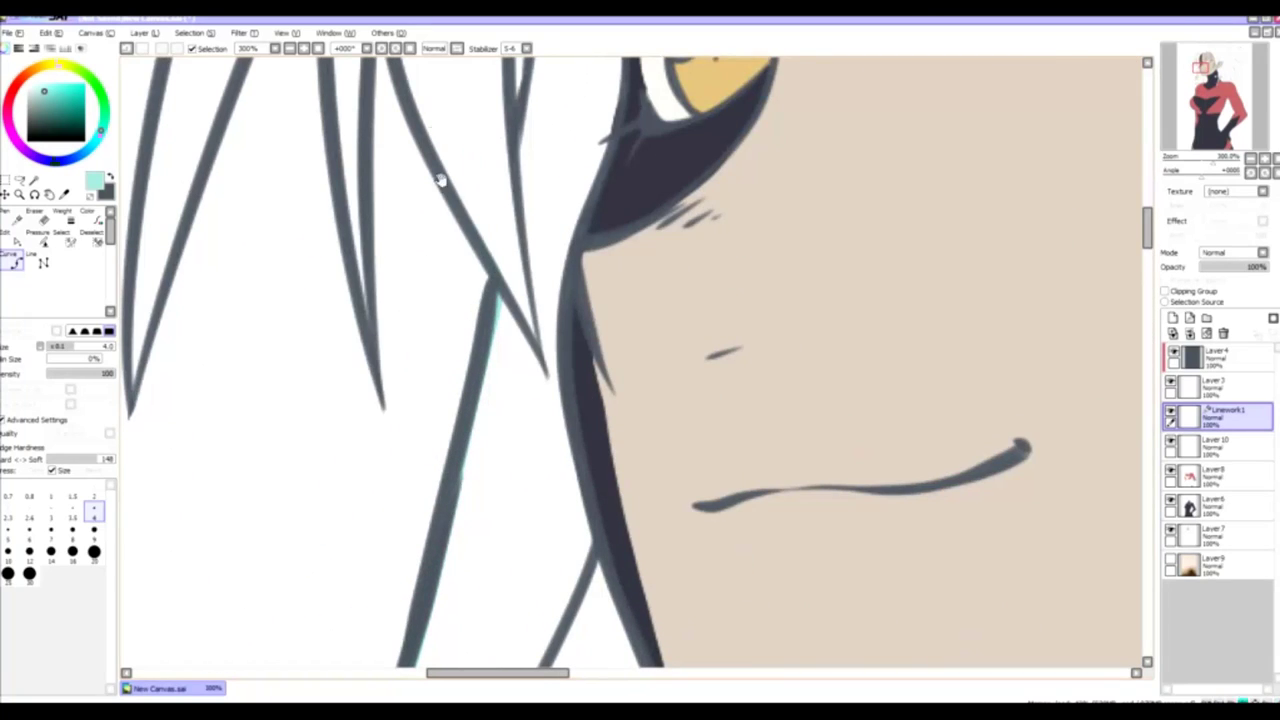
scroll(440, 180, "up", 3)
left_click(437, 640)
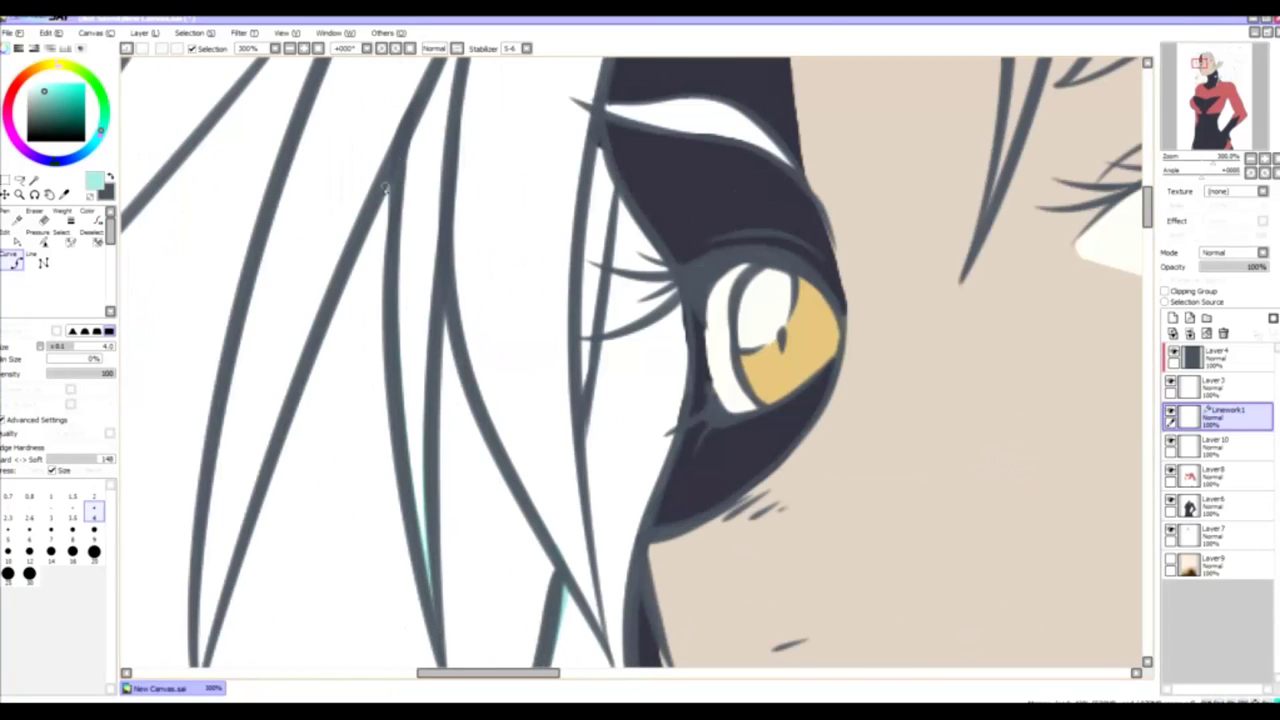
scroll(384, 188, "down", 2)
scroll(340, 140, "up", 4)
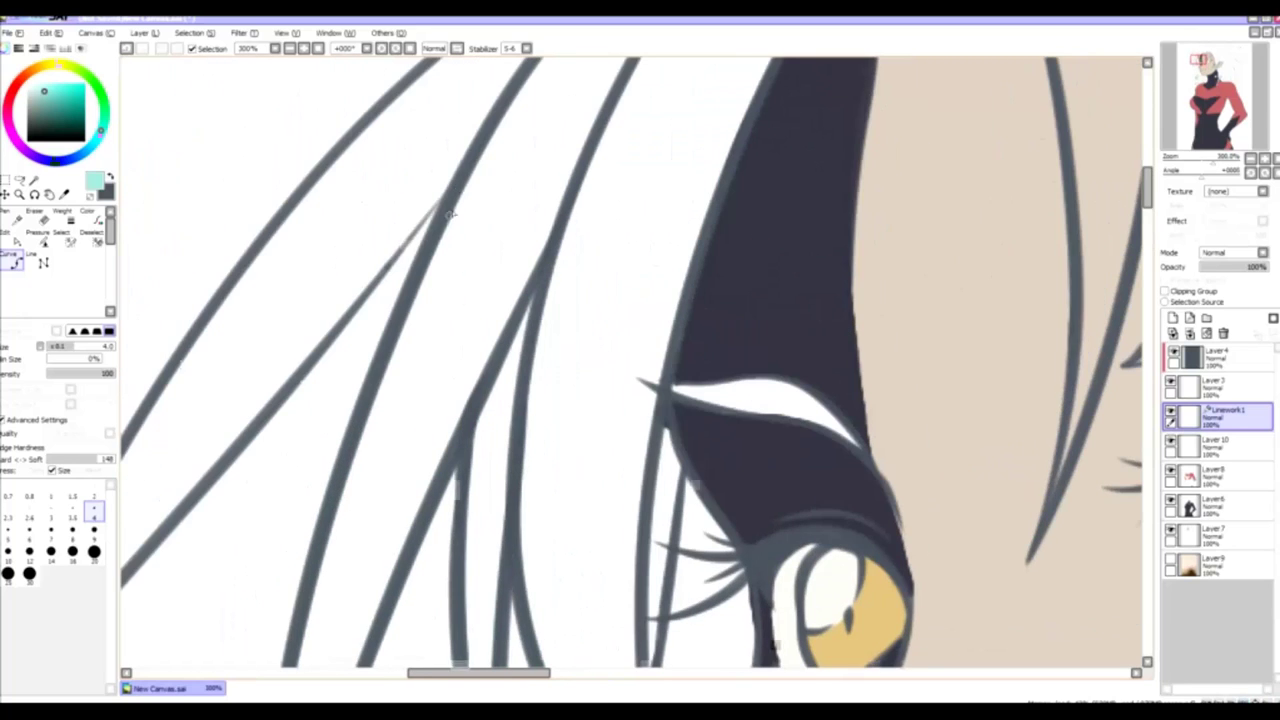
scroll(322, 412, "down", 2)
scroll(322, 412, "left", 2)
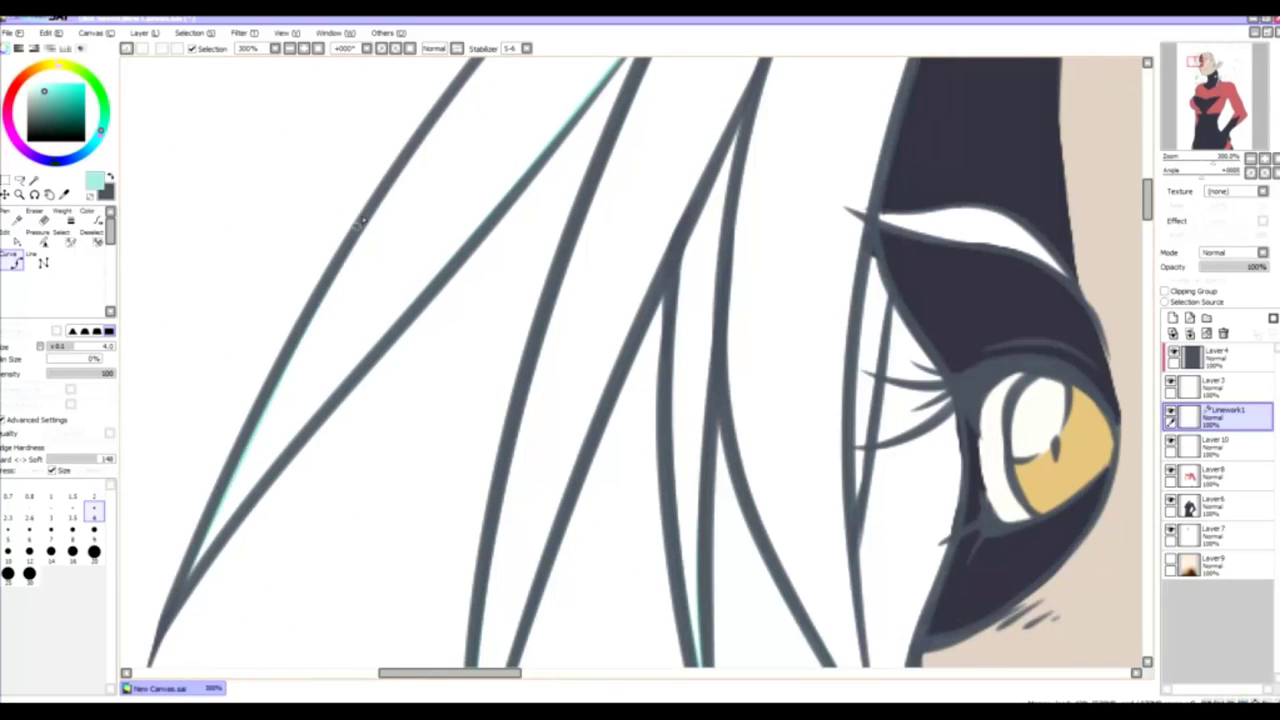
- Outline the long hair spikes sweeping outward from the forehead on the dark-marked side with pale cyan Curve lines
scroll(450, 290, "up", 3)
scroll(450, 290, "right", 1)
scroll(556, 287, "up", 2)
scroll(556, 287, "right", 2)
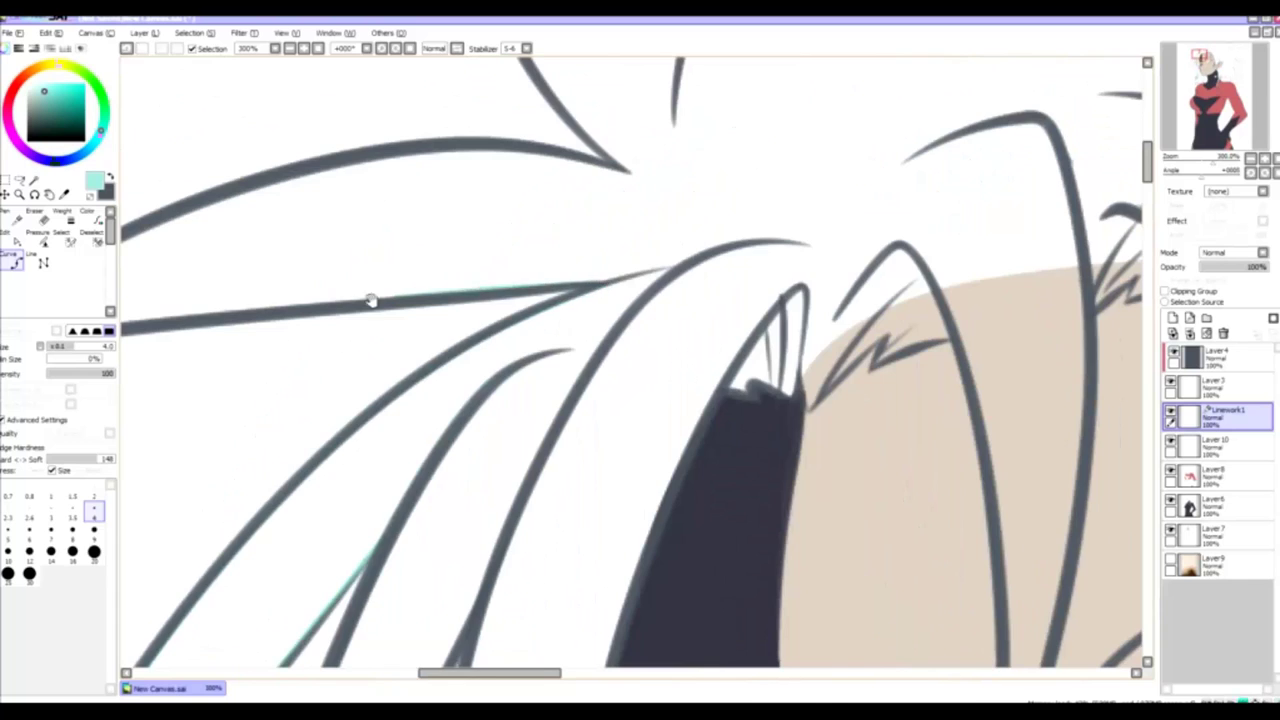
scroll(371, 297, "left", 2)
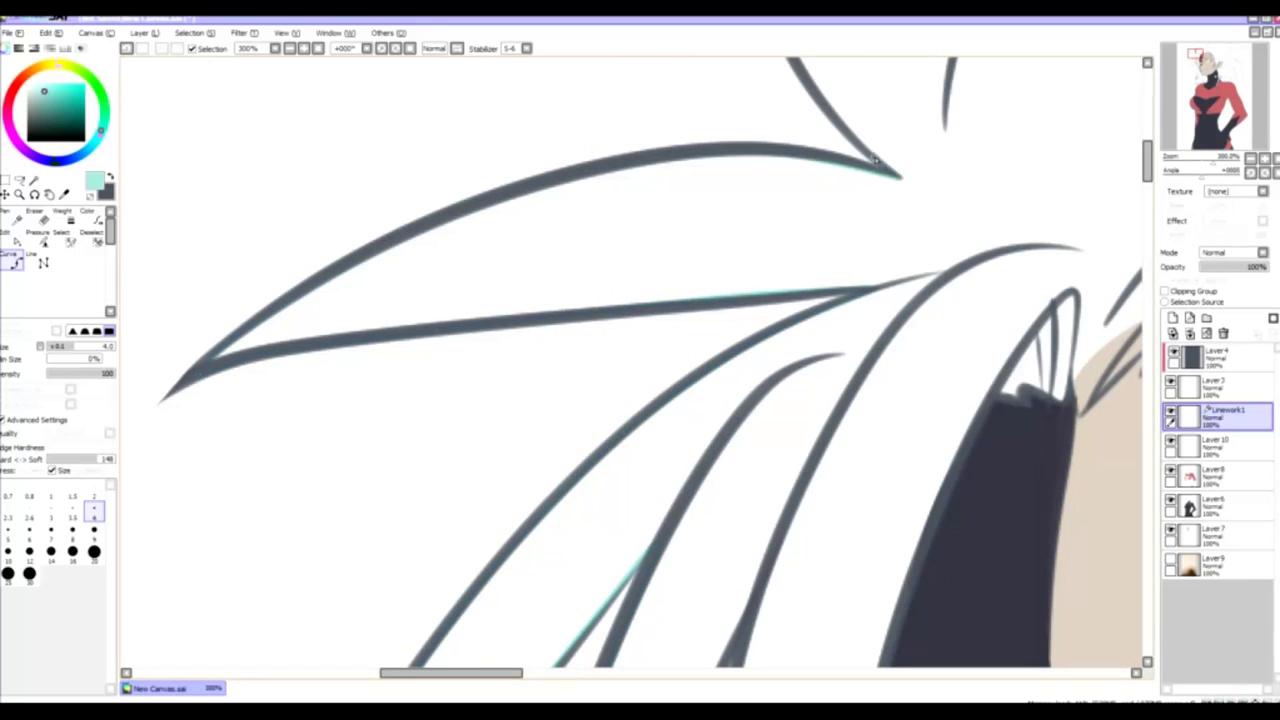
- Trace the upright hair spikes that run up to the canvas's upper edge with pale cyan Curve lines
scroll(640, 250, "up", 5)
scroll(590, 323, "right", 1)
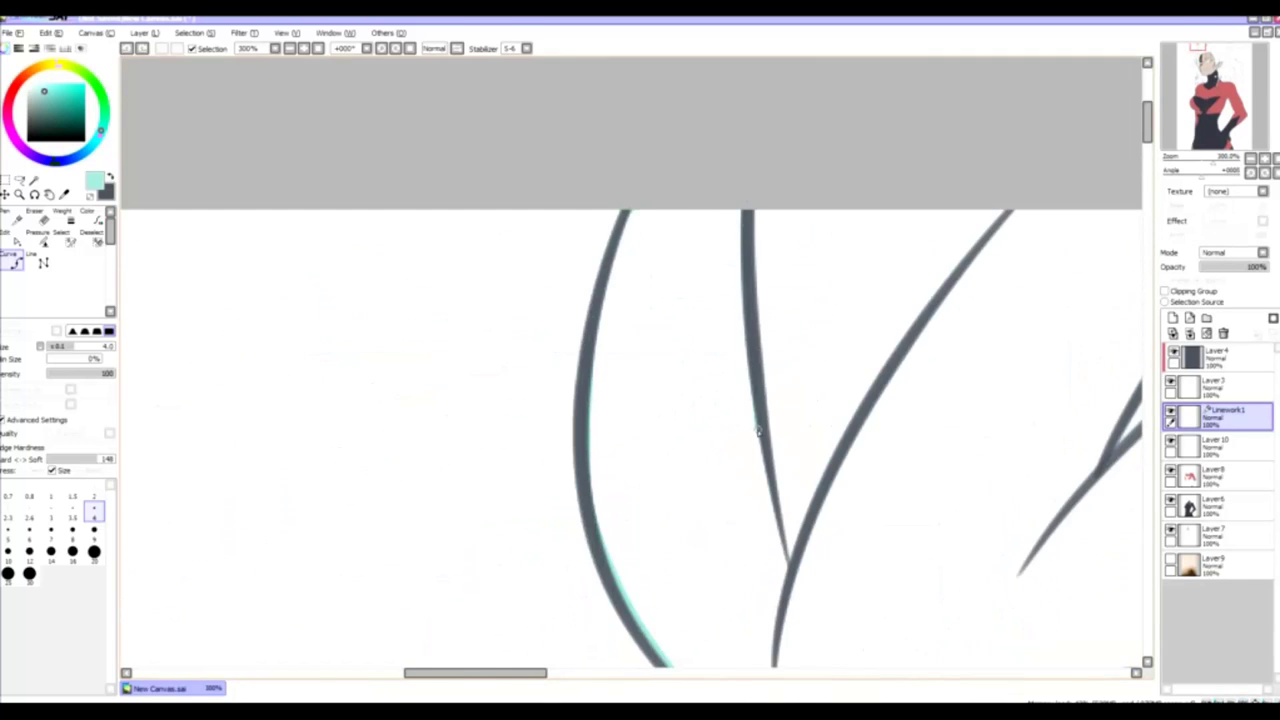
scroll(741, 205, "down", 3)
scroll(850, 215, "up", 3)
scroll(850, 215, "right", 2)
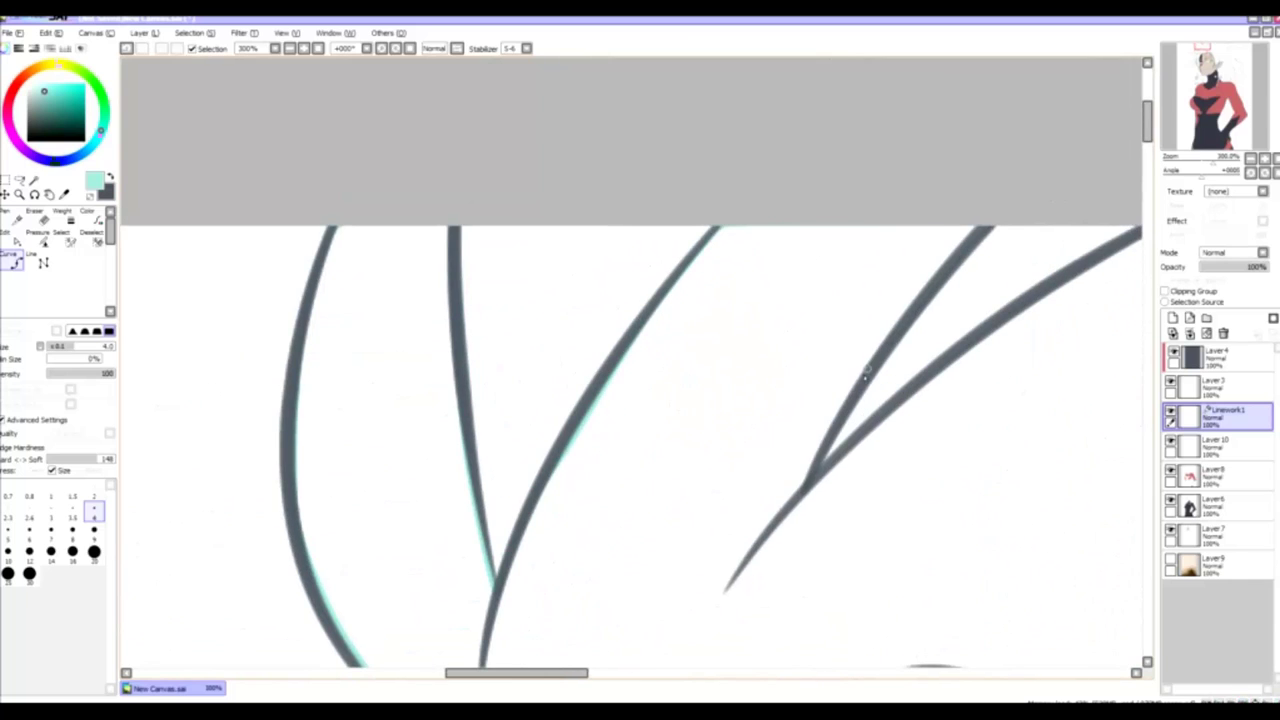
- Continue the pale cyan outline along the crown and around the long uppermost spike at the back of the hair
scroll(866, 368, "right", 2)
scroll(870, 360, "up", 4)
scroll(870, 360, "right", 1)
scroll(873, 357, "down", 4)
scroll(771, 351, "right", 3)
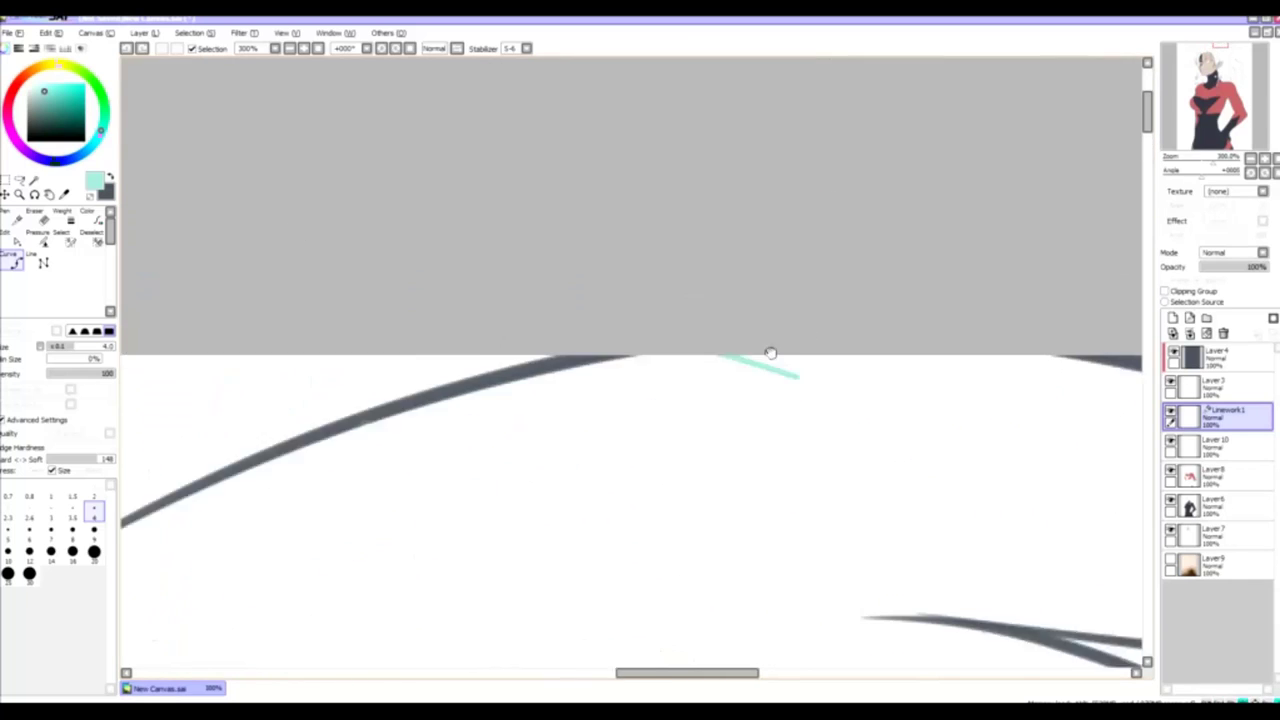
left_click_drag(912, 557, 314, 526)
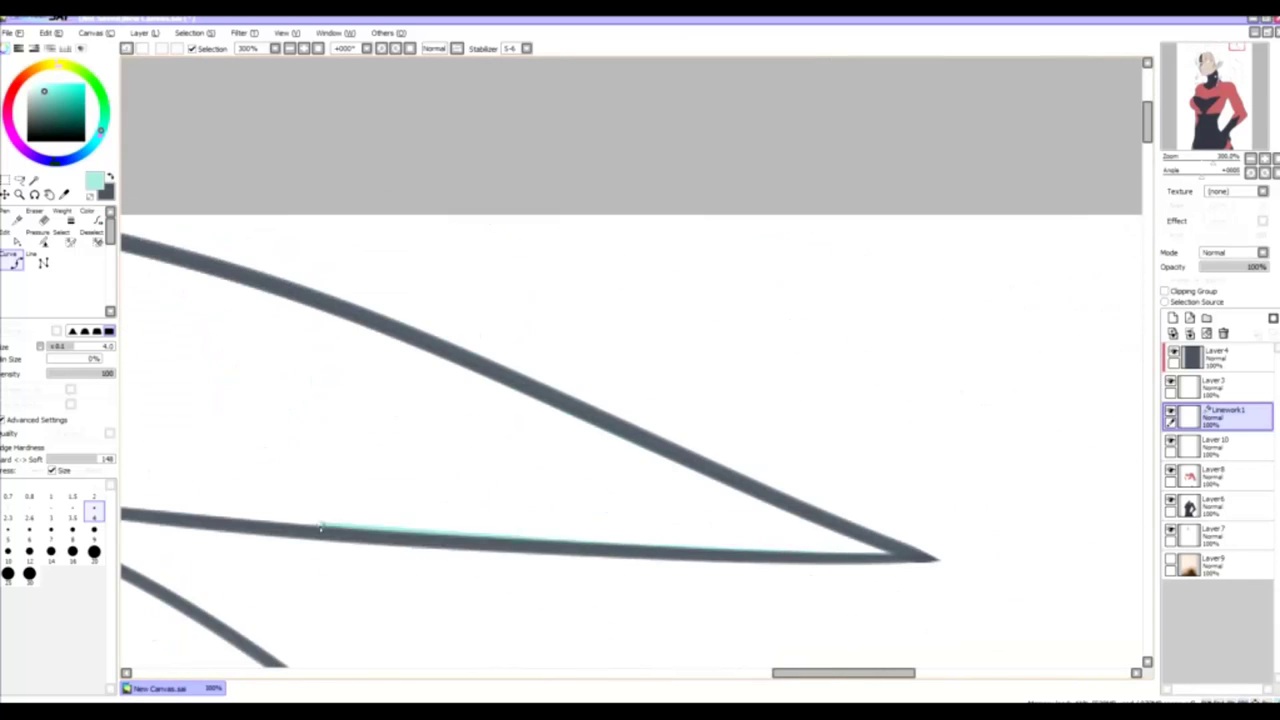
scroll(314, 526, "left", 3)
left_click_drag(525, 484, 720, 558)
- Trace the long outer curve of the back hair downward in pale cyan, undoing the last misplaced stroke
scroll(720, 558, "down", 3)
scroll(720, 558, "right", 2)
left_click_drag(258, 310, 662, 602)
scroll(662, 602, "down", 3)
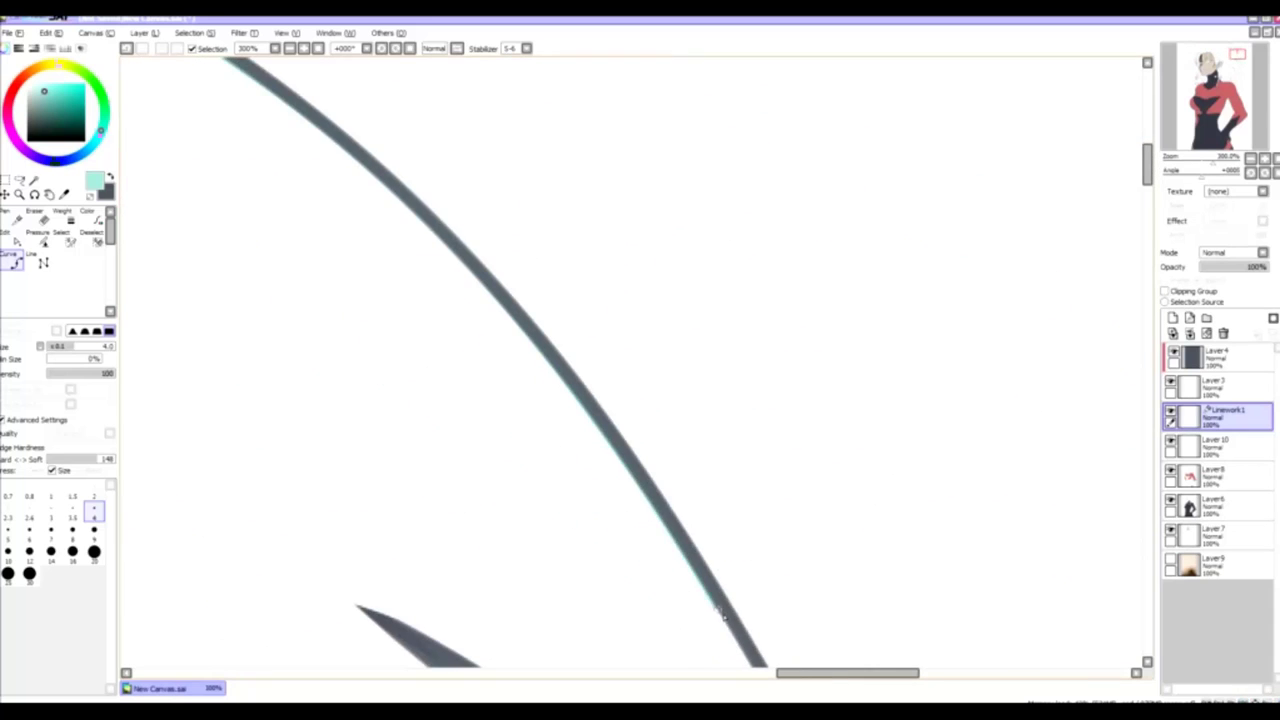
scroll(662, 602, "right", 2)
scroll(710, 473, "down", 3)
scroll(710, 473, "right", 1)
mouse_move(372, 216)
left_mouse_down()
mouse_move(500, 292)
mouse_move(570, 405)
left_mouse_up()
key("ctrl+z")
- Outline the long hanging spikes of the back hair down to the red shoulder with pale cyan Curve lines
scroll(570, 405, "down", 3)
scroll(570, 405, "right", 2)
scroll(605, 508, "down", 3)
scroll(605, 508, "down", 5)
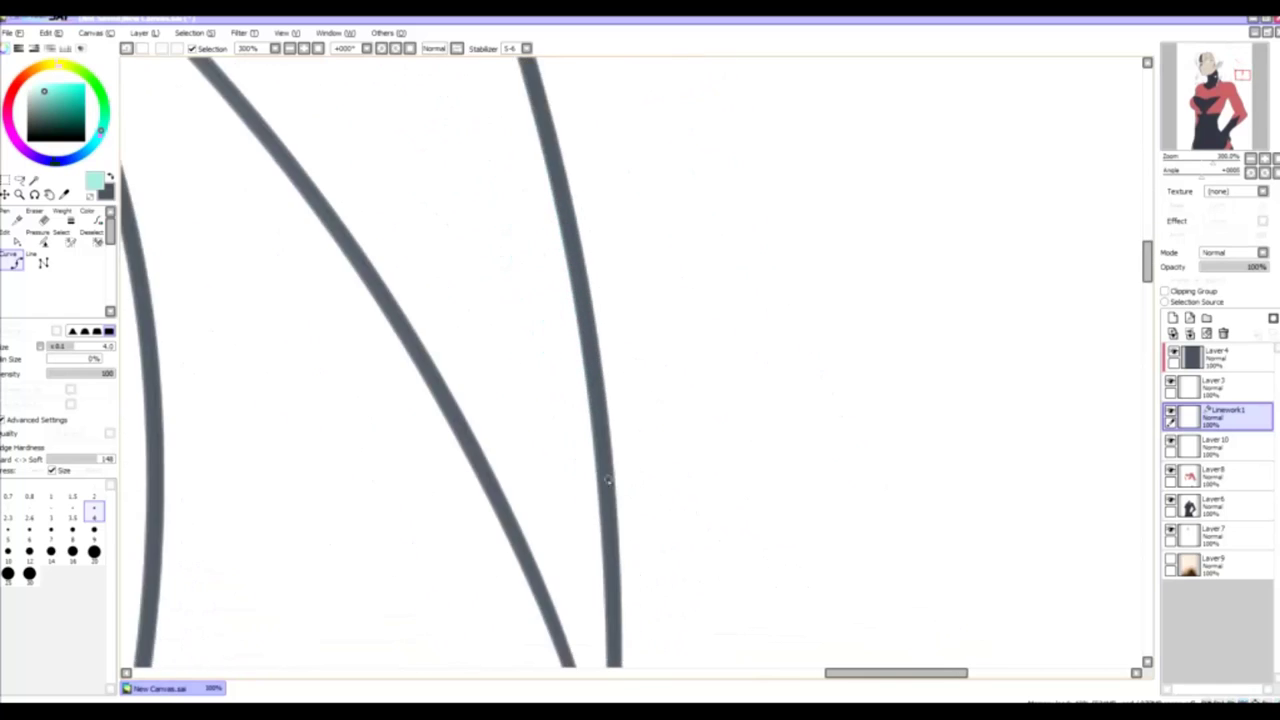
scroll(592, 425, "right", 1)
scroll(472, 133, "up", 3)
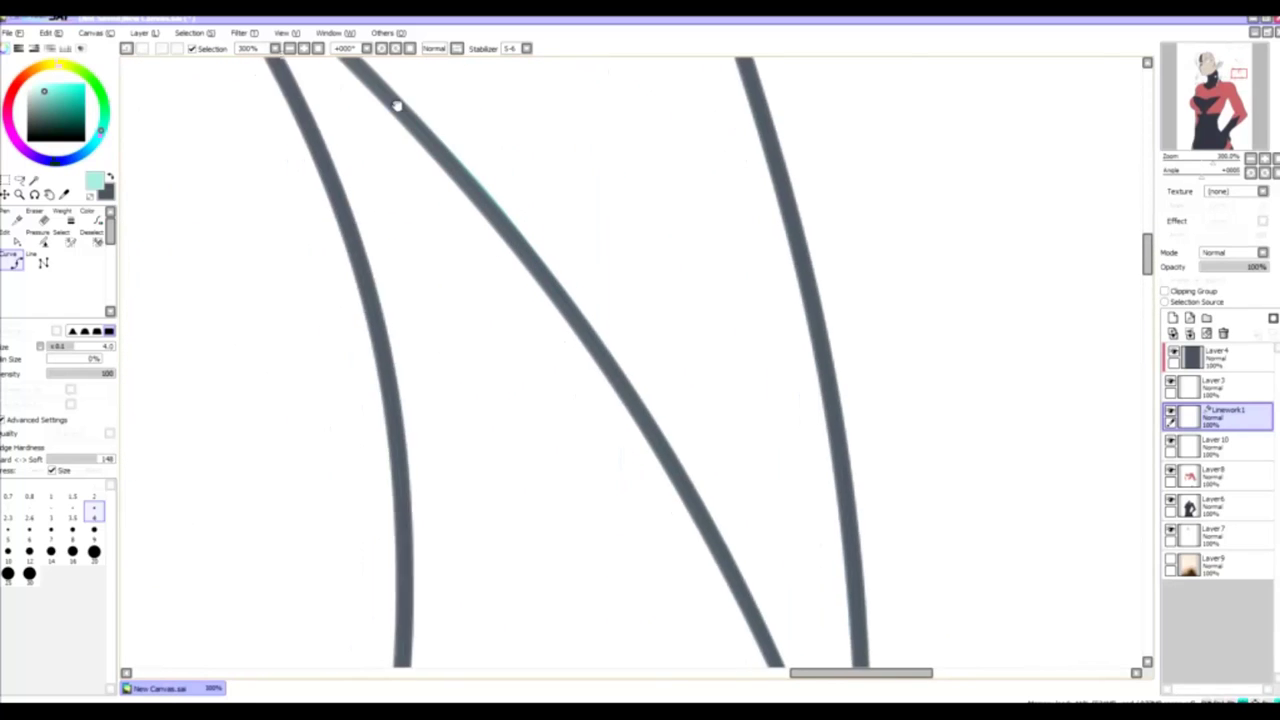
scroll(394, 103, "up", 2)
scroll(566, 338, "left", 2)
scroll(566, 338, "down", 5)
scroll(500, 350, "down", 2)
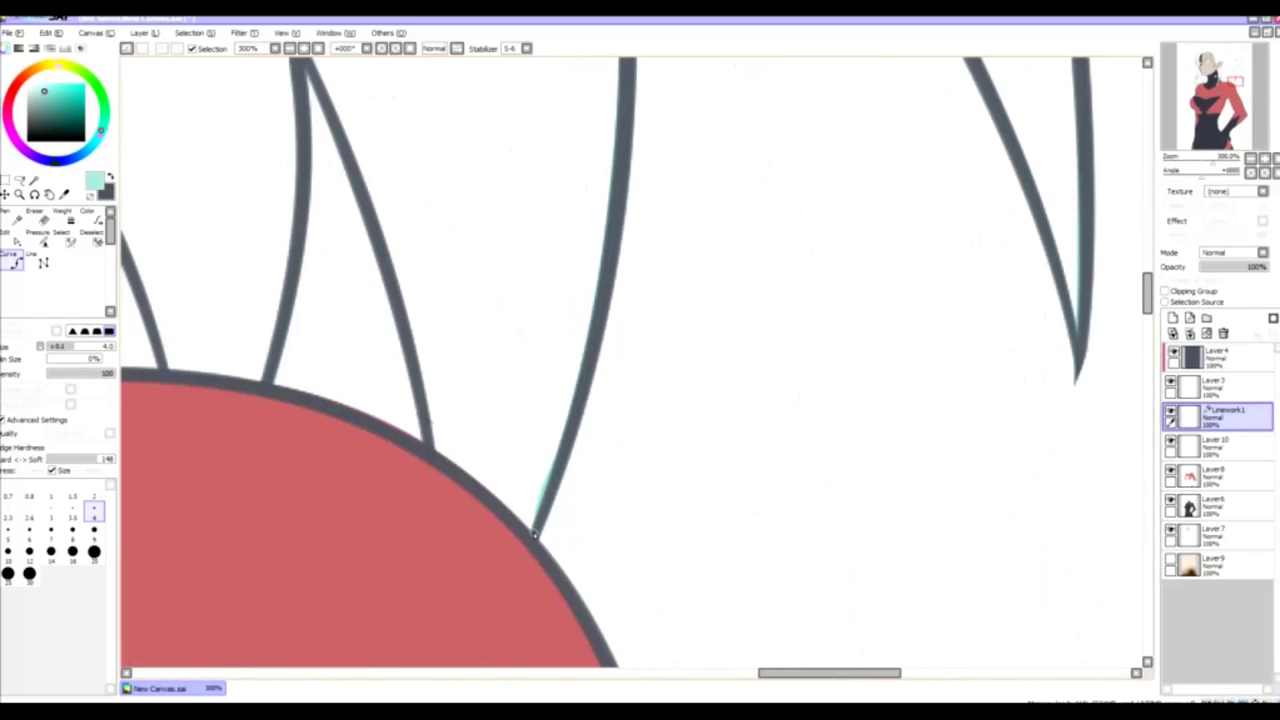
- Trace the short hair spikes along the shoulder line toward the neck with pale cyan Curve lines
scroll(459, 364, "up", 3)
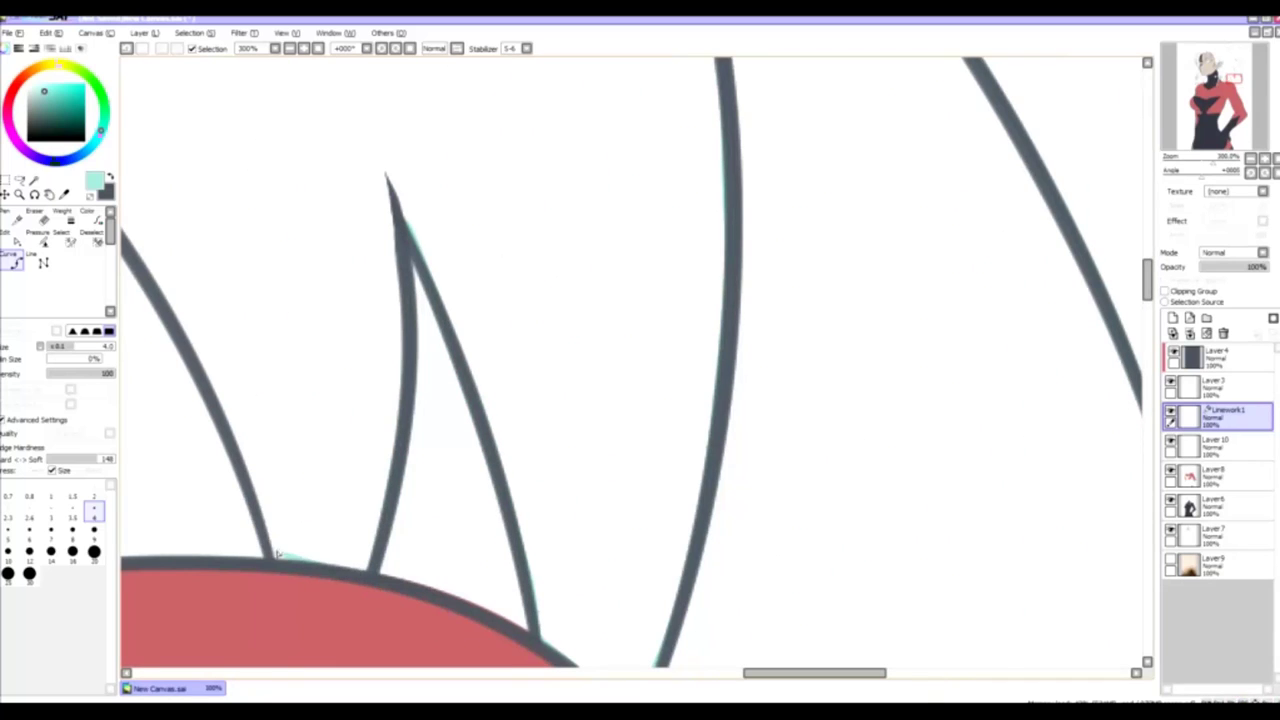
scroll(247, 483, "up", 3)
scroll(409, 380, "down", 3)
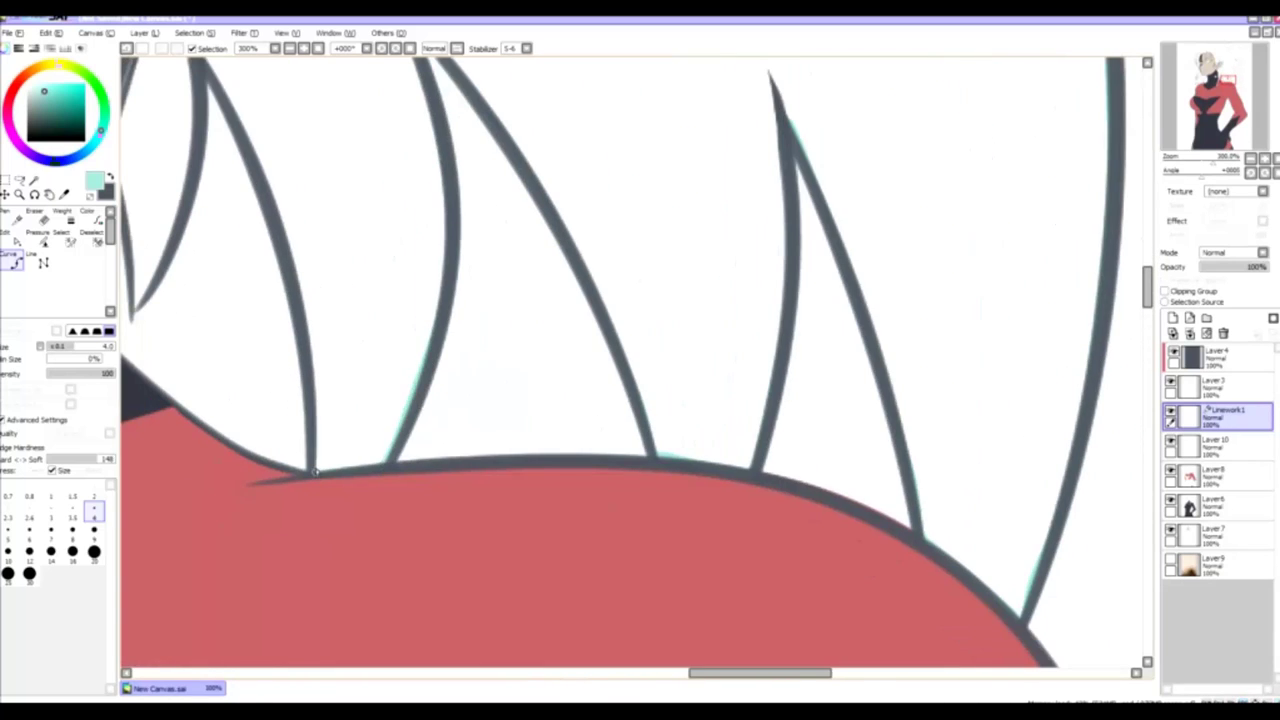
scroll(413, 371, "up", 2)
left_click_drag(281, 512, 281, 447)
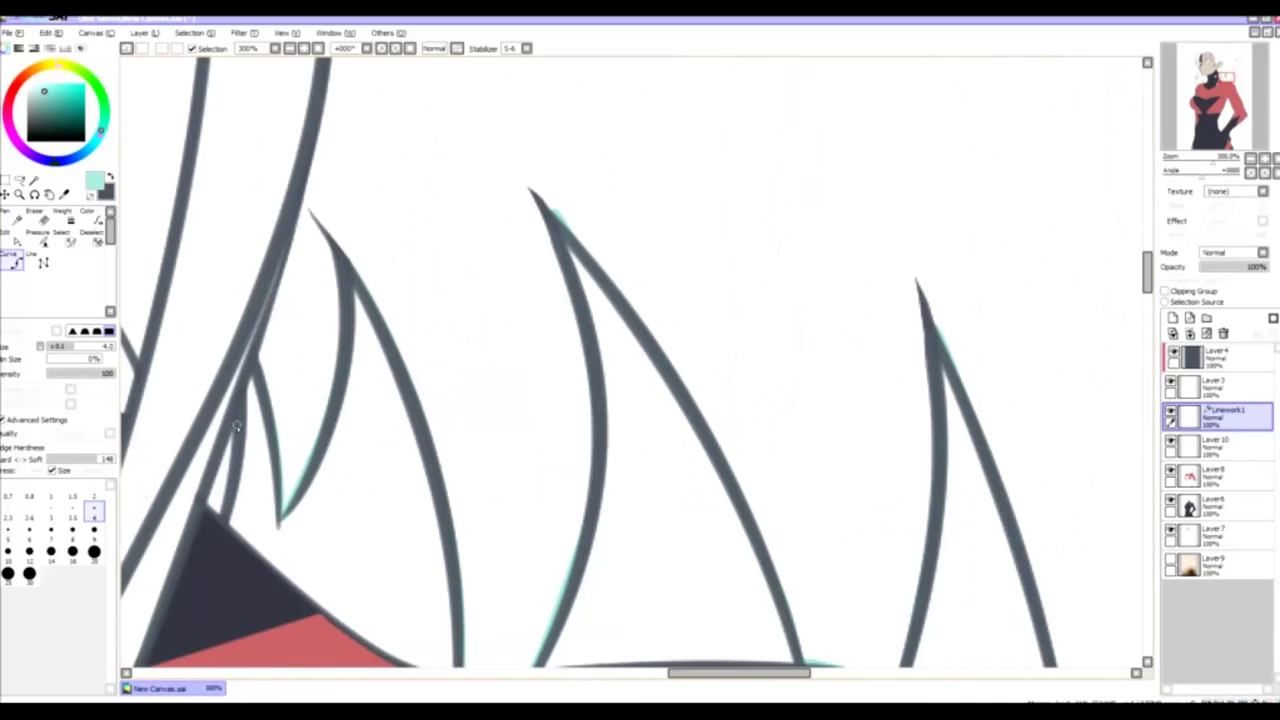
- Outline the curved hair lock hanging over the collar onto the chest with pale cyan Curve lines
scroll(187, 512, "down", 5)
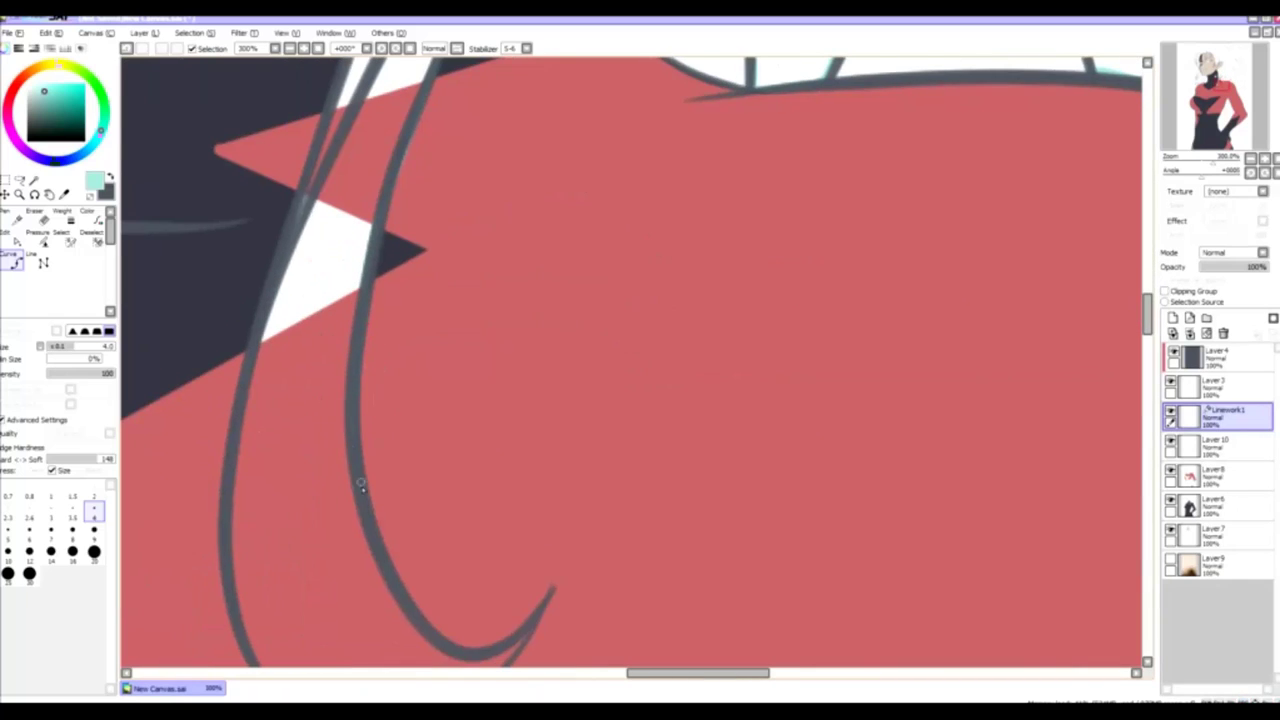
scroll(390, 494, "down", 2)
mouse_move(478, 478)
left_mouse_down()
mouse_move(407, 538)
mouse_move(357, 563)
mouse_move(452, 512)
mouse_move(364, 561)
mouse_move(256, 562)
mouse_move(188, 482)
mouse_move(178, 336)
mouse_move(217, 180)
left_mouse_up()
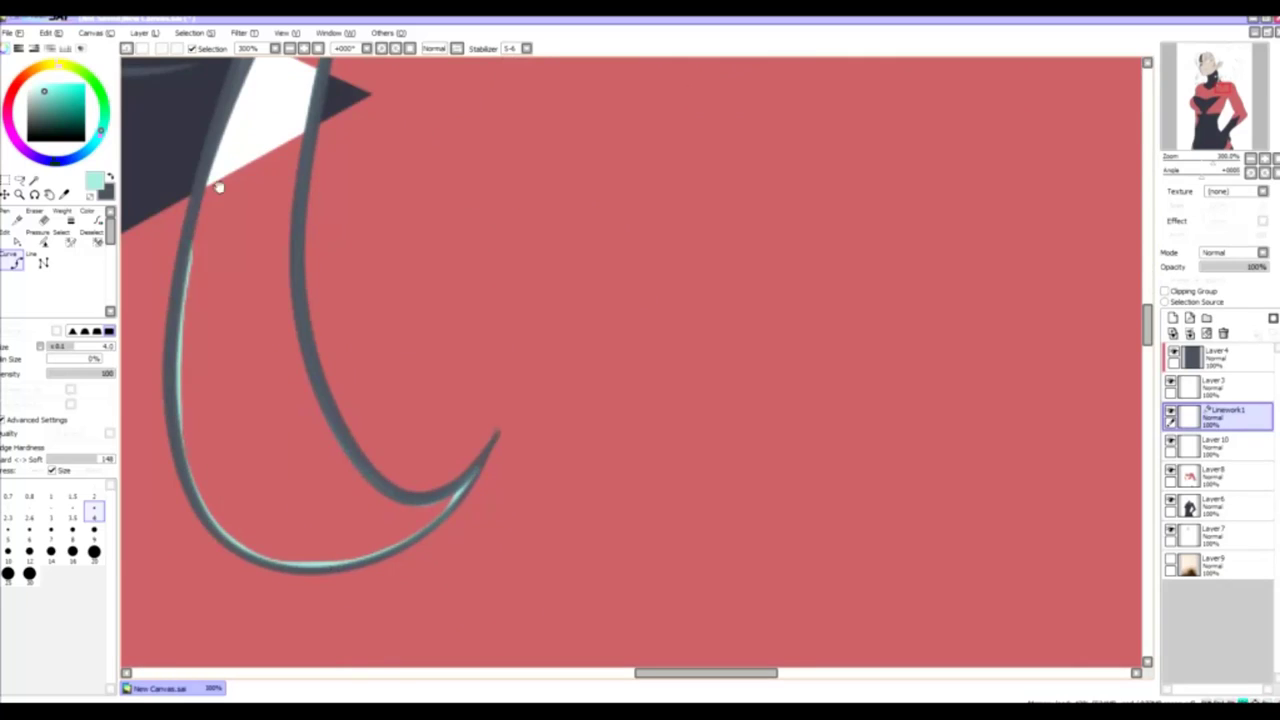
- Trace the jagged hair edge against the dark neck below the earlobe with pale cyan Curve lines
scroll(275, 316, "up", 3)
scroll(275, 316, "up", 4)
scroll(378, 405, "up", 3)
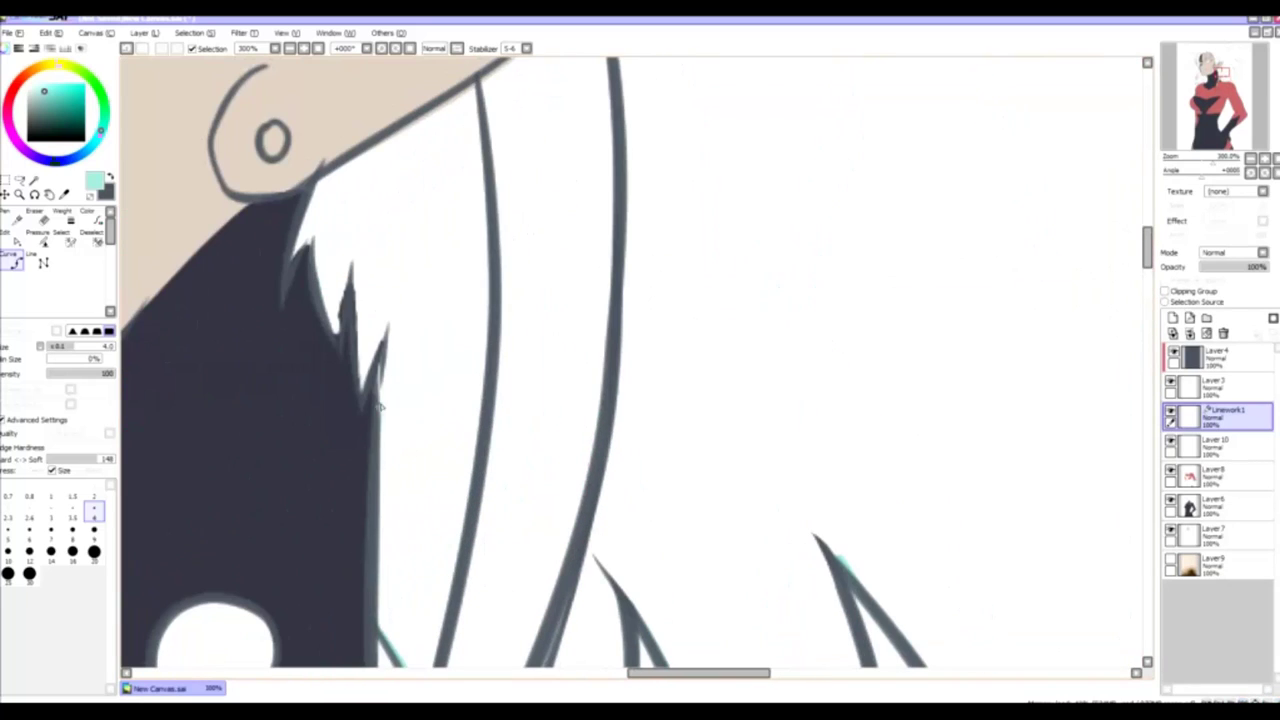
left_click_drag(364, 400, 341, 322)
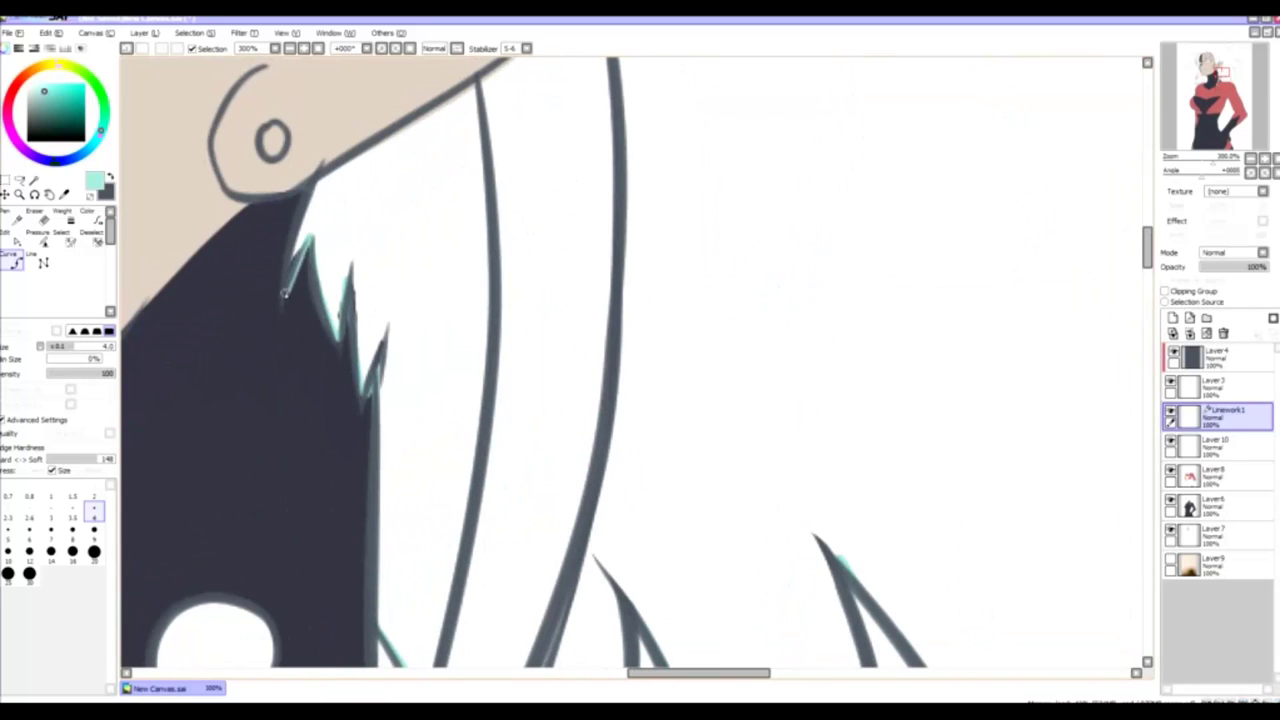
- Trace around the pointed ear and down the hair strand in front of it with pale cyan Curve lines
scroll(394, 323, "up", 3)
scroll(520, 290, "up", 3)
scroll(520, 290, "up", 3)
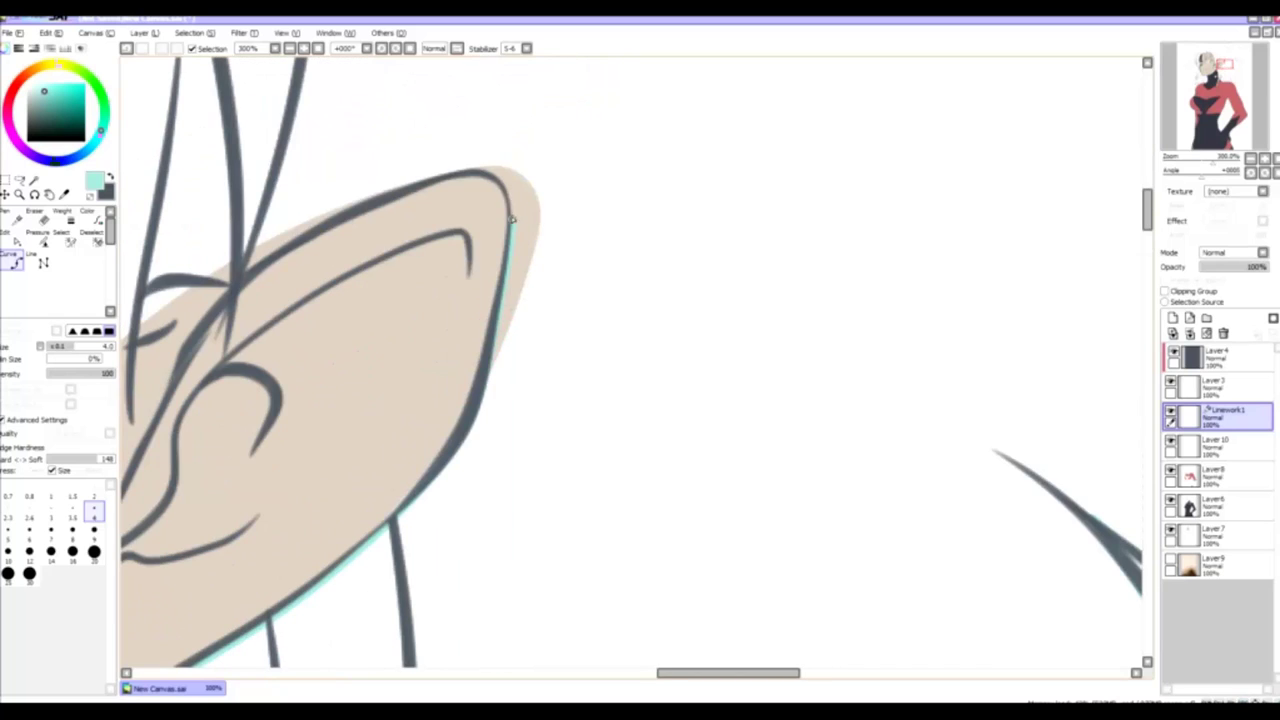
left_click_drag(512, 220, 400, 178)
scroll(381, 249, "down", 3)
scroll(381, 249, "left", 3)
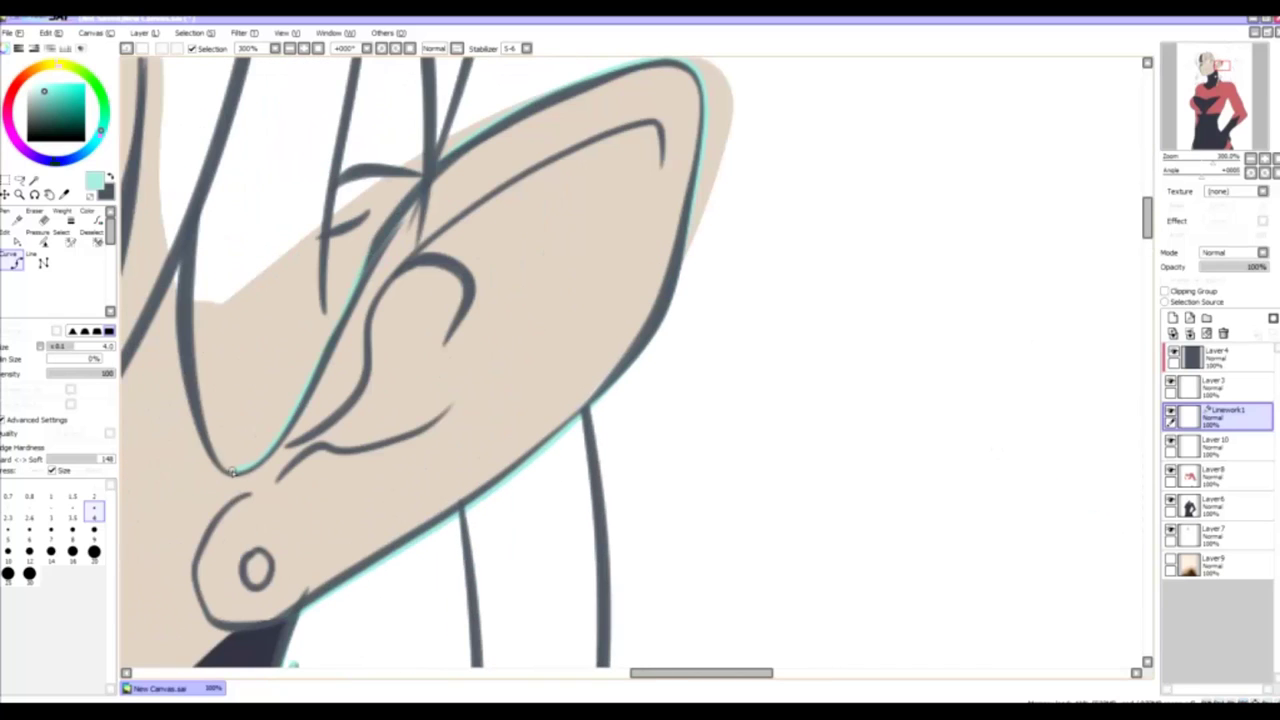
scroll(183, 307, "left", 3)
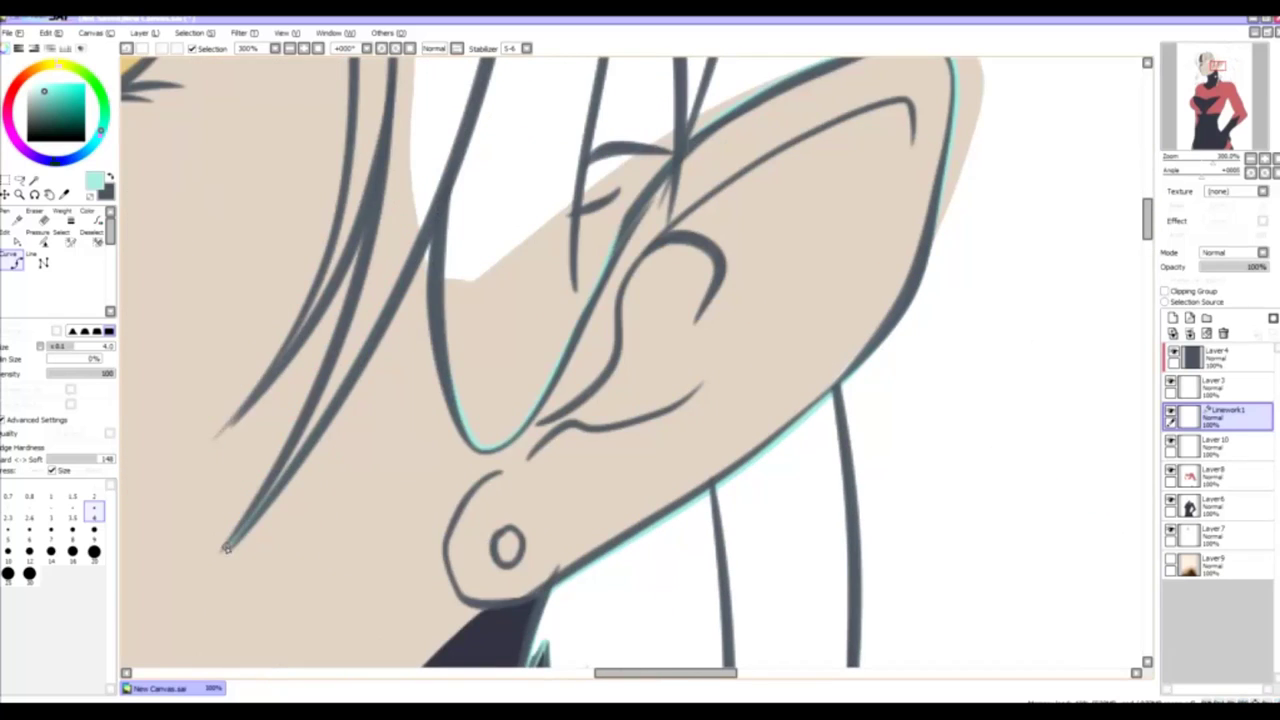
- Outline the hair strand beside the yellow eye up to the jagged hairline at the temple in pale cyan
scroll(341, 231, "up", 3)
scroll(341, 231, "left", 3)
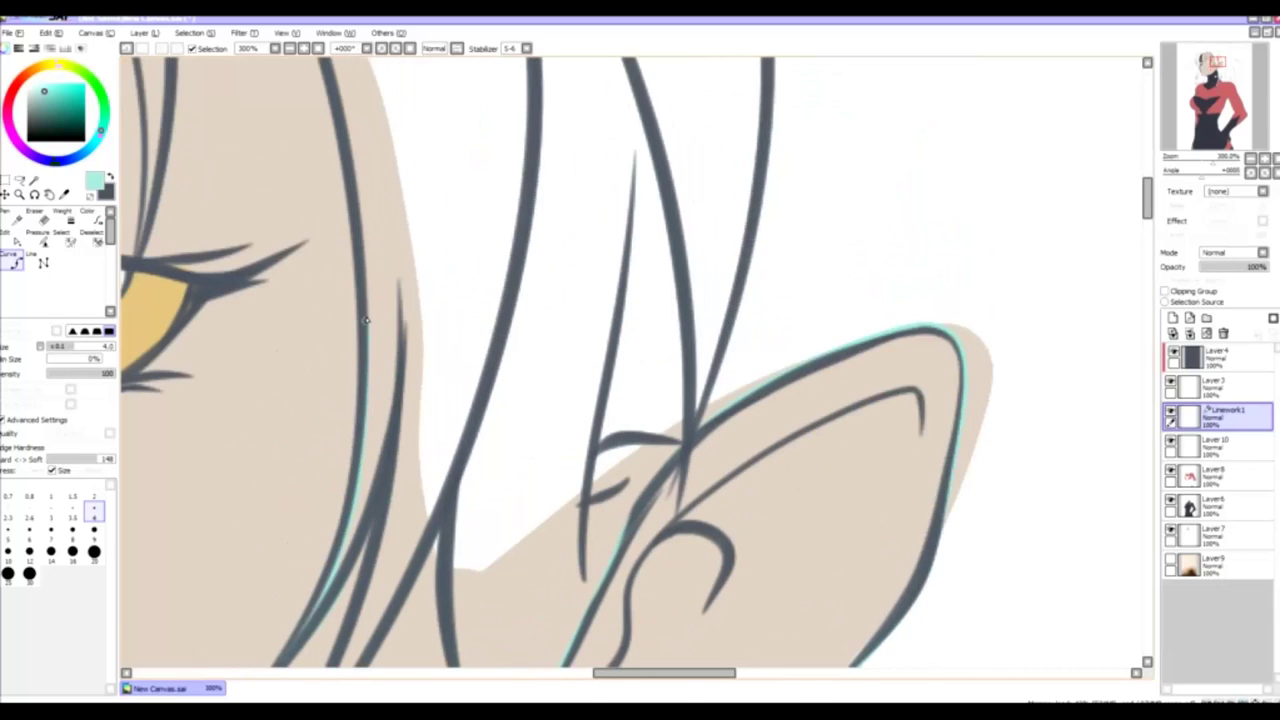
scroll(376, 250, "up", 3)
scroll(376, 250, "left", 2)
scroll(278, 152, "up", 2)
scroll(278, 152, "left", 1)
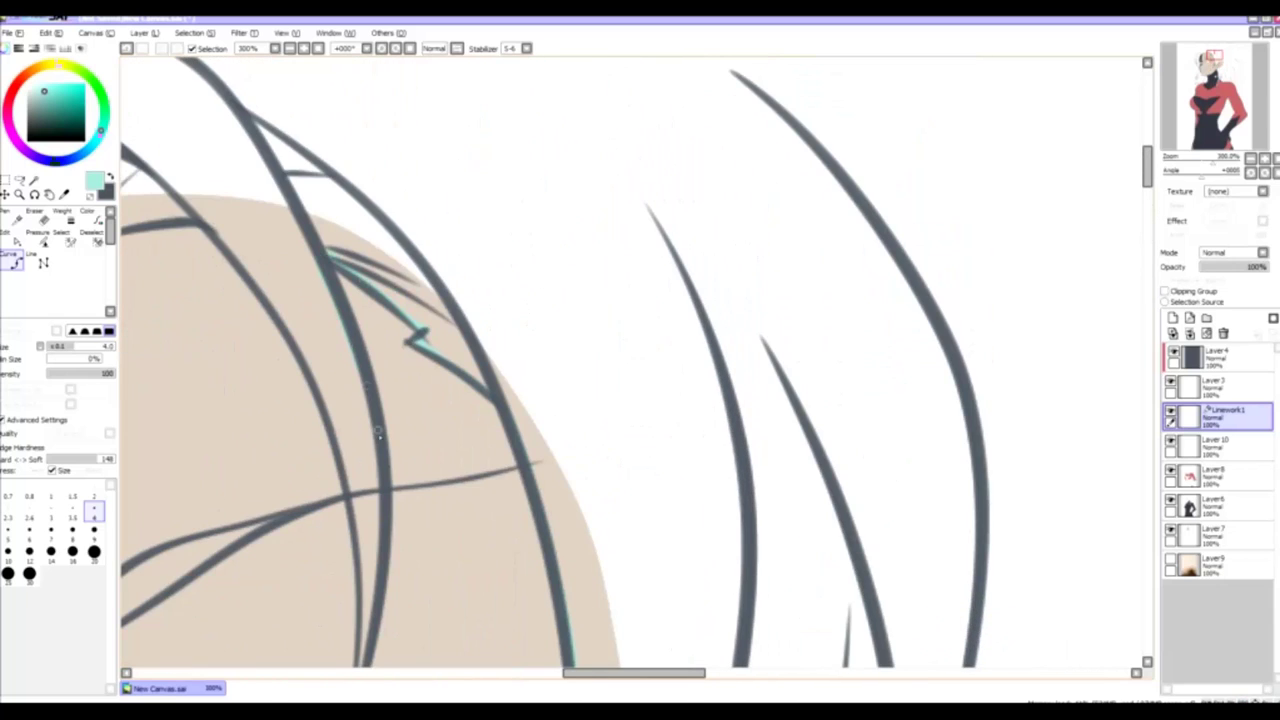
- Trace the bang strands that fall across the eyebrow to the yellow eye with pale cyan Curve lines
scroll(378, 432, "down", 3)
scroll(365, 304, "up", 3)
scroll(383, 298, "left", 1)
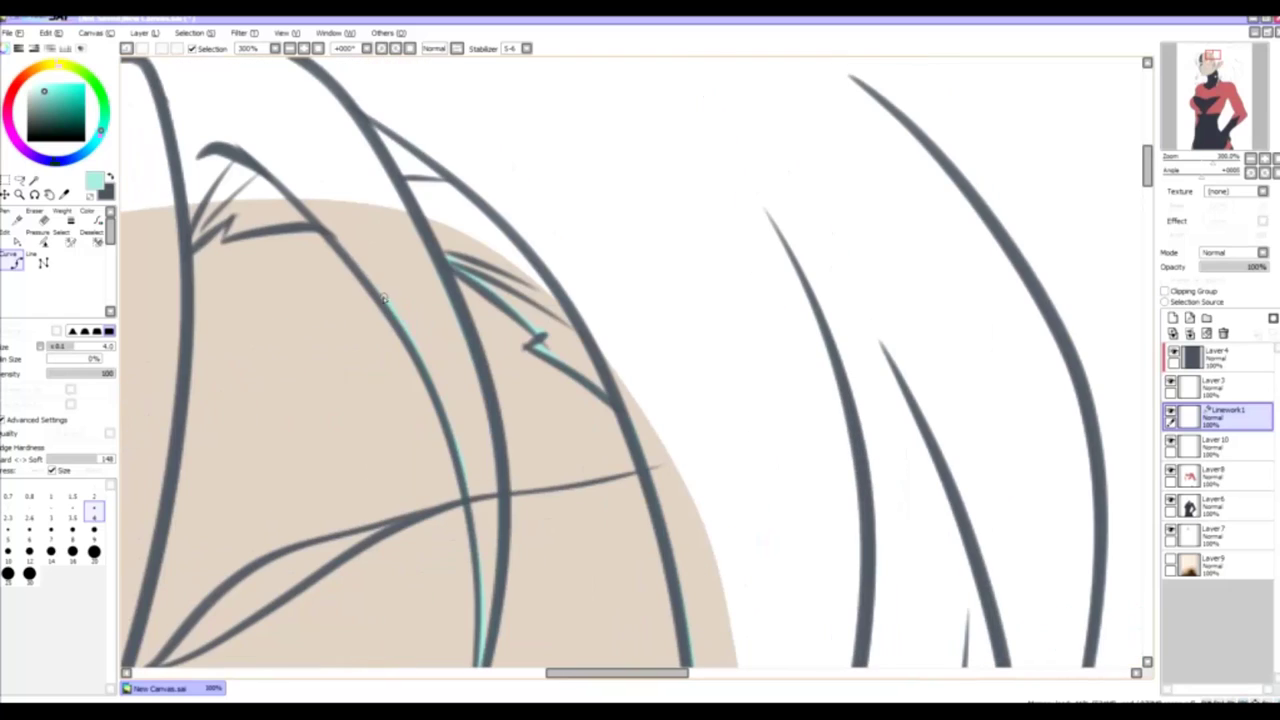
scroll(283, 318, "down", 3)
scroll(283, 318, "left", 1)
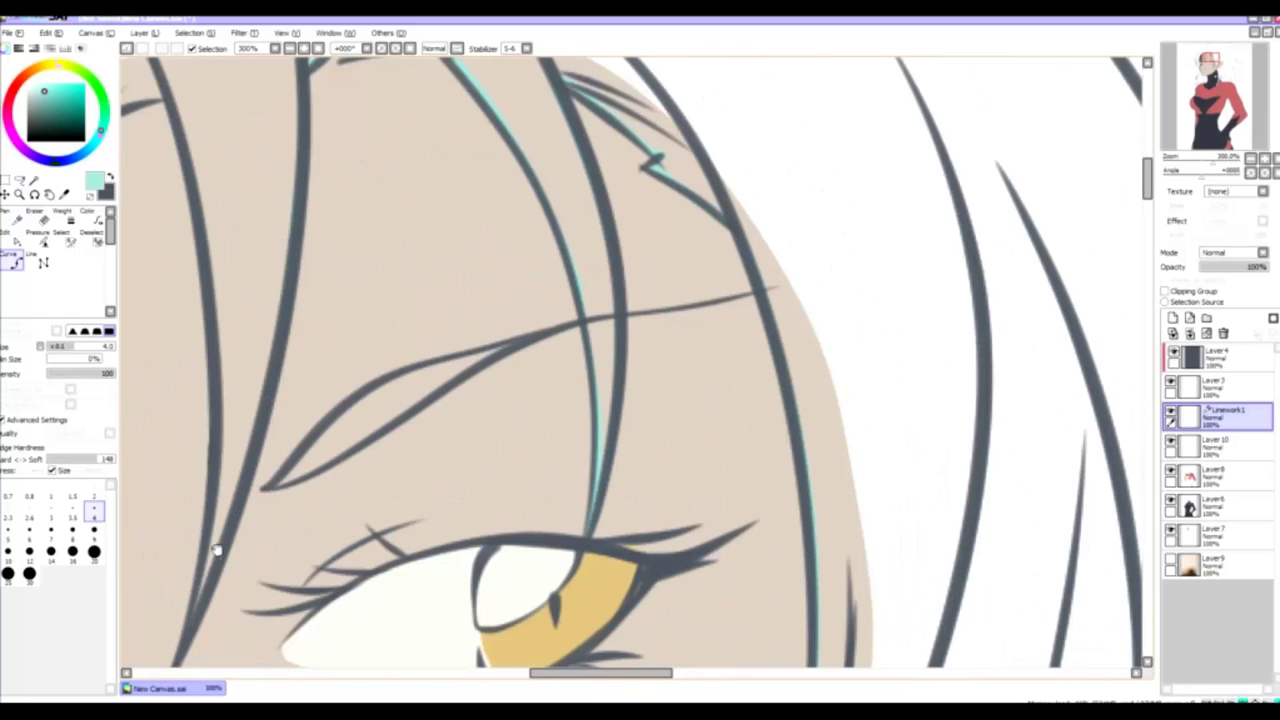
- Outline the remaining bangs and the jagged hairline across the forehead to the dark face marking in pale cyan
scroll(240, 480, "down", 2)
scroll(300, 320, "up", 4)
scroll(300, 320, "left", 2)
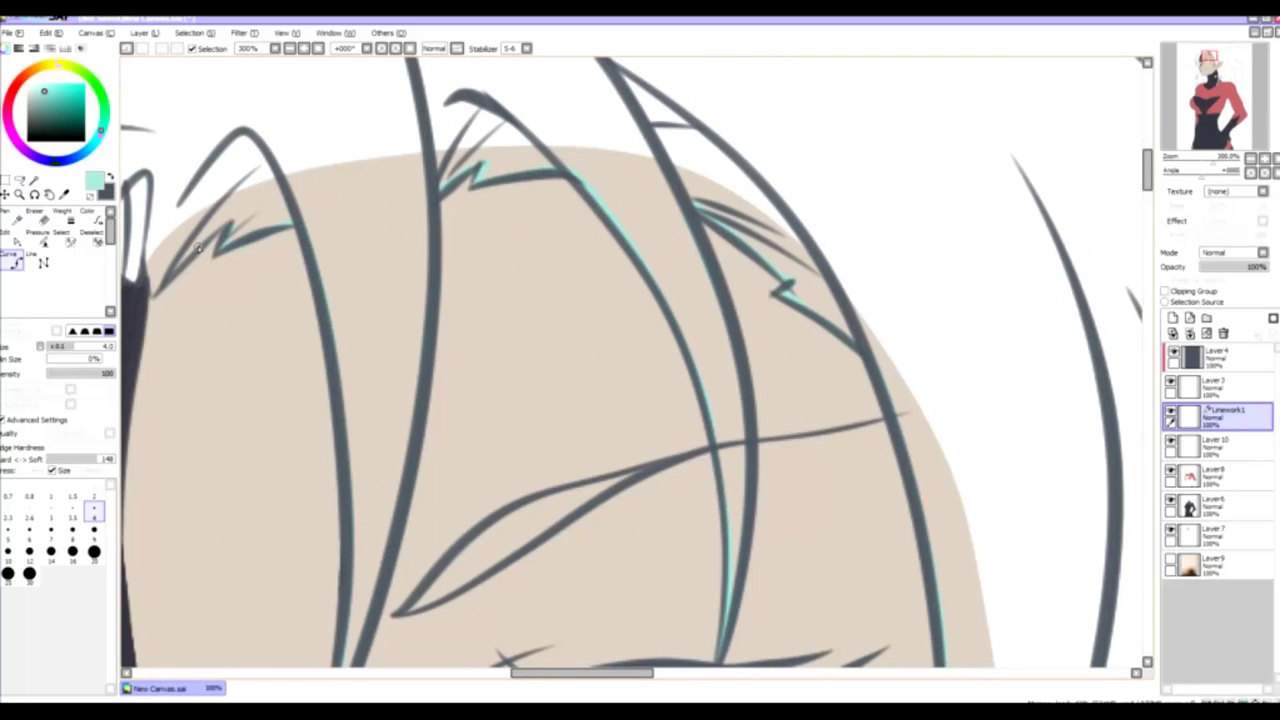
scroll(393, 193, "left", 2)
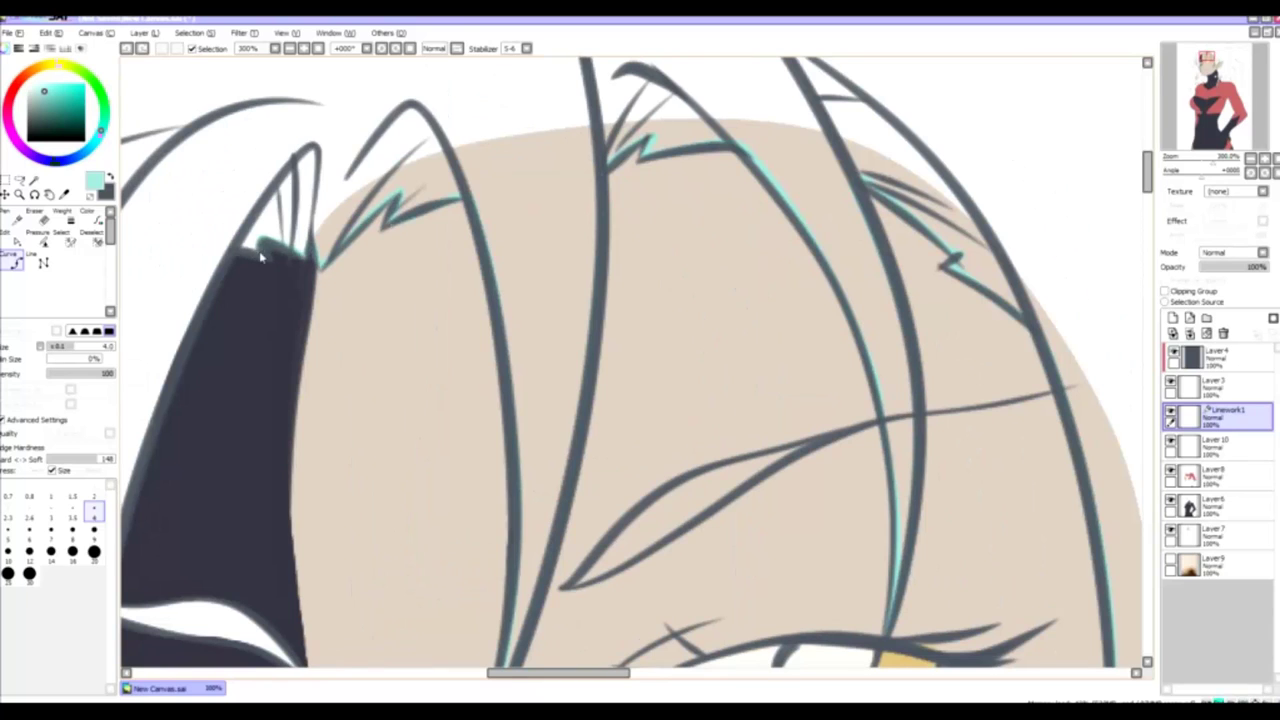
- Check the pale cyan linework from the forehead past both eyes and down the hanging side strands to the shoulder
scroll(280, 243, "down", 3)
scroll(280, 243, "left", 2)
scroll(319, 240, "up", 3)
scroll(218, 520, "down", 3)
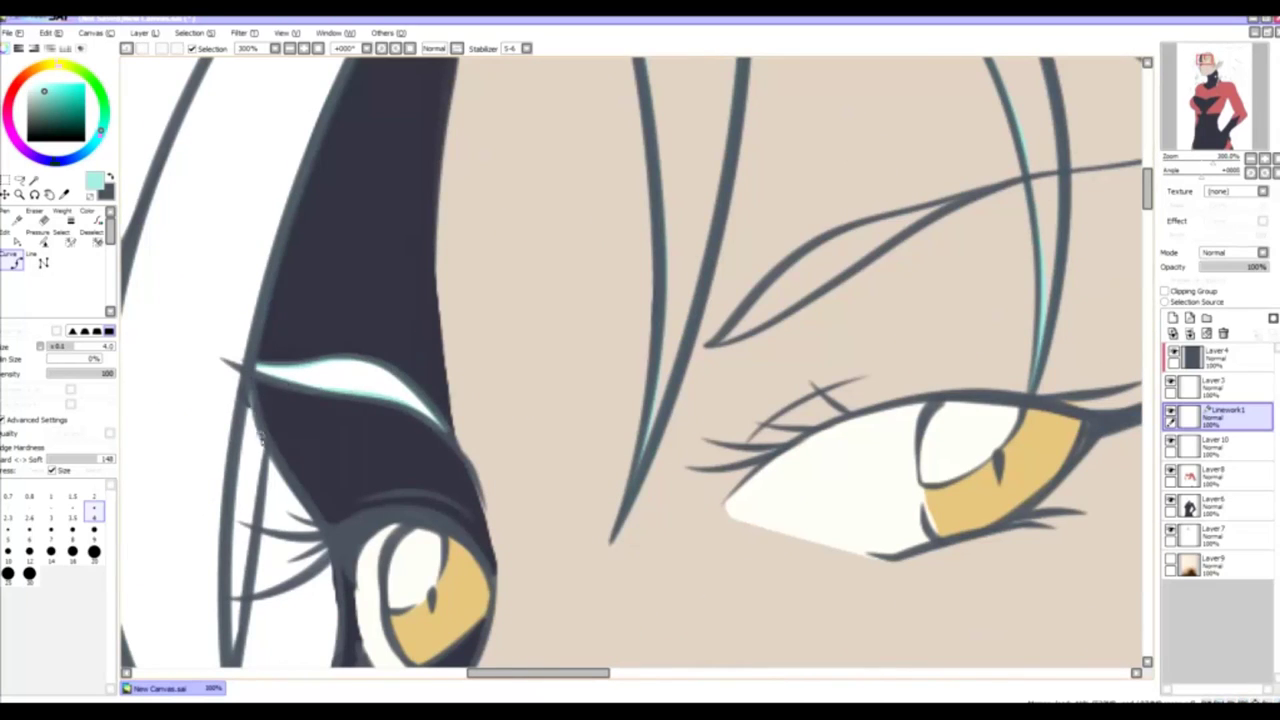
scroll(391, 254, "down", 3)
scroll(391, 254, "left", 2)
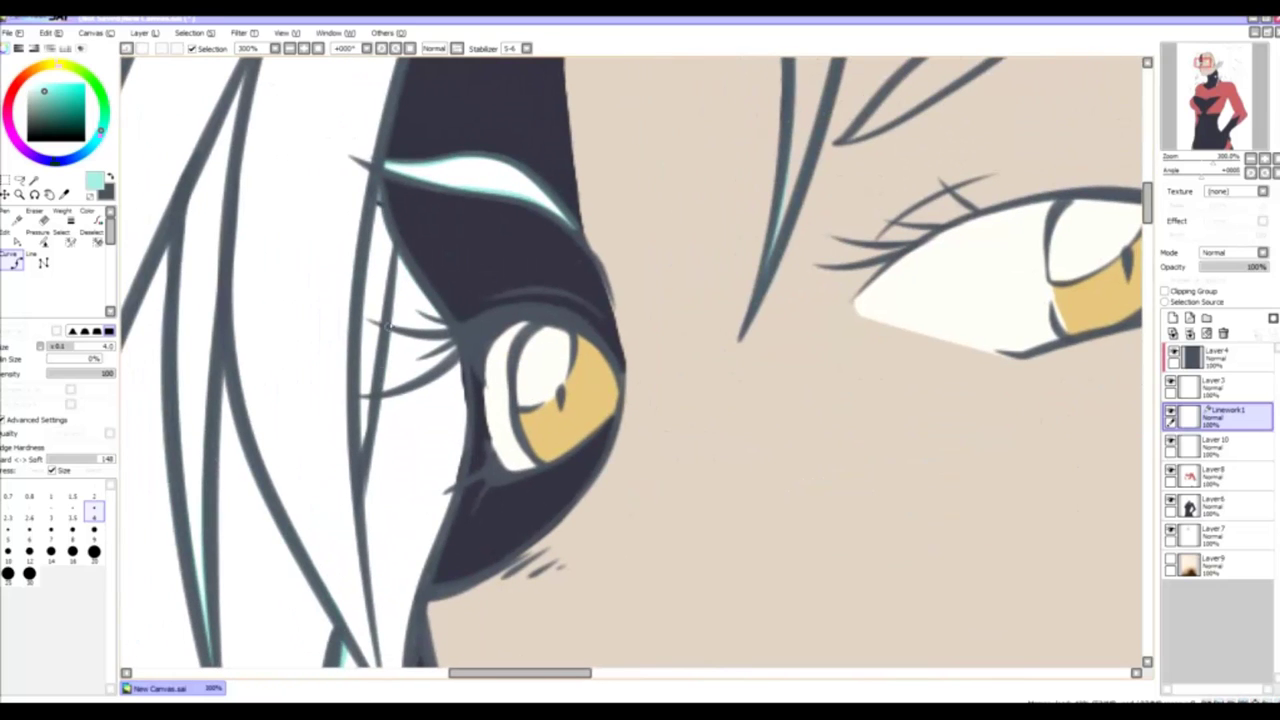
scroll(388, 330, "down", 6)
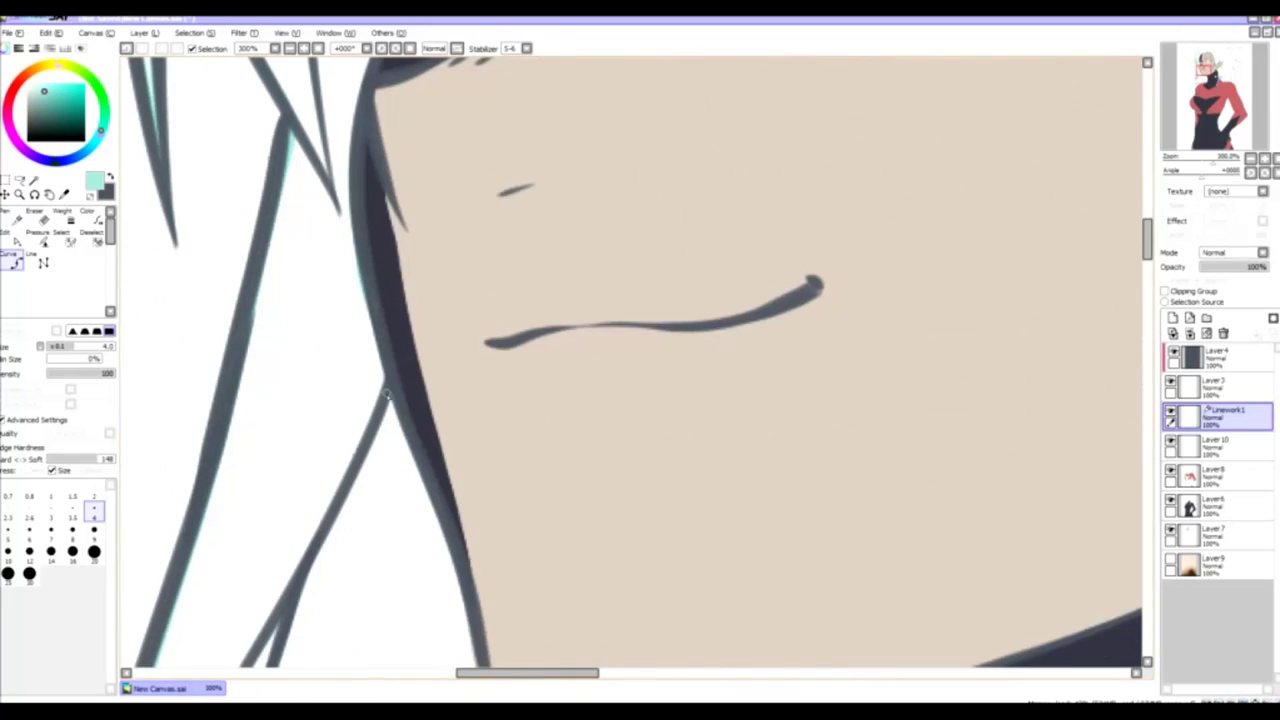
scroll(388, 395, "down", 15)
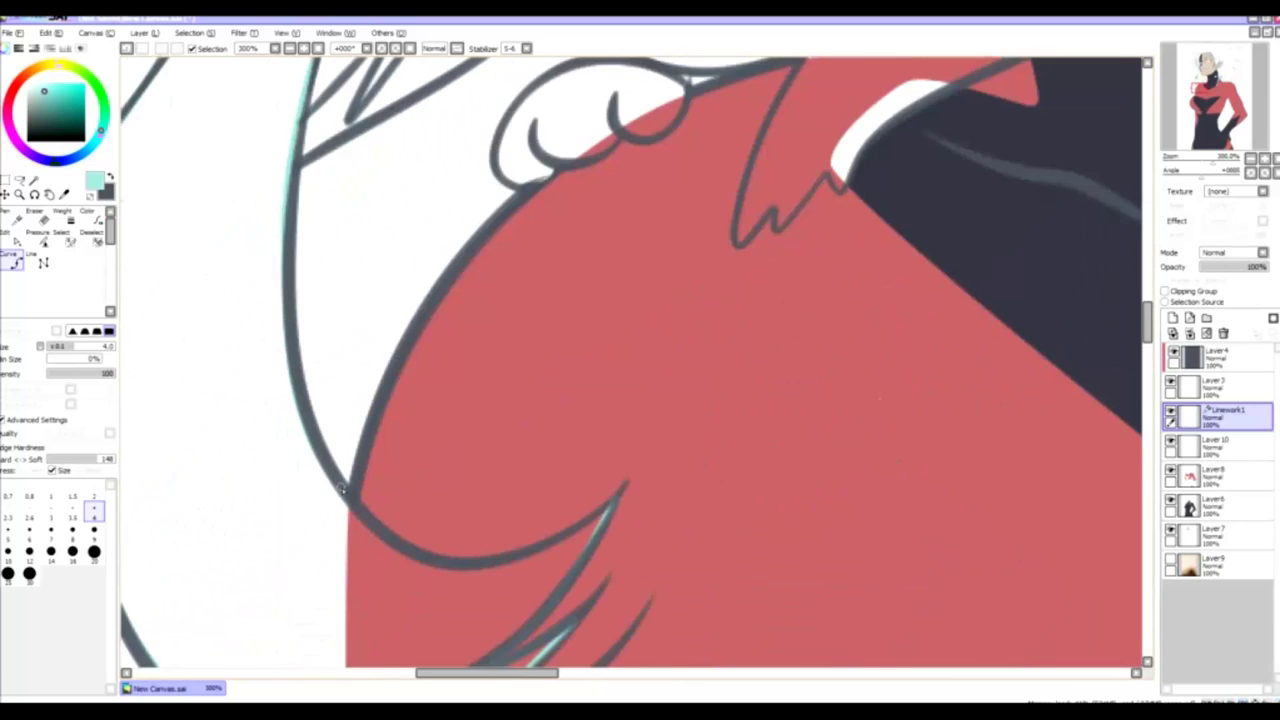
scroll(449, 234, "down", 3)
scroll(543, 371, "down", 5)
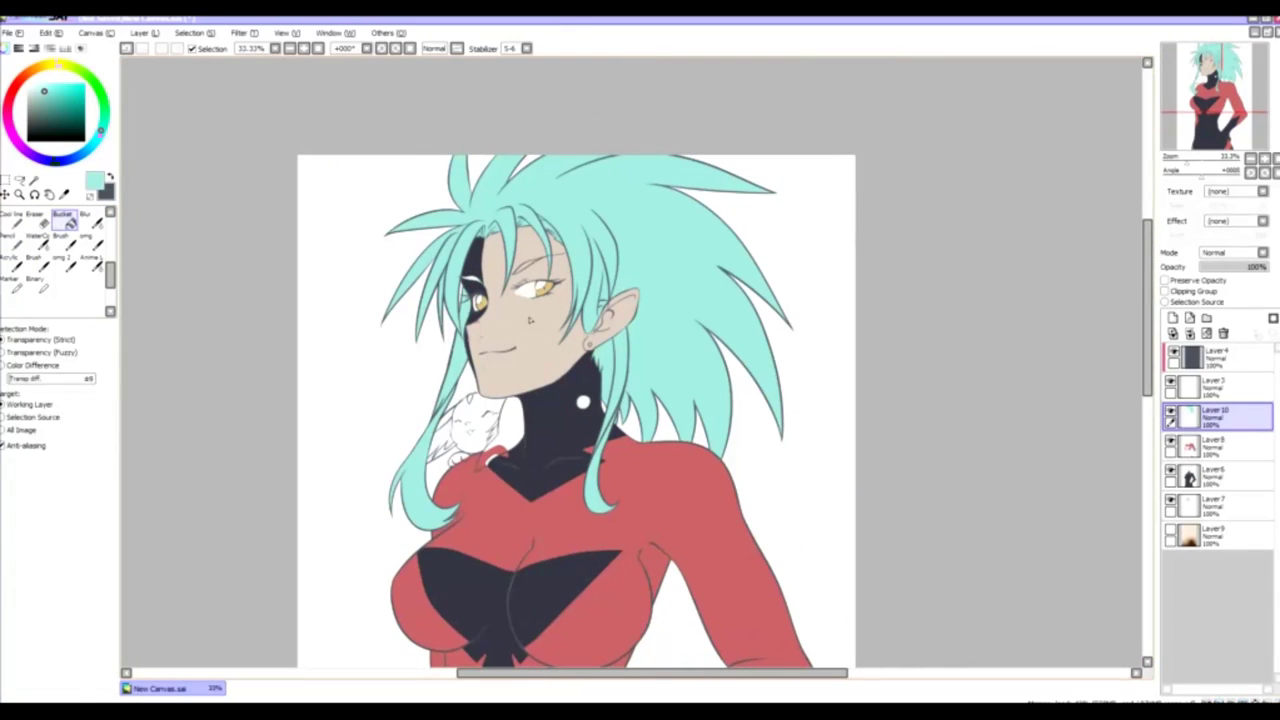
- Shift the hair fill to a lighter mint with Hue and Saturation, using about -20 saturation and +48 luminescence
key("ctrl+u")
left_click_drag(1068, 203, 1046, 184)
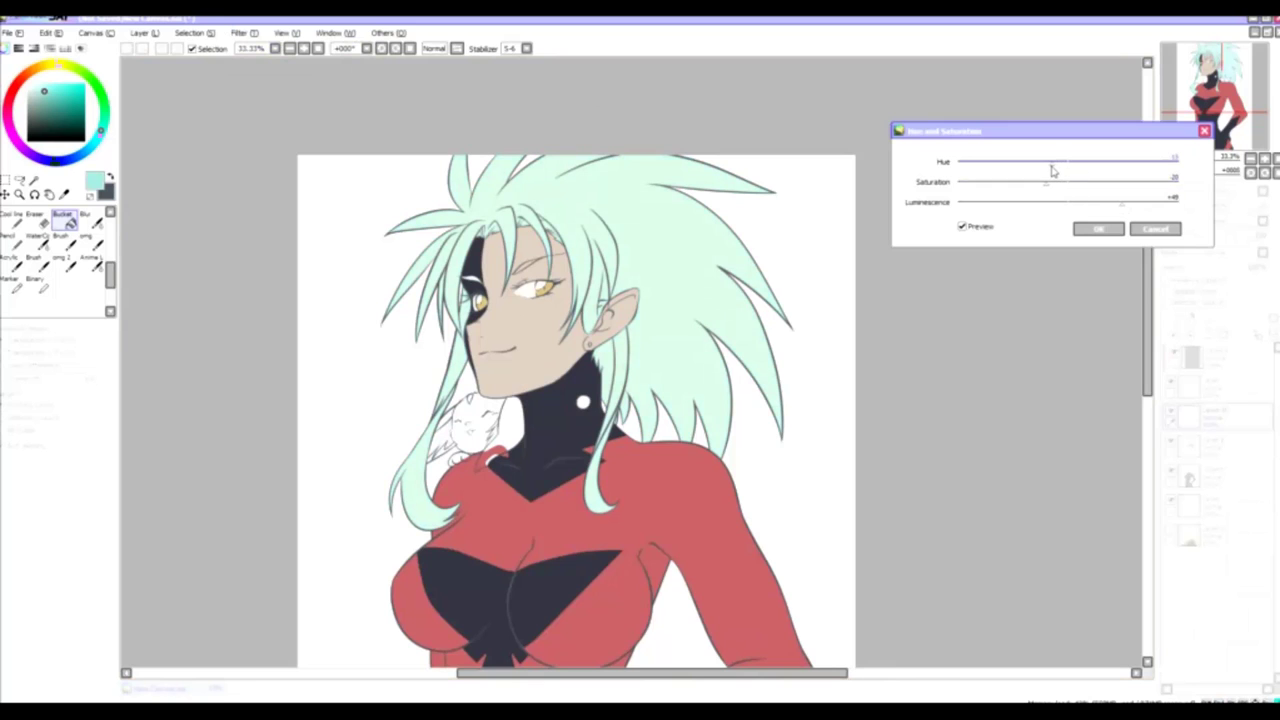
key("Return")
scroll(580, 400, "down", 3)
scroll(580, 400, "up", 3)
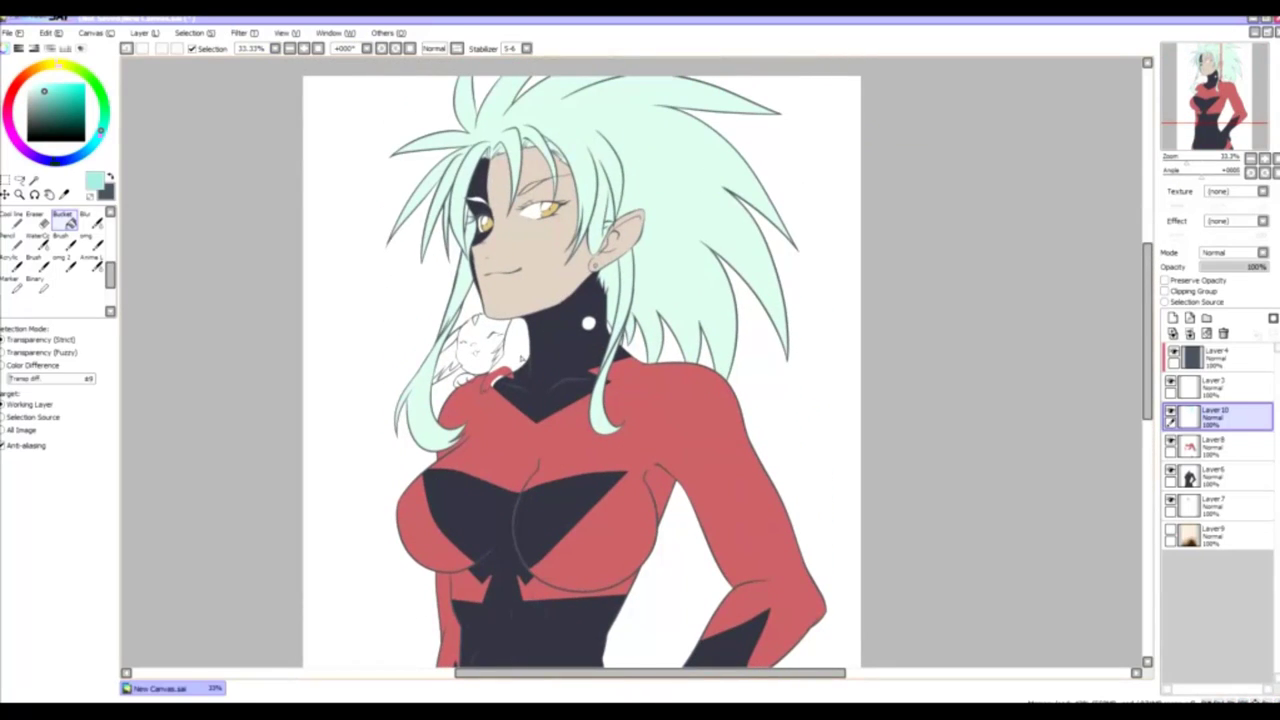
- Toggle the background layer Layer9 to preview the flat colors against it, and look over the figure down to the waist
left_click(1171, 532)
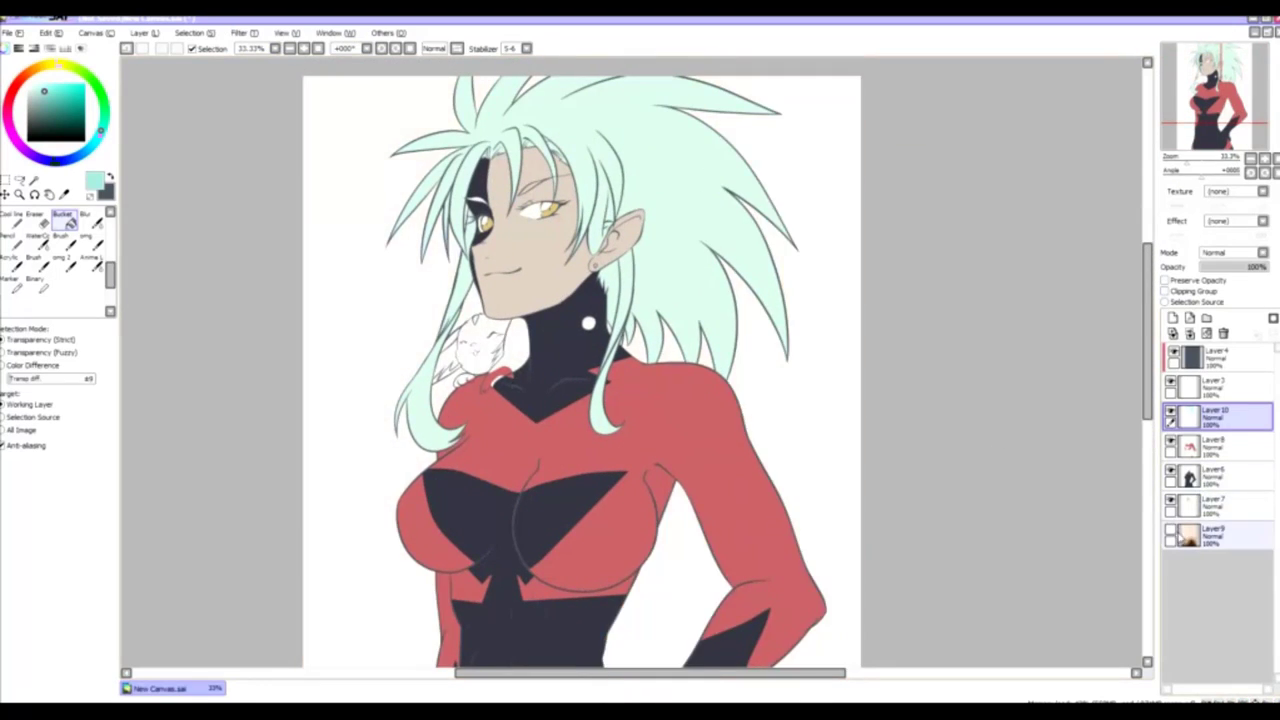
left_click(1171, 532)
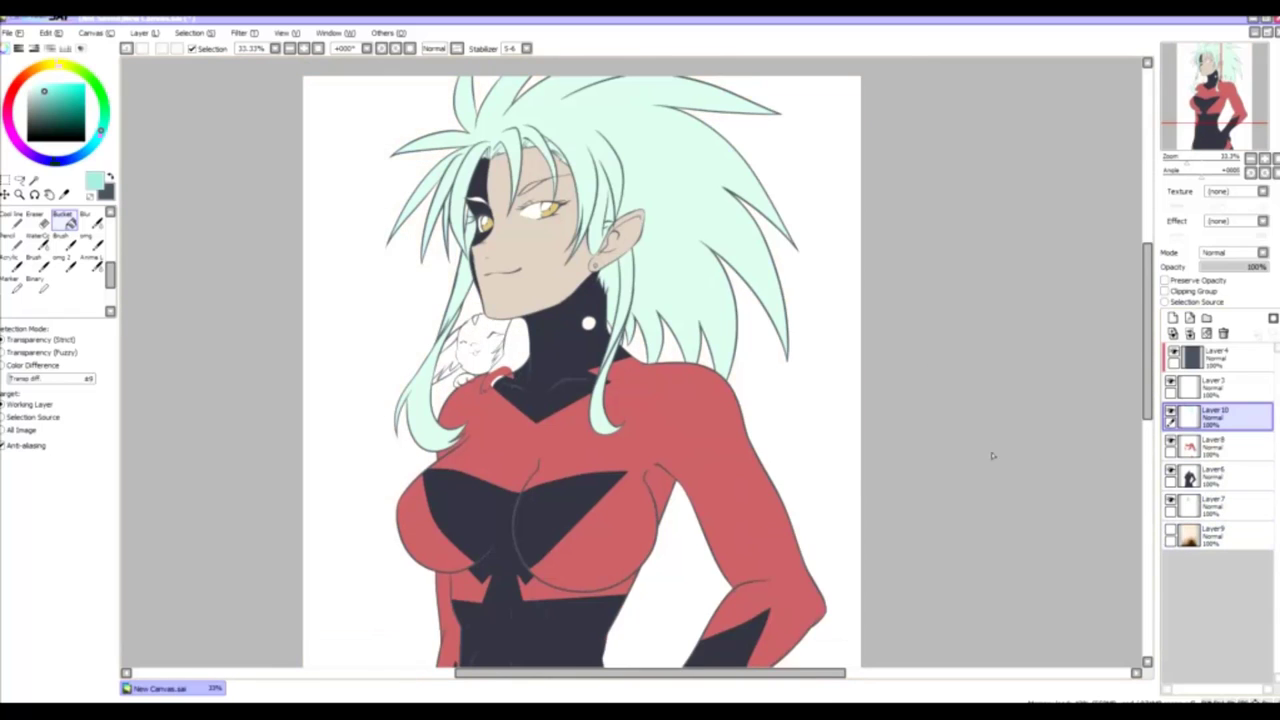
scroll(714, 391, "down", 3)
scroll(714, 391, "up", 3)
scroll(1128, 459, "down", 3)
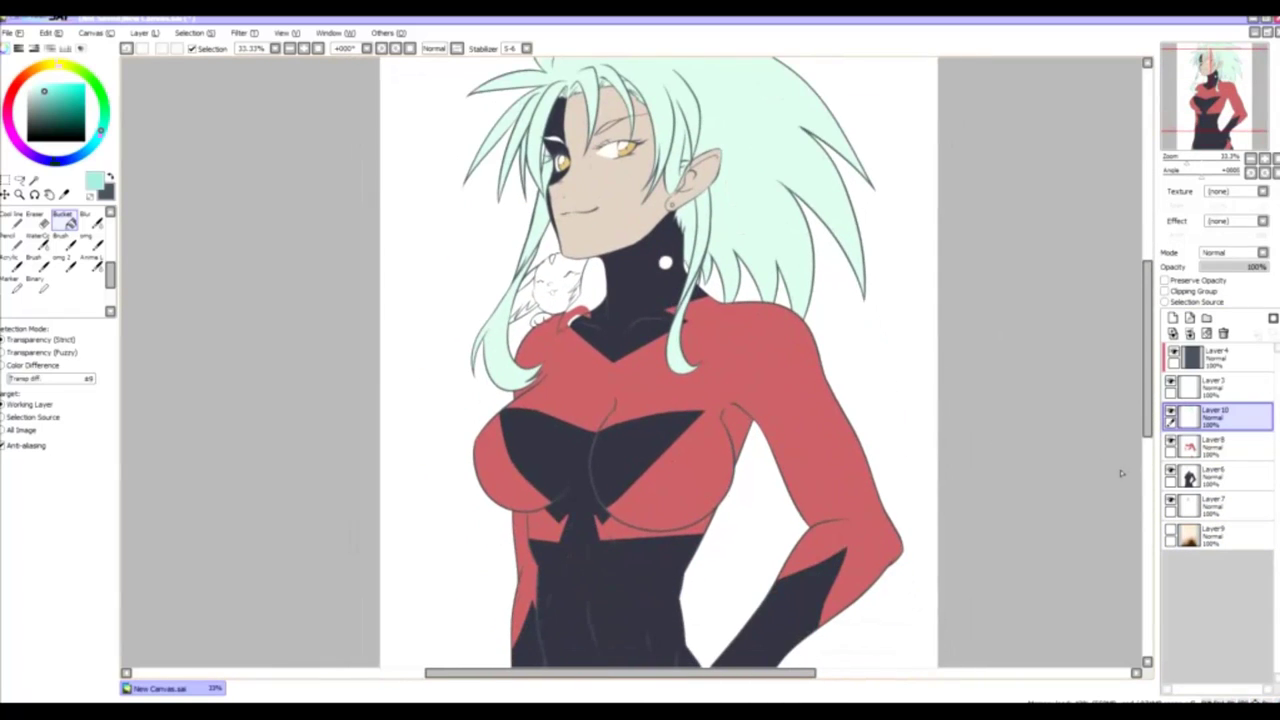
- Add a new layer directly above the red outfit's layer and ready a dark brown size 9 Brush with stabilizer 14
left_click(1215, 447)
left_click(1173, 317)
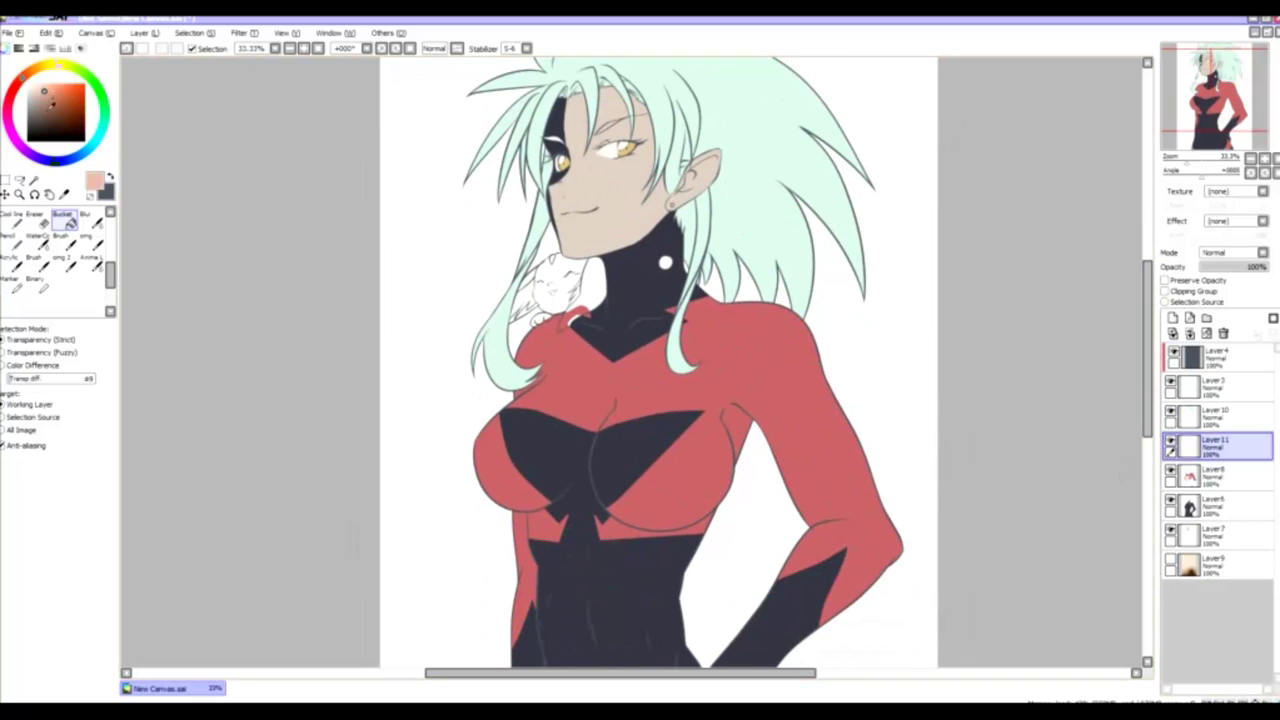
key("b")
scroll(520, 527, "up", 5)
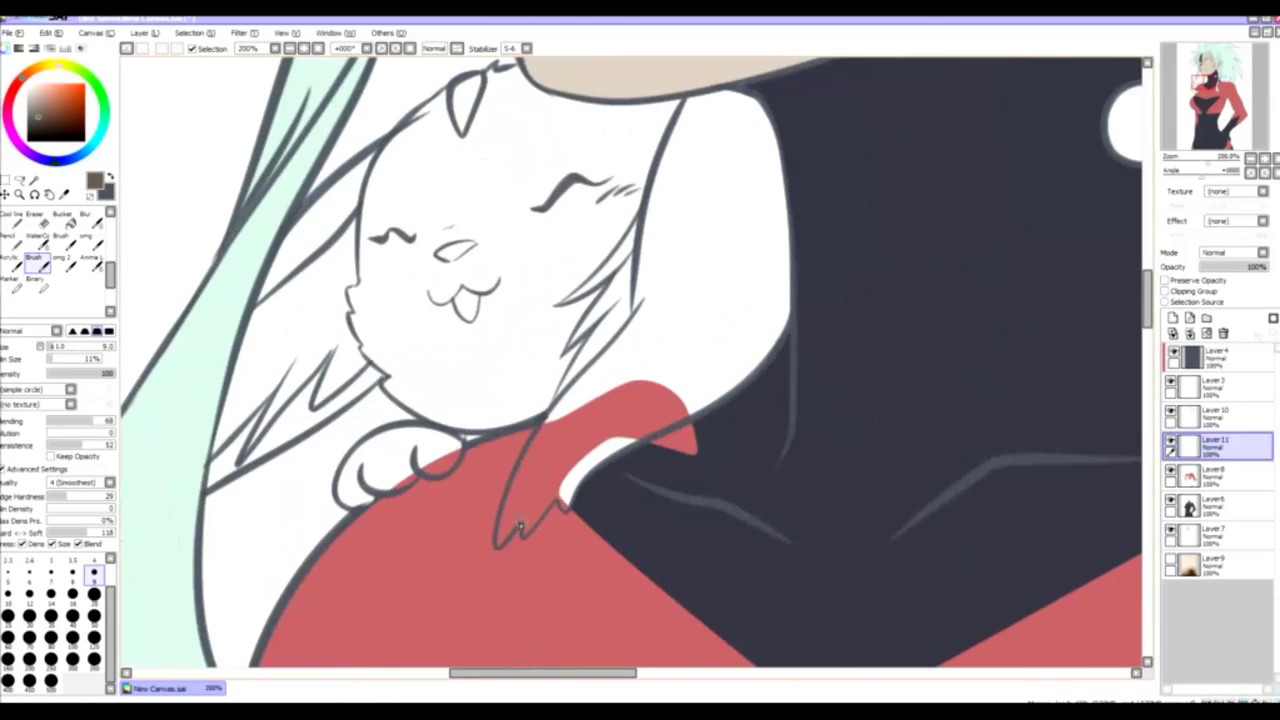
left_click(527, 48)
left_click(512, 172)
- Trace the rabbit's long drooping ear, the top of its head, its far ear and upper cheek in dark brown
mouse_move(522, 535)
left_mouse_down()
mouse_move(585, 468)
mouse_move(561, 479)
mouse_move(613, 450)
mouse_move(583, 482)
mouse_move(769, 355)
mouse_move(778, 175)
left_mouse_up()
scroll(776, 300, "up", 2)
mouse_move(774, 446)
left_mouse_down()
mouse_move(782, 300)
mouse_move(764, 250)
mouse_move(510, 195)
mouse_move(586, 267)
mouse_move(698, 188)
left_mouse_up()
left_click_drag(460, 425, 575, 312)
left_click_drag(475, 405, 590, 298)
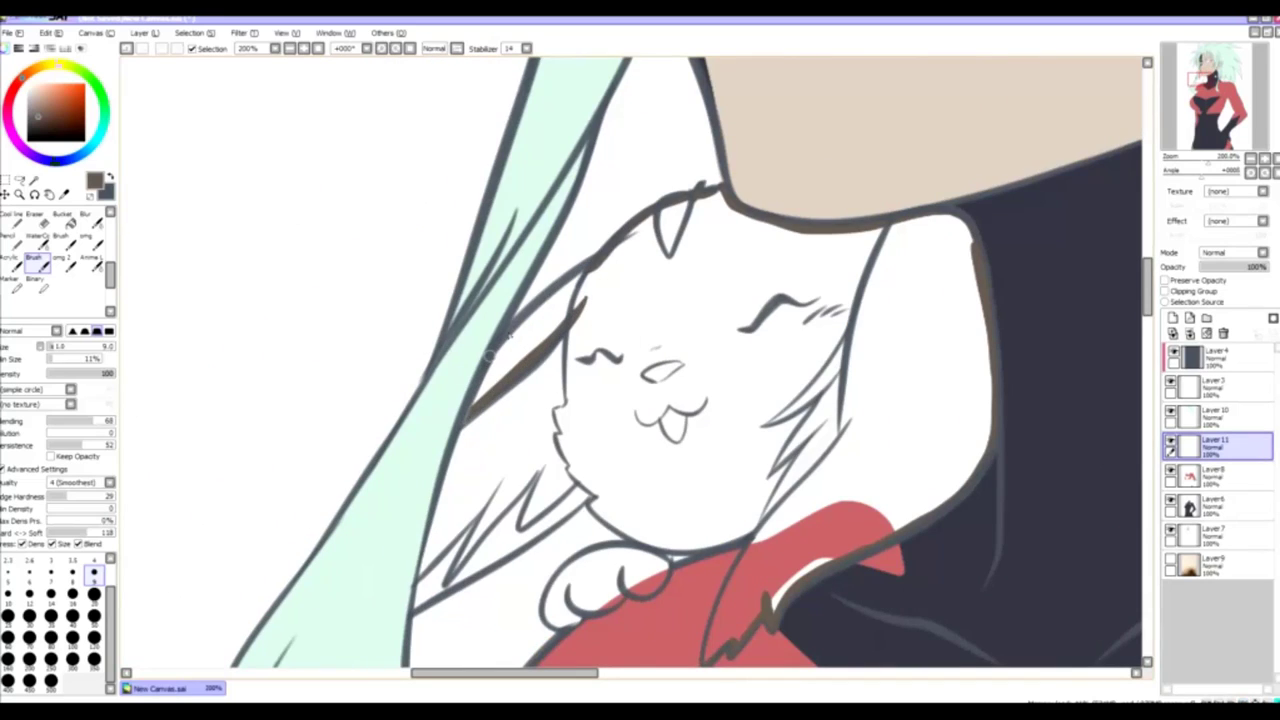
mouse_move(485, 362)
left_mouse_down()
mouse_move(604, 258)
mouse_move(634, 157)
left_mouse_up()
left_click_drag(598, 228, 598, 310)
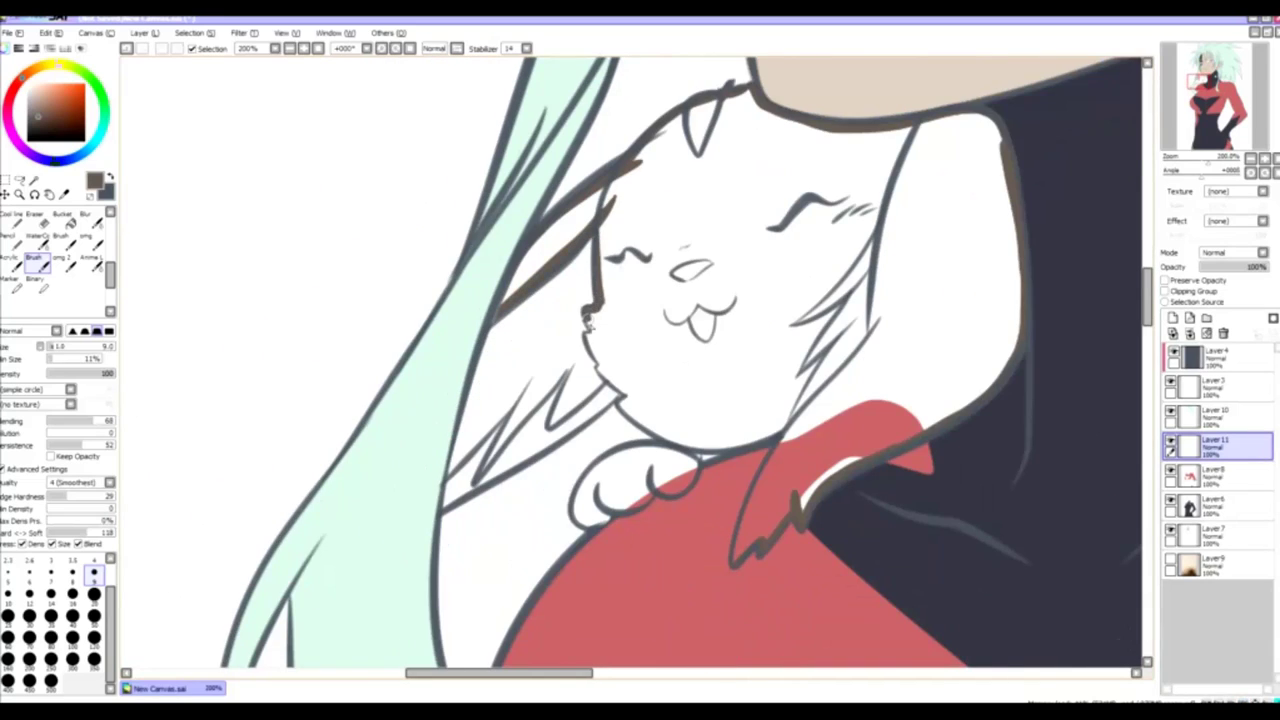
- Trace the rabbit's jagged cheek and rounded chin in brown, and paint the pointed fur section beside the hair strand
left_click_drag(597, 370, 560, 424)
key("ctrl+z")
mouse_move(570, 362)
left_mouse_down()
mouse_move(546, 416)
mouse_move(532, 450)
left_mouse_up()
left_click_drag(548, 398, 476, 486)
key("ctrl+z")
left_click_drag(612, 394, 496, 468)
scroll(529, 443, "down", 2)
mouse_move(560, 354)
left_mouse_down()
mouse_move(516, 418)
mouse_move(466, 453)
left_mouse_up()
mouse_move(626, 342)
left_mouse_down()
mouse_move(680, 396)
mouse_move(730, 412)
mouse_move(762, 397)
mouse_move(754, 470)
left_mouse_up()
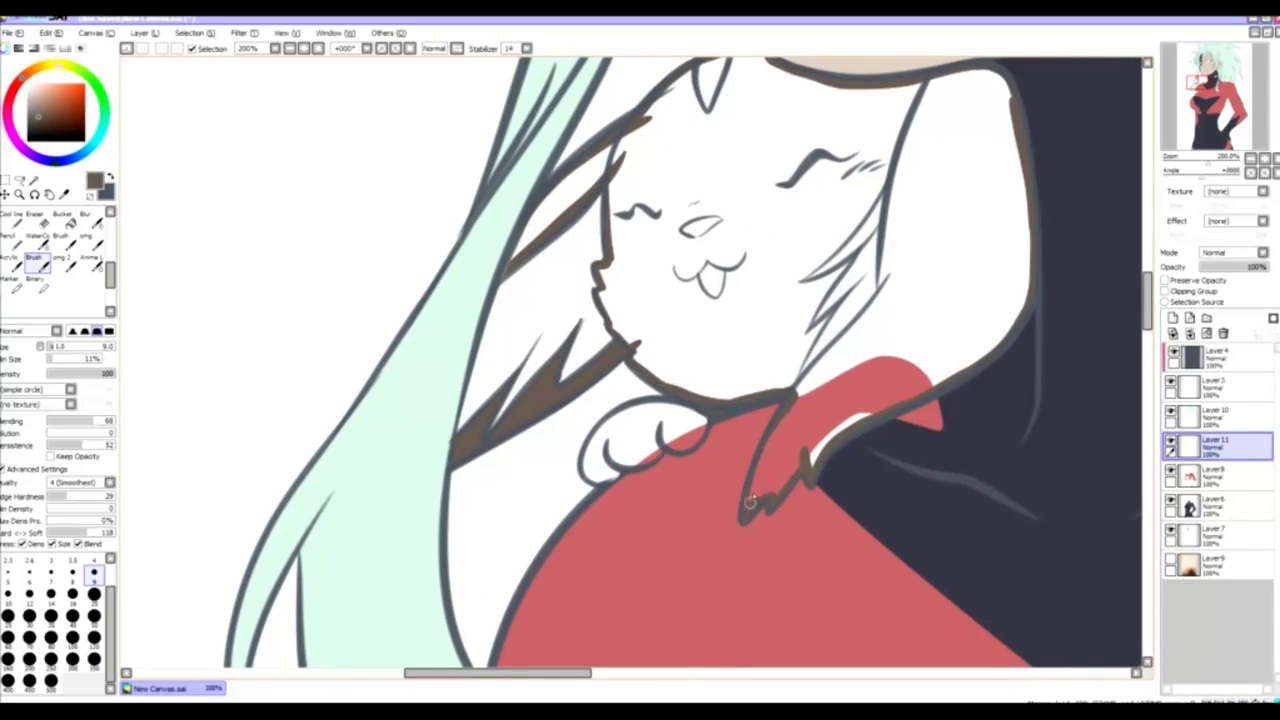
- Paint the drooping ear's tip brown, and trace the fur tufts along its inner edge, the nose and the mouth
left_click_drag(743, 517, 643, 627)
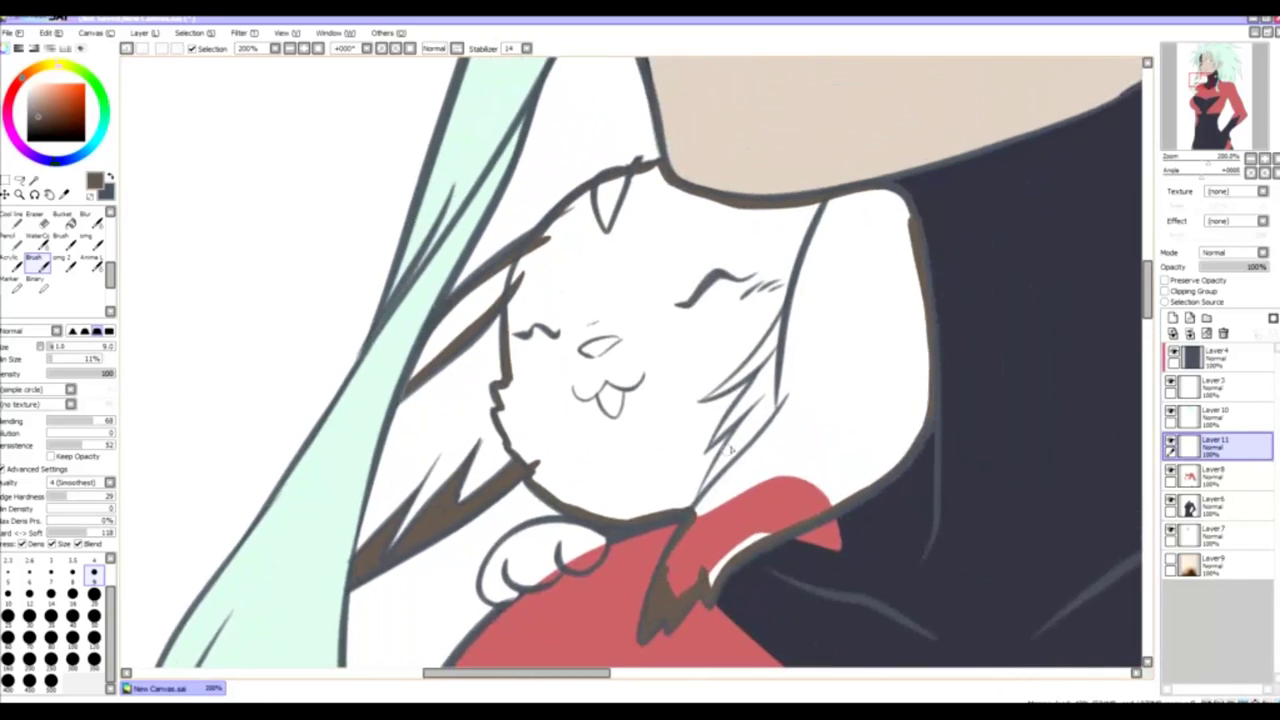
mouse_move(730, 432)
left_mouse_down()
mouse_move(690, 505)
mouse_move(708, 468)
left_mouse_up()
mouse_move(748, 382)
left_mouse_down()
mouse_move(712, 430)
mouse_move(752, 377)
mouse_move(686, 410)
left_mouse_up()
mouse_move(786, 292)
left_mouse_down()
mouse_move(778, 396)
mouse_move(745, 462)
mouse_move(696, 510)
left_mouse_up()
left_click_drag(700, 480, 731, 534)
mouse_move(628, 386)
left_mouse_down()
mouse_move(668, 394)
mouse_move(621, 415)
left_mouse_up()
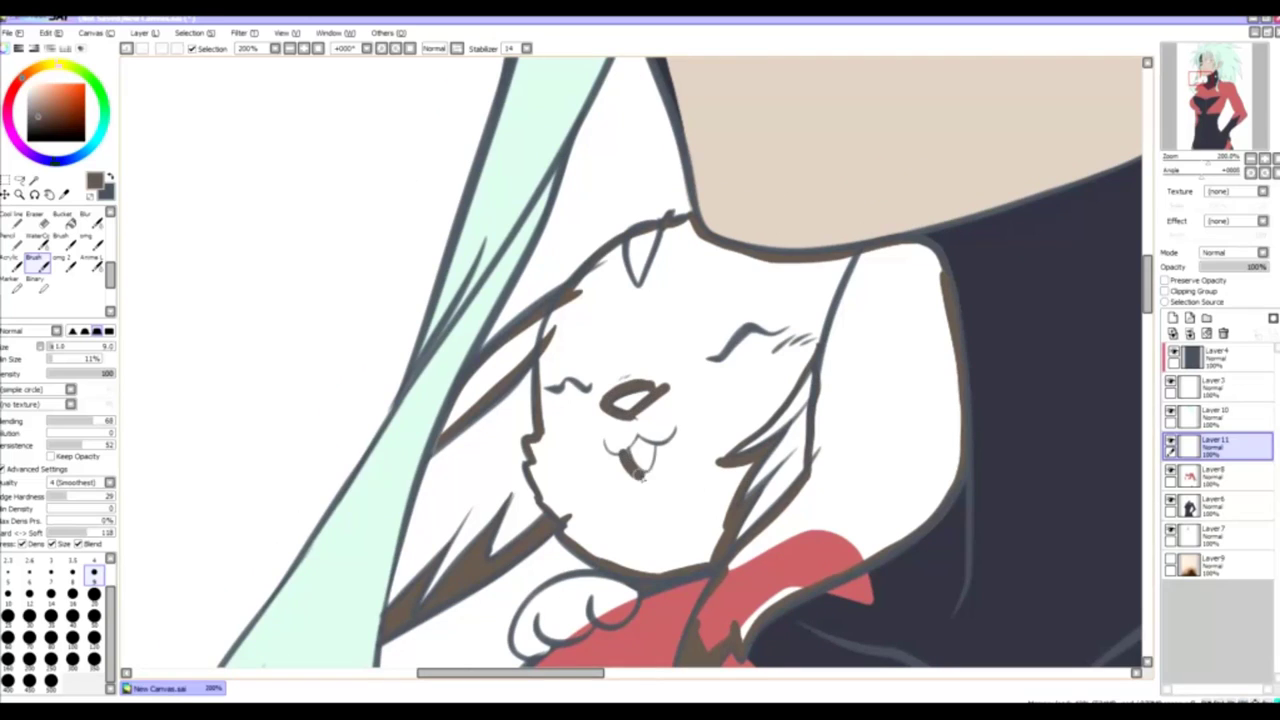
- Fill the rabbit's head and ears with dark brown on a new layer, leaving the tufts, nose and mouth unfilled
scroll(632, 468, "down", 3)
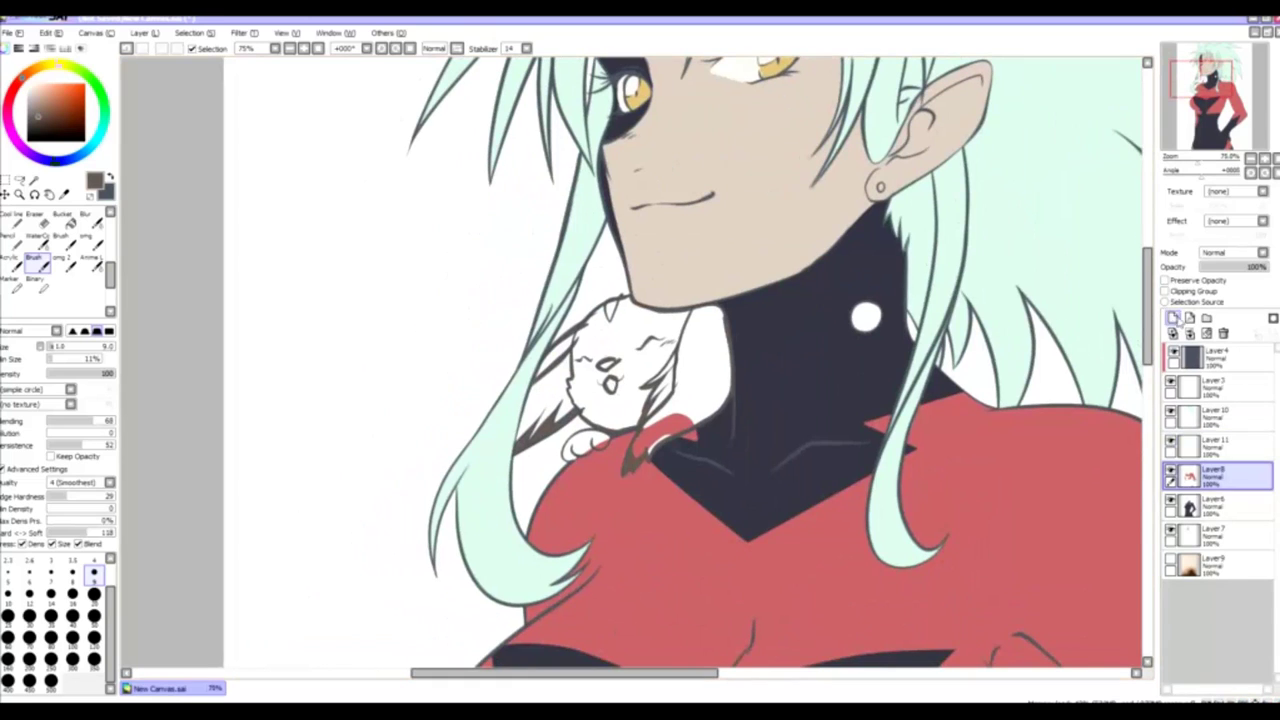
left_click(62, 215)
left_click(590, 390)
scroll(463, 334, "up", 4)
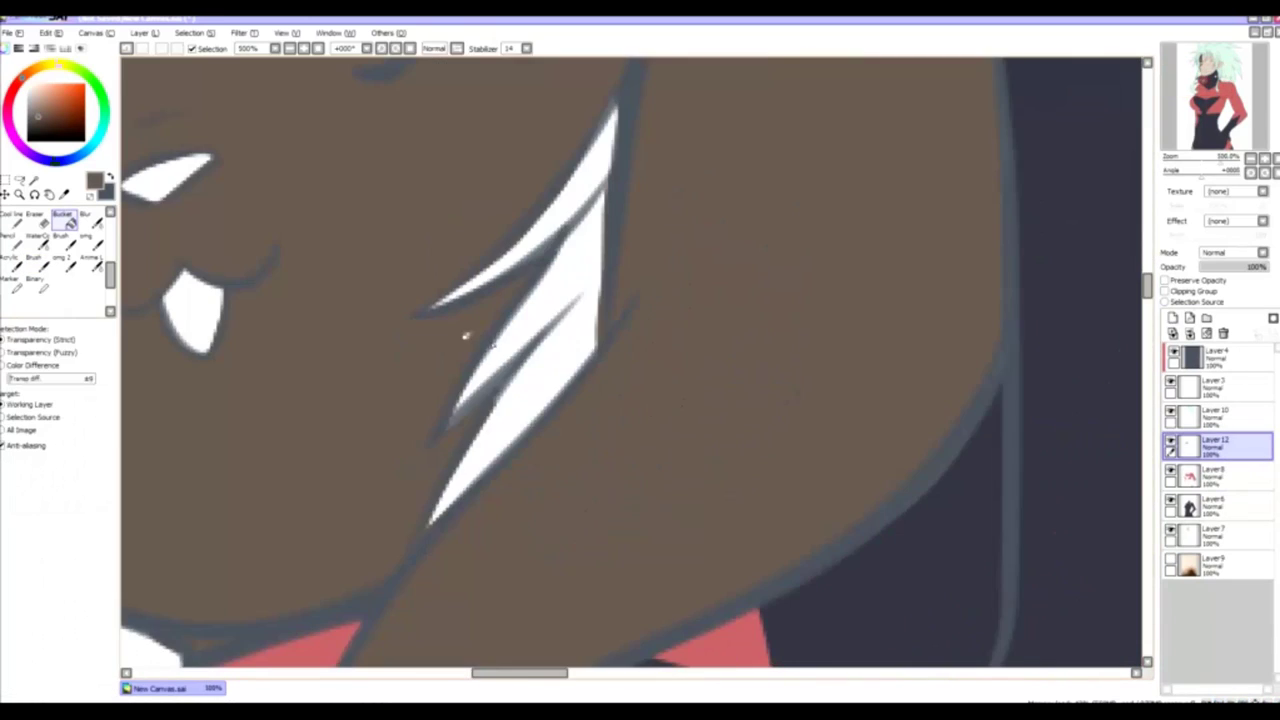
scroll(494, 346, "down", 2)
scroll(393, 355, "up", 2)
key("b")
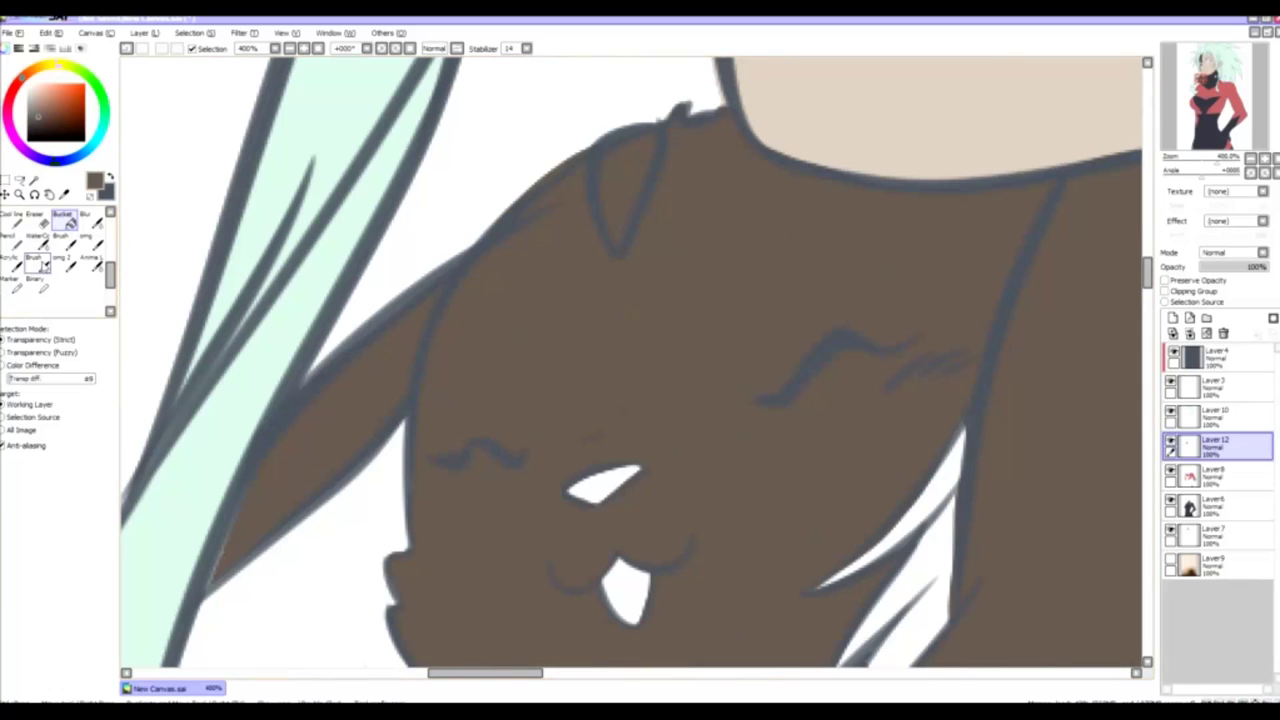
- Erase the brown from the pointed fur section beside the hair strand and repaint it in pale pinkish beige
scroll(300, 480, "down", 5)
scroll(420, 346, "up", 3)
scroll(415, 350, "down", 3)
scroll(437, 505, "up", 2)
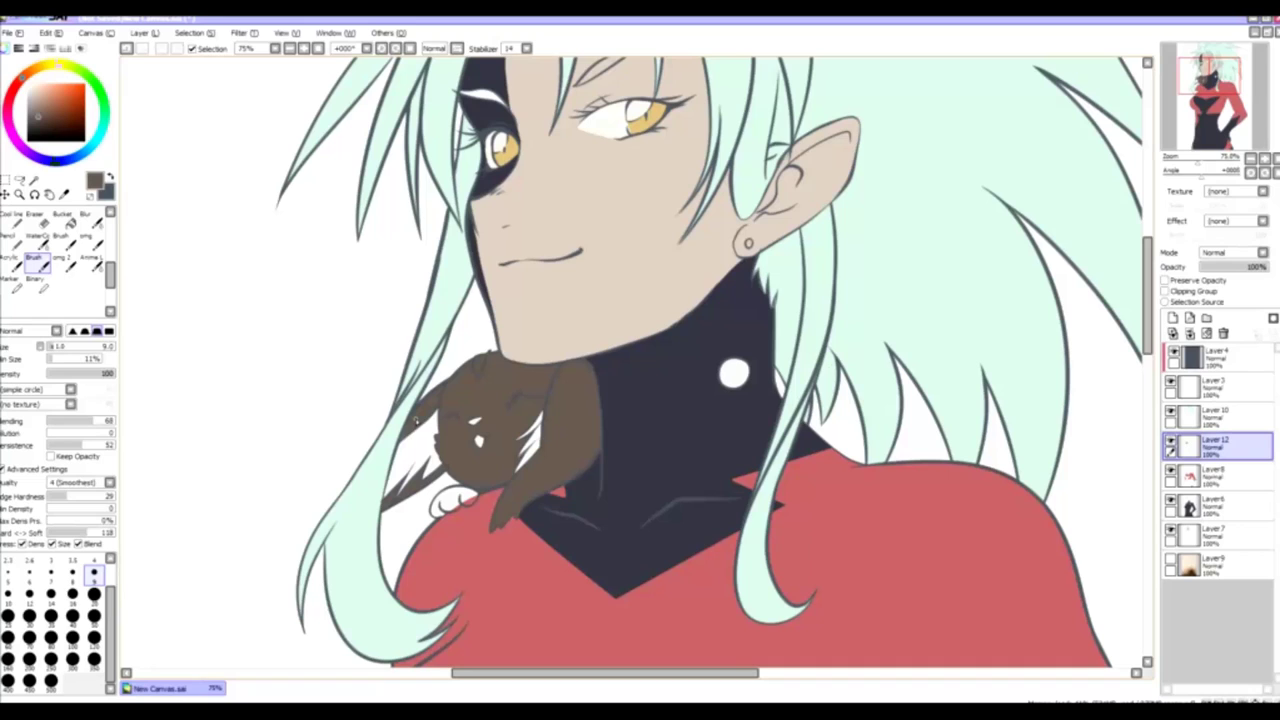
scroll(411, 512, "up", 3)
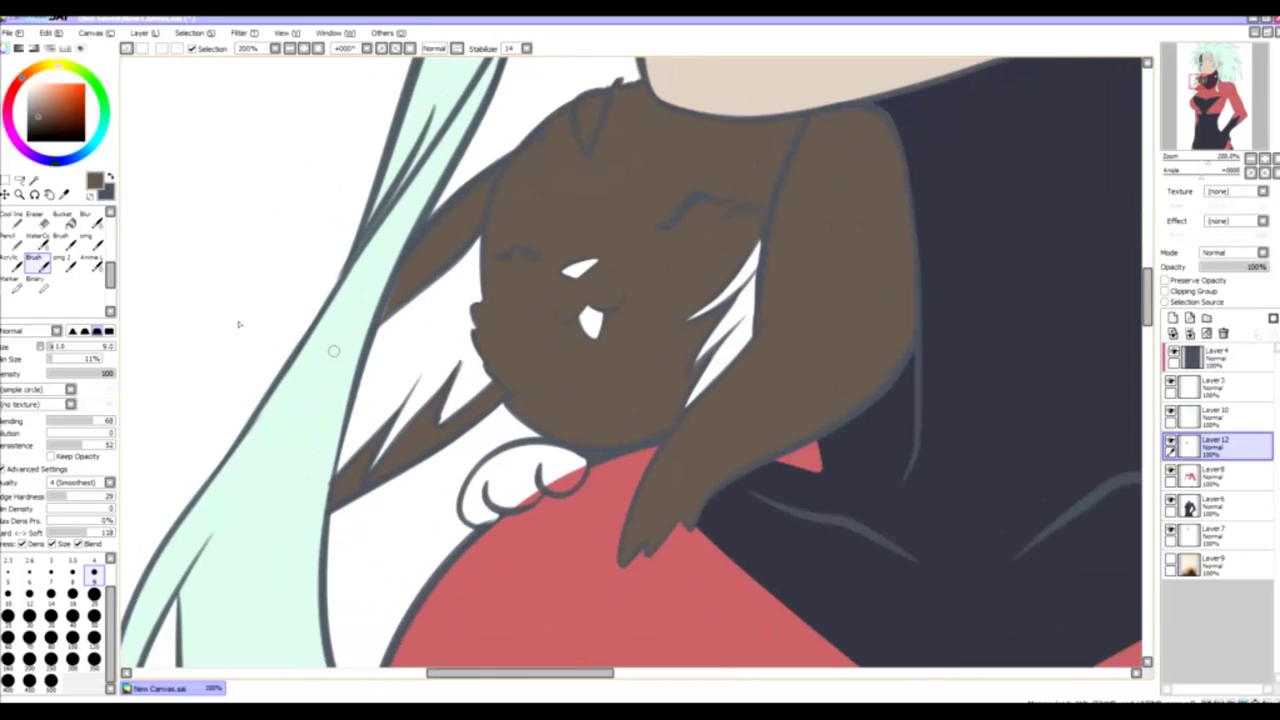
key("e")
mouse_move(490, 400)
left_mouse_down()
mouse_move(421, 447)
mouse_move(341, 458)
mouse_move(421, 446)
mouse_move(500, 395)
mouse_move(445, 428)
mouse_move(449, 392)
mouse_move(345, 494)
mouse_move(396, 415)
mouse_move(362, 470)
left_mouse_up()
left_click(171, 200, "alt")
key("b")
left_click_drag(460, 390, 481, 434)
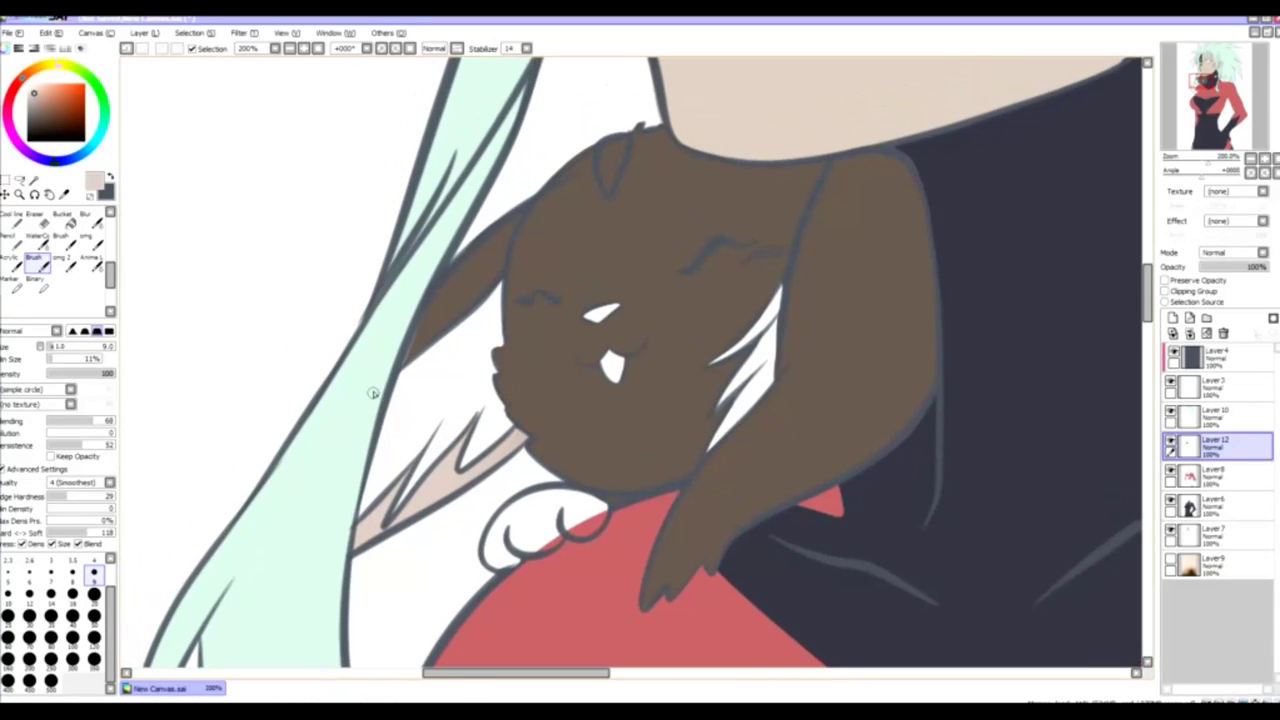
- Try muted red shades on the rabbit's nose and paint it reddish
left_click(16, 84)
left_click(55, 97)
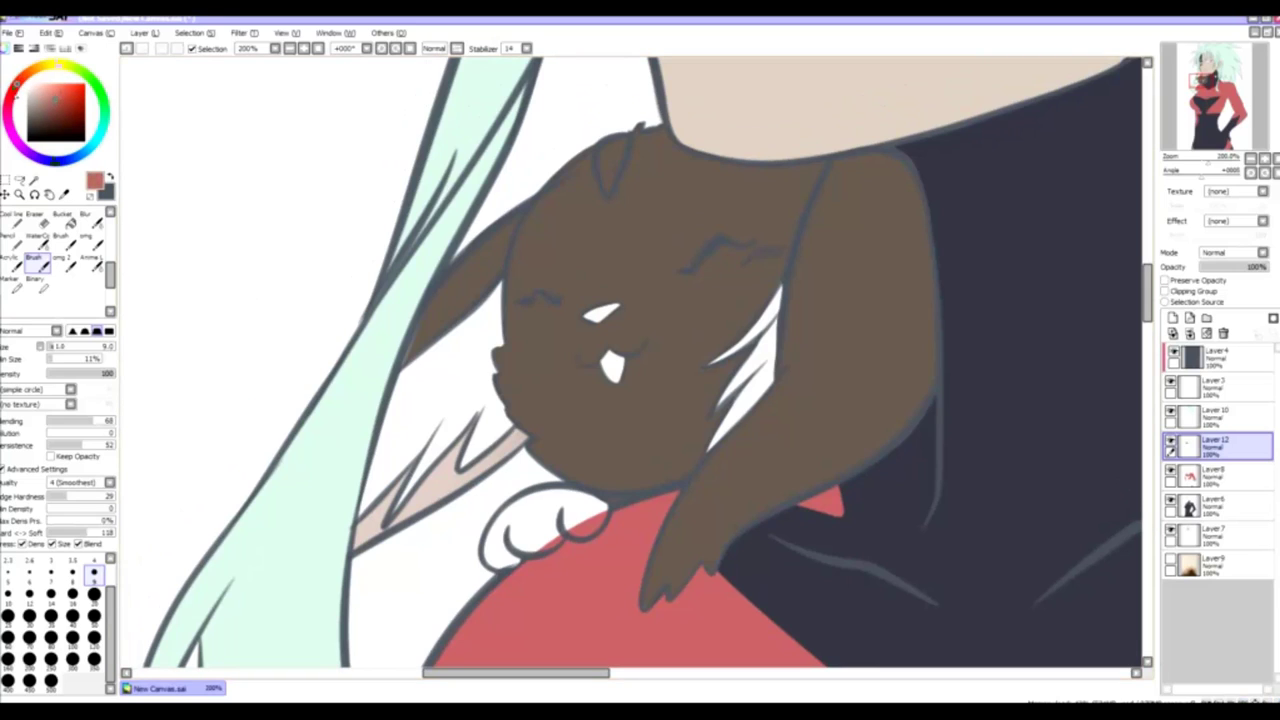
left_click(16, 86)
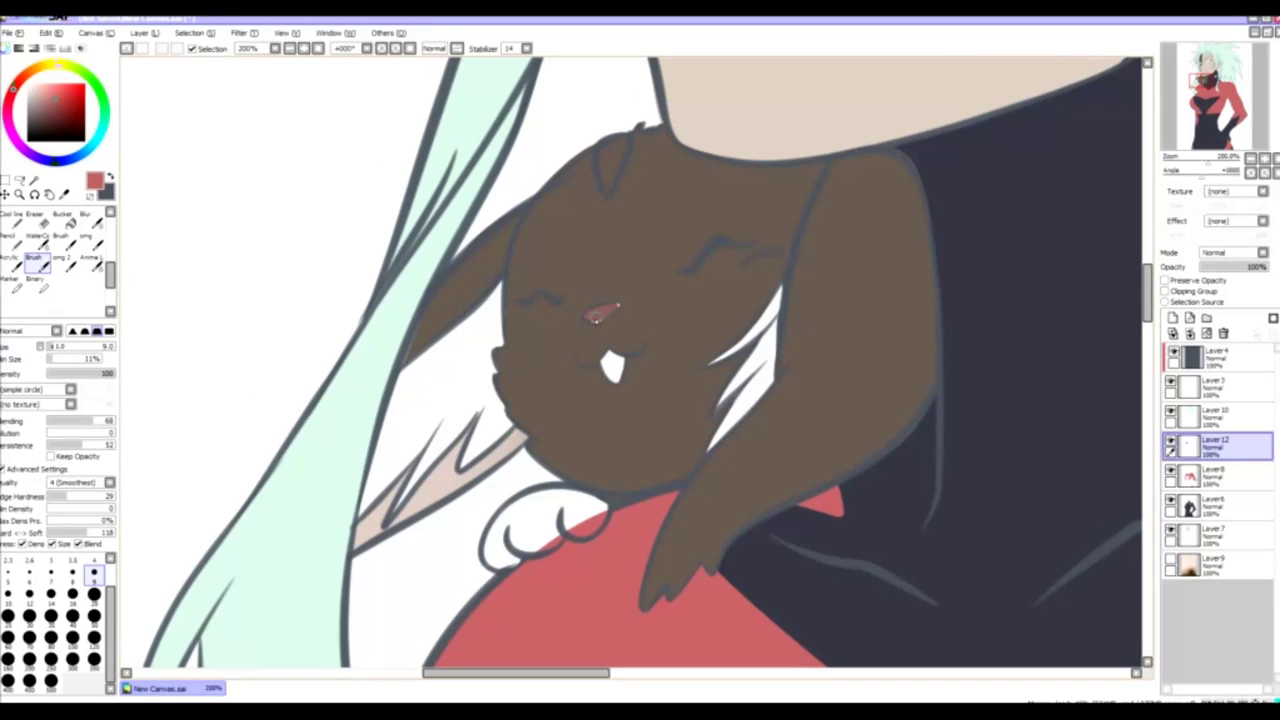
left_click(18, 81)
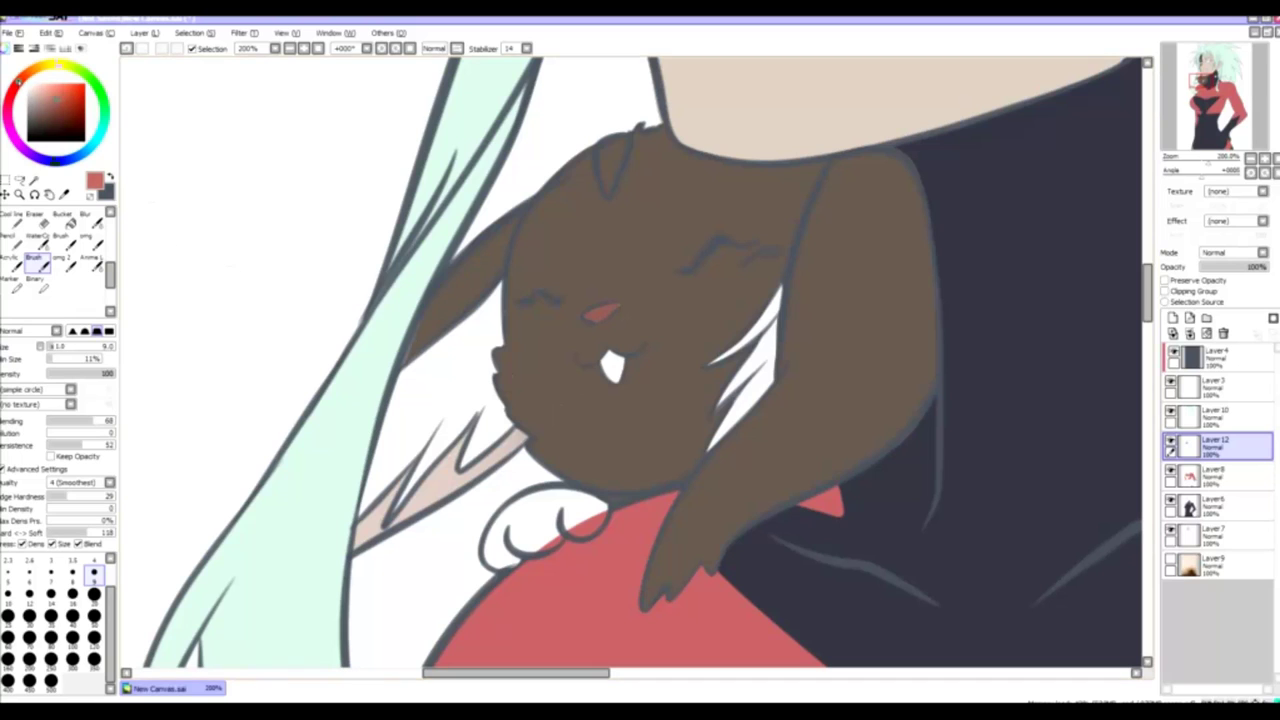
key("ctrl+z")
right_click(591, 408)
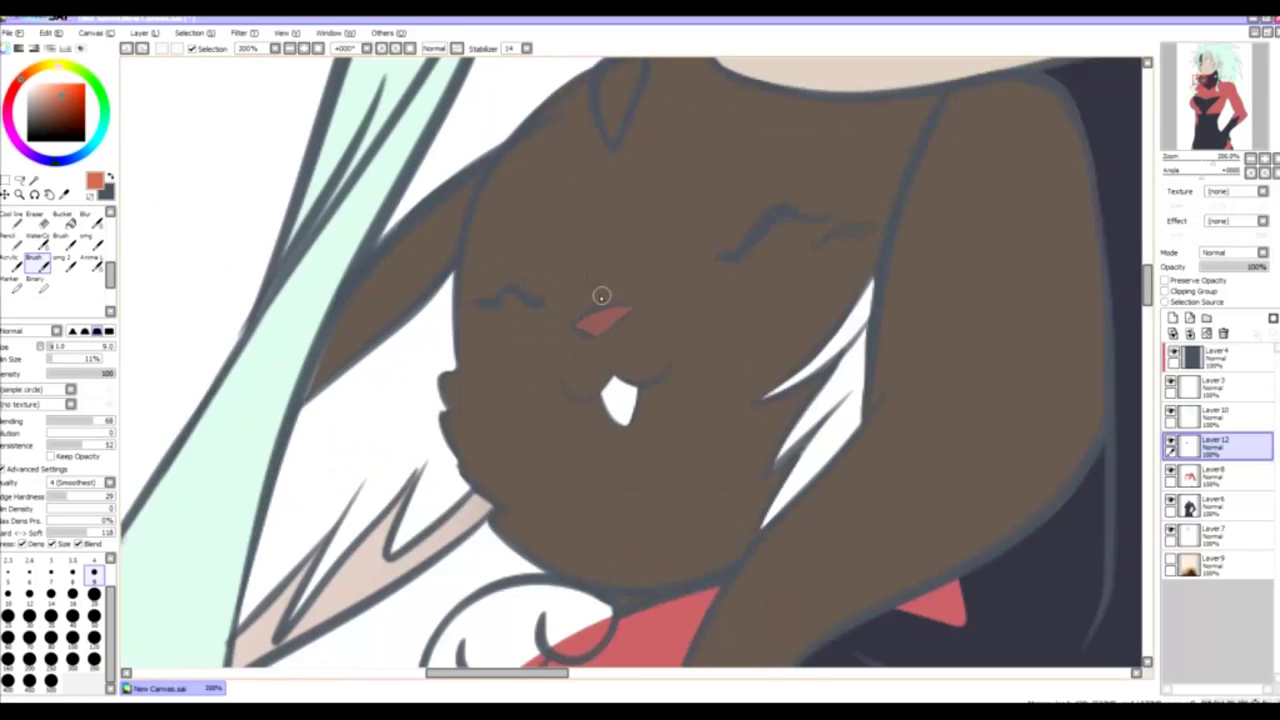
scroll(600, 294, "up", 1)
scroll(993, 422, "down", 3)
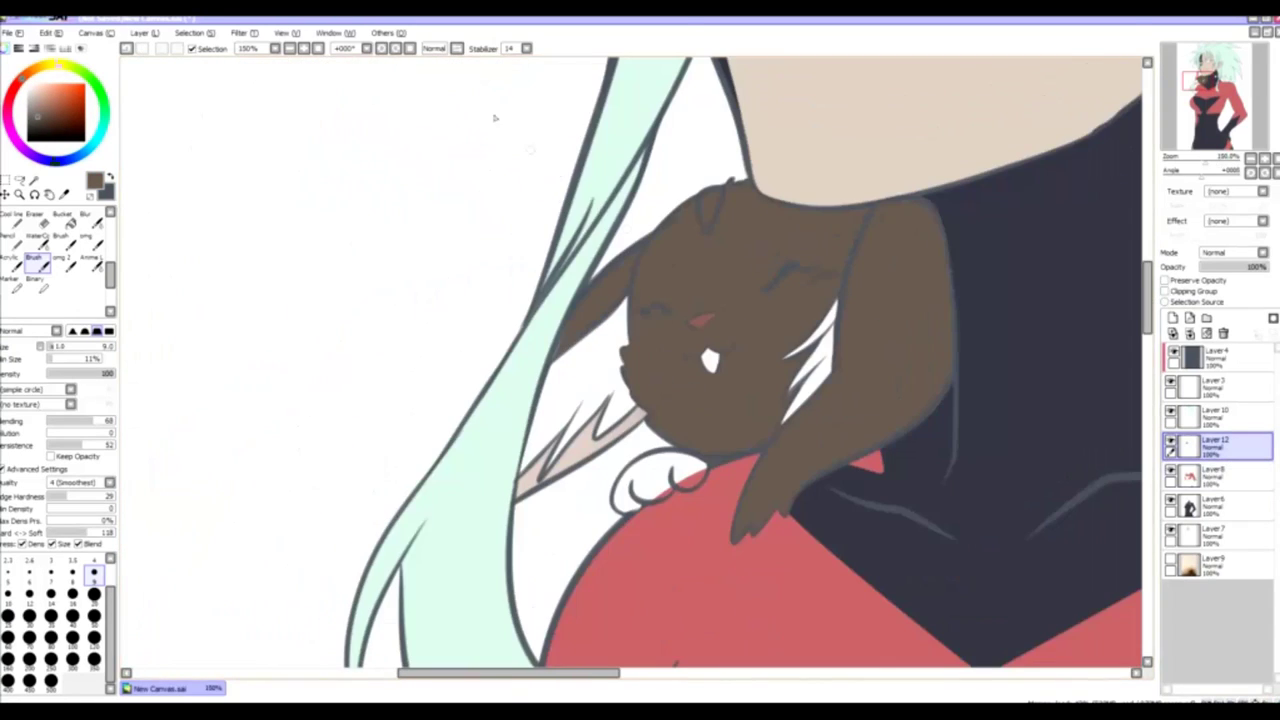
- Lighten the rabbit's colors with Hue and Saturation, raising luminescence to +10 and adjusting the hue slightly
left_click(243, 32)
left_click(300, 60)
left_click_drag(1071, 210, 1076, 210)
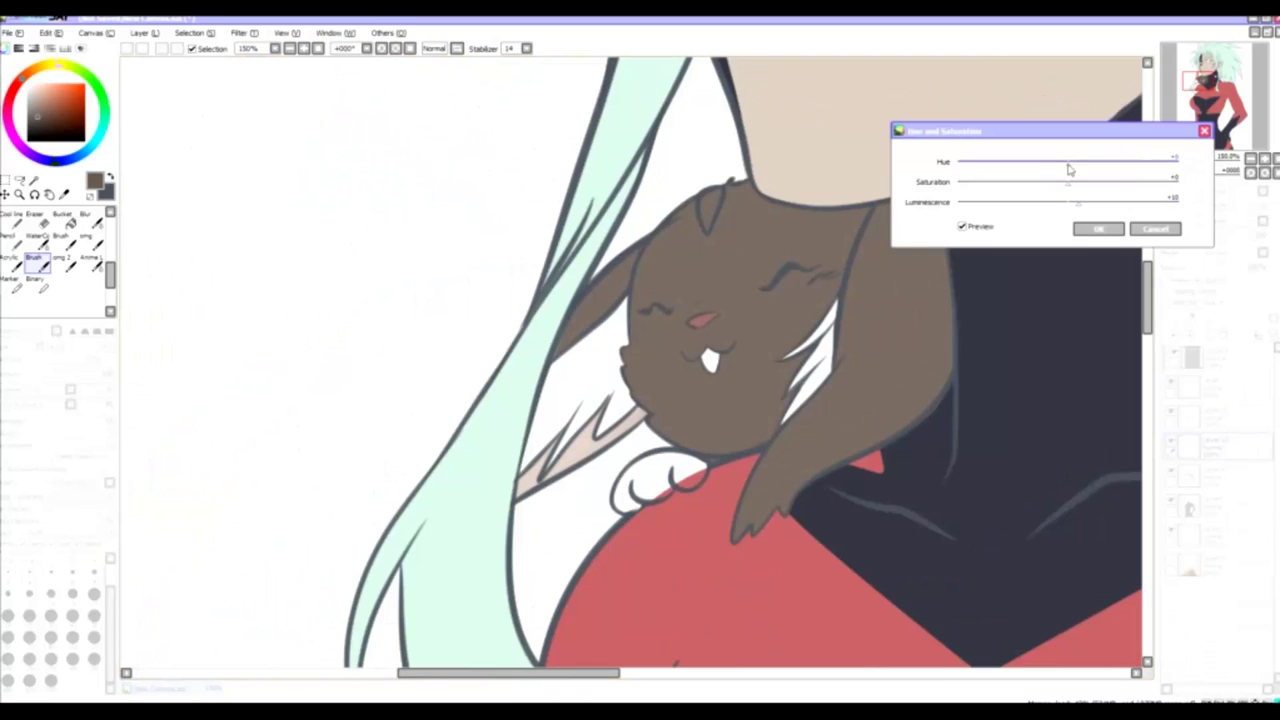
left_click(1098, 228)
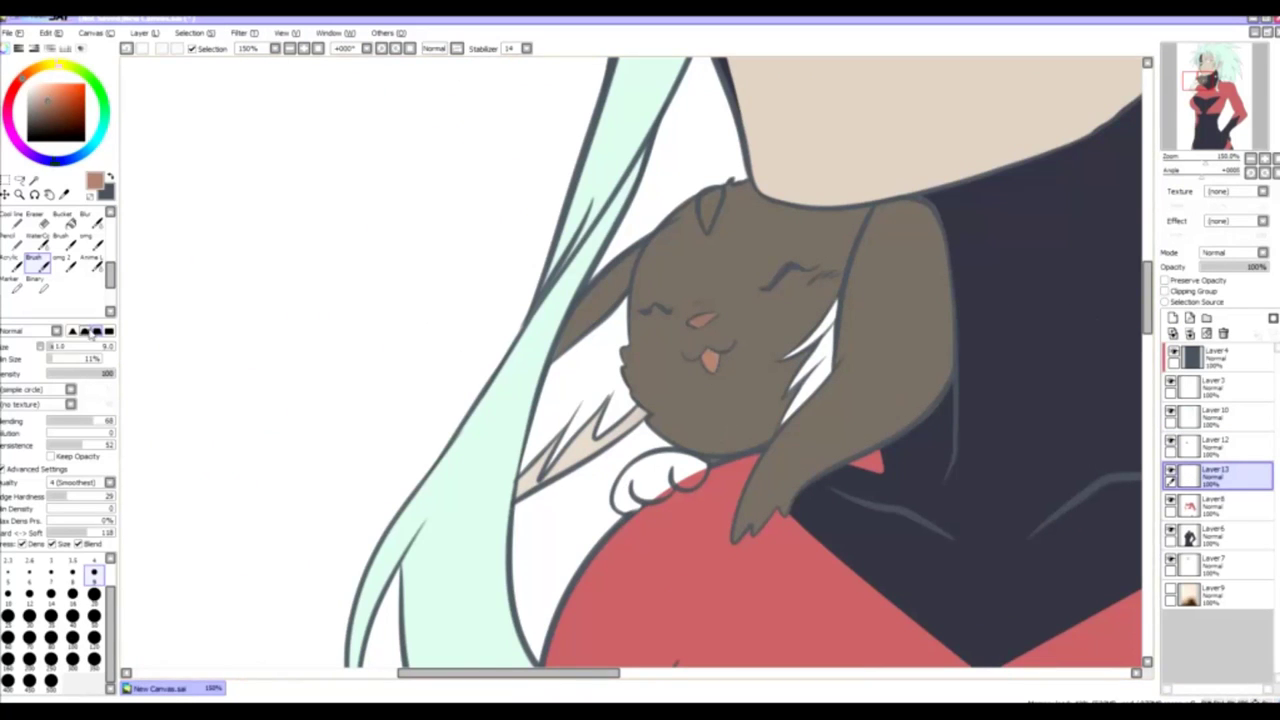
- Paint the rabbit's white ear tufts and the fur area beside the hair strand off-white on Layer13 with a size 50 Brush
left_click_drag(32, 76, 31, 70)
left_click(38, 87)
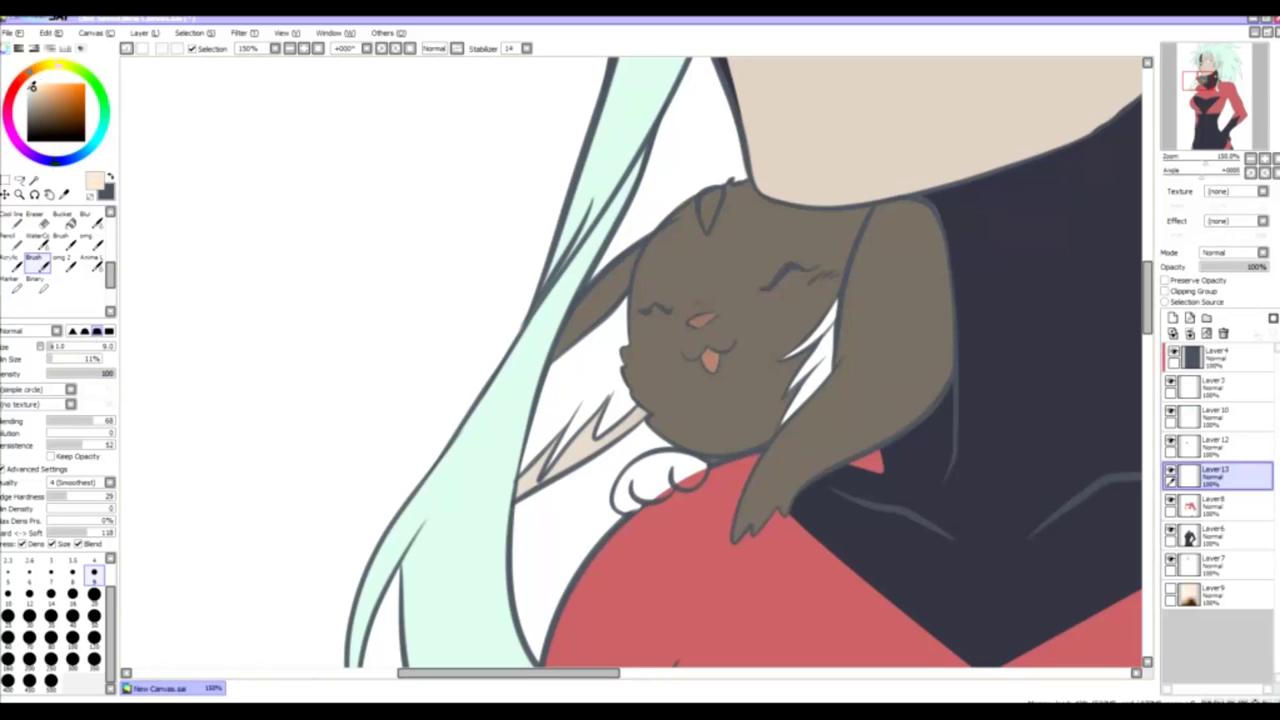
scroll(640, 360, "up", 5)
scroll(640, 360, "down", 5)
scroll(720, 340, "up", 3)
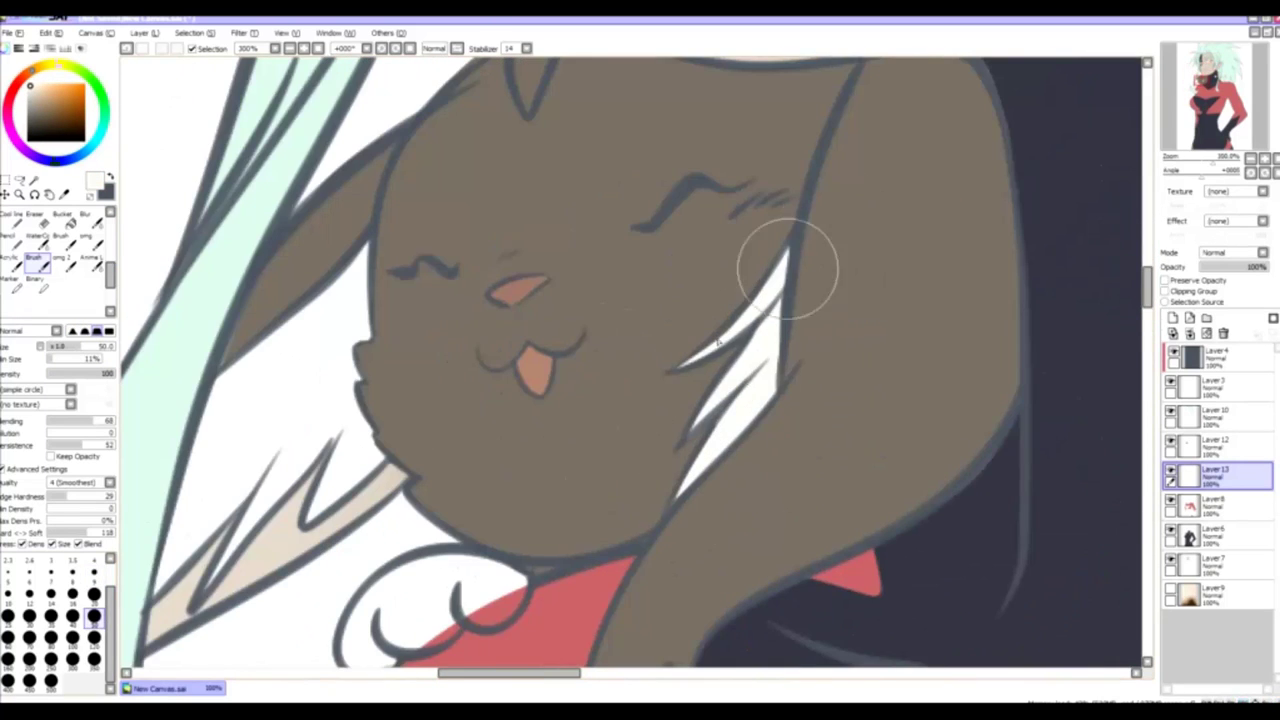
scroll(787, 268, "down", 2)
scroll(787, 268, "left", 3)
scroll(443, 357, "down", 3)
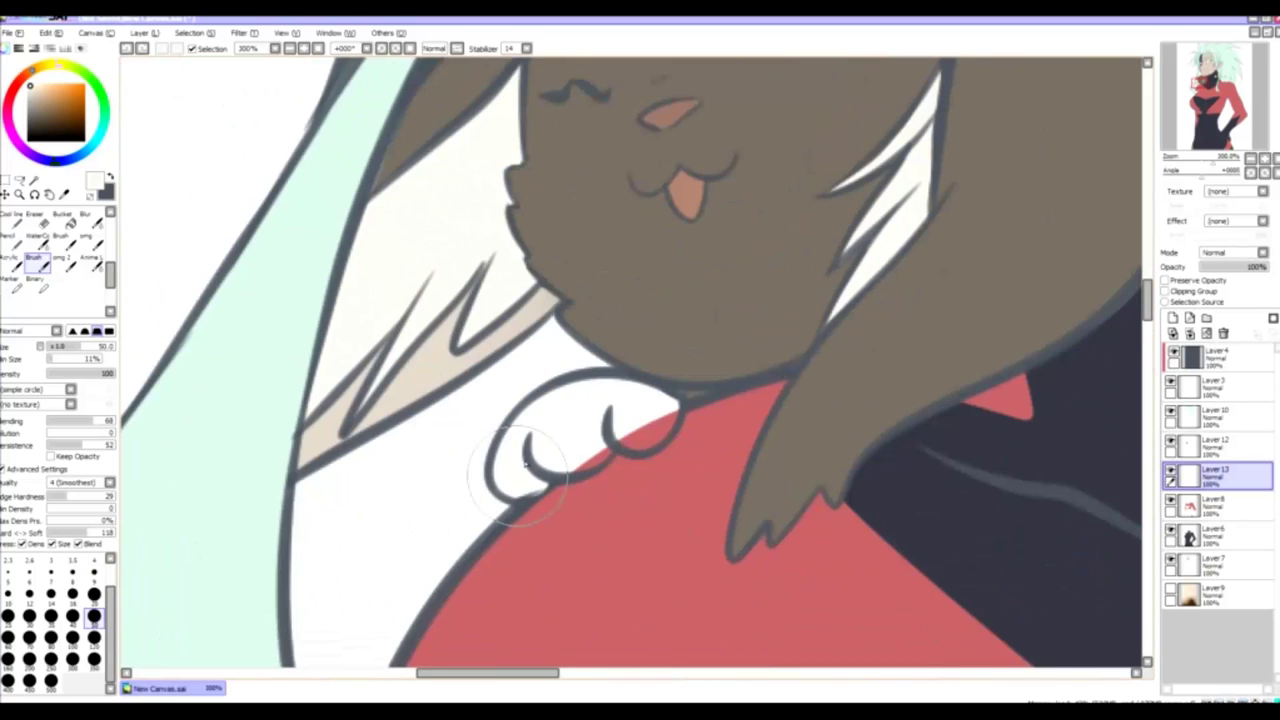
- Paint the rabbit's paw off-white and erase the spill over the red shoulder
mouse_move(525, 460)
left_mouse_down()
mouse_move(624, 403)
mouse_move(560, 450)
left_mouse_up()
key("e")
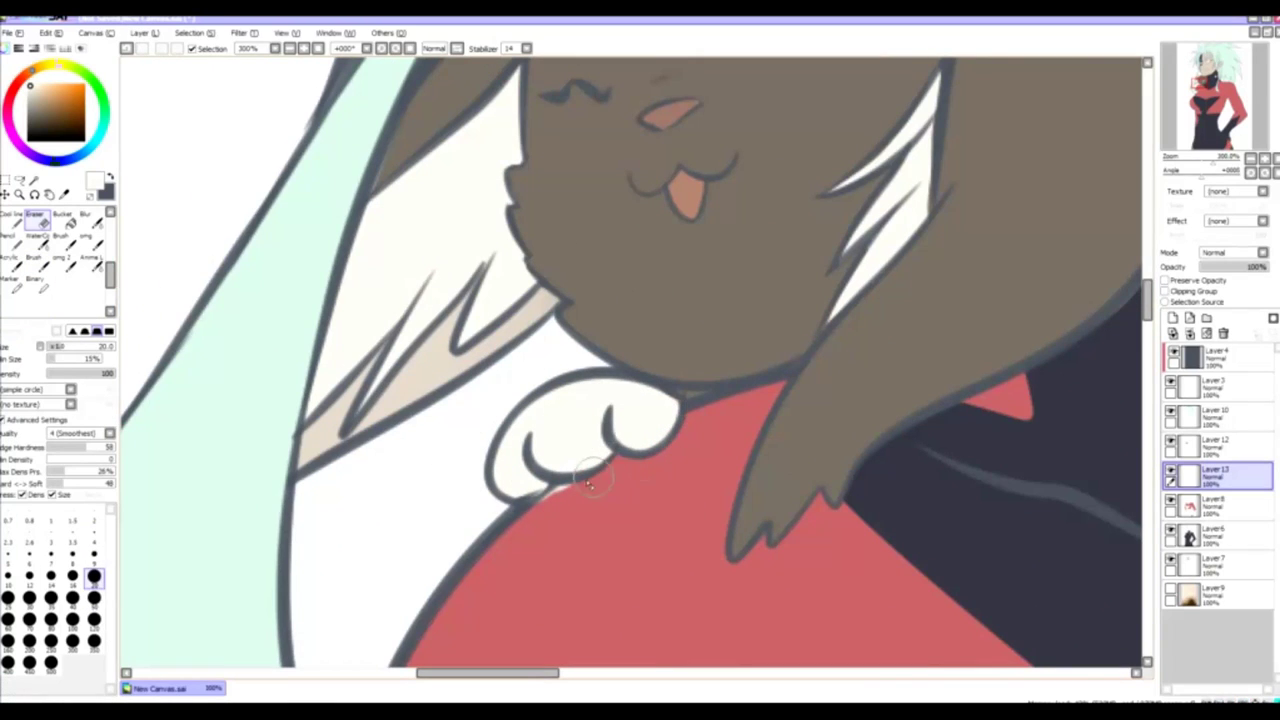
scroll(567, 490, "down", 5)
left_click(647, 474, "alt")
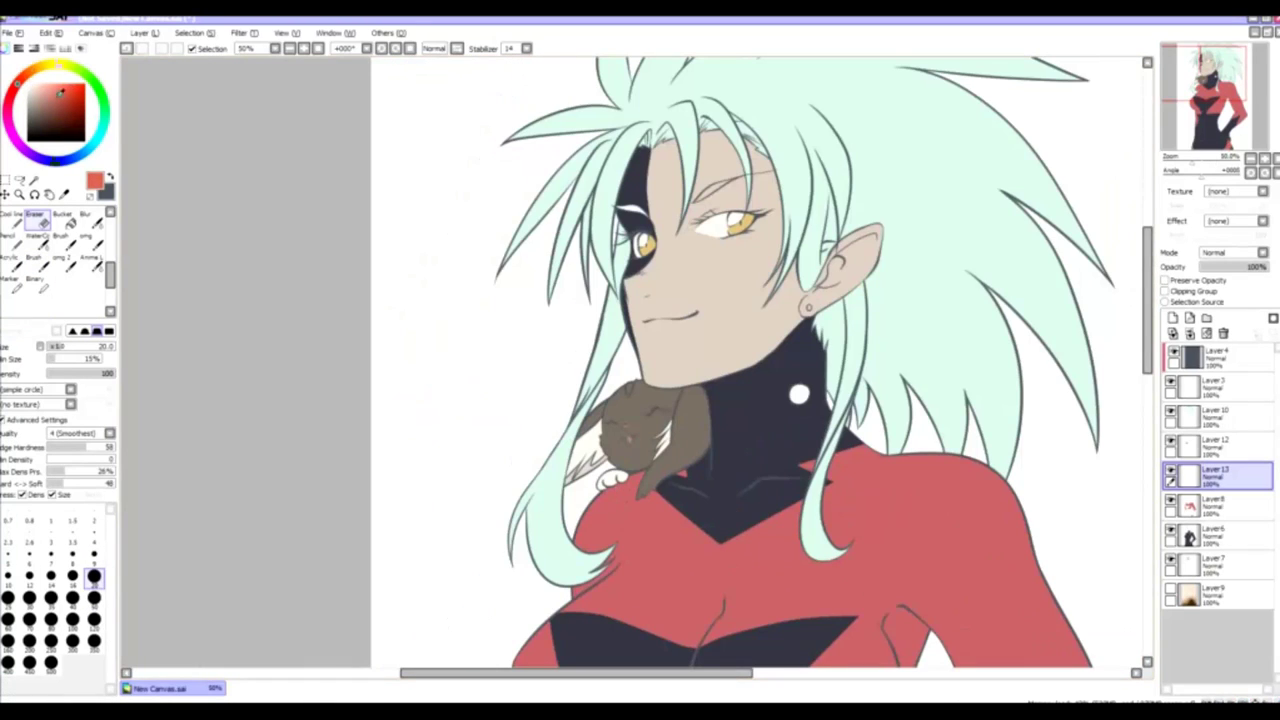
- Paint the small pointed gem on the rabbit's forehead red and erase the spill outside its outline on Layer12
scroll(683, 509, "up", 4)
left_click(674, 451)
scroll(630, 472, "up", 2)
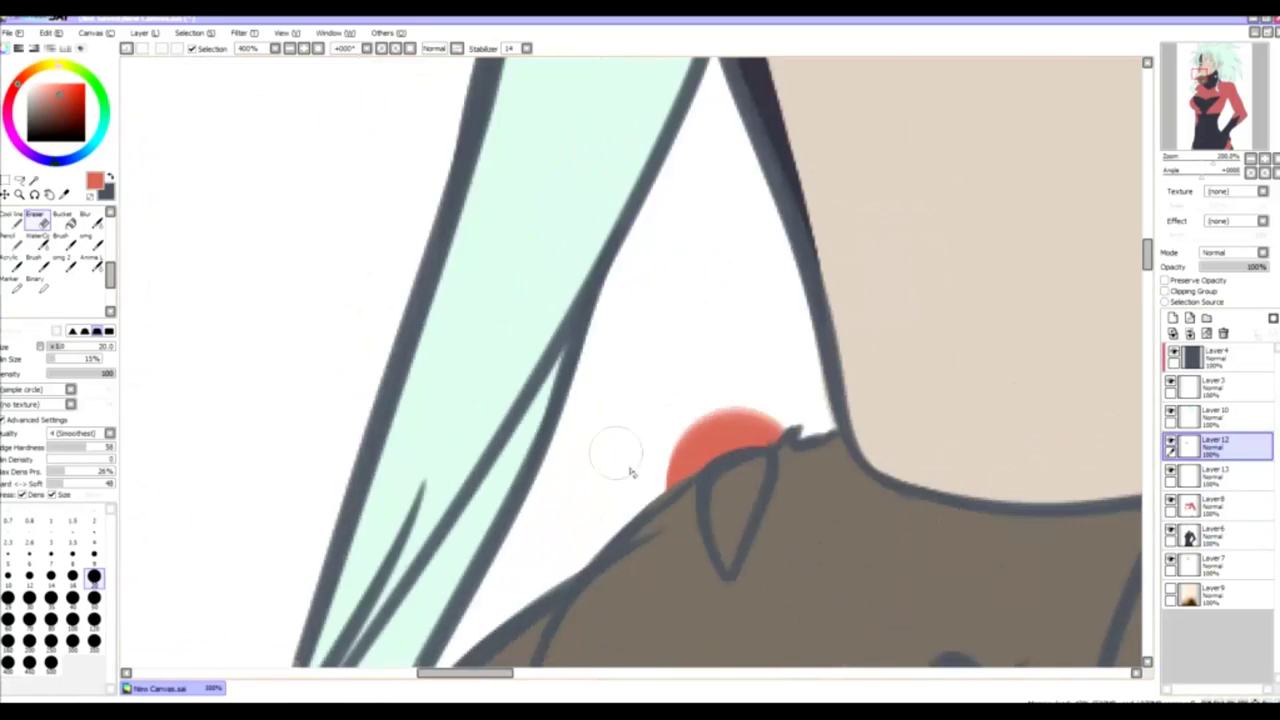
scroll(630, 472, "up", 1)
mouse_move(623, 400)
left_mouse_down()
mouse_move(688, 335)
mouse_move(621, 402)
mouse_move(686, 337)
mouse_move(645, 455)
mouse_move(656, 365)
mouse_move(621, 370)
mouse_move(625, 447)
mouse_move(644, 473)
mouse_move(660, 340)
left_mouse_up()
key("ctrl+z")
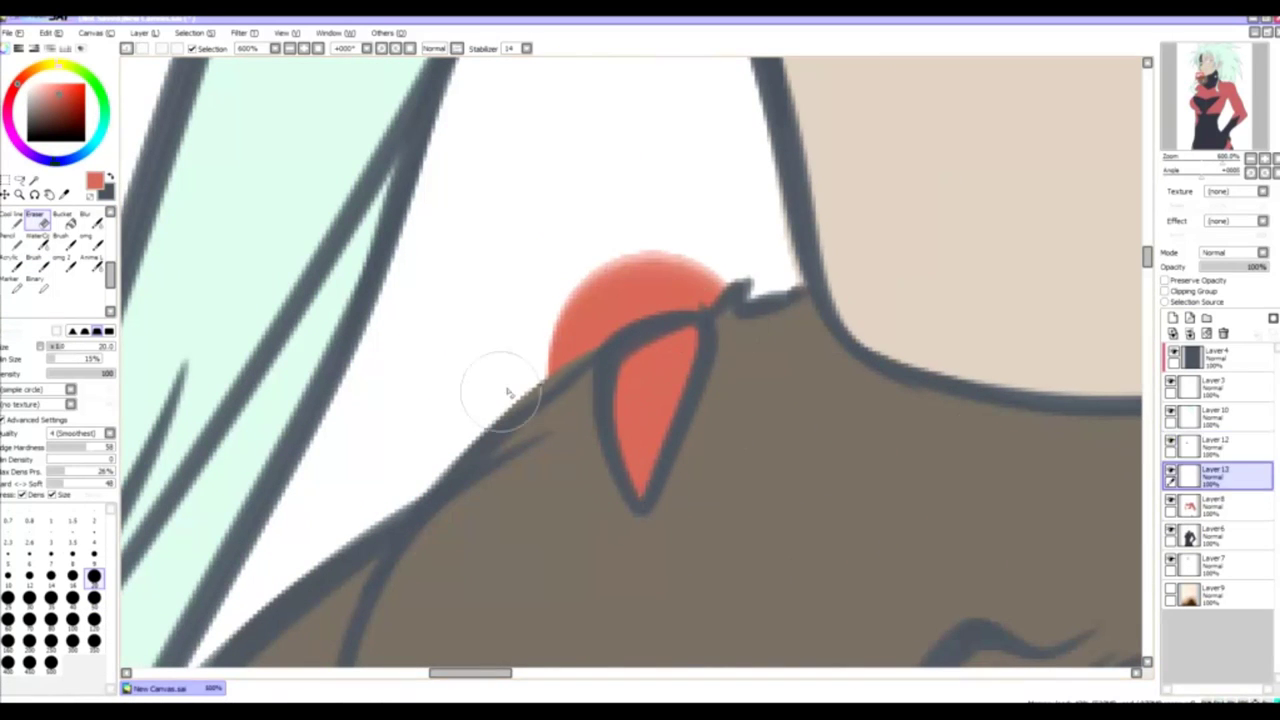
key("ctrl+z")
key("Down")
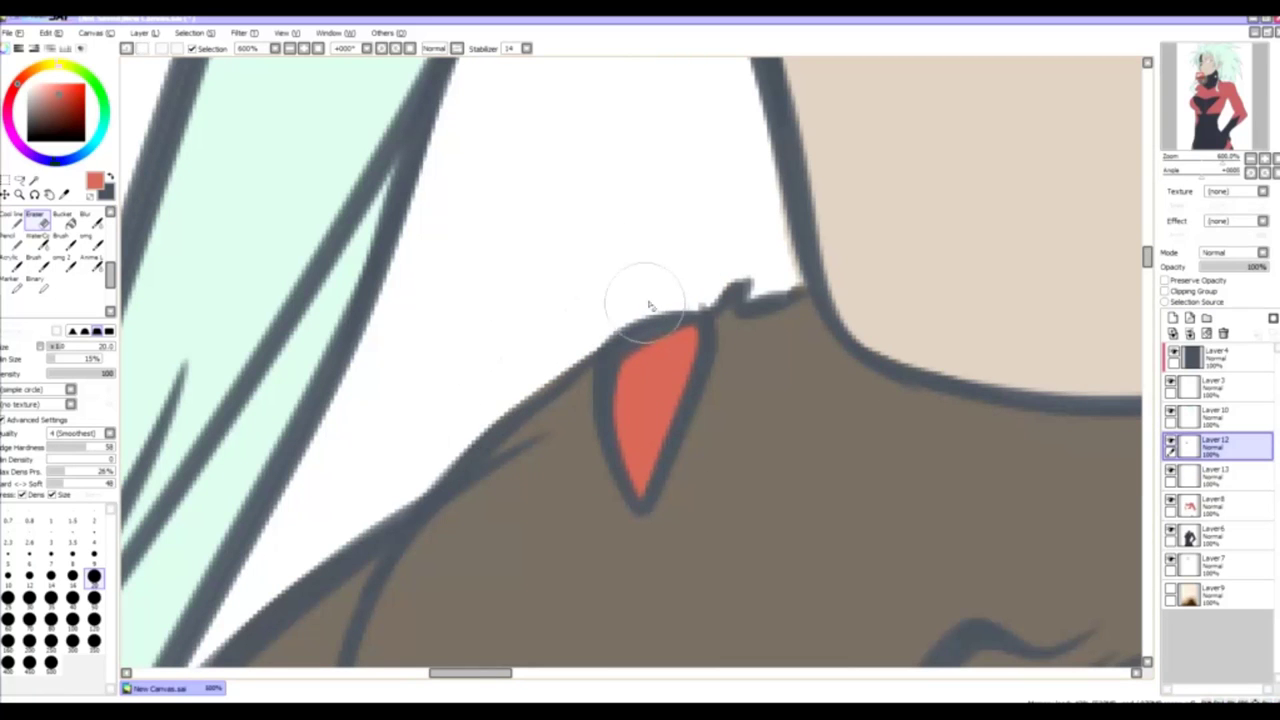
- Merge Layer12 and Layer13 down into Layer8
key("Down")
key("Down")
key("Down")
key("Down")
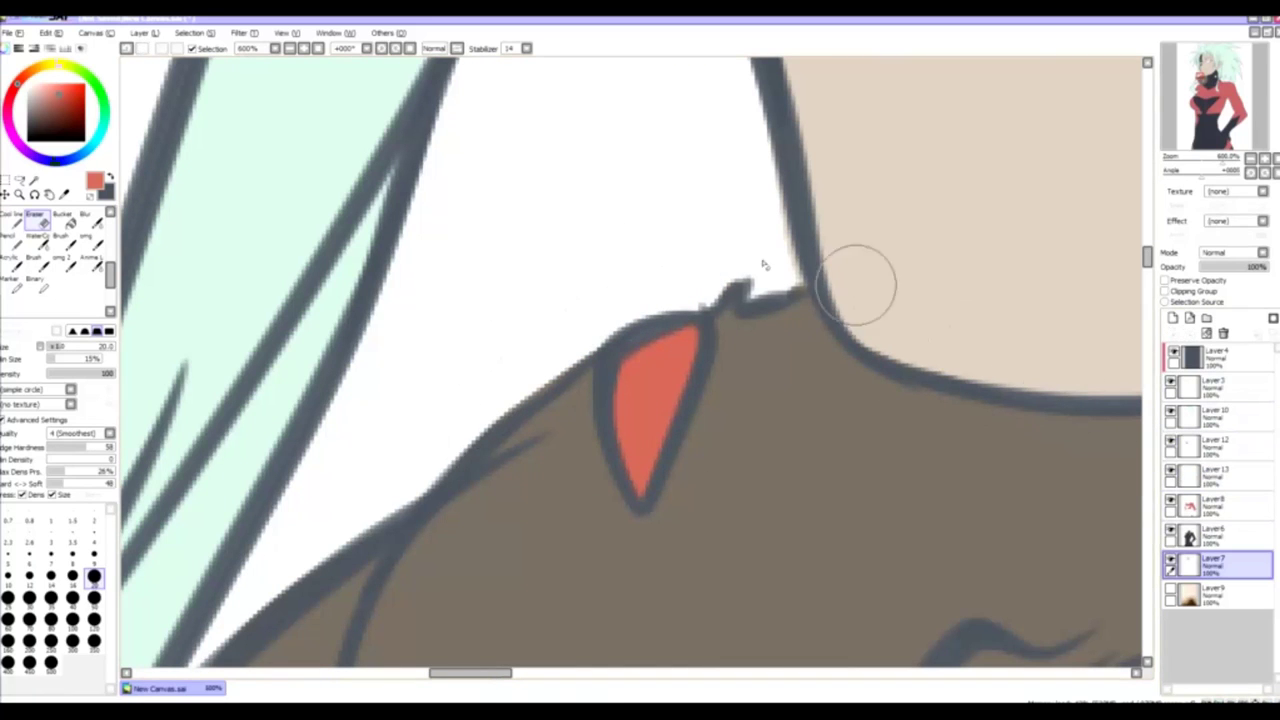
scroll(740, 220, "down", 4)
key("Up")
key("Up")
key("Up")
key("Up")
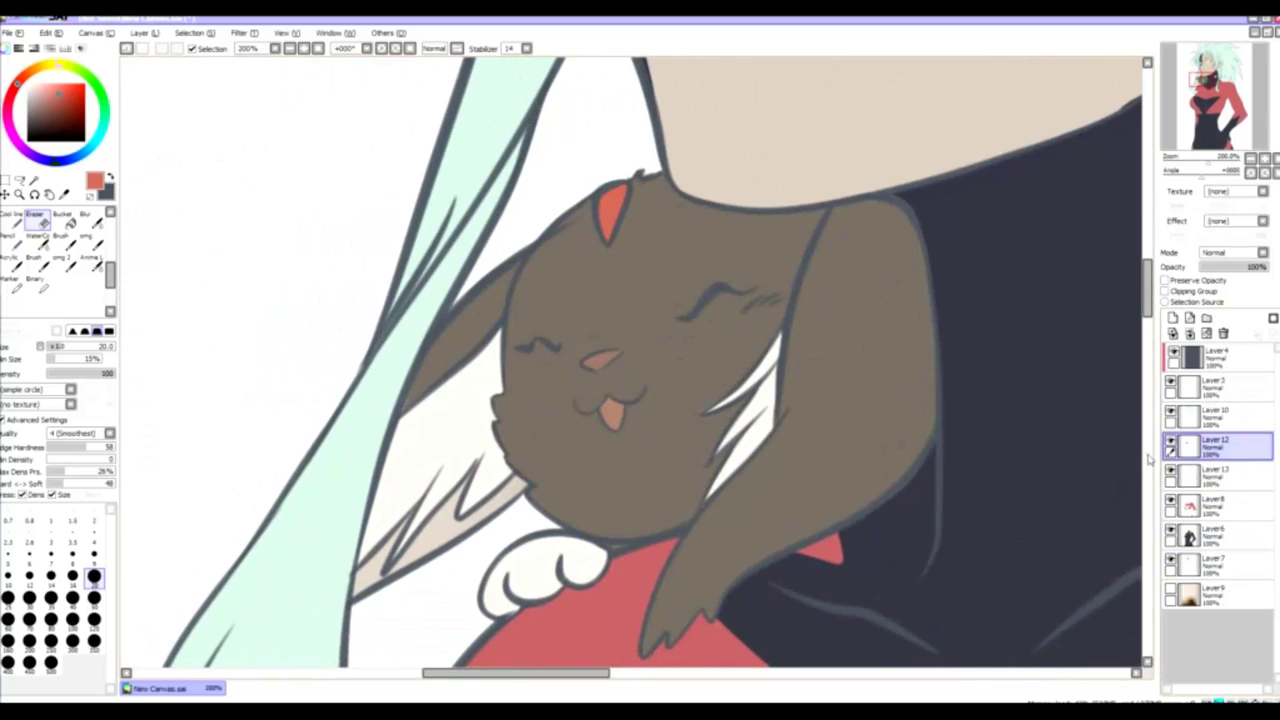
key("ctrl+e")
key("ctrl+e")
scroll(640, 357, "down", 3)
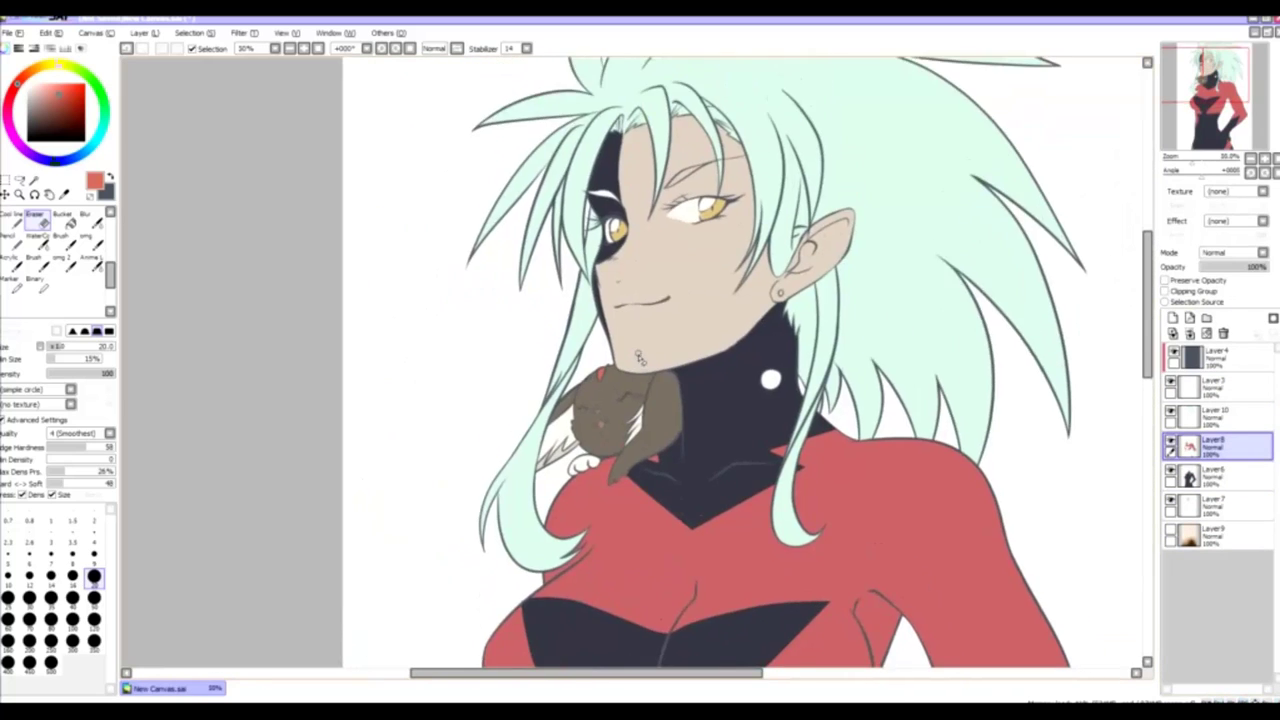
- Paint the ear stud and the round earring pendant over the neck bright red on Layer10 with the Brush
scroll(640, 357, "up", 2)
scroll(655, 195, "up", 2)
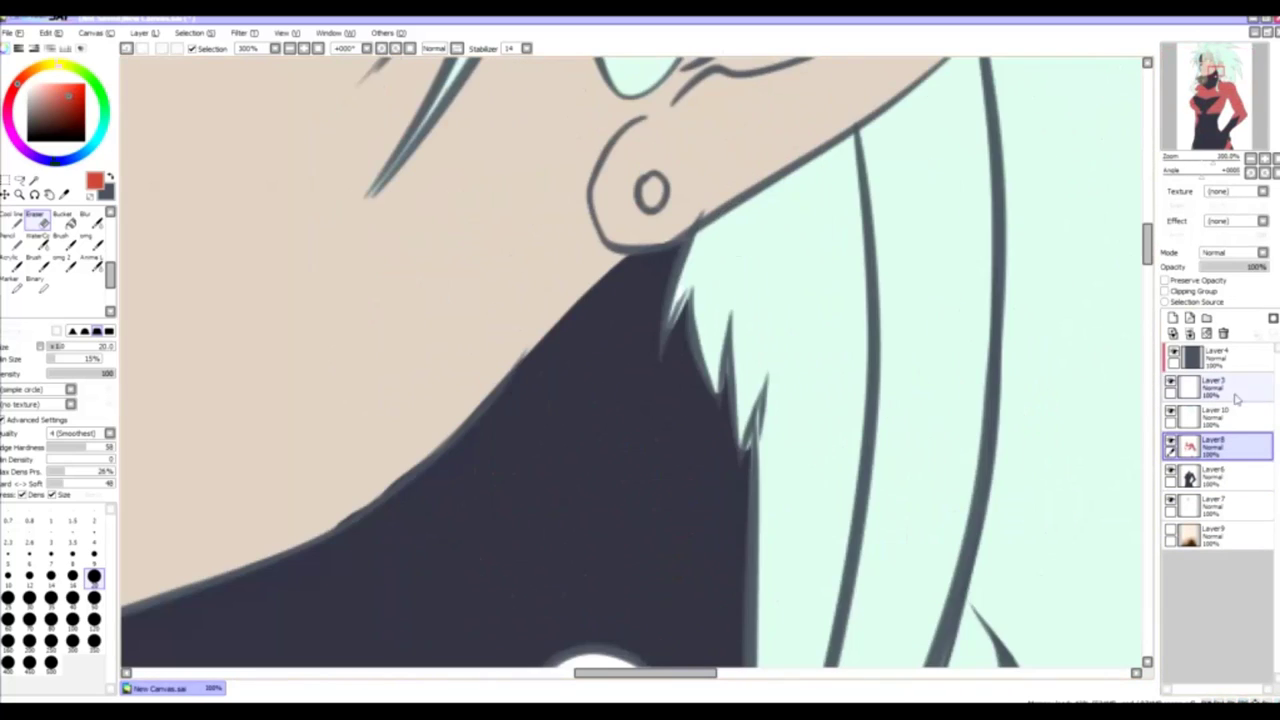
scroll(655, 195, "up", 1)
key("Up")
key("Up")
scroll(655, 195, "down", 1)
key("Down")
scroll(655, 195, "up", 1)
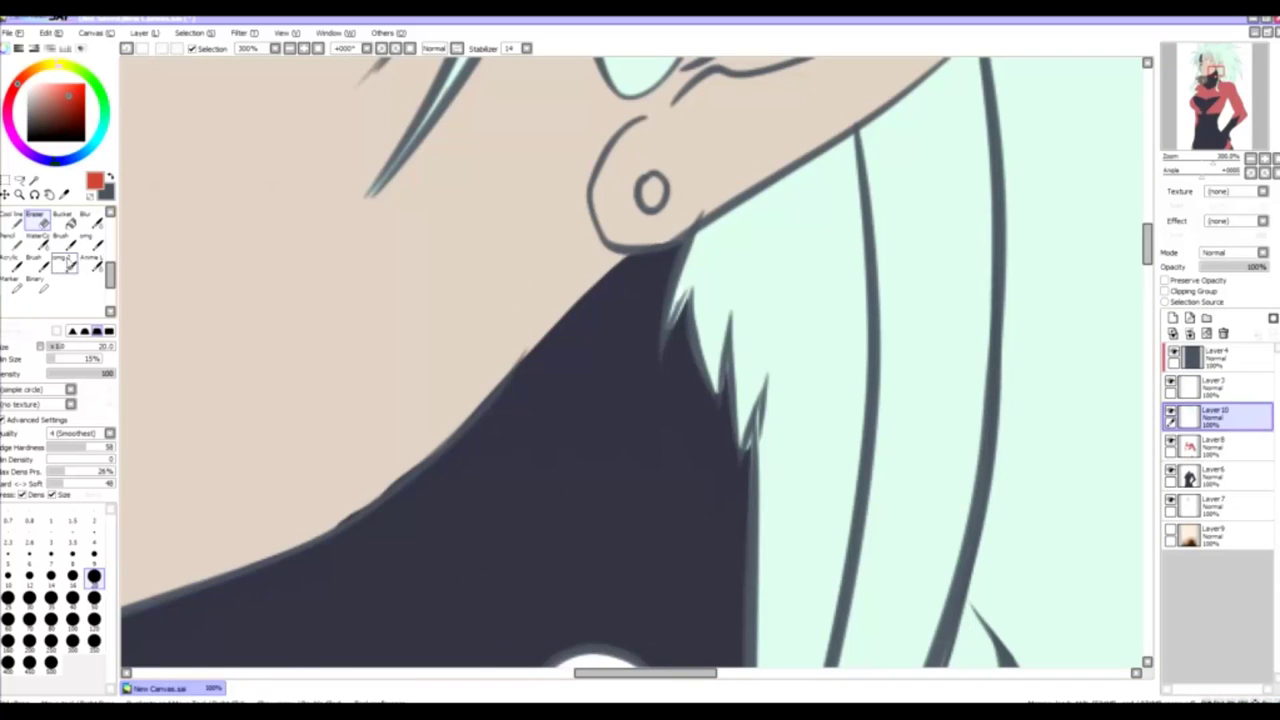
left_click(37, 260)
scroll(618, 427, "down", 3)
mouse_move(618, 427)
left_mouse_down()
mouse_move(600, 440)
mouse_move(660, 400)
left_mouse_up()
- Draw a straight size 8 line from the pendant up to the ear stud on a new linework layer above Layer3
left_click(1172, 352)
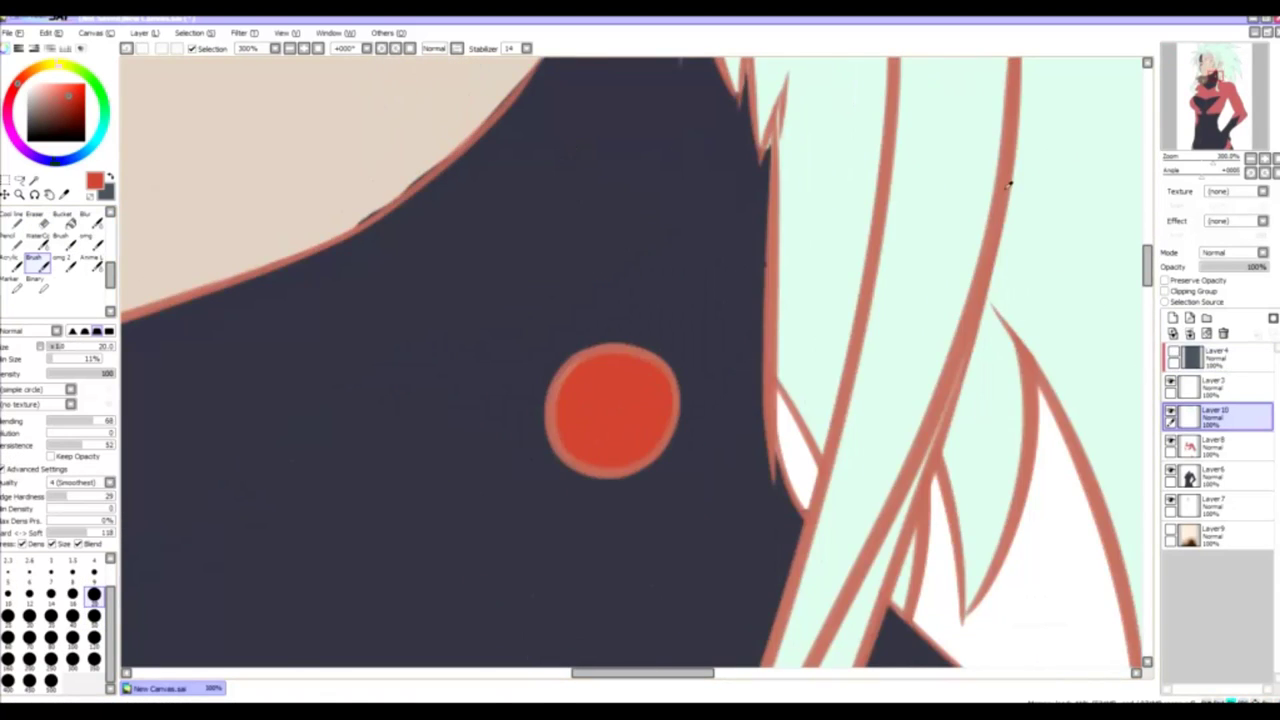
left_click(1215, 386)
left_click(1172, 352)
scroll(660, 336, "up", 3)
scroll(660, 336, "down", 1)
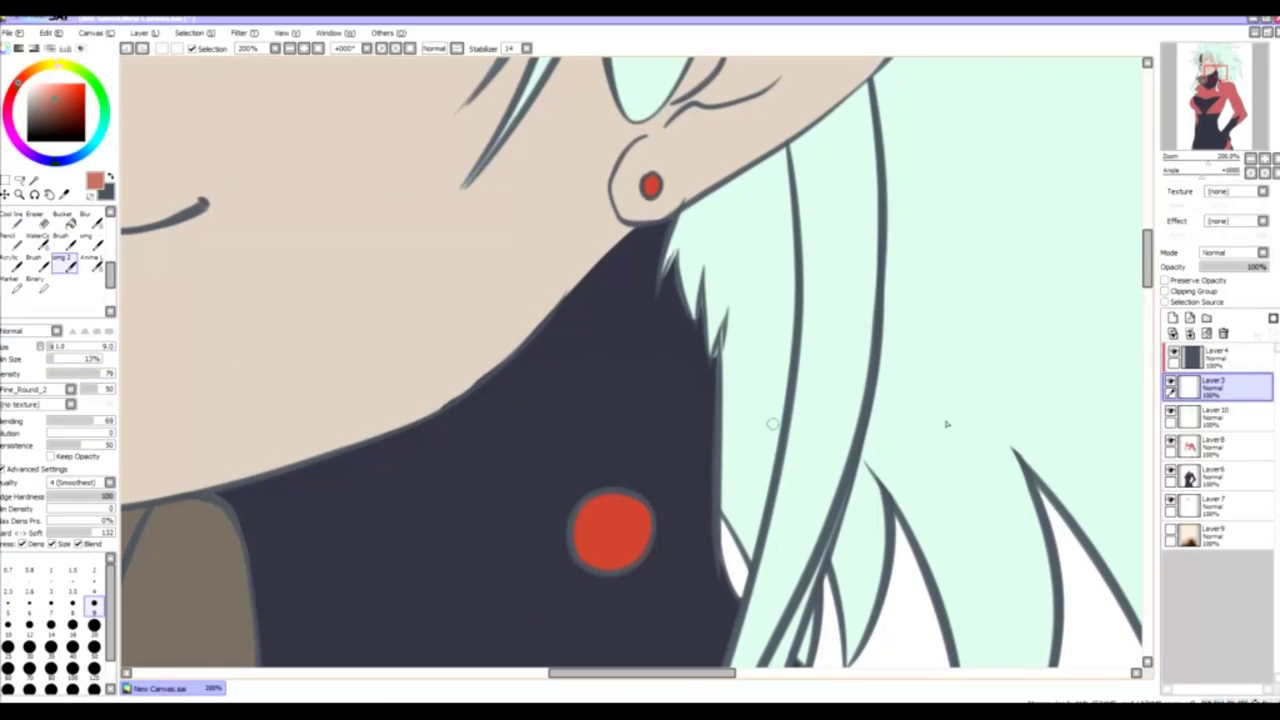
left_click(1189, 318)
left_click(72, 530)
left_click_drag(650, 224, 620, 494)
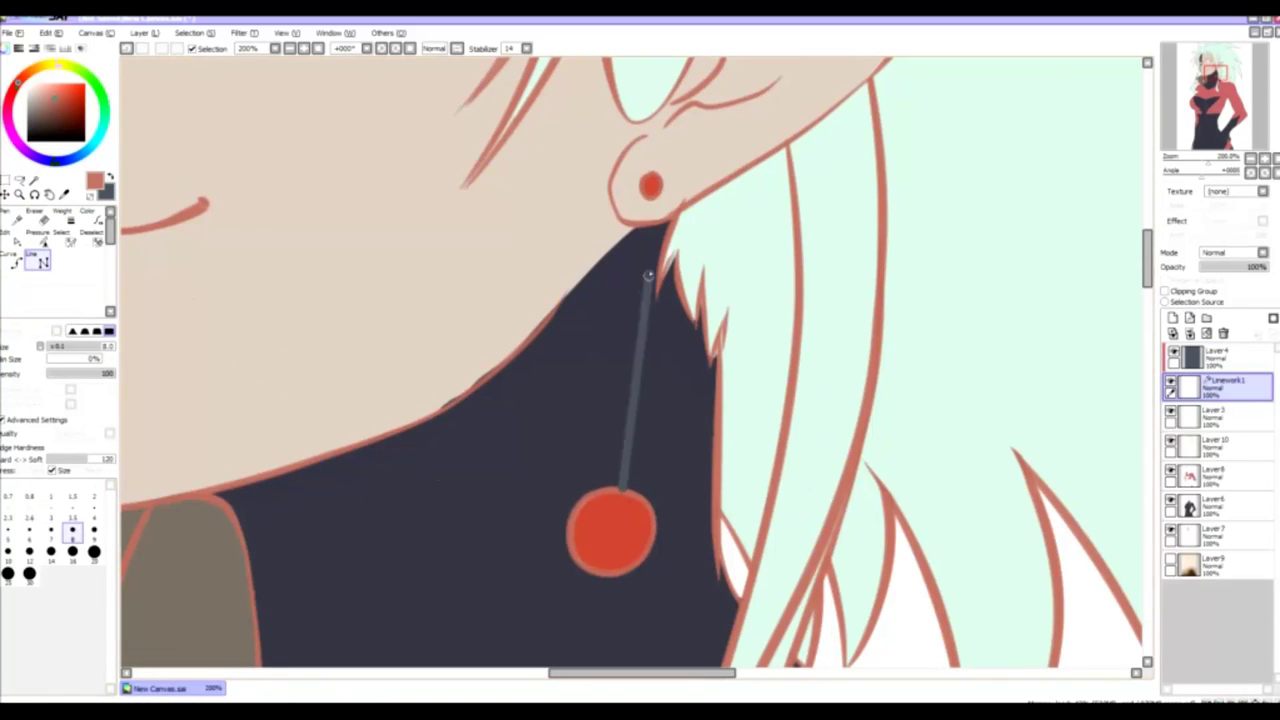
key("ctrl+z")
key("x")
key("x")
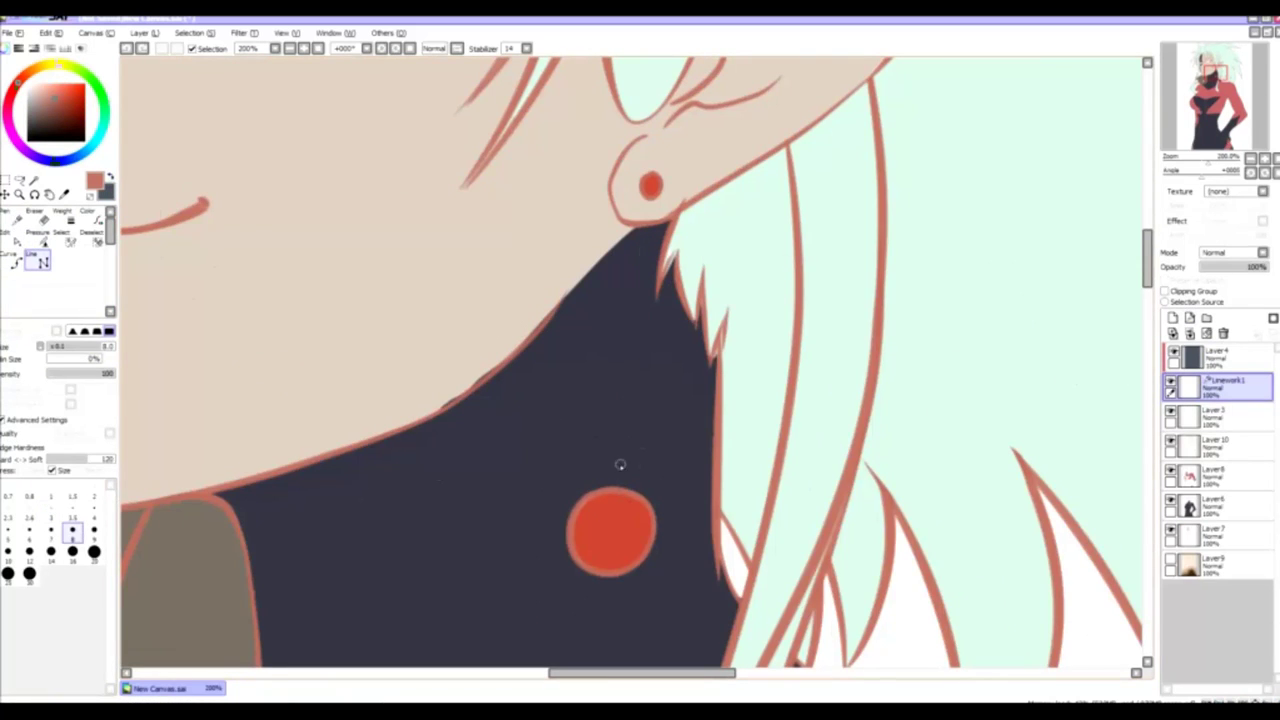
left_click_drag(624, 489, 650, 203)
- Set the weight of the earring's connecting line to 3
key("c")
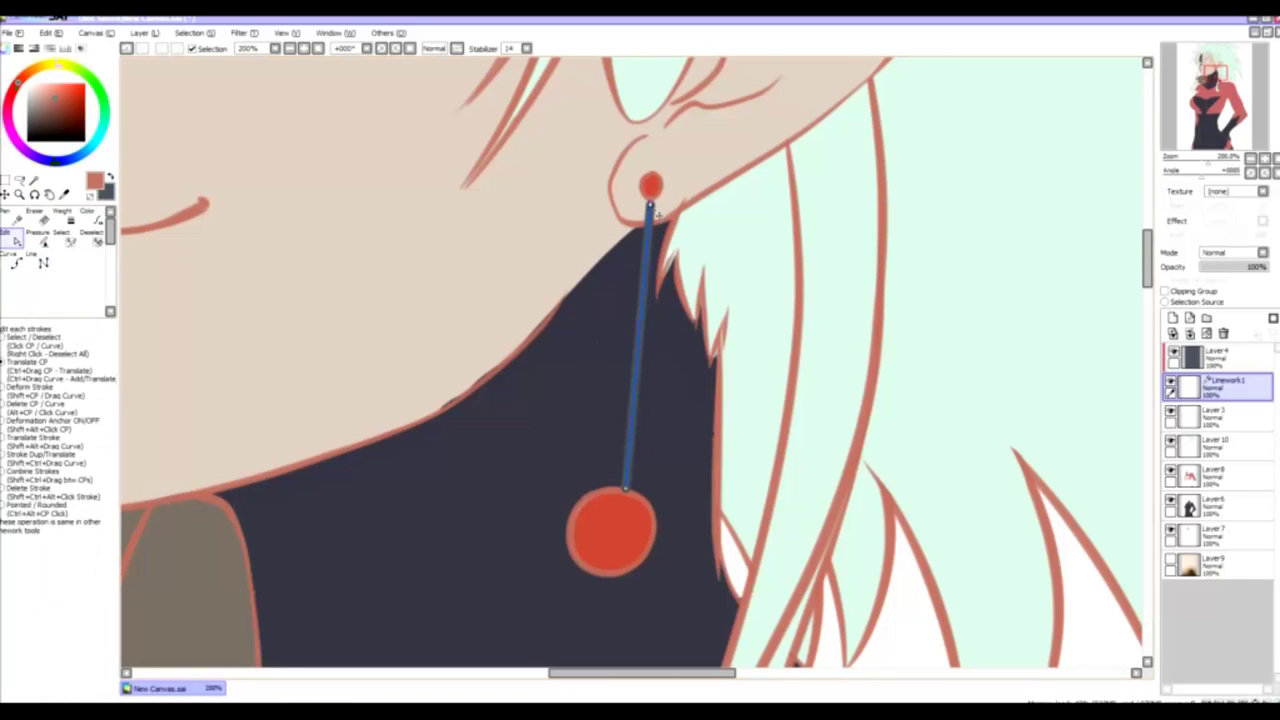
key("w")
left_click(640, 388)
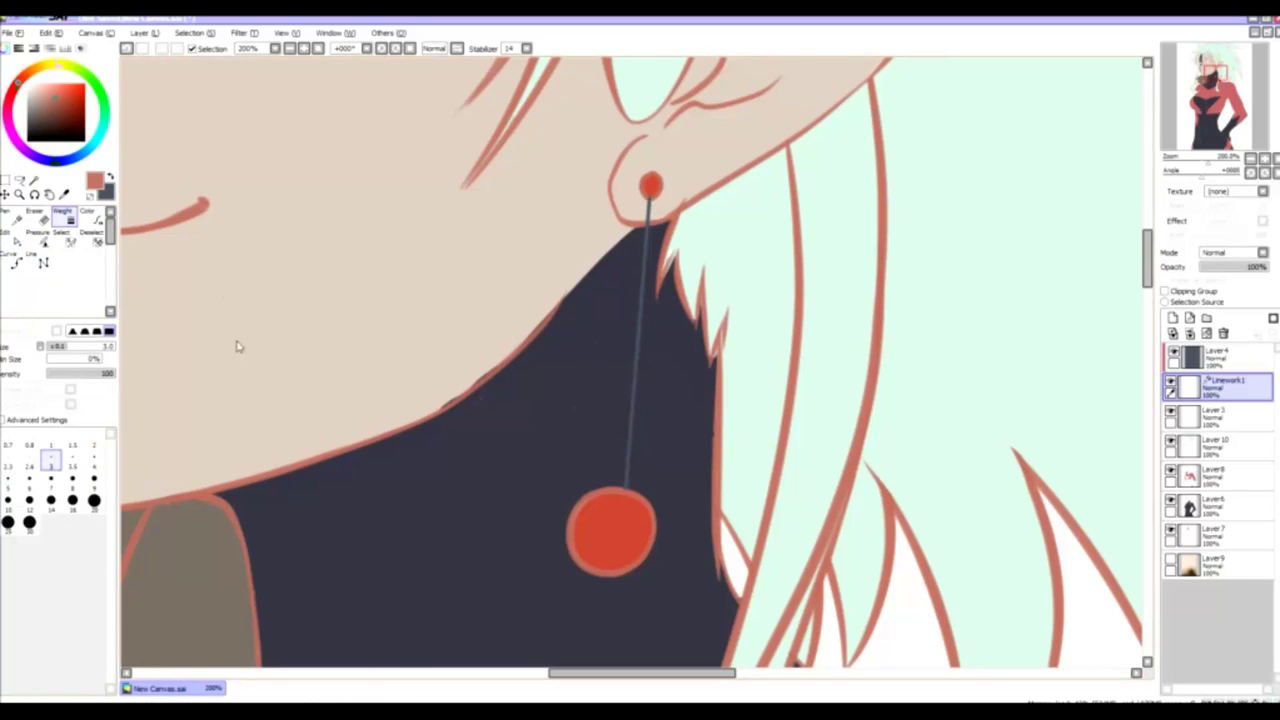
- Bend the earring's connecting line into a slight curve and merge the linework layer down into Layer3
key("c")
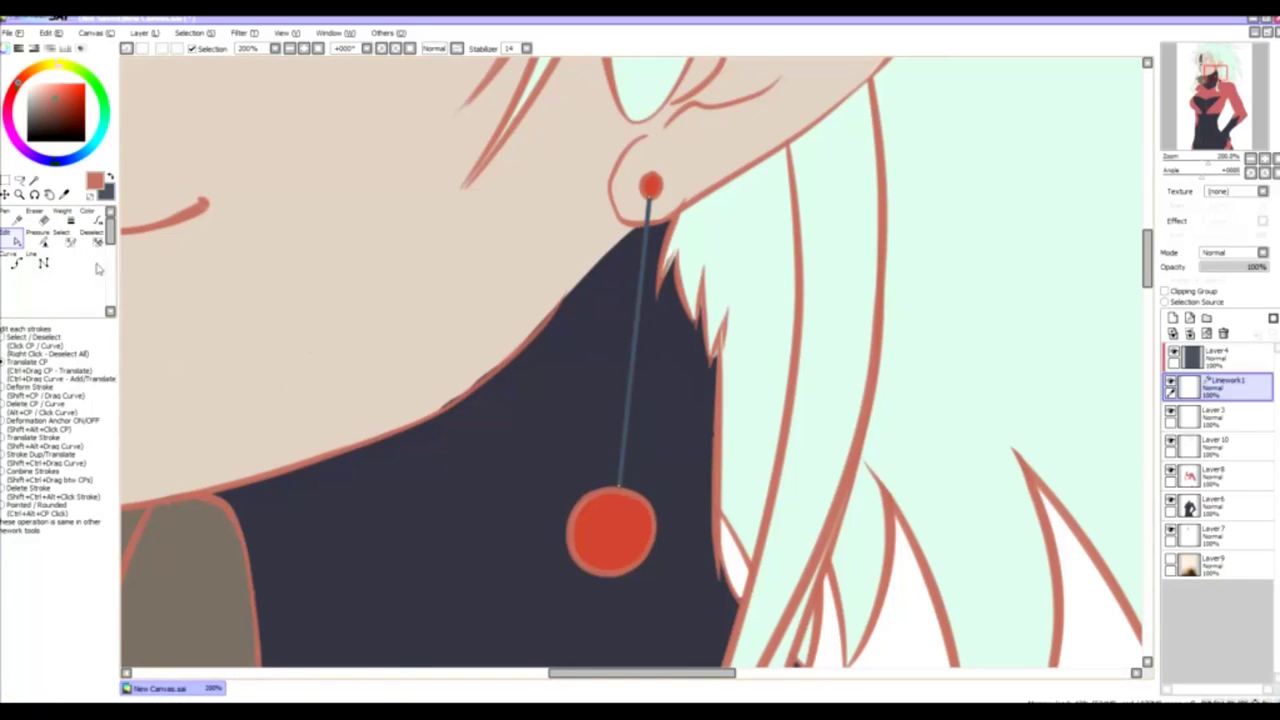
mouse_move(641, 369)
left_mouse_down()
mouse_move(648, 318)
mouse_move(637, 434)
mouse_move(652, 295)
mouse_move(643, 414)
mouse_move(648, 372)
left_mouse_up()
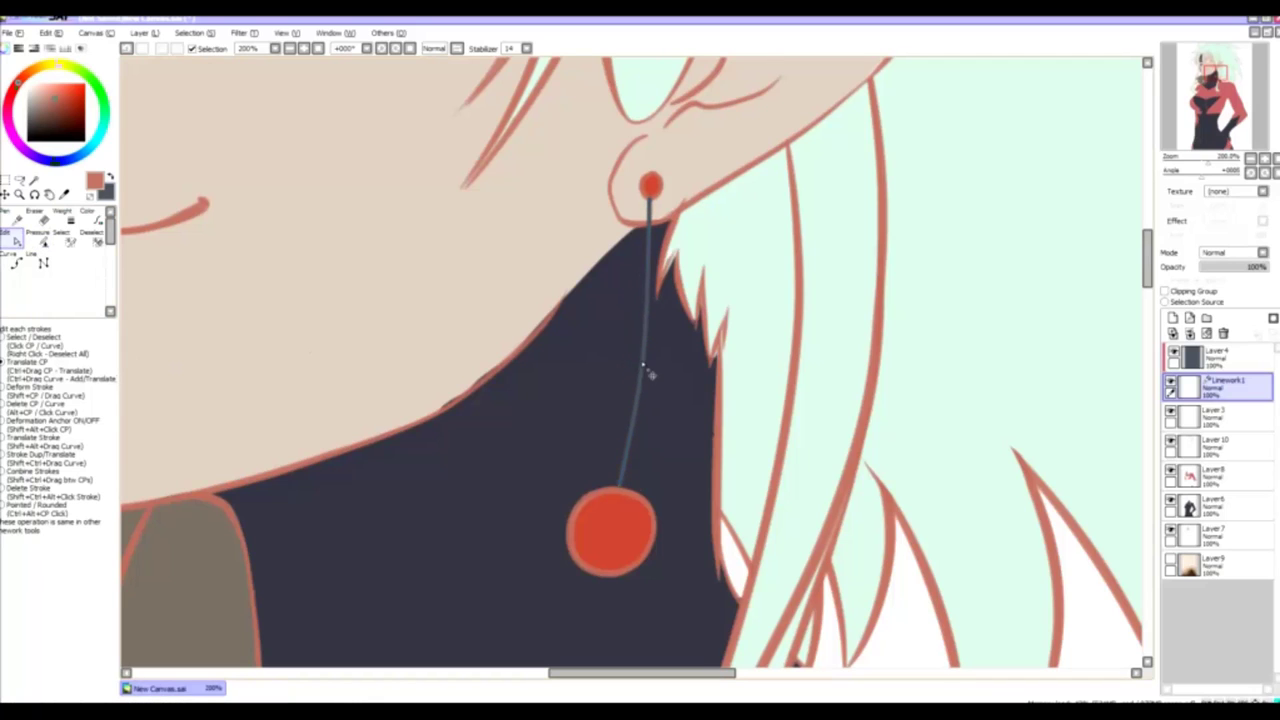
key("ctrl+e")
scroll(275, 286, "down", 4)
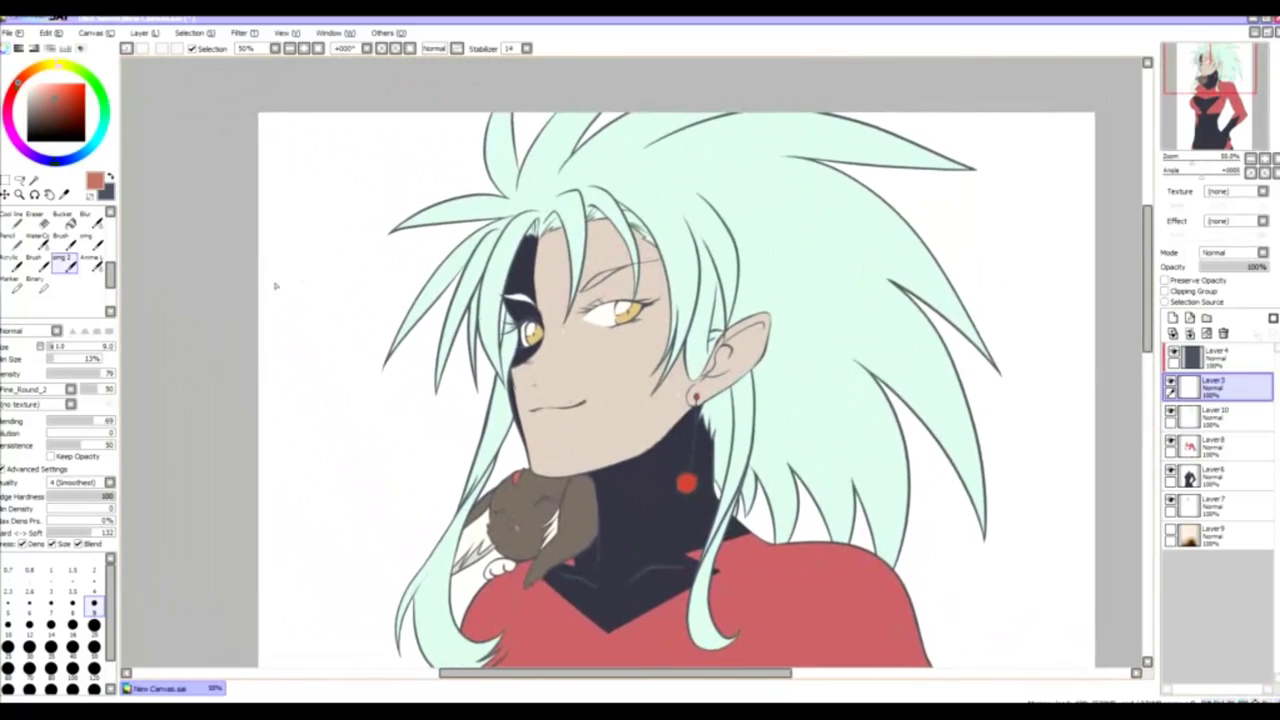
- Paint both eyebrows with the hair's mint color on a new layer above Layer10
key("b")
left_click(440, 300, "alt")
left_click(1215, 415)
left_click(1173, 318)
scroll(543, 329, "up", 4)
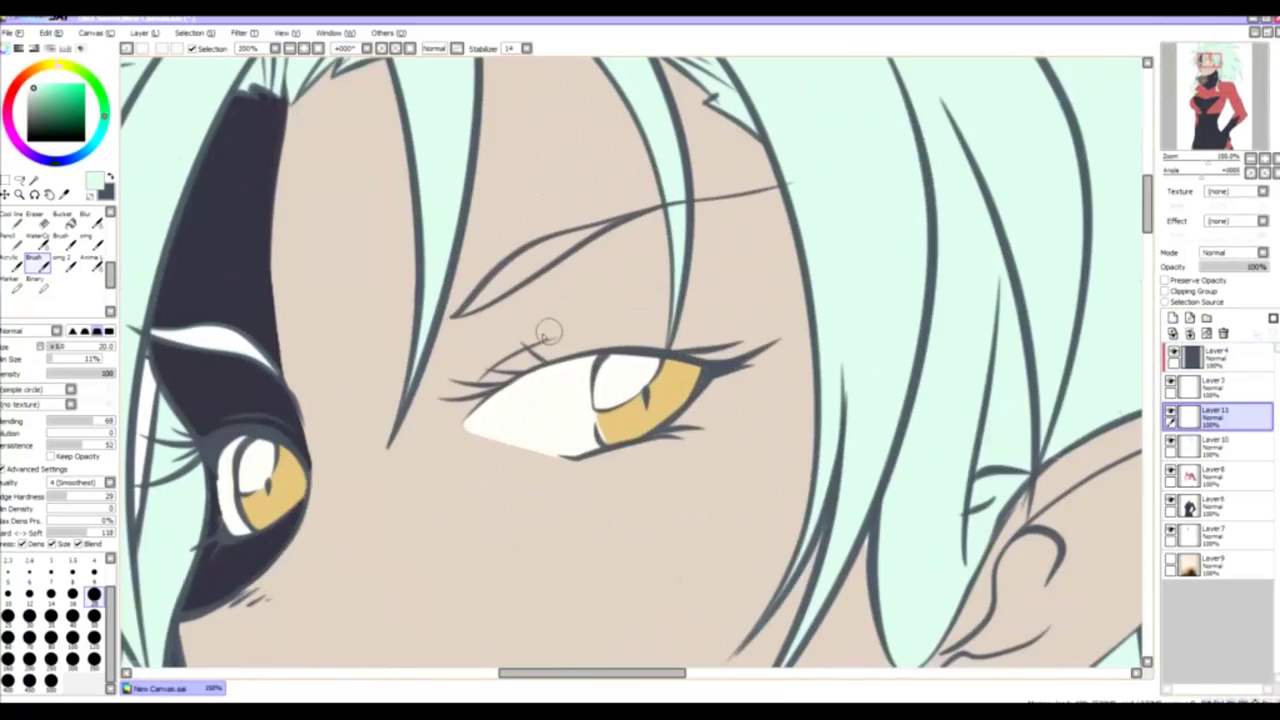
mouse_move(490, 420)
left_mouse_down()
mouse_move(500, 428)
mouse_move(366, 363)
mouse_move(390, 380)
left_mouse_up()
mouse_move(794, 302)
left_mouse_down()
mouse_move(634, 357)
mouse_move(730, 340)
mouse_move(737, 294)
mouse_move(777, 286)
left_mouse_up()
scroll(591, 349, "down", 1)
scroll(606, 464, "down", 1)
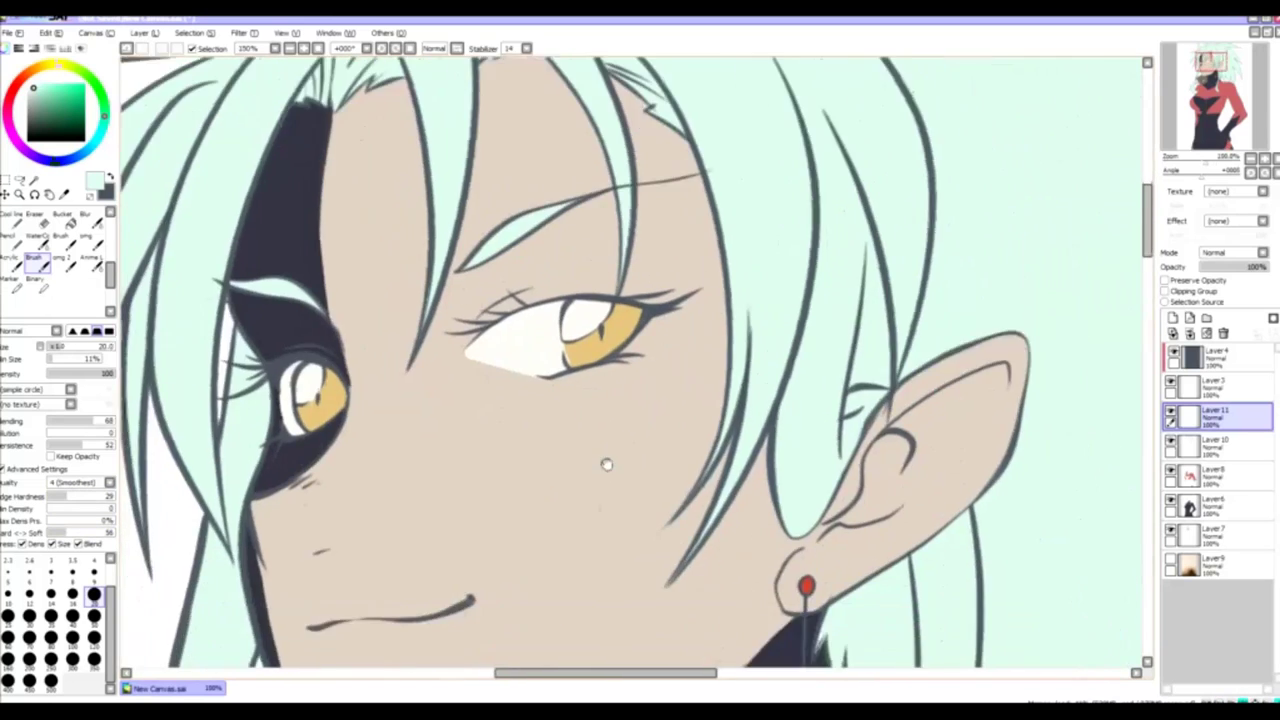
left_click_drag(606, 464, 479, 506)
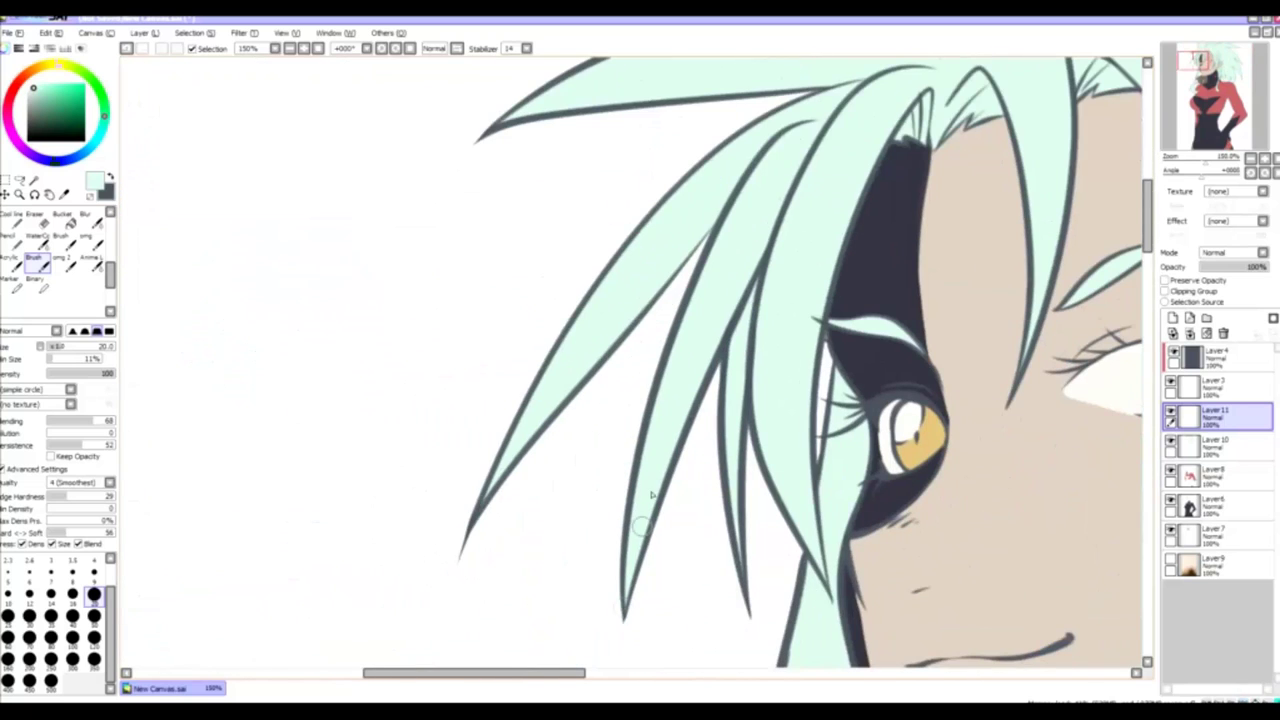
left_click_drag(651, 494, 820, 432)
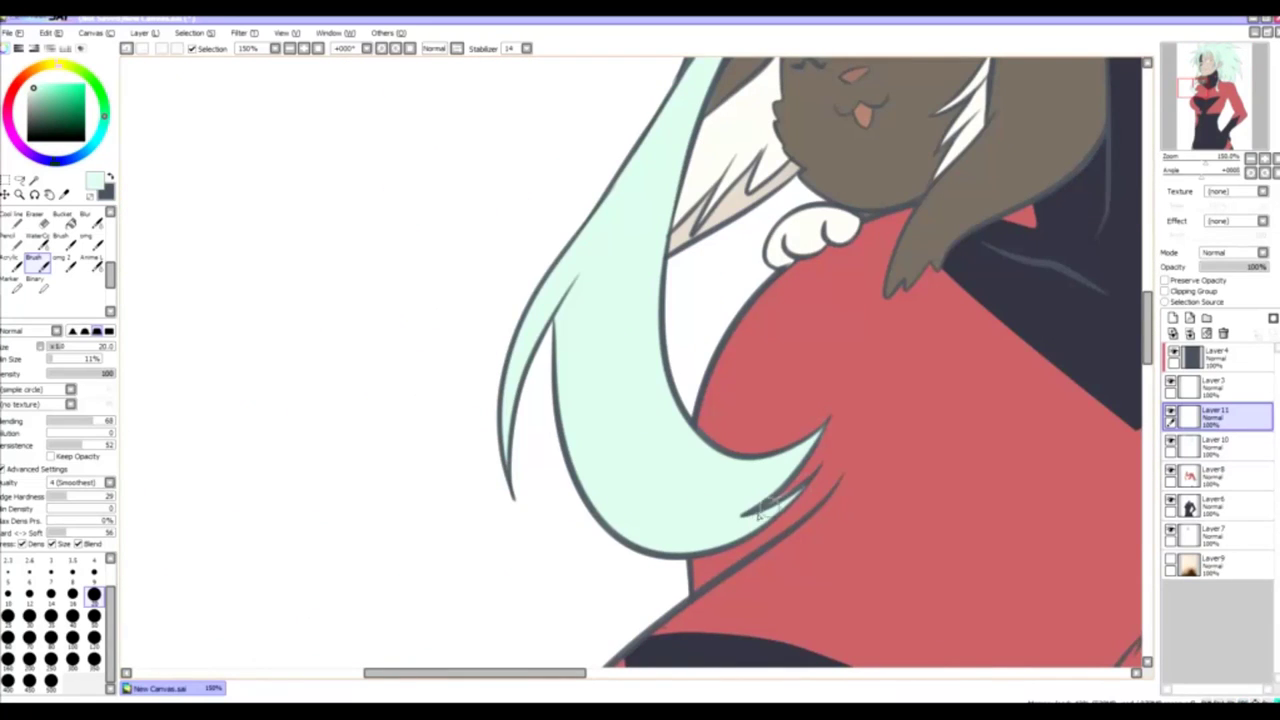
- Merge Layer11, Layer10, Layer8 and Layer6 down into Layer7
scroll(520, 375, "down", 5)
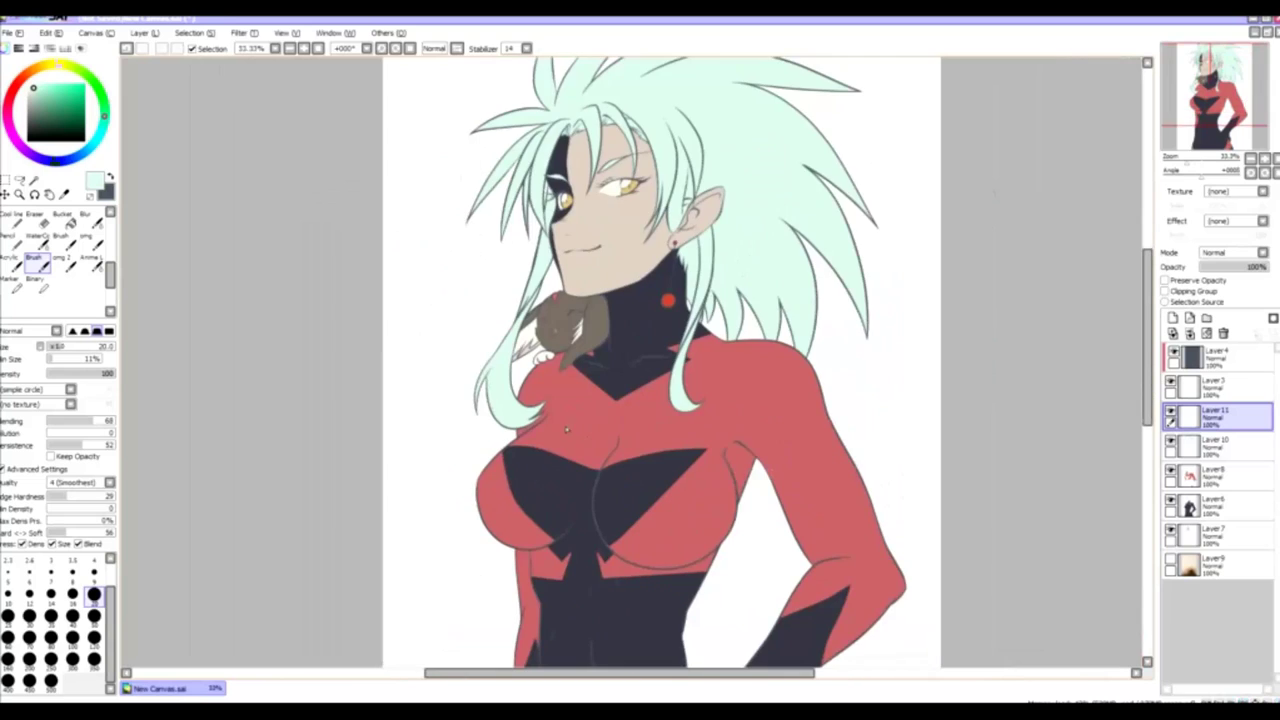
left_click_drag(575, 495, 560, 417)
key("ctrl+e")
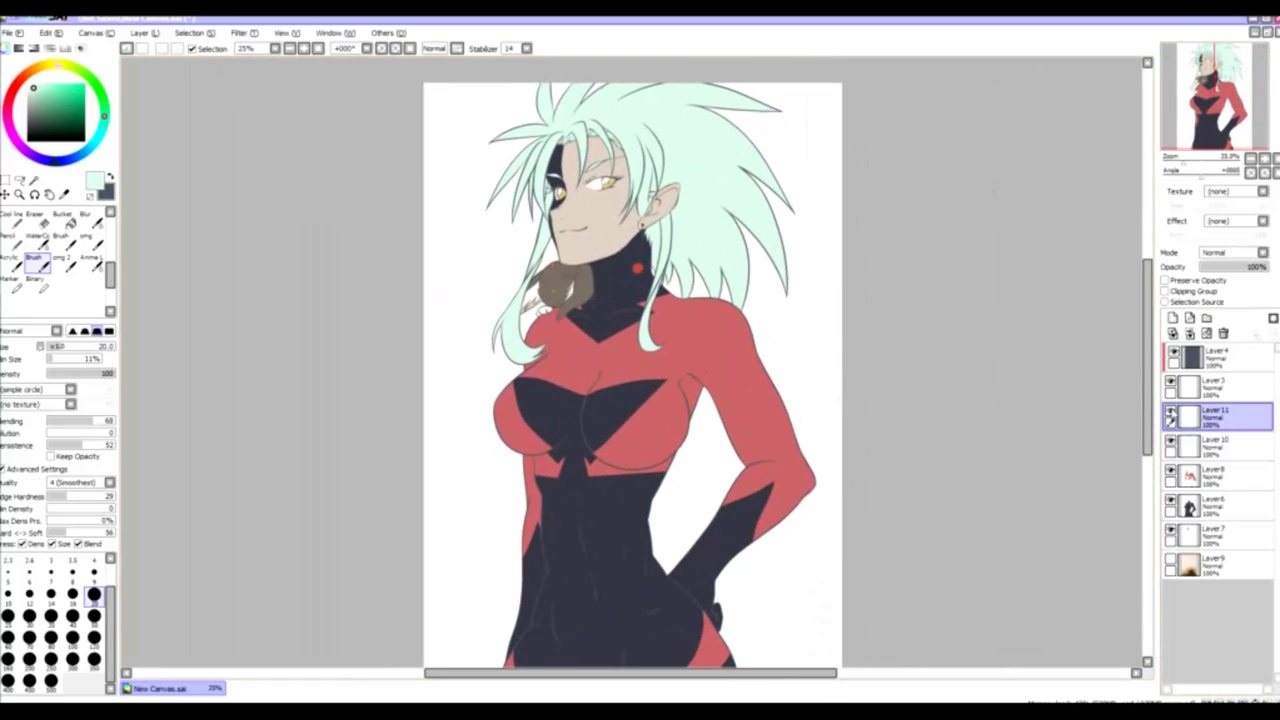
key("ctrl+e")
key("ctrl+e")
key("ctrl+e")
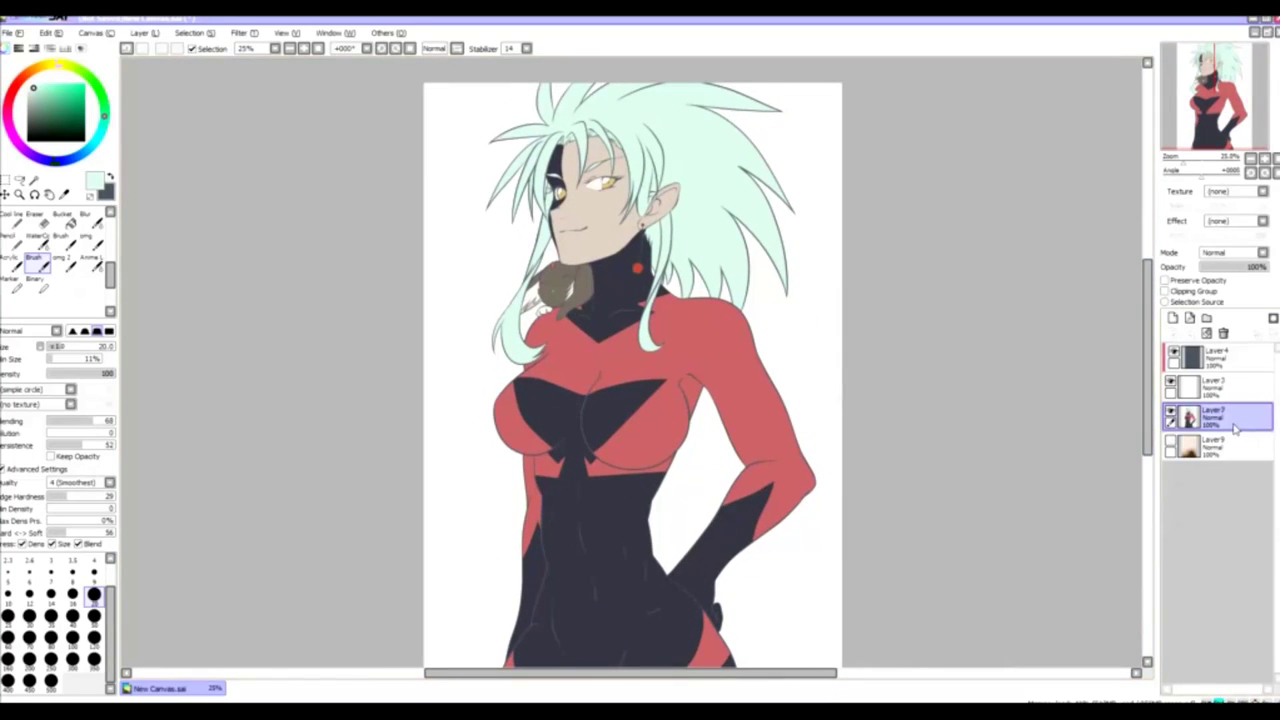
- Recolor the line art dark green by filling the clipped Layer4 with the Bucket
left_click(1215, 355)
left_click(1165, 291)
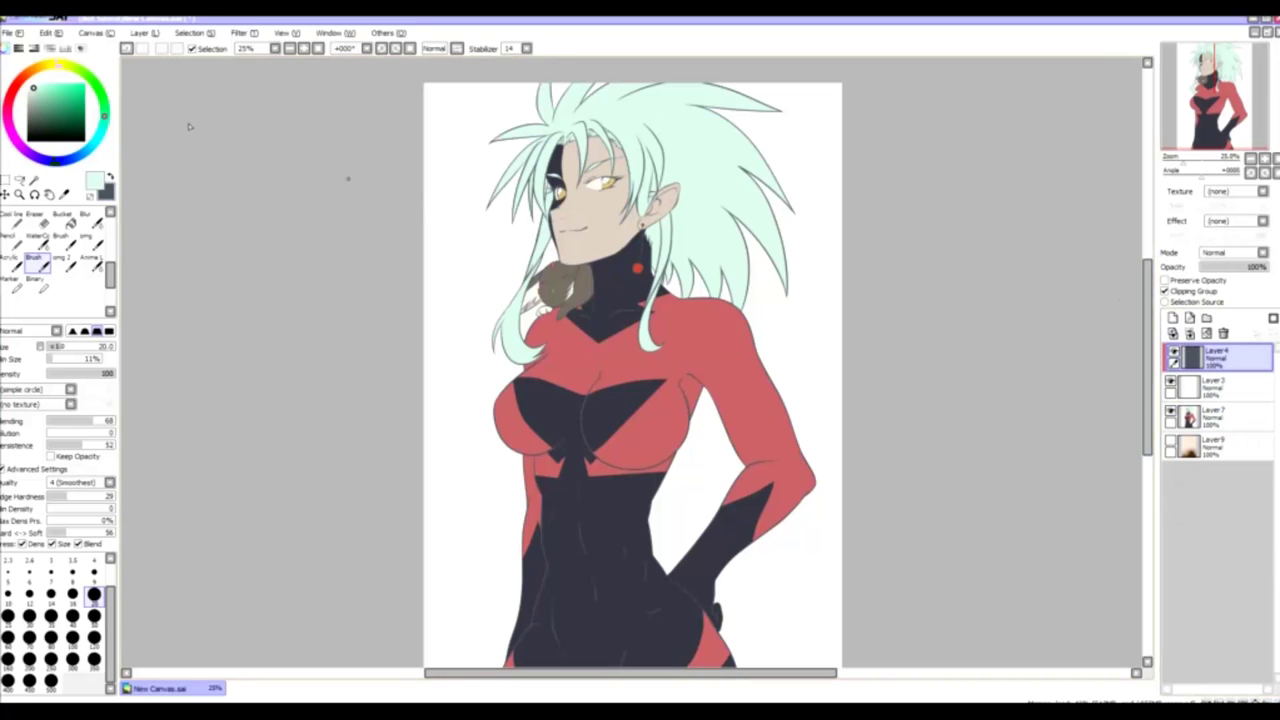
left_click(57, 122)
left_click(63, 218)
left_click(456, 228)
scroll(351, 240, "up", 2)
left_click_drag(351, 240, 351, 137)
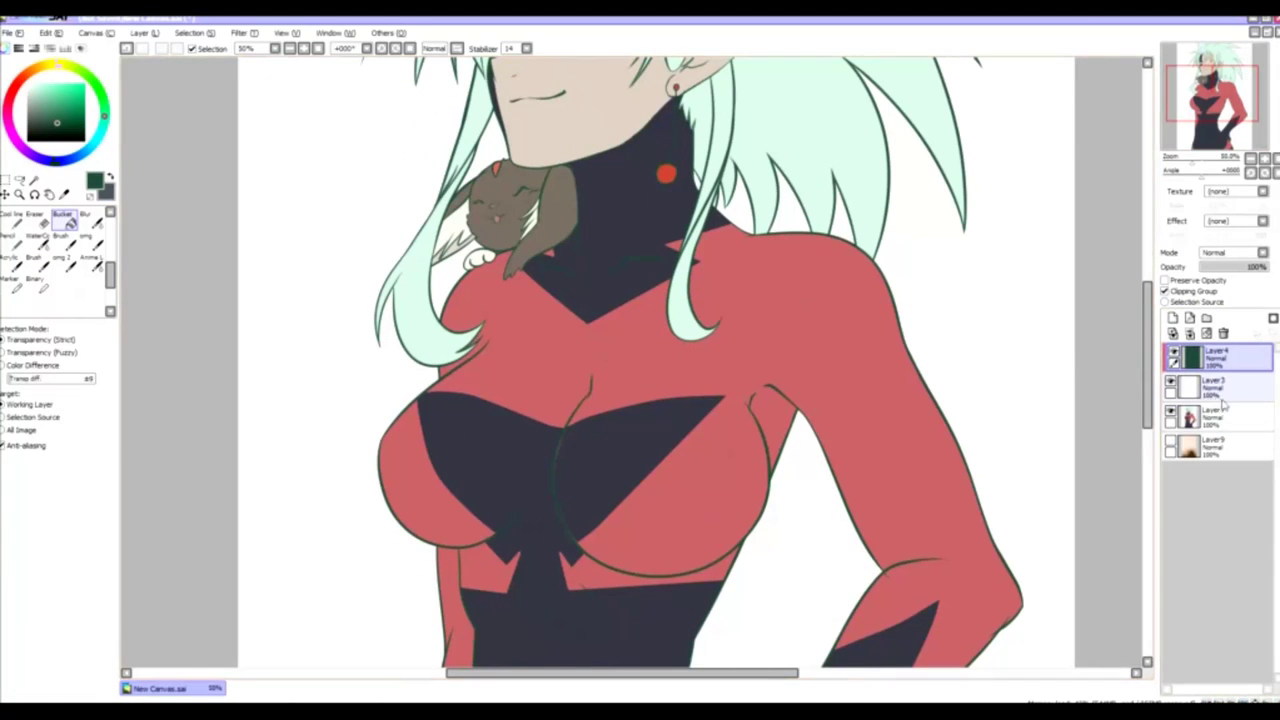
- Touch up the dark and red areas of the outfit's chest design on a new layer above Layer7, using their sampled colors
left_click(1215, 414)
left_click(1173, 317)
left_click(35, 262)
scroll(690, 505, "up", 3)
left_click_drag(690, 505, 615, 325)
left_click(568, 292, "alt")
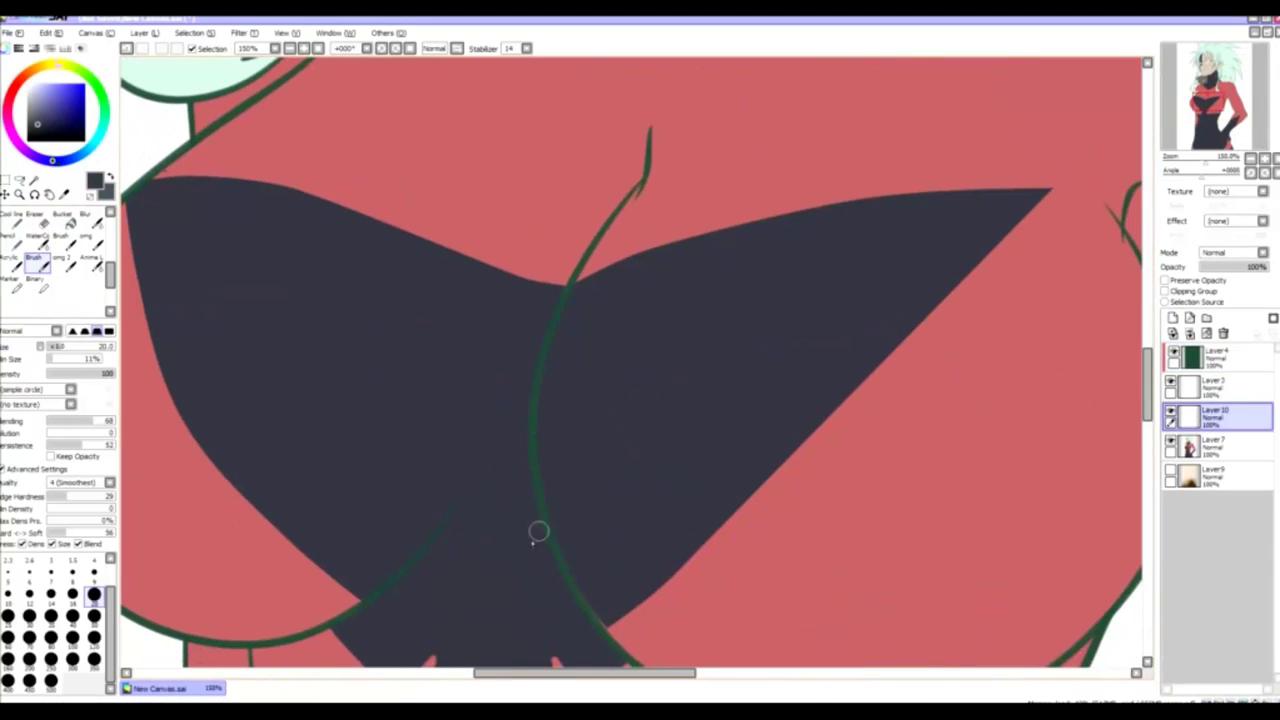
mouse_move(538, 531)
left_mouse_down()
mouse_move(333, 393)
mouse_move(303, 446)
mouse_move(346, 356)
mouse_move(356, 372)
mouse_move(326, 429)
mouse_move(448, 349)
mouse_move(480, 442)
left_mouse_up()
left_click(305, 440, "alt")
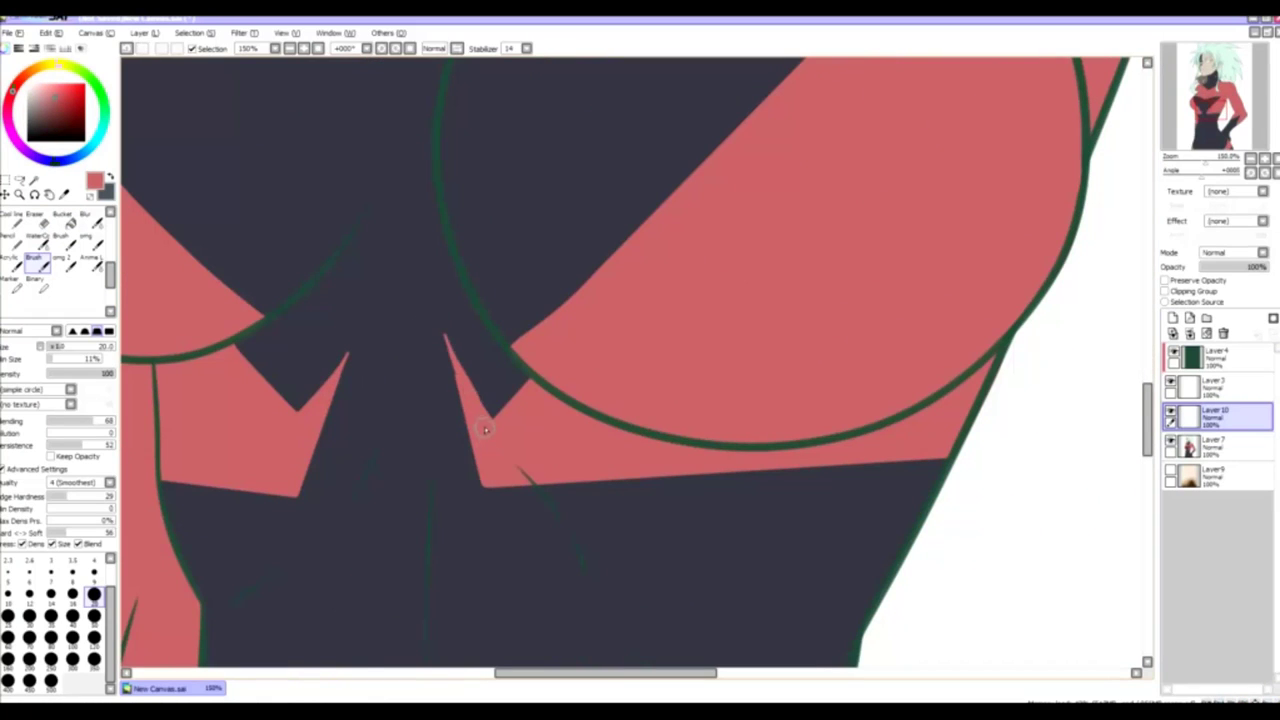
scroll(489, 443, "down", 4)
left_click_drag(463, 235, 427, 463)
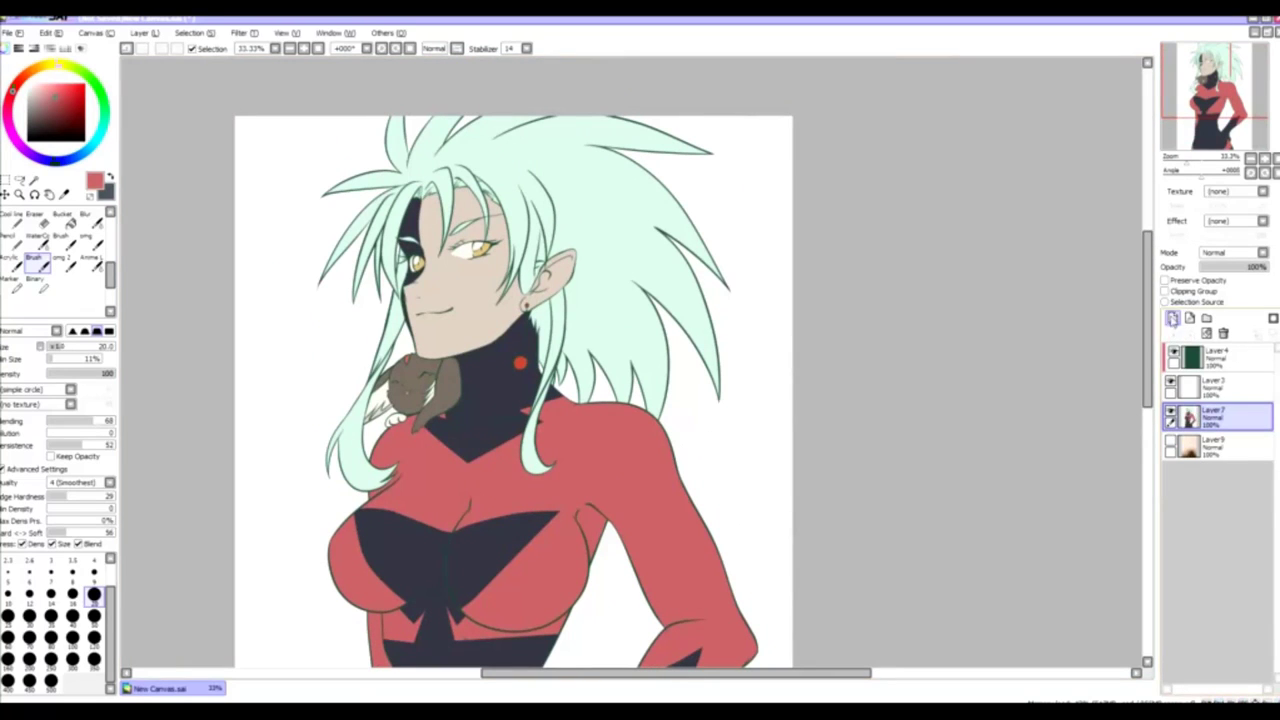
- Paint orange-red eye shadow around the upper lid of the fully visible eye on a new layer with a size 50 Brush
left_click(24, 74)
scroll(477, 237, "up", 3)
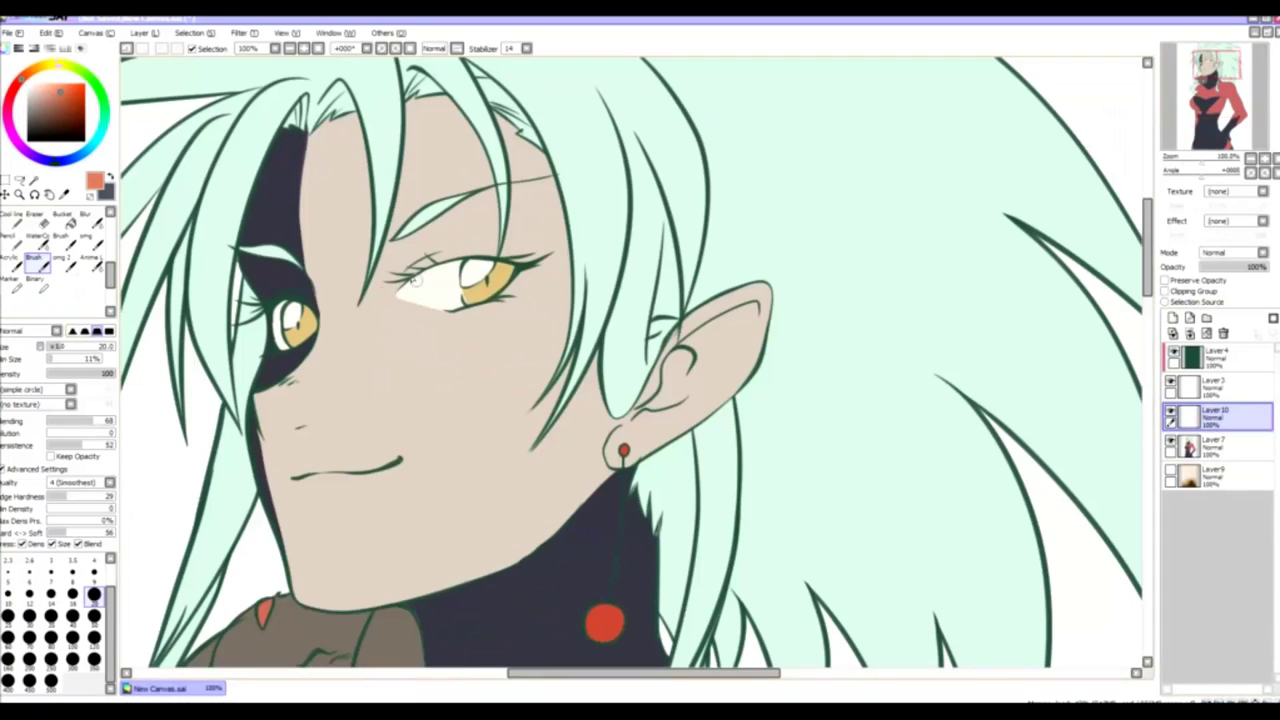
left_click(94, 616)
mouse_move(400, 290)
left_mouse_down()
mouse_move(548, 238)
mouse_move(518, 281)
left_mouse_up()
key("ctrl+z")
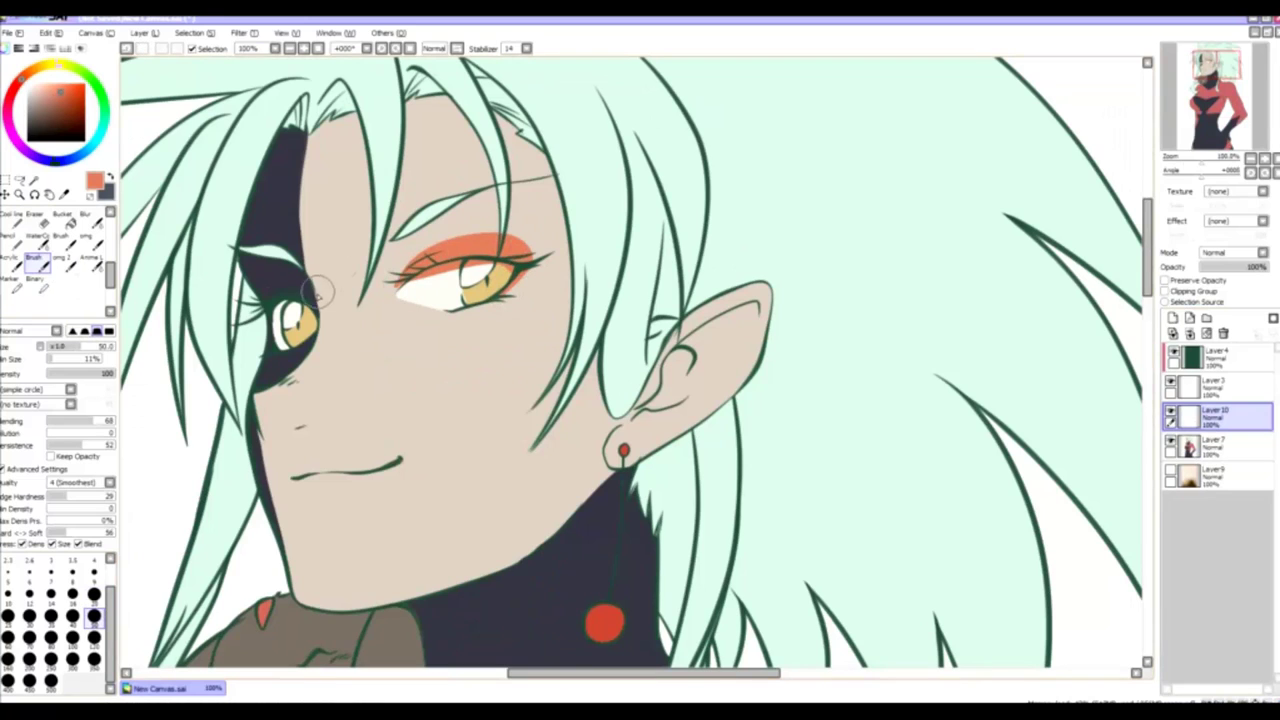
- Soften the orange-red eye shadow into the skin with the Blur brush
left_click(88, 216)
mouse_move(410, 268)
left_mouse_down()
mouse_move(505, 236)
mouse_move(575, 242)
mouse_move(465, 240)
mouse_move(522, 283)
mouse_move(400, 262)
mouse_move(598, 278)
left_mouse_up()
key("e")
scroll(584, 326, "up", 2)
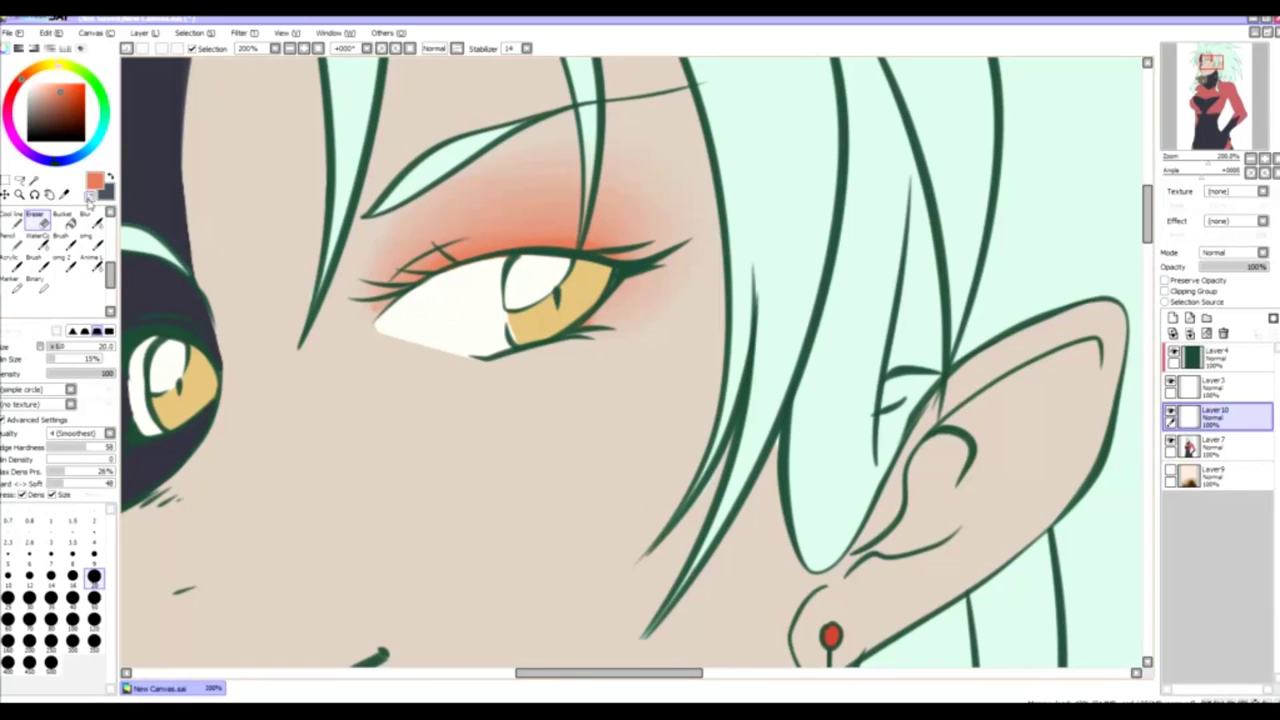
- Shade the lower part of the iris with deeper orange using a size 20 Brush and blend it with Blur
left_click(55, 92)
left_click(78, 92)
key("b")
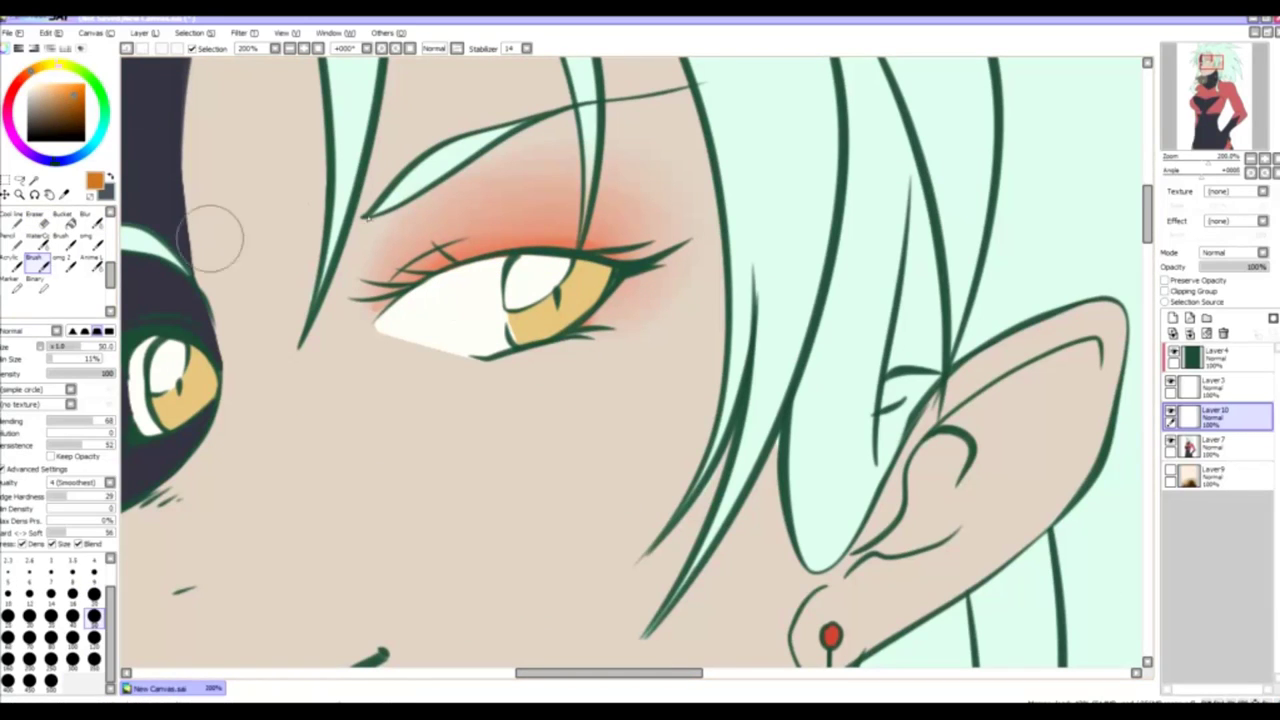
mouse_move(508, 300)
left_mouse_down()
mouse_move(555, 318)
mouse_move(598, 282)
left_mouse_up()
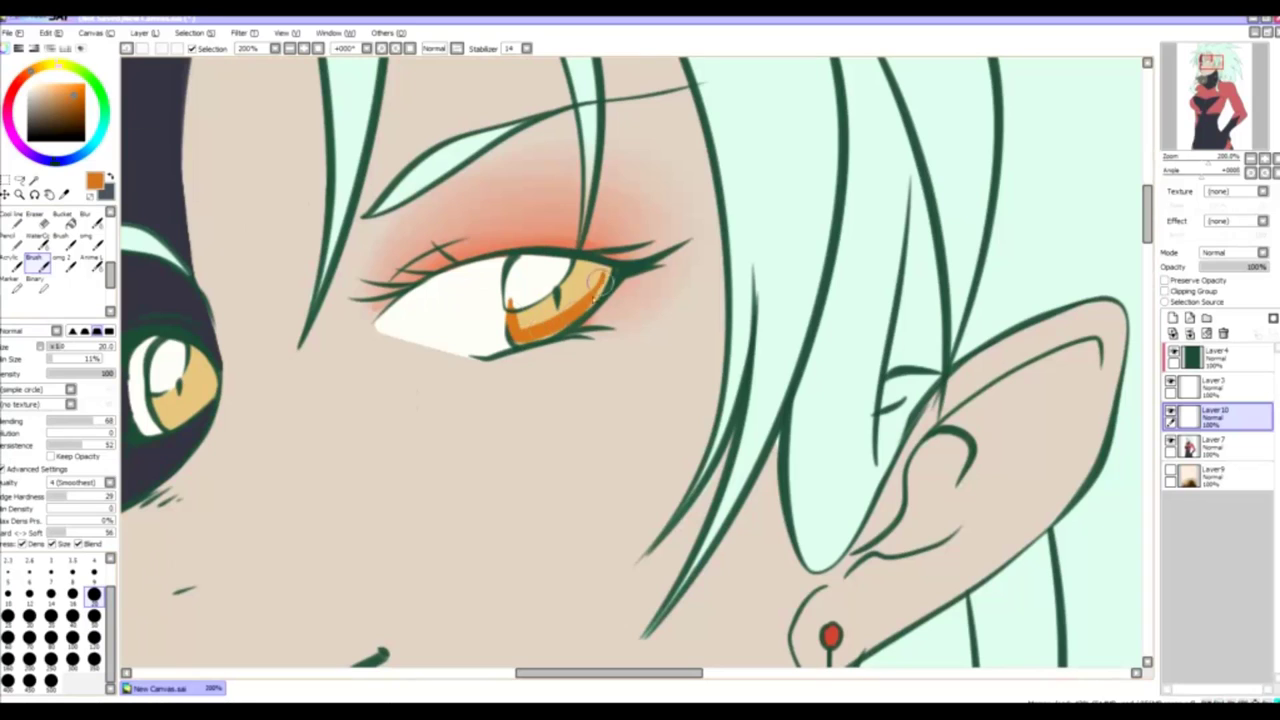
left_click(92, 218)
left_click_drag(508, 330, 548, 312)
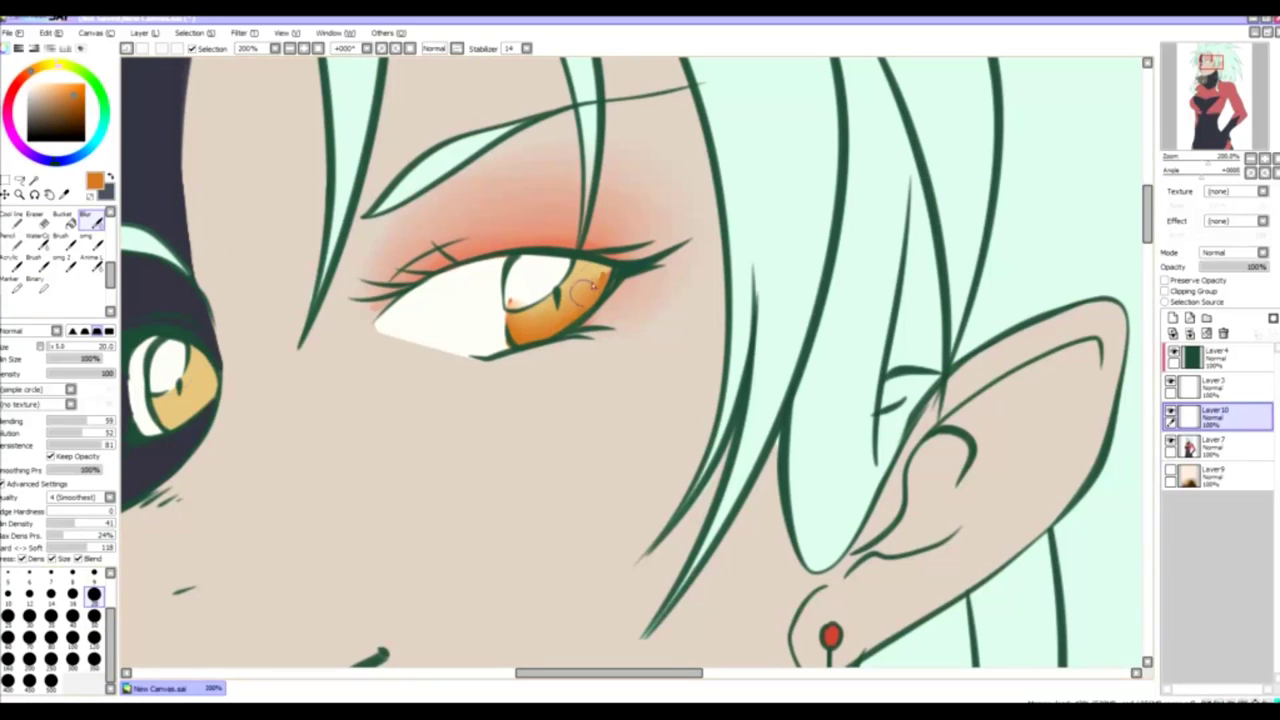
- Erase small light flecks into the orange iris shading, and shade, blend and fleck the other eye's iris the same way
key("e")
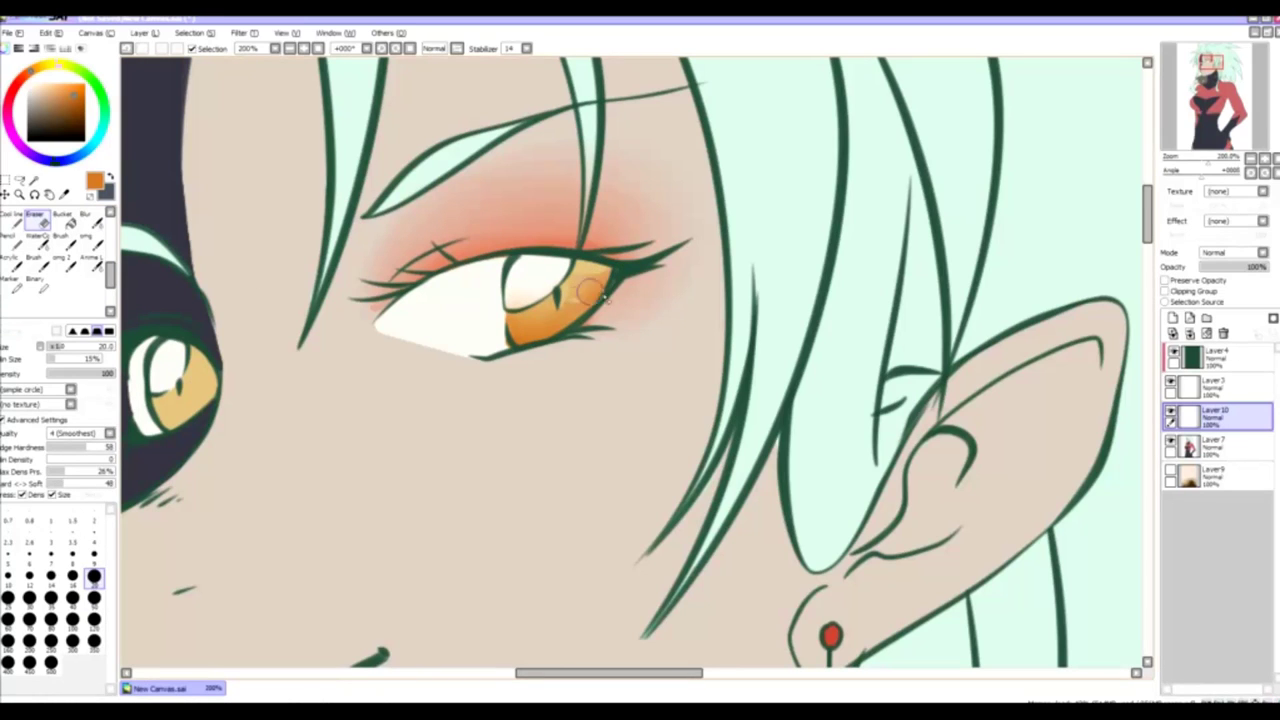
key("ctrl+minus")
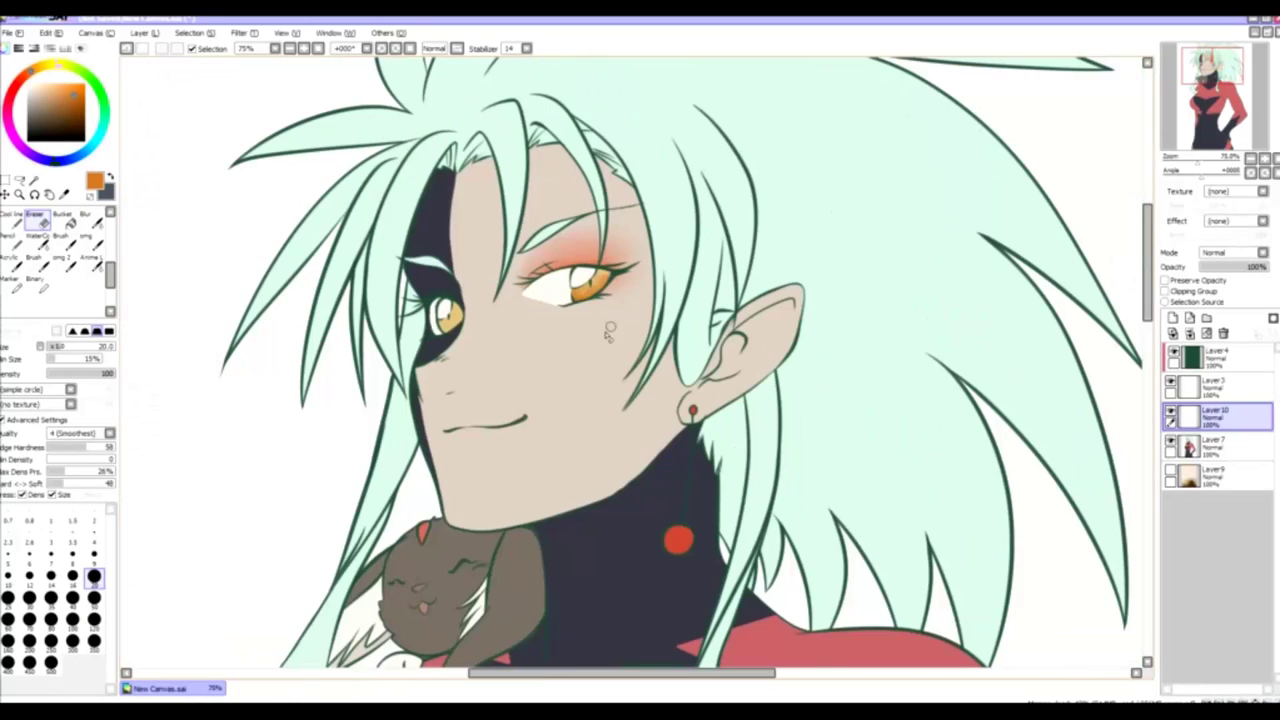
key("b")
key("ctrl+plus")
left_click(492, 377)
mouse_move(492, 377)
left_mouse_down()
mouse_move(522, 387)
mouse_move(562, 322)
mouse_move(523, 383)
mouse_move(547, 367)
mouse_move(497, 357)
mouse_move(546, 319)
mouse_move(503, 375)
mouse_move(530, 325)
mouse_move(516, 364)
mouse_move(529, 311)
mouse_move(553, 320)
mouse_move(527, 375)
left_mouse_up()
left_click(92, 216)
key("e")
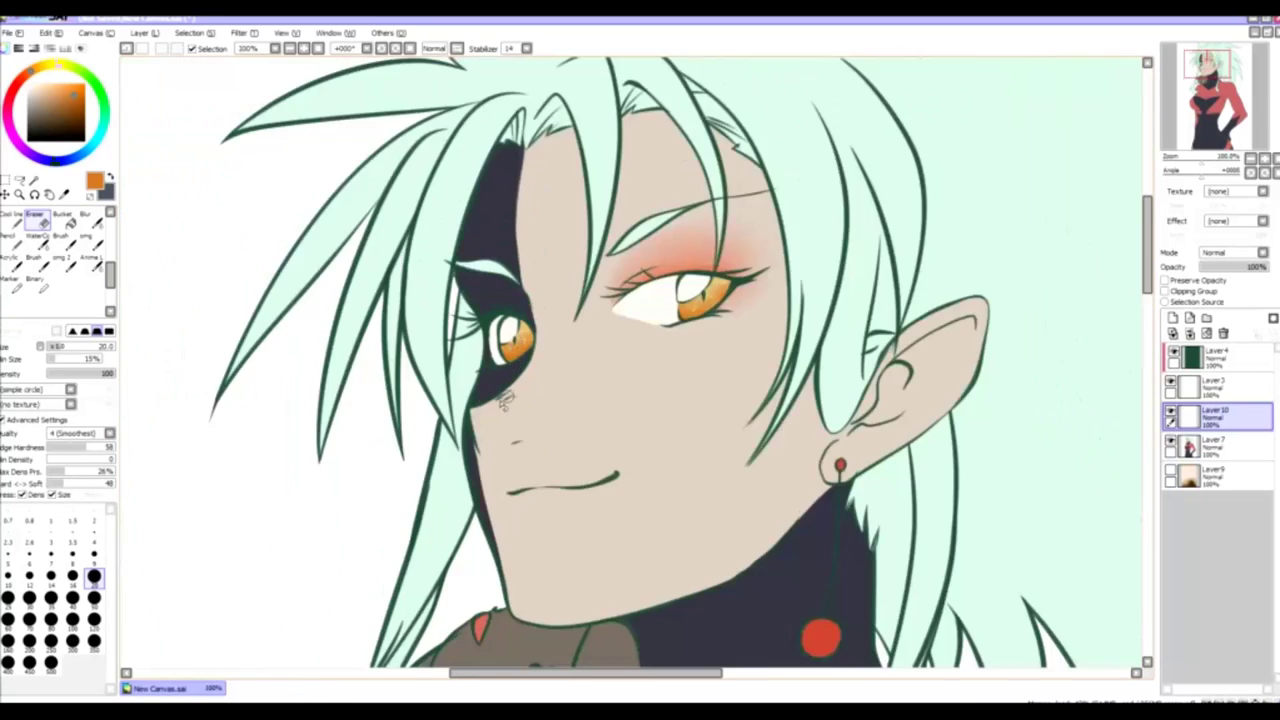
- Add a new layer above Layer10, set it to Multiply mode, and choose a pale greyish purple colour
scroll(517, 300, "down", 6)
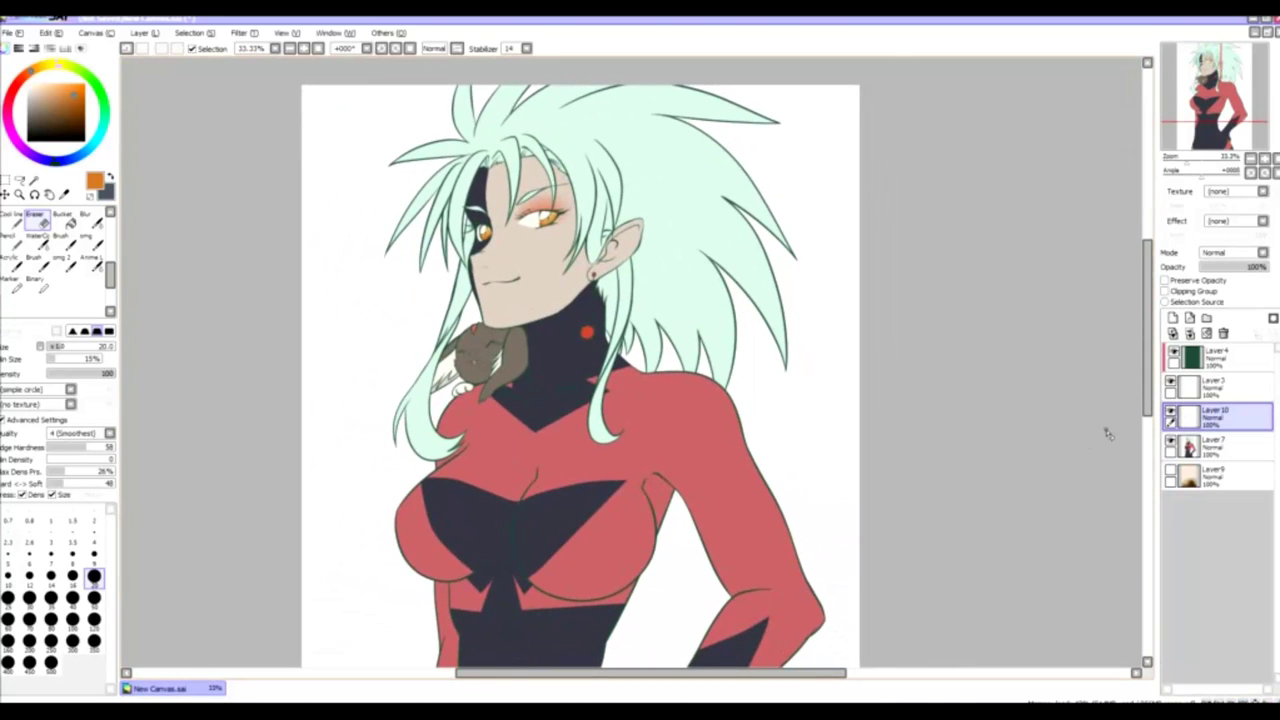
left_click(1172, 318)
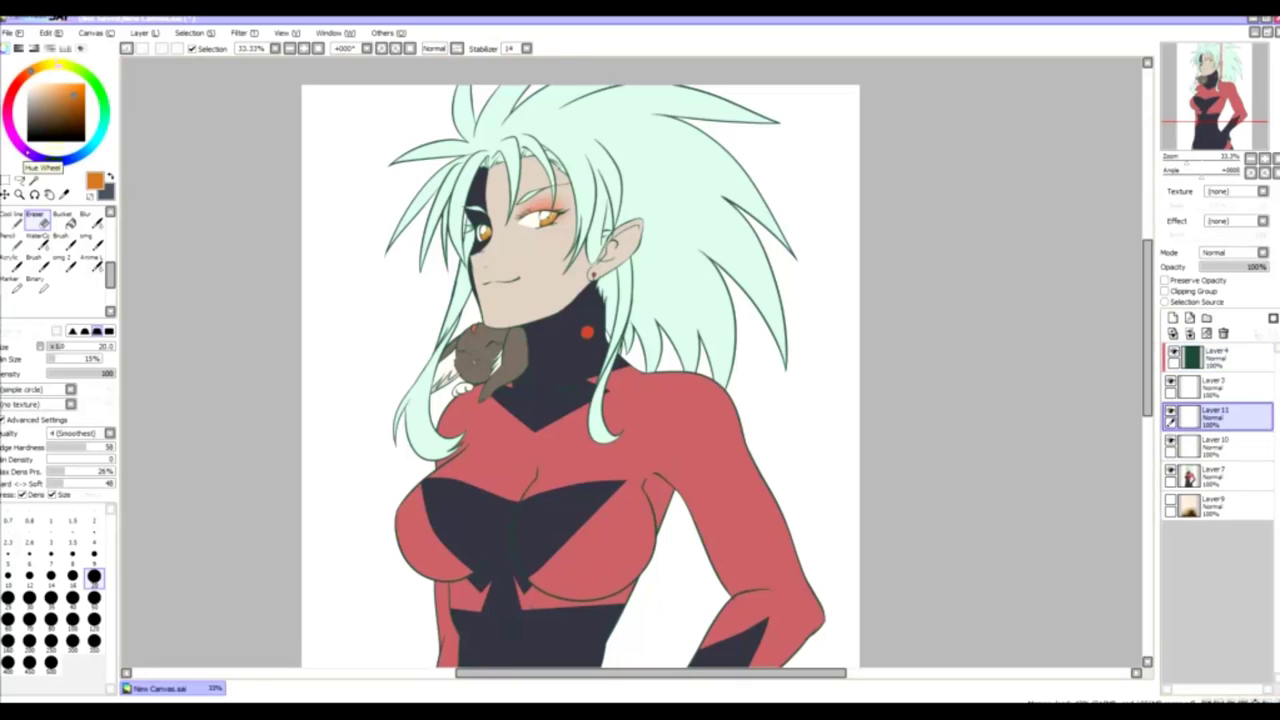
left_click(27, 153)
left_click(36, 90)
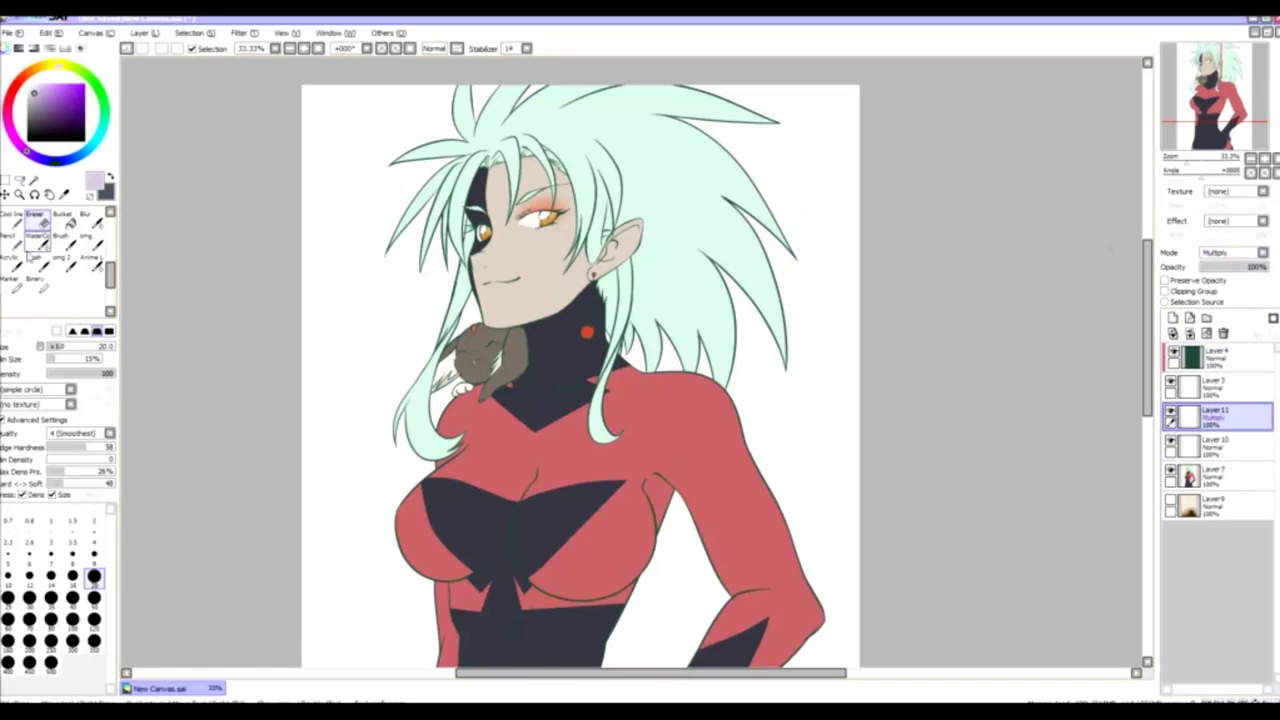
- Add a linework layer above the Multiply layer and outline shadows at the nose and inner upper eyelid with a size 4 Line tool
left_click(1189, 318)
left_click(38, 260)
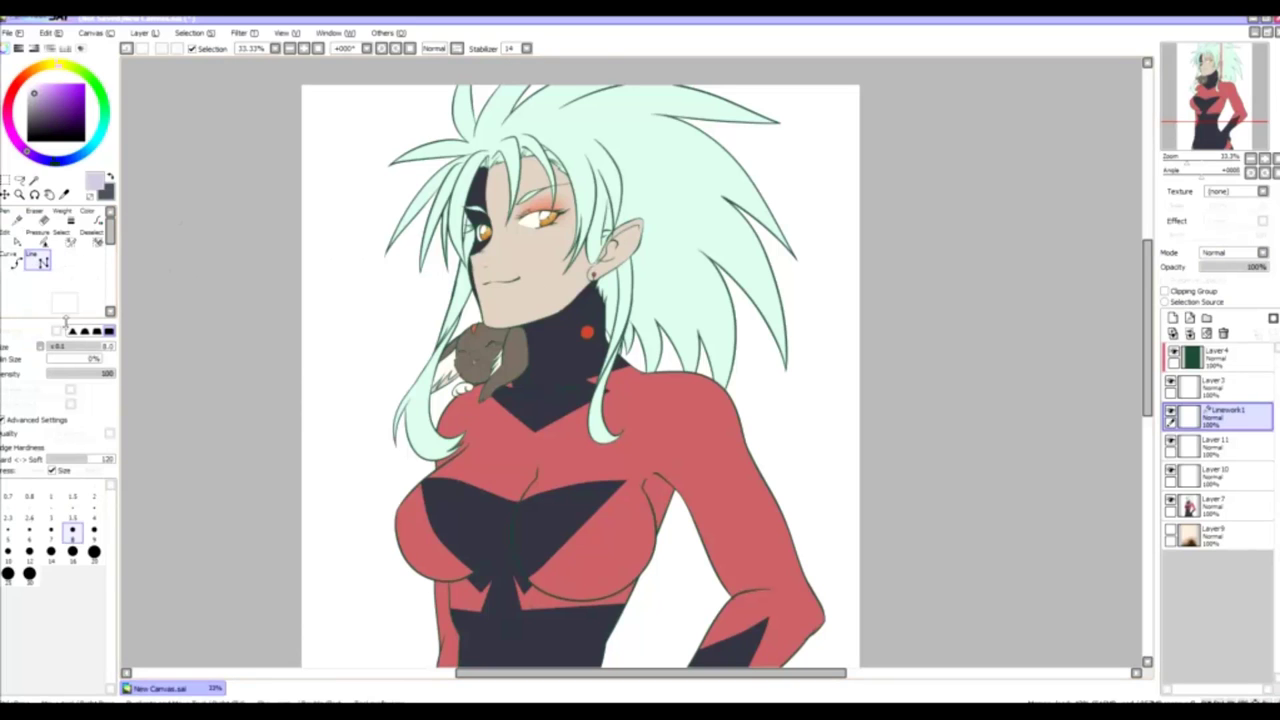
scroll(466, 244, "up", 4)
key("bracketleft")
key("bracketleft")
key("bracketleft")
key("bracketleft")
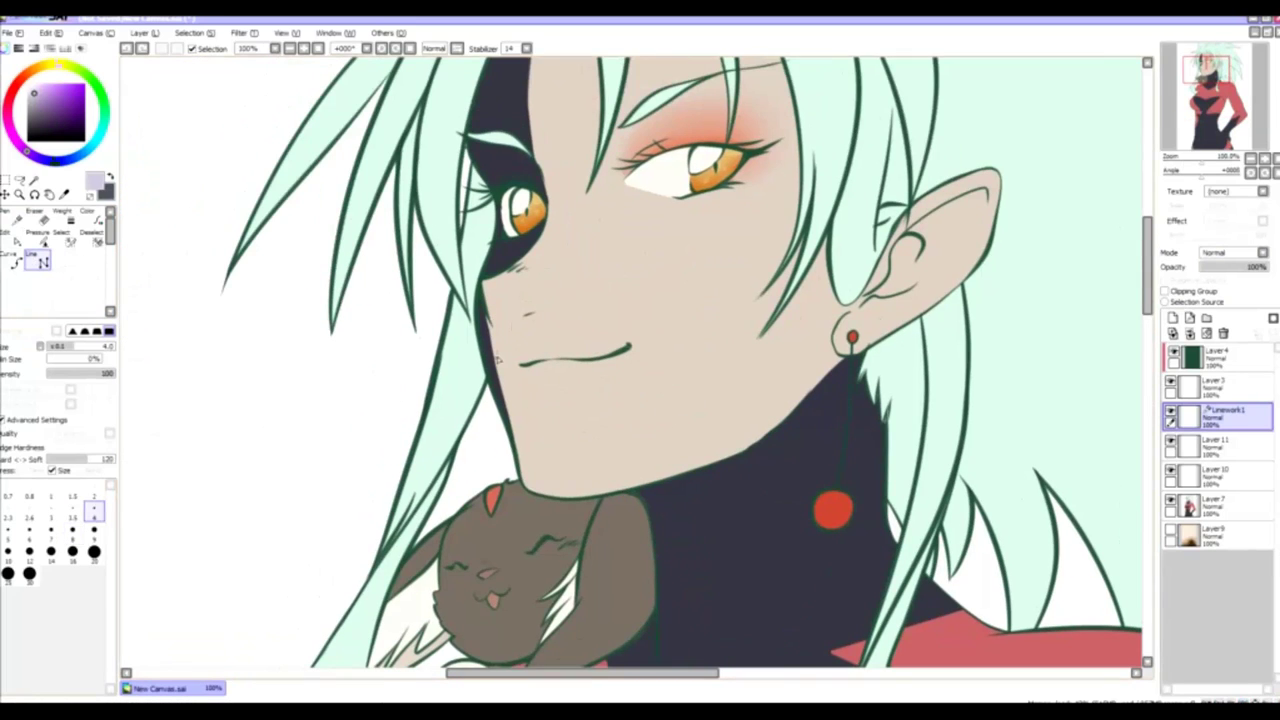
scroll(527, 323, "up", 1)
left_click_drag(532, 343, 365, 570)
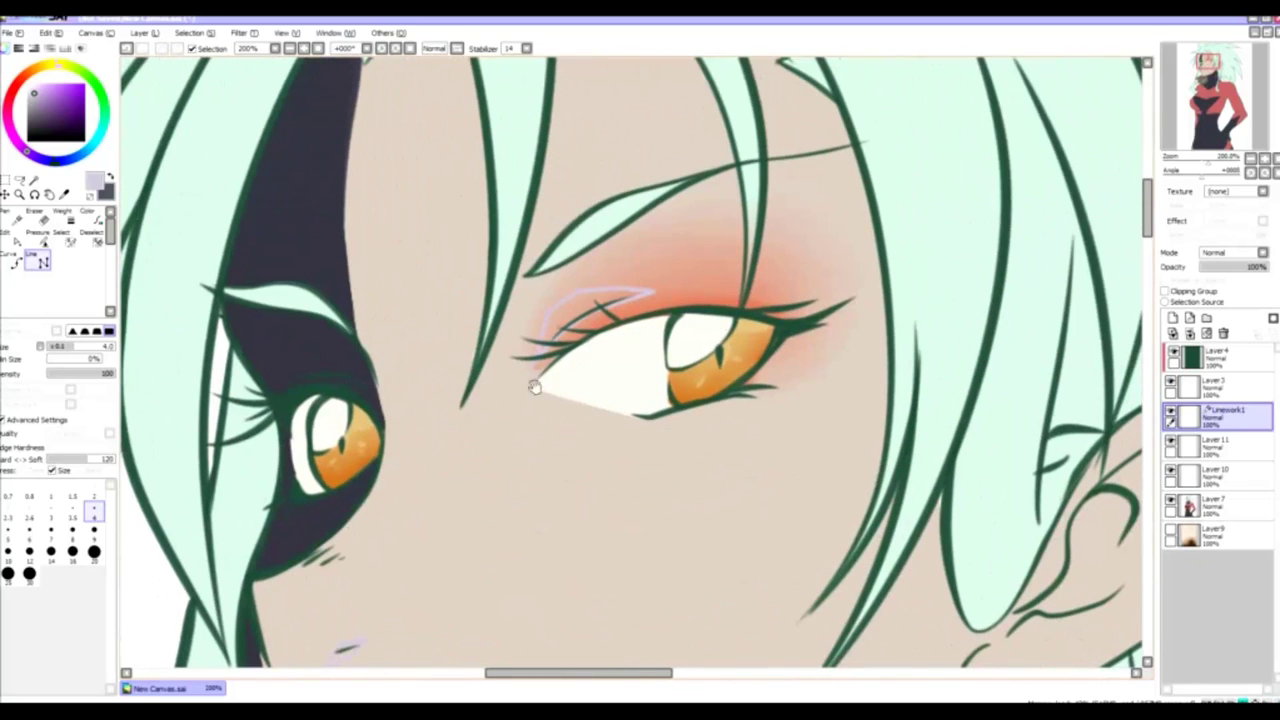
- Draw the shadow boundary along the jaw up to the cheek and across the hair lock in front of the ear
scroll(535, 387, "down", 2)
left_click_drag(349, 529, 106, 486)
scroll(316, 512, "up", 1)
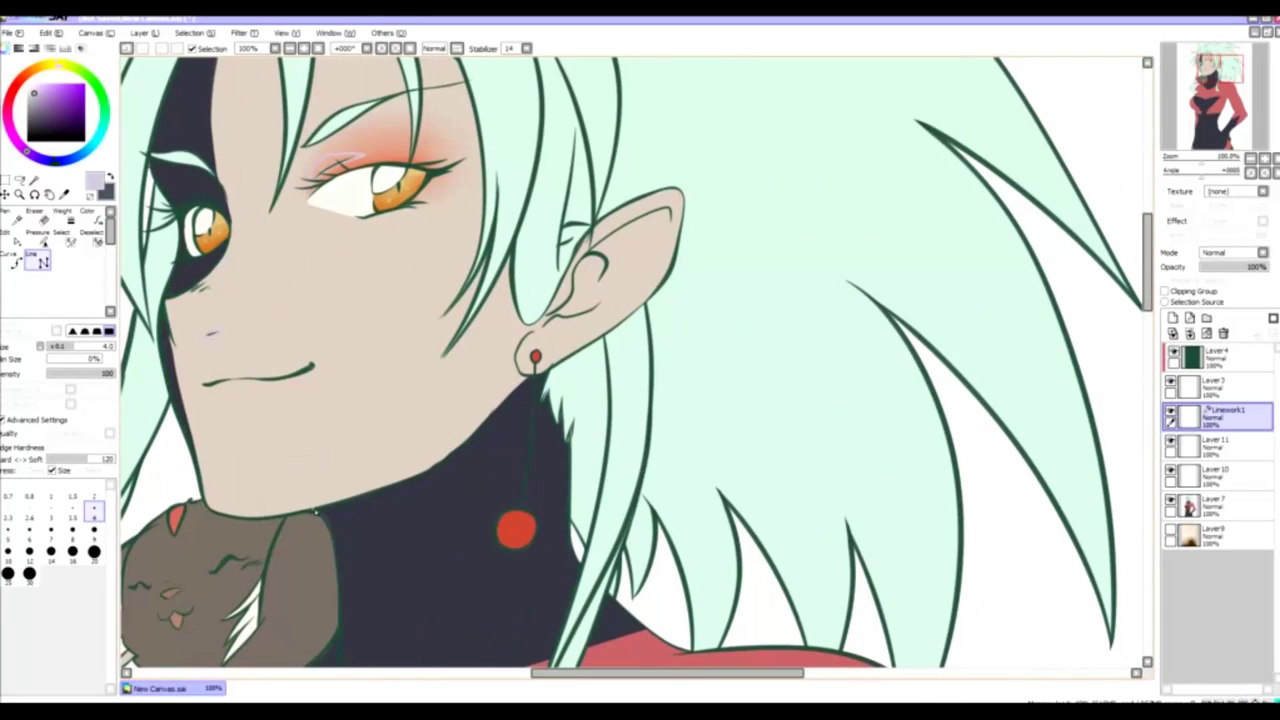
left_click_drag(446, 404, 414, 437)
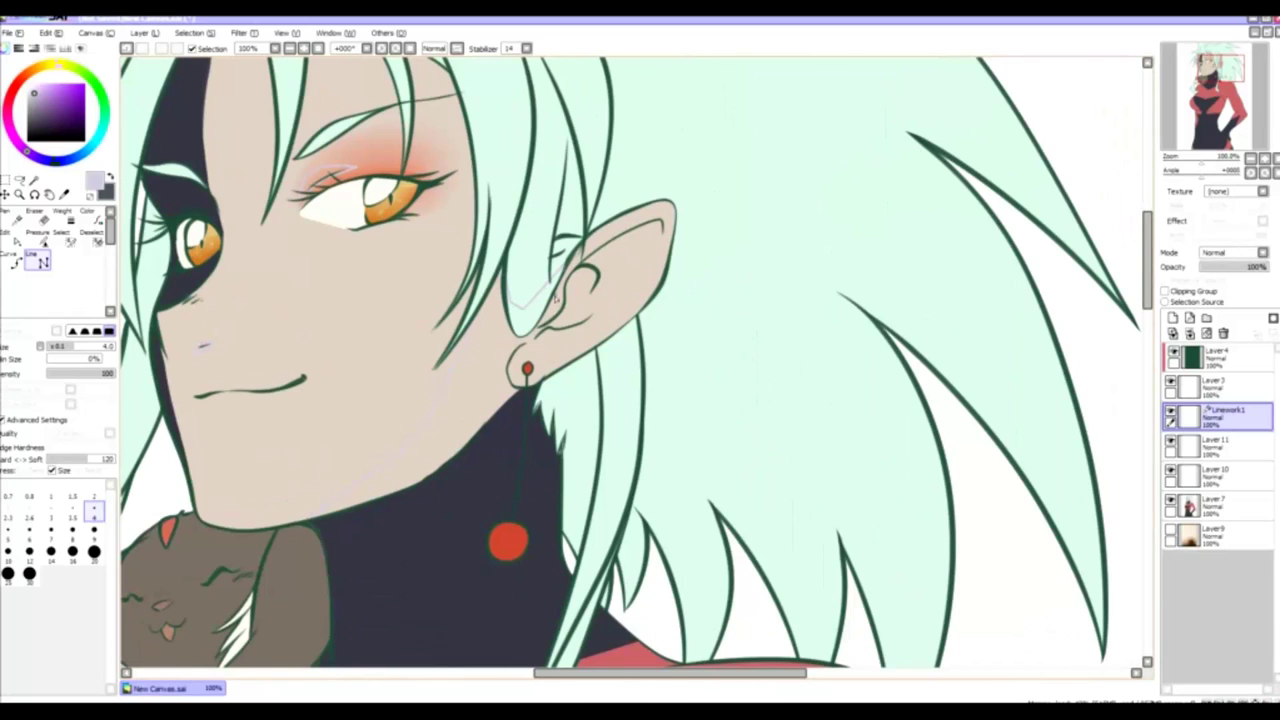
- Outline the shadow shapes inside the ear along its upper rim and inner folds
scroll(617, 242, "up", 1)
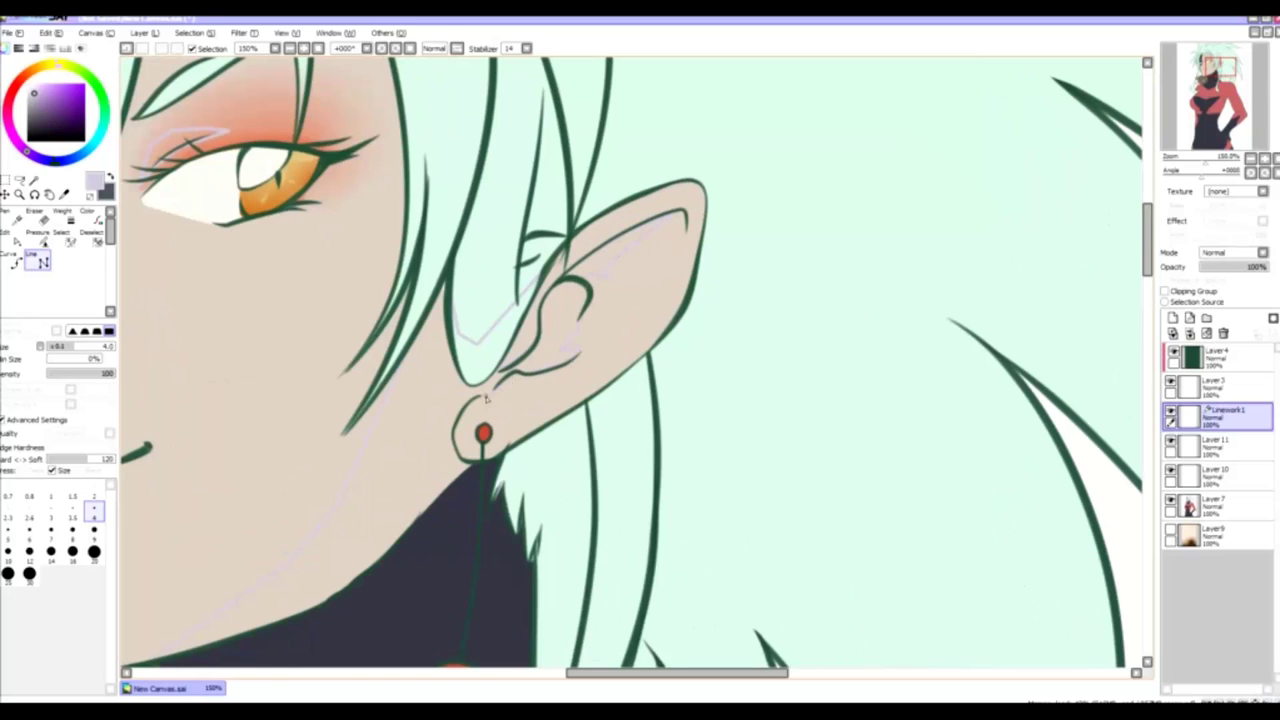
left_click_drag(459, 457, 546, 221)
left_click_drag(632, 194, 577, 290)
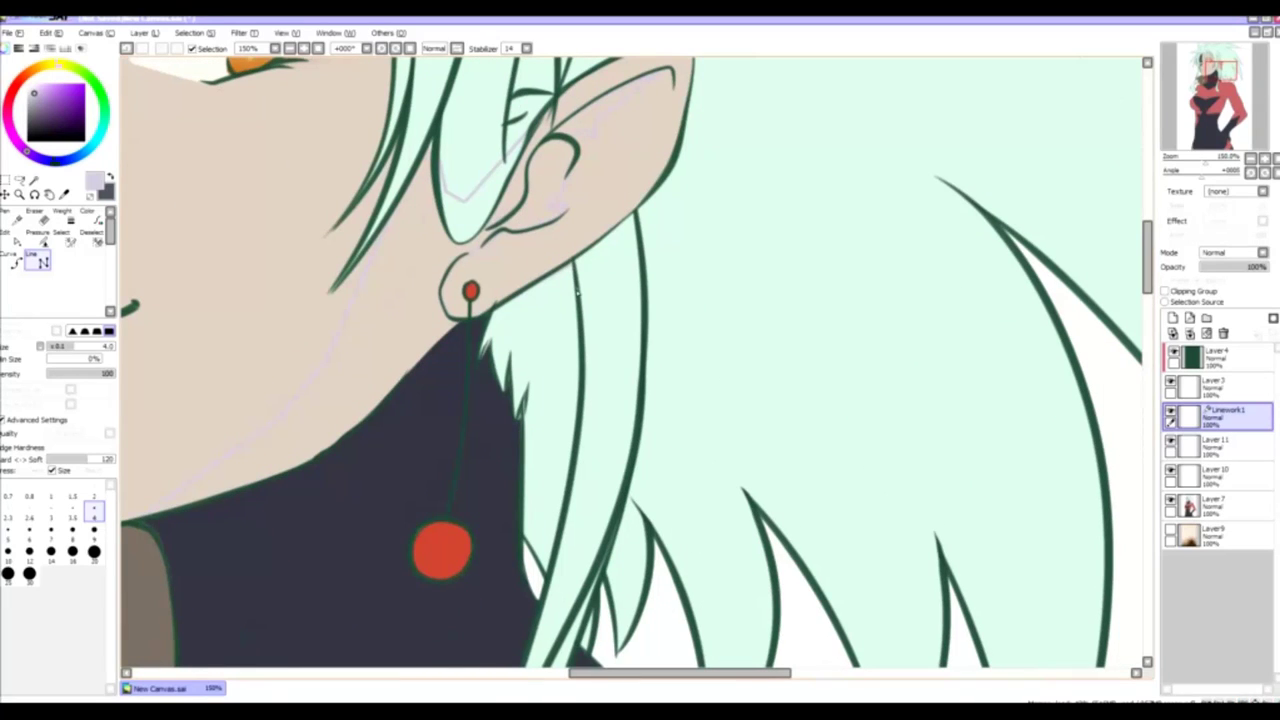
- Outline the peaked shadow shape on the dark collar and continue it beneath the rabbit's ear
scroll(556, 441, "down", 3)
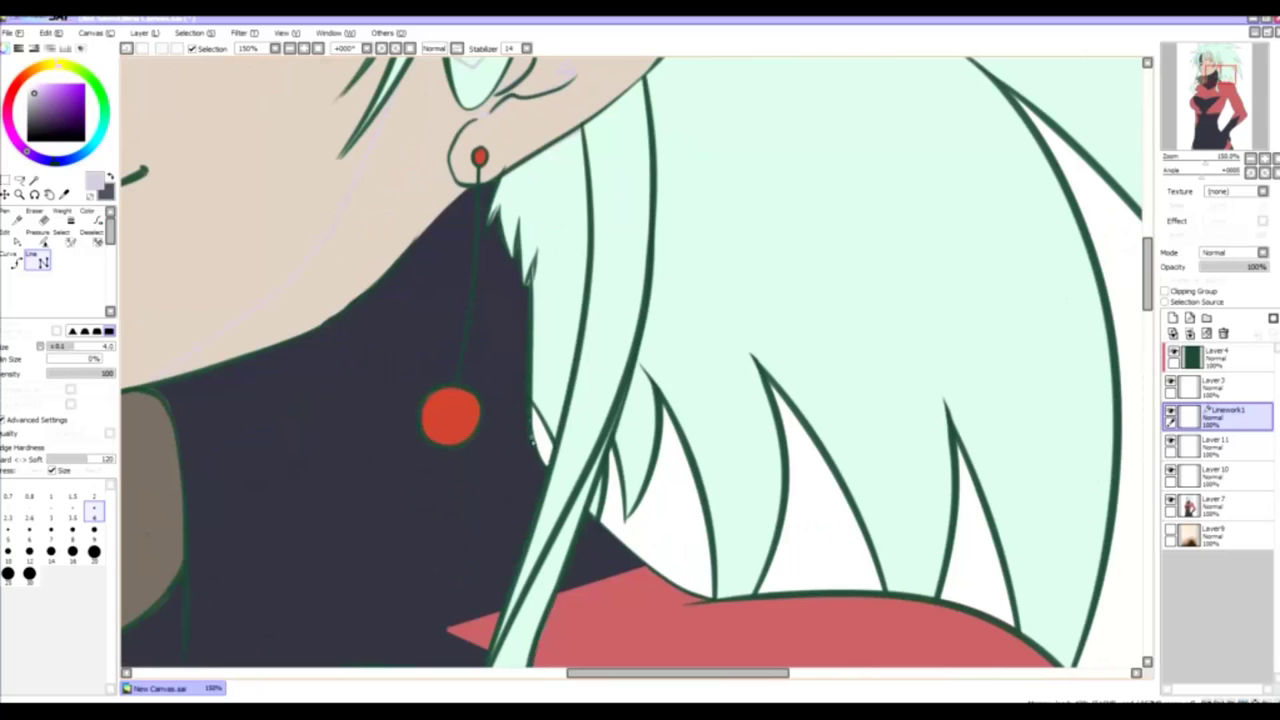
scroll(532, 442, "down", 3)
left_click(373, 243)
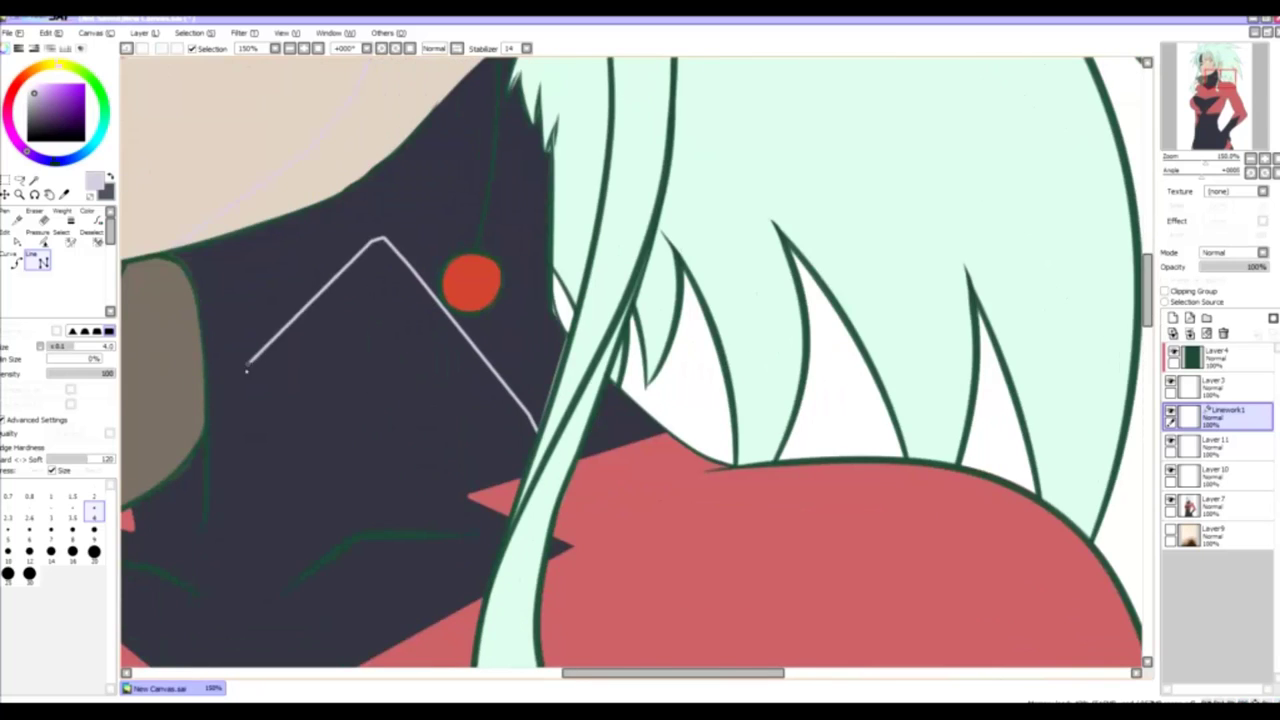
scroll(368, 365, "left", 3)
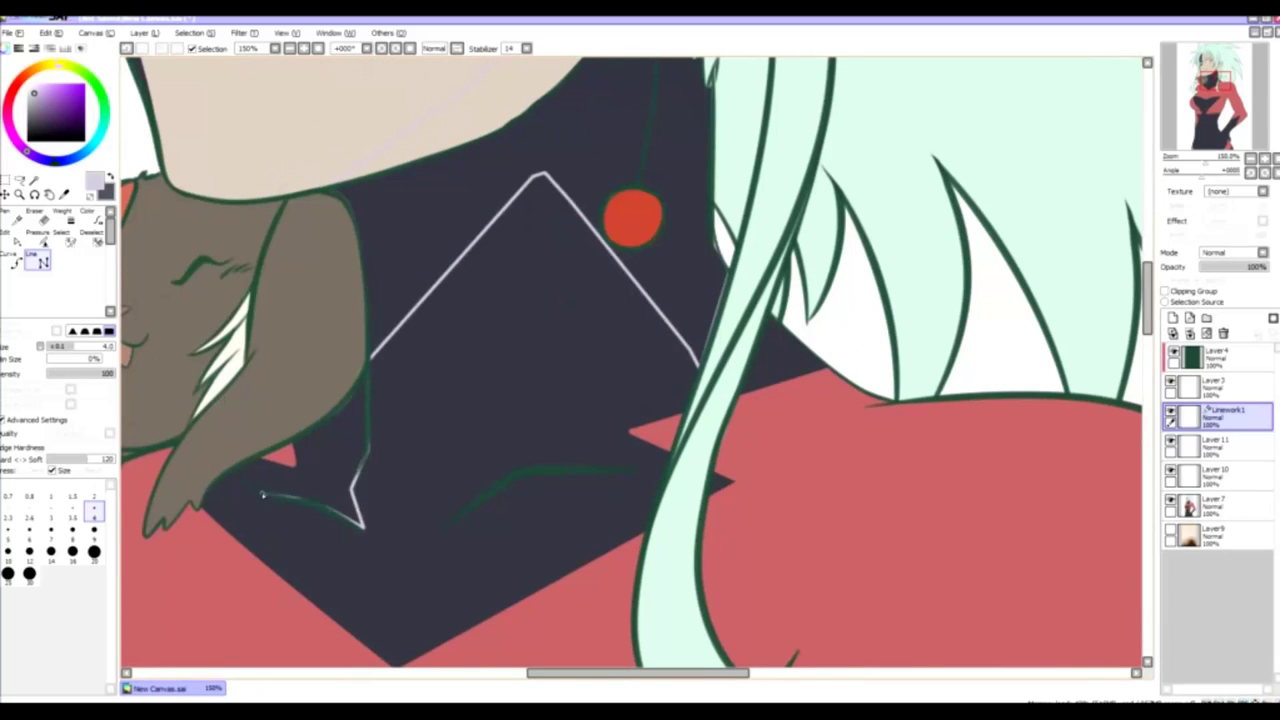
- Draw the shadow boundaries down the rabbit's face and along its hanging ear, plus a small peak at the collar fold
scroll(262, 494, "left", 2)
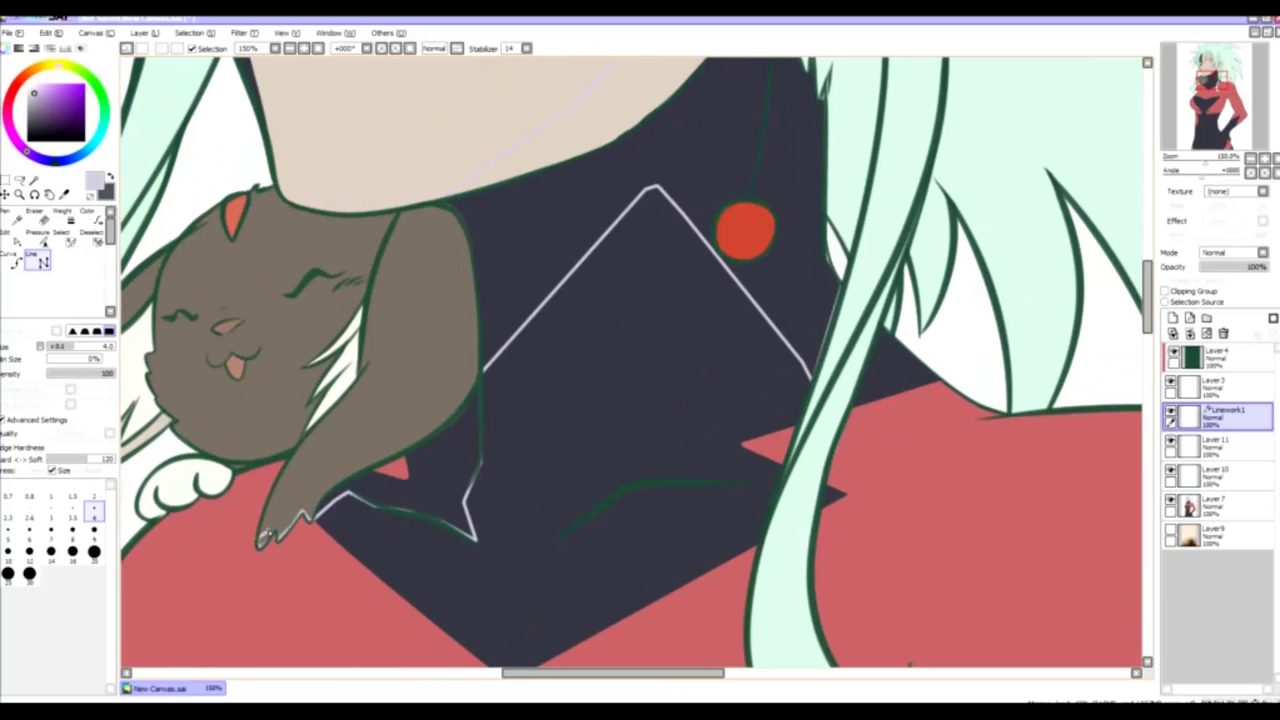
left_click(429, 312)
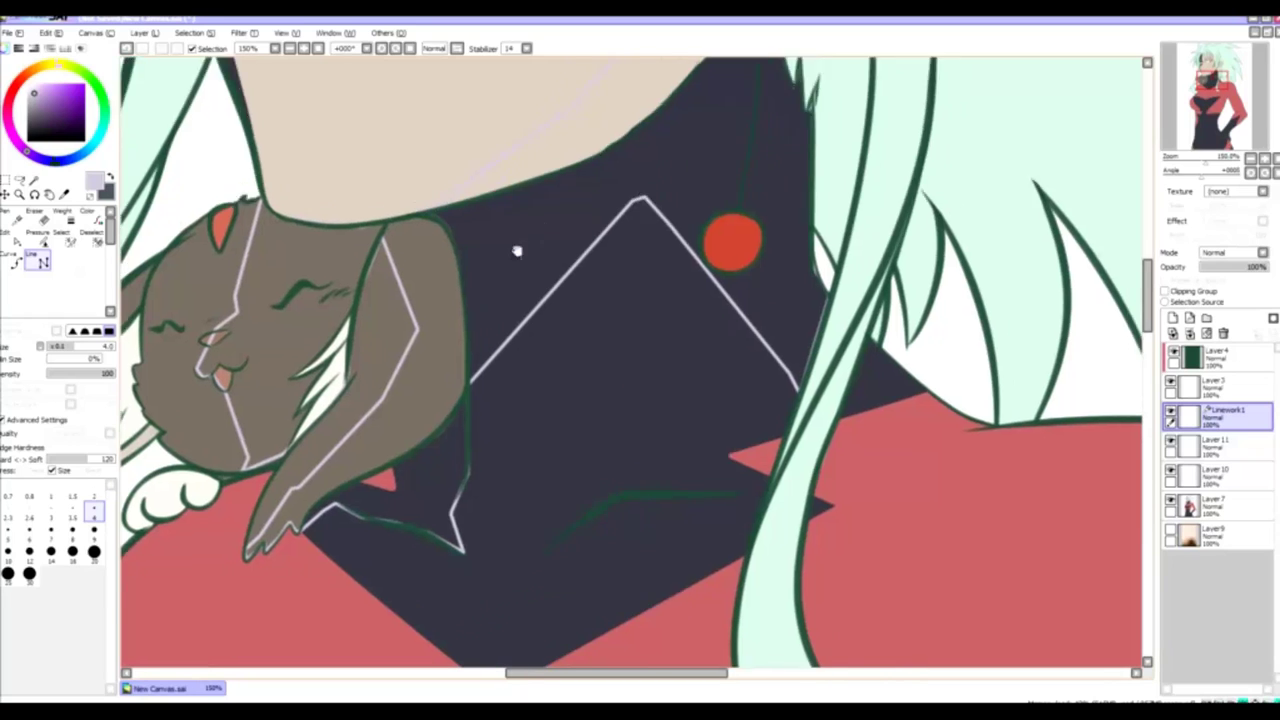
scroll(517, 251, "down", 3)
scroll(470, 420, "down", 2)
- Draw shadow lines at the eye's outer corner and temple, and between the hair strands above the ear
scroll(453, 549, "up", 3)
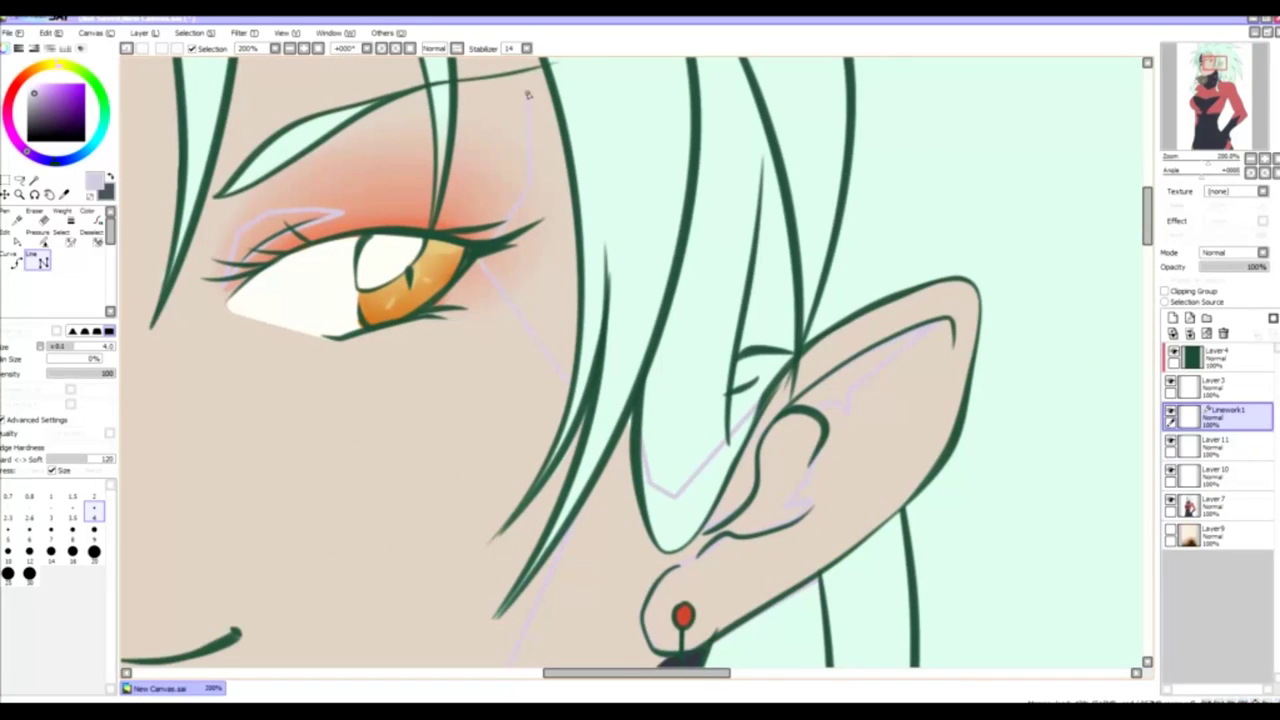
left_click_drag(527, 93, 420, 400)
scroll(420, 400, "down", 2)
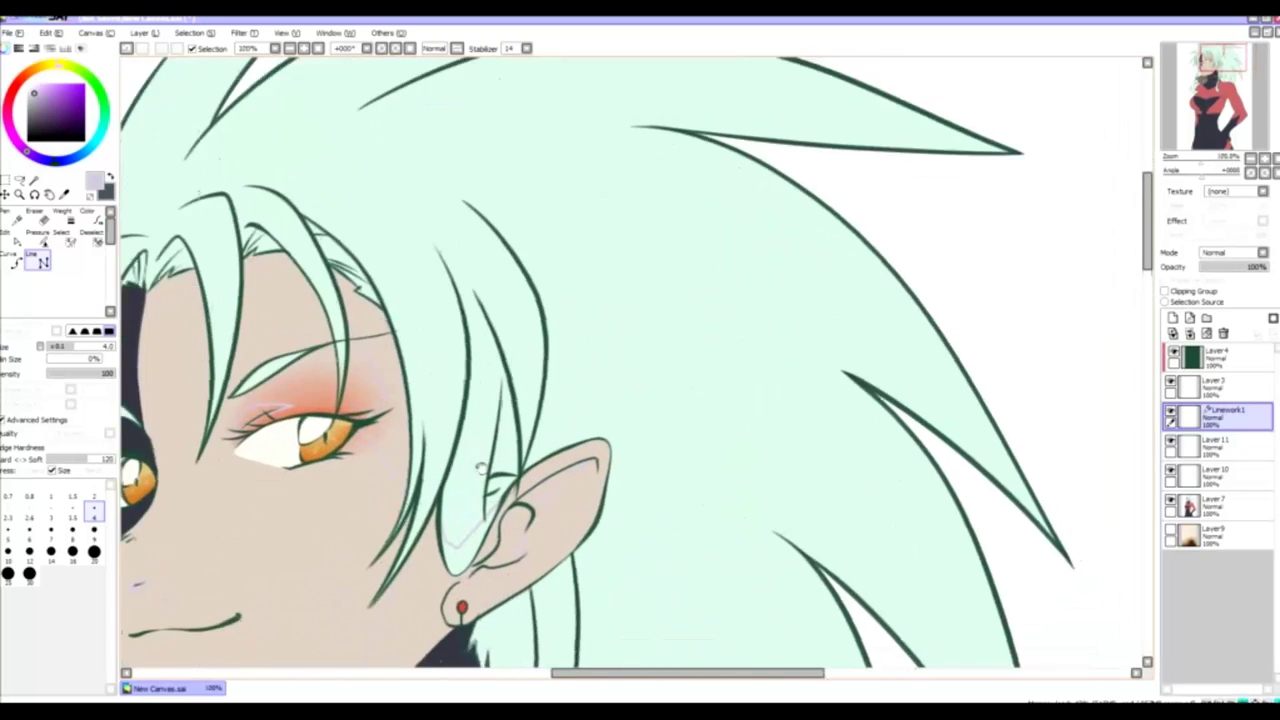
scroll(441, 524, "up", 2)
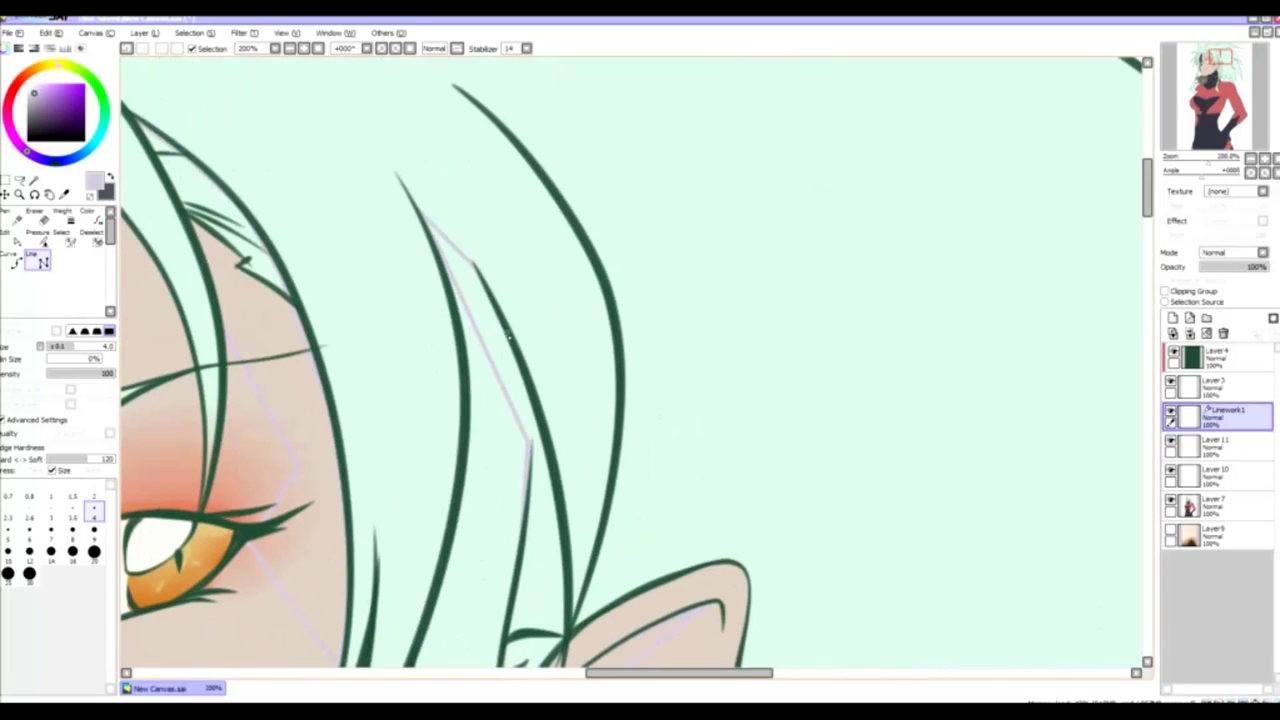
scroll(550, 500, "down", 2)
- Draw a zigzag shadow boundary through the large hair mass behind the ear, running down into the long spike
scroll(505, 590, "down", 3)
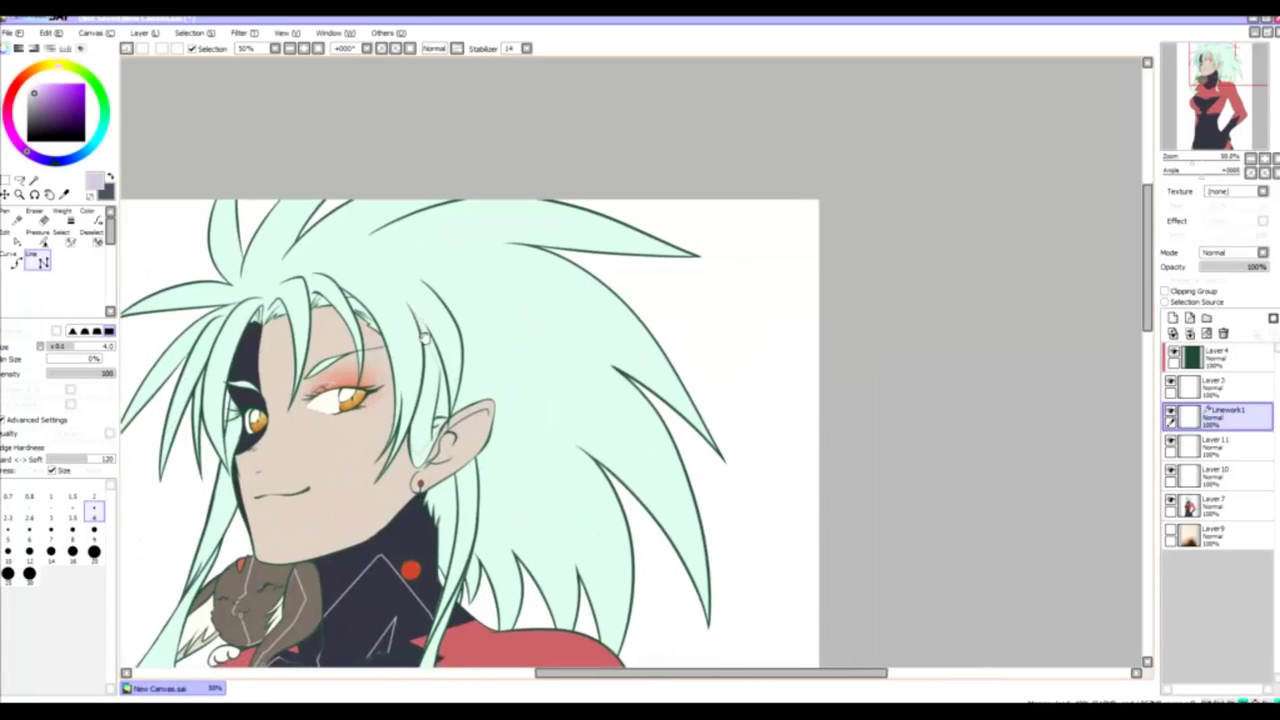
scroll(455, 320, "up", 2)
left_click(616, 357)
scroll(634, 366, "down", 2)
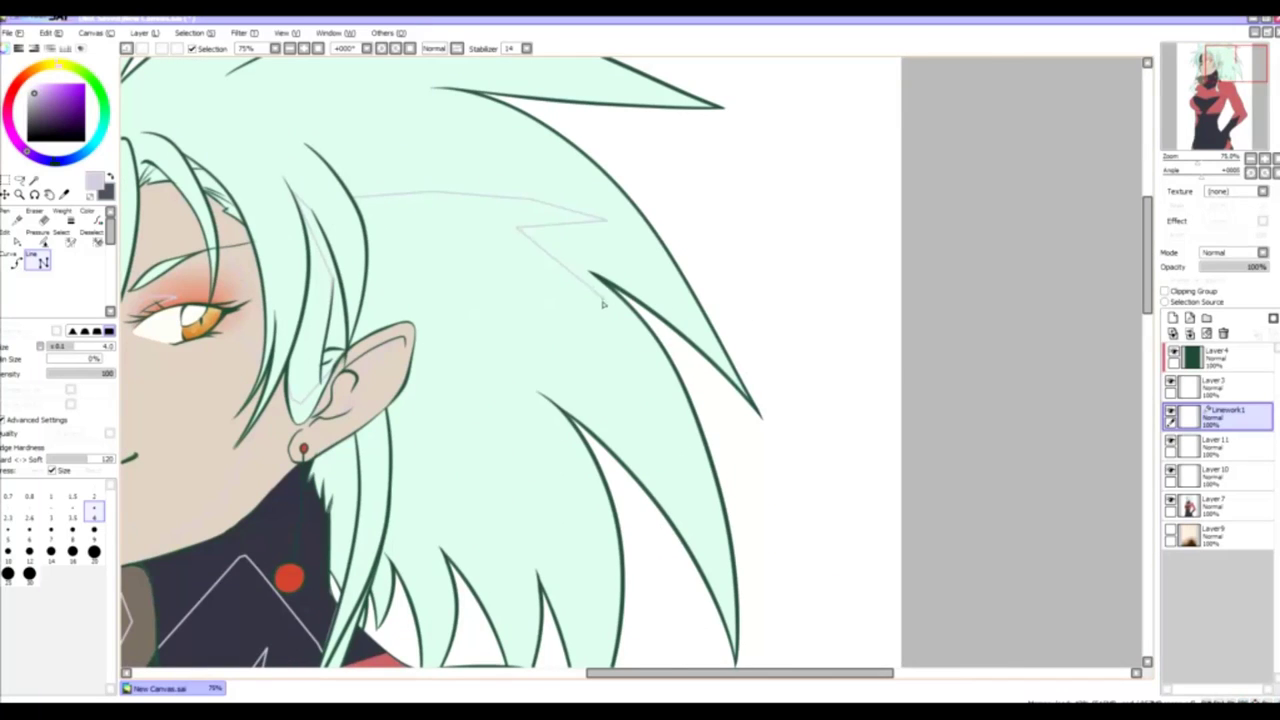
scroll(620, 390, "down", 2)
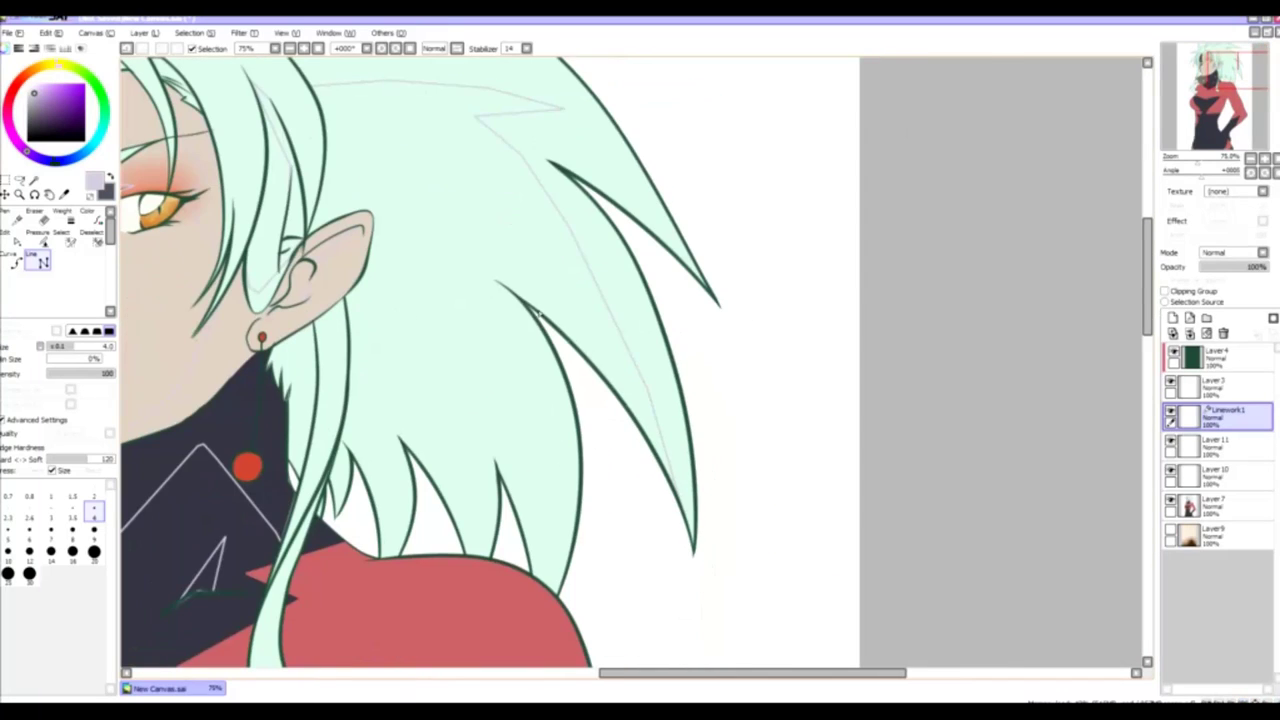
- Outline the shadows in the lower back hair spikes and beside the front hair lock at the shoulder
scroll(516, 514, "up", 1)
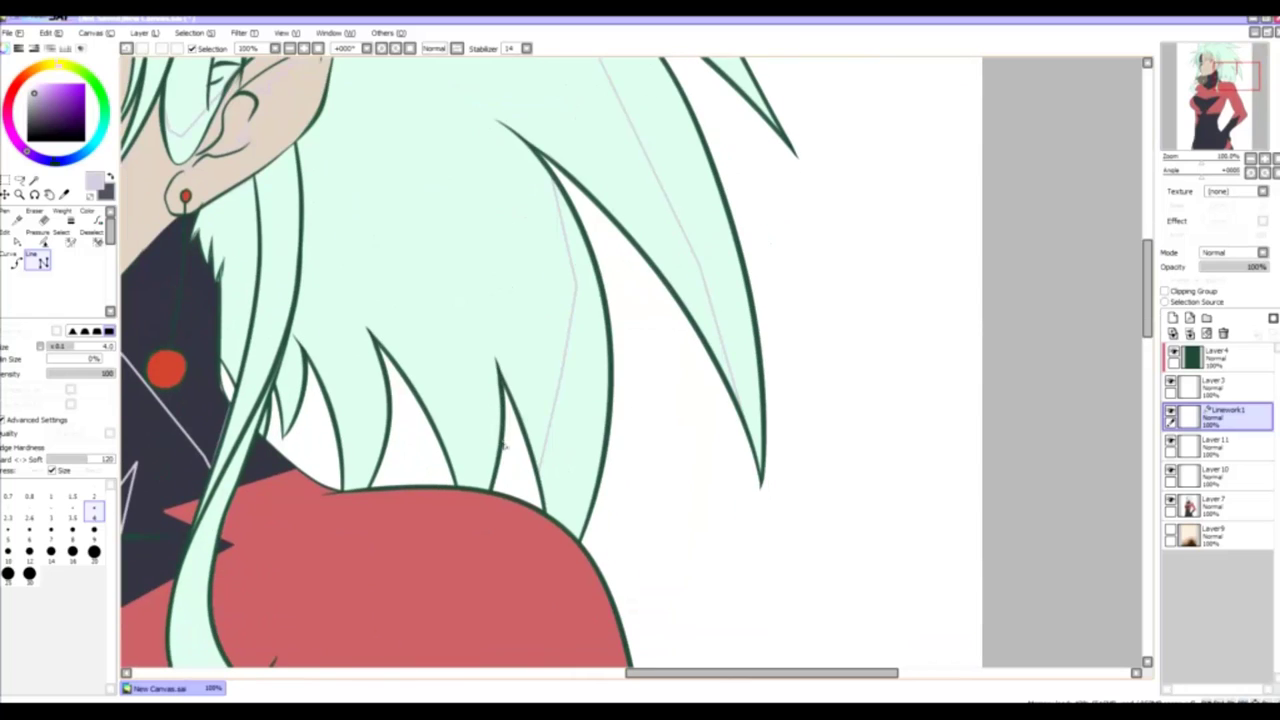
scroll(388, 422, "up", 2)
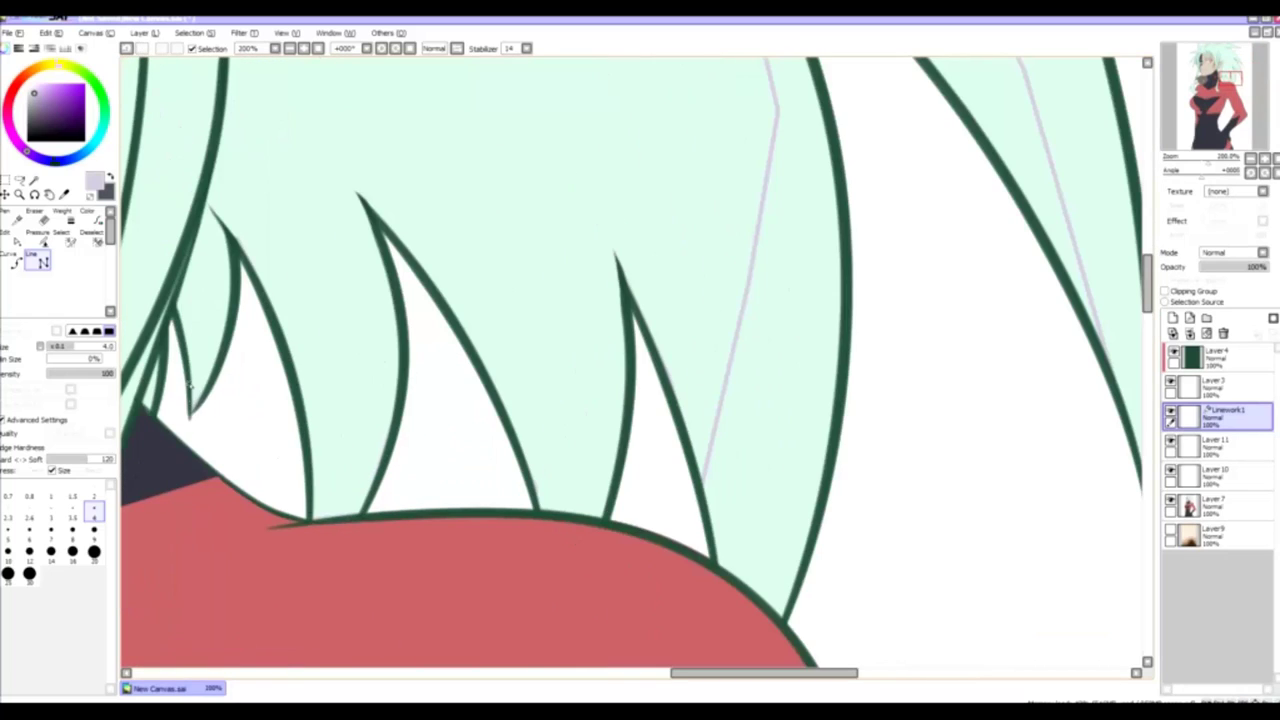
left_click_drag(190, 385, 415, 340)
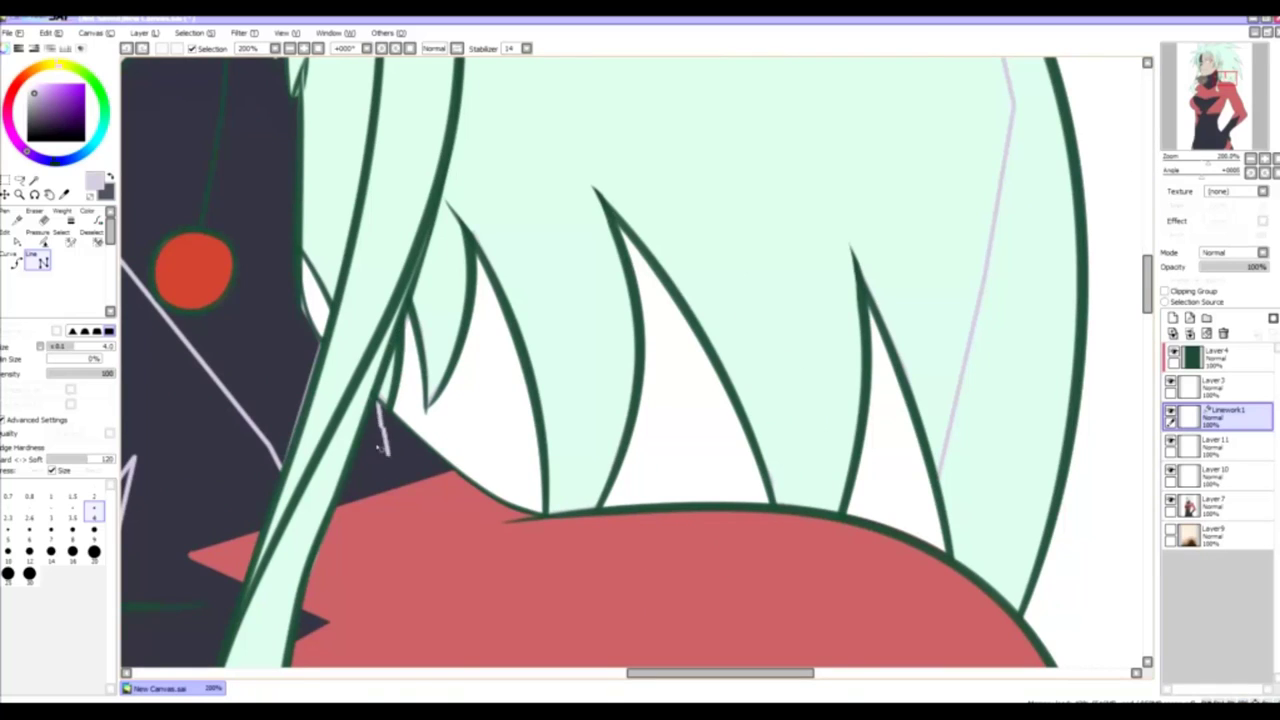
scroll(400, 447, "up", 5)
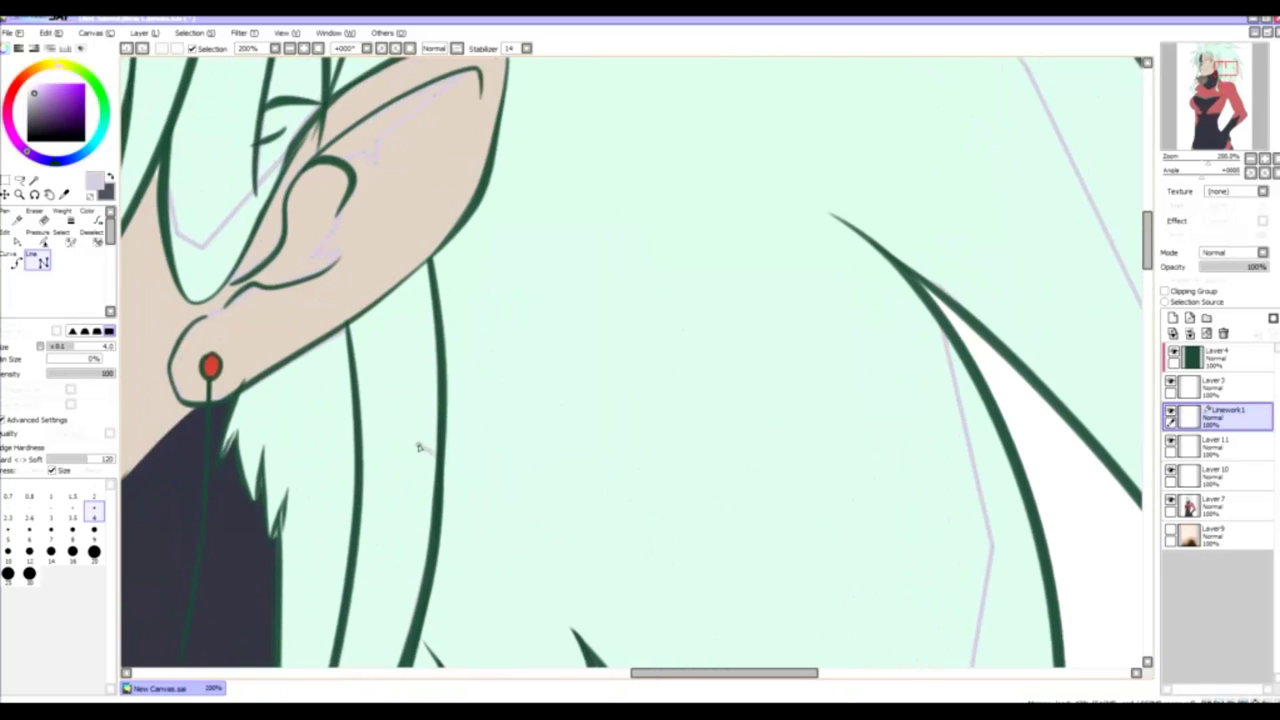
- Draw shadow lines on the hair strand behind the earlobe and along the ear's upper outline
left_click_drag(428, 545, 351, 369)
scroll(483, 305, "up", 2)
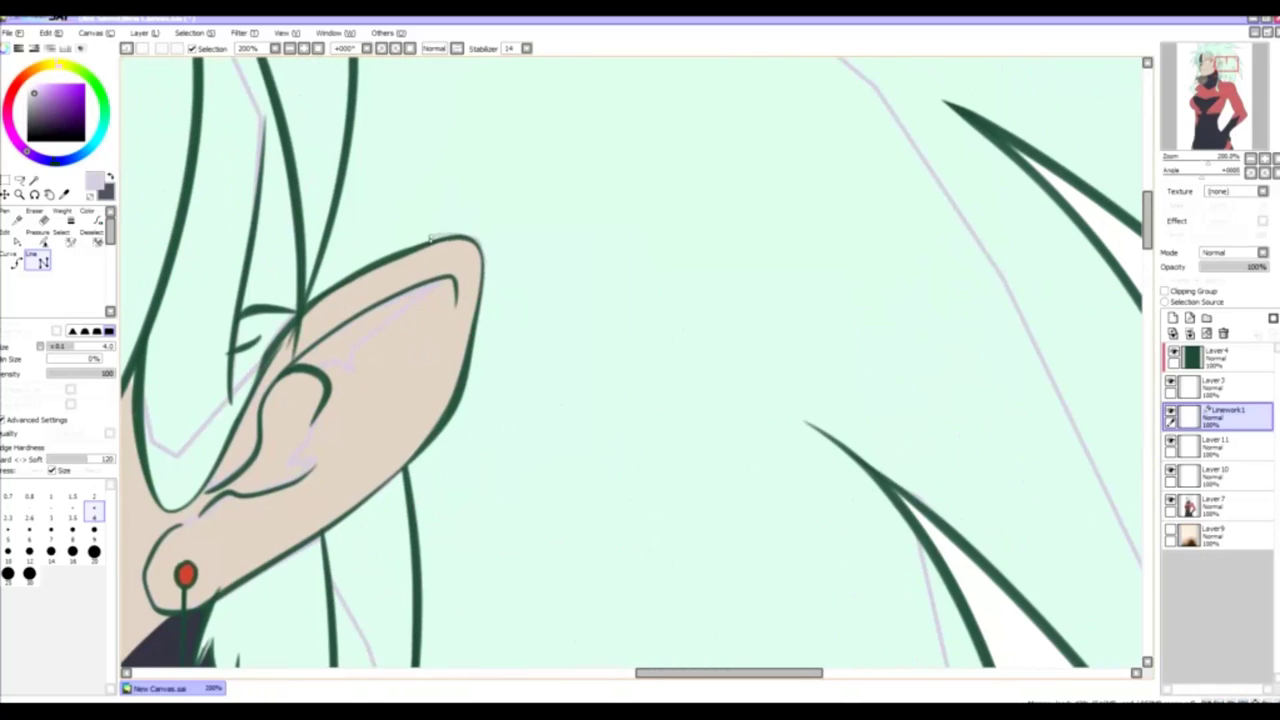
scroll(311, 282, "up", 3)
- Extend the hair's shadow boundary with long zigzag lines through the upper spikes toward the crown
scroll(357, 228, "down", 5)
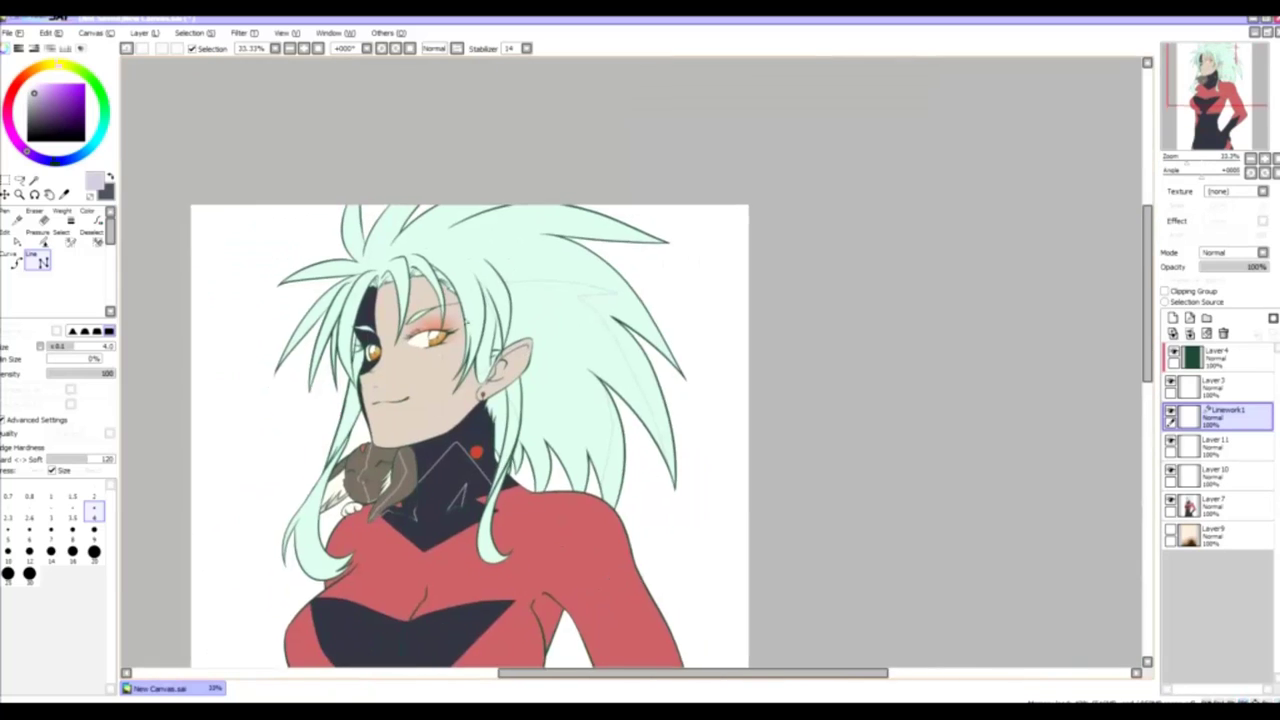
scroll(533, 345, "up", 3)
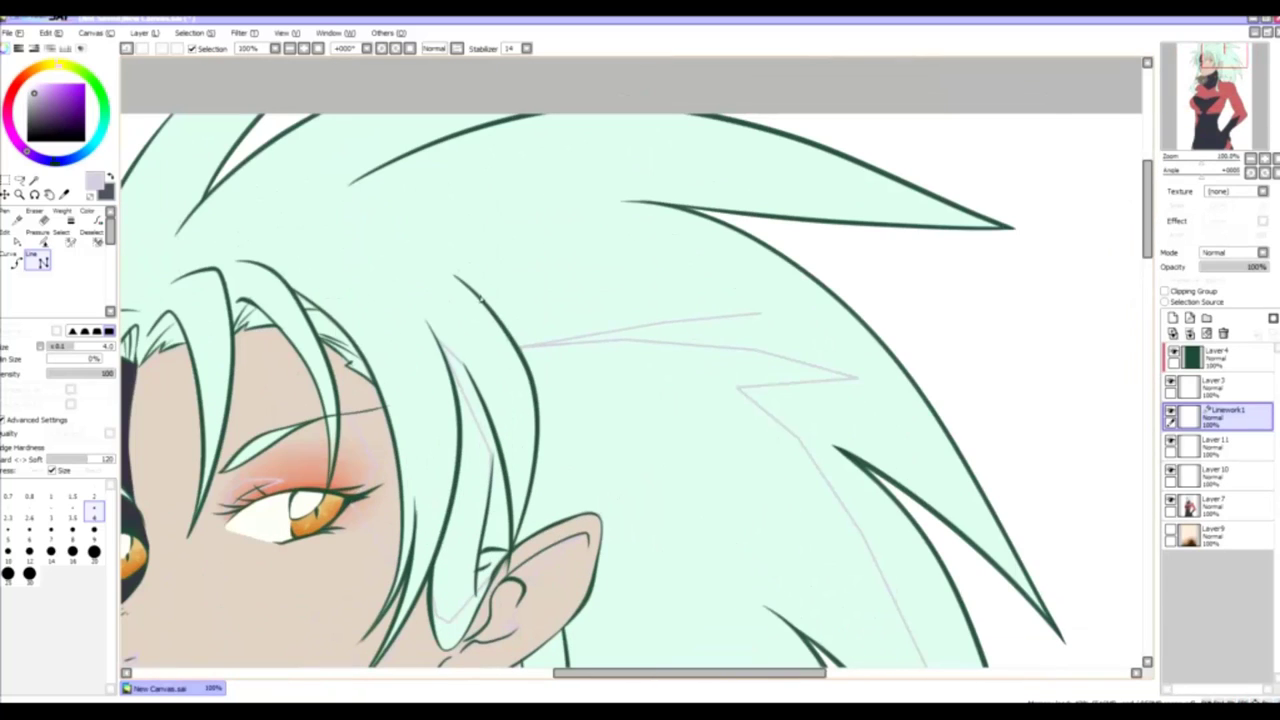
mouse_move(357, 238)
left_mouse_down()
mouse_move(503, 219)
mouse_move(698, 256)
mouse_move(744, 288)
mouse_move(724, 269)
mouse_move(812, 307)
mouse_move(708, 319)
left_mouse_up()
scroll(708, 319, "up", 1)
scroll(749, 306, "down", 1)
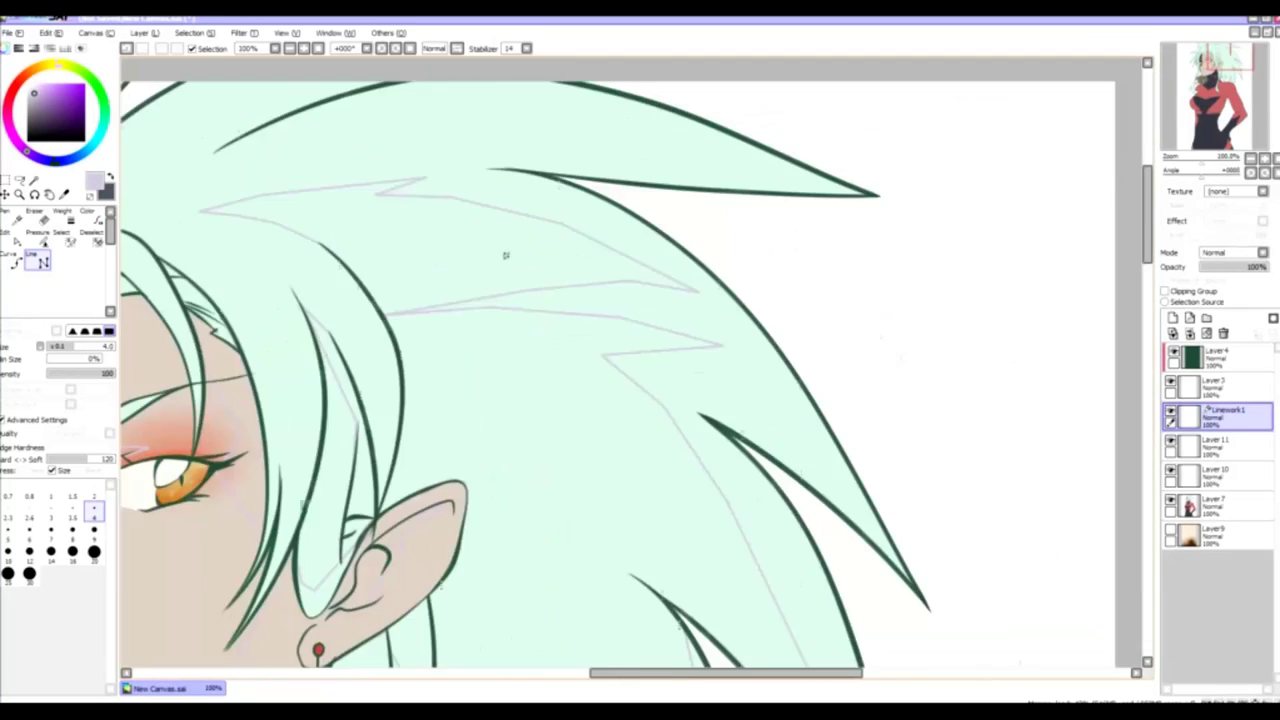
- Outline the shadows cast by the bangs across the forehead down to the upper eyelid
scroll(506, 254, "up", 3)
scroll(520, 364, "up", 1)
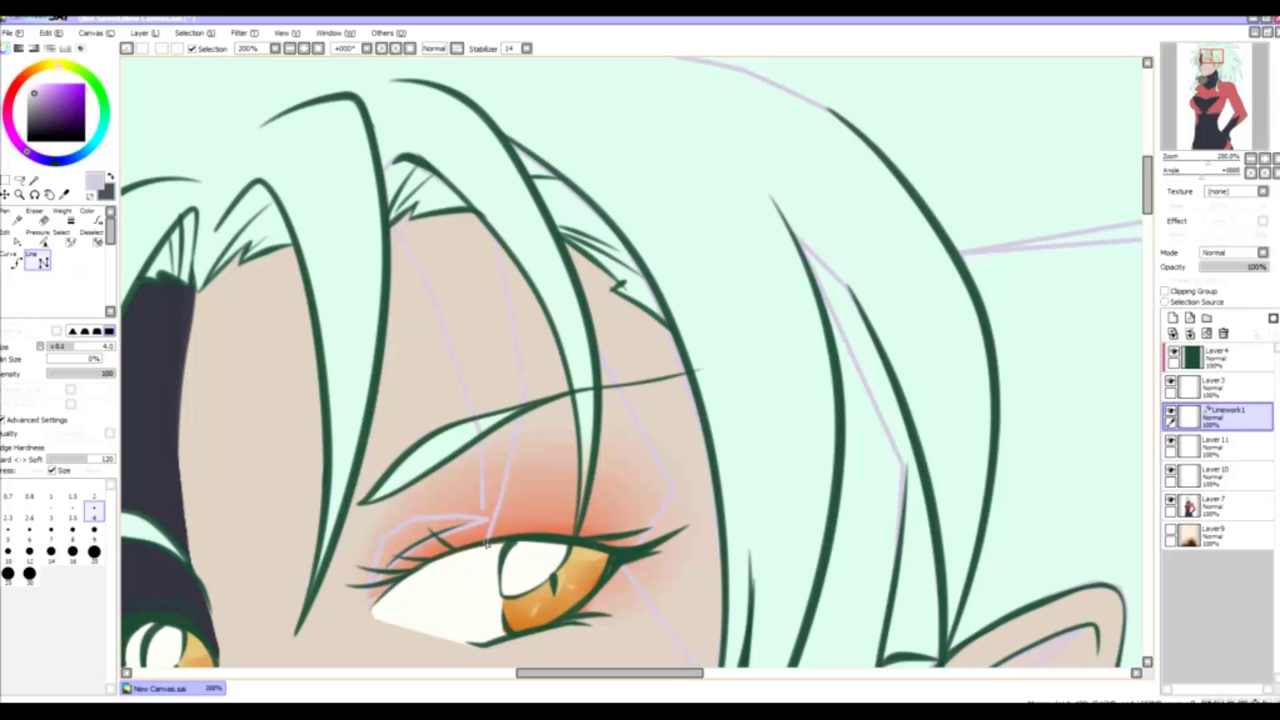
left_click_drag(378, 288, 576, 182)
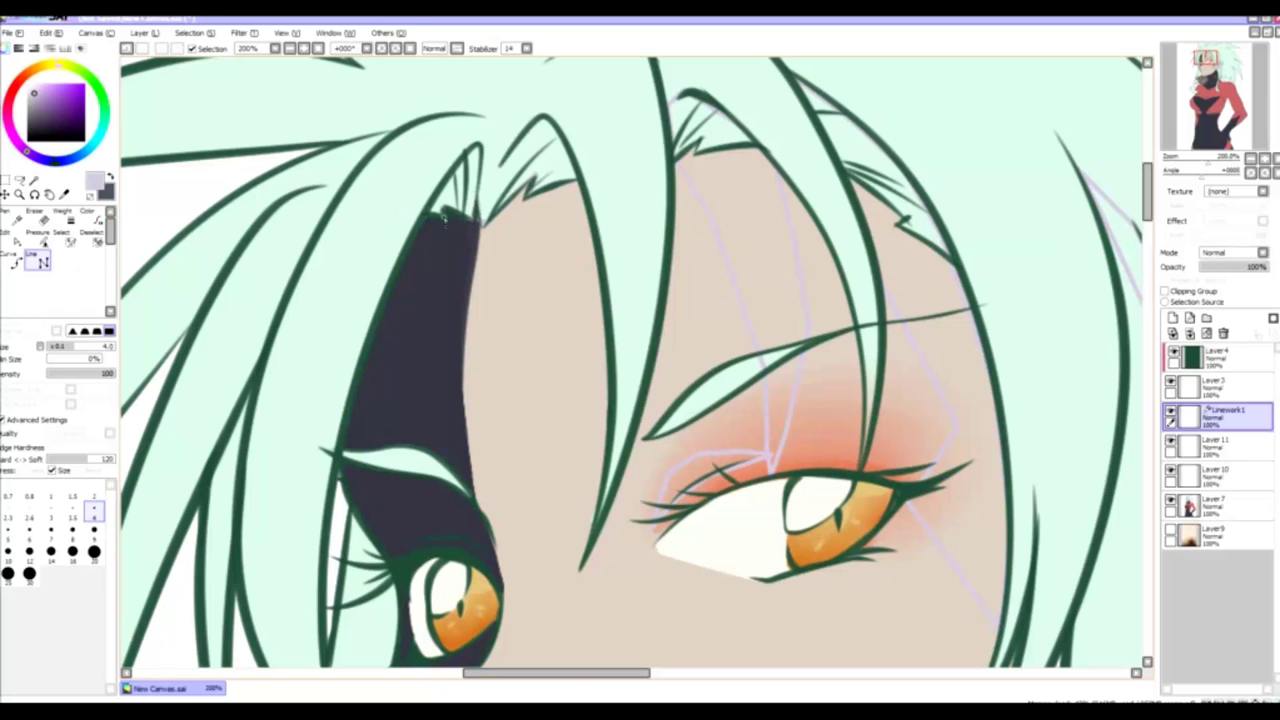
scroll(474, 230, "up", 3)
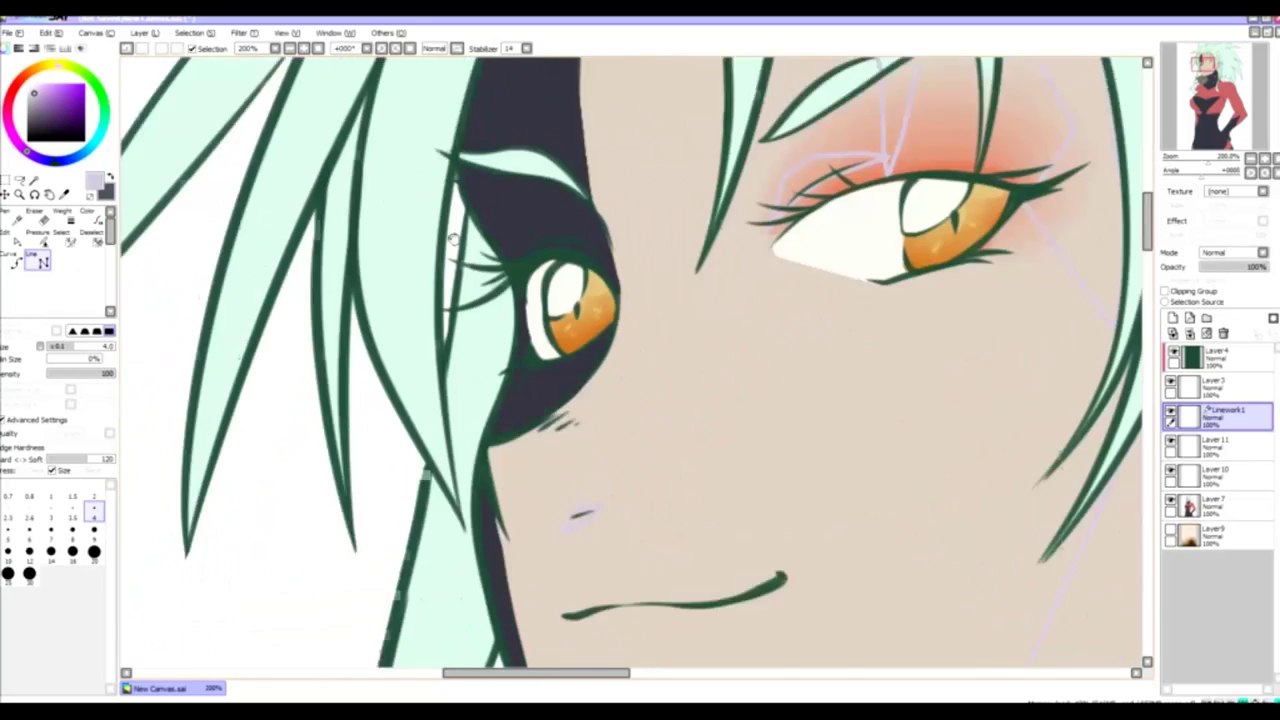
- Draw the upper eyelid's shadow line across the white and iris of the eye nearer the ear
mouse_move(436, 362)
left_mouse_down()
mouse_move(516, 300)
mouse_move(676, 258)
left_mouse_up()
mouse_move(688, 214)
left_mouse_down()
mouse_move(601, 222)
mouse_move(434, 330)
left_mouse_up()
left_click_drag(638, 318, 398, 318)
left_click_drag(560, 265, 612, 259)
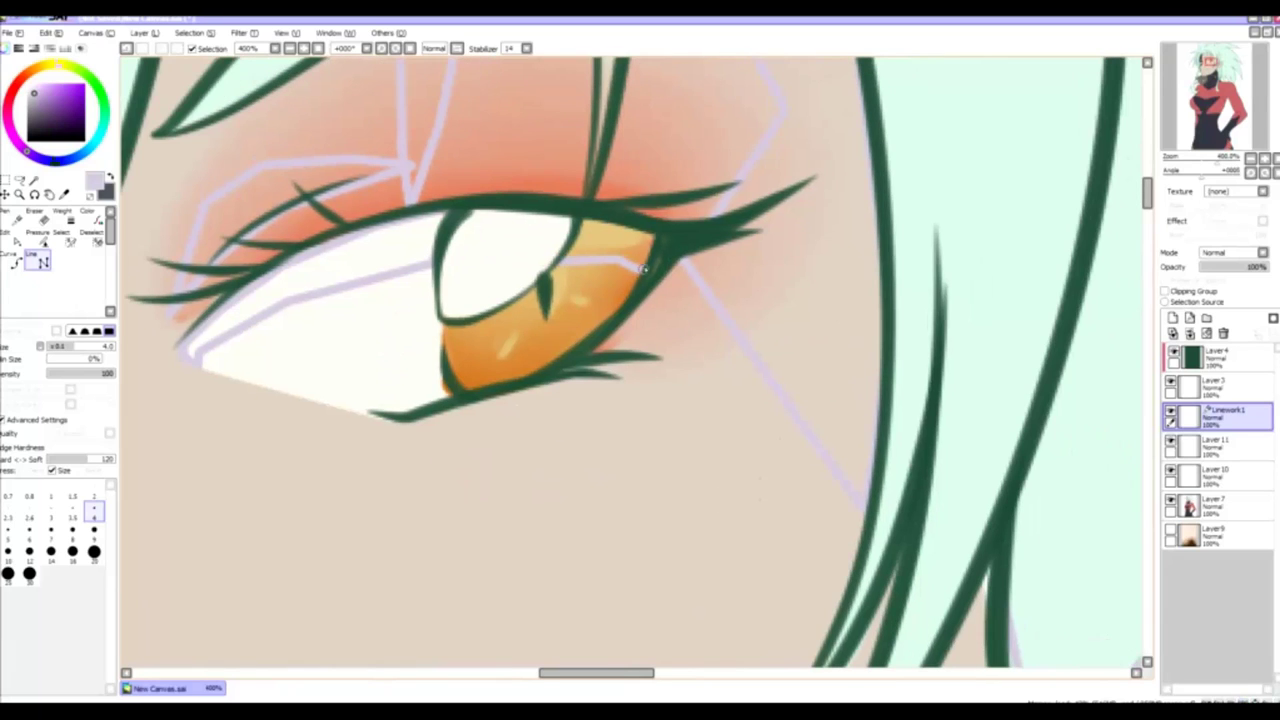
left_click_drag(180, 380, 880, 270)
mouse_move(556, 336)
left_mouse_down()
mouse_move(498, 320)
mouse_move(597, 341)
left_mouse_up()
mouse_move(458, 333)
left_mouse_down()
mouse_move(420, 347)
mouse_move(523, 280)
left_mouse_up()
scroll(457, 330, "down", 5)
left_click_drag(391, 165, 474, 375)
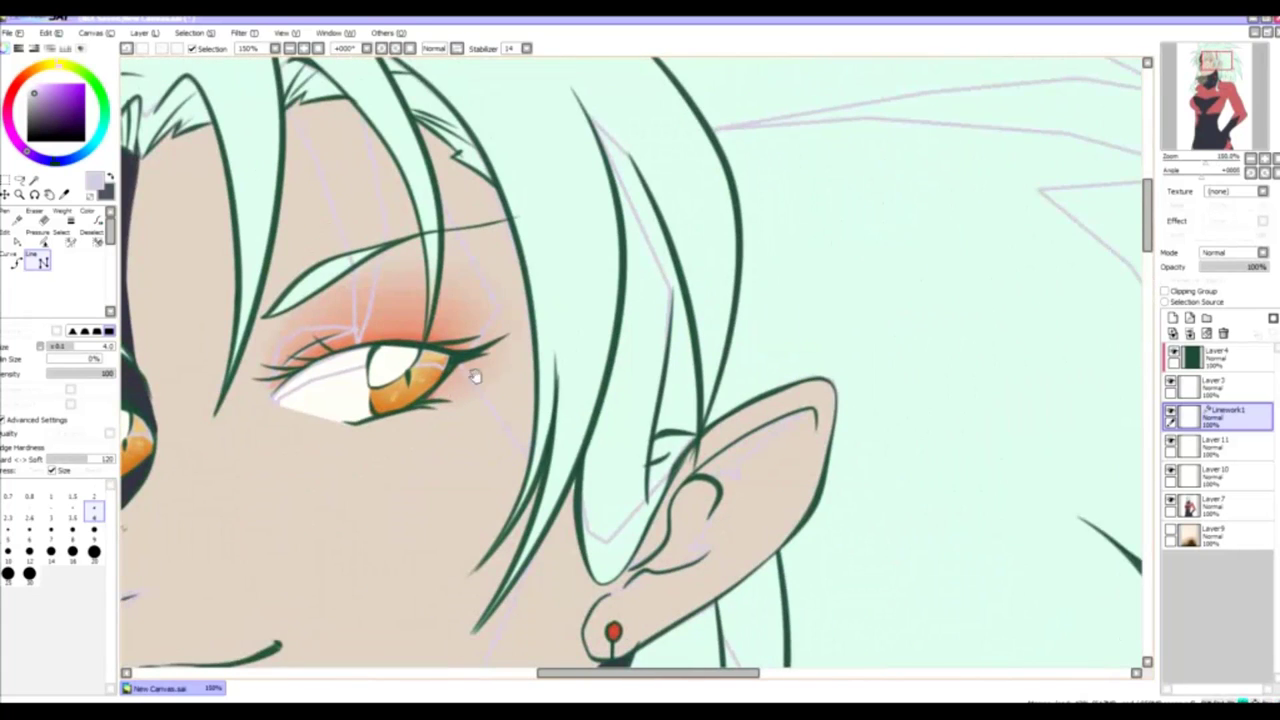
left_click_drag(543, 337, 443, 423)
- Round the corner points of the hair shadow lines across the crown and through the upper spikes
key("ctrl")
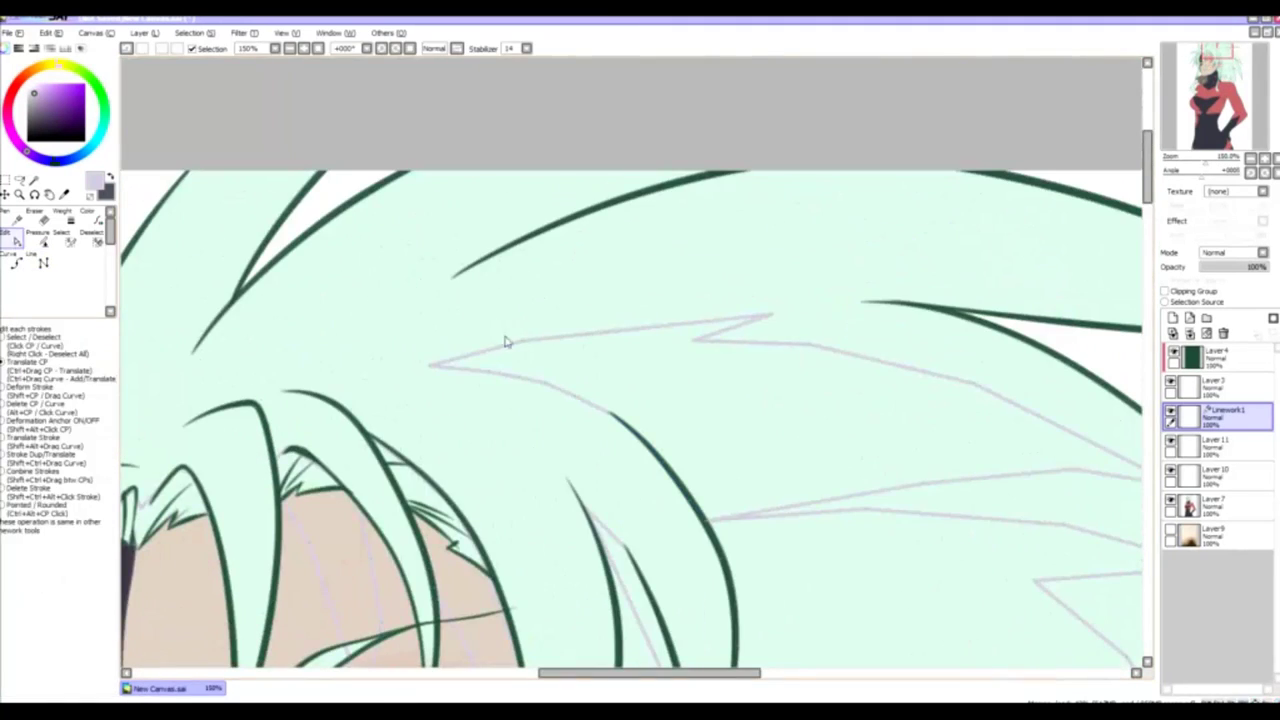
scroll(657, 329, "up", 2)
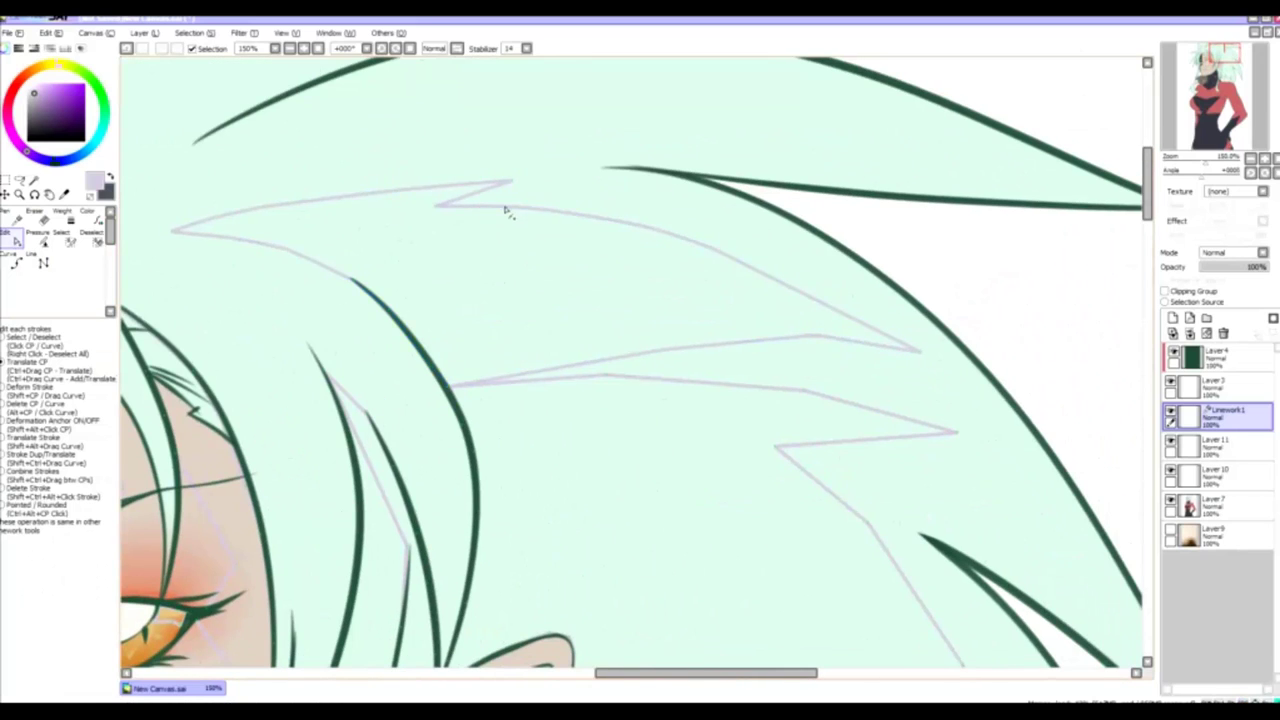
scroll(509, 206, "up", 2)
scroll(566, 290, "up", 2)
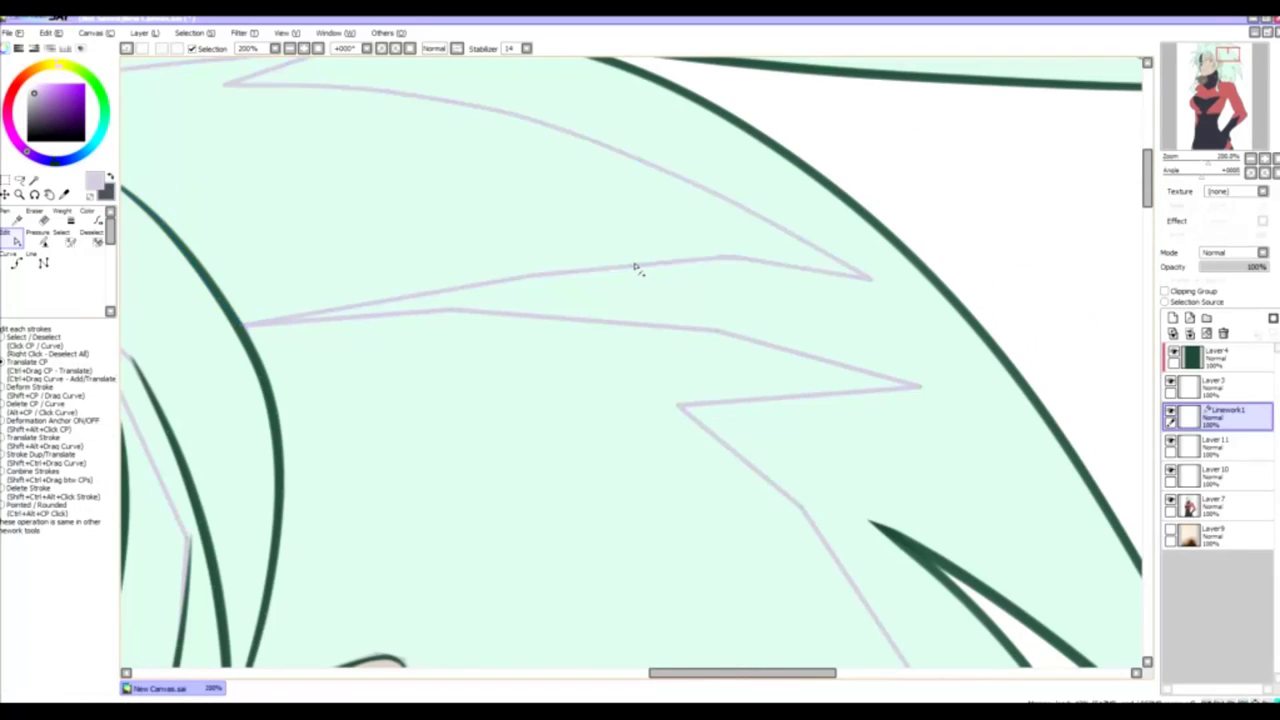
scroll(773, 270, "down", 3)
scroll(686, 309, "up", 3)
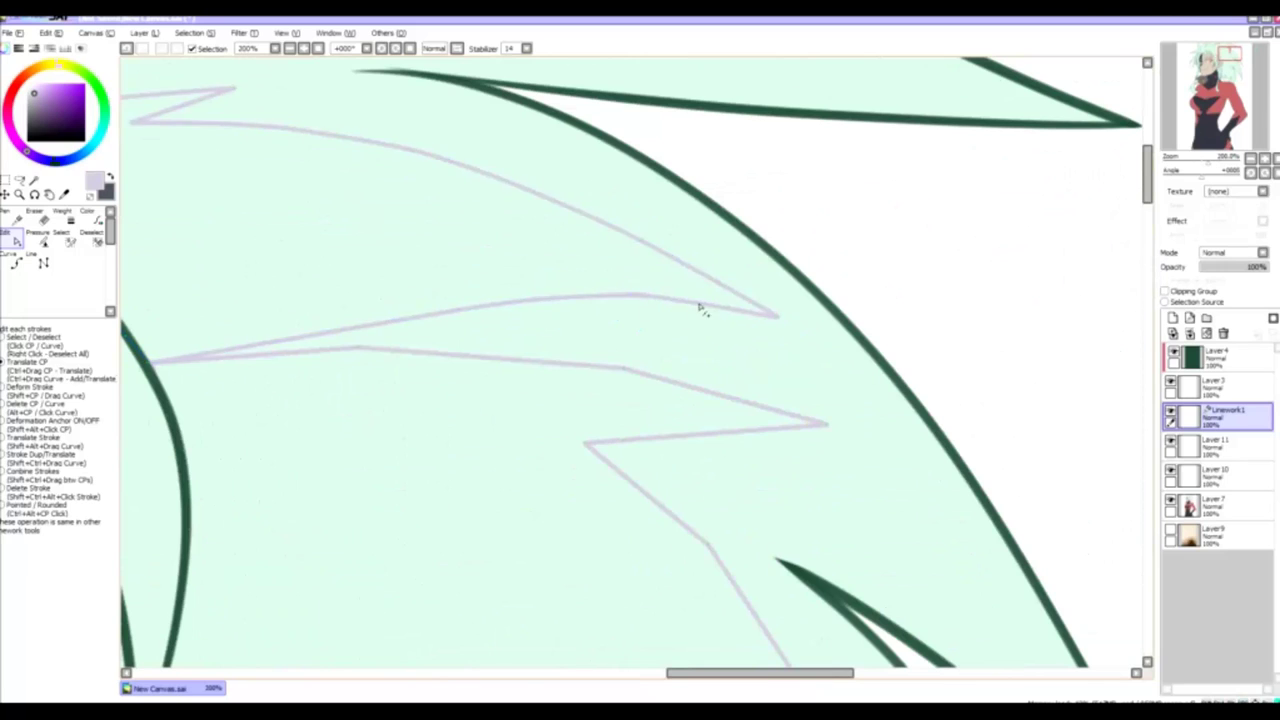
key("Right")
key("Down")
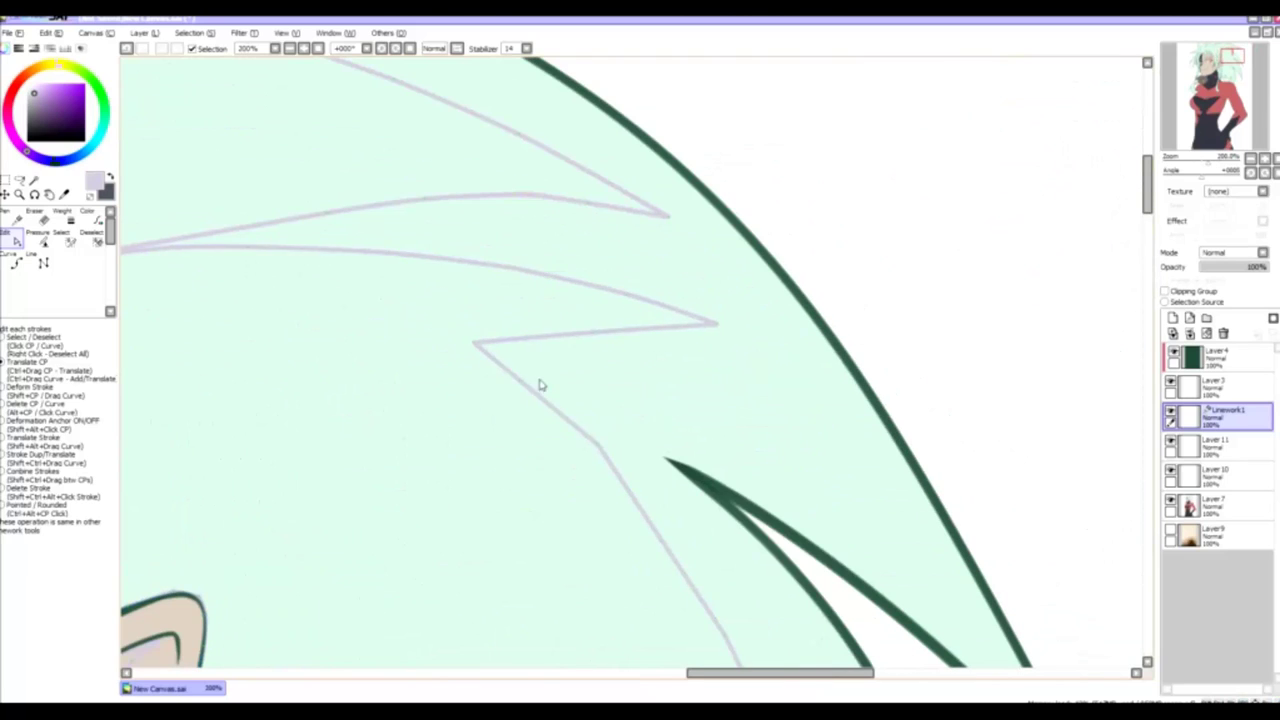
- Round the corner points of the shadow lines running down the outer and lower back hair spikes
key("Right")
key("Down")
key("Right")
key("Down")
key("Right")
key("Down")
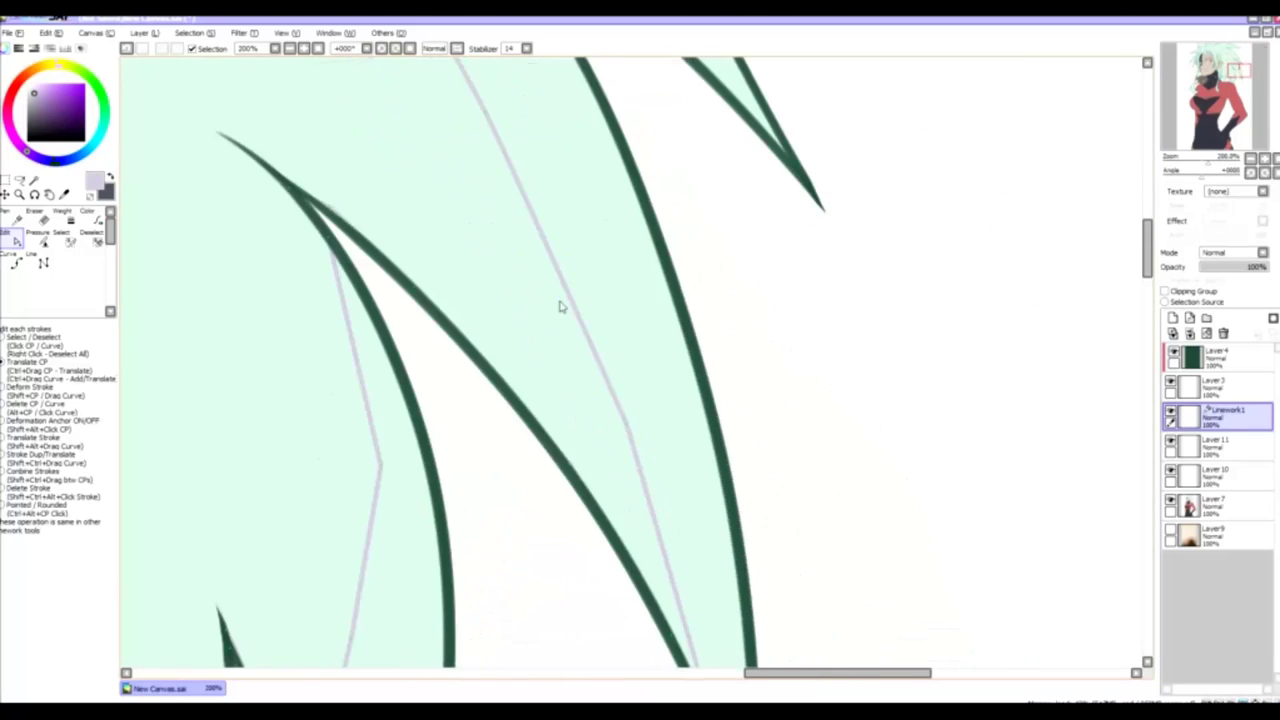
scroll(517, 212, "down", 2)
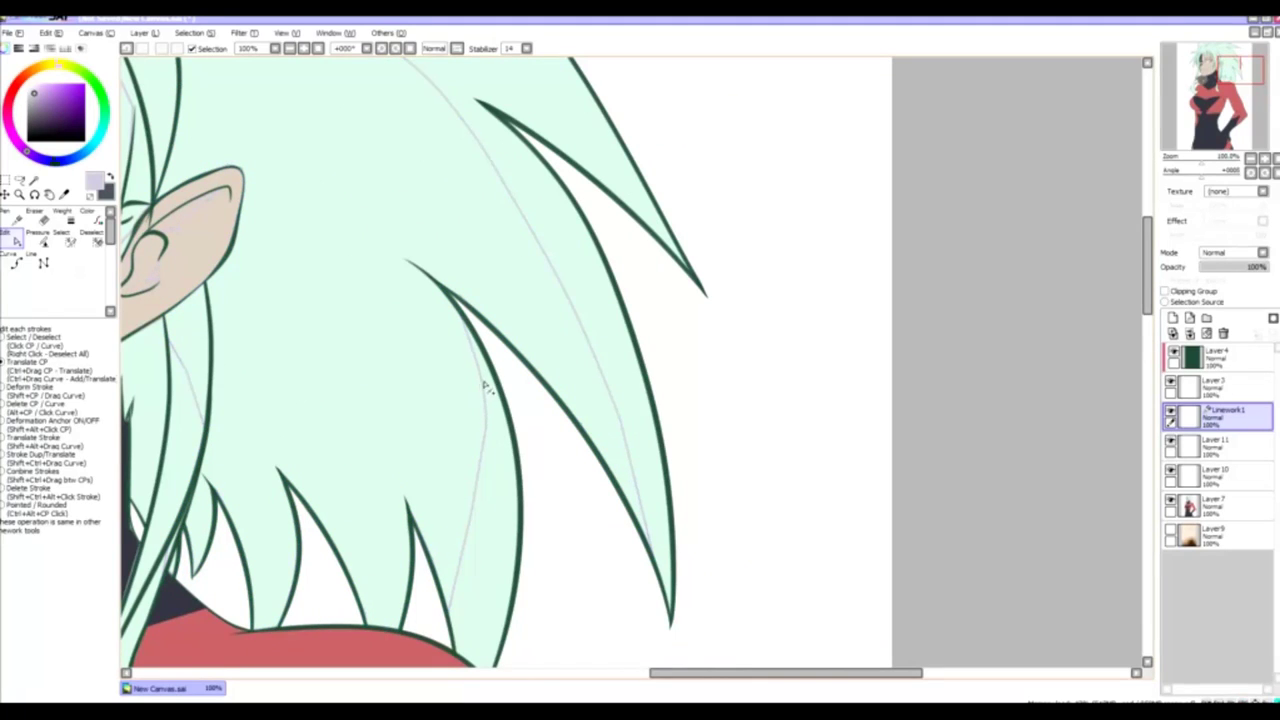
key("Left")
key("Up")
key("Left")
key("Up")
key("Left")
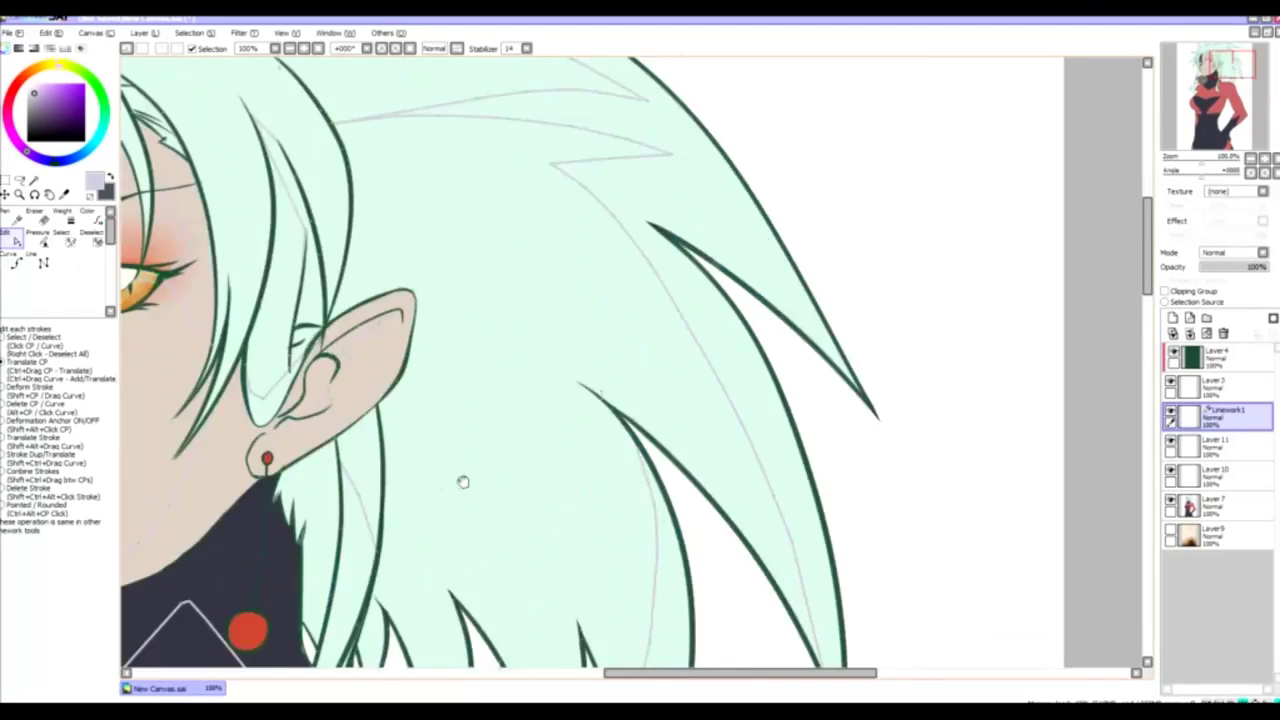
- Smooth the shadow lines at the temple and along the cheek and jaw into curves
scroll(458, 365, "up", 2)
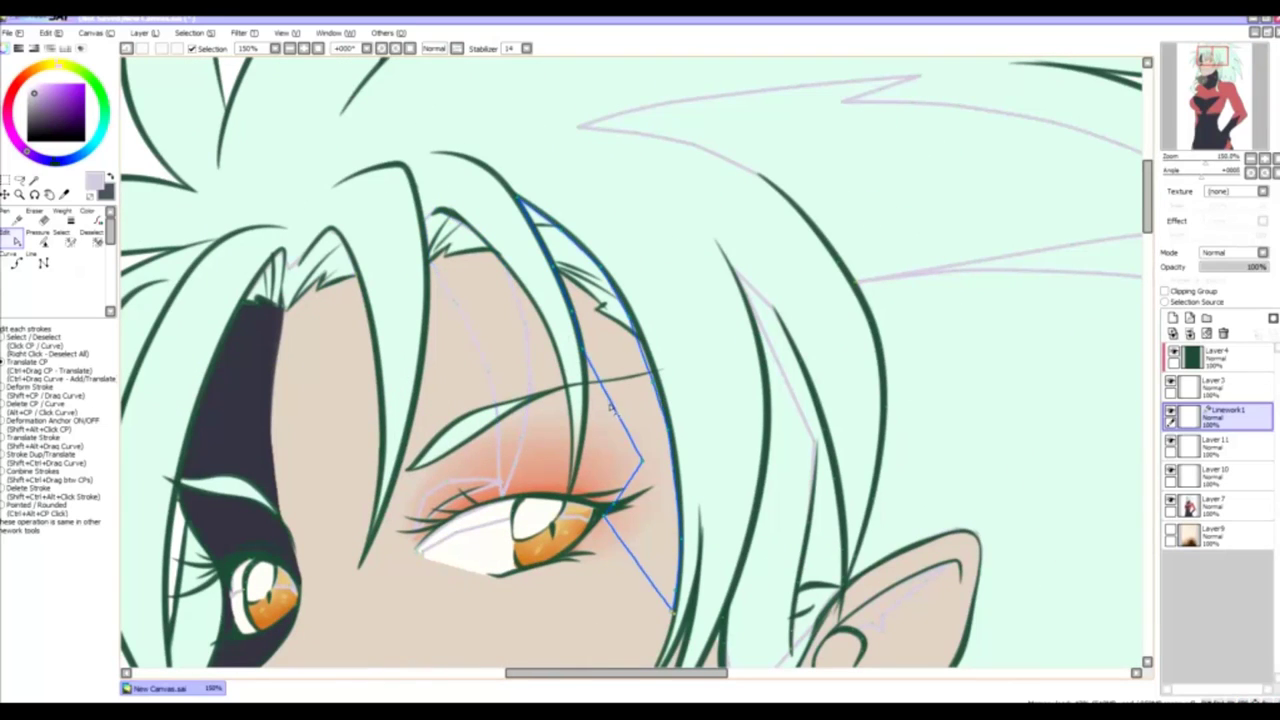
key("Right")
key("Down")
key("Down")
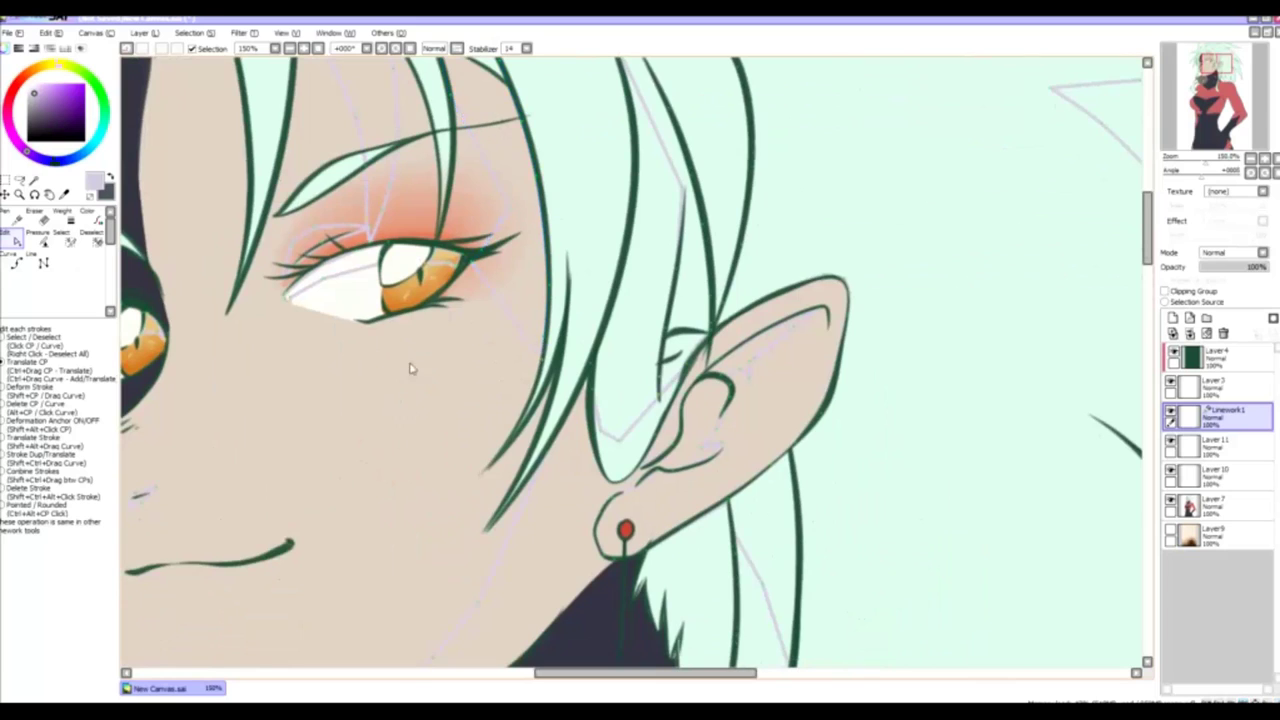
key("Down")
key("Down")
key("Left")
key("Right")
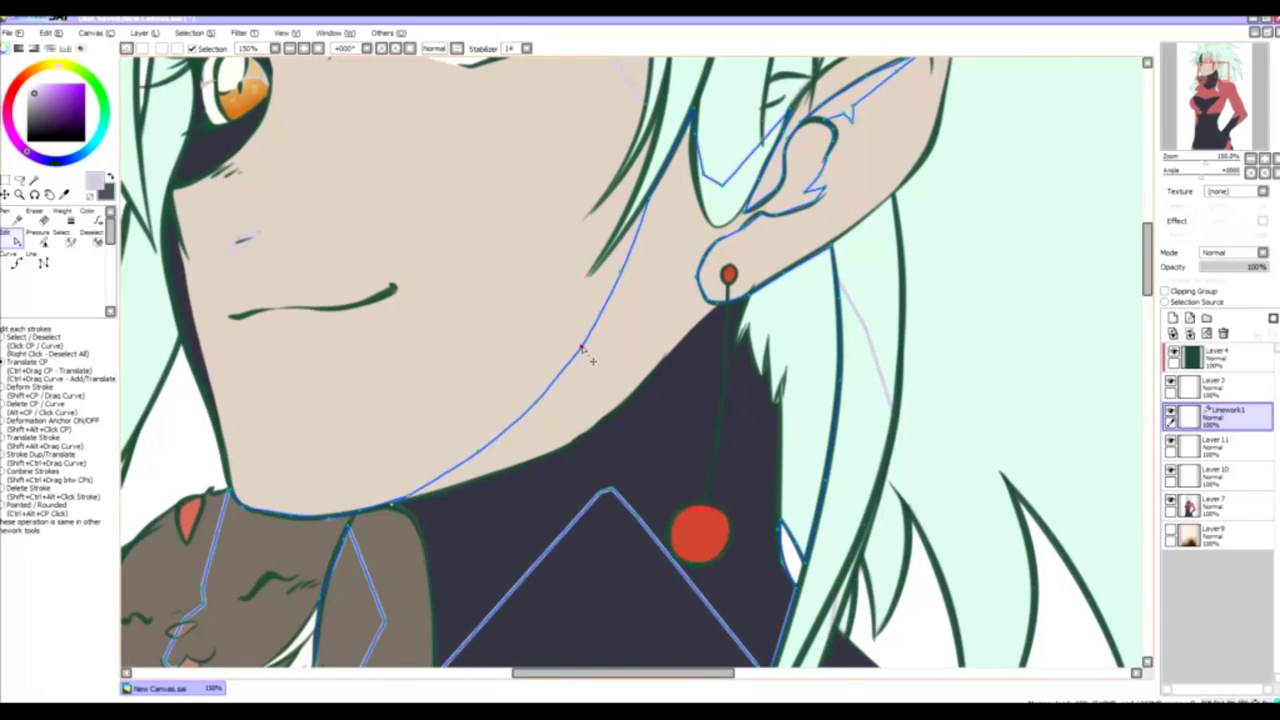
- Smooth the shadow lines on the hair strand in front of the ear and around the ear
key("Right")
key("Up")
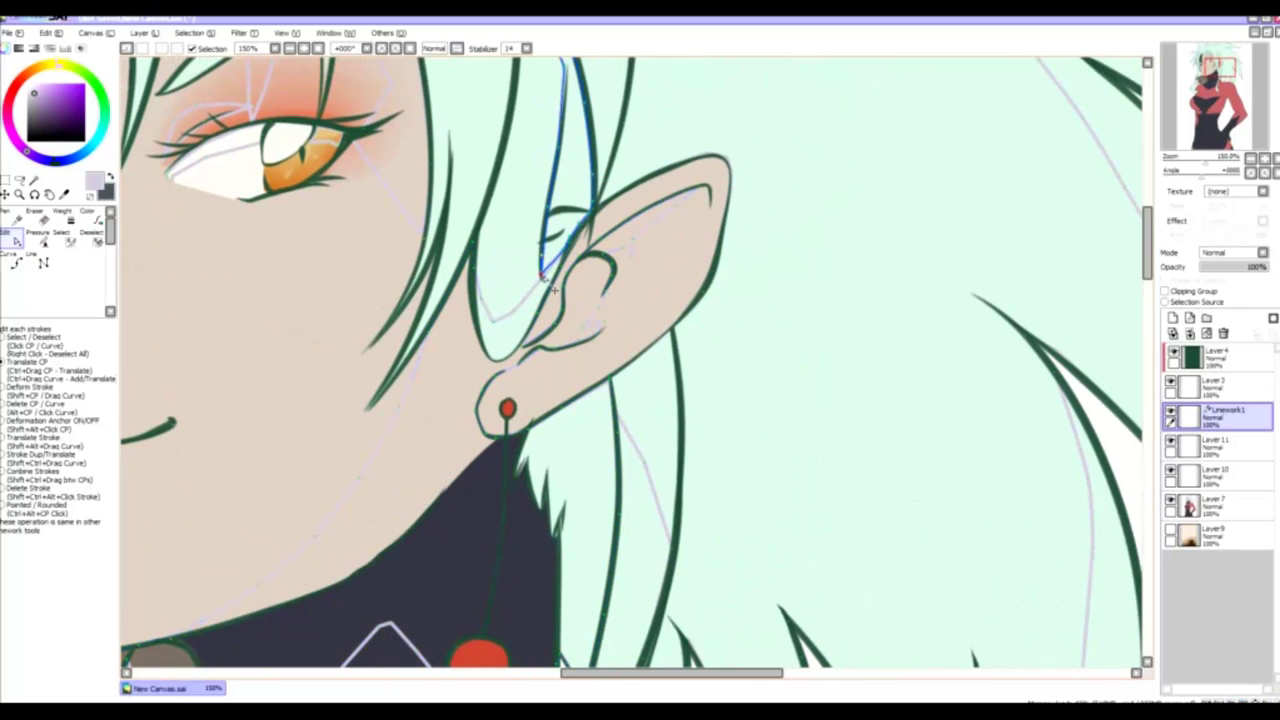
key("Down")
key("Right")
scroll(553, 292, "down", 2)
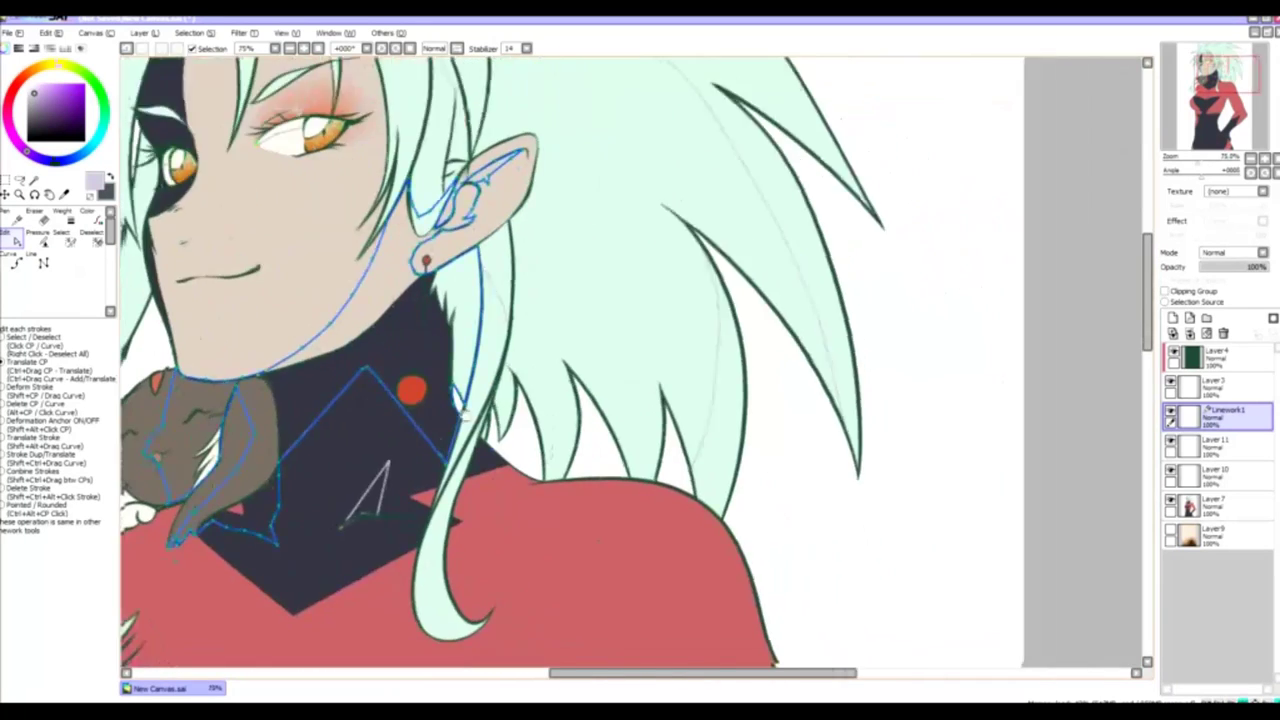
- Go over the shadow lines on the collar and the small brown animal, rounding corner points where needed
key("Down")
key("Left")
scroll(333, 425, "up", 2)
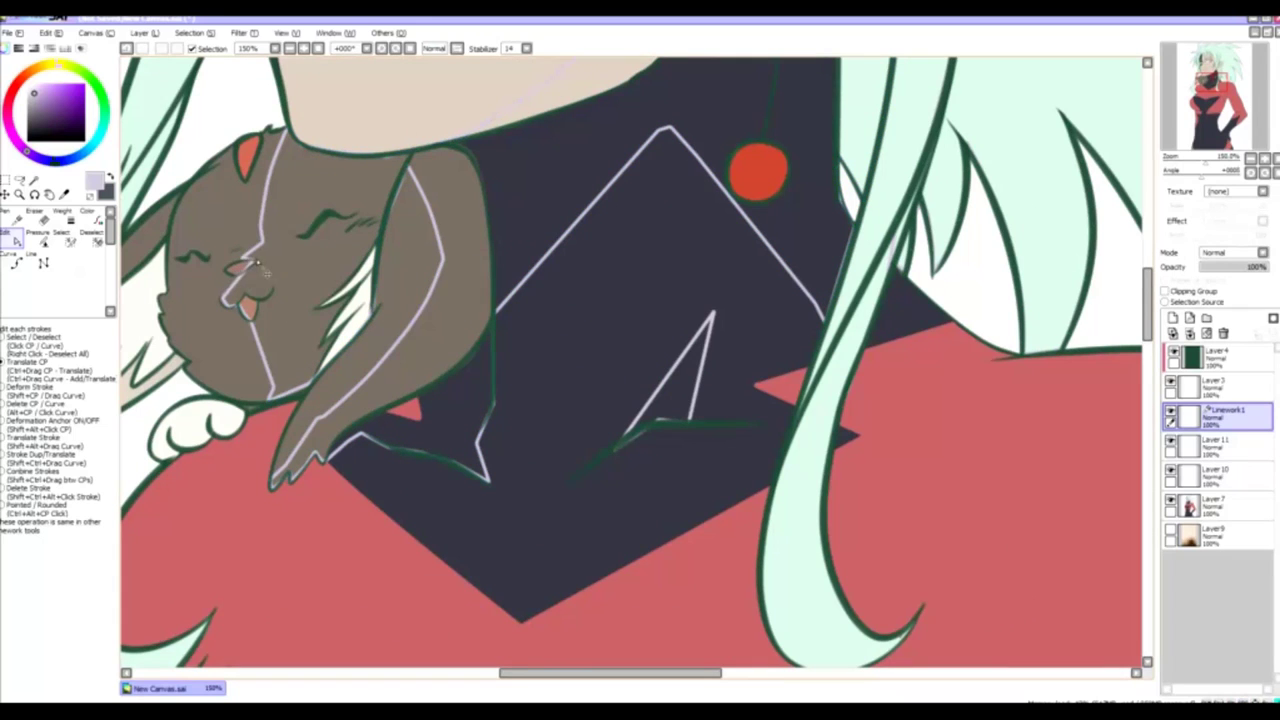
key("Down")
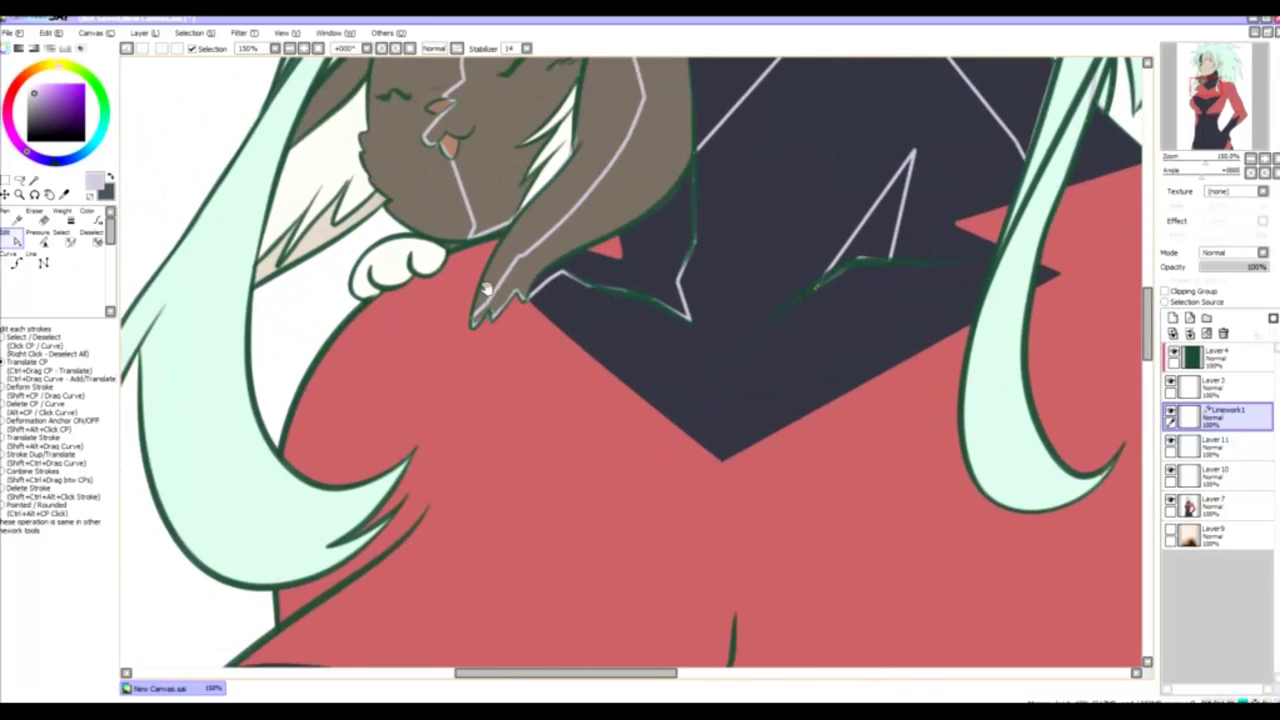
scroll(400, 400, "down", 2)
key("Up")
key("Up")
scroll(405, 455, "down", 8)
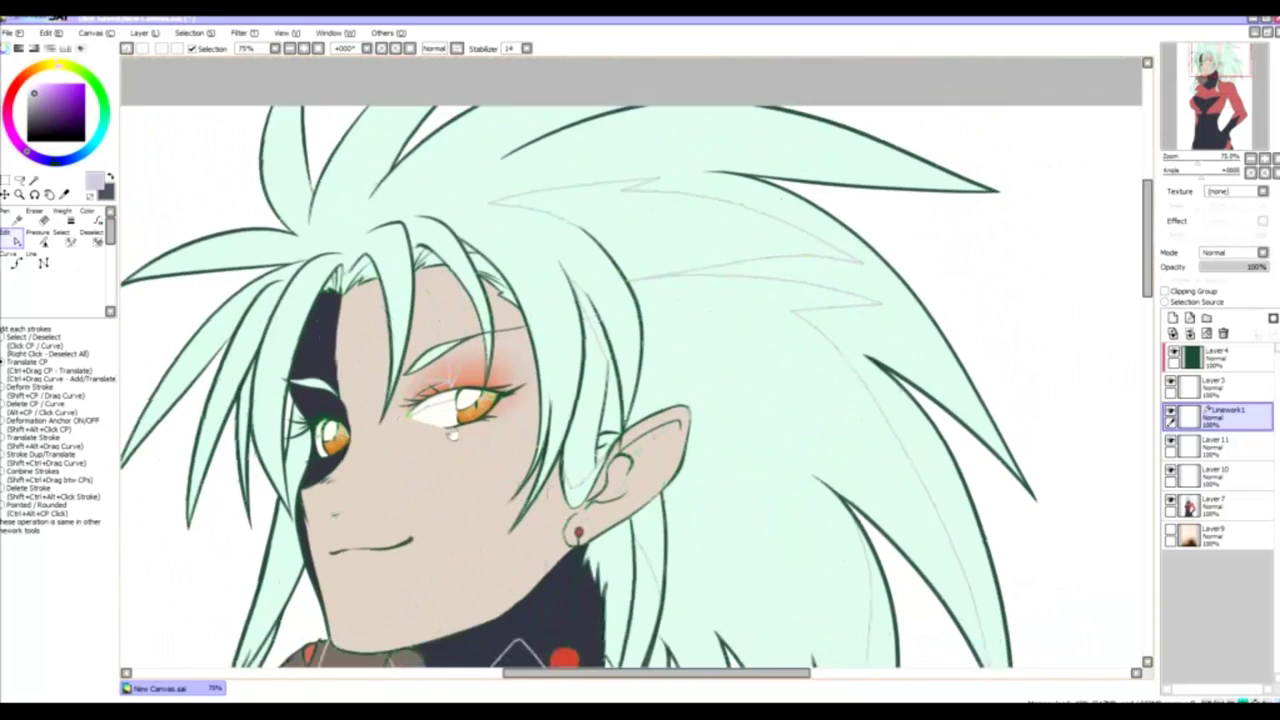
- Outline the armpit shadow with straight segments from the breast fold across the shoulder onto the upper arm
key("l")
scroll(350, 353, "down", 3)
scroll(350, 353, "up", 3)
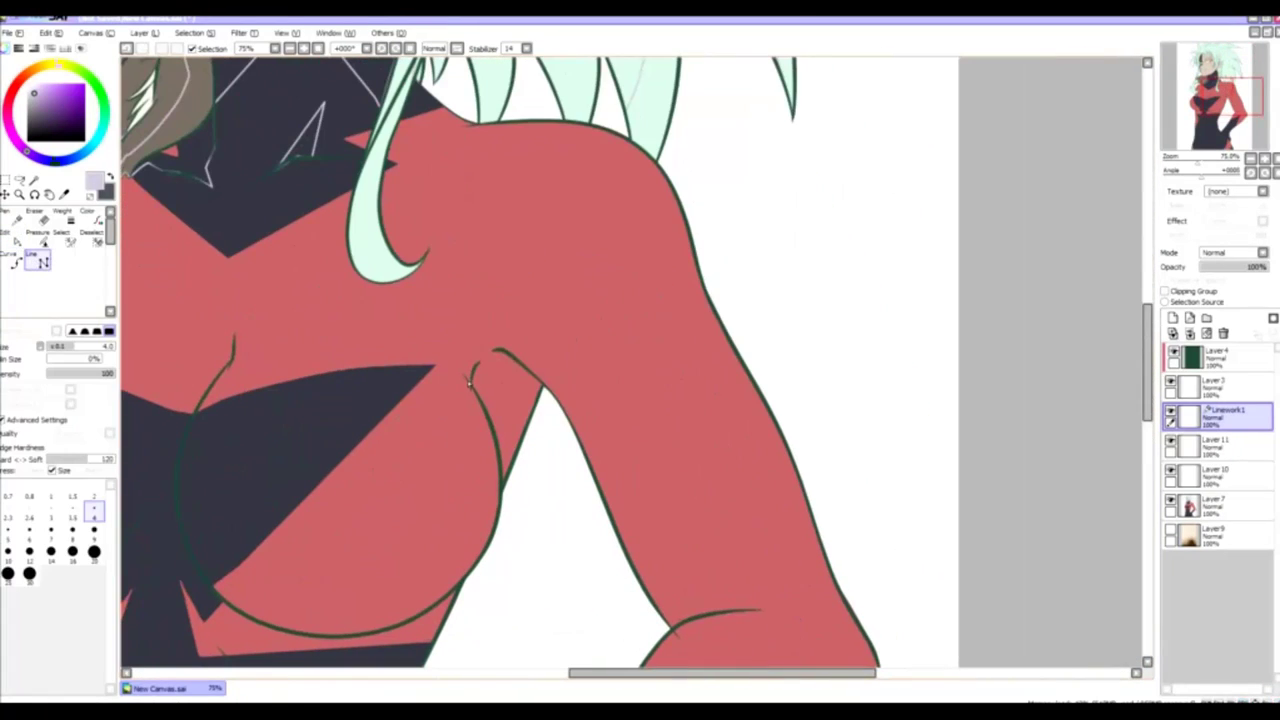
left_click(470, 380)
left_click(400, 323)
left_click(517, 306)
left_click(646, 310)
left_click(590, 333)
- Extend the arm's shadow outline down to the elbow crease and along the inner upper arm
scroll(600, 428, "down", 2)
left_click(545, 340)
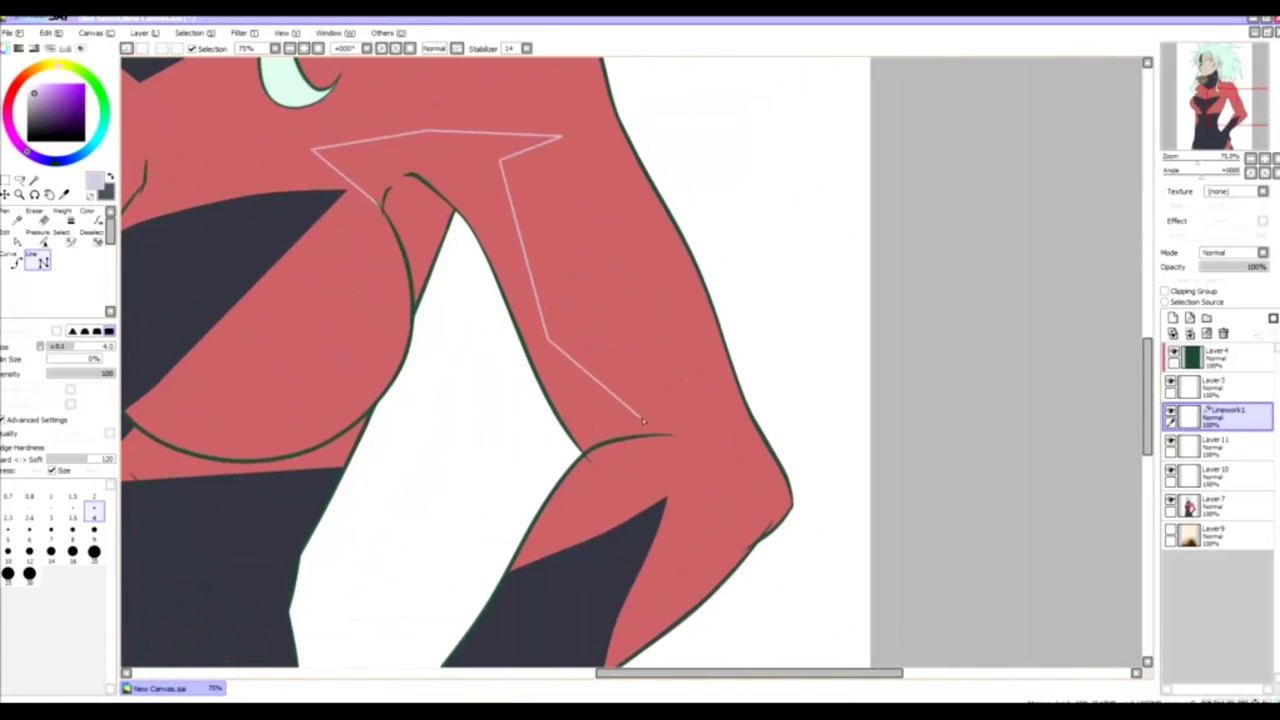
left_click(662, 432)
scroll(478, 240, "up", 2)
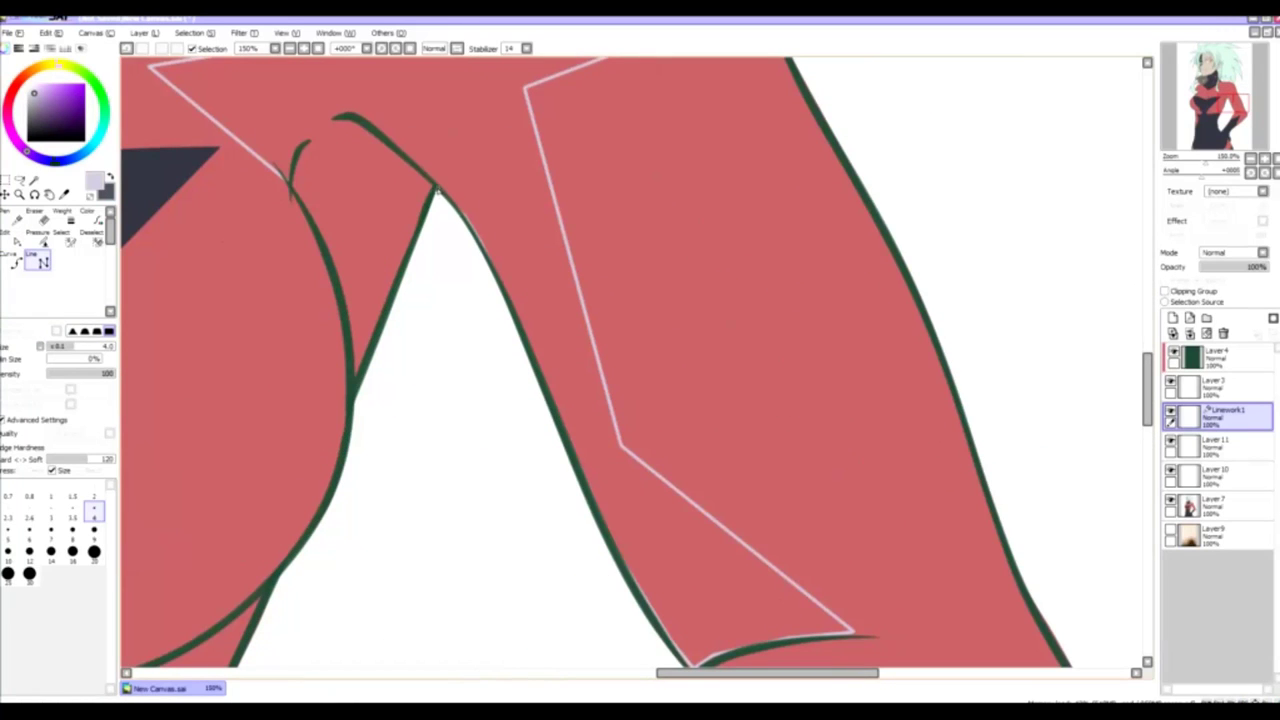
scroll(303, 207, "down", 3)
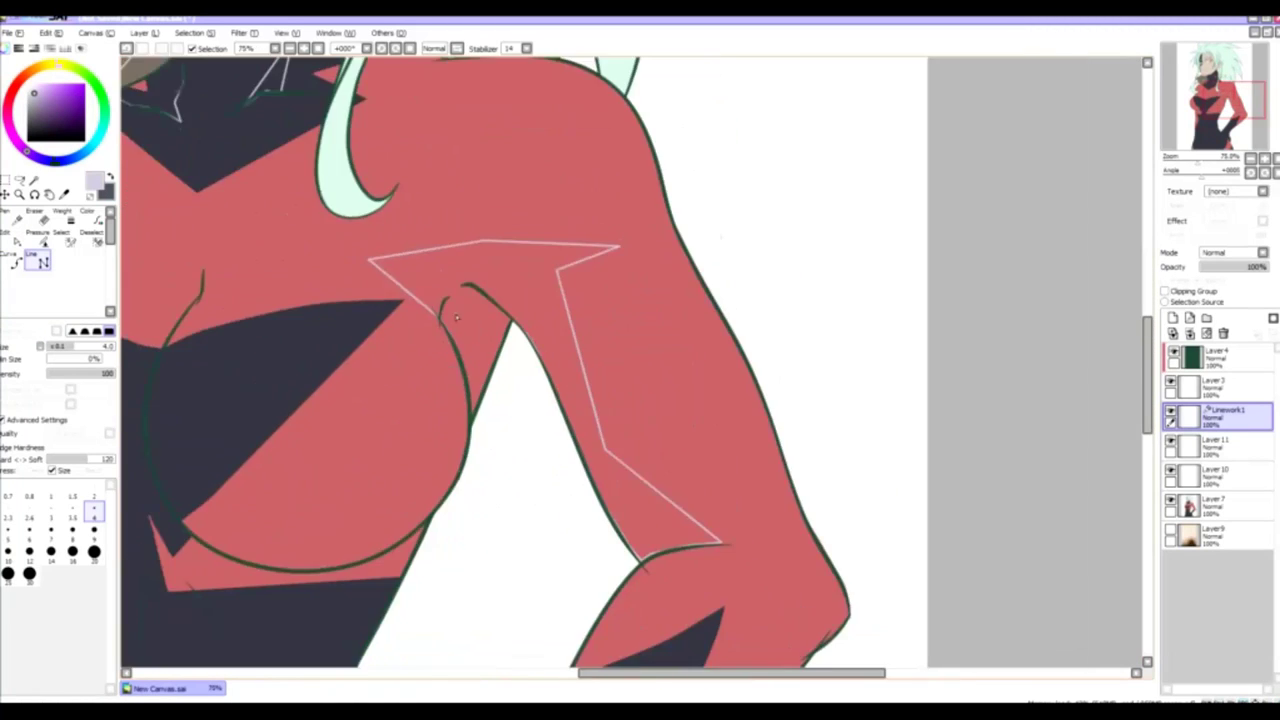
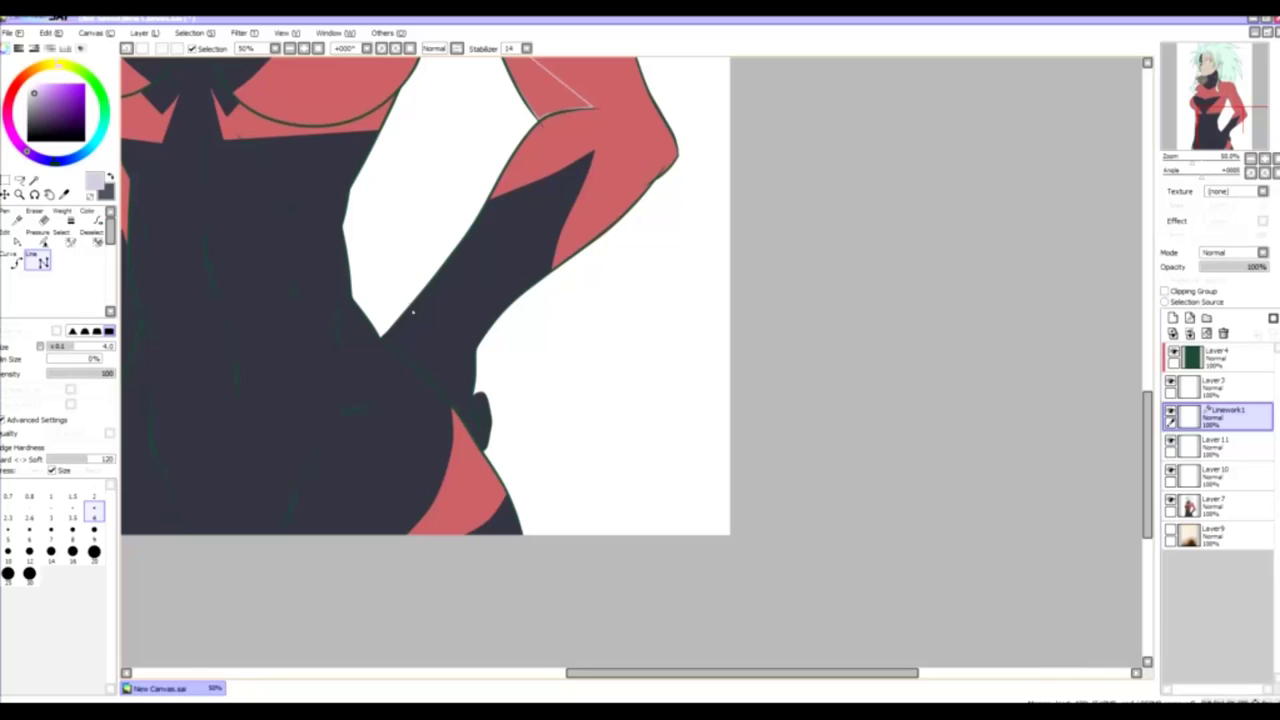
- Outline the forearm shadow from the waist up to the elbow and back along the outer forearm and hand
scroll(408, 303, "up", 3)
left_click(314, 506)
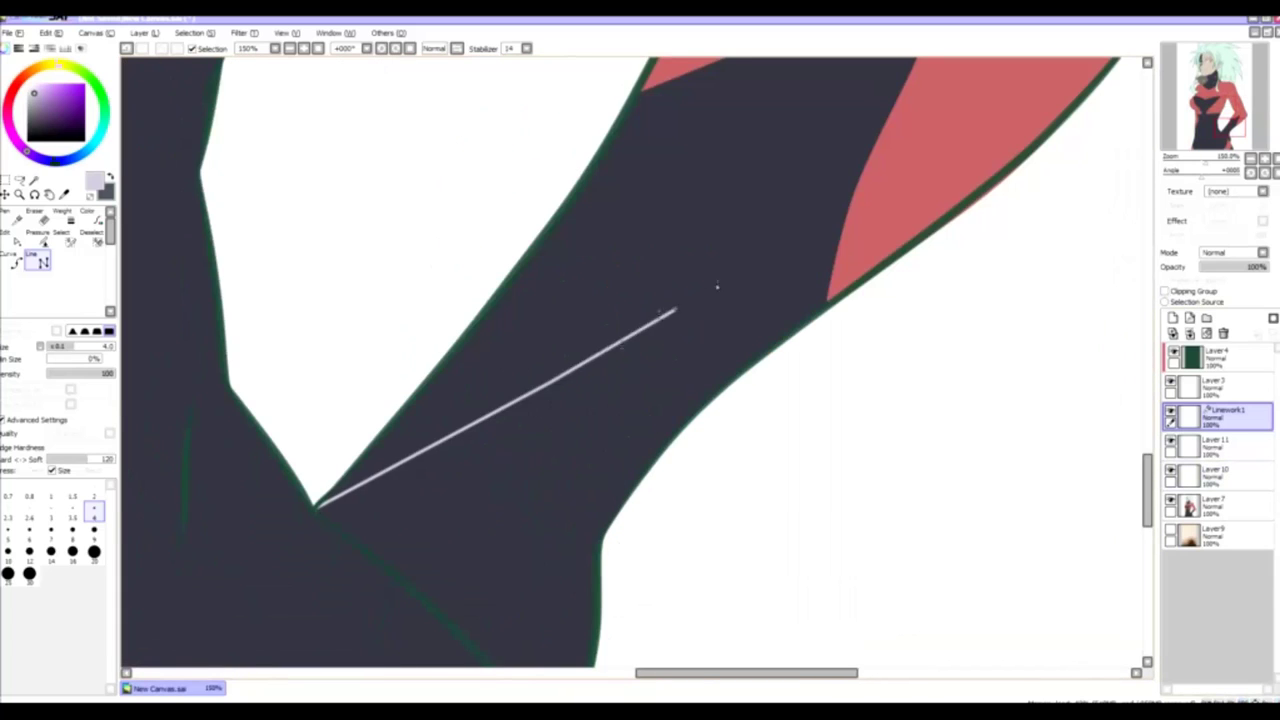
left_click_drag(714, 286, 374, 626)
left_click(690, 345)
left_click(780, 240)
left_click(778, 296)
scroll(700, 452, "down", 5)
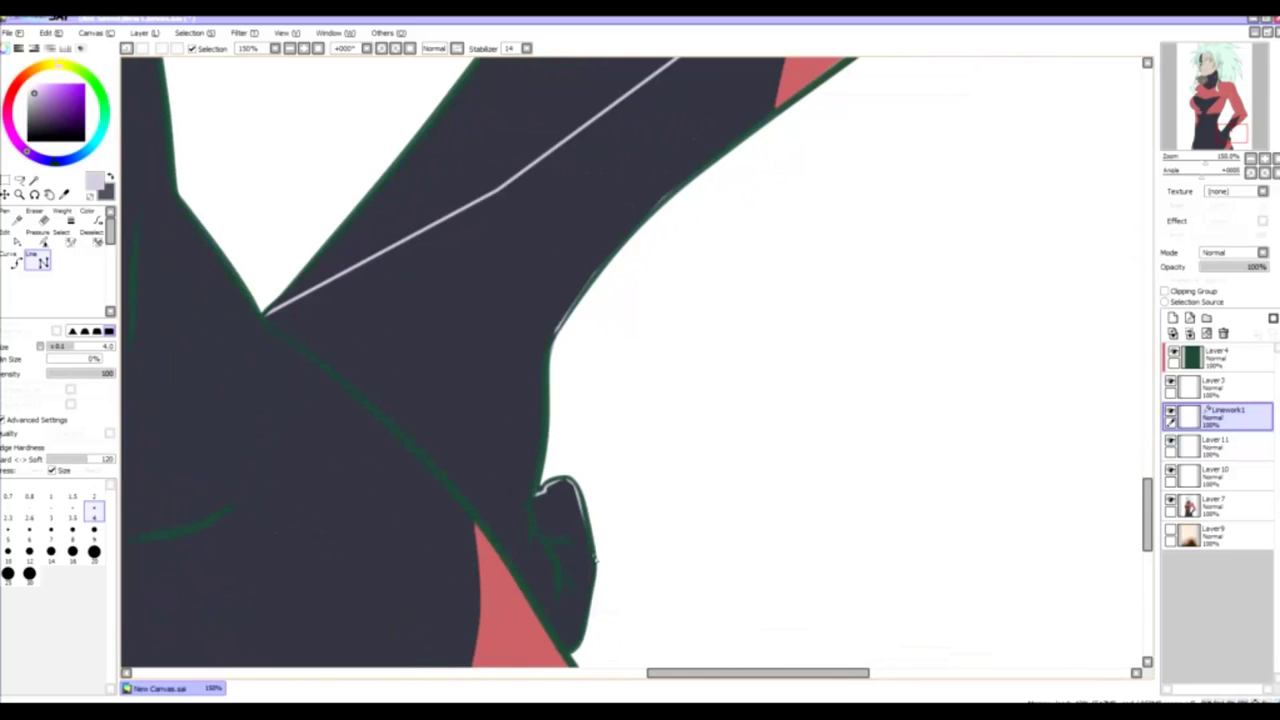
left_click_drag(391, 418, 494, 520)
scroll(494, 520, "down", 3)
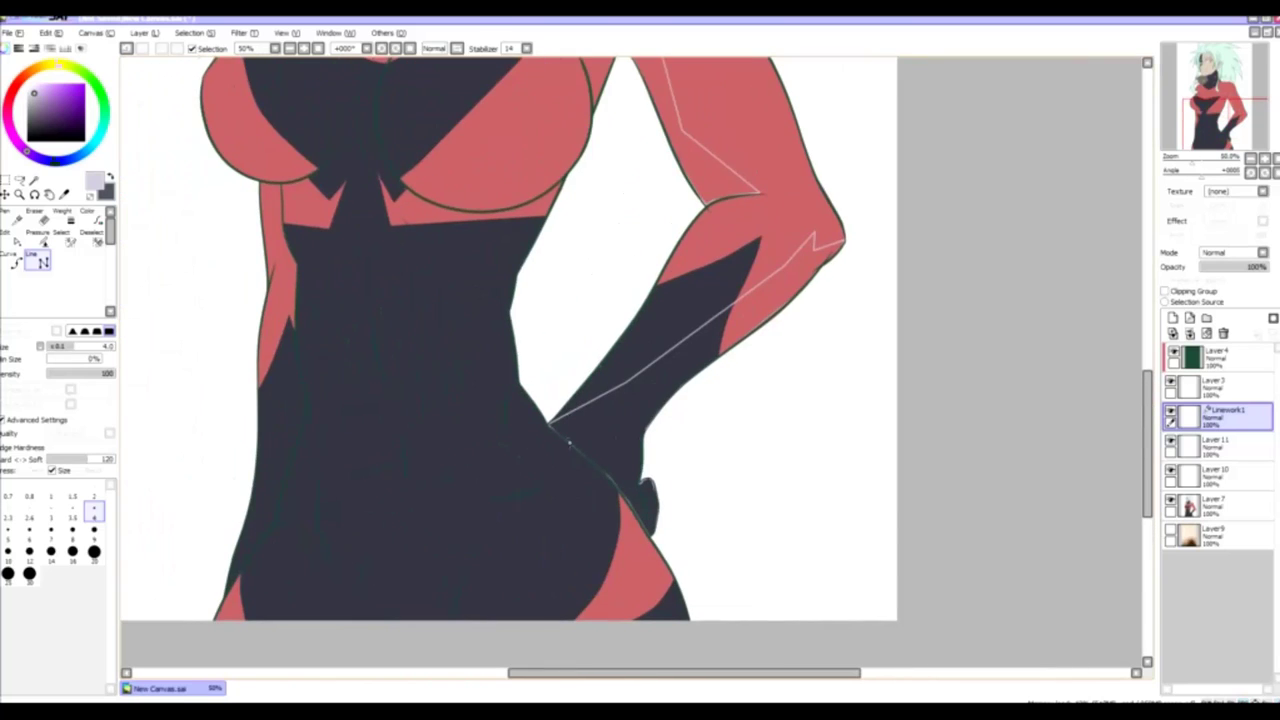
- Switch to Spotify, play the first song of the open playlist, and minimize its window
key("alt+Tab")
double_click(229, 486)
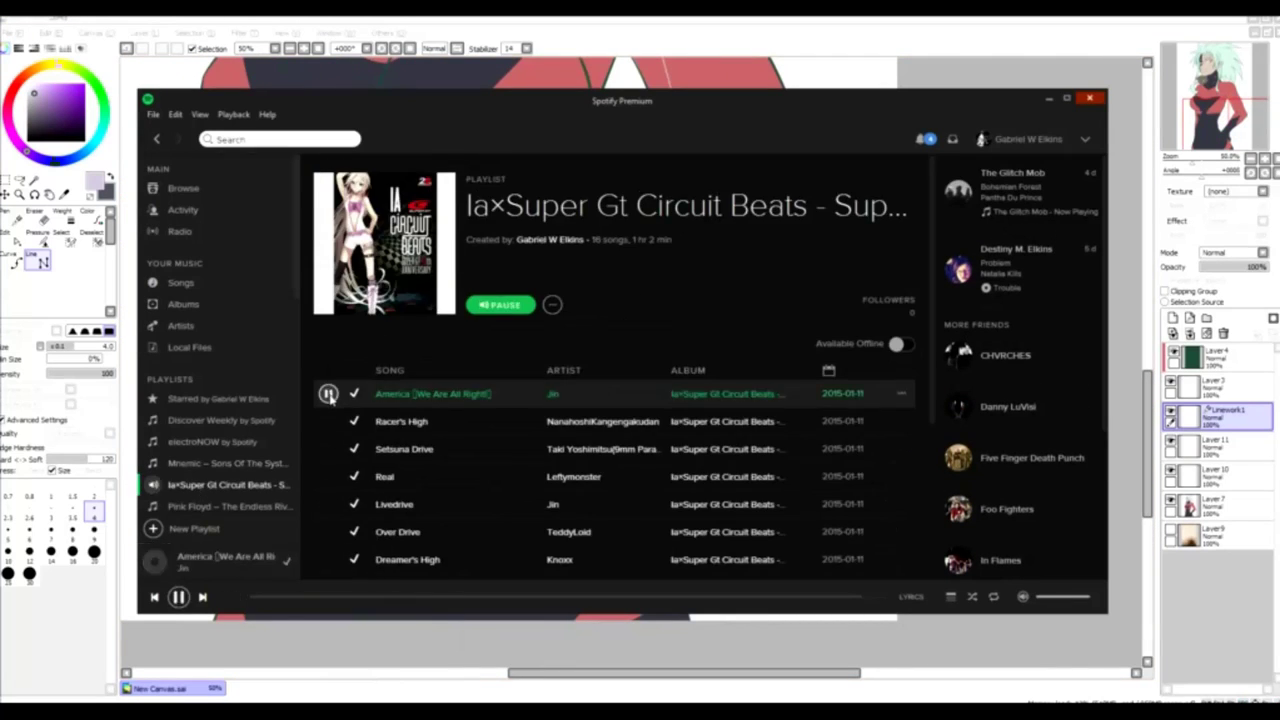
left_click(1024, 103)
- Draw curved shadow lines across the lower part of both breasts with the Curve tool
left_click_drag(1024, 103, 704, 318)
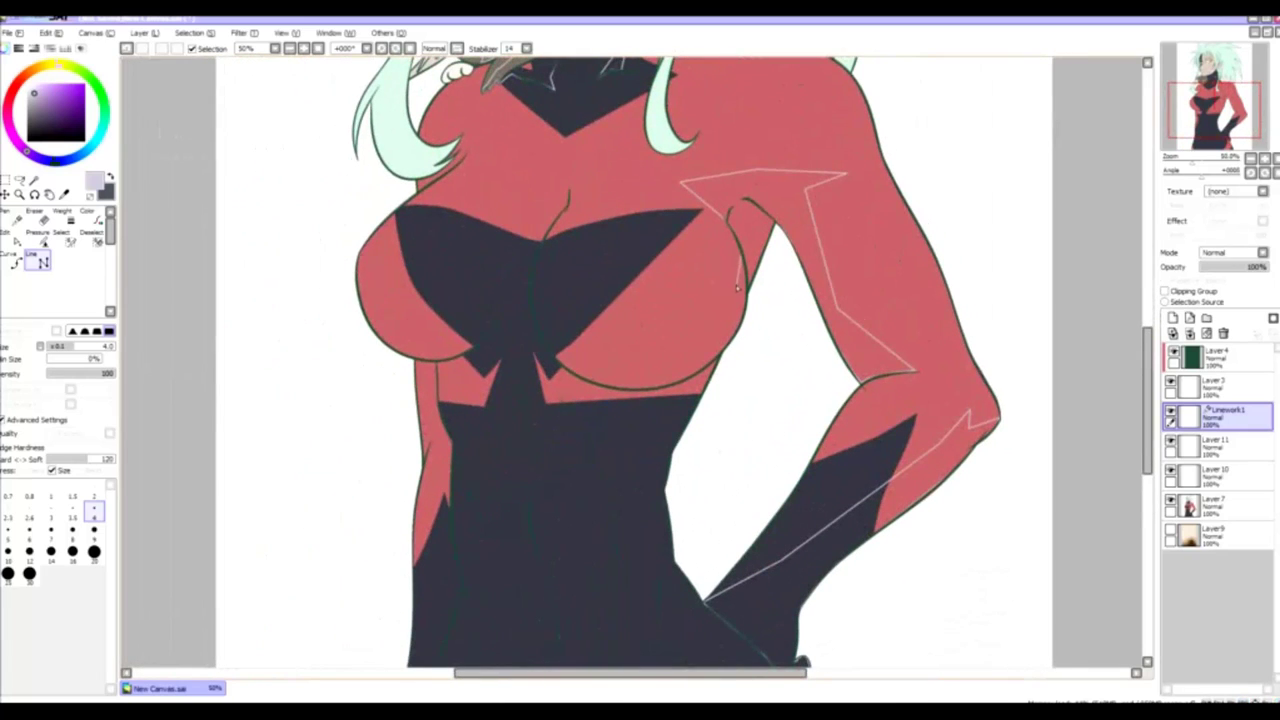
key("c")
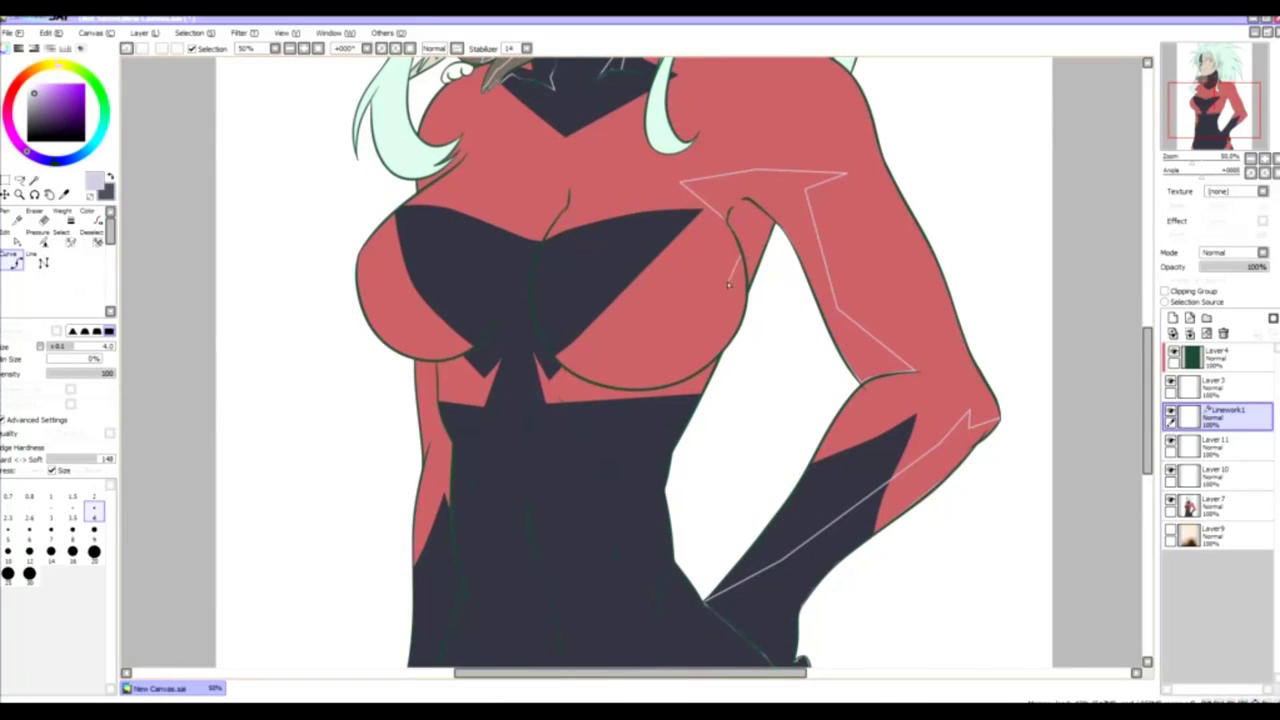
left_click(728, 283)
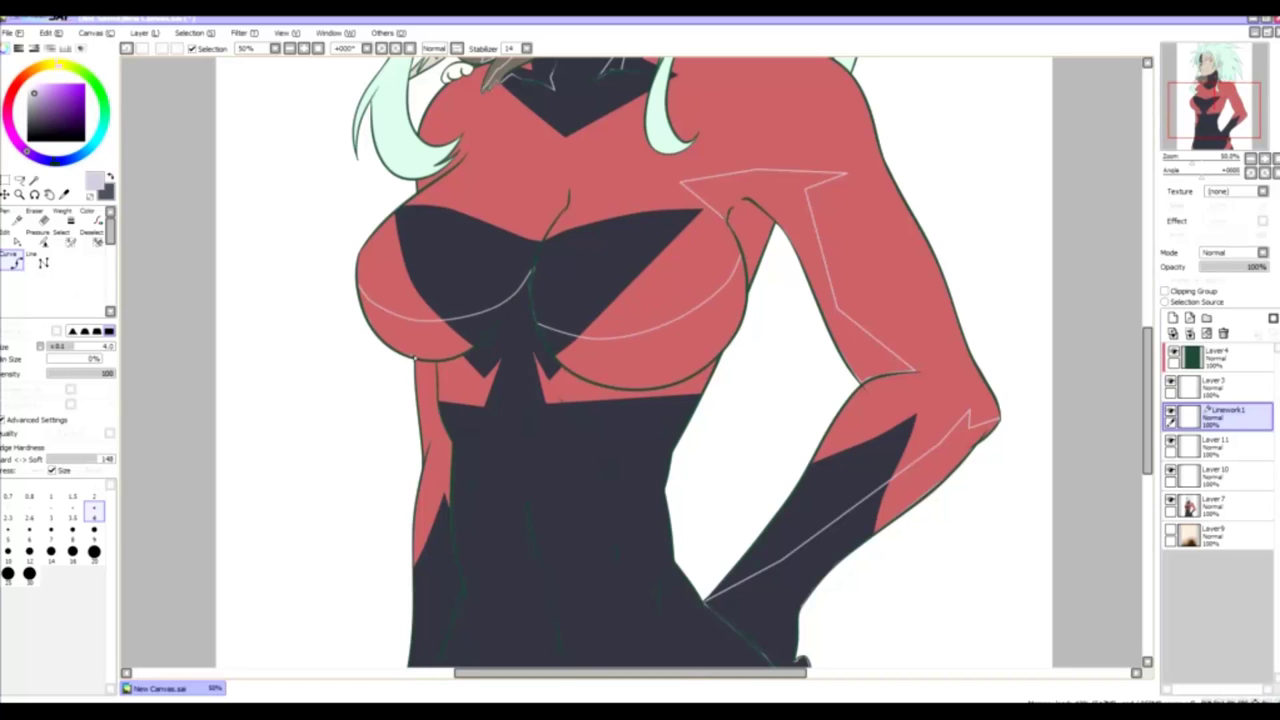
- Draw a curved shadow line beneath the bust from the side of the ribs to the suit's centre
scroll(437, 364, "up", 5)
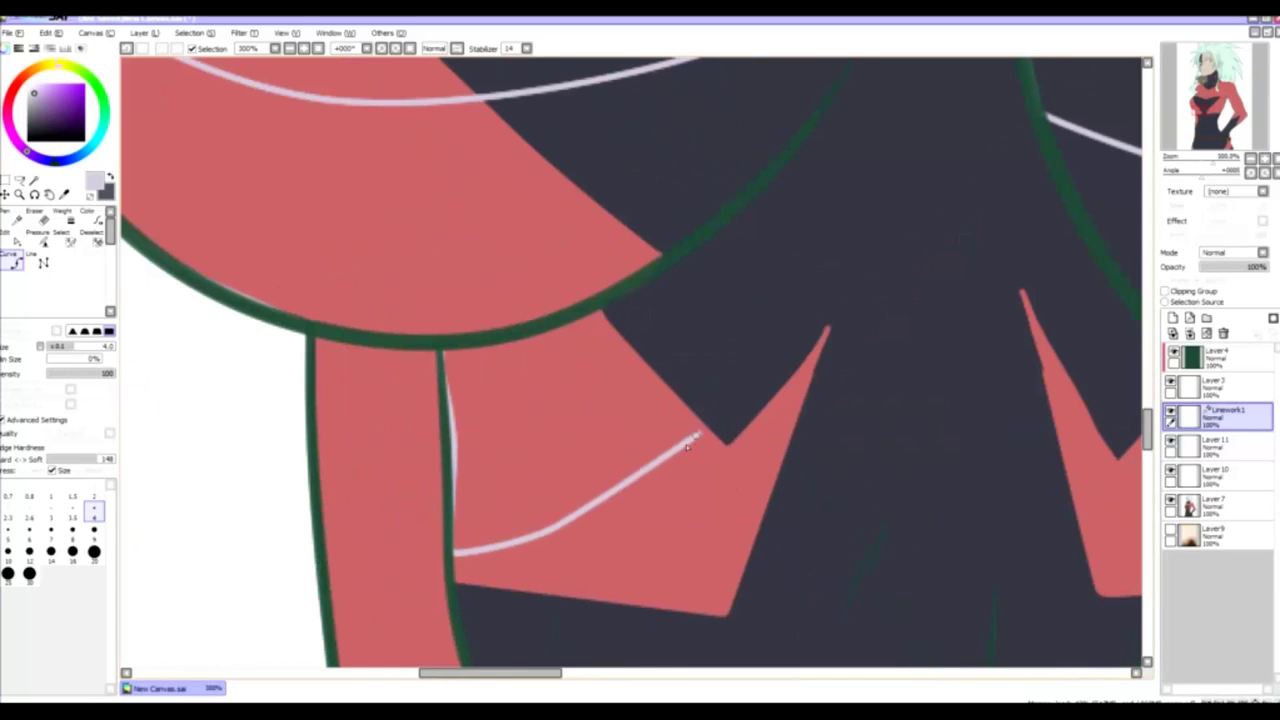
left_click(668, 455)
scroll(668, 455, "down", 3)
scroll(614, 343, "up", 1)
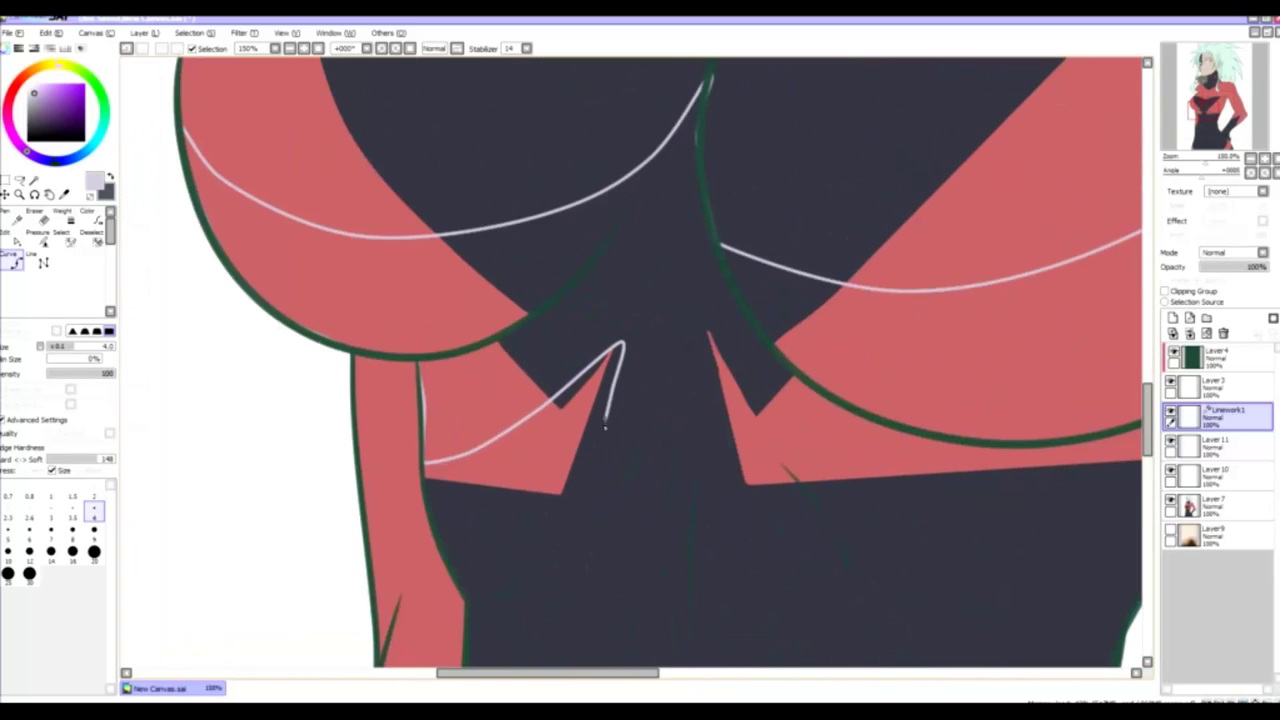
left_click(540, 568)
- Continue the pale purple shadow outline from beneath the bust down the middle of the torso to the lower belly
scroll(630, 494, "down", 5)
scroll(630, 494, "right", 4)
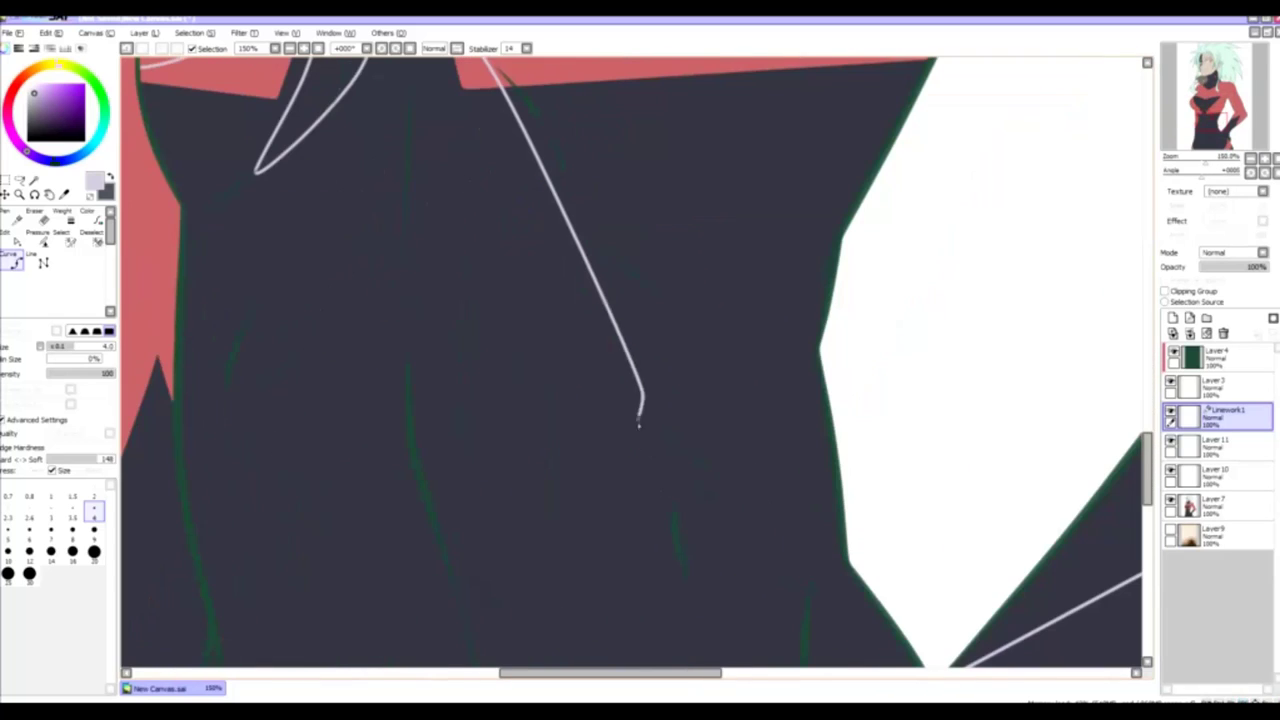
scroll(640, 400, "down", 3)
scroll(640, 400, "right", 1)
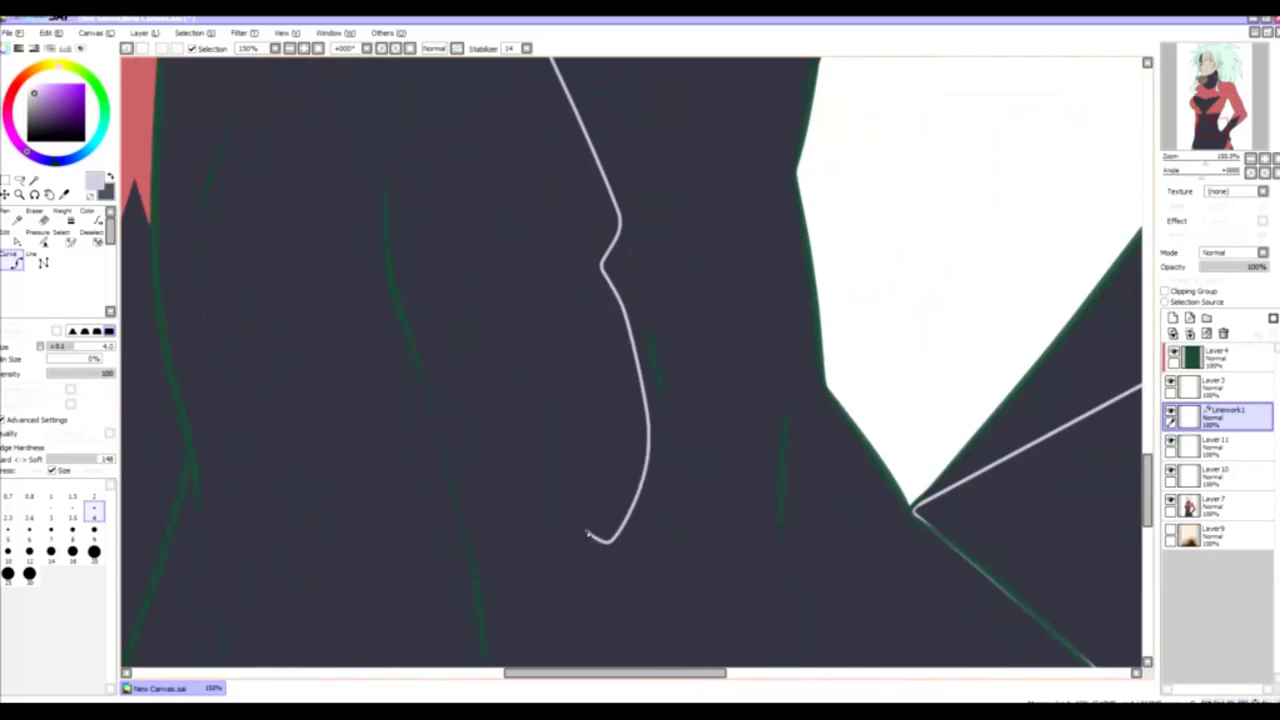
left_click(605, 540)
scroll(499, 404, "down", 1)
scroll(605, 450, "down", 1)
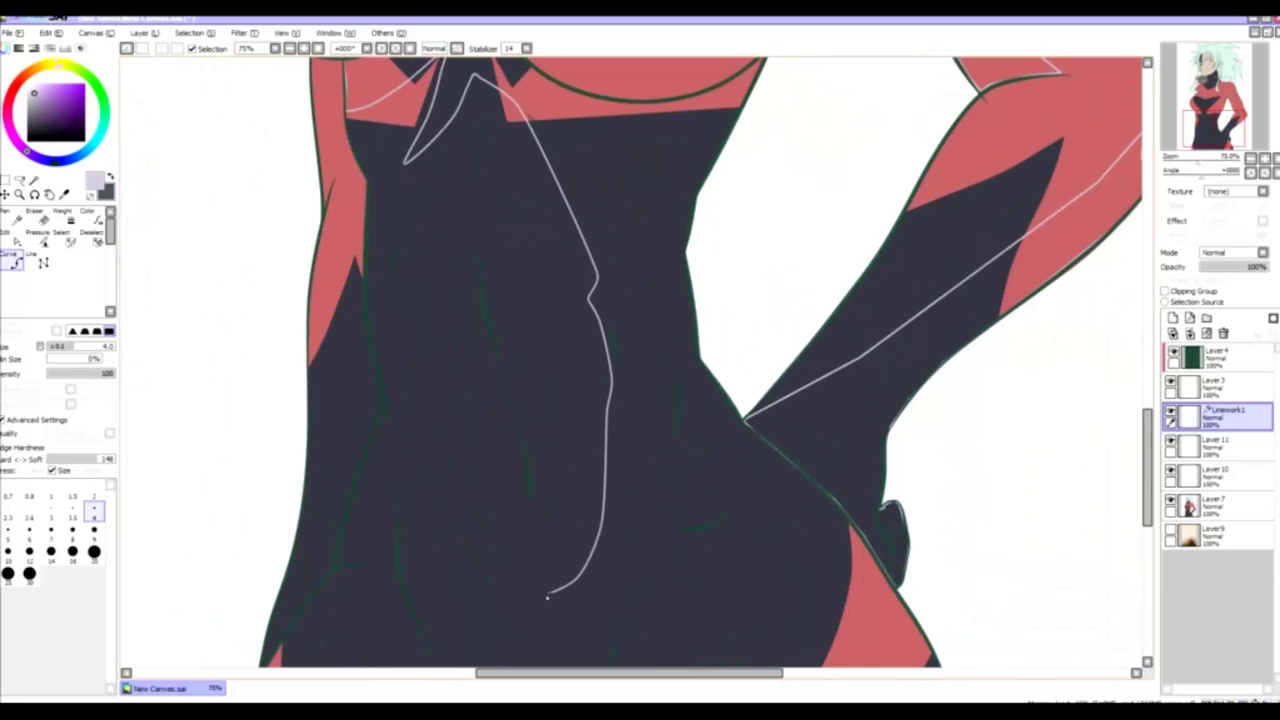
- Outline the pointed fold shadows across the lower belly and carry the line down to the canvas's lower edge
left_click(462, 600)
scroll(537, 645, "down", 2)
scroll(537, 645, "left", 1)
left_click(575, 525)
left_click(437, 478)
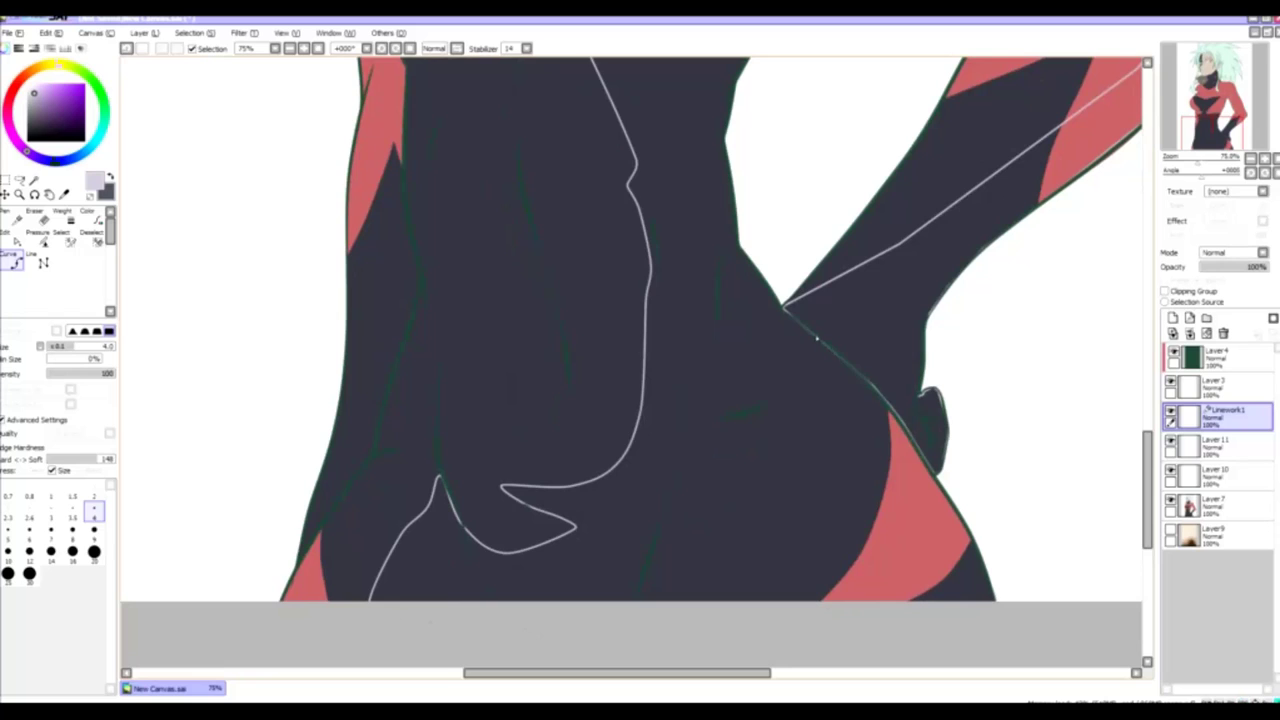
- Trace the torso shadow's outer boundary from the hip up along the waist to the outer side of the bust
scroll(818, 339, "up", 2)
scroll(674, 240, "up", 3)
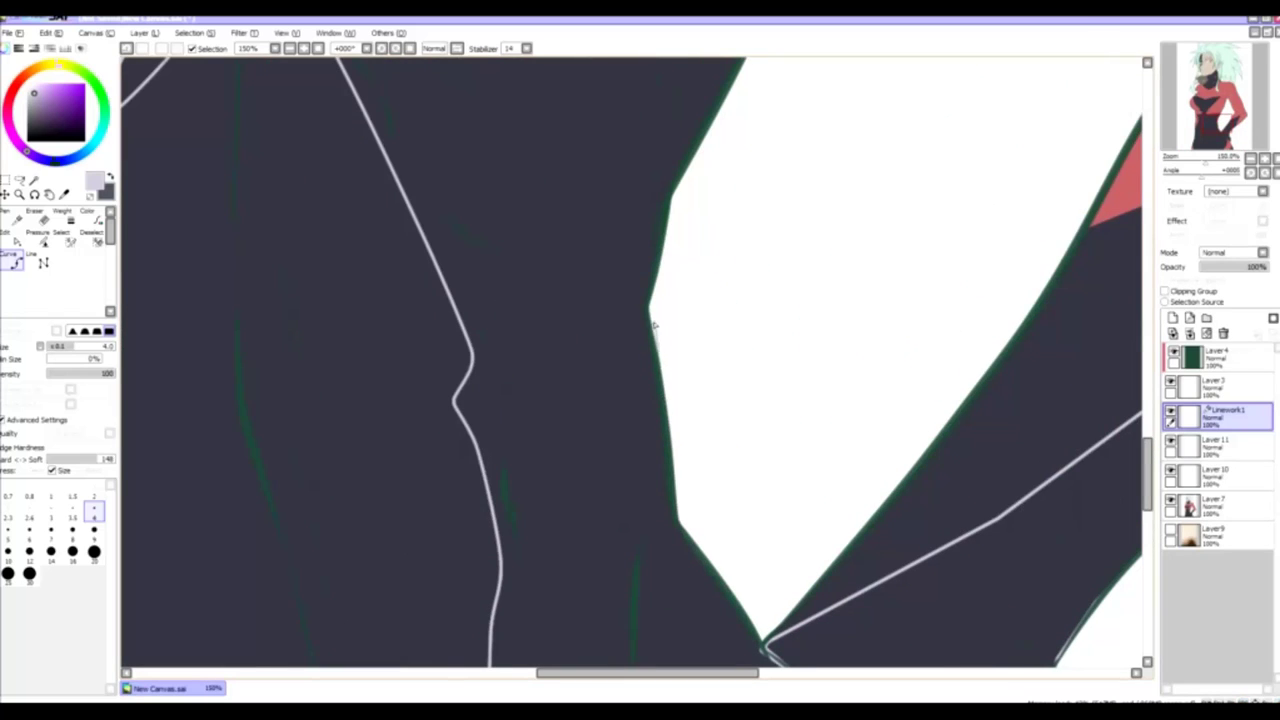
scroll(668, 195, "up", 5)
scroll(632, 345, "right", 2)
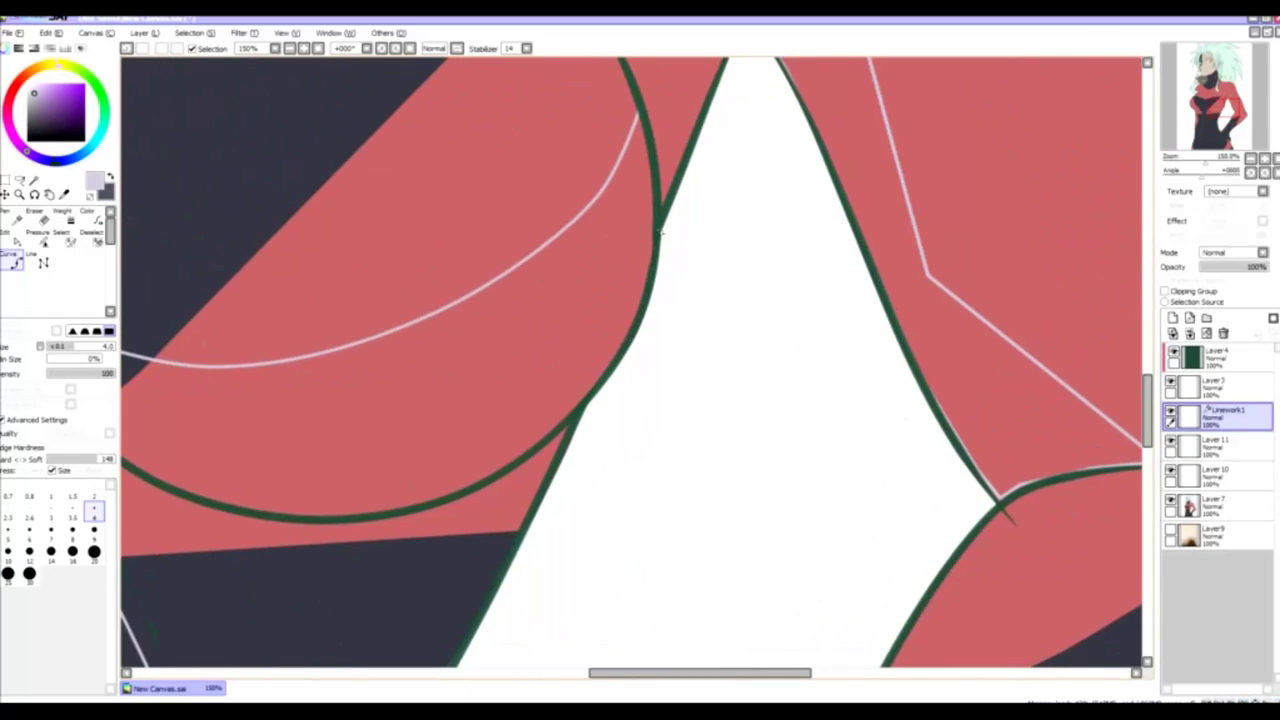
scroll(603, 342, "down", 3)
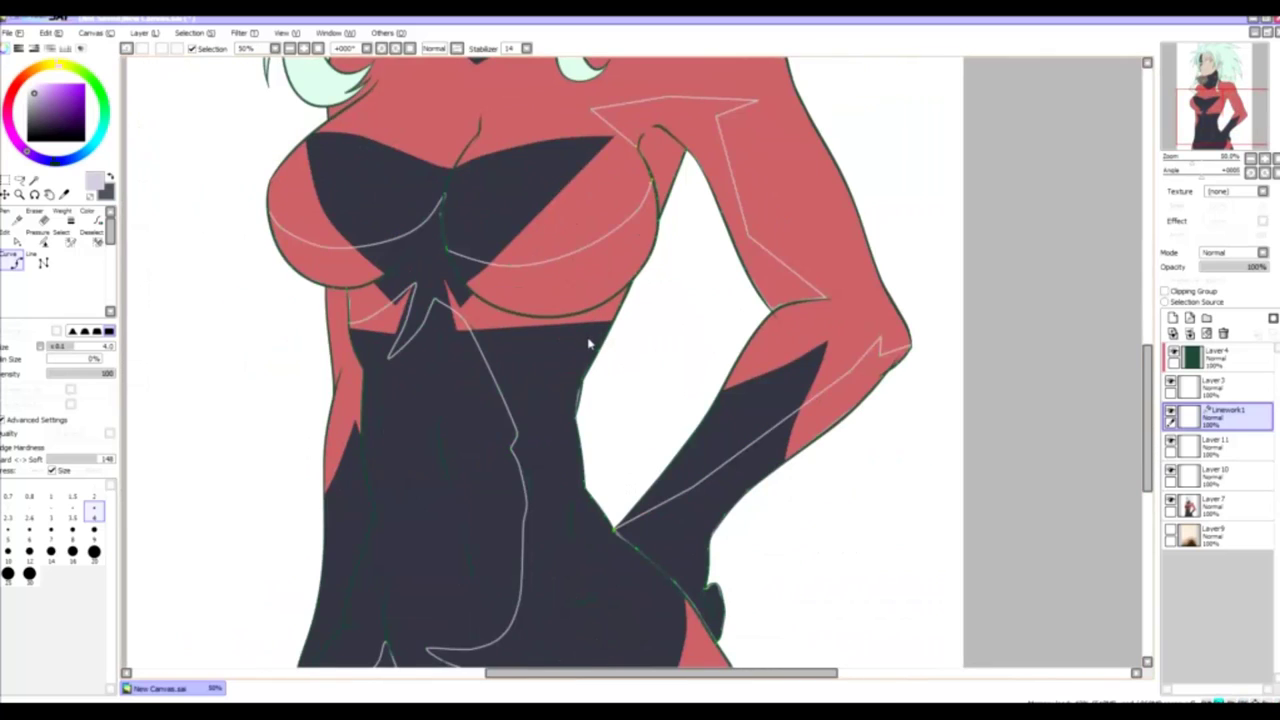
- Smooth the shadow line on the upper arm into a curve with the linework Edit tool
left_click(14, 240)
scroll(620, 320, "up", 2)
scroll(620, 320, "right", 1)
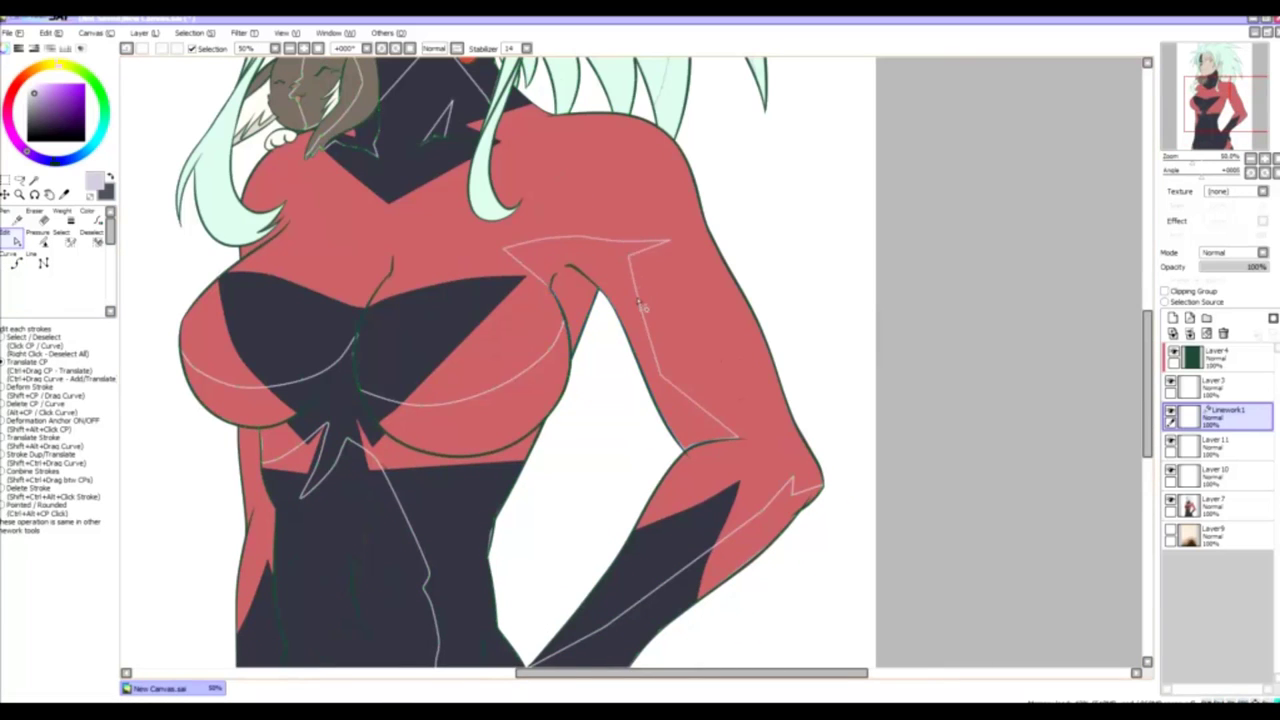
scroll(620, 340, "down", 3)
scroll(620, 340, "right", 1)
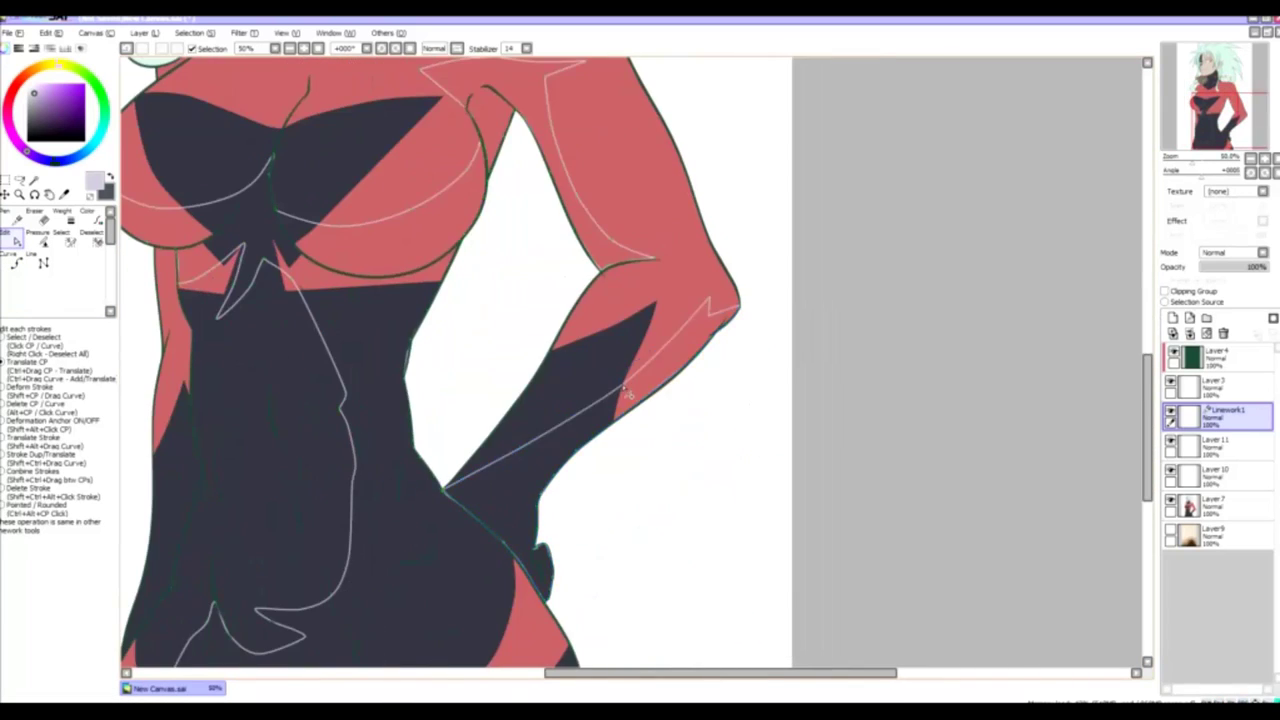
- Refine the corners and curves of the torso shadow outline under the bust and across the lower belly
scroll(627, 392, "down", 2)
scroll(627, 392, "left", 1)
scroll(471, 537, "up", 2)
scroll(400, 429, "down", 1)
scroll(400, 429, "right", 1)
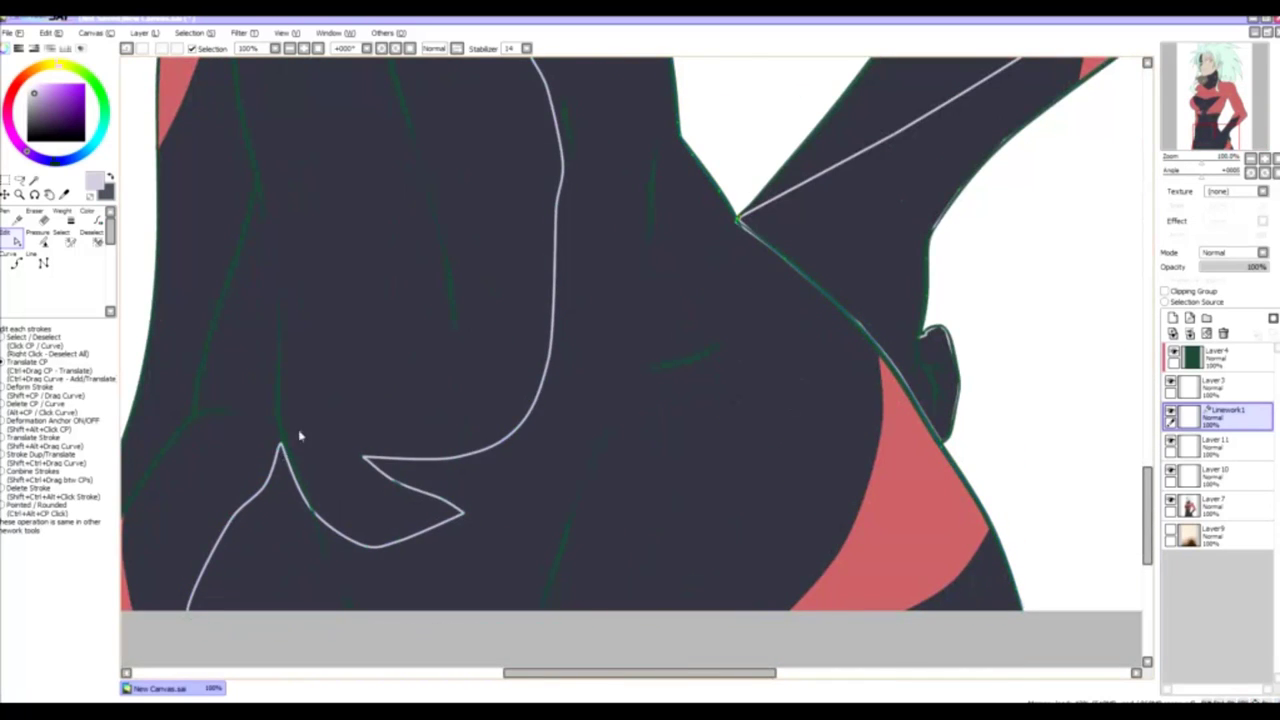
scroll(449, 429, "up", 5)
scroll(489, 420, "up", 3)
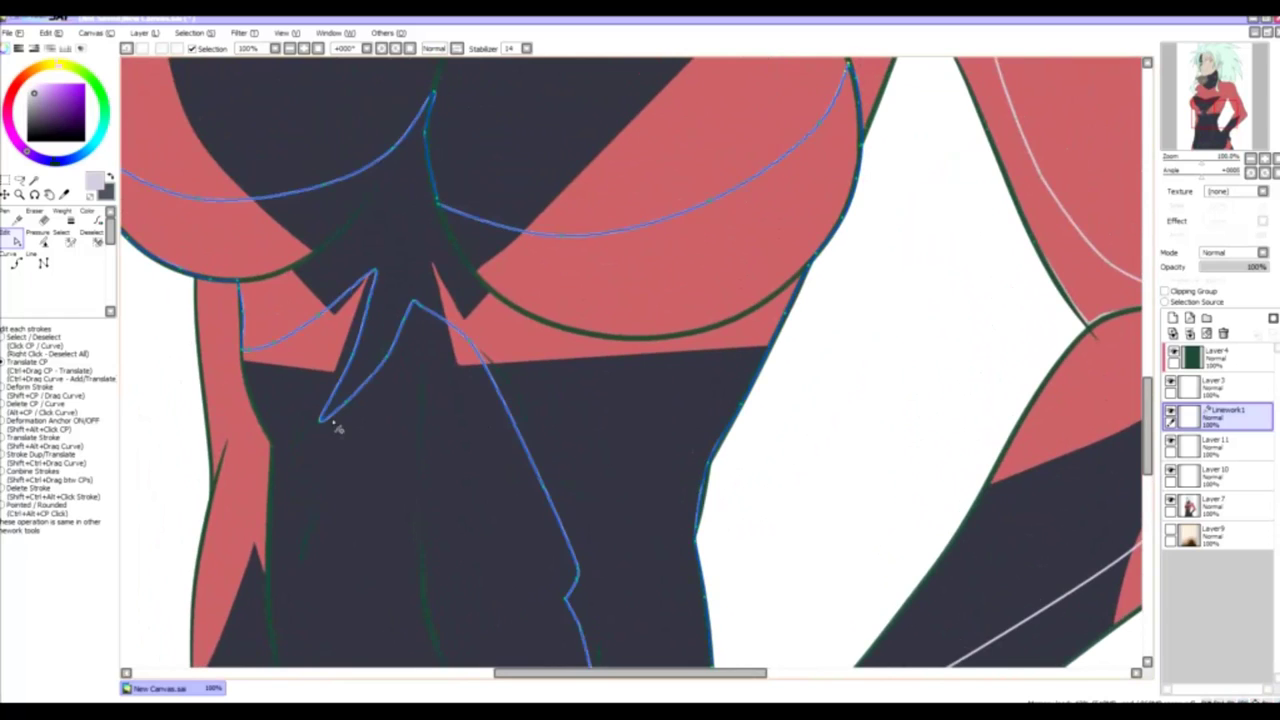
scroll(334, 423, "up", 3)
scroll(522, 318, "left", 1)
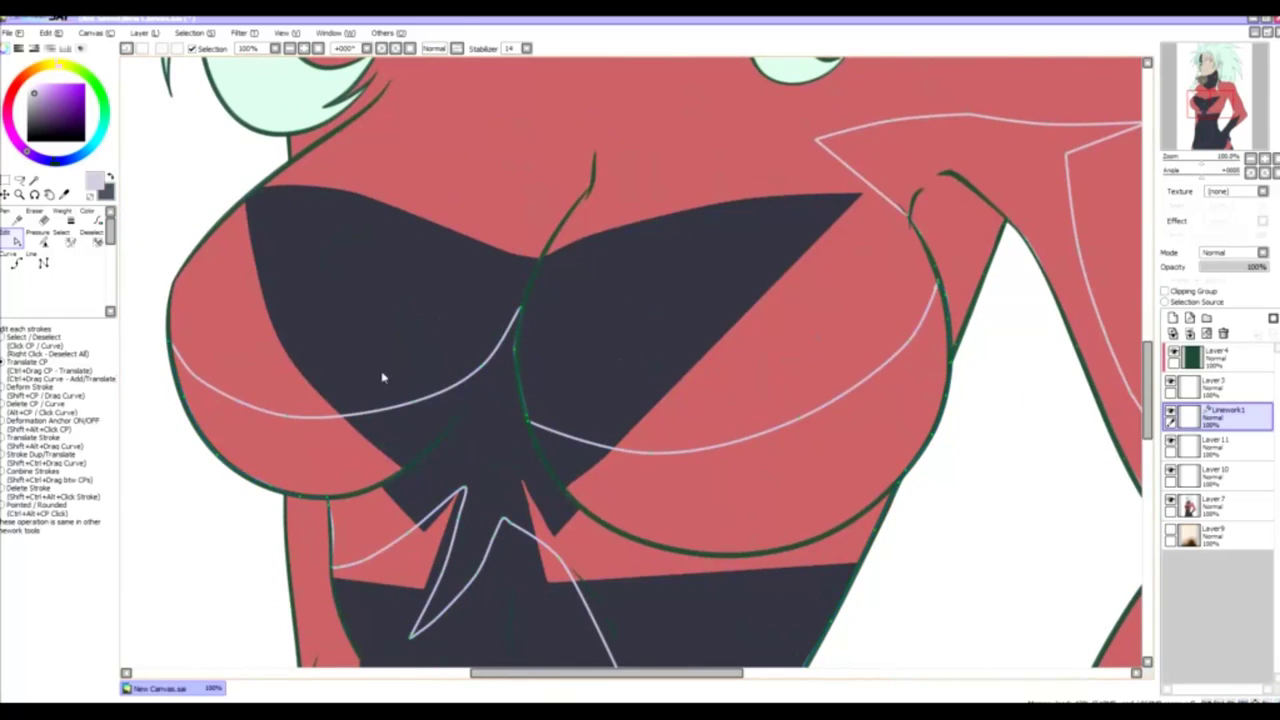
scroll(380, 374, "down", 4)
scroll(588, 440, "down", 3)
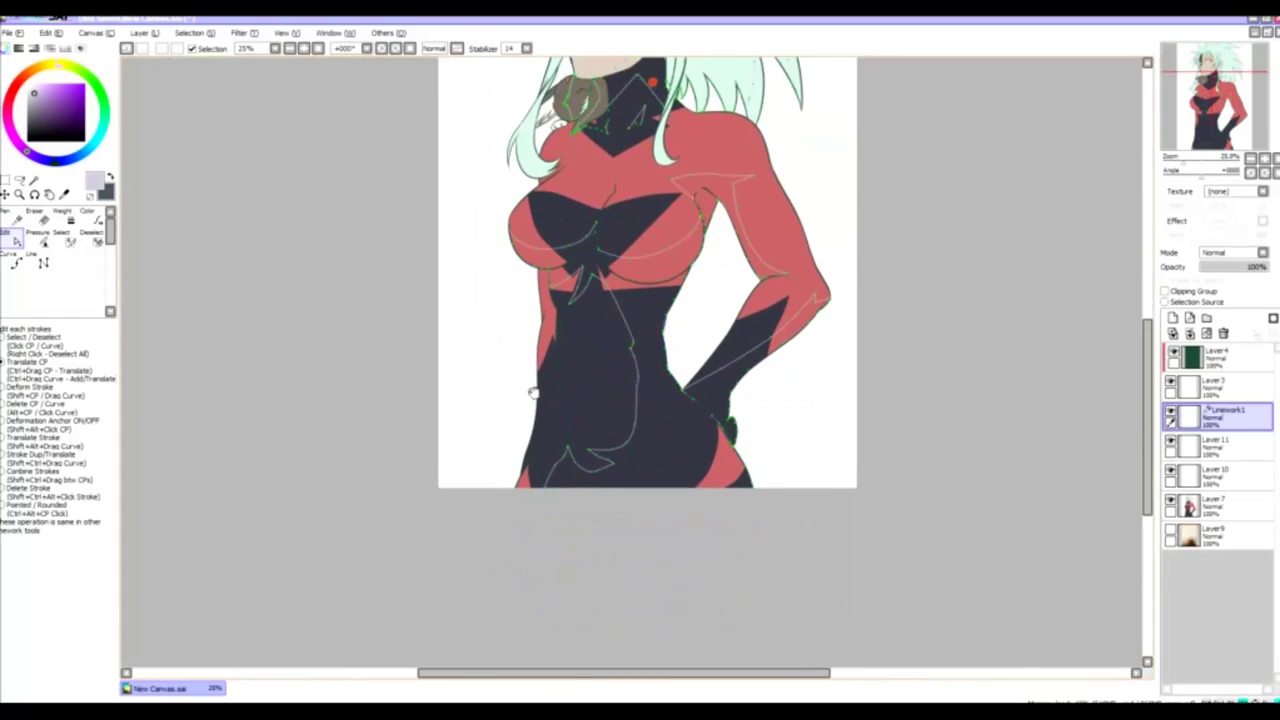
- Draw a tapered shadow outline on the hip with the Curve tool, rising from the canvas's lower edge and returning to it
scroll(483, 391, "up", 4)
left_click(14, 262)
scroll(520, 478, "up", 2)
left_click(449, 548)
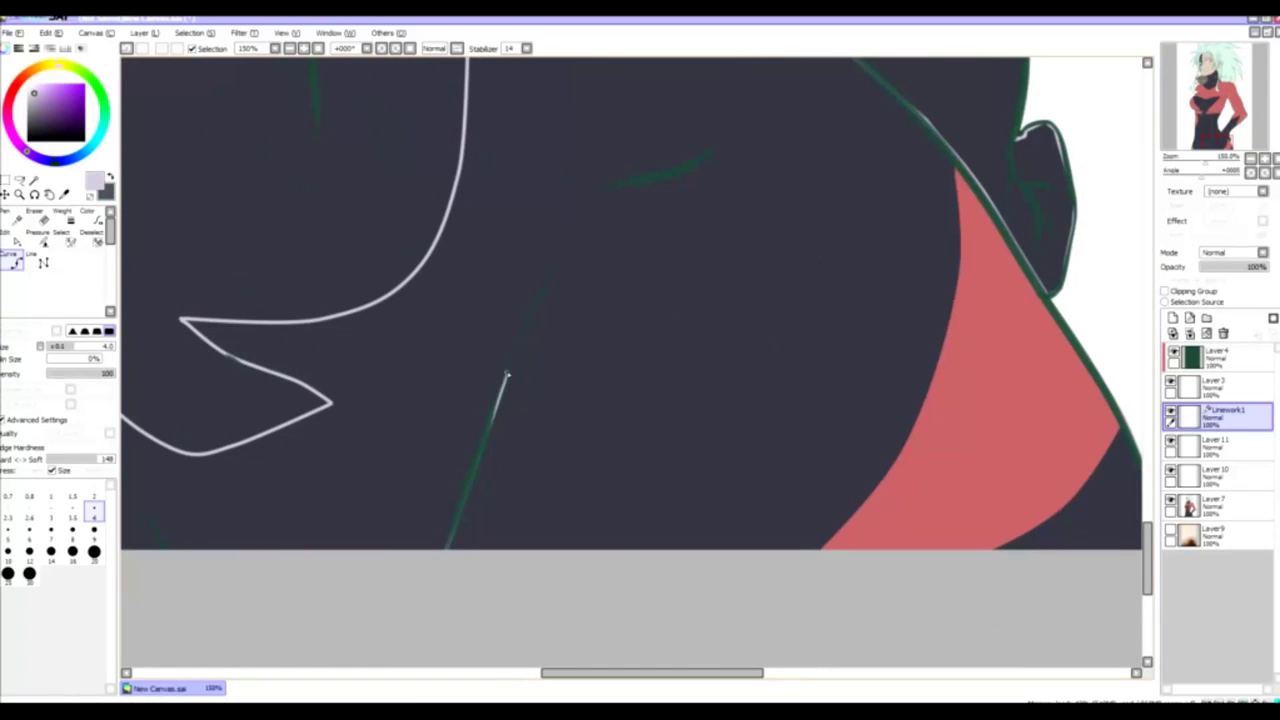
left_click(606, 190)
left_click(690, 165)
double_click(604, 542)
scroll(500, 577, "up", 2)
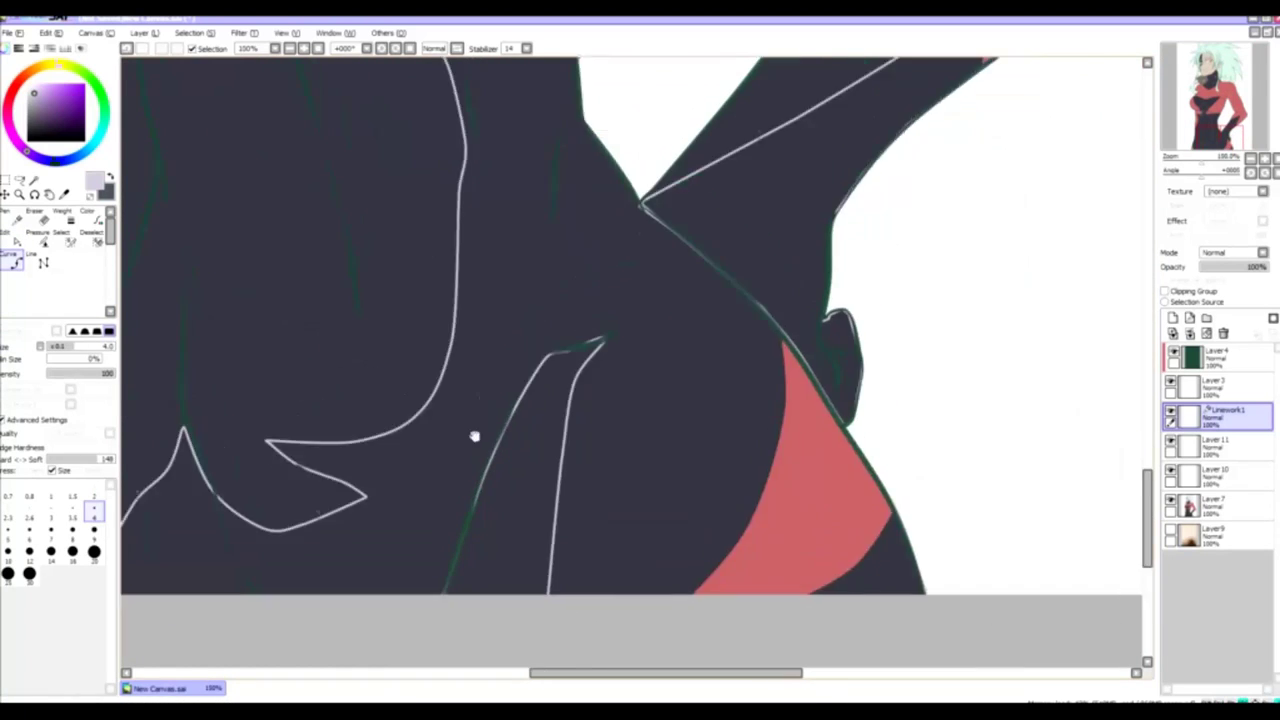
key("ctrl")
scroll(645, 443, "down", 3)
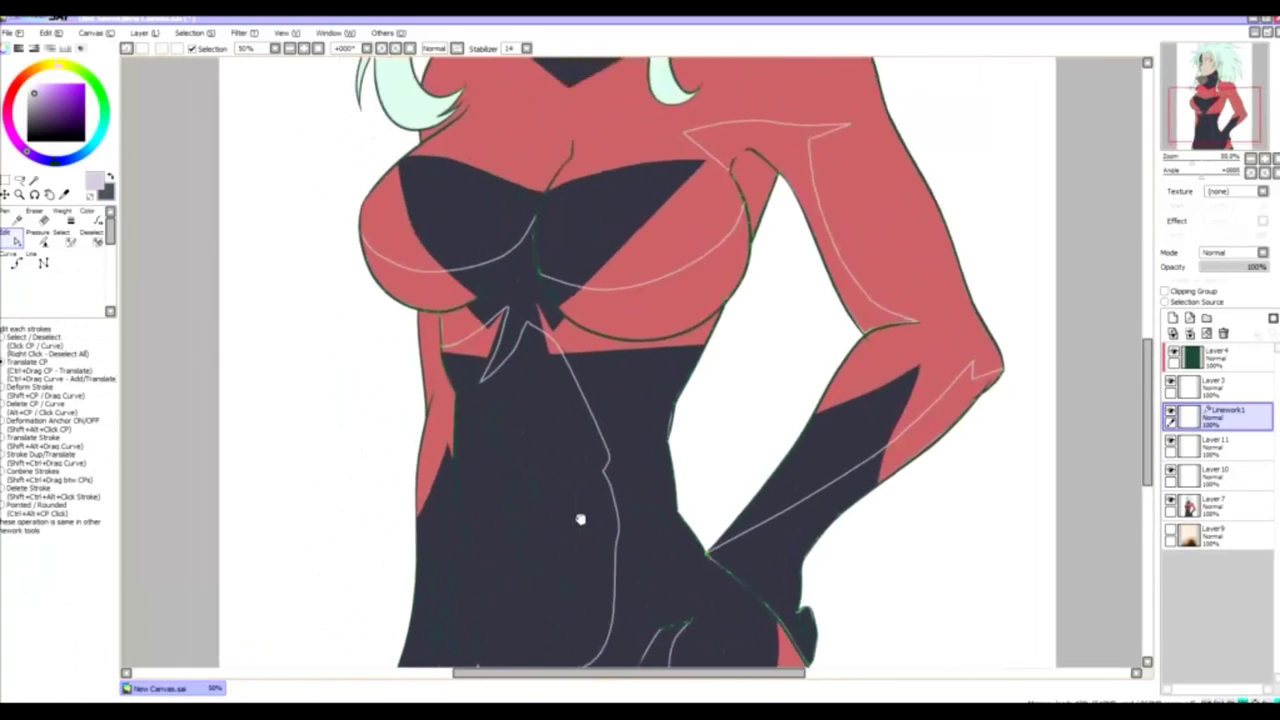
- Merge the linework down into Layer11 and fill the outlined neck and body shadows with pale purple using the Bucket
scroll(586, 314, "down", 2)
key("ctrl+e")
left_click(64, 218)
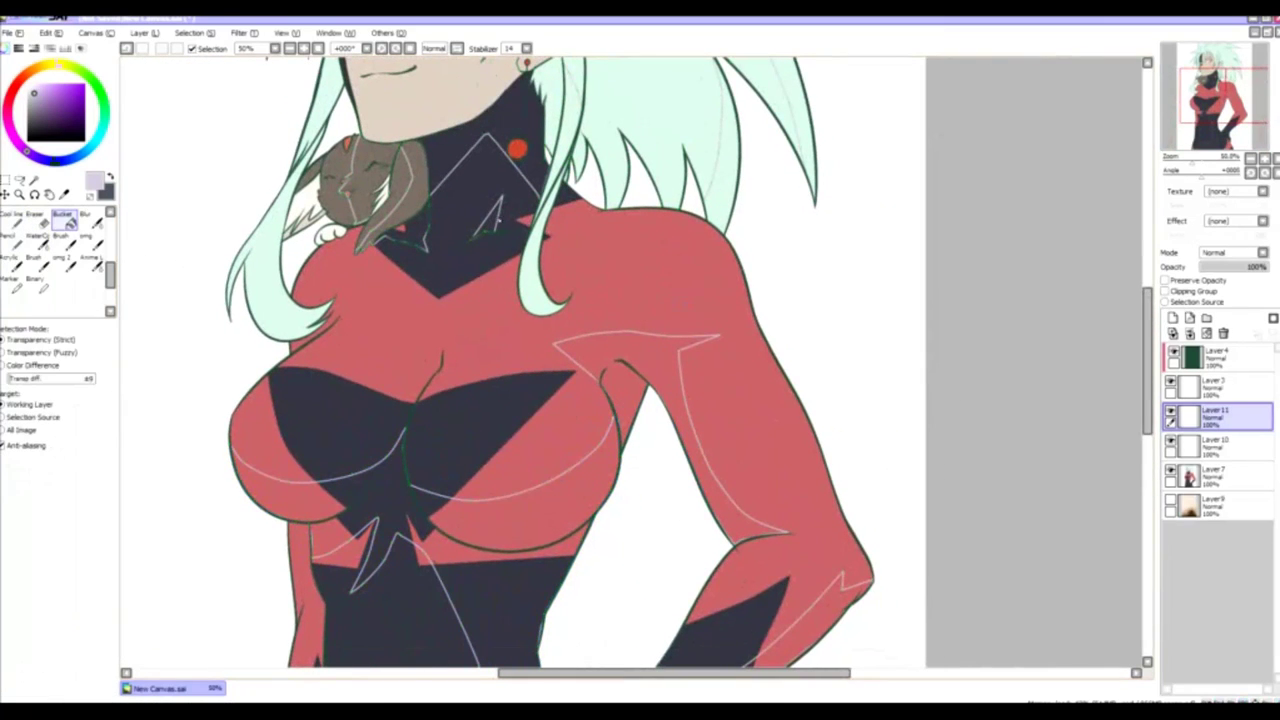
left_click(470, 120)
left_click(488, 215)
left_click(613, 433)
left_click(430, 610)
mouse_move(430, 610)
left_mouse_down()
mouse_move(394, 288)
mouse_move(700, 660)
left_mouse_up()
- Fill the outlined shadow areas of the hair and around the eye with the same pale purple
left_click(752, 184)
left_click(745, 155)
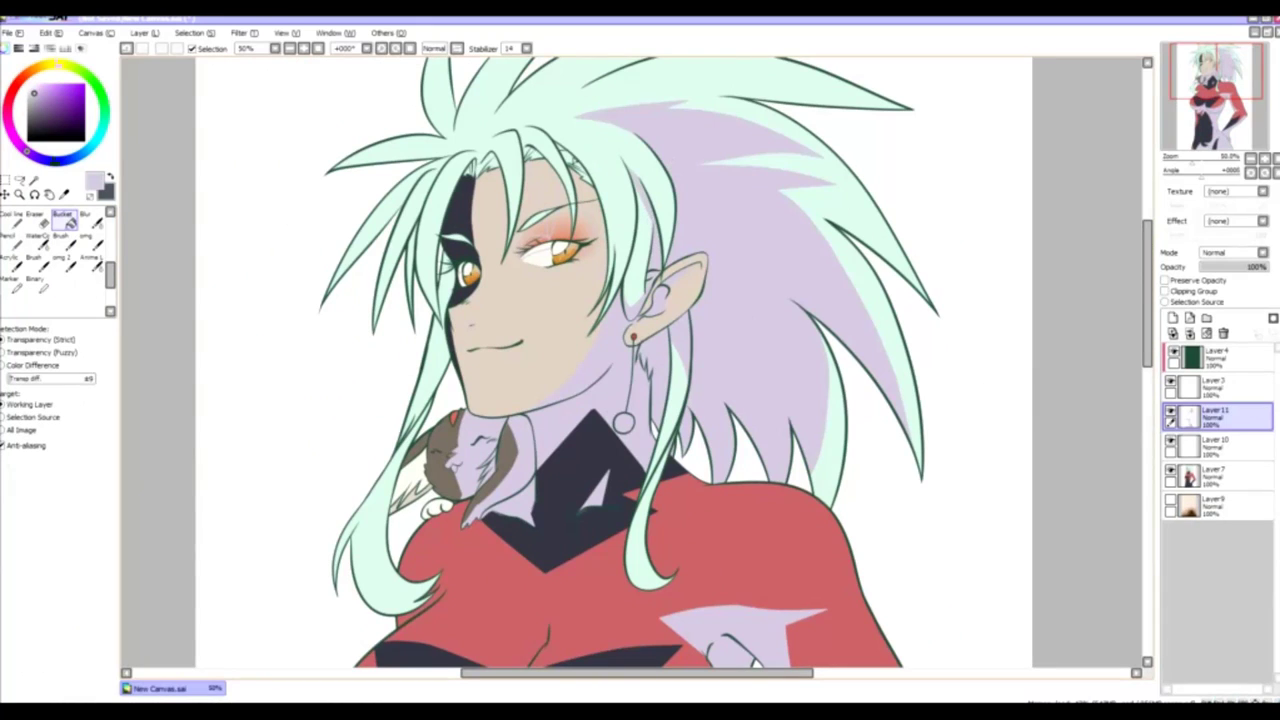
scroll(448, 405, "up", 2)
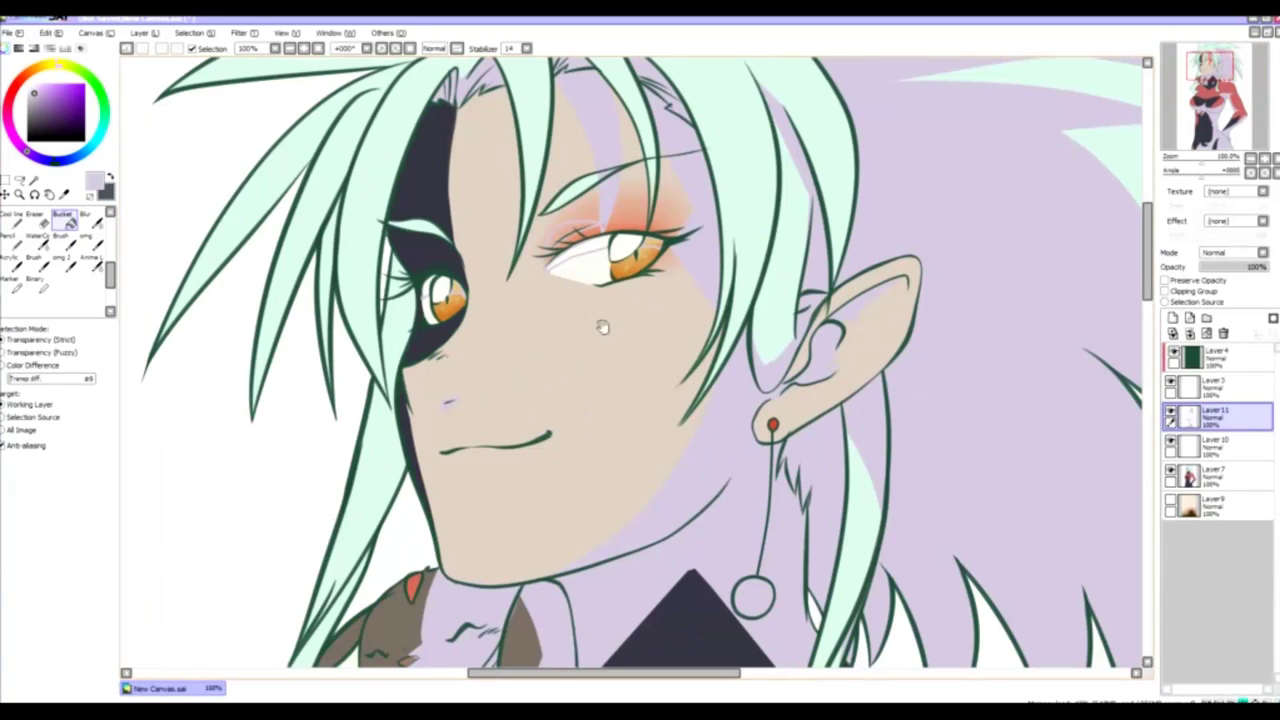
left_click(653, 246)
scroll(630, 360, "down", 3)
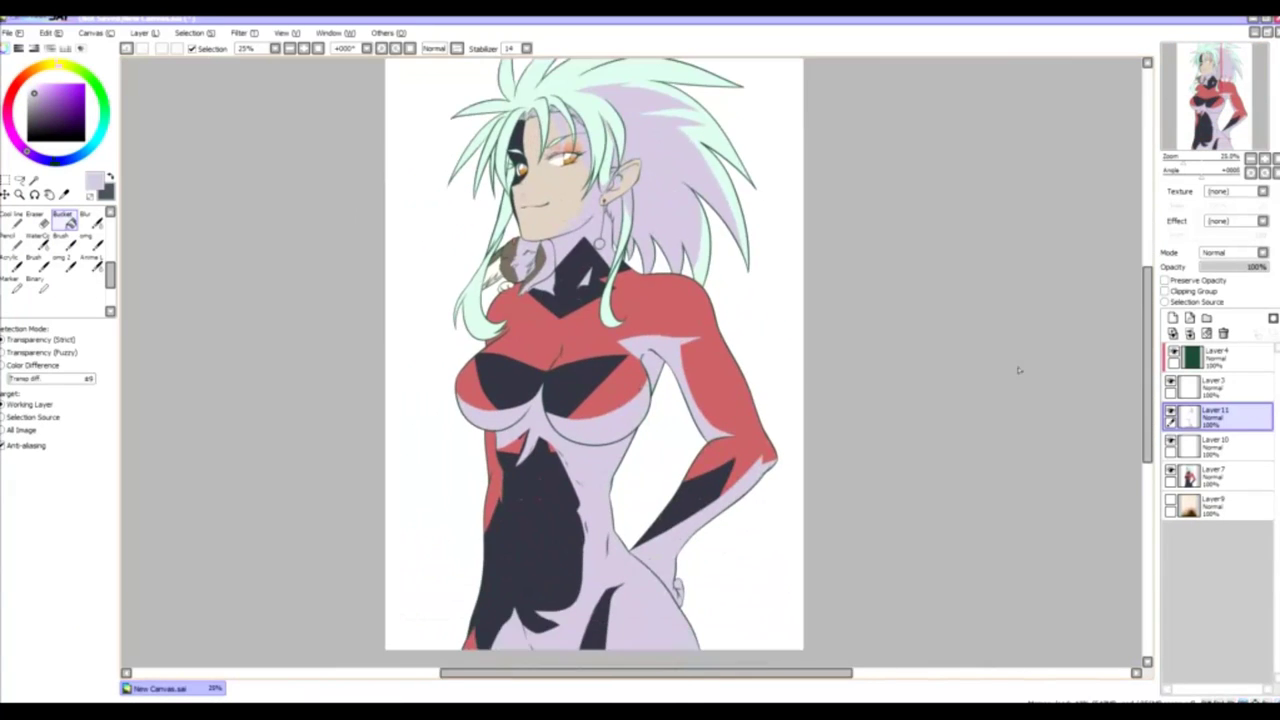
- Set Layer11's blending mode to Multiply and check the shading over the whole figure
left_click(1233, 252)
left_click(1200, 284)
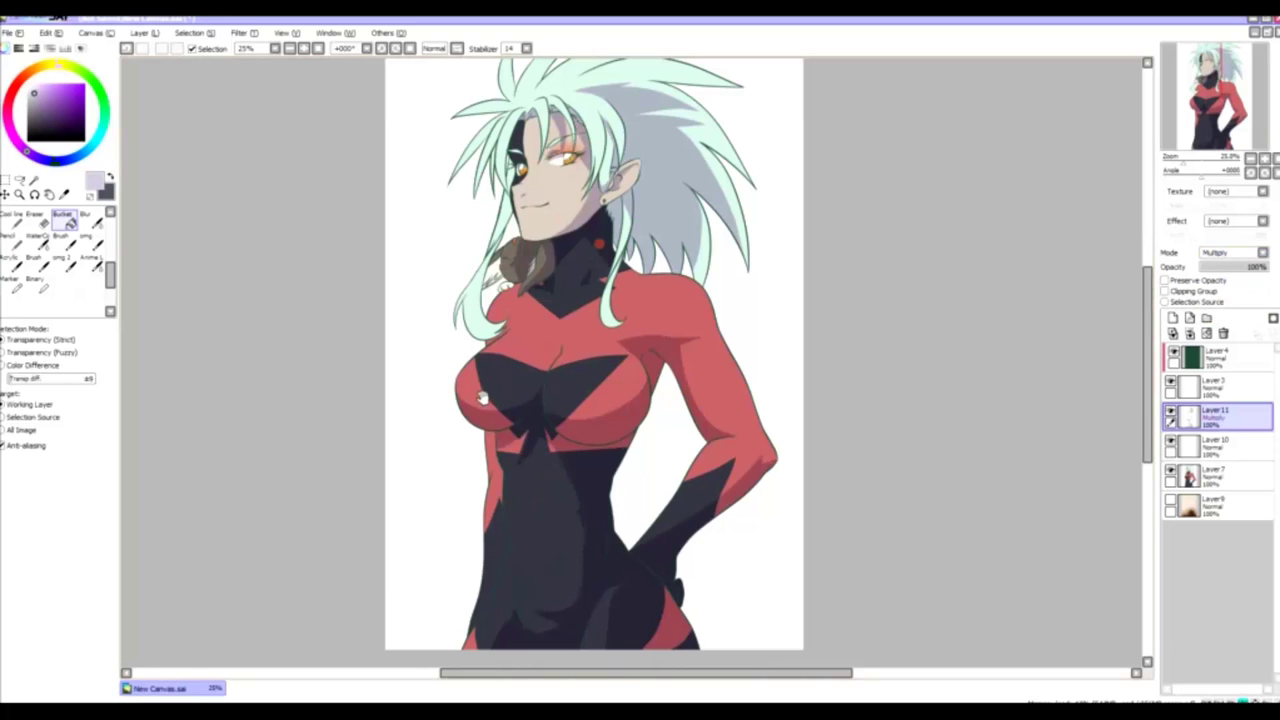
scroll(497, 400, "up", 3)
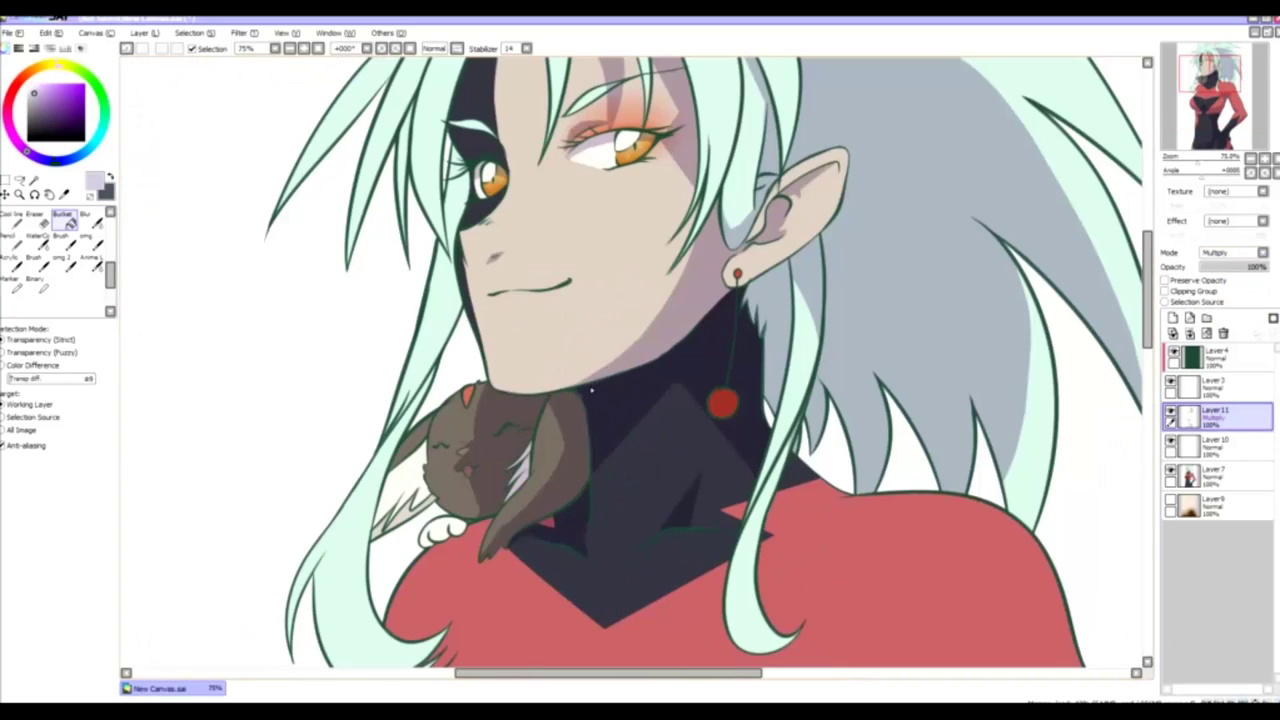
scroll(592, 430, "down", 3)
scroll(595, 413, "up", 3)
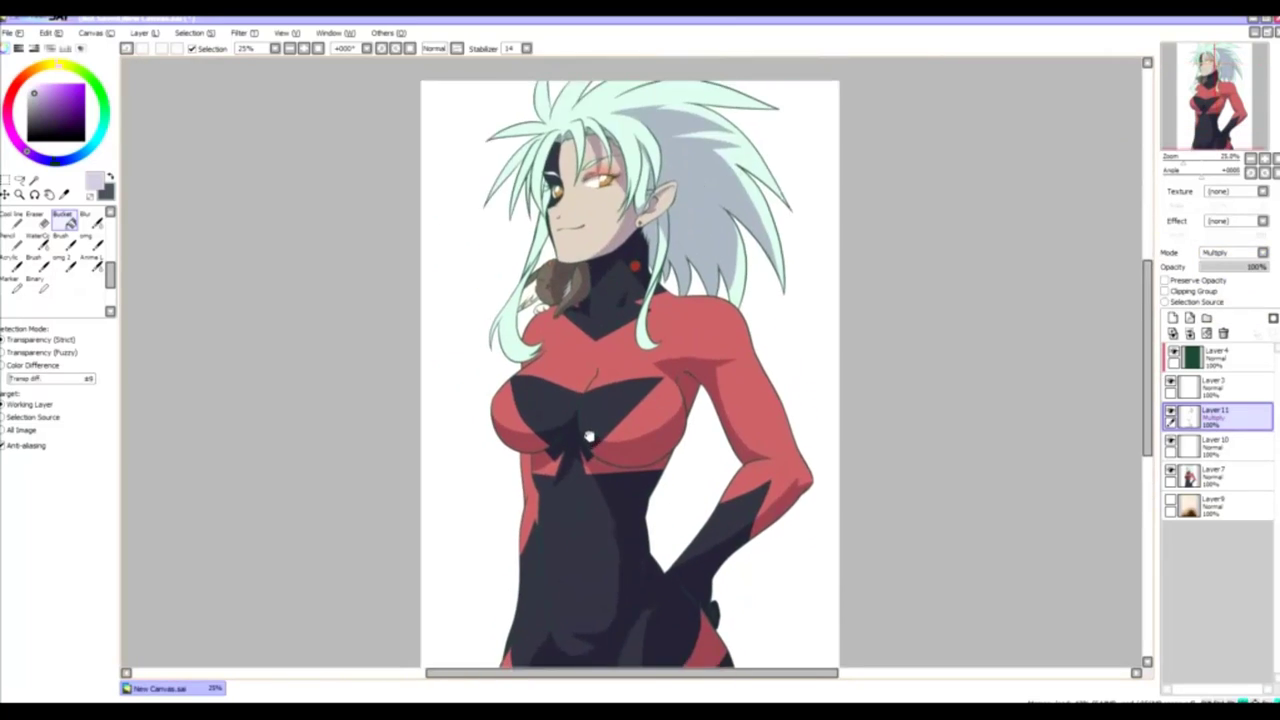
scroll(590, 445, "down", 1)
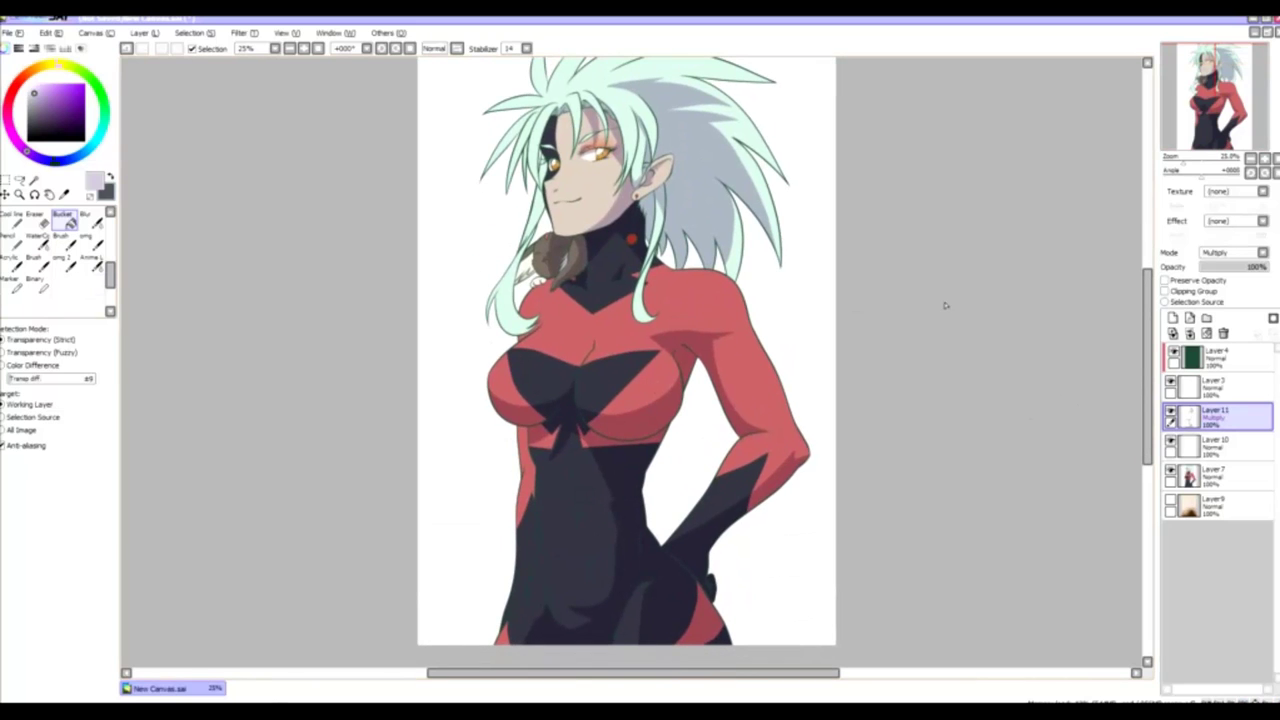
- On a new linework layer, outline the hanging hair strand beside the earring and its cast shadow on the shoulder with the Line tool
left_click(1189, 317)
scroll(673, 226, "up", 3)
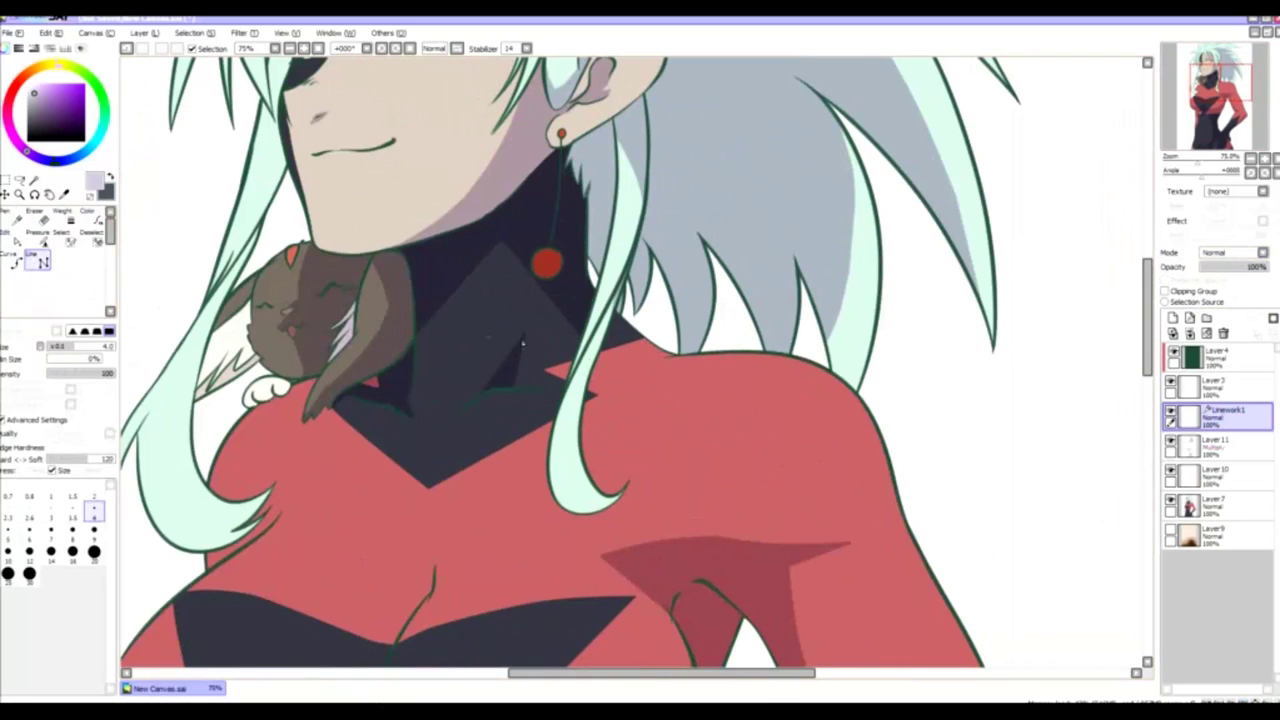
scroll(612, 308, "up", 3)
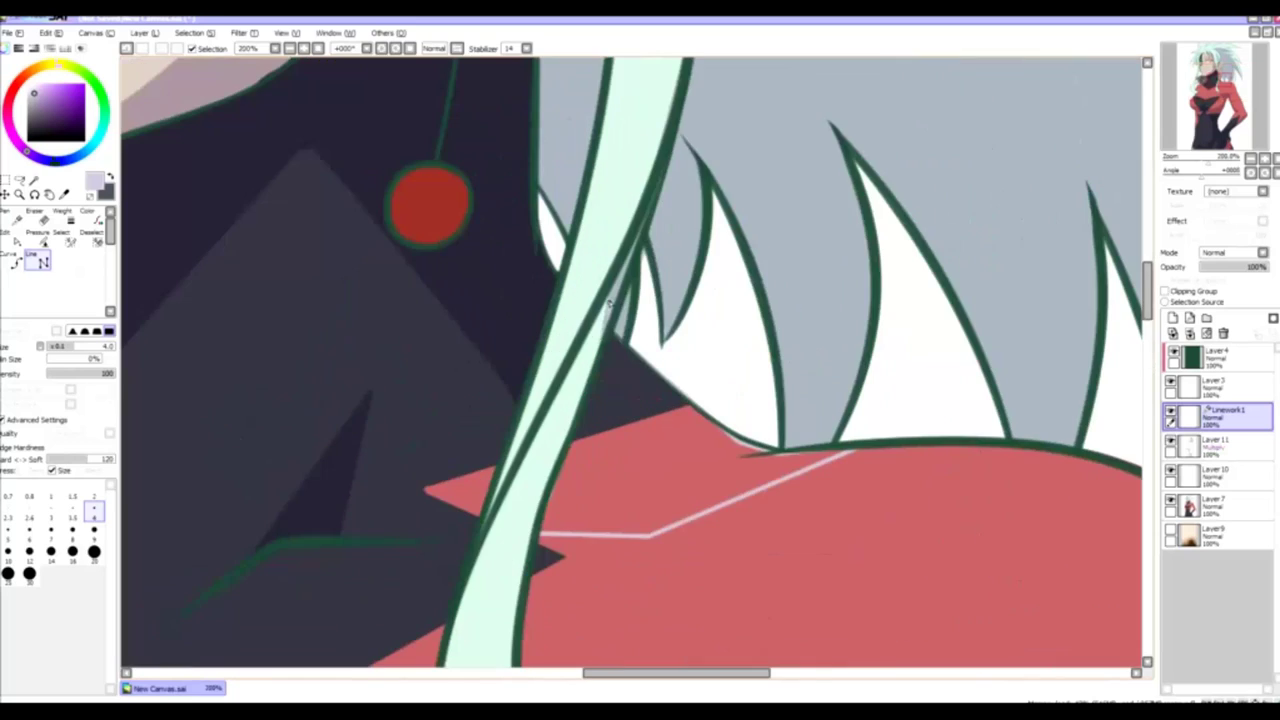
scroll(518, 477, "down", 3)
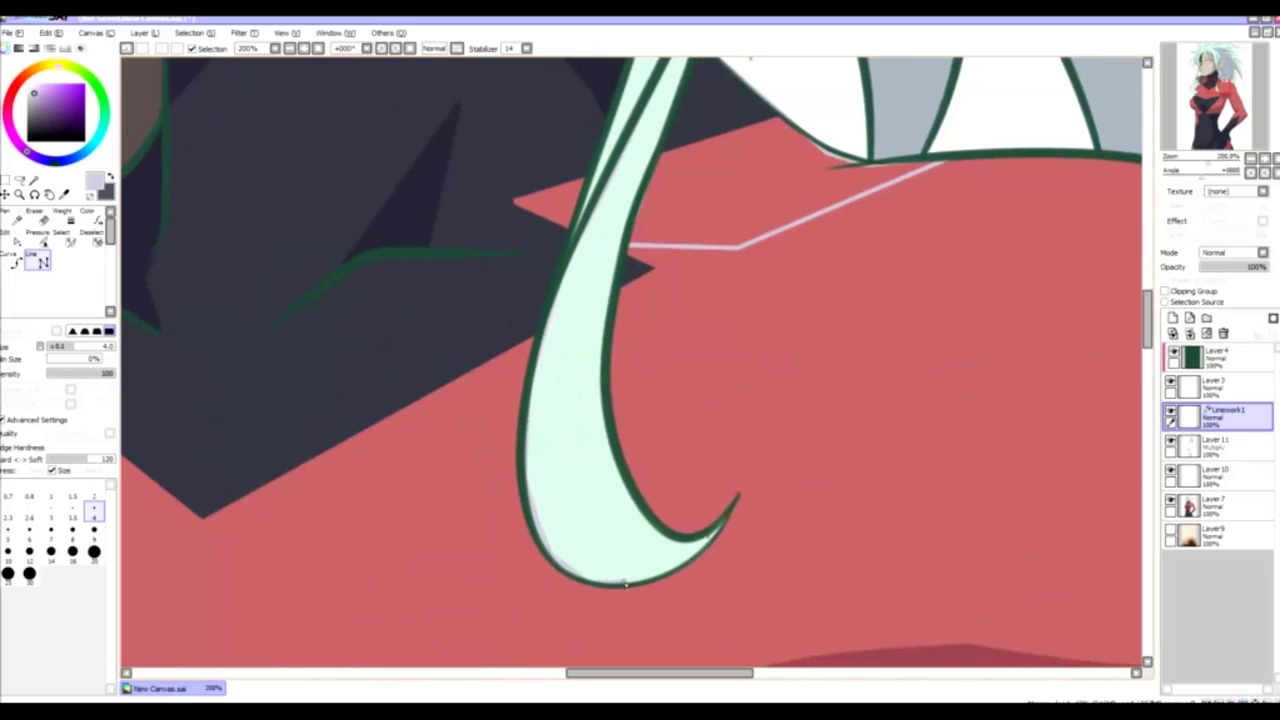
left_click(652, 427)
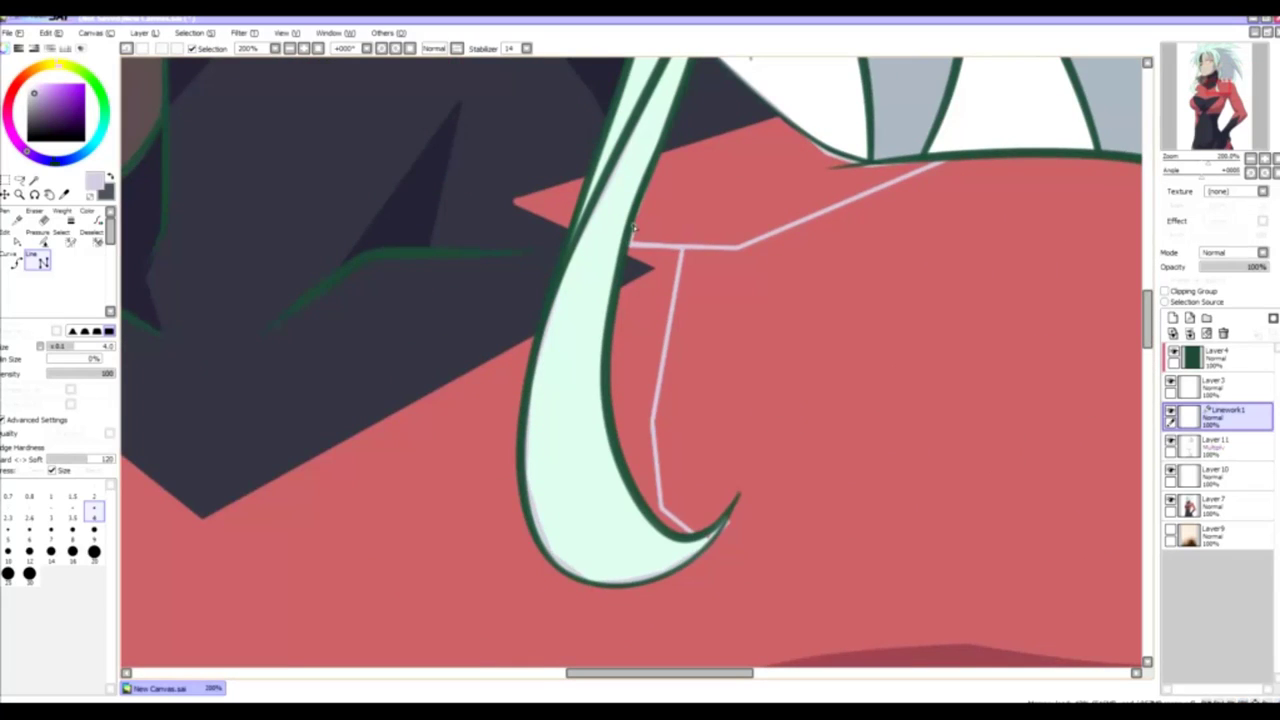
scroll(632, 228, "up", 3)
- Merge the strand's linework into Layer11 and fill the strand and its cast shadow with the Bucket
key("ctrl+e")
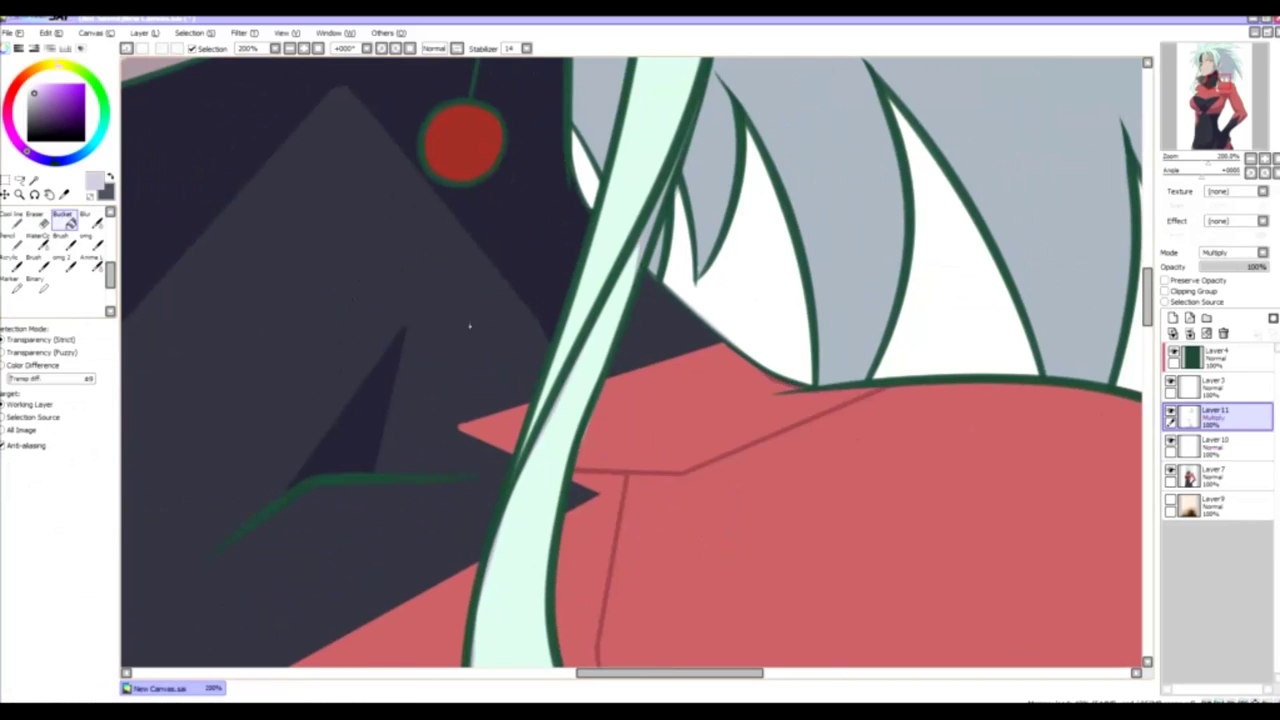
left_click(640, 400)
key("minus")
key("minus")
key("minus")
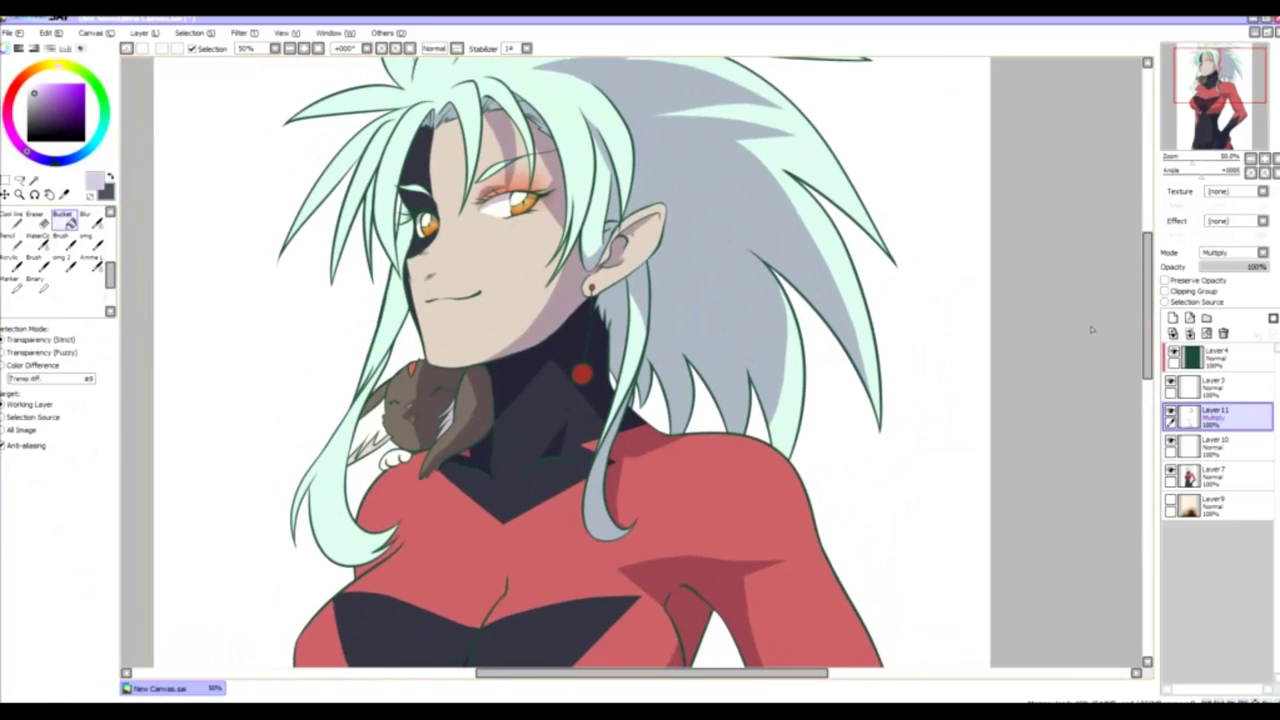
- On a new linework layer, outline an angular shadow along the long hair strand beside the small animal with the Line tool
left_click(1189, 317)
key("plus")
left_click(43, 262)
key("plus")
key("plus")
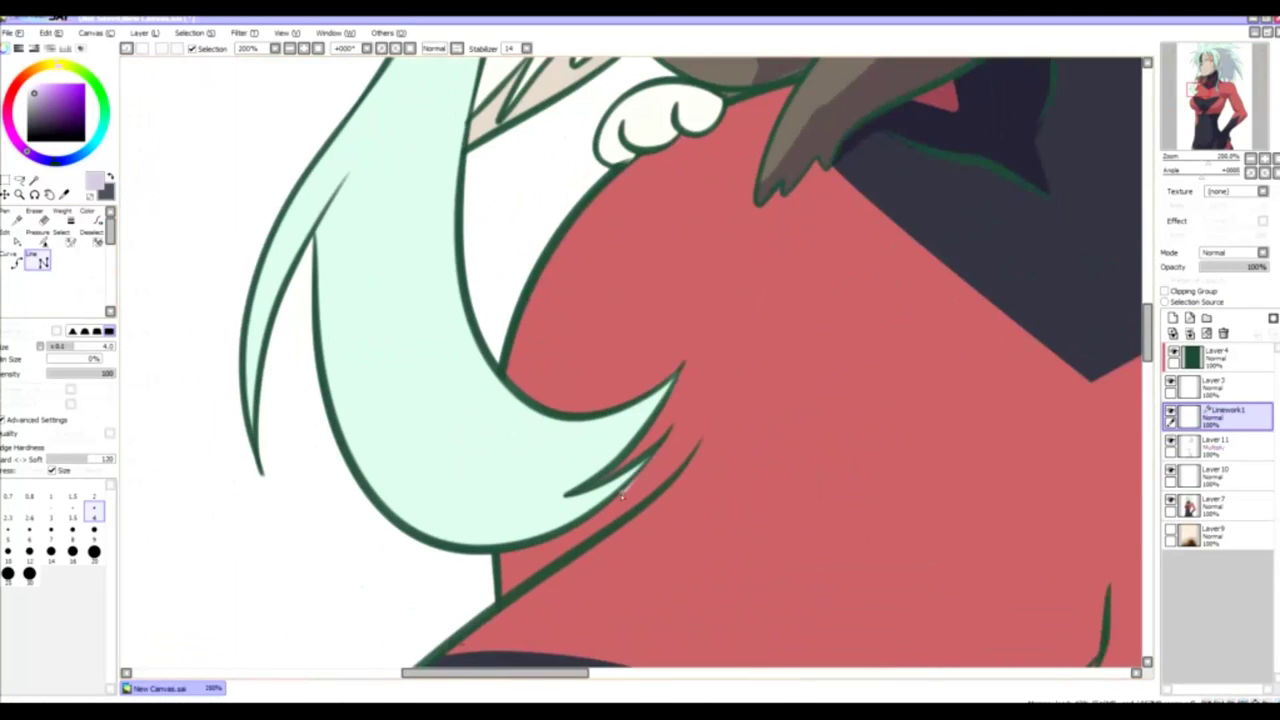
scroll(316, 230, "up", 3)
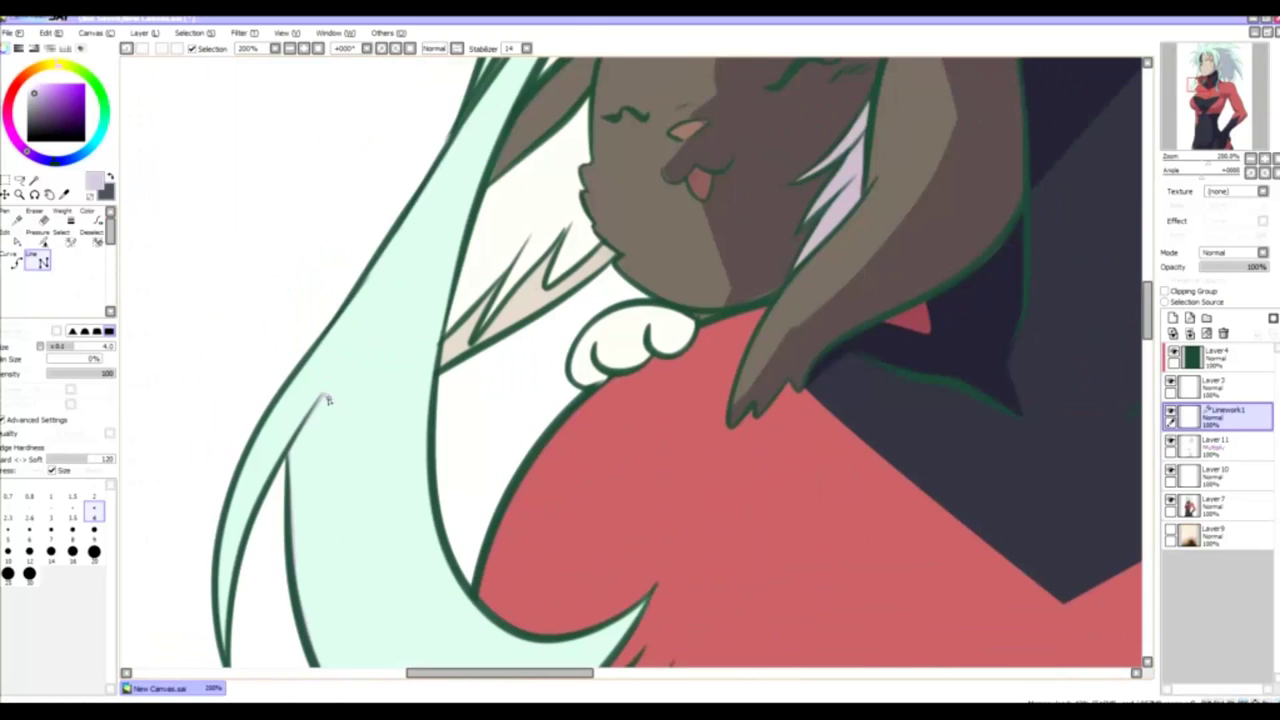
left_click_drag(337, 523, 374, 331)
scroll(420, 300, "up", 3)
scroll(460, 310, "up", 3)
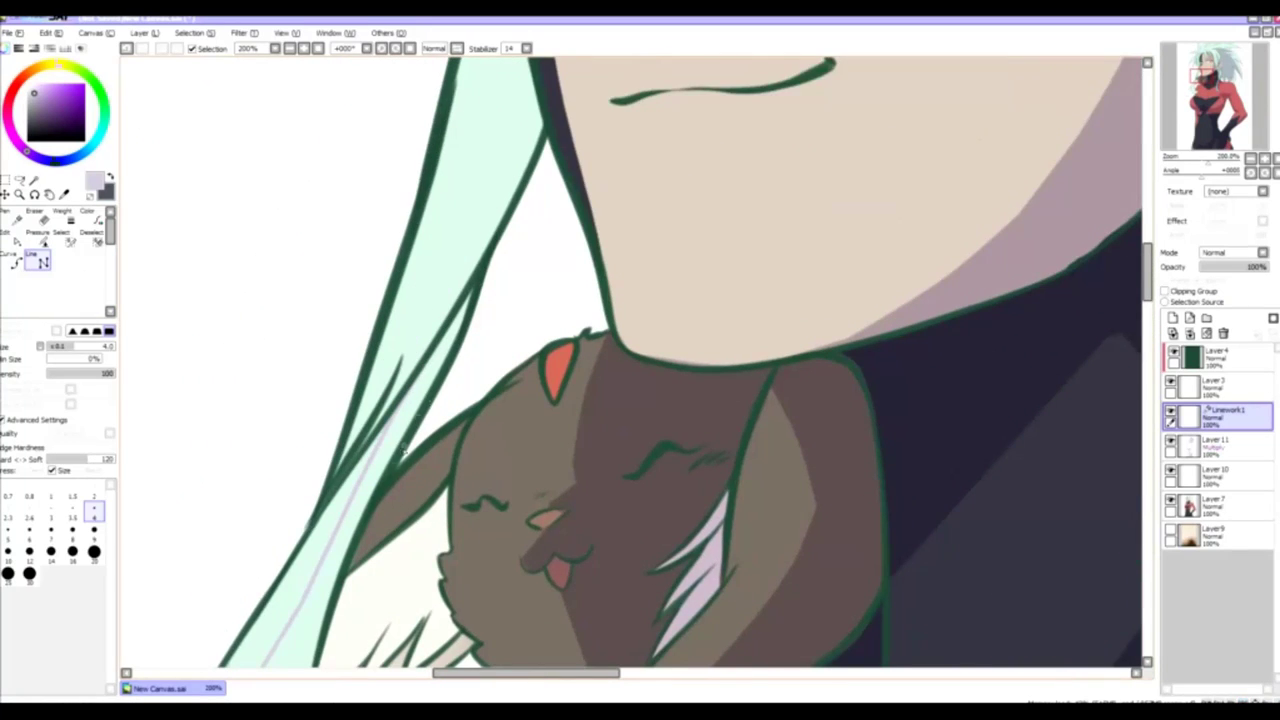
scroll(404, 452, "down", 3)
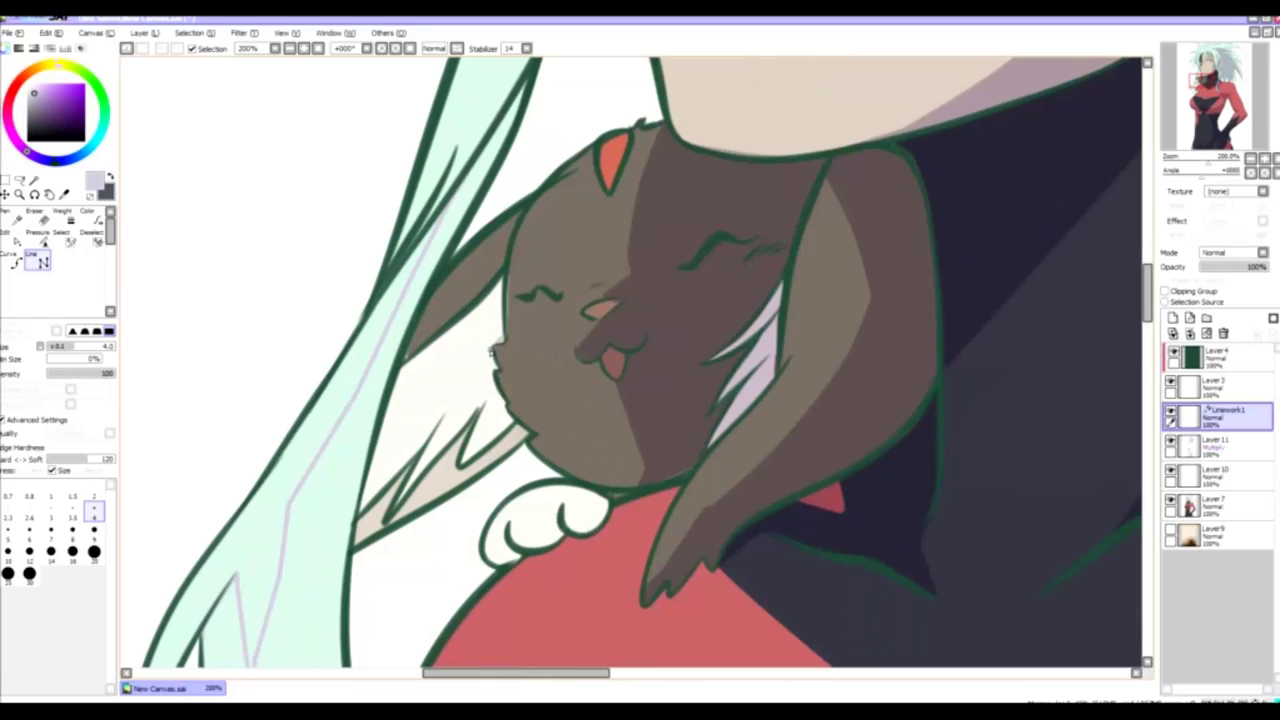
- Outline the long hair strand's cast shadow on the shoulder below the small animal's paw with the Line tool
scroll(341, 614, "down", 3)
mouse_move(420, 548)
left_mouse_down()
mouse_move(436, 548)
mouse_move(612, 289)
left_mouse_up()
left_click_drag(690, 246, 588, 490)
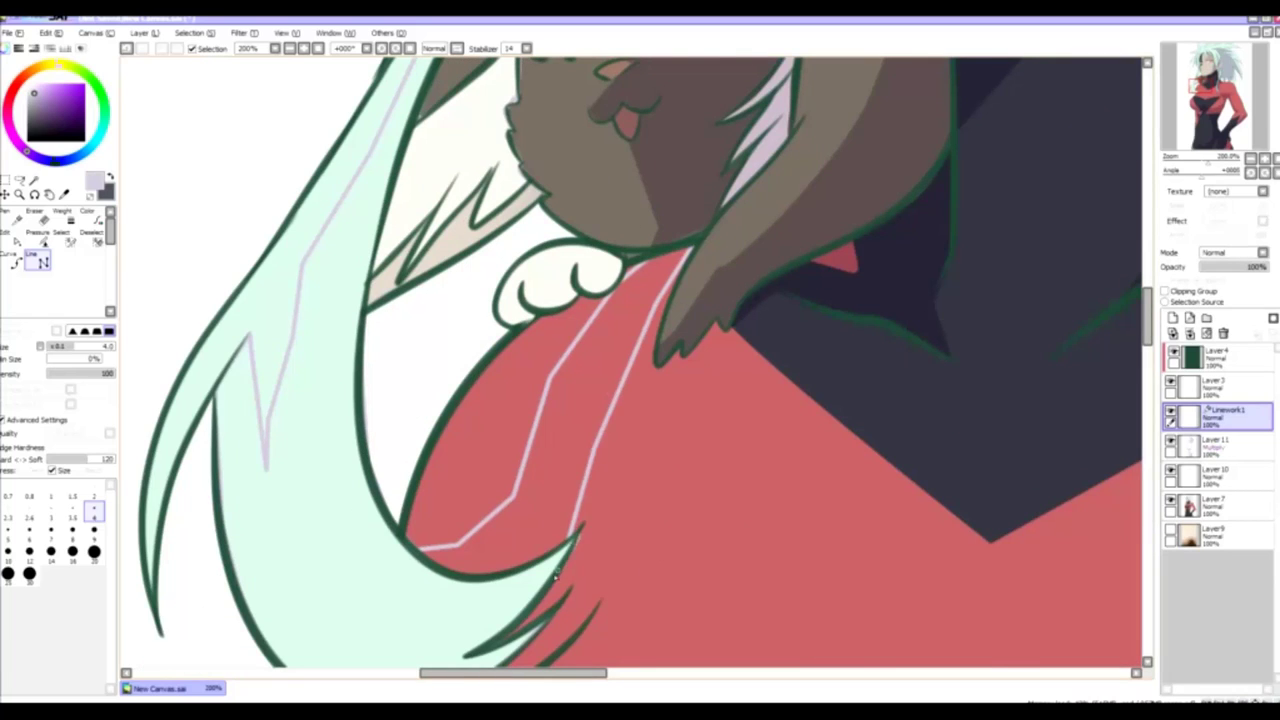
scroll(556, 572, "down", 3)
scroll(451, 421, "down", 3)
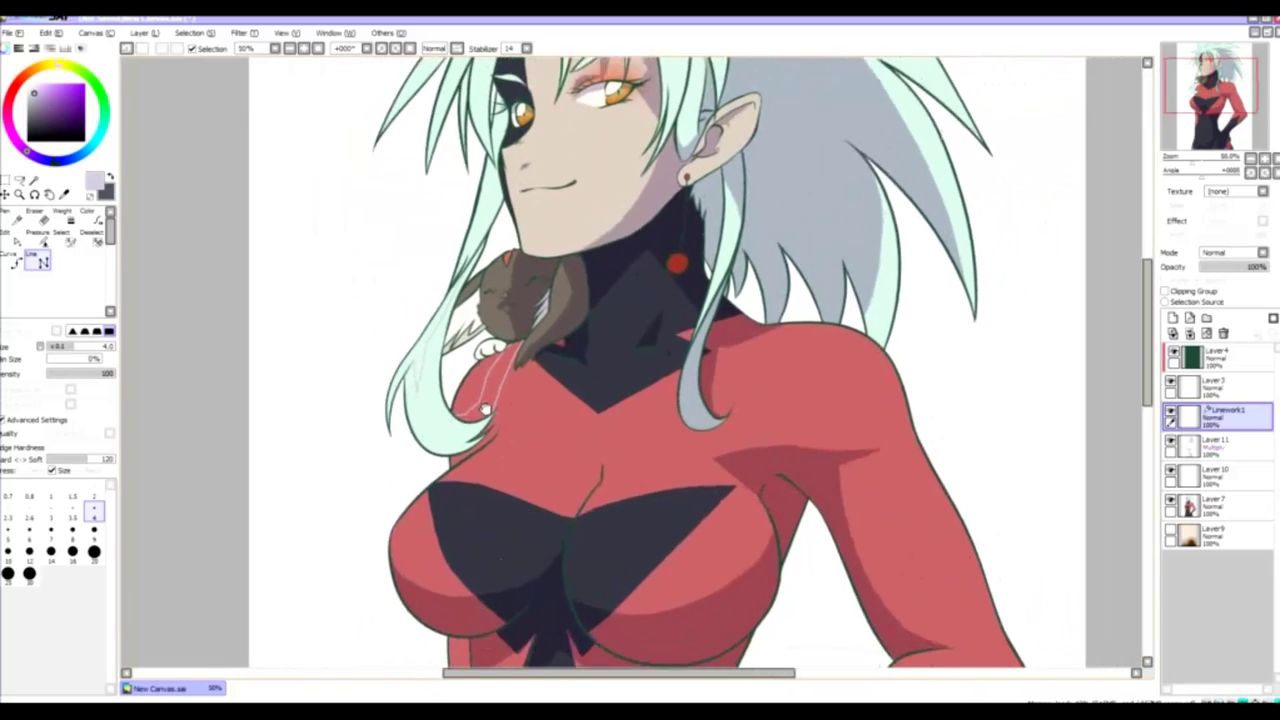
scroll(543, 429, "up", 2)
key("ctrl")
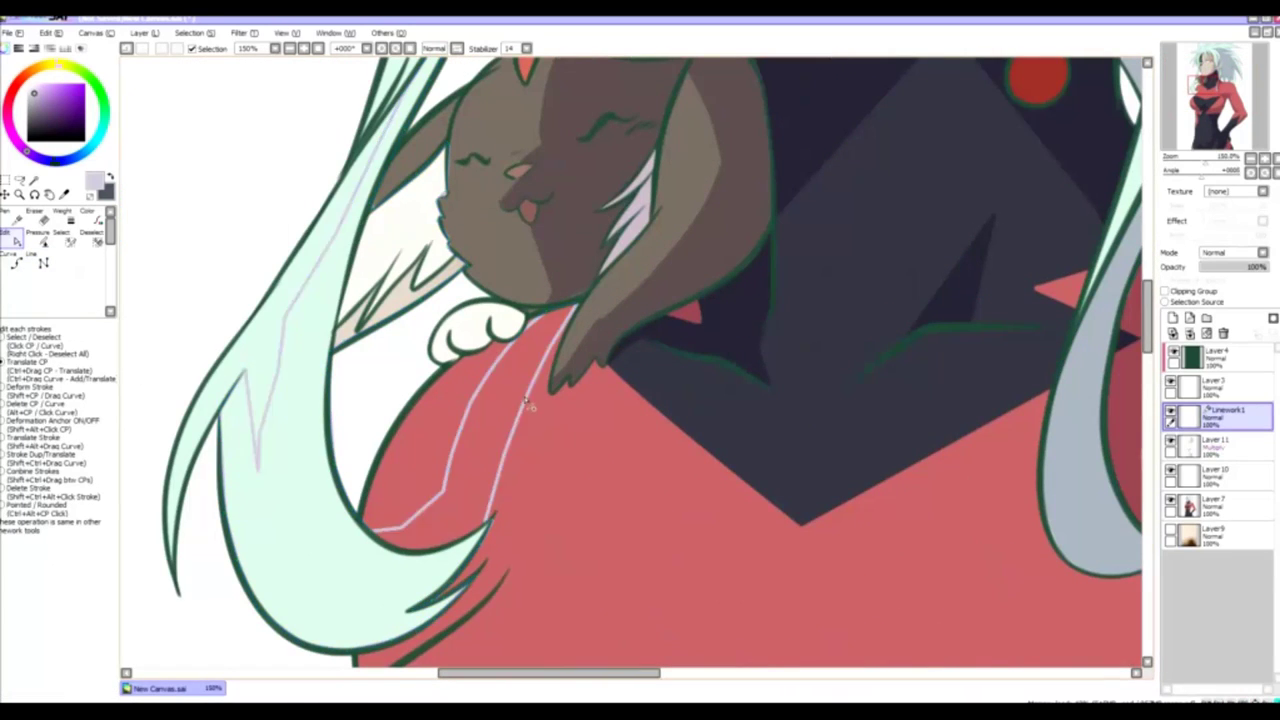
- Merge the linework into Layer11 and fill the hair strand's shading and its shoulder shadow with the Bucket
scroll(500, 405, "down", 3)
scroll(507, 432, "up", 2)
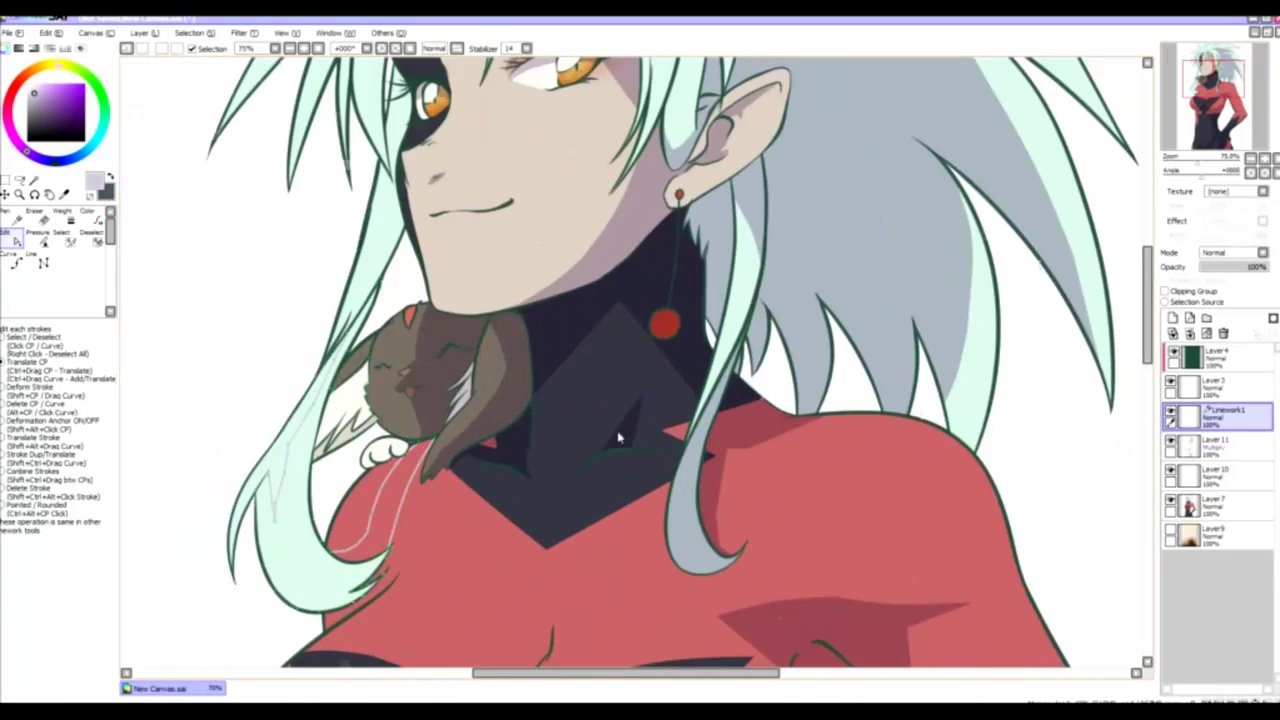
key("ctrl+e")
scroll(440, 293, "down", 3)
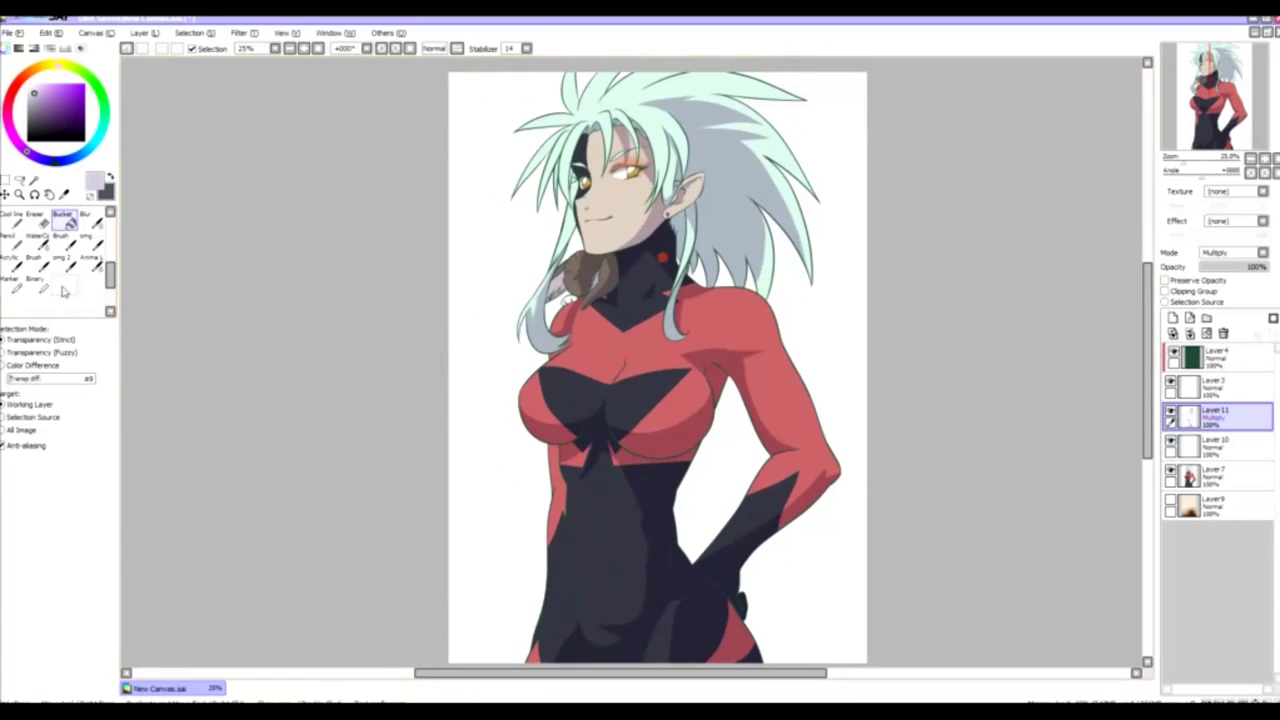
- On a new linework layer, outline thin fold shadows along the creases in the middle of the torso with the Line tool
left_click(1189, 318)
scroll(608, 337, "up", 6)
left_click_drag(607, 306, 600, 585)
scroll(600, 585, "down", 2)
scroll(523, 206, "up", 2)
mouse_move(523, 206)
left_mouse_down()
mouse_move(589, 475)
mouse_move(590, 416)
mouse_move(626, 625)
left_mouse_up()
scroll(559, 266, "up", 3)
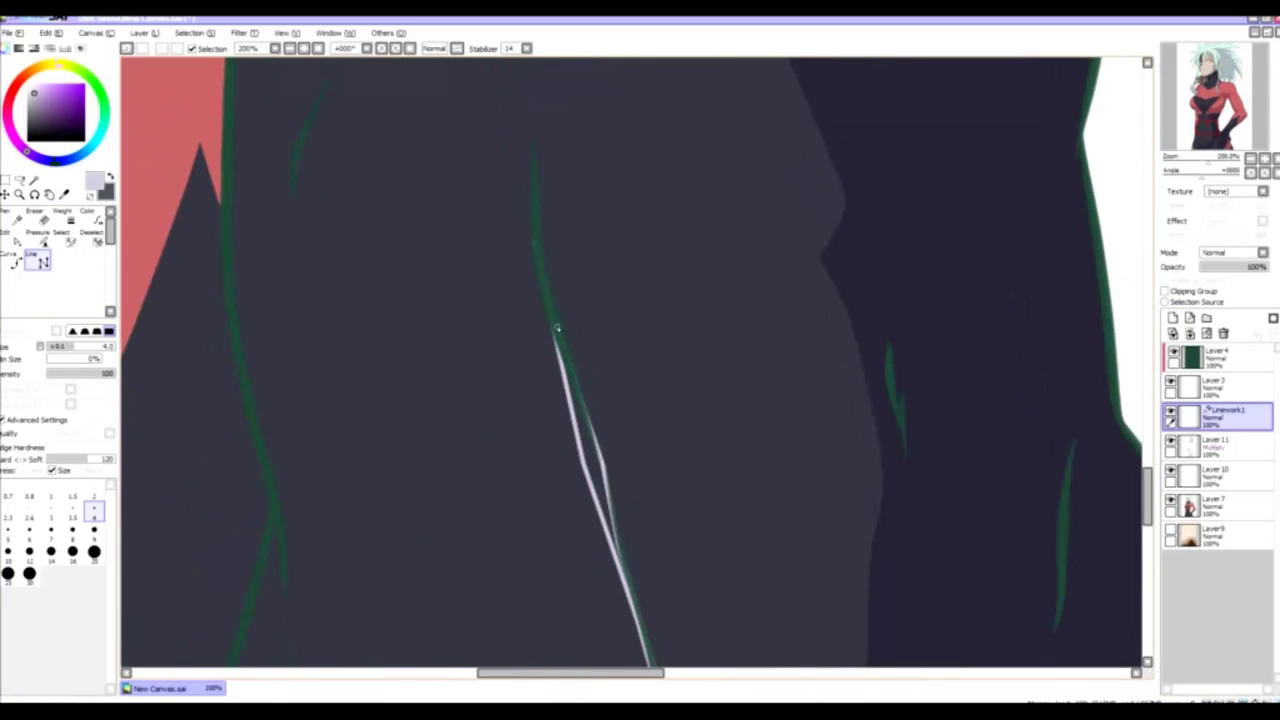
scroll(363, 378, "up", 3)
scroll(406, 346, "left", 2)
key("minus")
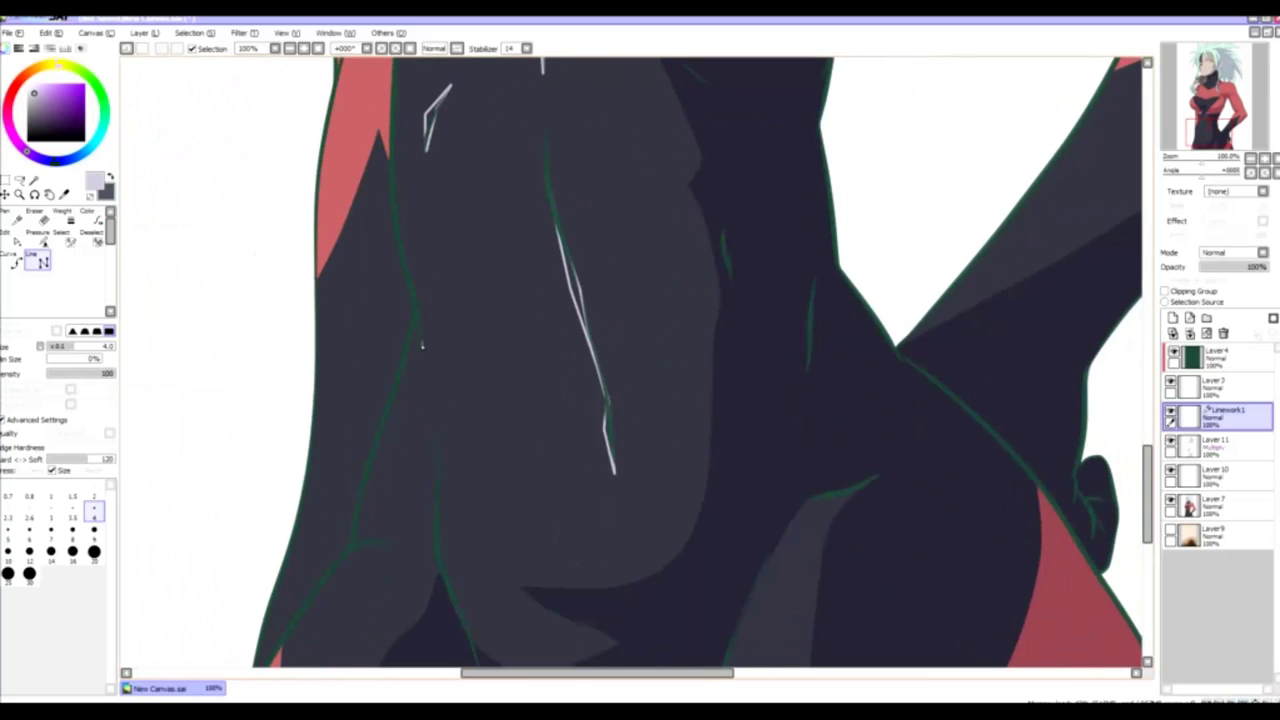
- Outline narrow shadows beside the waist crease and along the inner edge of the hanging arm with the Line tool
scroll(435, 428, "down", 3)
scroll(503, 423, "left", 2)
scroll(486, 486, "up", 6)
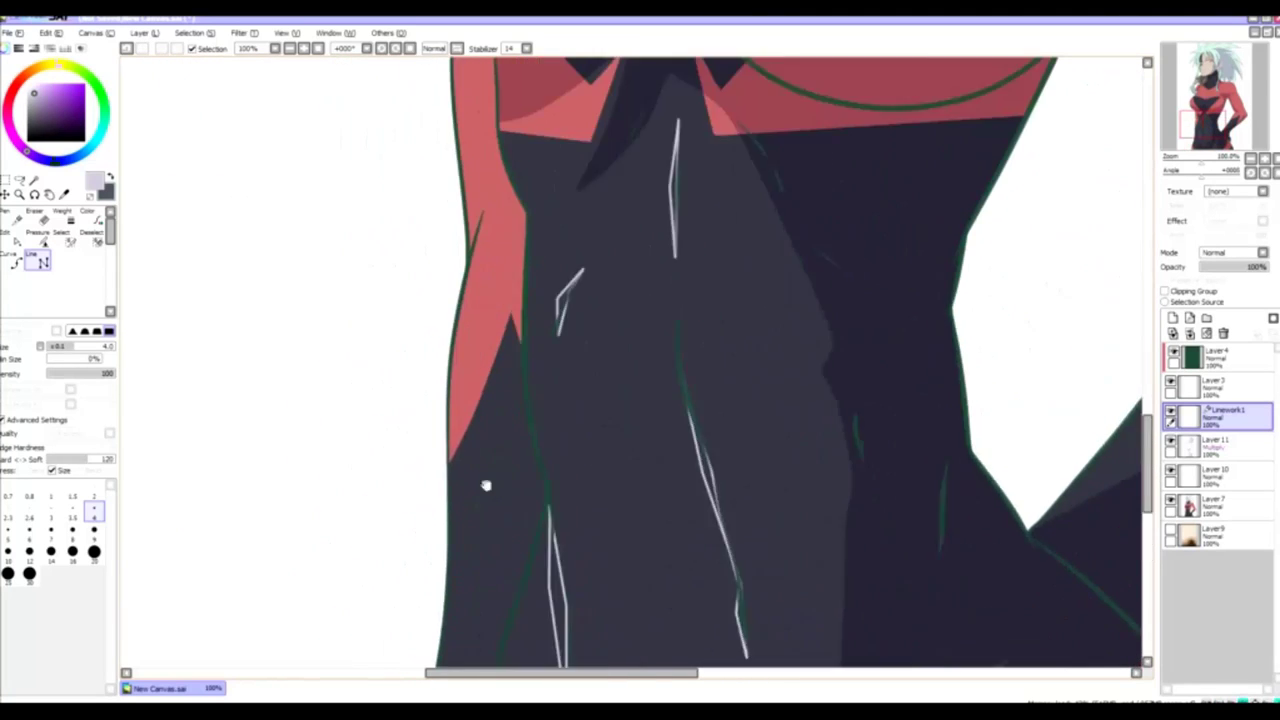
scroll(498, 358, "down", 6)
scroll(489, 321, "right", 1)
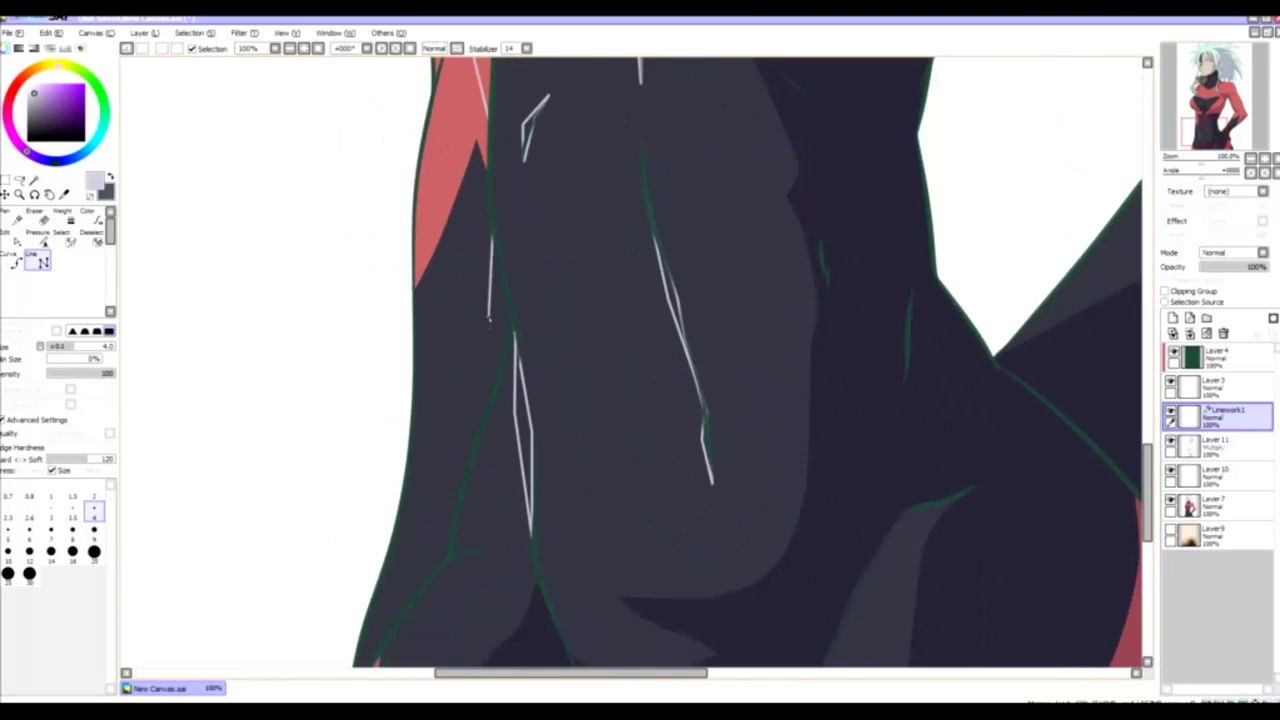
scroll(500, 343, "up", 2)
key("minus")
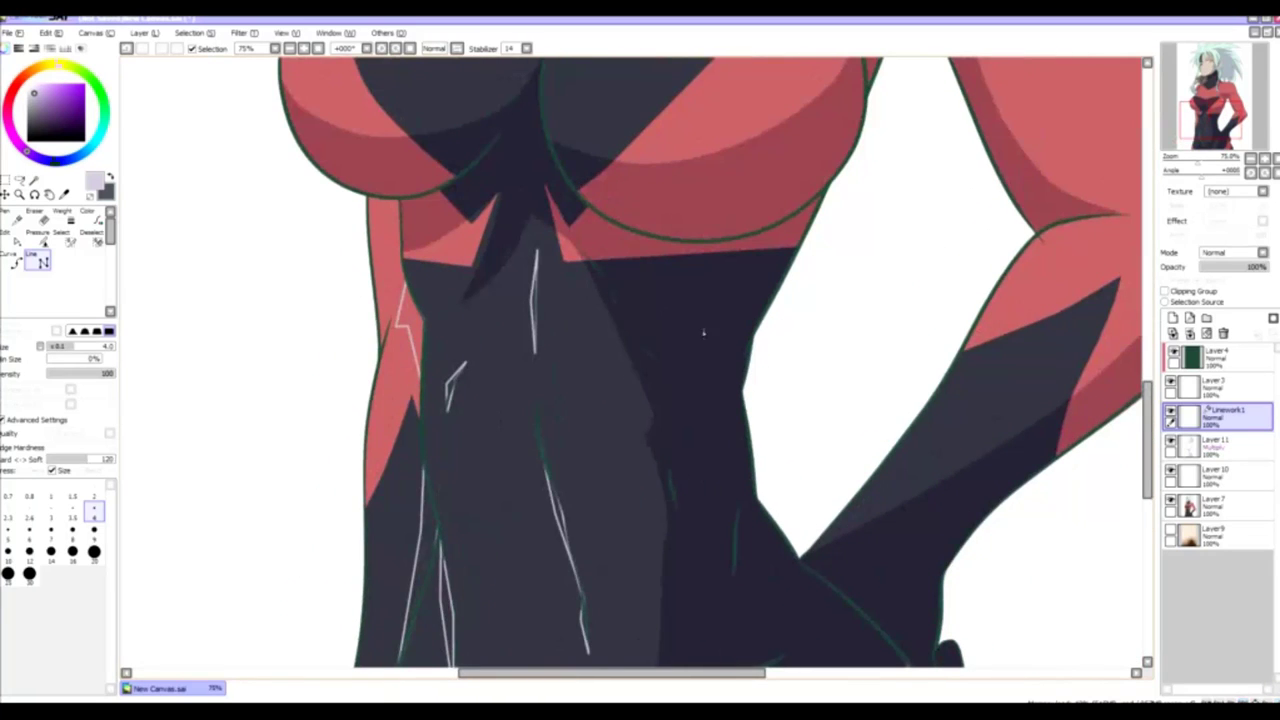
- Merge the fold linework into Layer11 and fill the torso and arm shadows with the Bucket
key("Delete")
key("plus")
key("plus")
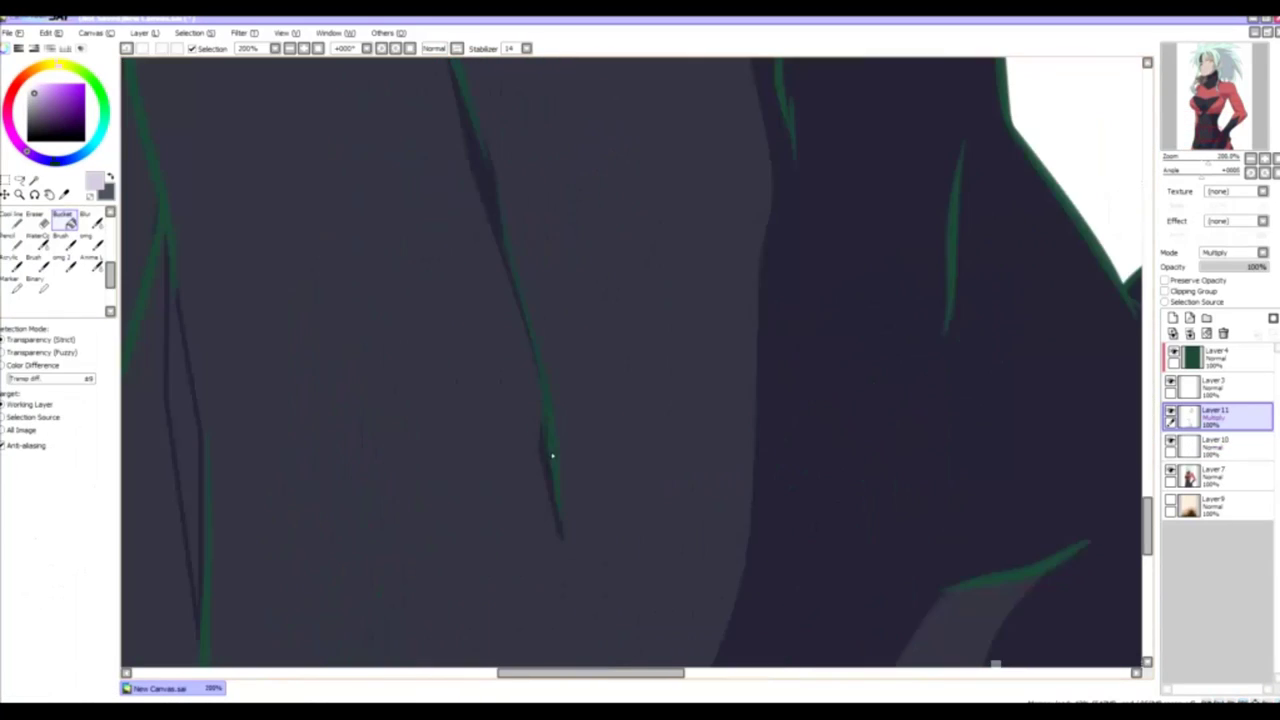
scroll(377, 520, "left", 4)
key("minus")
key("minus")
key("minus")
key("minus")
key("minus")
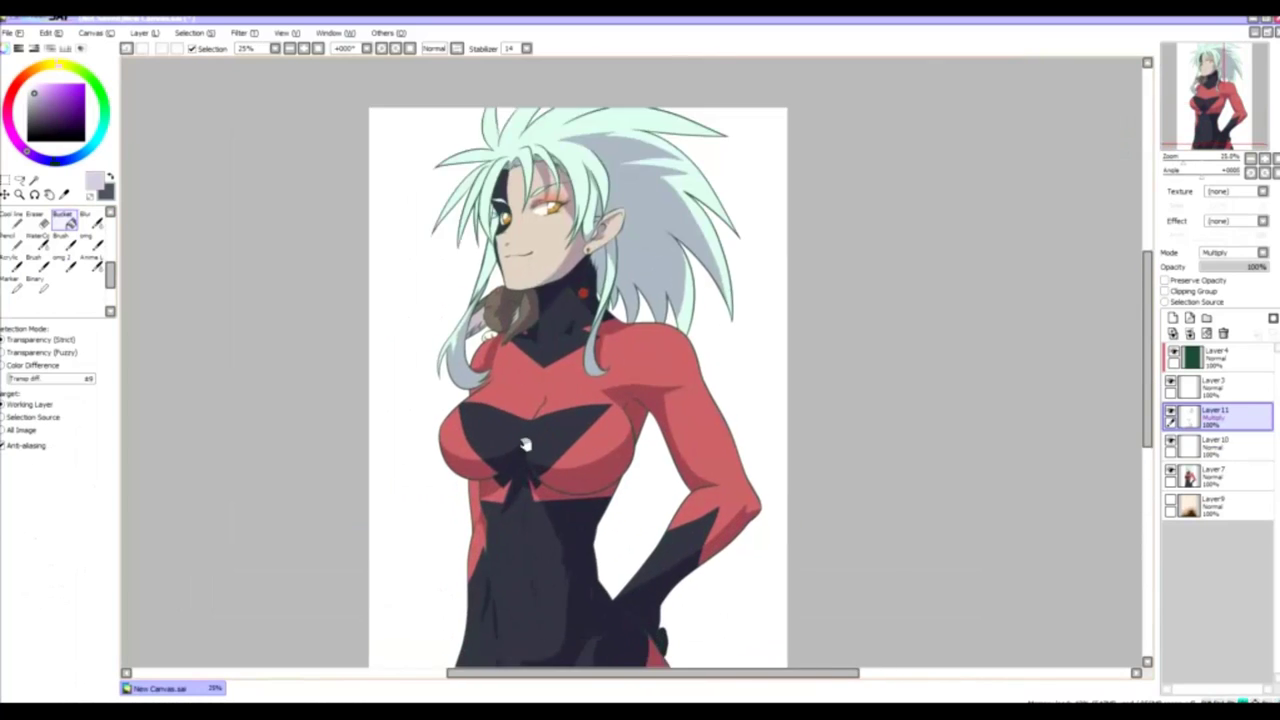
- Show the background on Layer9 behind the figure and bring the whole picture into view
scroll(492, 412, "left", 2)
left_click(1171, 500)
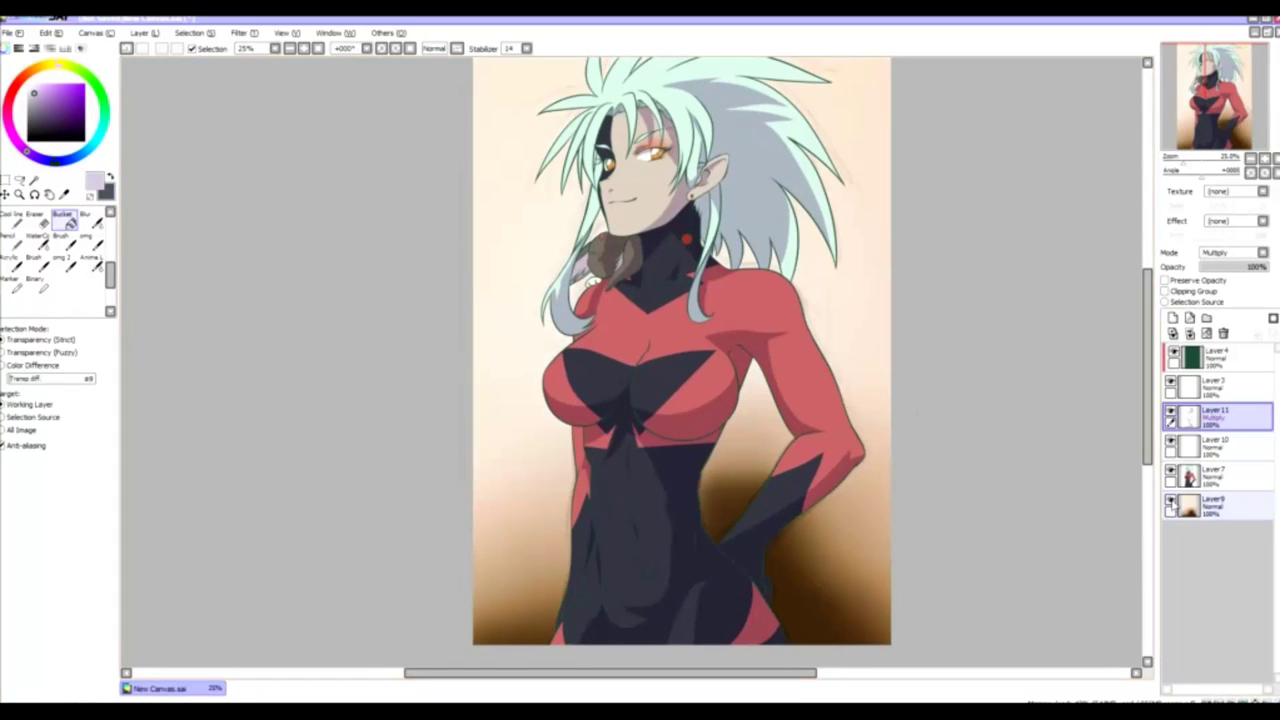
scroll(957, 423, "up", 3)
scroll(954, 303, "down", 3)
scroll(980, 290, "left", 1)
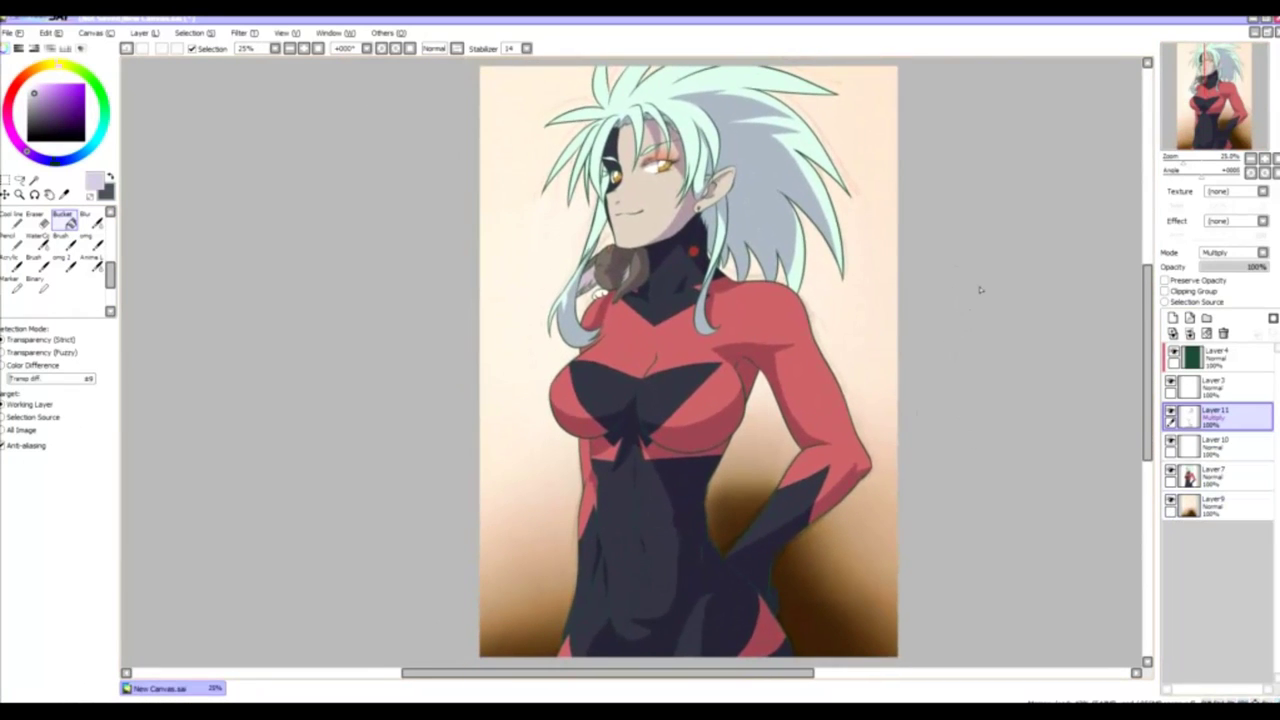
left_click_drag(684, 486, 637, 515)
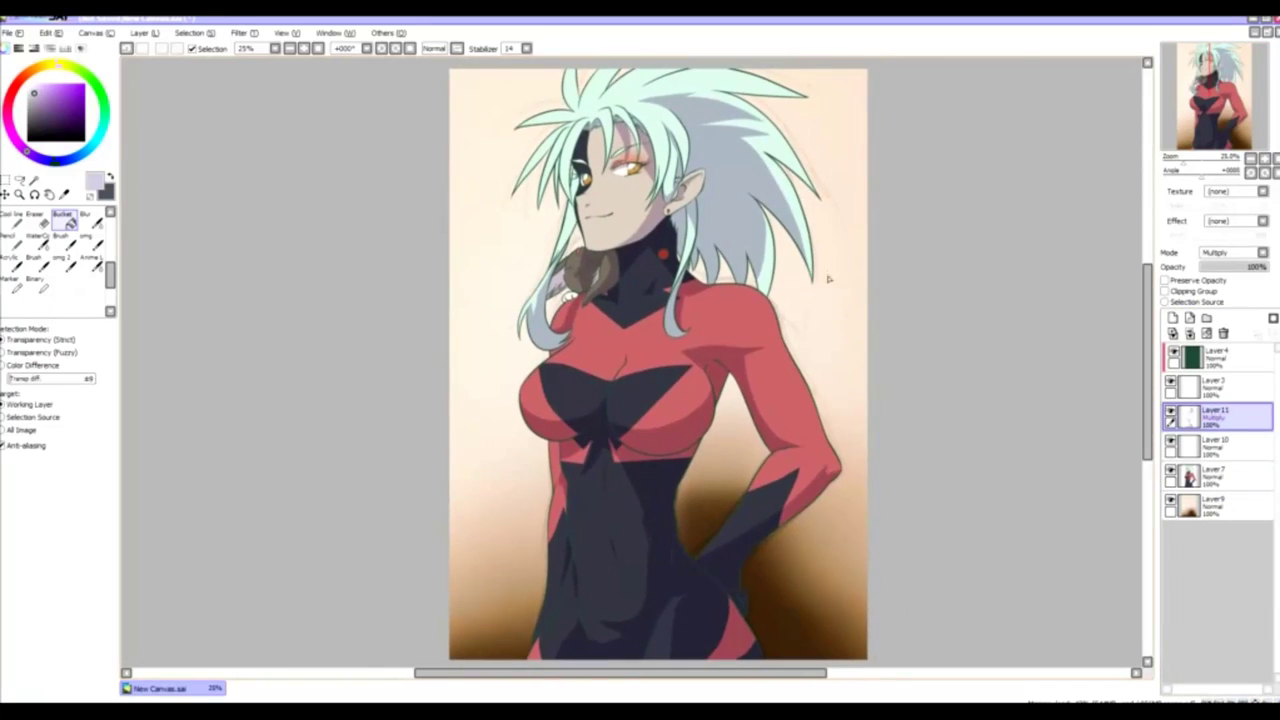
- Examine the shading up close from the face down to the hips against the background
scroll(828, 279, "up", 5)
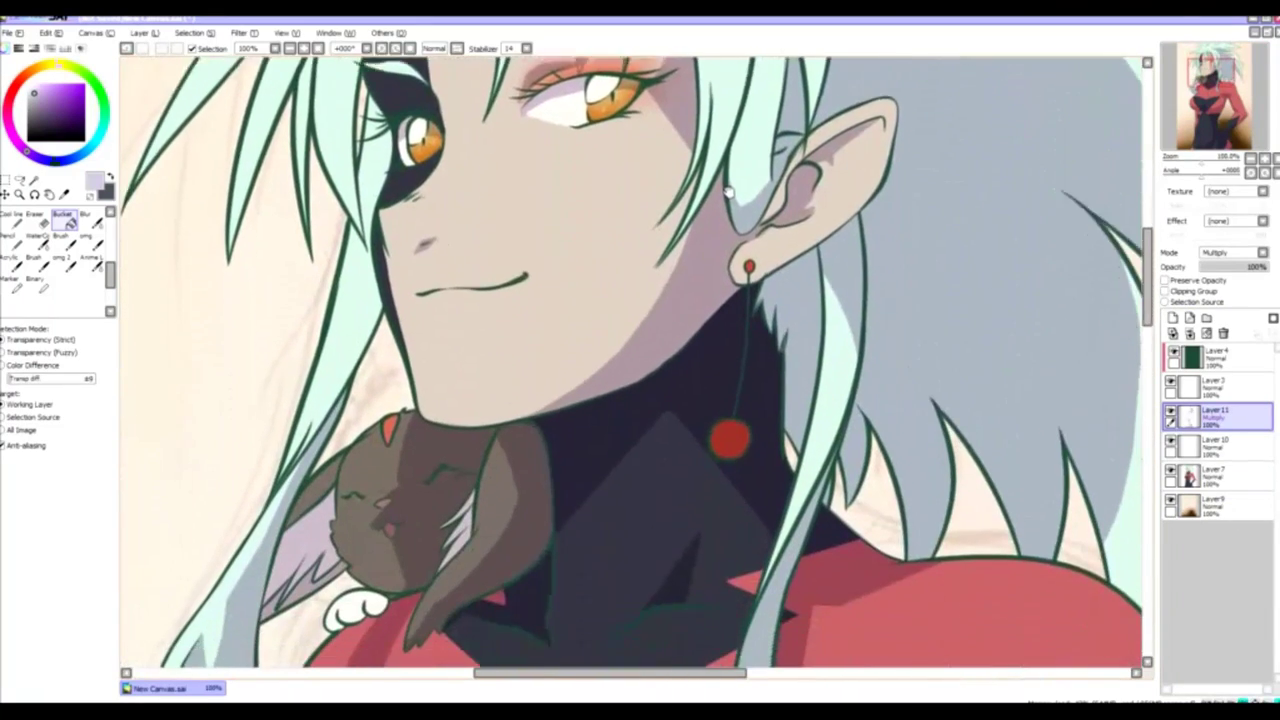
scroll(729, 190, "down", 10)
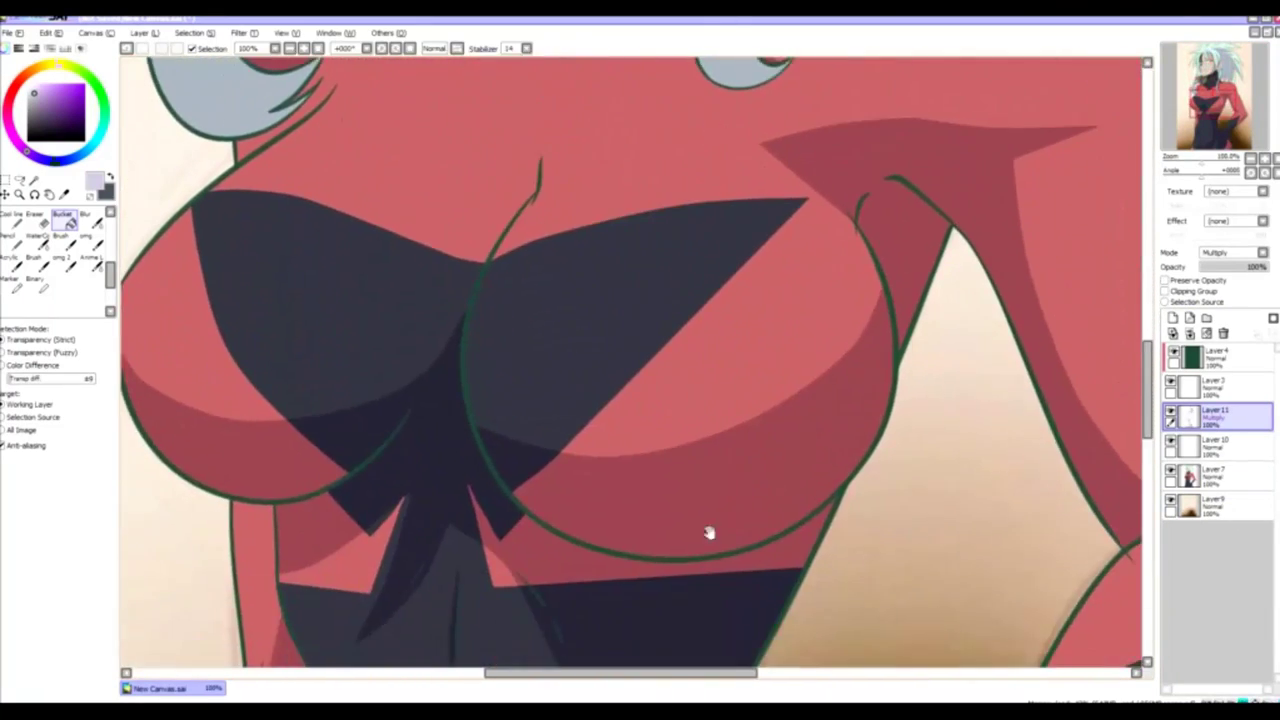
scroll(709, 532, "down", 6)
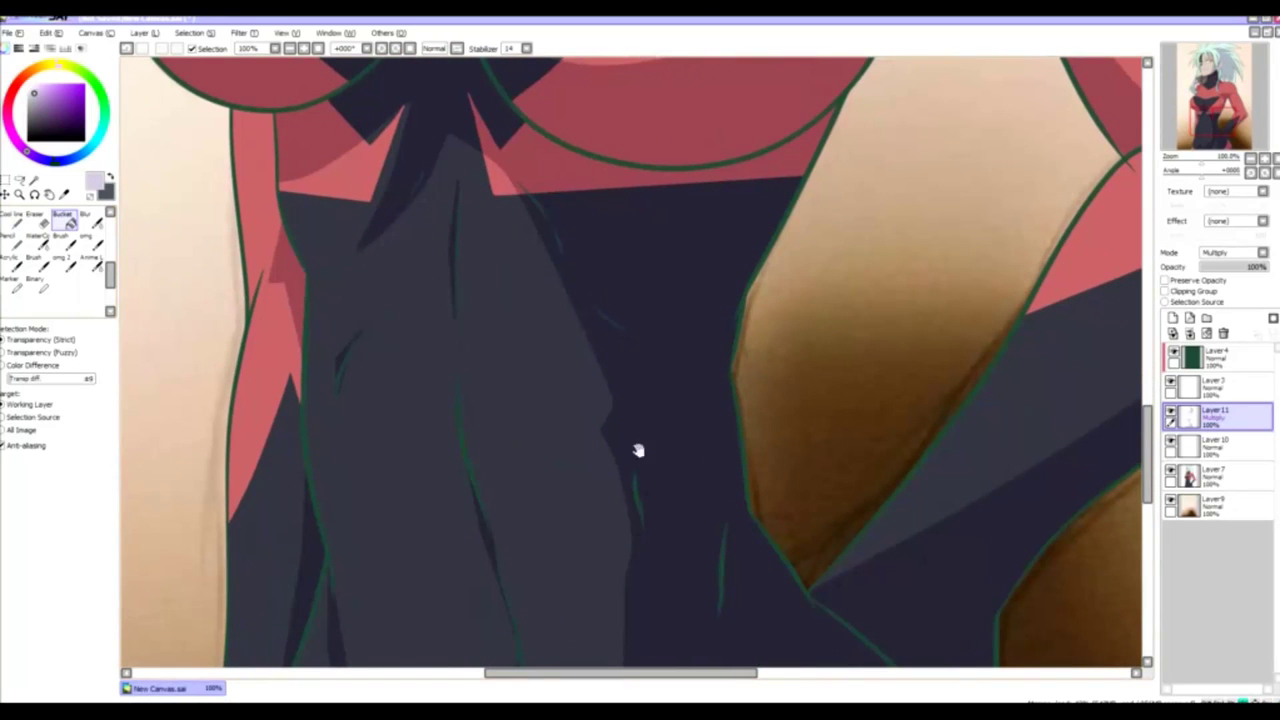
scroll(638, 450, "down", 10)
scroll(789, 383, "down", 3)
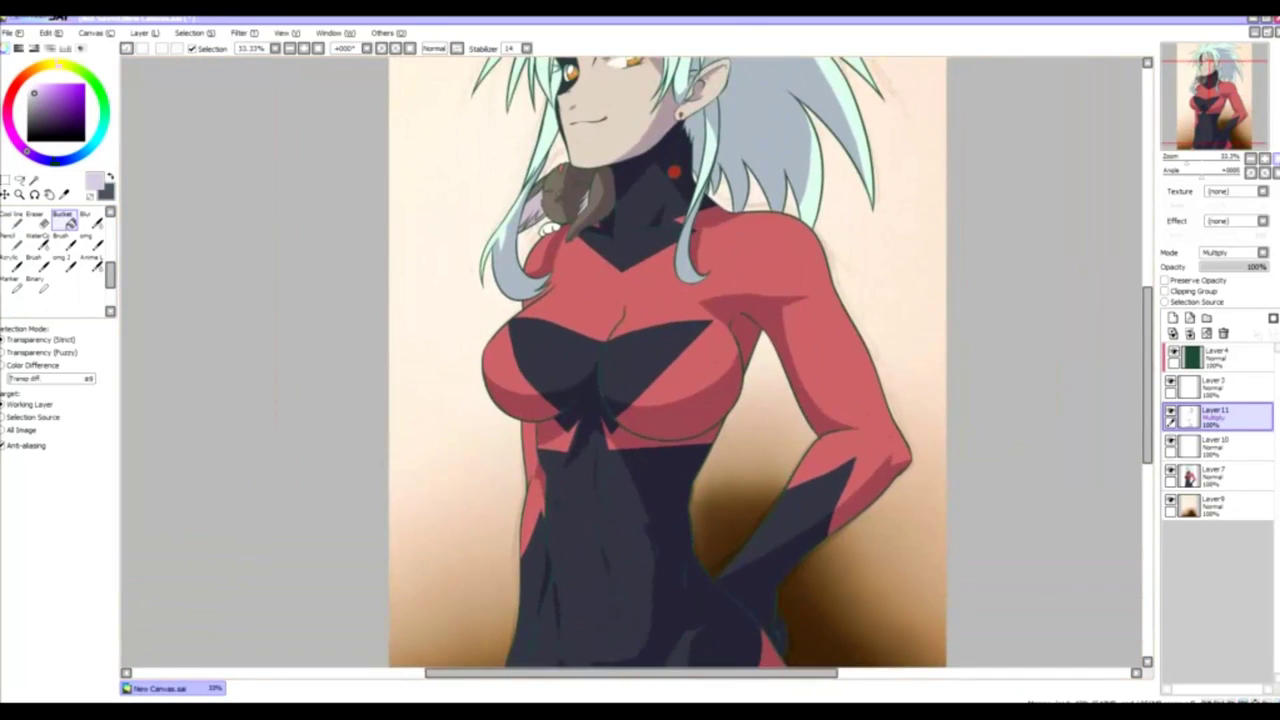
scroll(1026, 596, "down", 1)
left_click(505, 655)
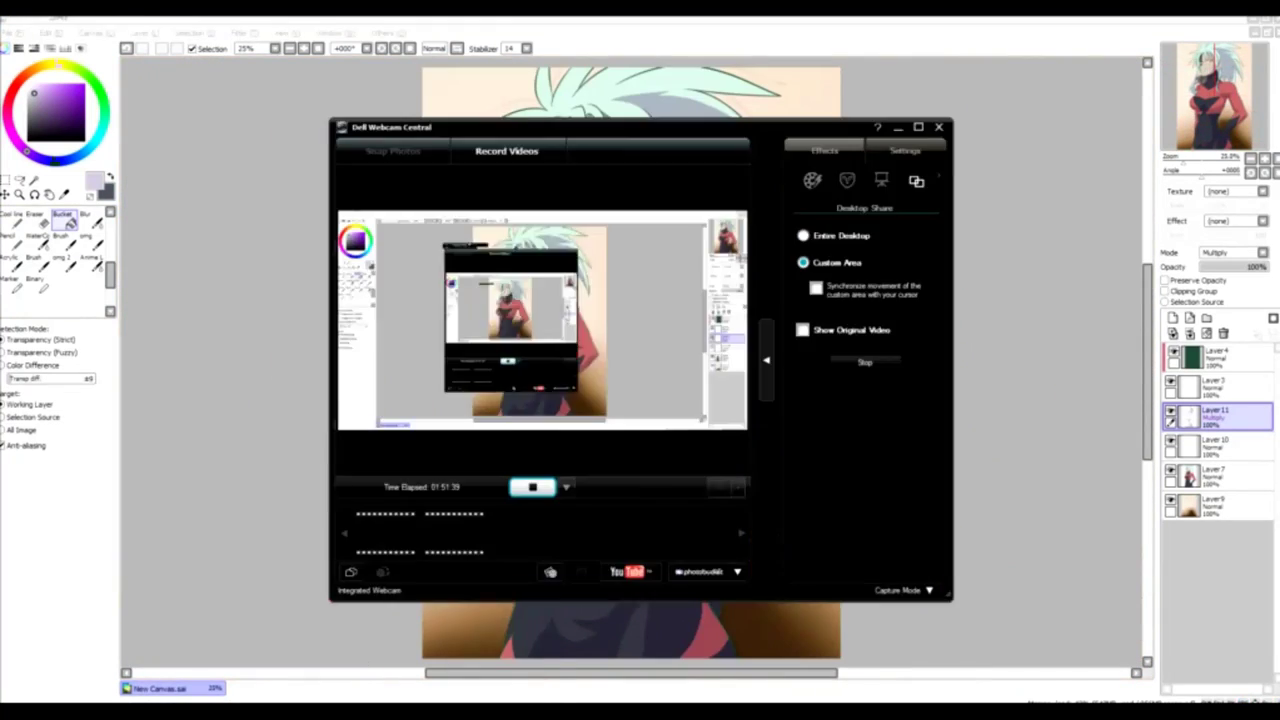